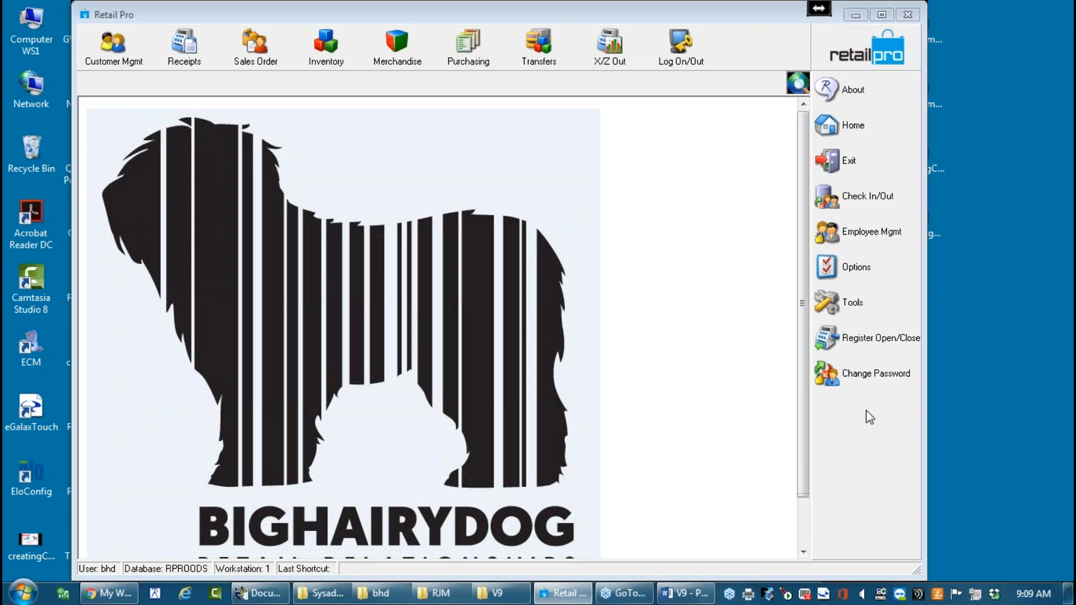
# Shift the Retail Pro window slightly and open the merchandise Departments list.
pyautogui.click(835, 220)
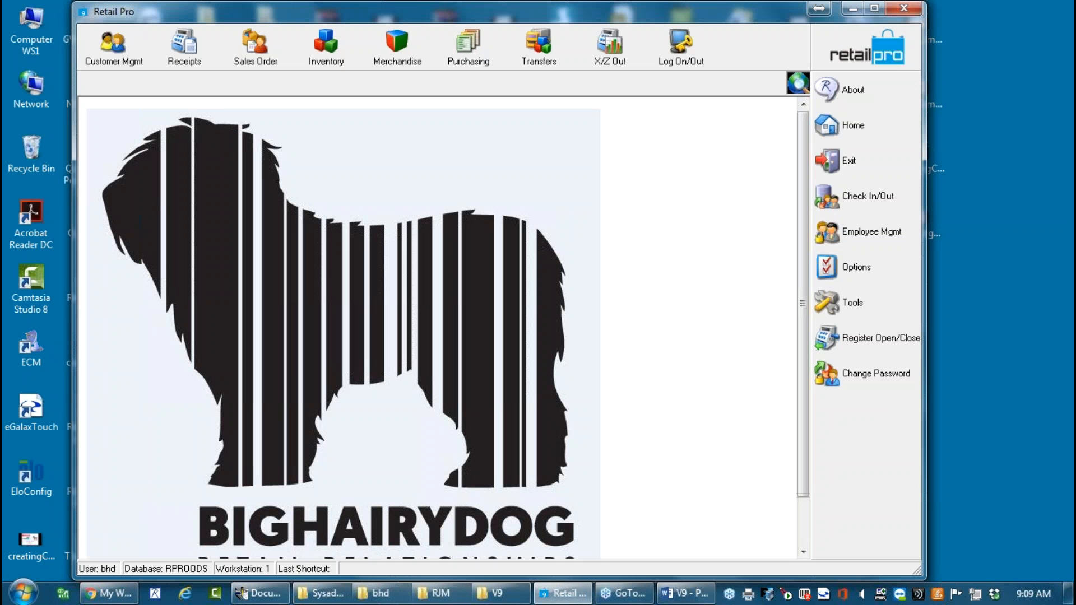
pyautogui.moveTo(692, 8); pyautogui.dragTo(725, 9)
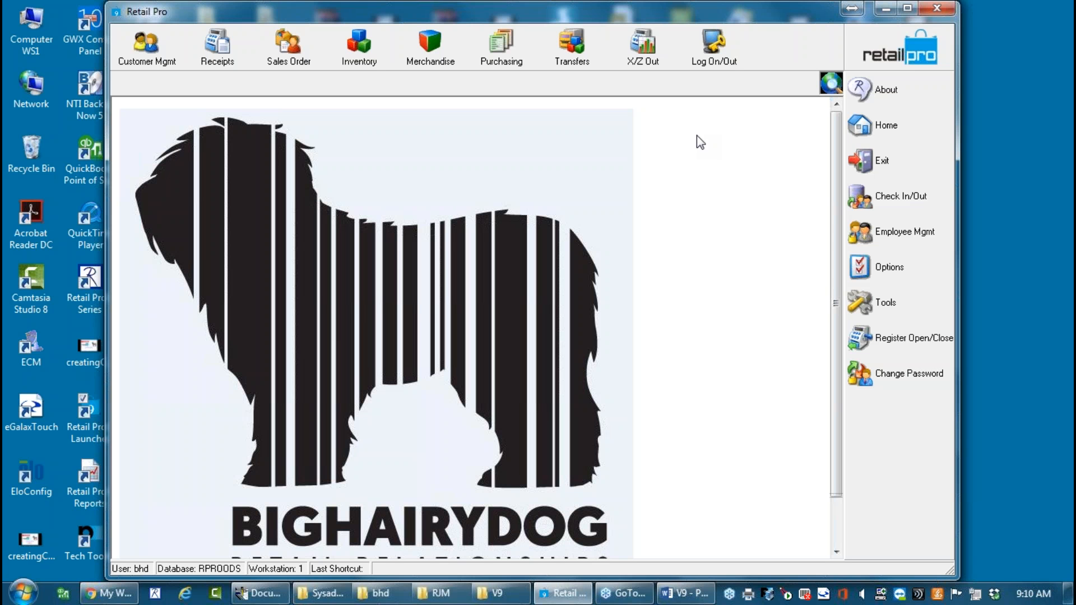
pyautogui.click(421, 52)
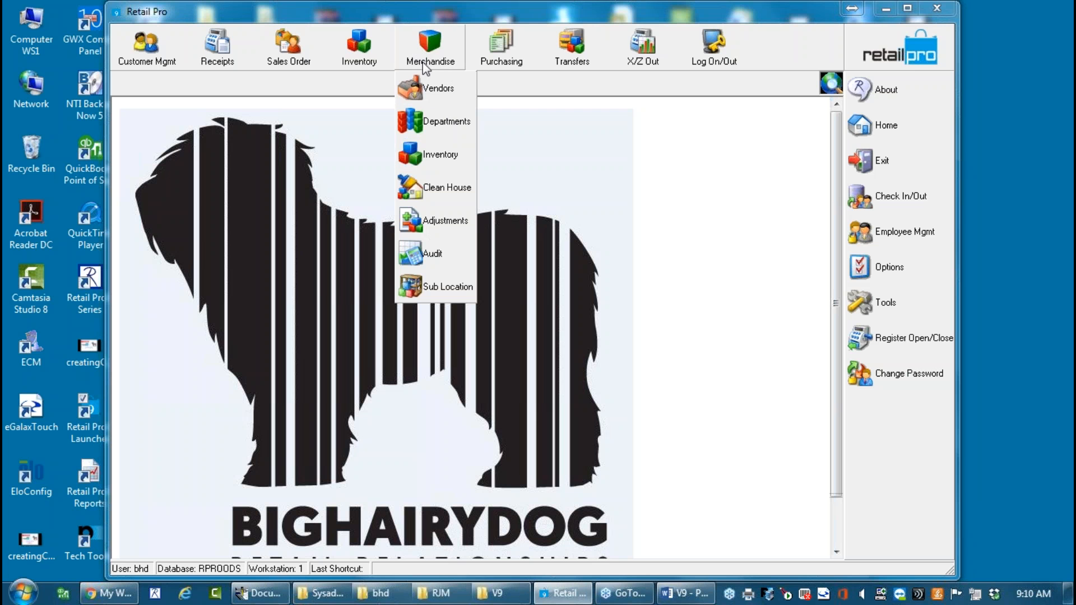
pyautogui.click(441, 121)
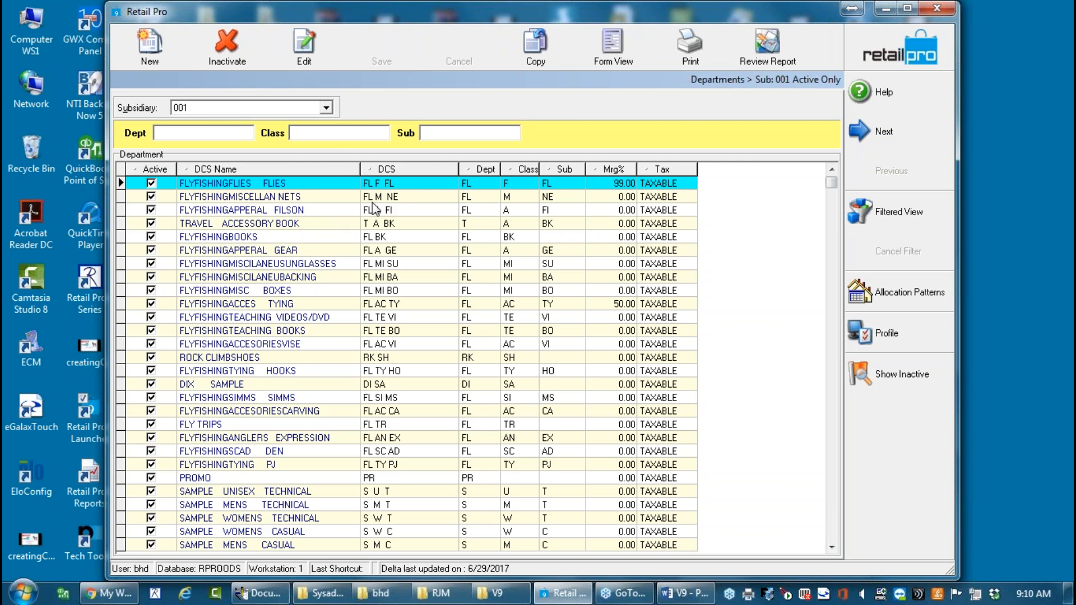
# Examine the department, class and subclass fields of the FLYFISHING FLIES record in form view, and return to the list.
pyautogui.click(468, 182)
pyautogui.click(611, 48)
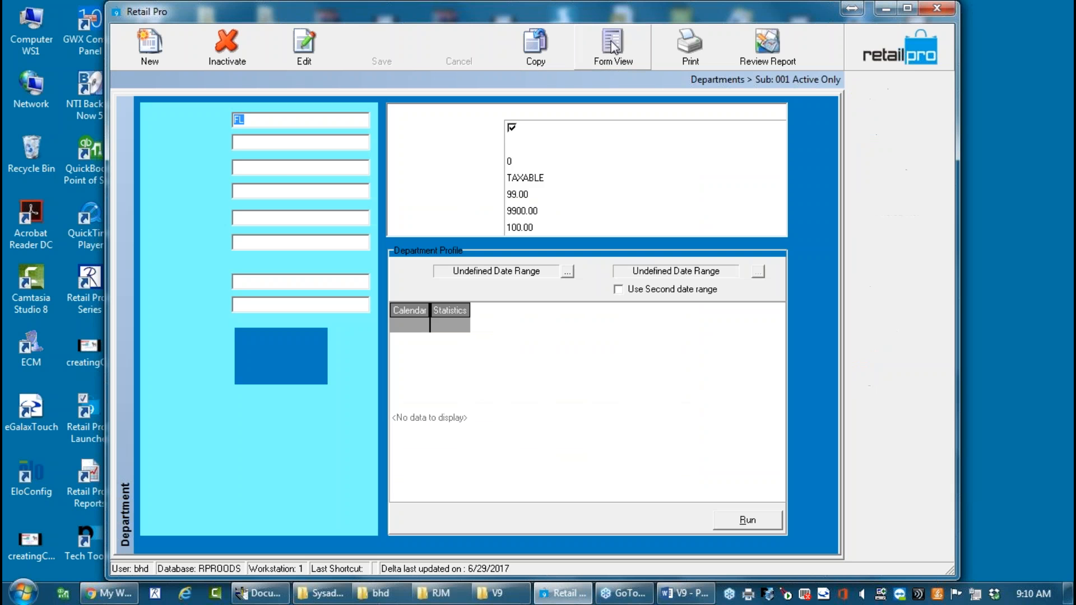
pyautogui.moveTo(290, 142); pyautogui.dragTo(219, 150)
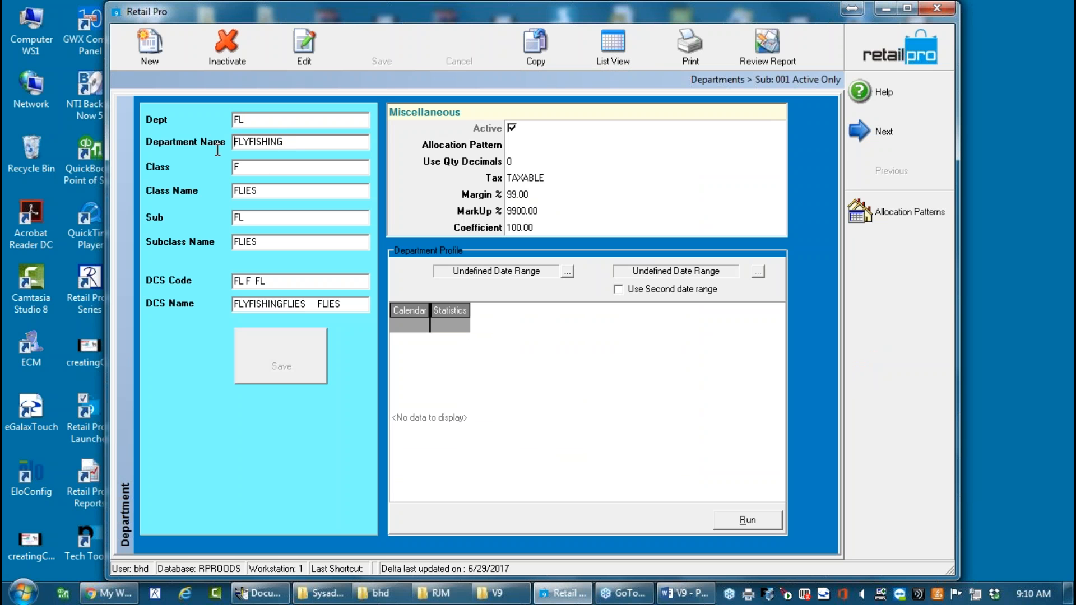
pyautogui.moveTo(291, 142); pyautogui.dragTo(176, 146)
pyautogui.moveTo(247, 218); pyautogui.dragTo(184, 253)
pyautogui.doubleClick(265, 241)
pyautogui.click(612, 43)
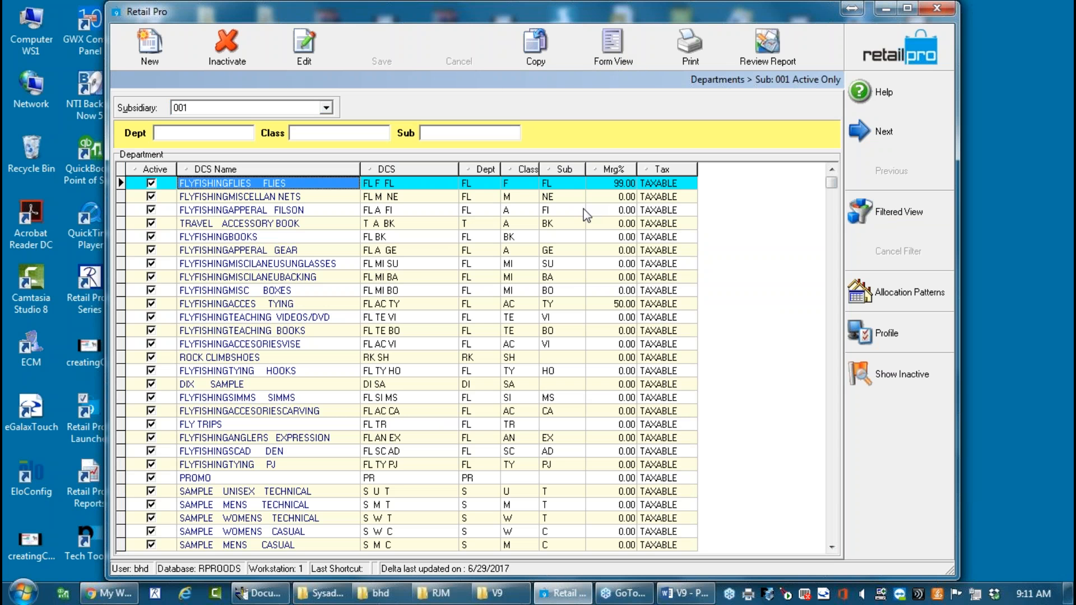
# Examine the Dept, Class and Sub codes of several fly-fishing entries in the department list.
pyautogui.click(478, 265)
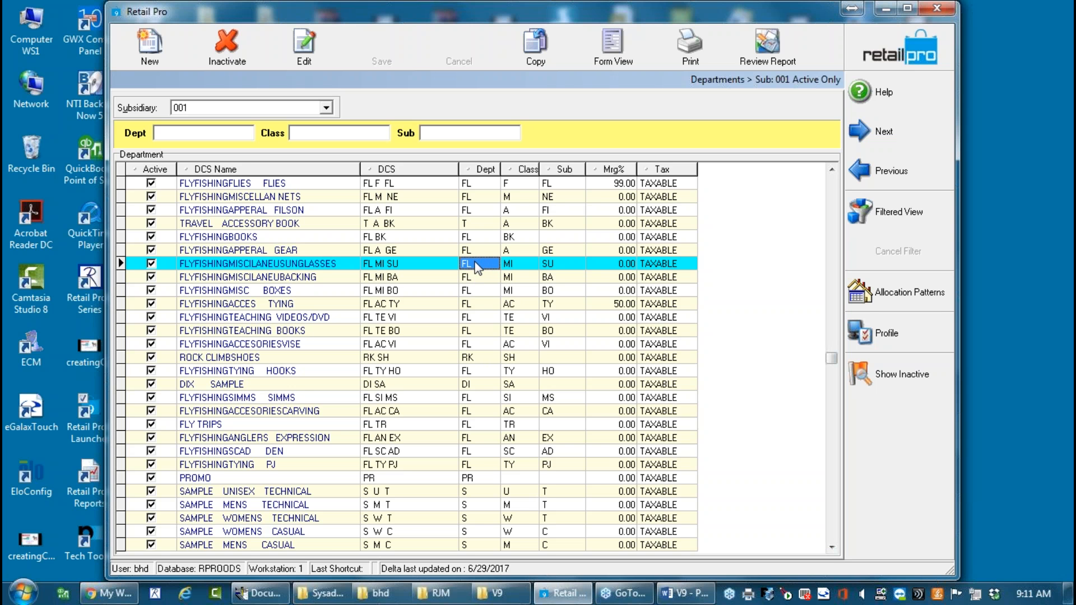
pyautogui.click(474, 290)
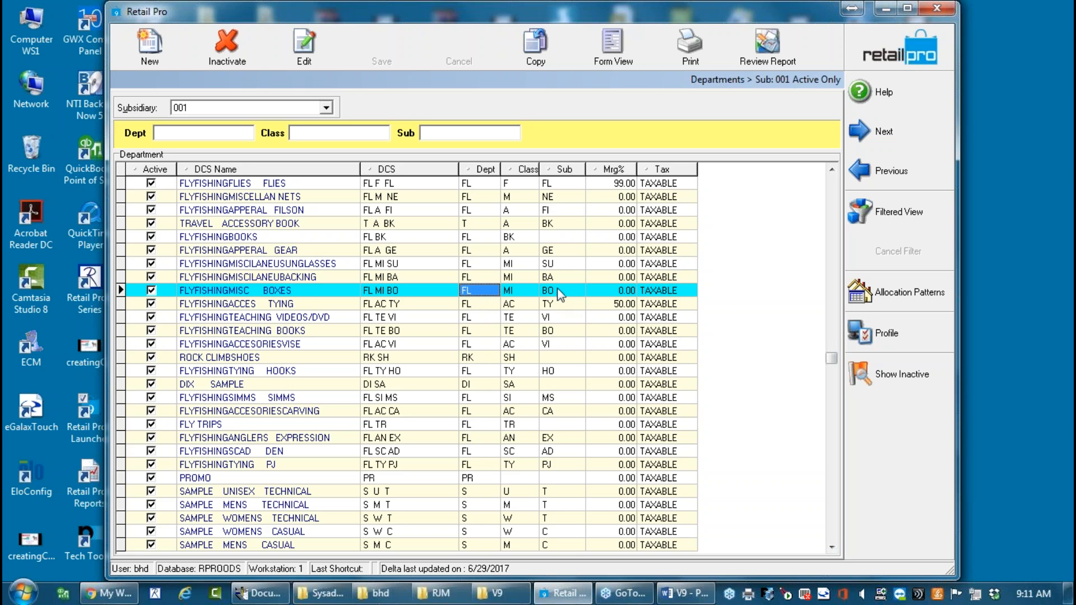
pyautogui.click(553, 184)
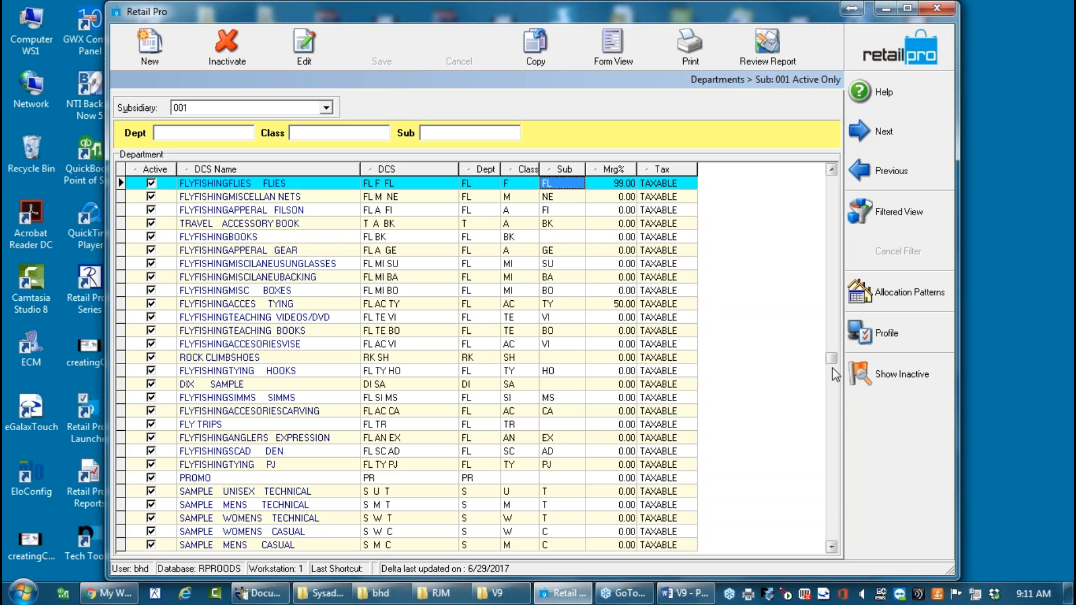
pyautogui.moveTo(832, 361); pyautogui.dragTo(389, 383)
pyautogui.doubleClick(832, 547)
pyautogui.doubleClick(832, 546)
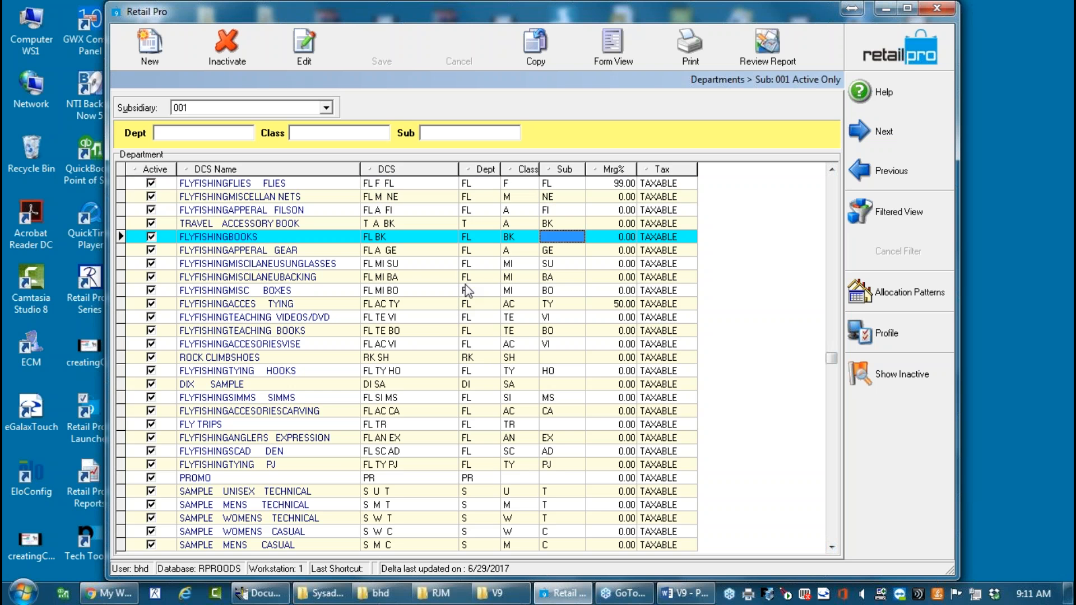
# View the FL MI BA department record in form view and return to the list.
pyautogui.click(420, 276)
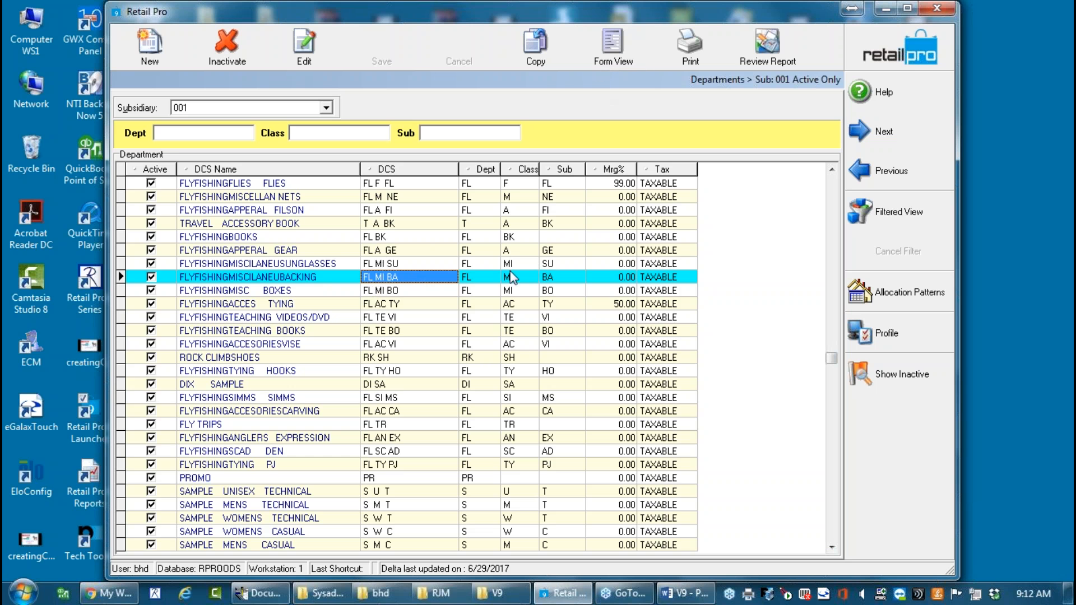
pyautogui.click(422, 280)
pyautogui.click(598, 50)
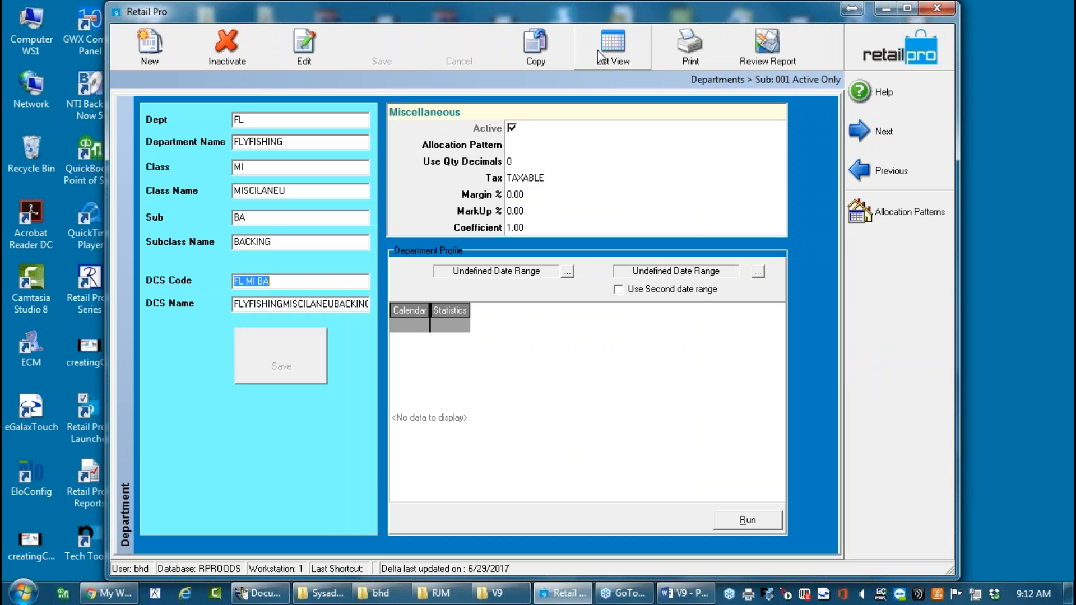
pyautogui.click(610, 45)
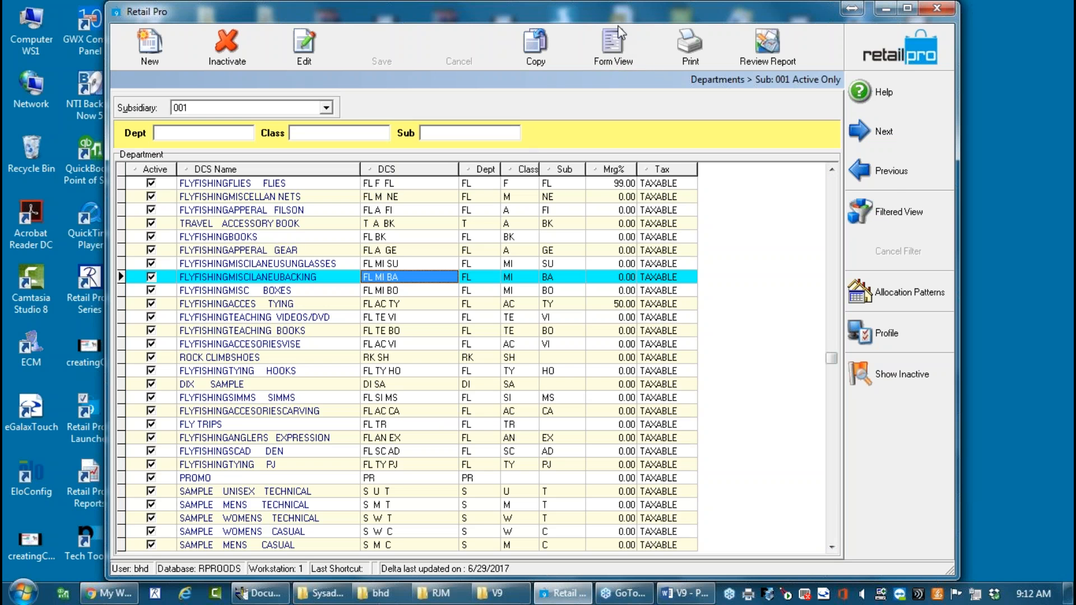
# Leave the departments and open the merchandise Vendors list to look through its entries.
pyautogui.click(868, 53)
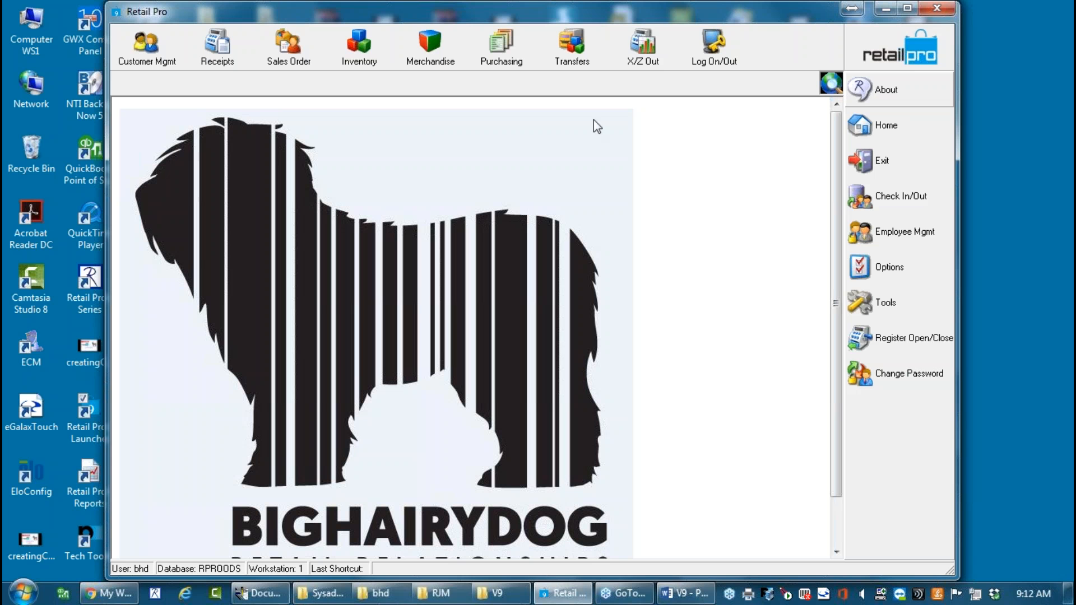
pyautogui.click(429, 50)
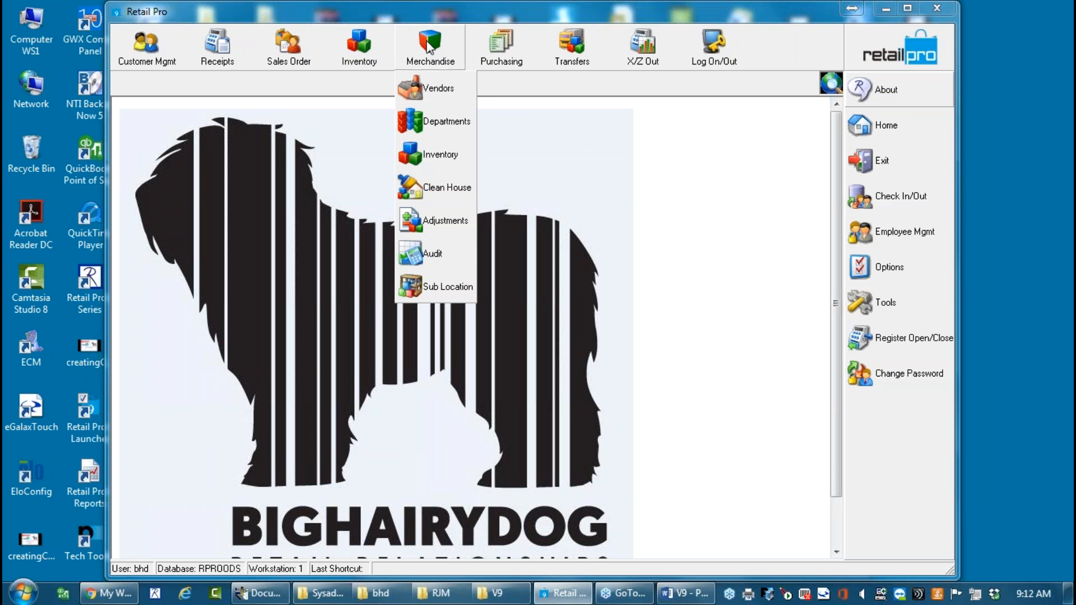
pyautogui.click(442, 90)
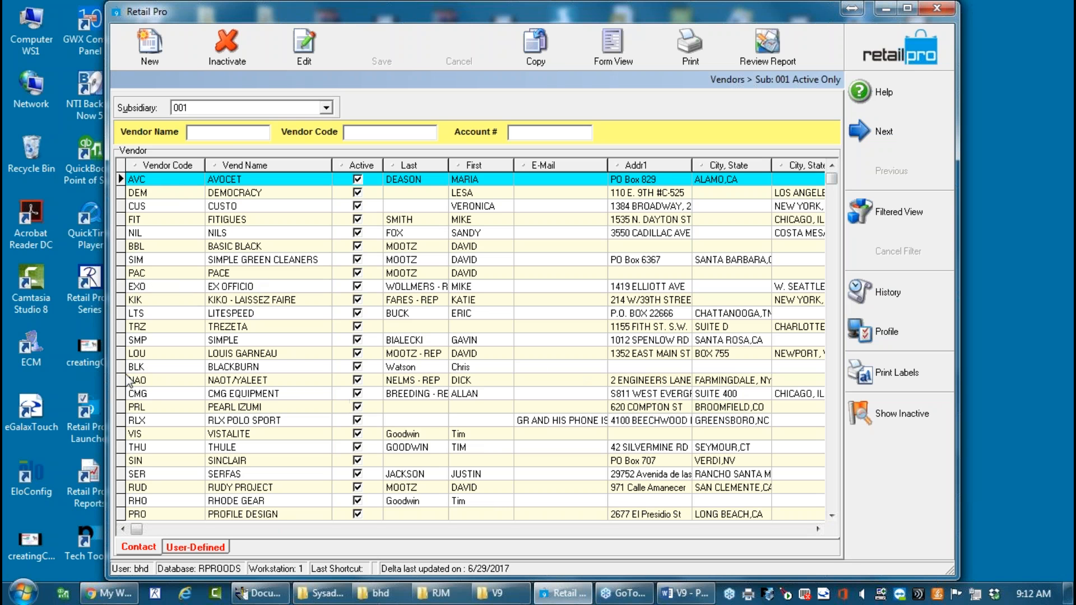
pyautogui.click(831, 514)
pyautogui.moveTo(831, 512); pyautogui.dragTo(831, 513)
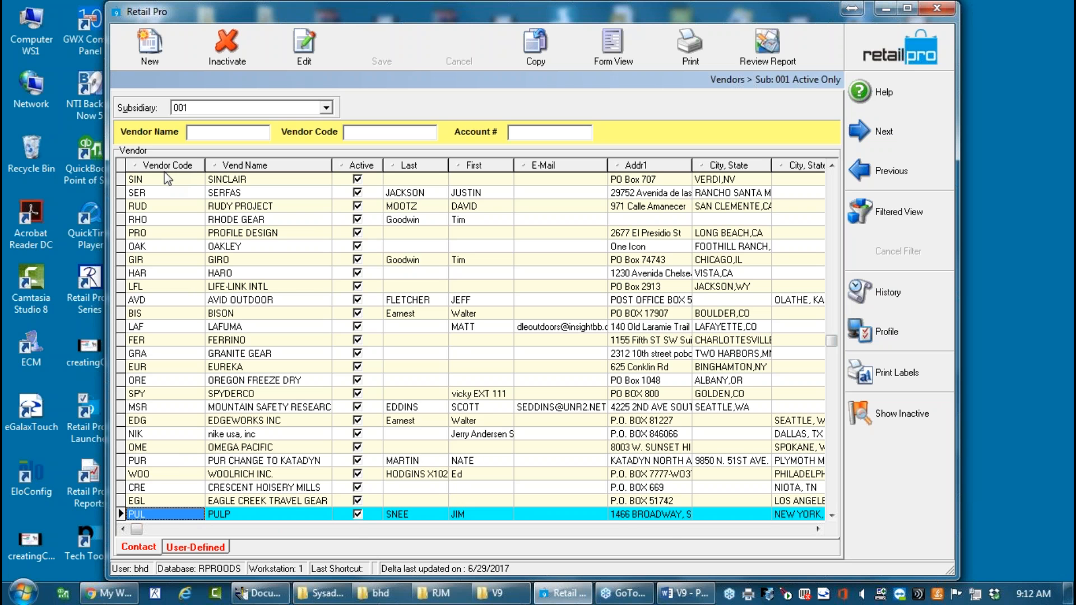
# Examine the vendor codes and names of SERFAS and PROFILE DESIGN, checking the latter in form view.
pyautogui.click(162, 193)
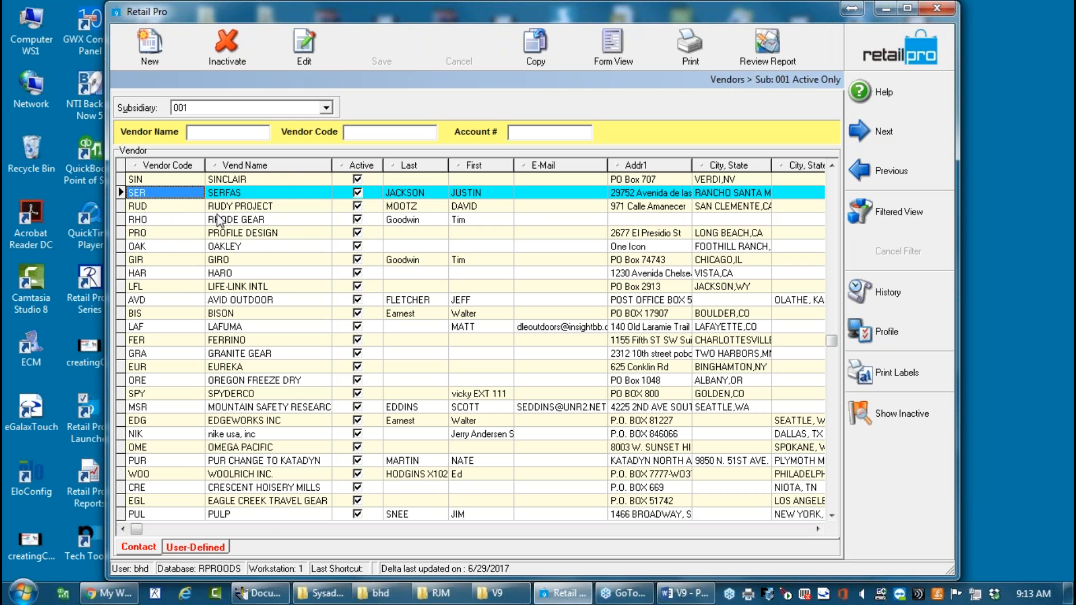
pyautogui.click(151, 231)
pyautogui.click(291, 231)
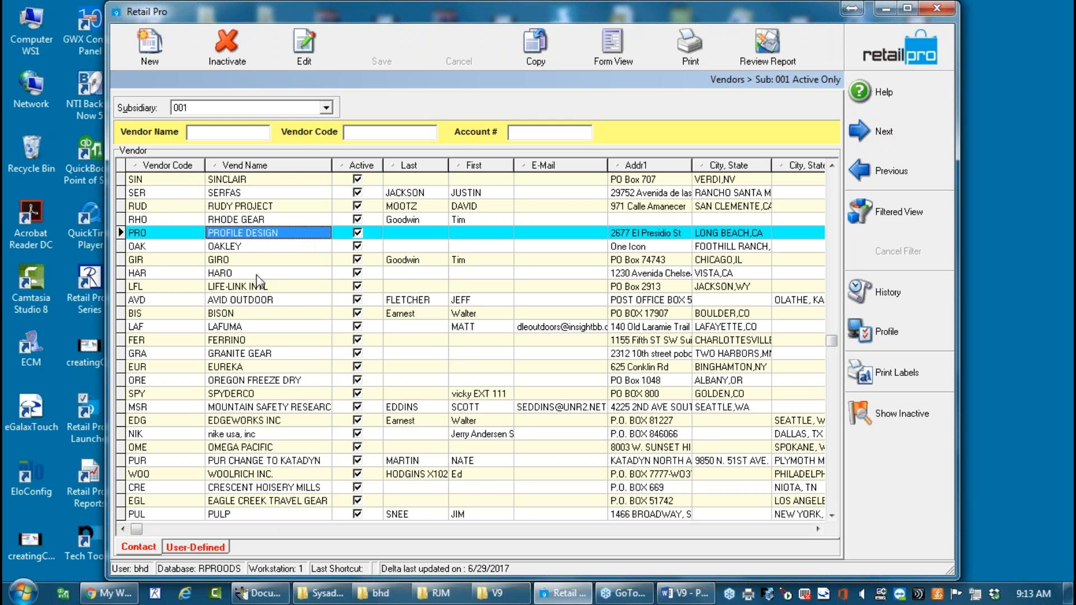
pyautogui.click(613, 44)
pyautogui.click(622, 43)
# Leave the vendors and open the inventory list on its Item Details page.
pyautogui.click(877, 44)
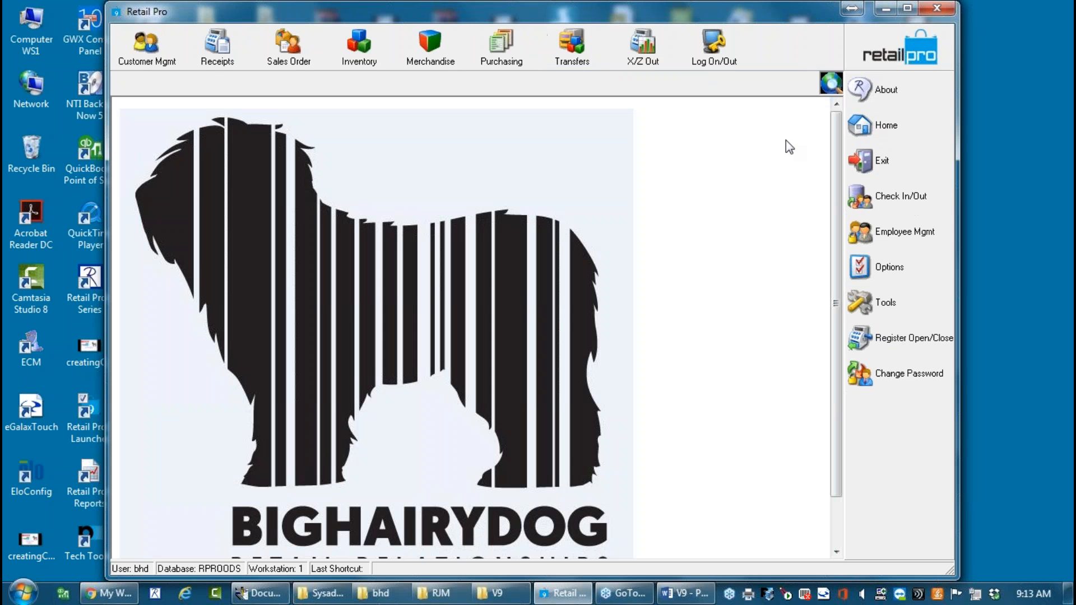
pyautogui.click(365, 50)
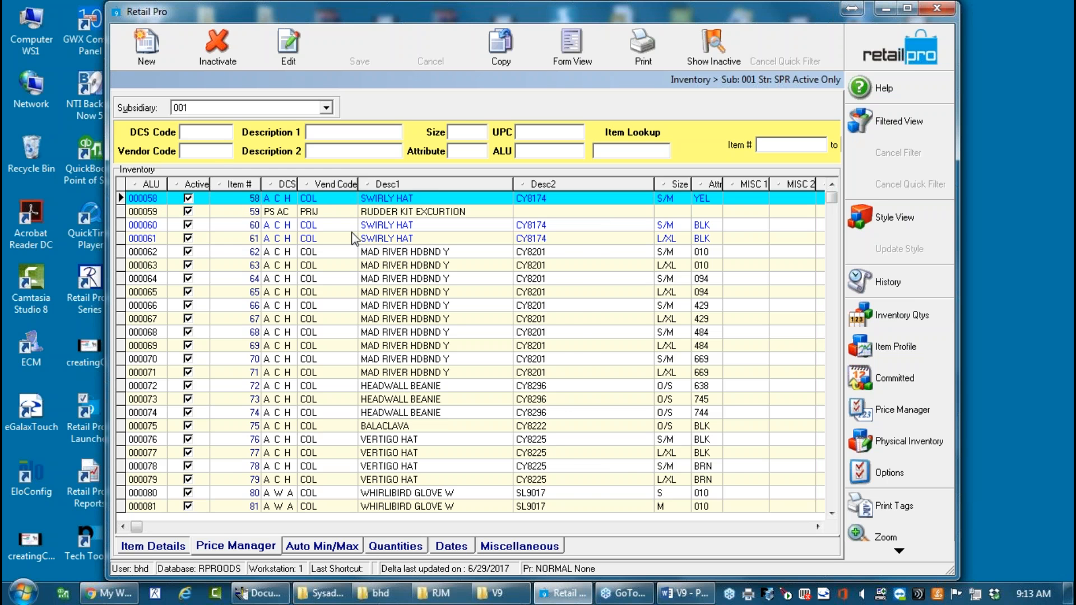
pyautogui.click(149, 546)
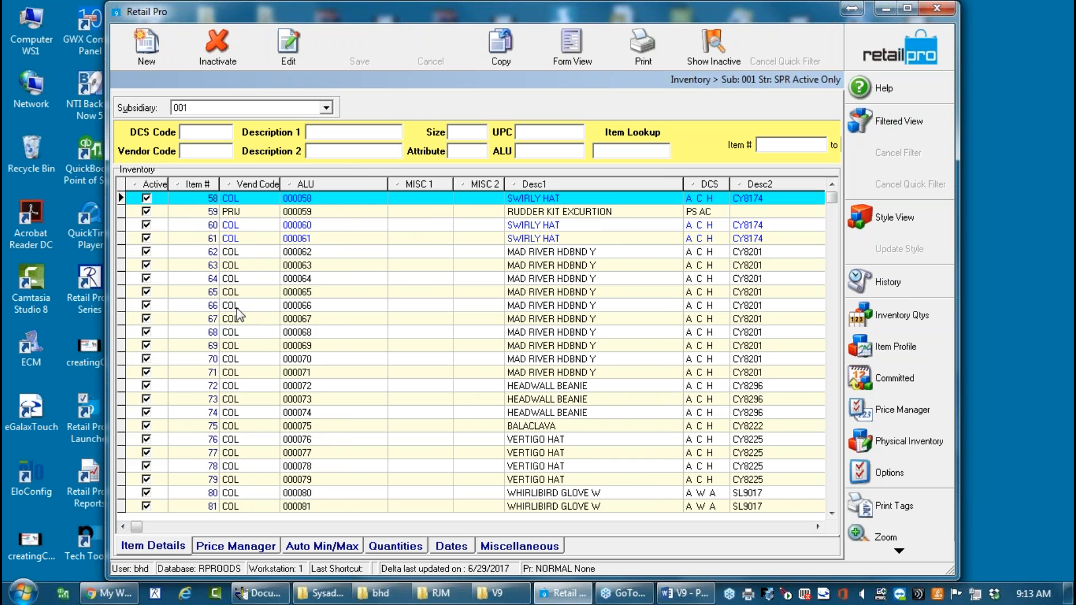
# Narrow the ALU column, and move the MISC 2 column after Size and the MISC 1 column after Tax Code.
pyautogui.moveTo(388, 184); pyautogui.dragTo(317, 183)
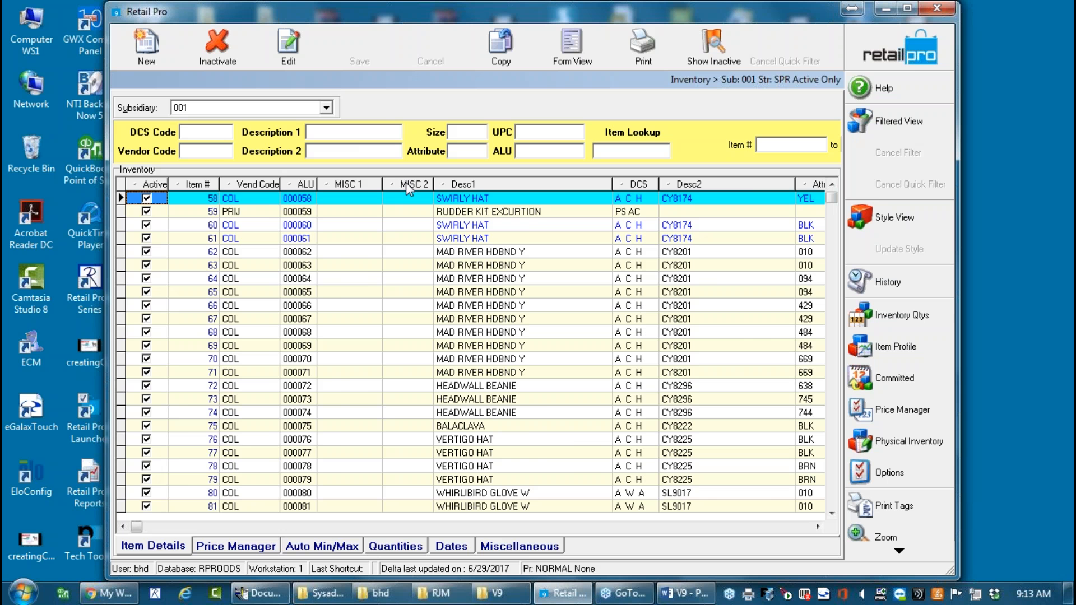
pyautogui.moveTo(409, 184)
pyautogui.mouseDown()
pyautogui.moveTo(577, 205)
pyautogui.moveTo(826, 184)
pyautogui.mouseUp()
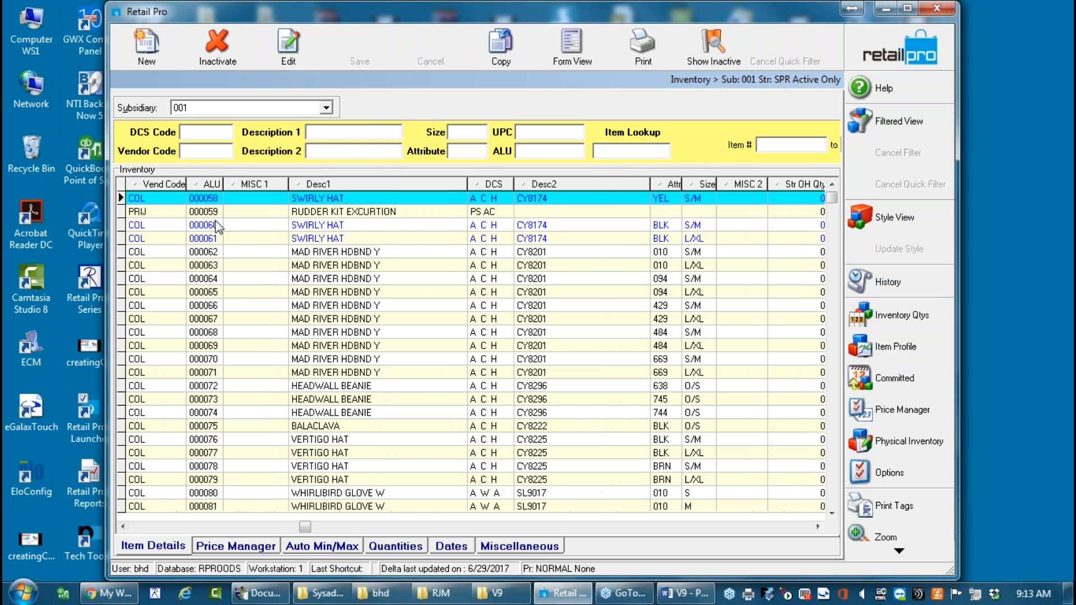
pyautogui.moveTo(248, 185); pyautogui.dragTo(710, 186)
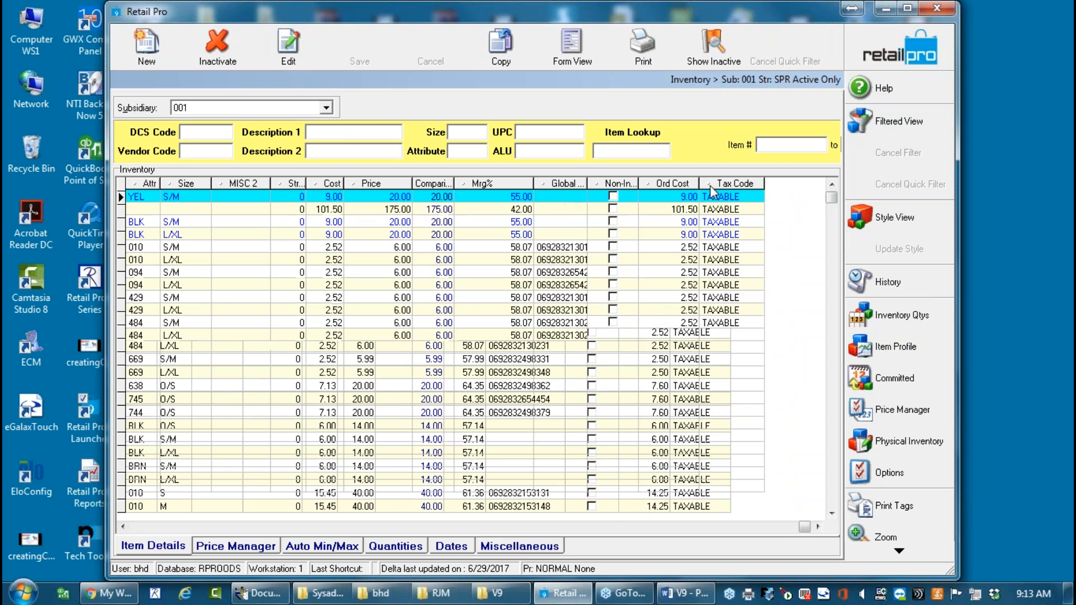
pyautogui.click(124, 527)
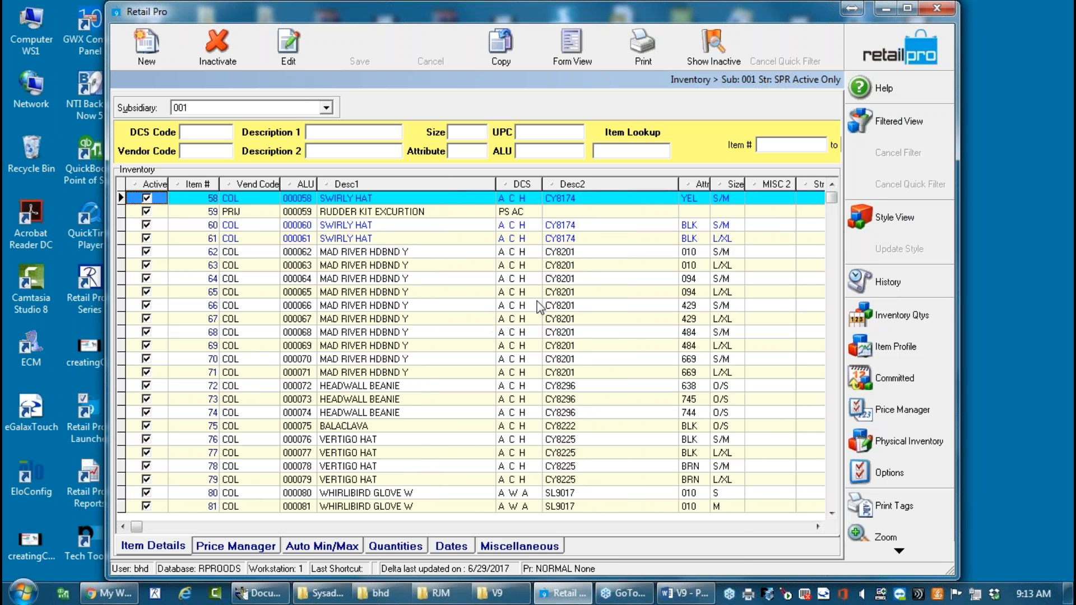
pyautogui.click(816, 528)
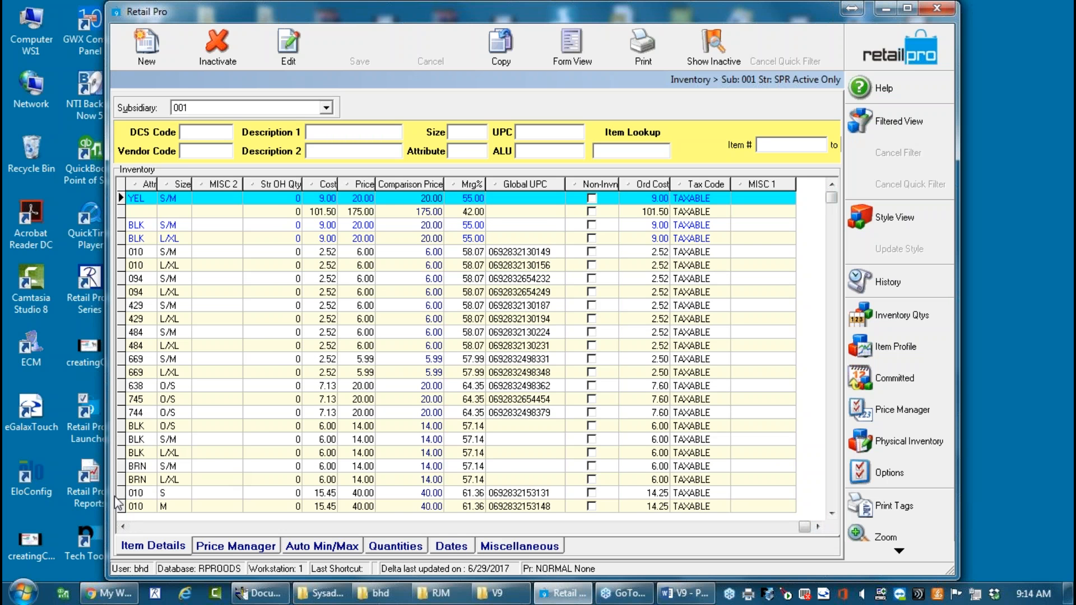
pyautogui.click(123, 527)
pyautogui.click(122, 527)
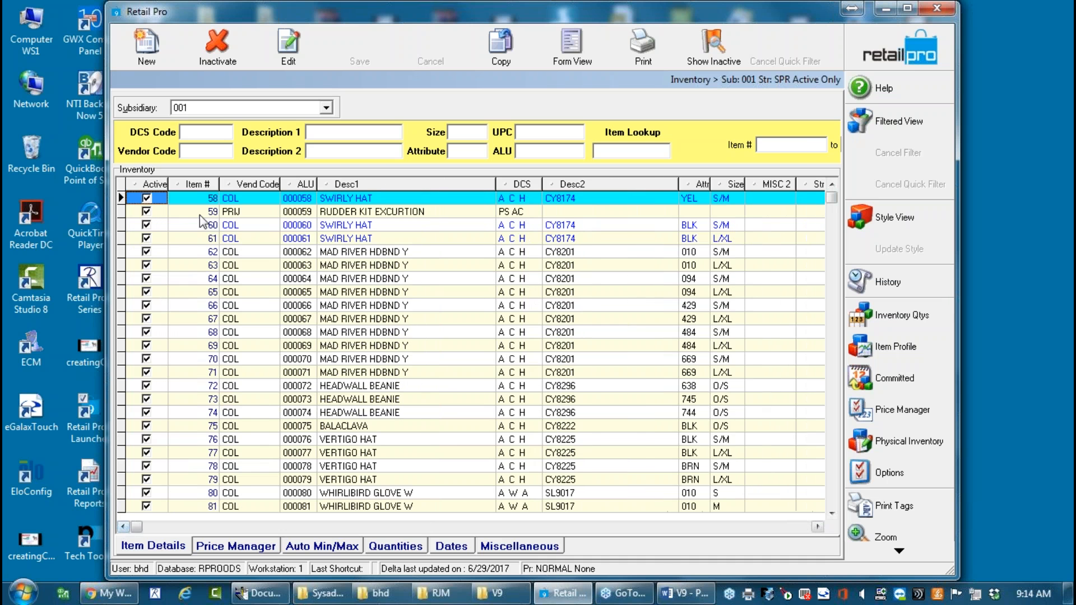
# Rearrange the inventory columns so ALU follows Active and DCS follows ALU, with the Item # column hidden.
pyautogui.moveTo(306, 185); pyautogui.dragTo(200, 184)
pyautogui.rightClick(236, 186)
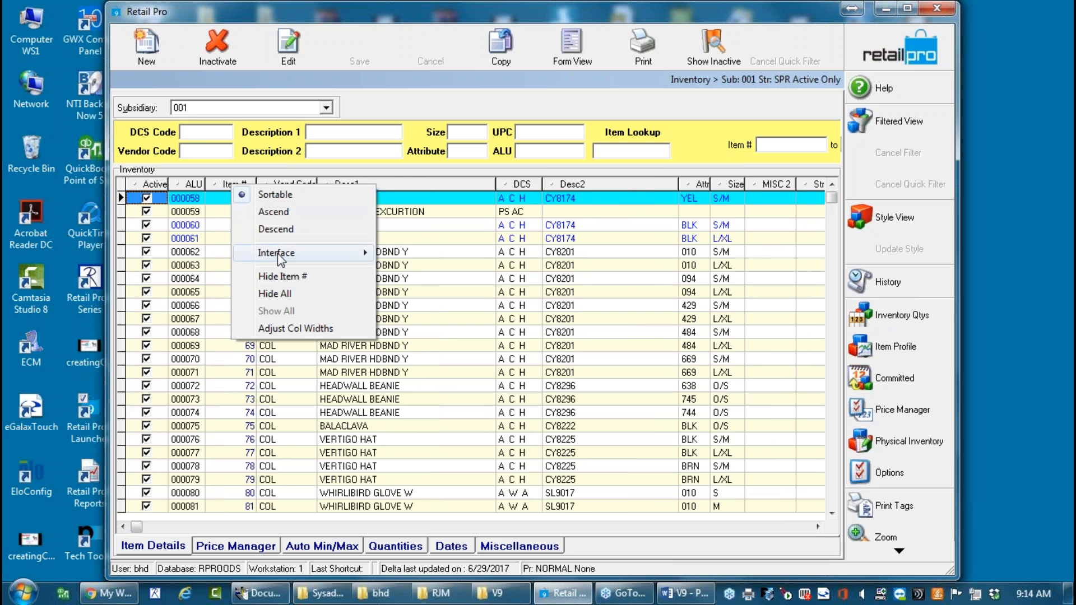
pyautogui.moveTo(278, 254)
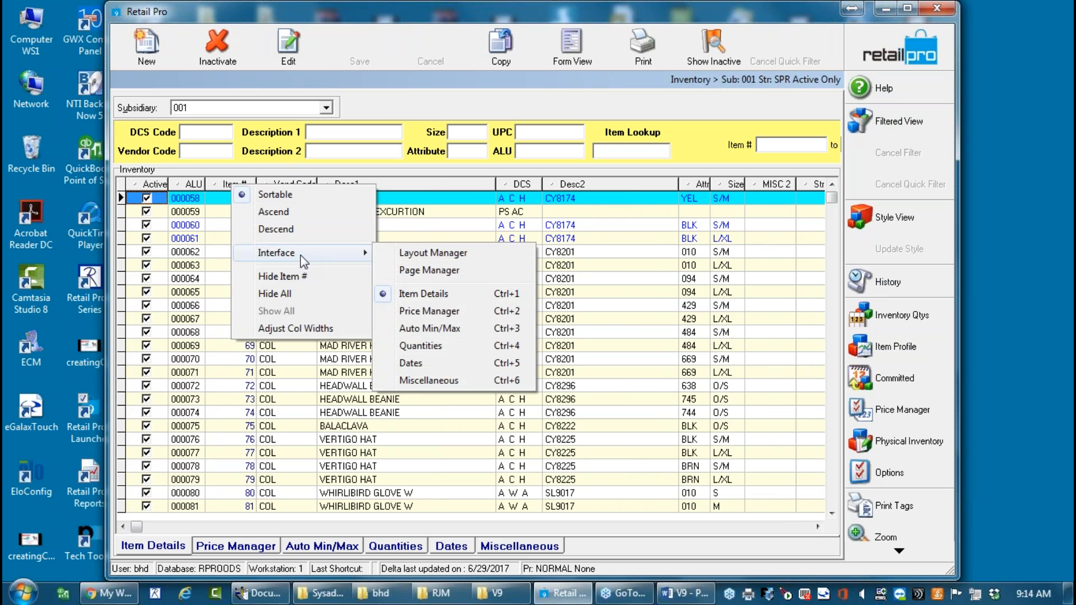
pyautogui.click(288, 277)
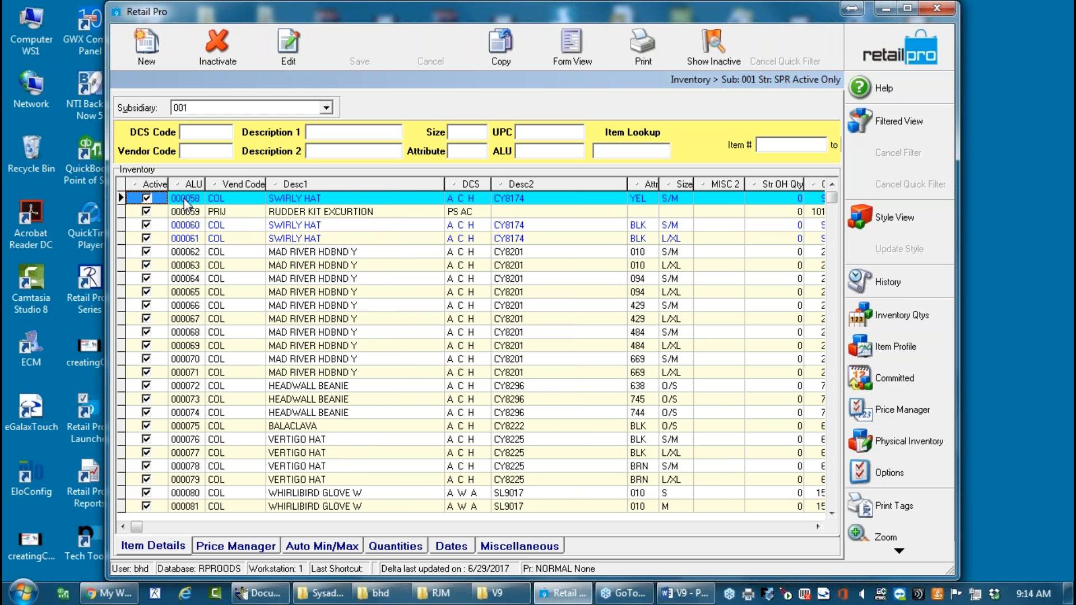
pyautogui.moveTo(458, 188); pyautogui.dragTo(241, 187)
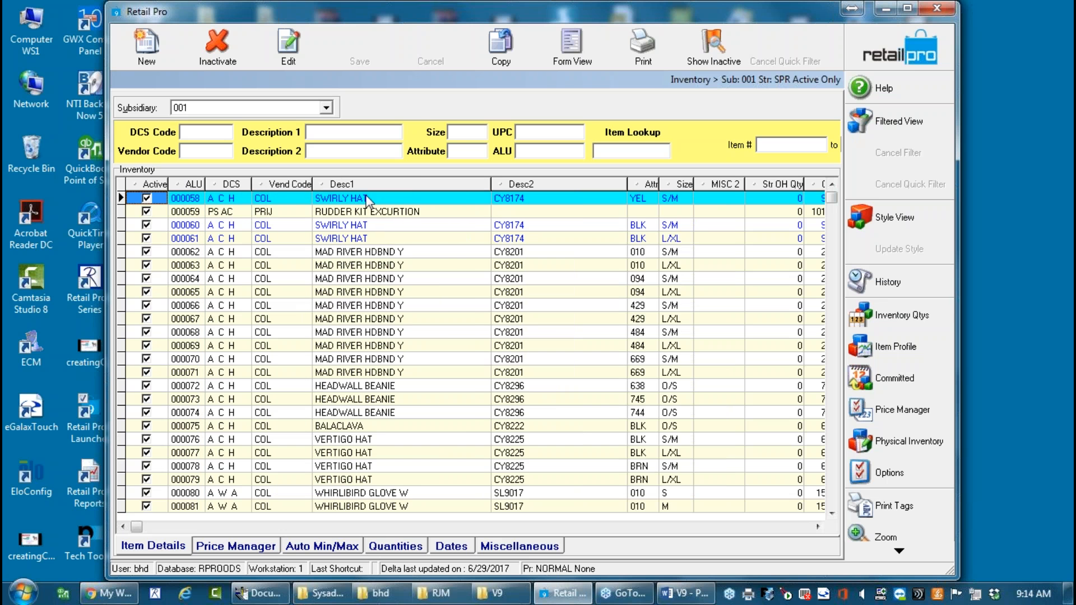
# Select the Desc1 text SWIRLY HAT of the item with ALU 000058.
pyautogui.click(385, 198)
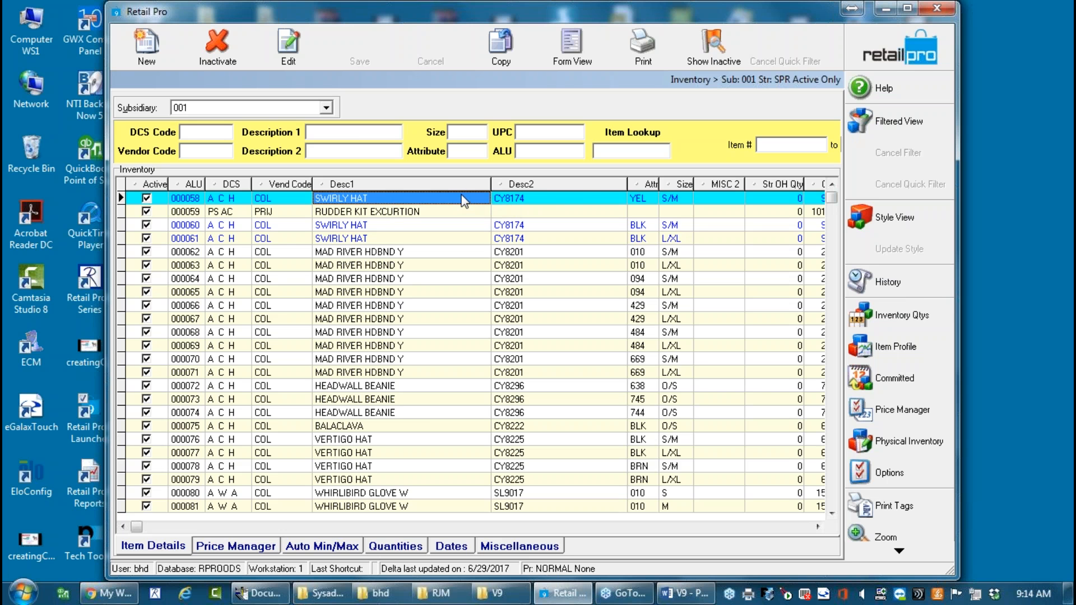
pyautogui.click(375, 199)
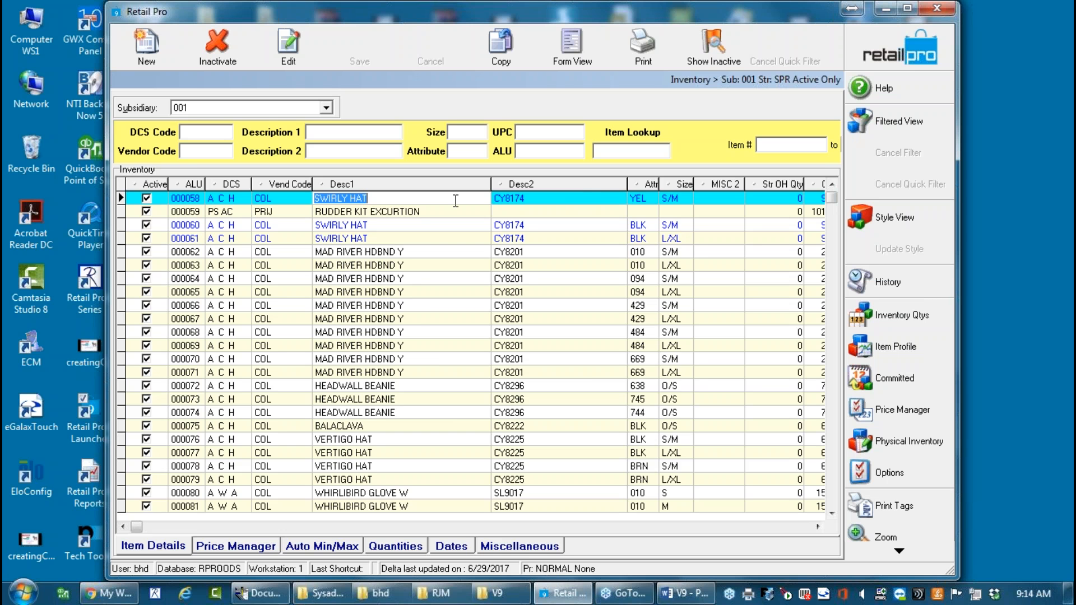
# Compare the Desc1 names of the SWIRLY HAT and MAD RIVER HDBND Y items, then check Desc2 of ALU 000063.
pyautogui.click(445, 292)
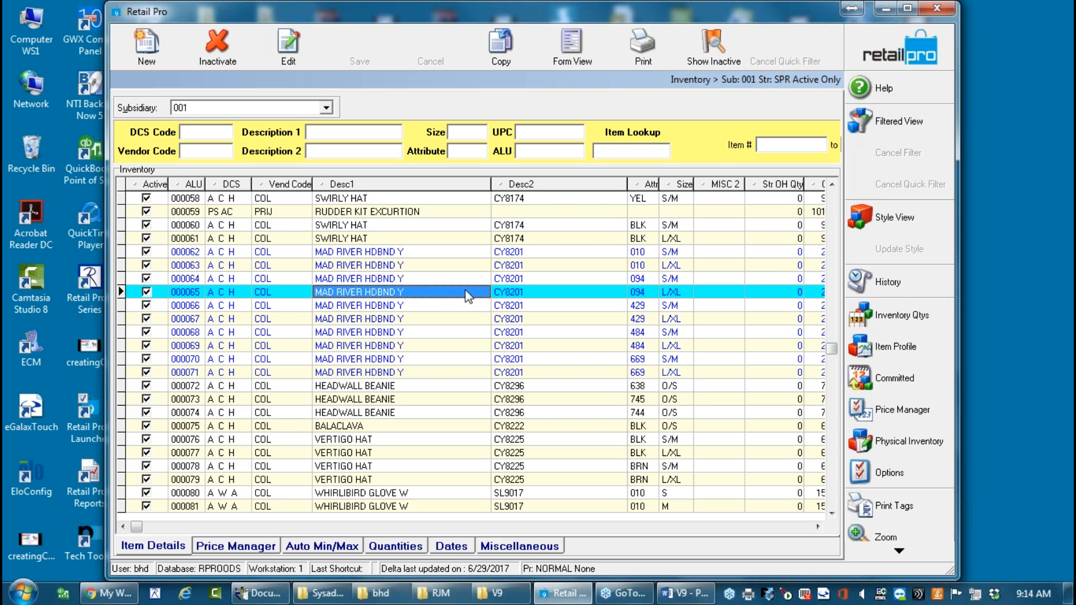
pyautogui.click(376, 199)
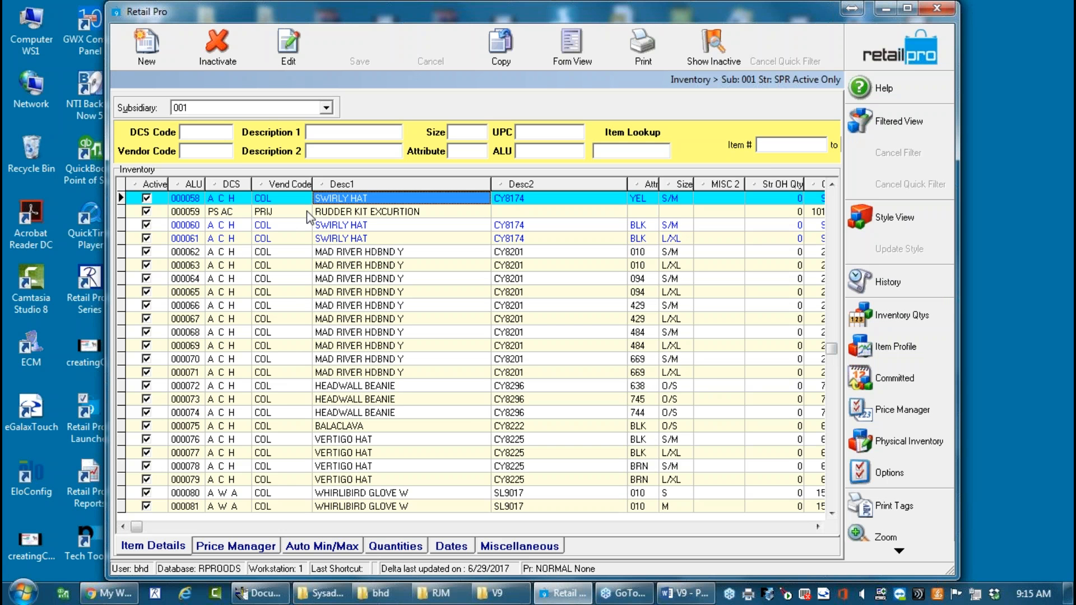
pyautogui.click(377, 196)
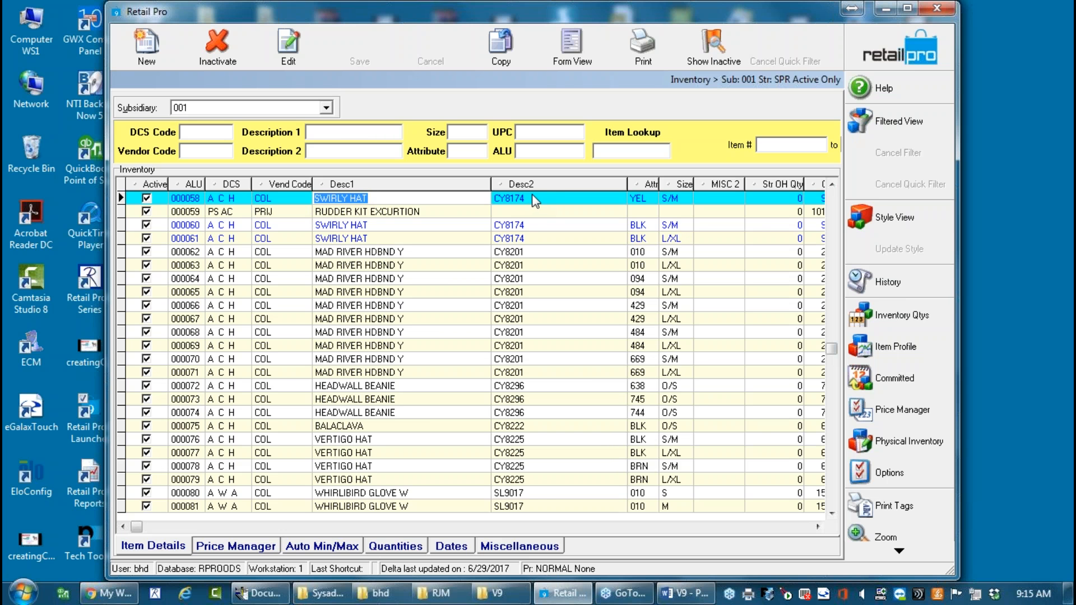
pyautogui.click(386, 196)
pyautogui.click(419, 267)
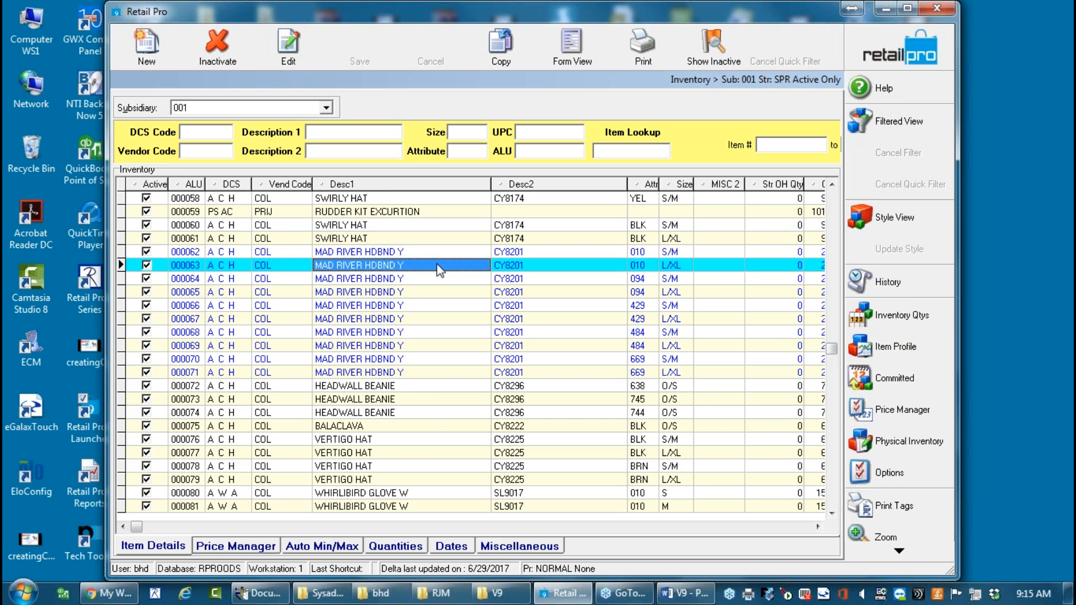
pyautogui.click(536, 267)
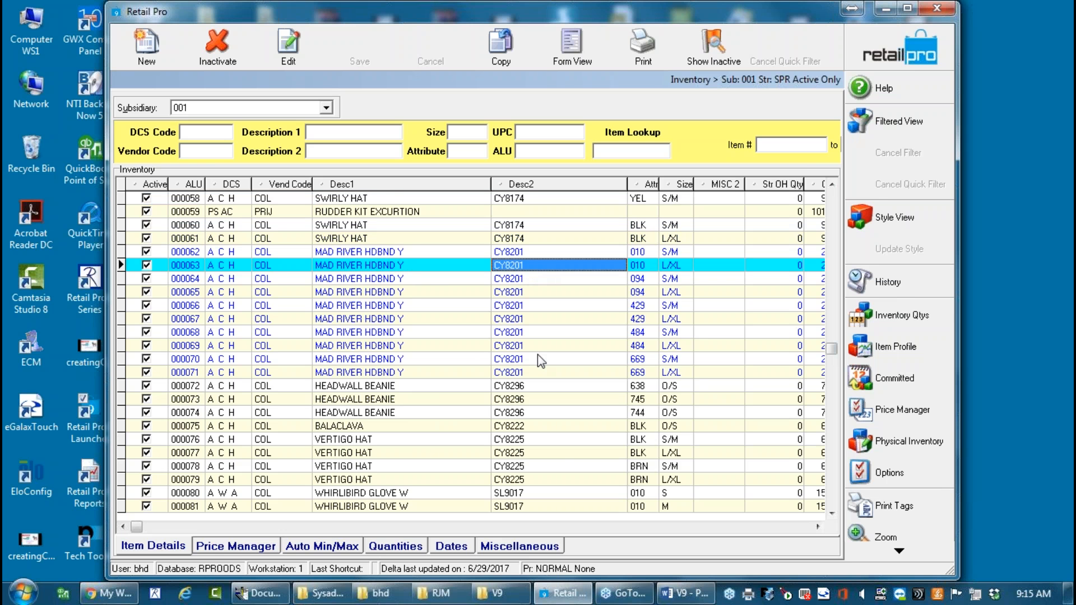
# Check Desc1 and Desc2 of the SWIRLY HAT with ALU 000058 against Desc2 of ALU 000060.
pyautogui.click(382, 199)
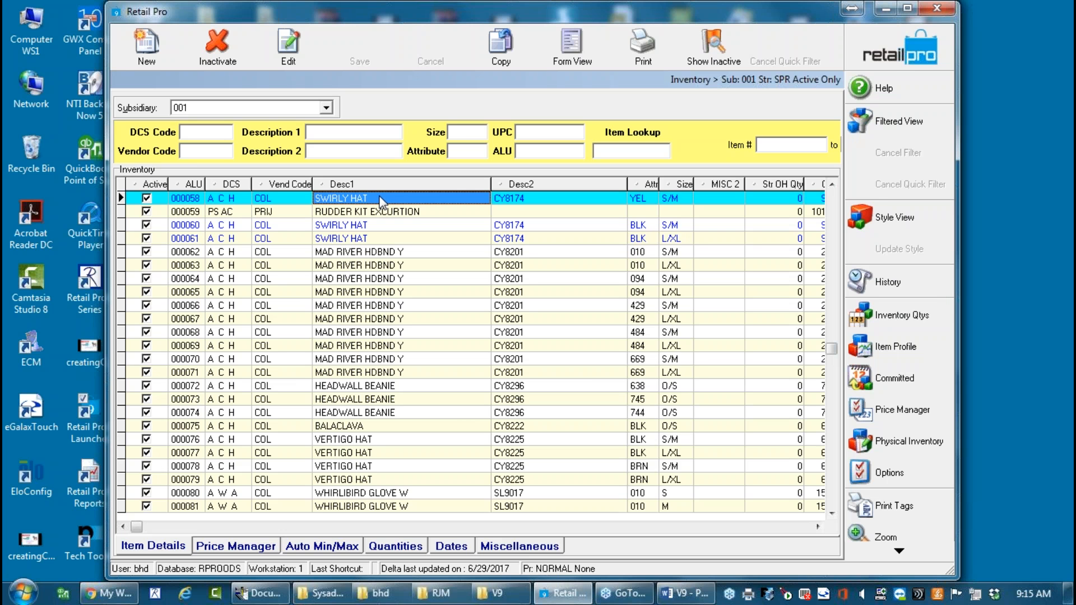
pyautogui.click(547, 202)
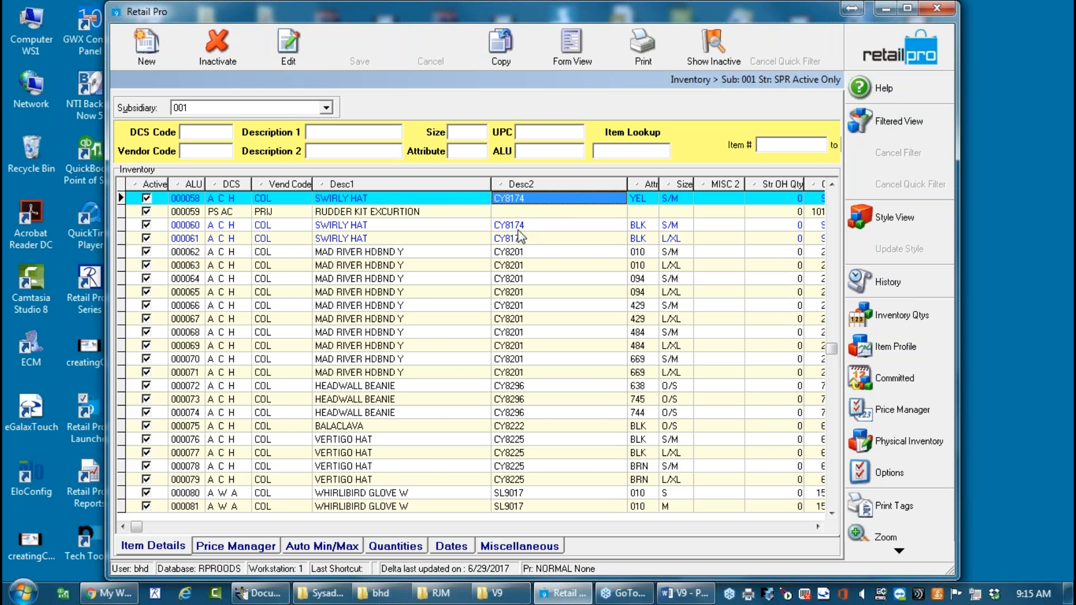
pyautogui.click(531, 225)
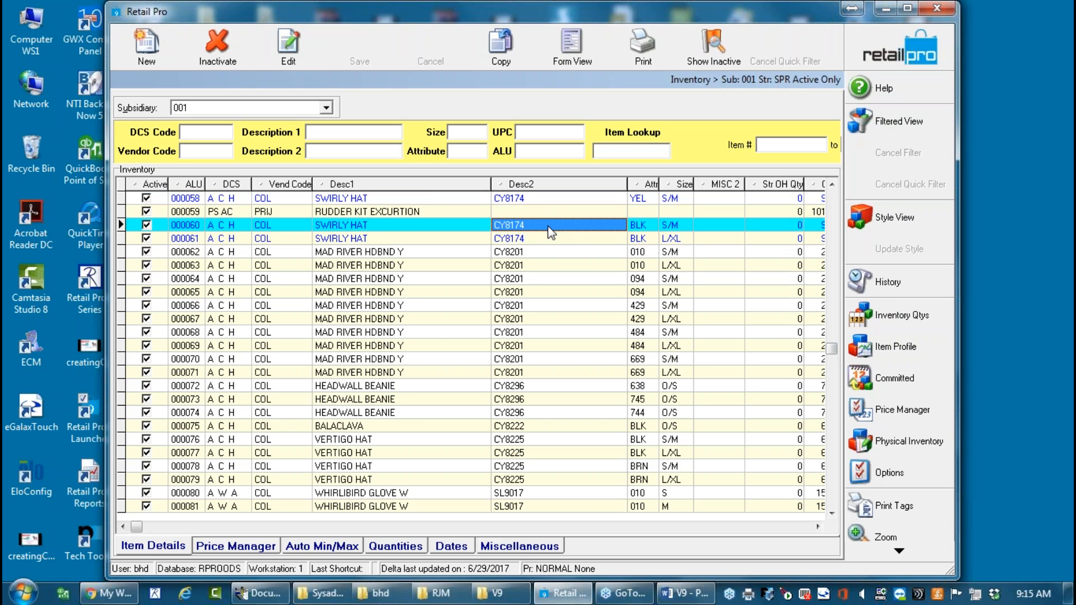
# Compare the attribute and size entries of the SWIRLY HAT items with ALU 000058, 000060 and 000061.
pyautogui.click(650, 194)
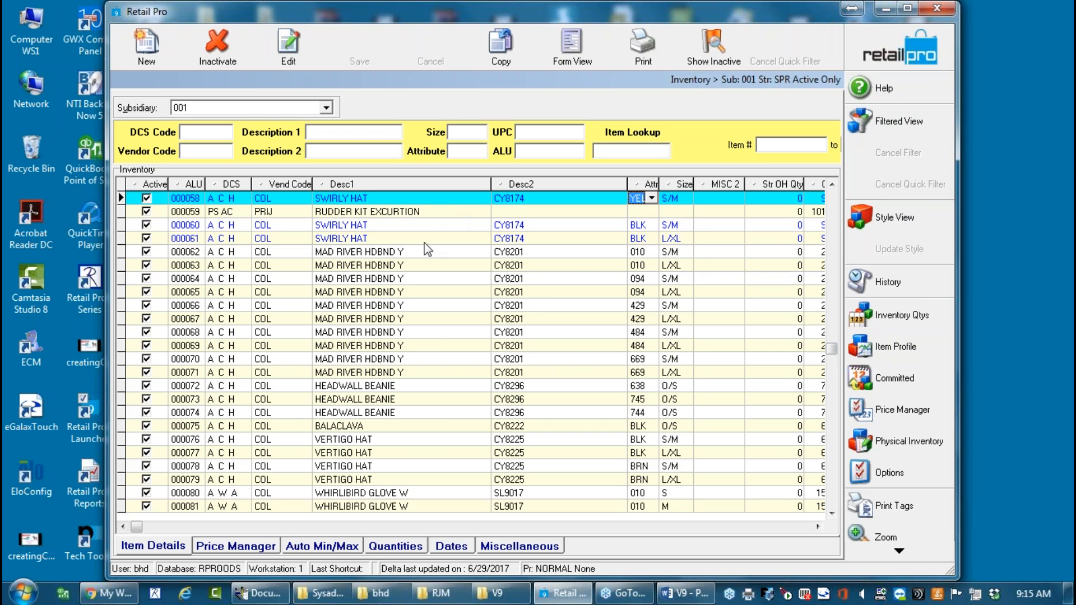
pyautogui.click(438, 221)
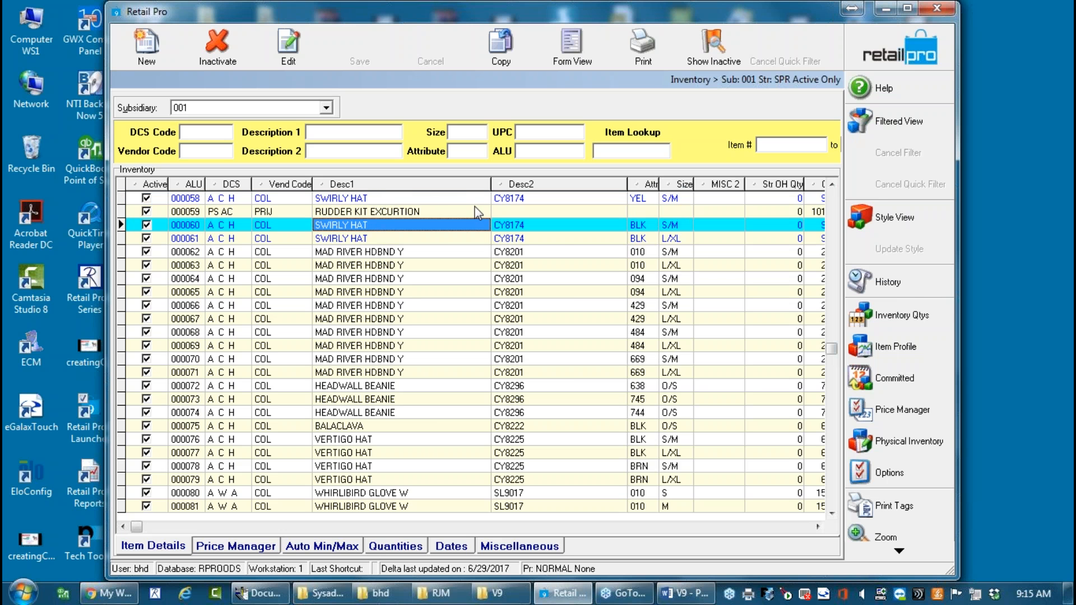
pyautogui.click(672, 198)
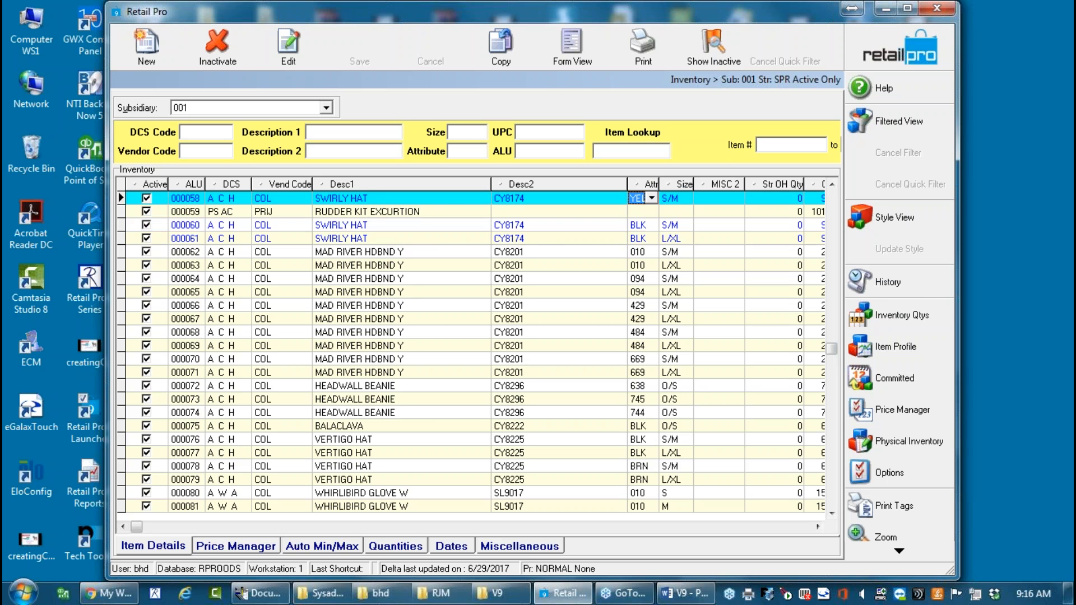
pyautogui.click(647, 225)
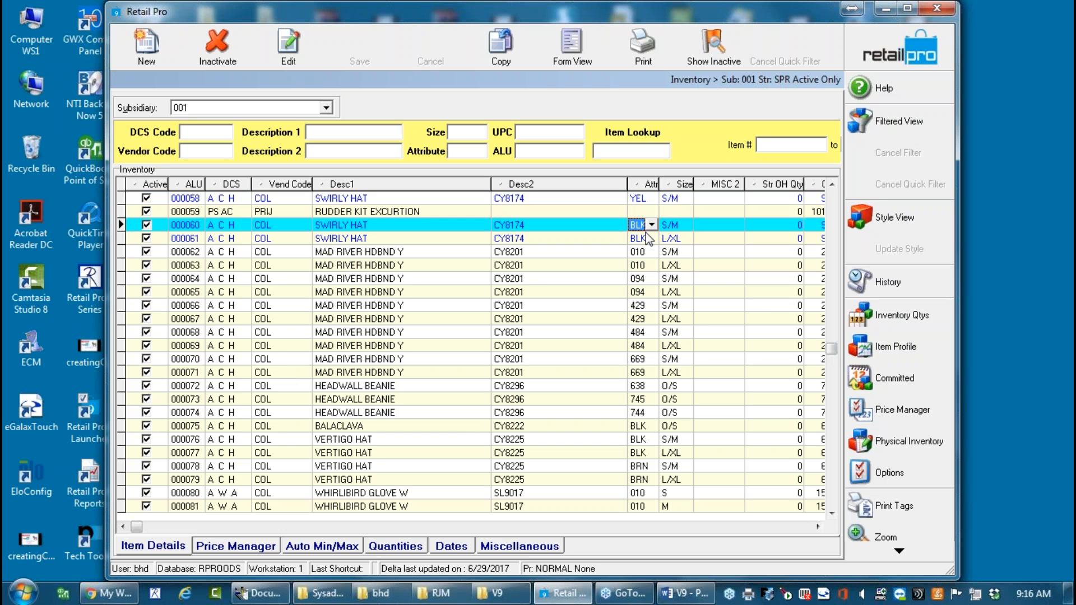
pyautogui.click(679, 239)
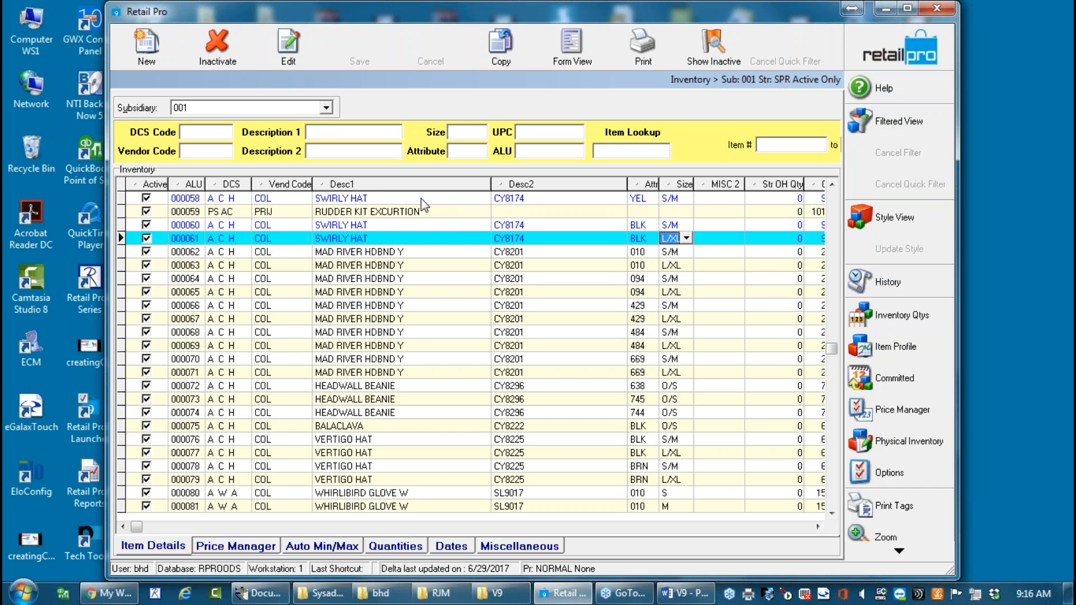
# Review the DCS, vendor code, Desc1 and Desc2 fields of the item with ALU 000058.
pyautogui.click(223, 199)
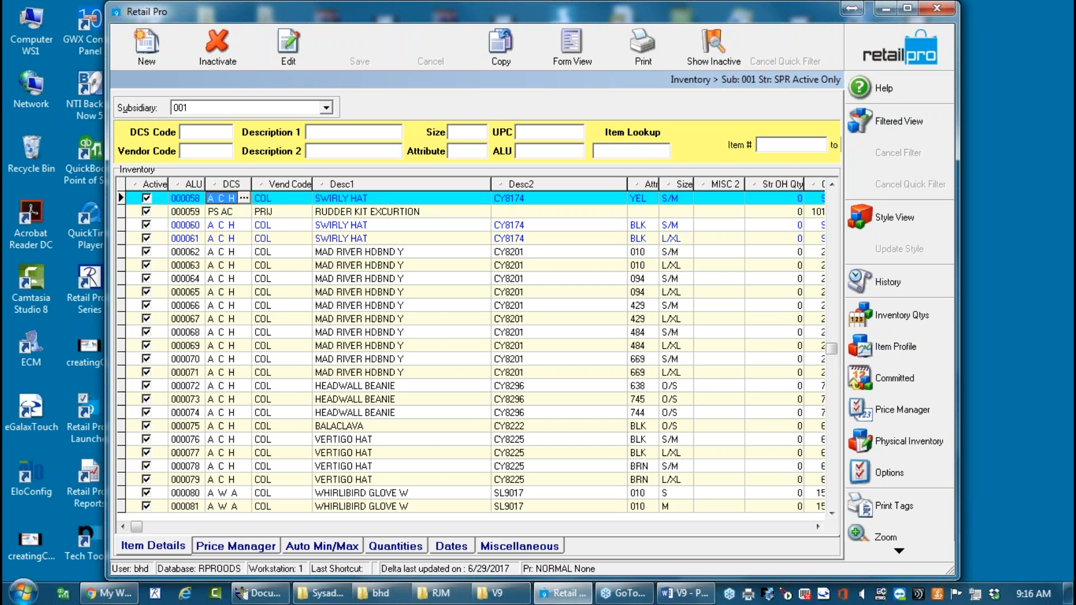
pyautogui.click(276, 198)
pyautogui.click(373, 197)
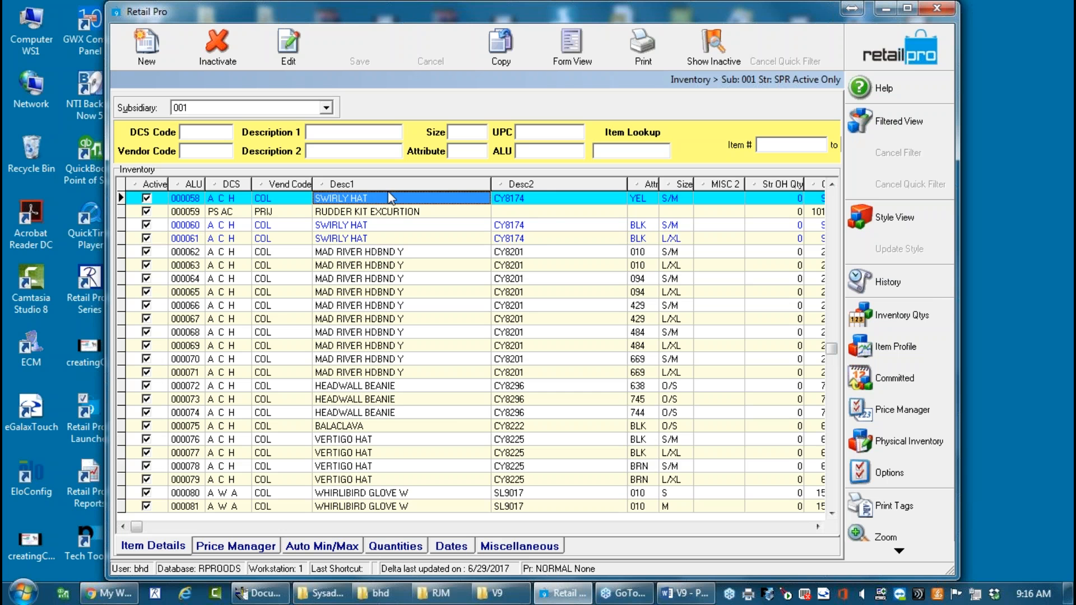
pyautogui.click(543, 199)
# Open the SWIRLY HAT item with ALU 000060 in form view and return to the inventory list.
pyautogui.click(413, 230)
pyautogui.doubleClick(415, 230)
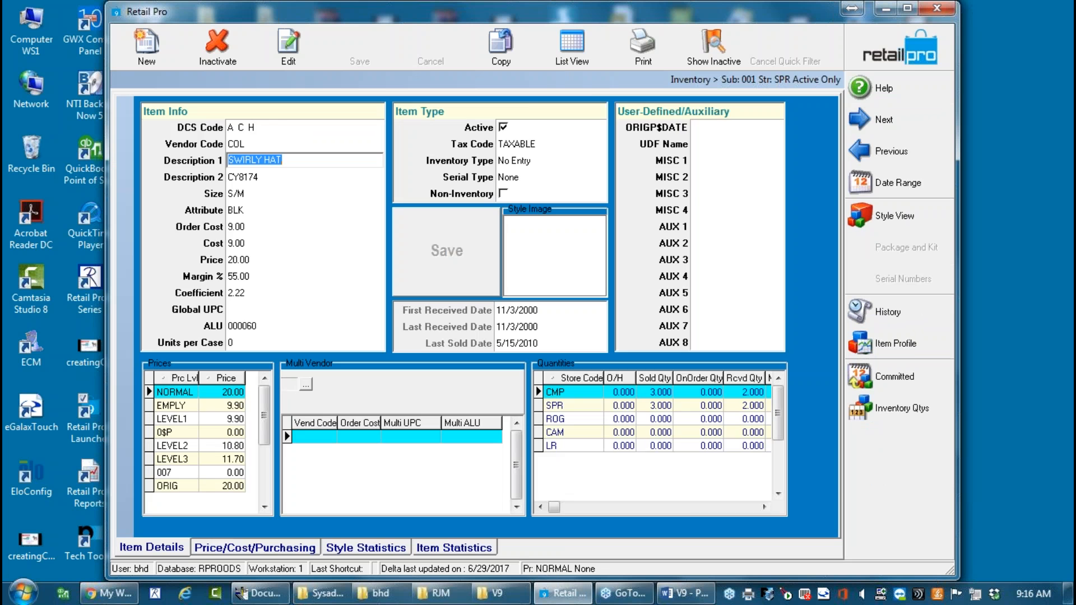
pyautogui.click(575, 55)
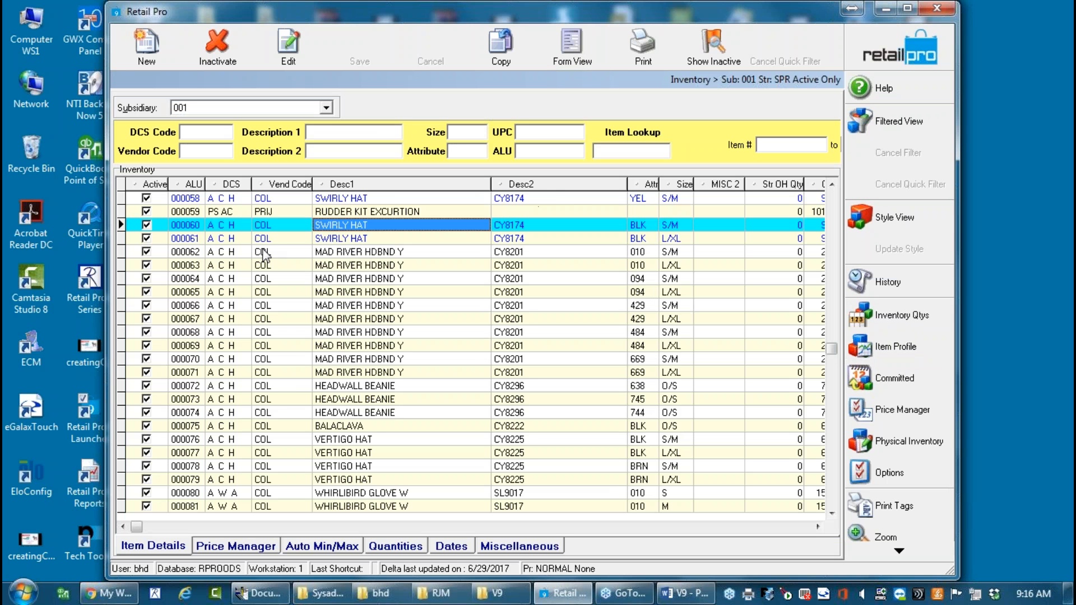
# Review the ALU of item 000061, then the Global UPC and ALU of the MAD RIVER HDBND Y item with attribute 429, size S/M.
pyautogui.click(185, 239)
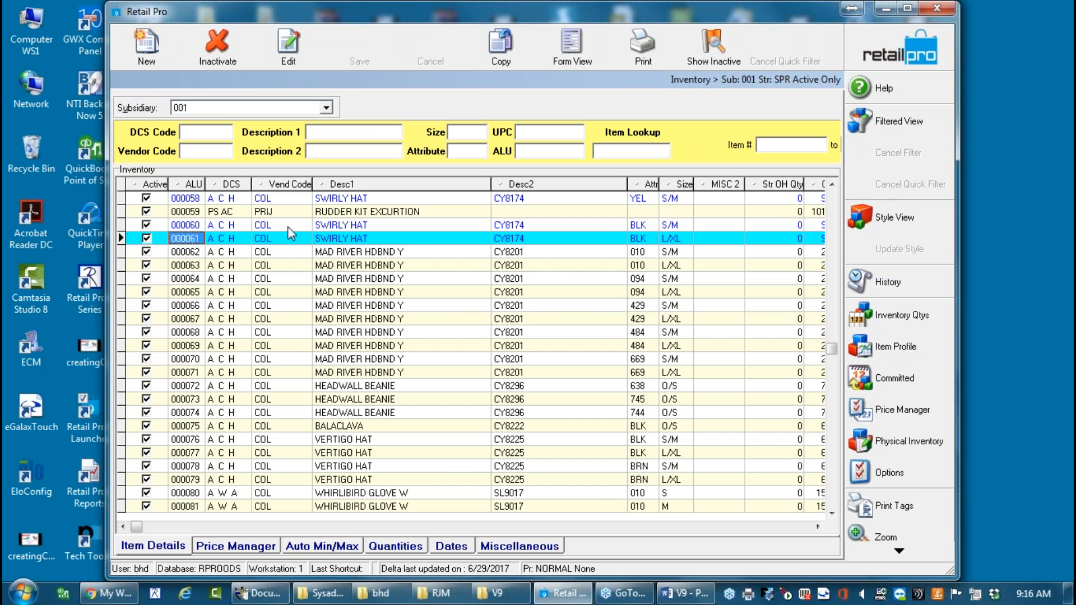
pyautogui.click(817, 527)
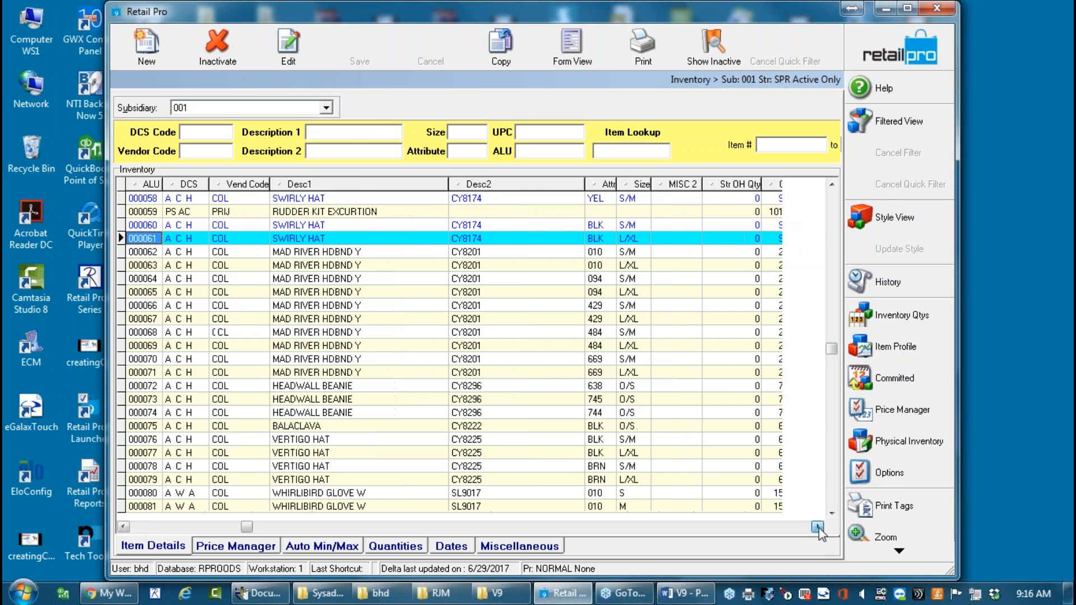
pyautogui.click(818, 528)
pyautogui.click(818, 528)
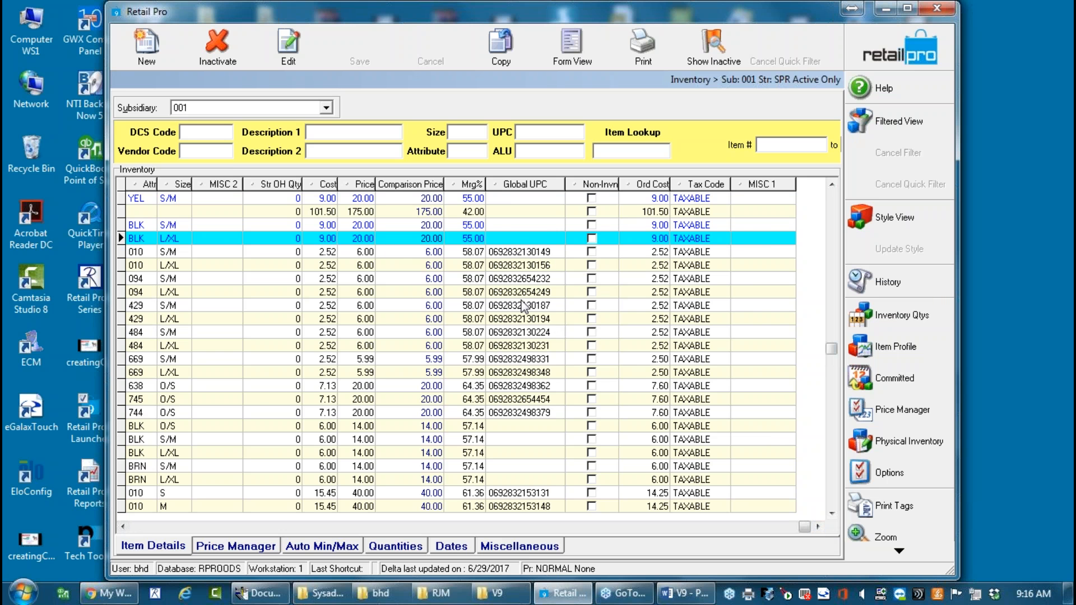
pyautogui.click(521, 306)
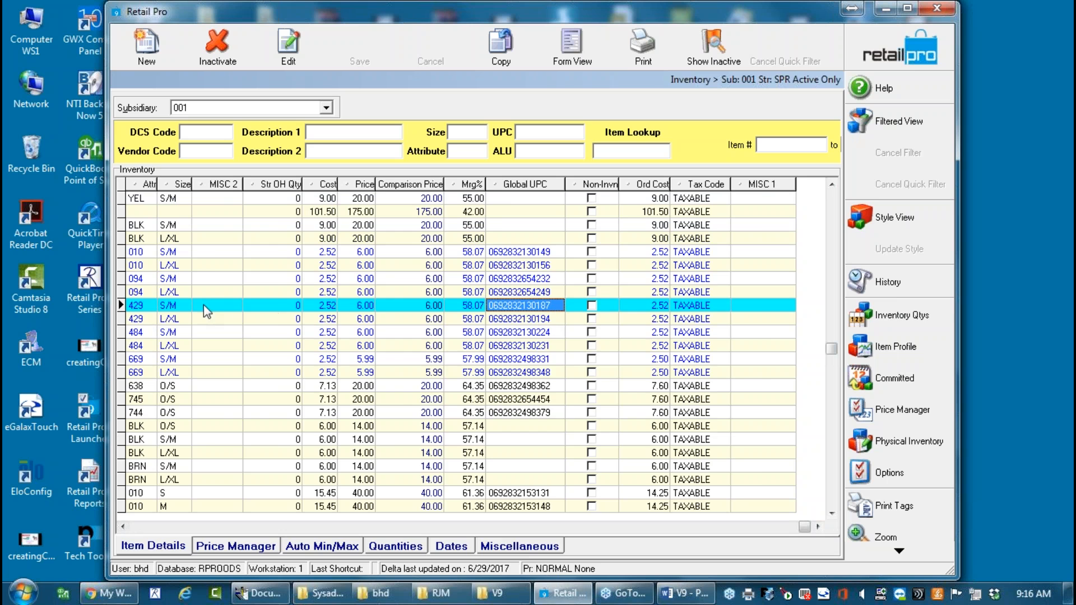
pyautogui.click(125, 525)
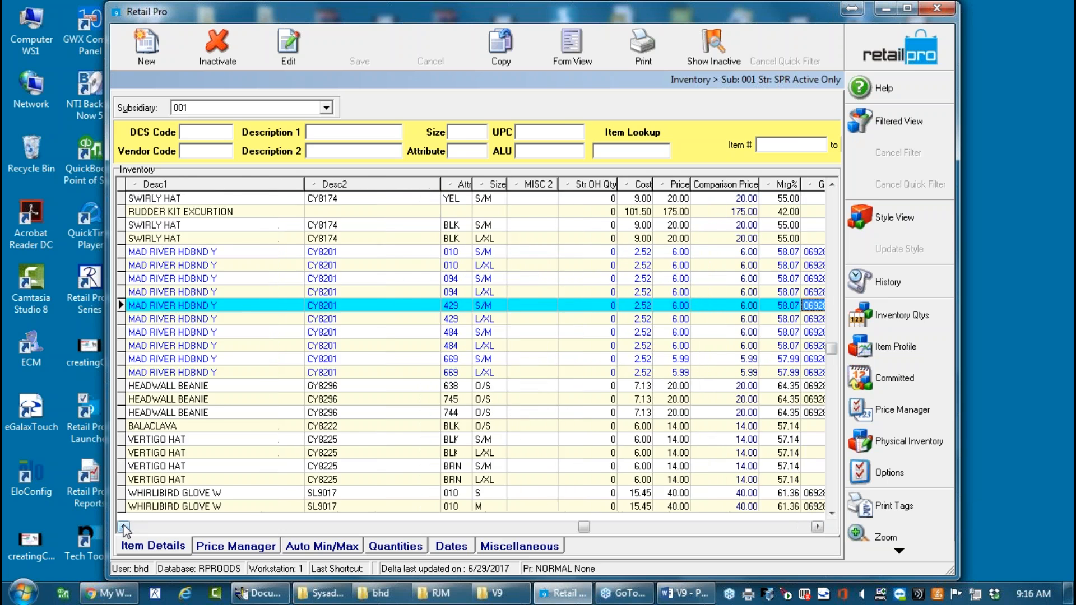
pyautogui.click(137, 306)
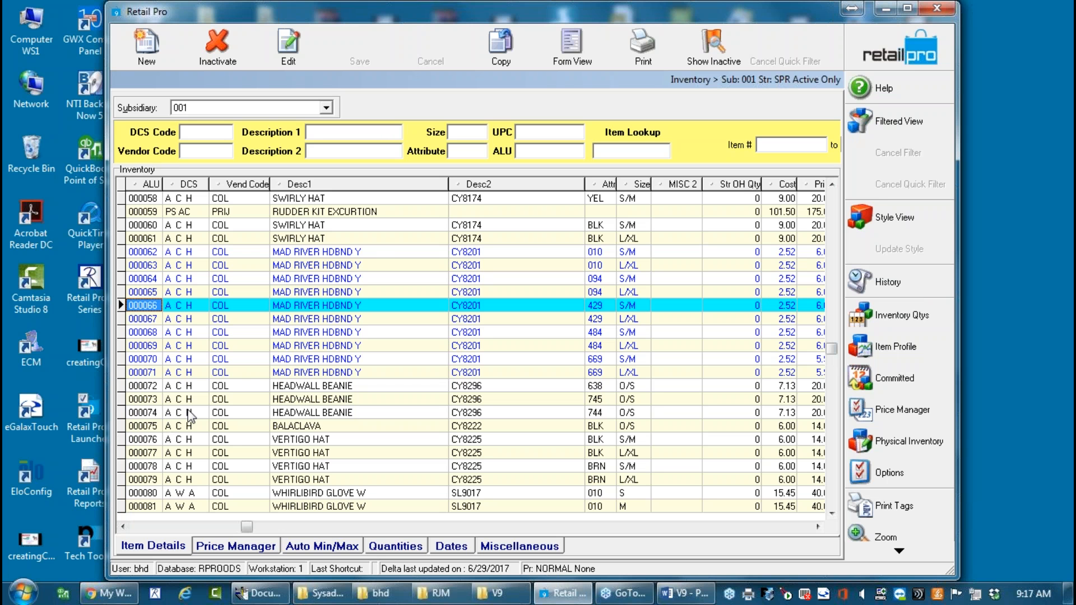
# Open the details of ALU 000062, examine its store quantities, price levels and user-defined fields, and return to the list.
pyautogui.doubleClick(371, 251)
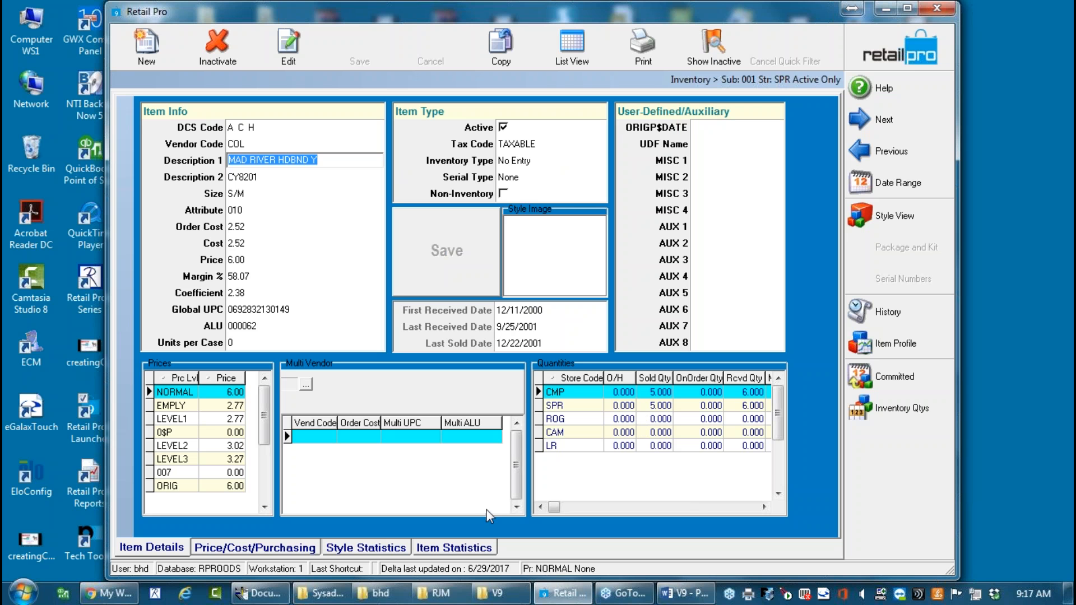
pyautogui.click(678, 433)
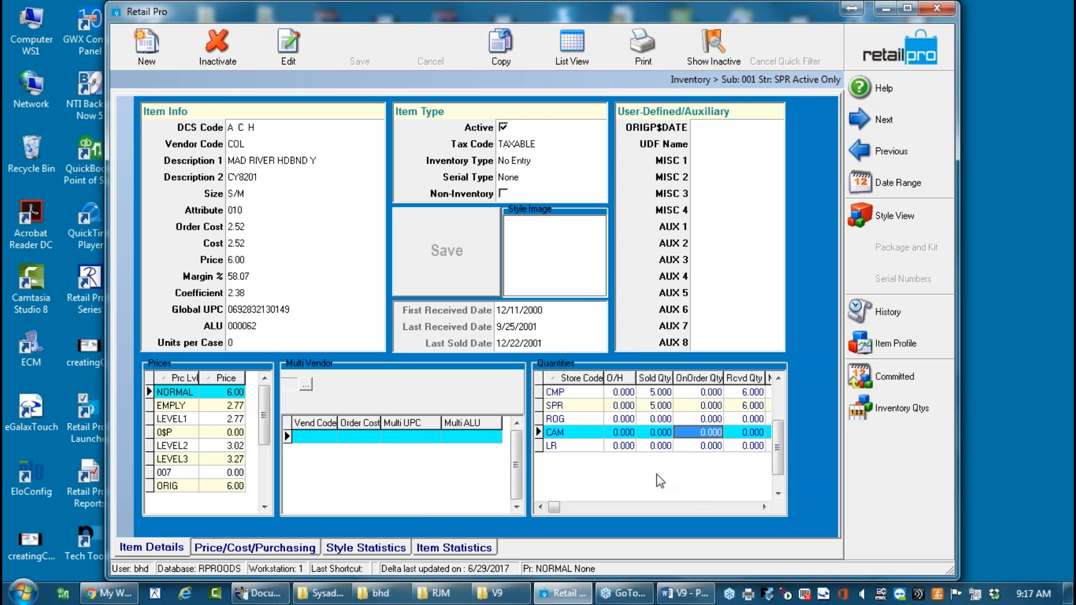
pyautogui.click(177, 405)
pyautogui.click(182, 446)
pyautogui.click(183, 459)
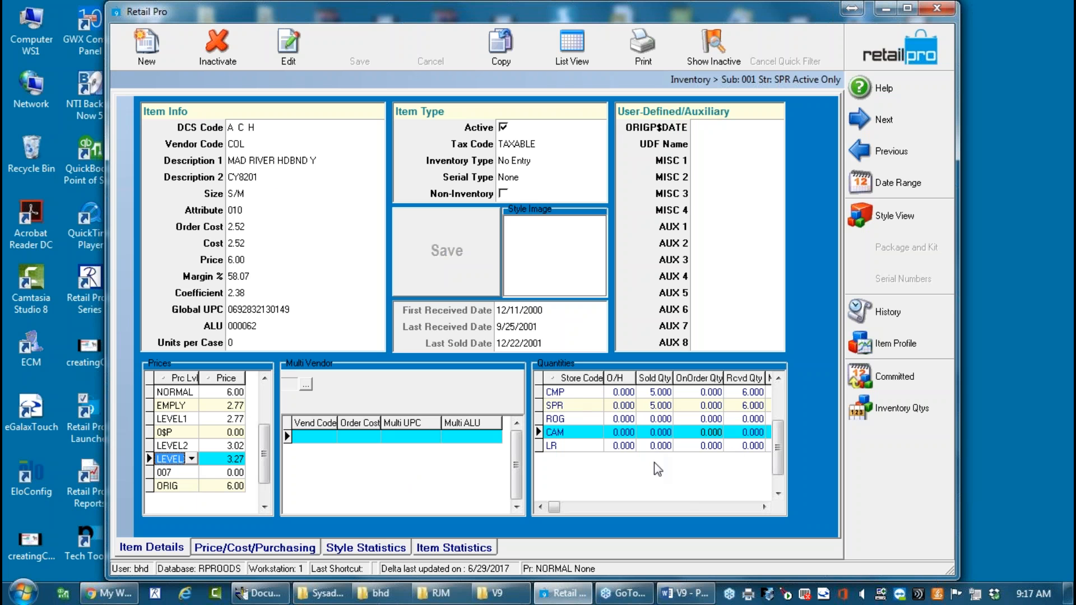
pyautogui.click(721, 232)
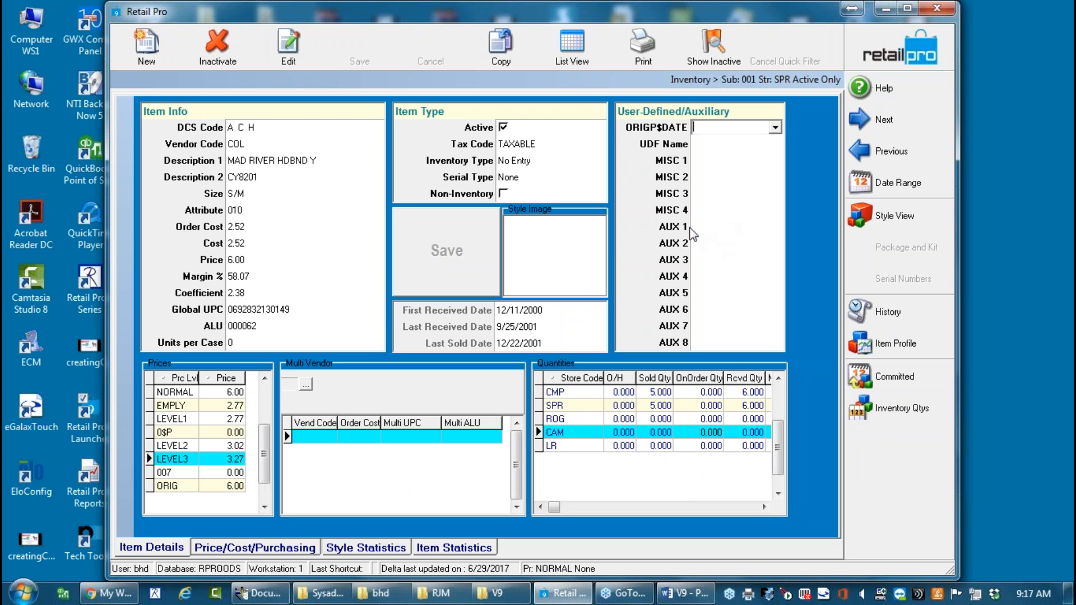
pyautogui.click(571, 43)
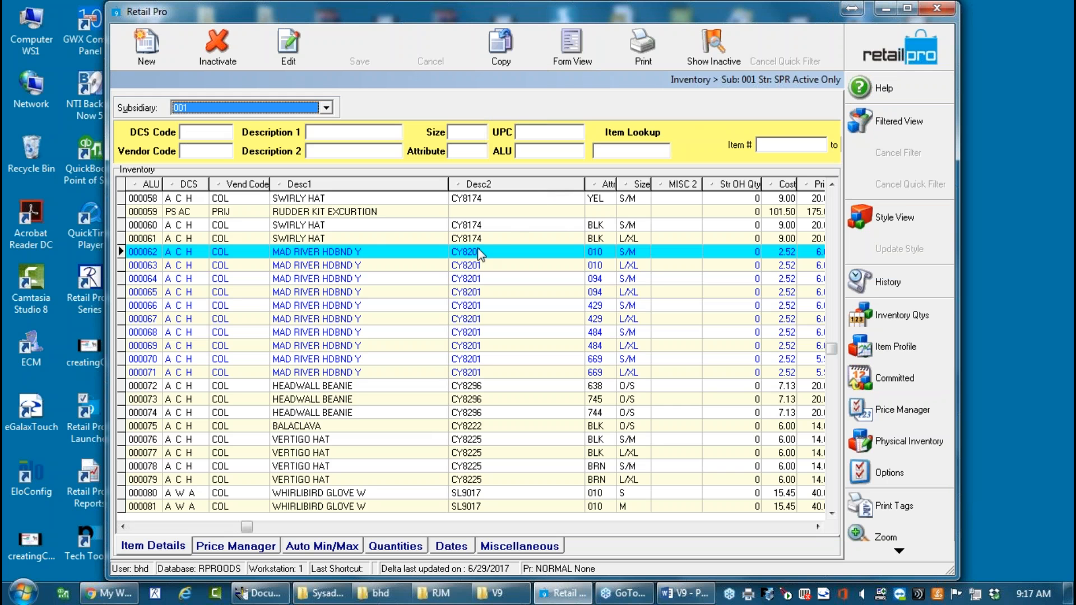
# Review the Desc2, attribute, size and MISC 2 fields of the item with ALU 000062.
pyautogui.click(556, 250)
pyautogui.click(590, 251)
pyautogui.click(634, 252)
pyautogui.click(671, 252)
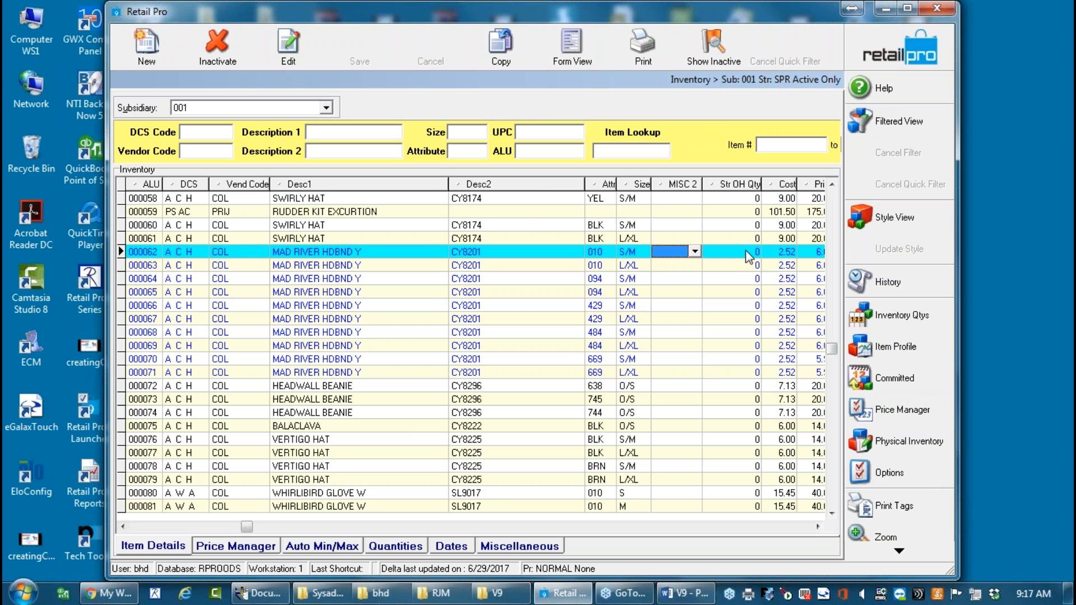
# Check the store on-hand quantity of ALU 000062 and view its inventory quantities for all stores.
pyautogui.click(728, 256)
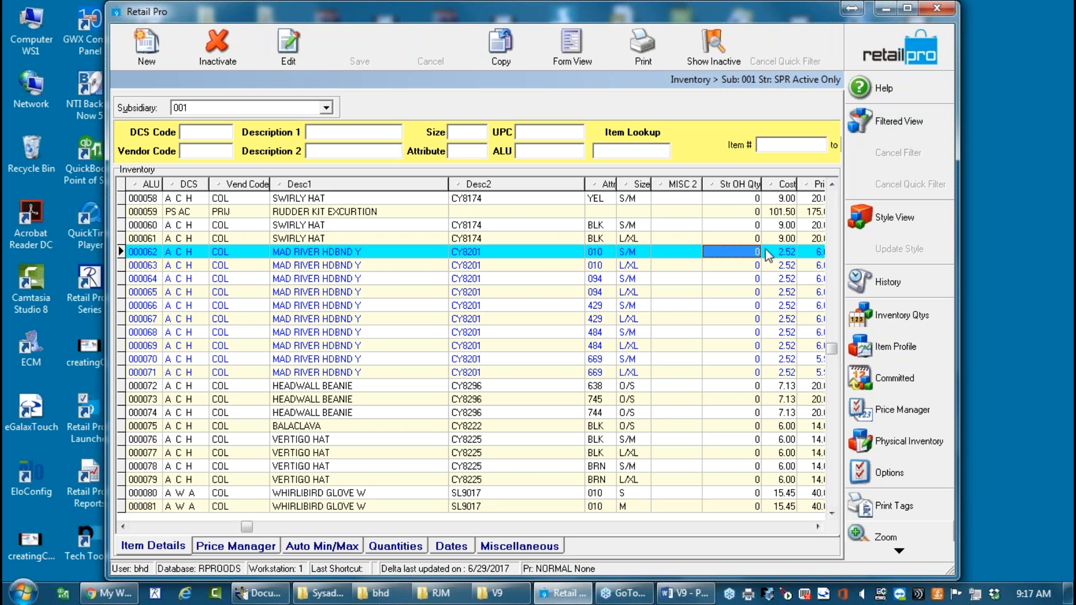
pyautogui.click(908, 324)
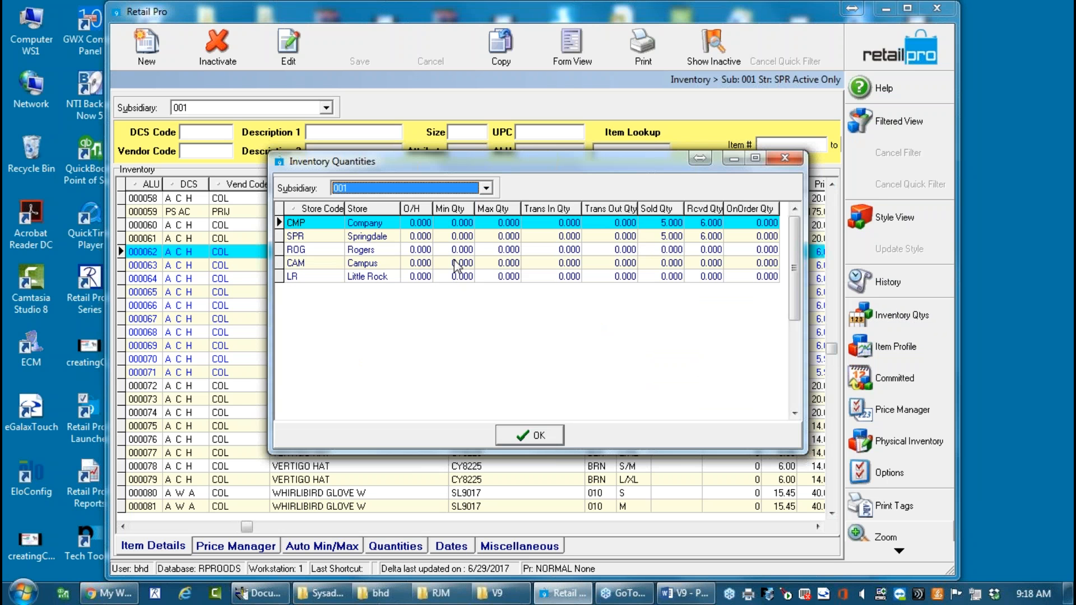
pyautogui.click(541, 435)
# View the Item Details form of ALU 000062, return to the list and select Desc1 of ALU 000065.
pyautogui.click(572, 45)
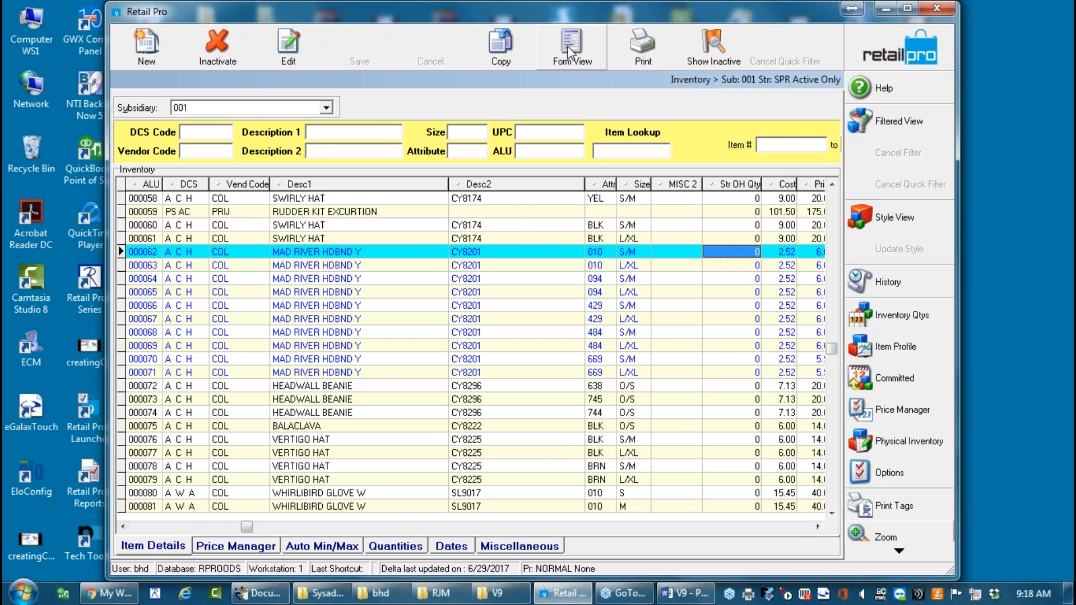
pyautogui.click(140, 548)
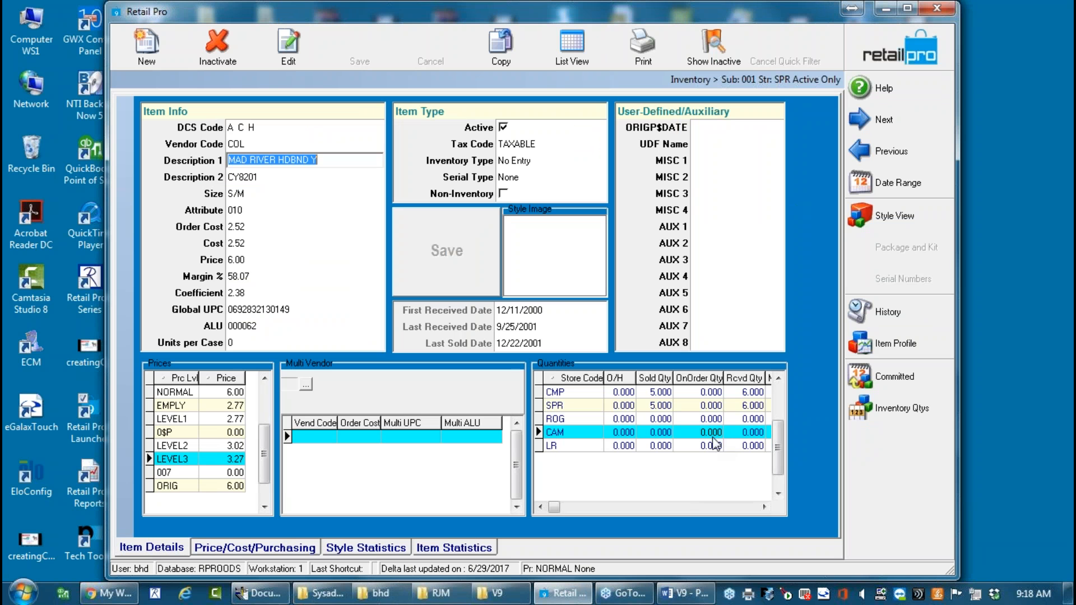
pyautogui.click(573, 44)
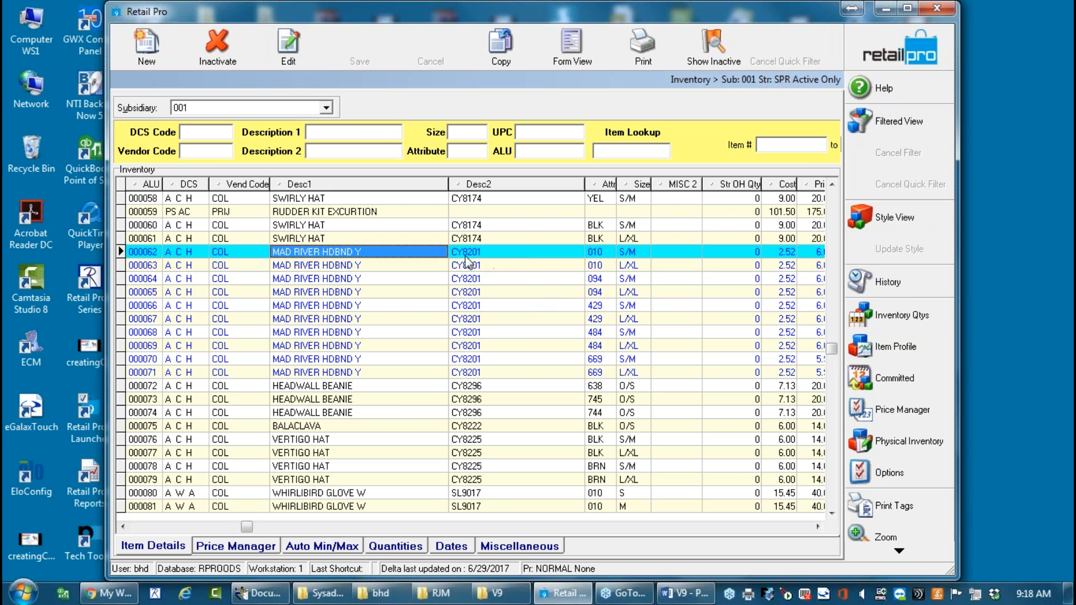
pyautogui.click(383, 293)
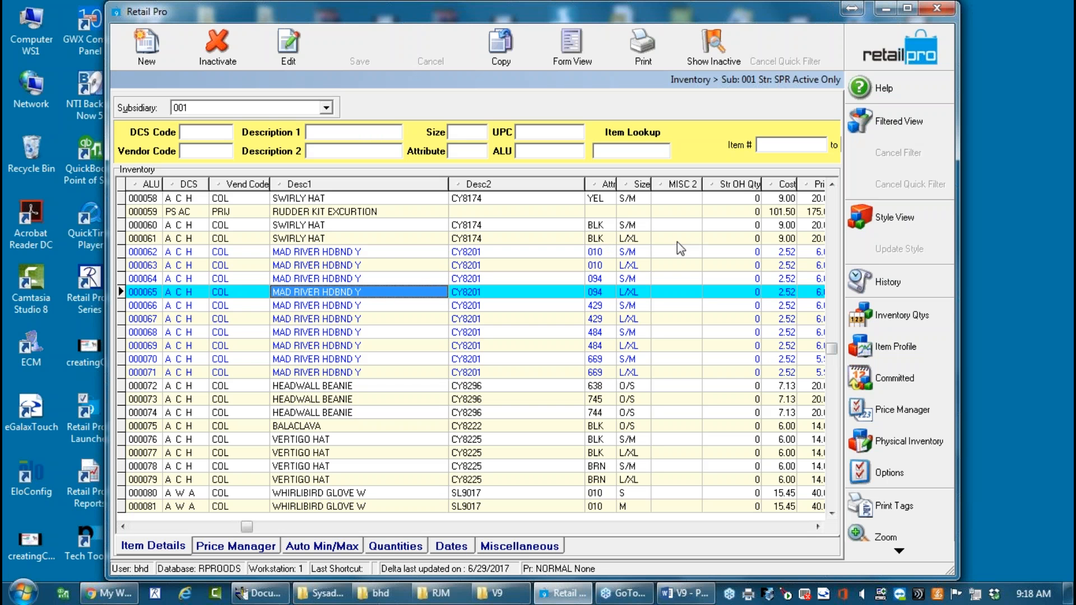
# Open the style view of MAD RIVER HDBND Y, review its individual items and return to the attribute and size grid.
pyautogui.click(904, 221)
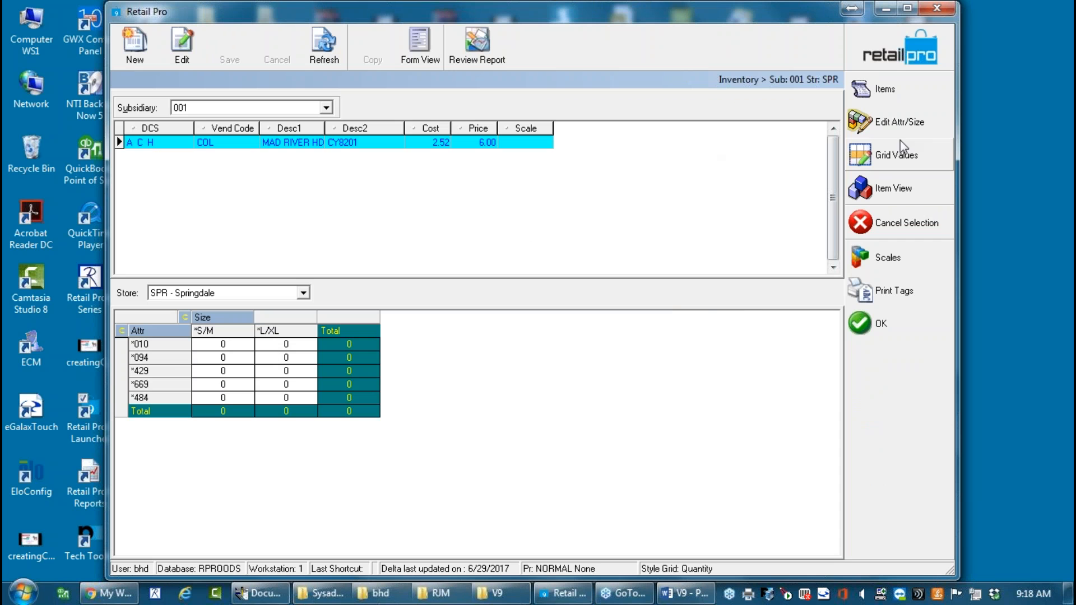
pyautogui.click(883, 89)
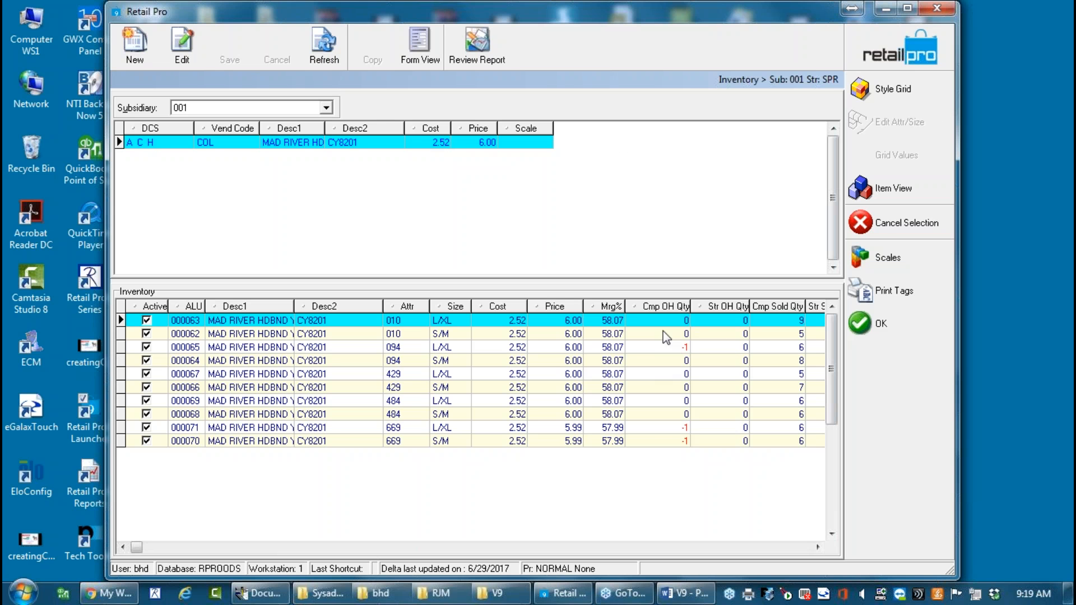
pyautogui.click(877, 89)
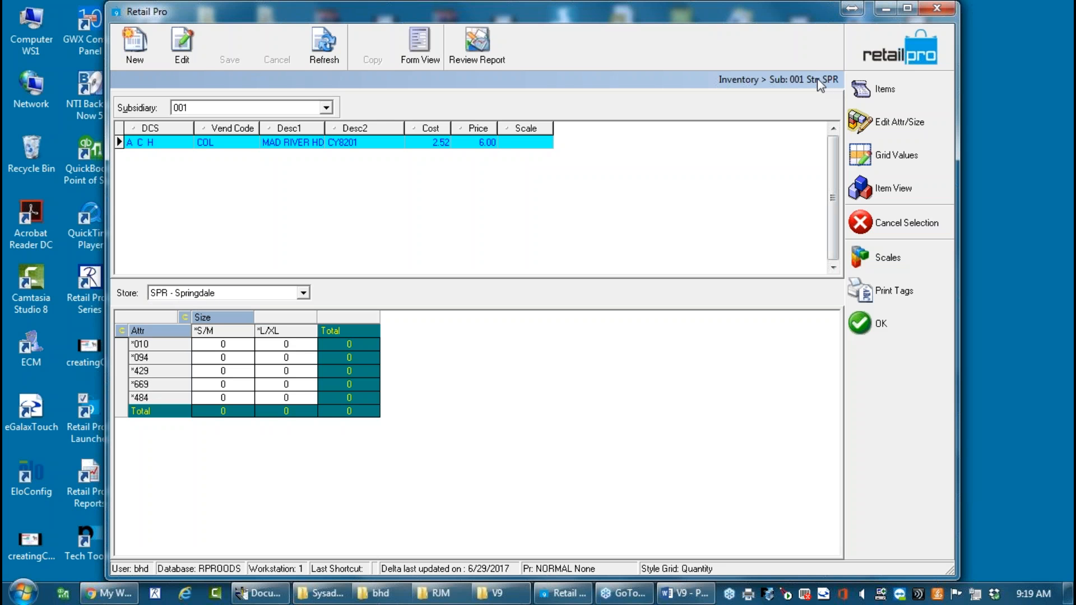
# Show the style grid quantities for all stores and go through every attribute and size combination.
pyautogui.click(305, 292)
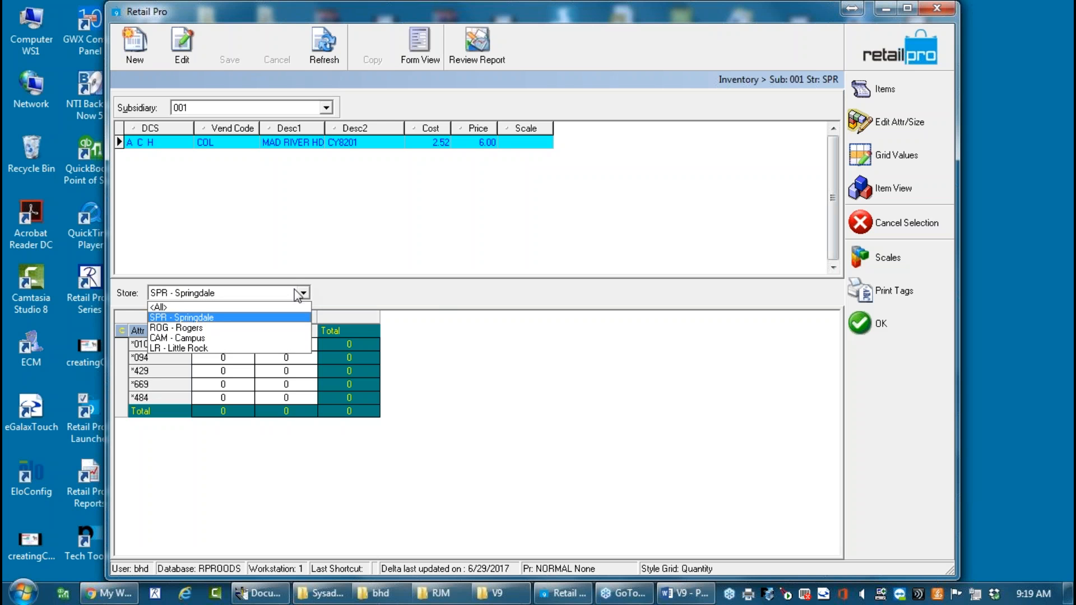
pyautogui.click(162, 307)
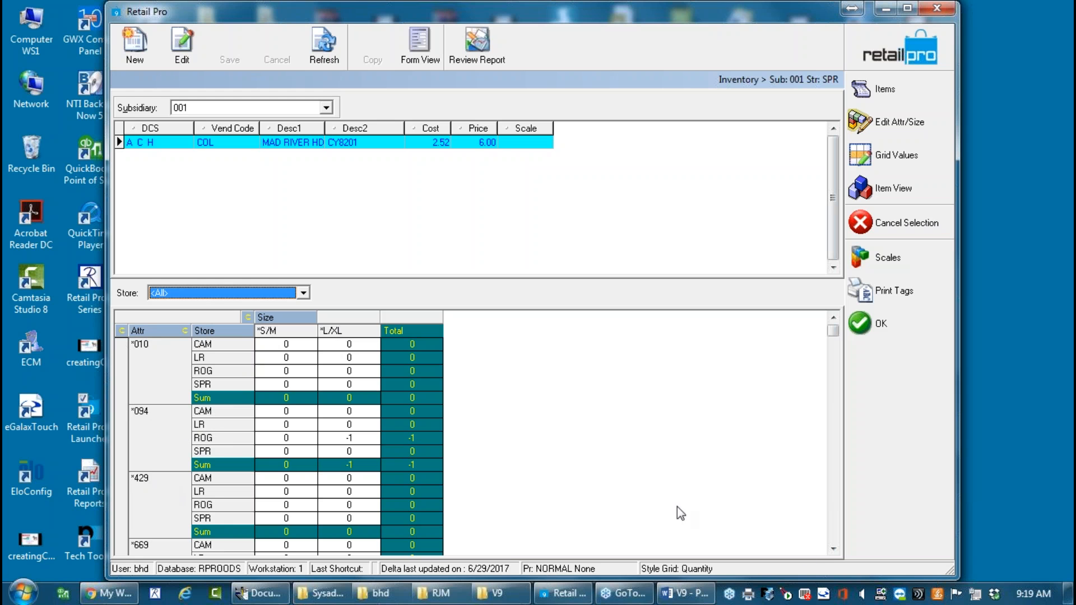
pyautogui.click(832, 548)
pyautogui.click(832, 549)
pyautogui.click(833, 549)
pyautogui.click(833, 549)
pyautogui.click(832, 549)
pyautogui.click(833, 548)
pyautogui.click(832, 548)
pyautogui.click(832, 548)
pyautogui.click(832, 548)
pyautogui.click(833, 548)
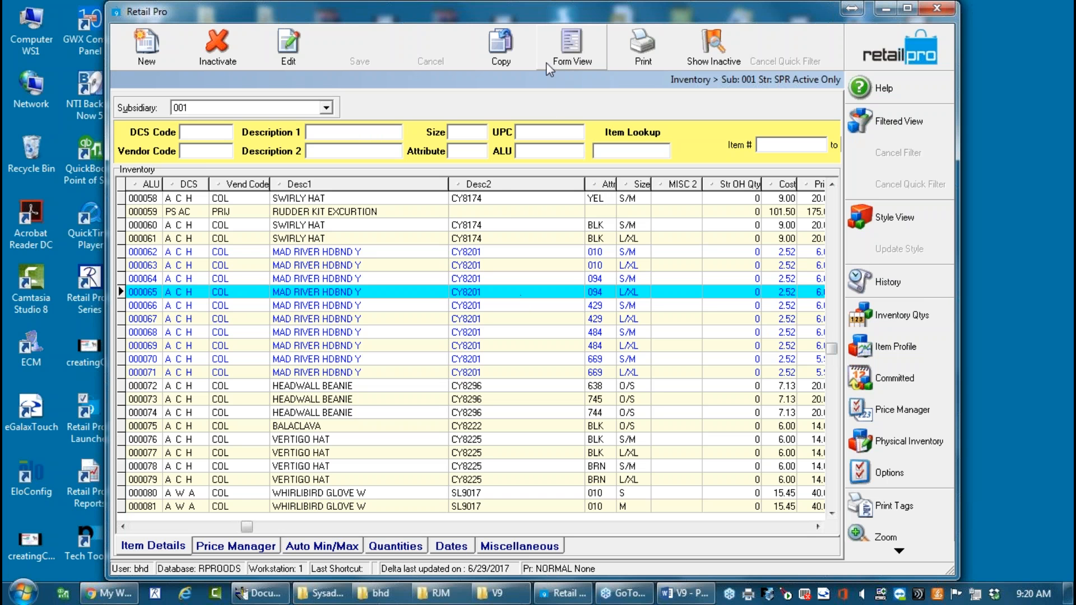
# Review the Item Type settings of ALU 000065 in its detail form and return to the inventory list.
pyautogui.click(576, 43)
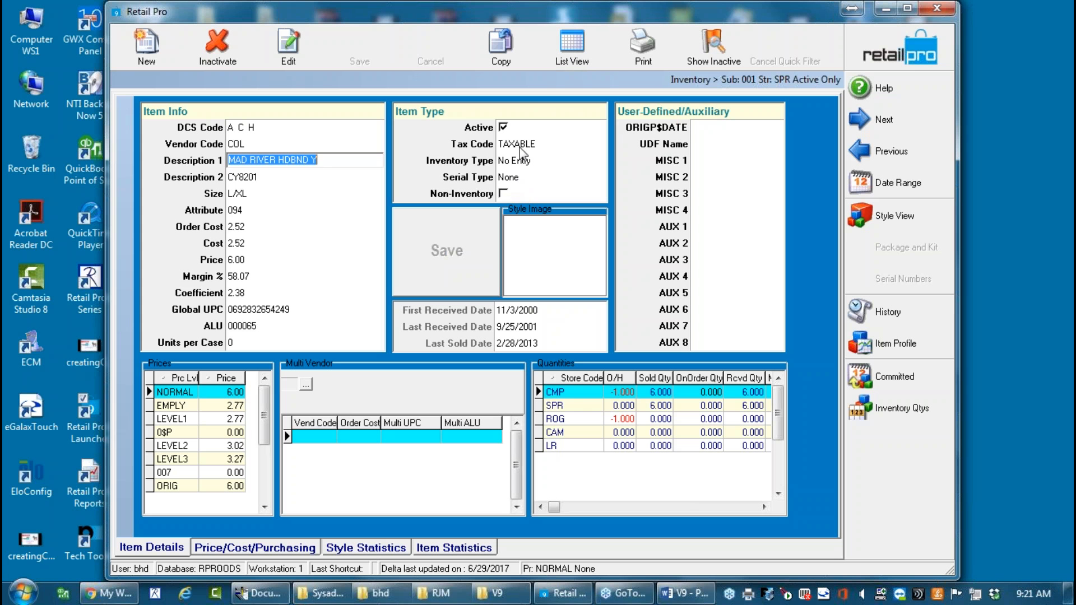
pyautogui.click(571, 45)
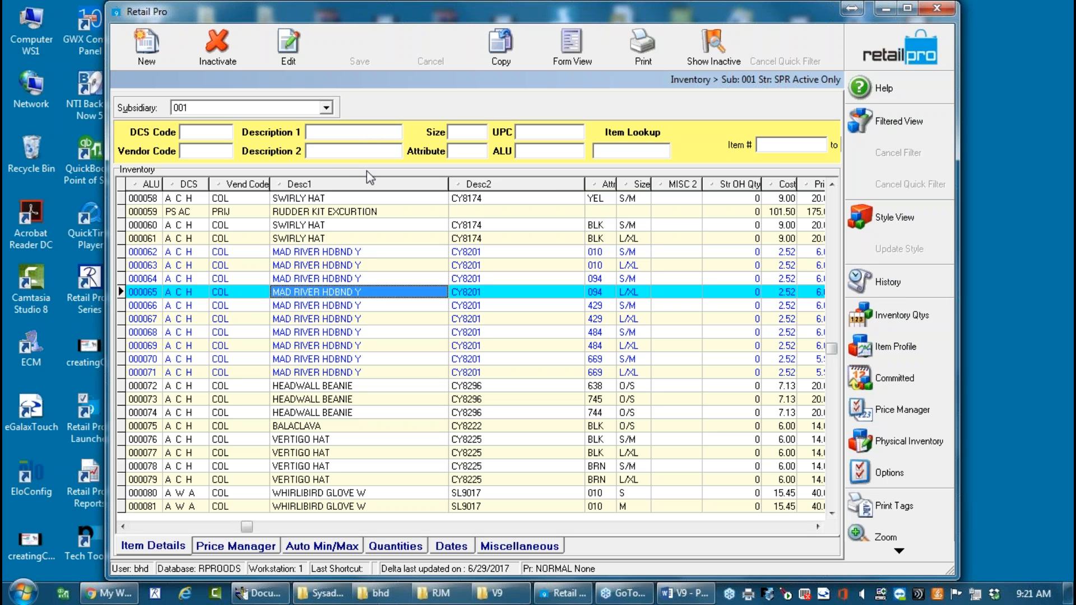
# Clear the existing filter criteria and filter the inventory list by Non-Inventory set to Yes.
pyautogui.click(888, 122)
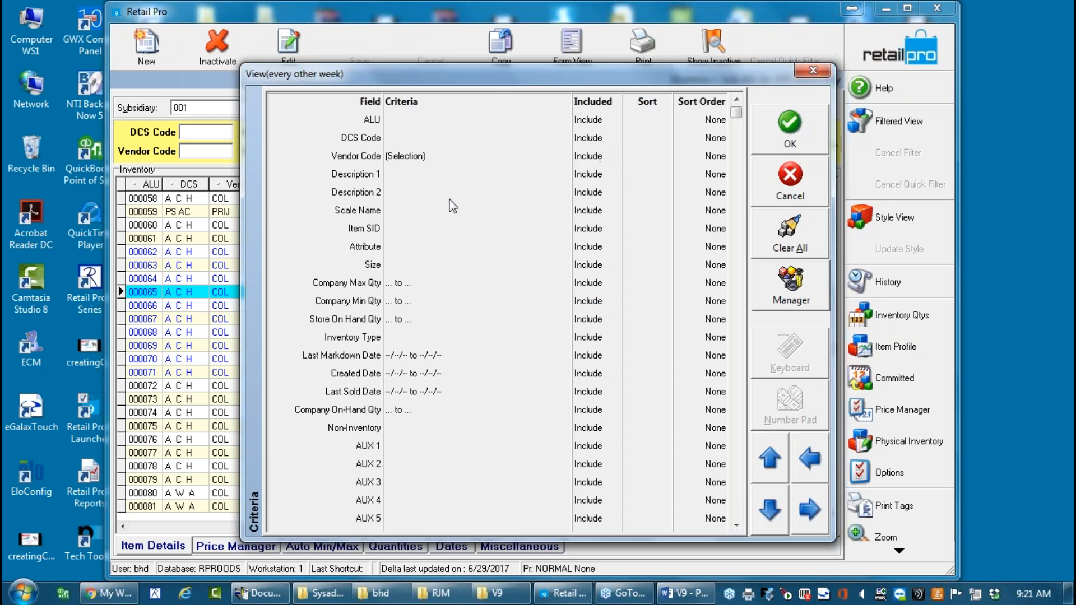
pyautogui.click(825, 224)
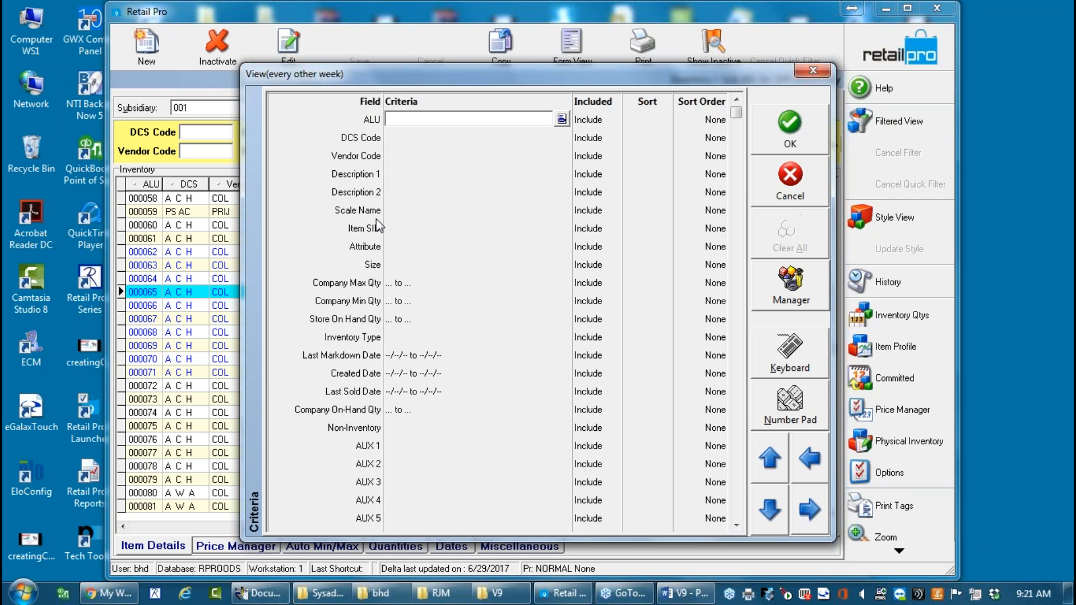
pyautogui.click(399, 428)
pyautogui.click(558, 429)
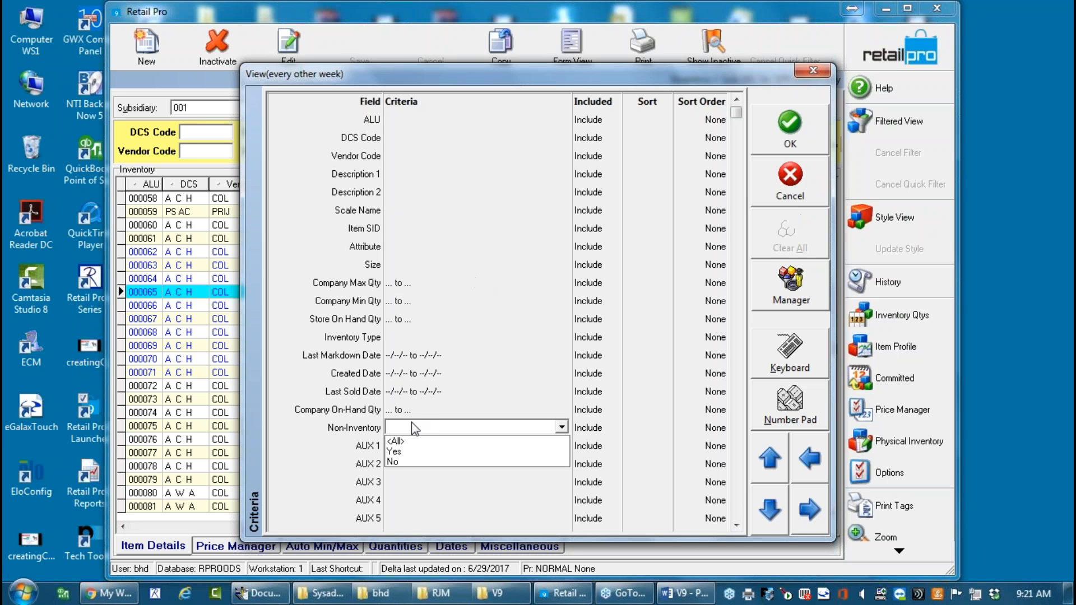
pyautogui.click(395, 453)
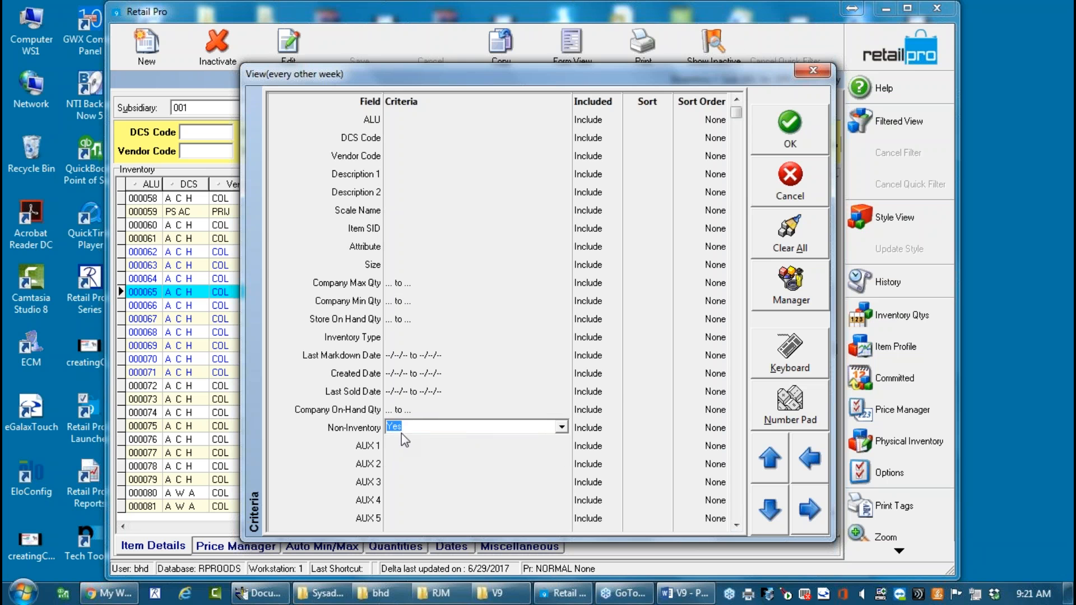
pyautogui.click(789, 135)
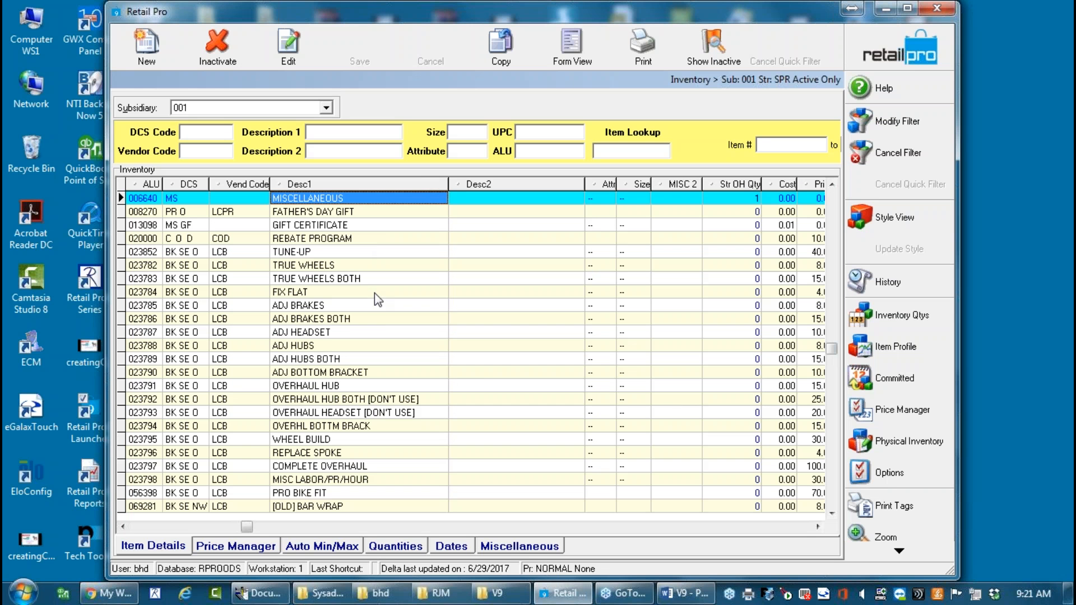
# Look through the bike service items and check the price of the non-inventory item ADJ HUBS.
pyautogui.click(354, 305)
pyautogui.click(362, 317)
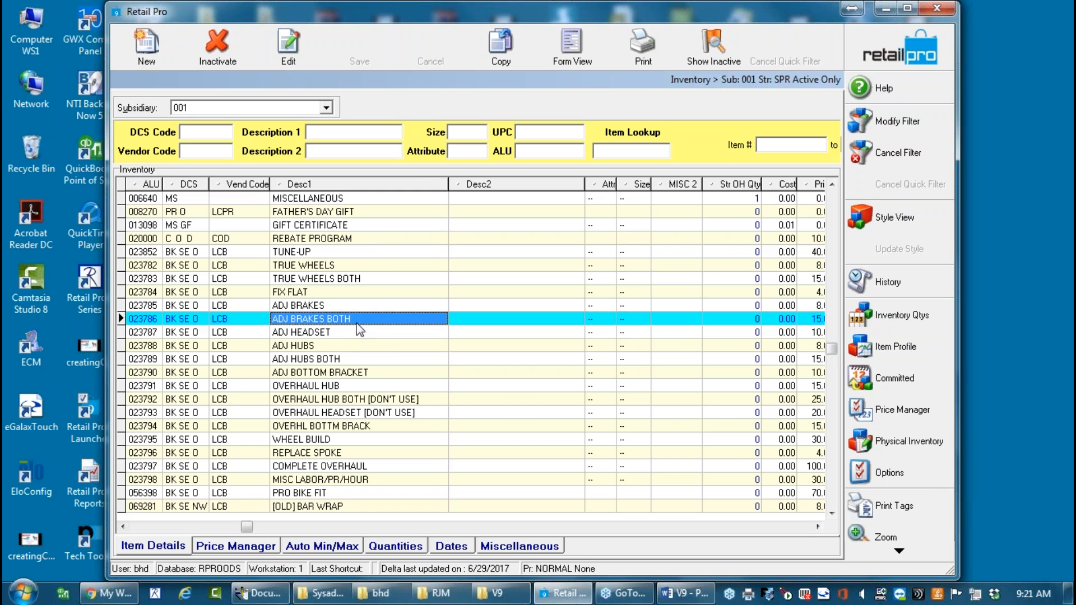
pyautogui.click(347, 332)
pyautogui.click(331, 345)
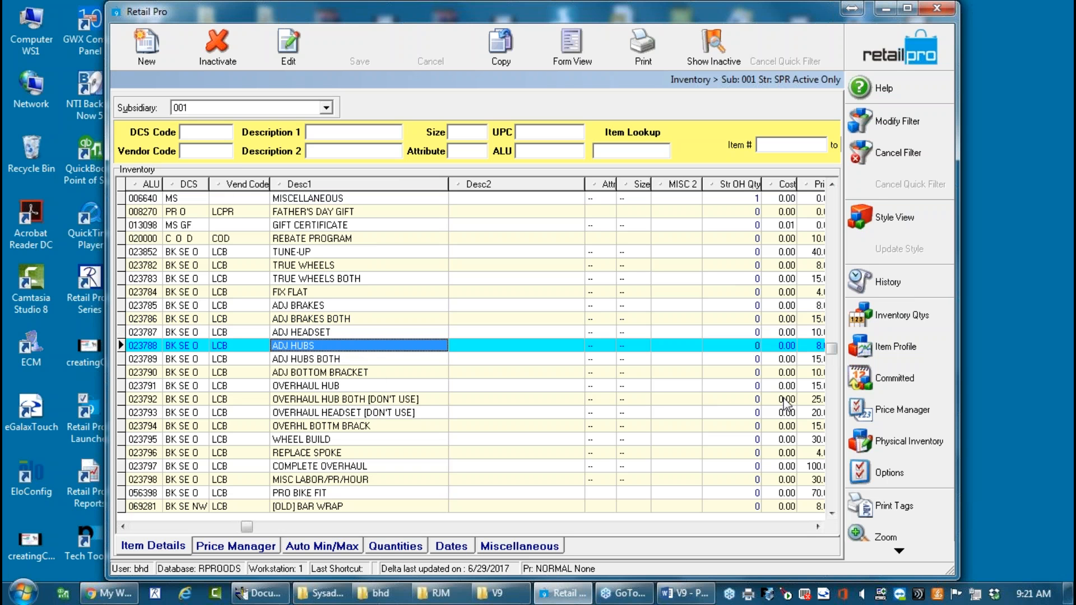
pyautogui.click(818, 527)
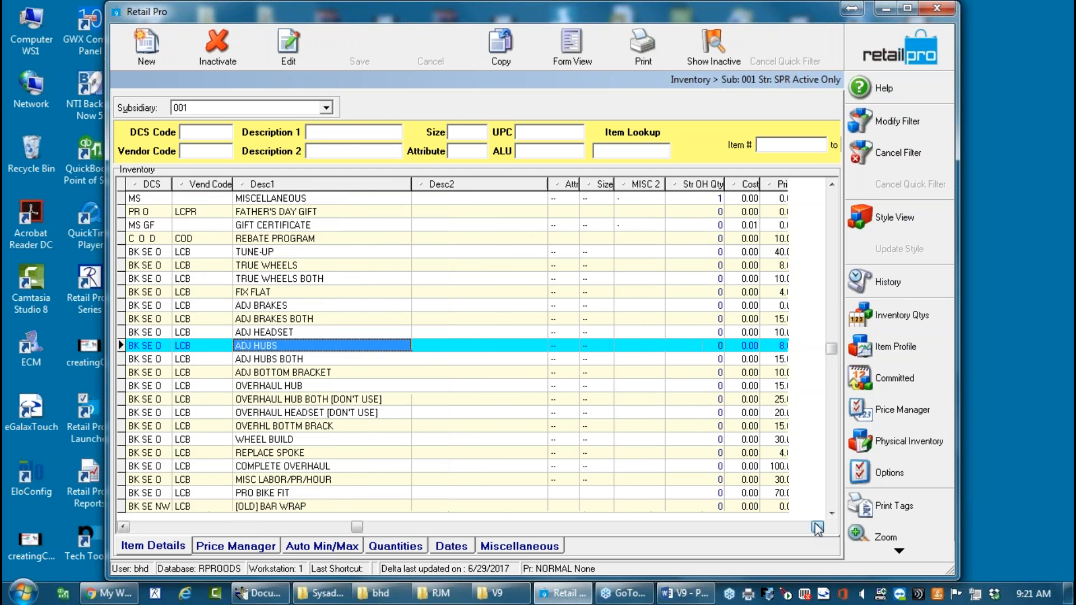
pyautogui.click(818, 527)
pyautogui.click(732, 345)
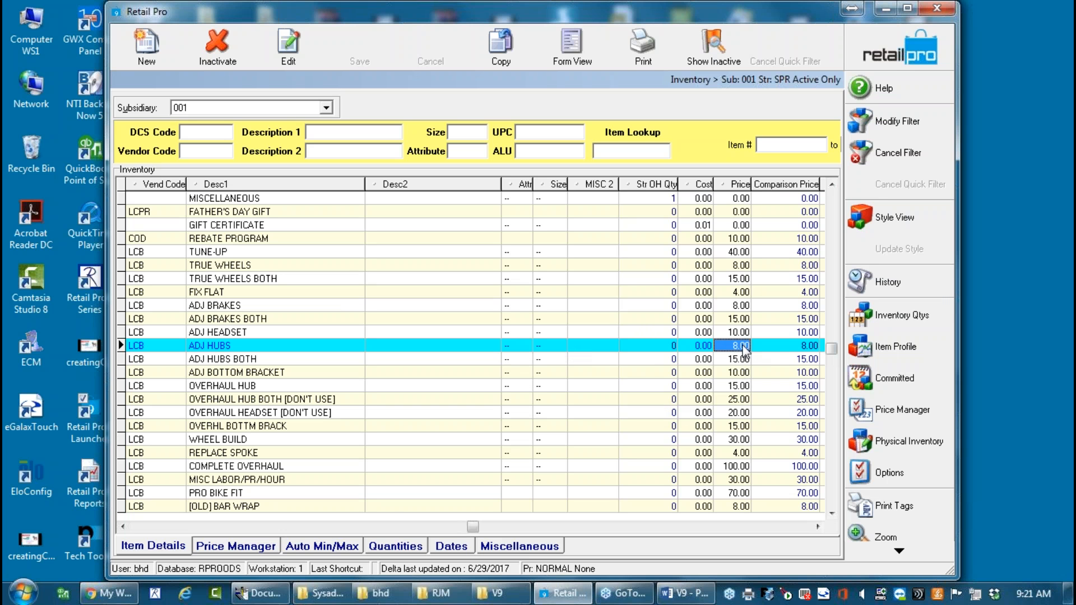
pyautogui.click(123, 527)
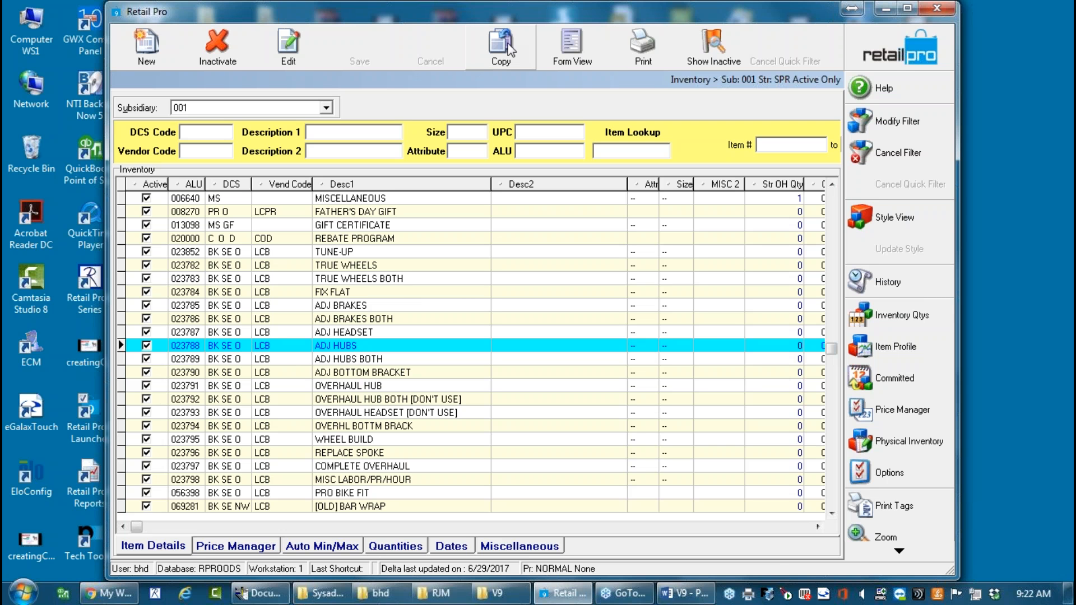
# Check the Non-Inventory setting of ADJ HUBS in its detail form and return to the list.
pyautogui.click(572, 43)
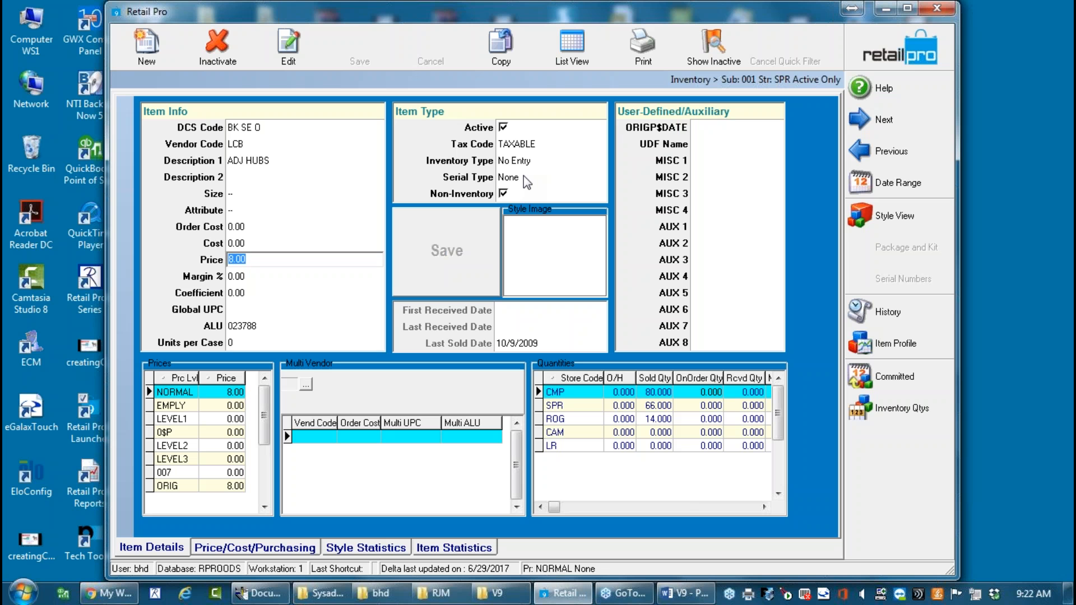
pyautogui.click(571, 45)
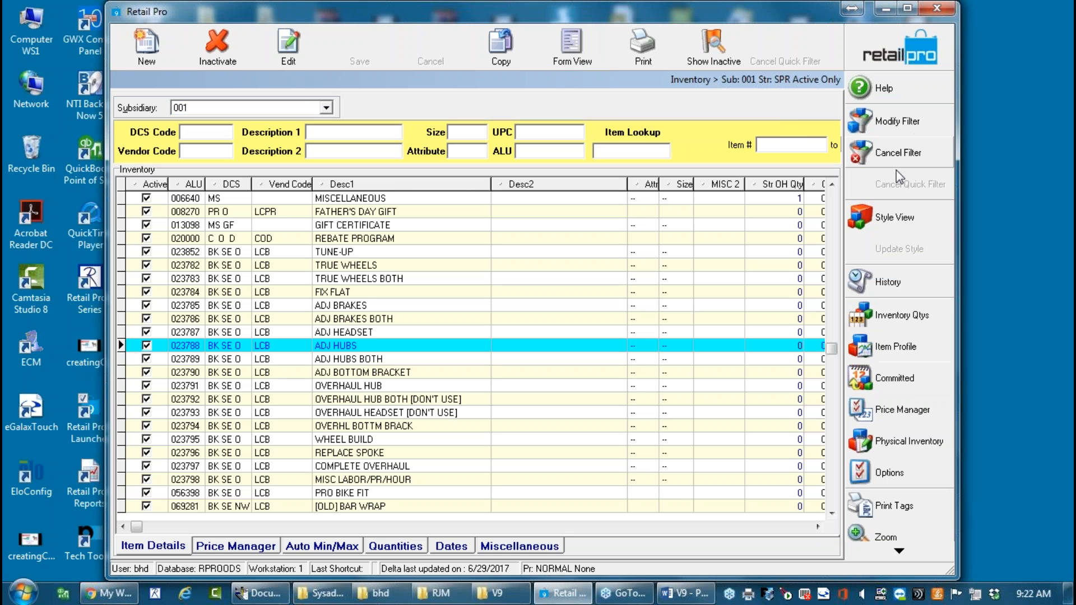
# Cancel the non-inventory filter, look through the available filter fields and clear all criteria.
pyautogui.click(888, 122)
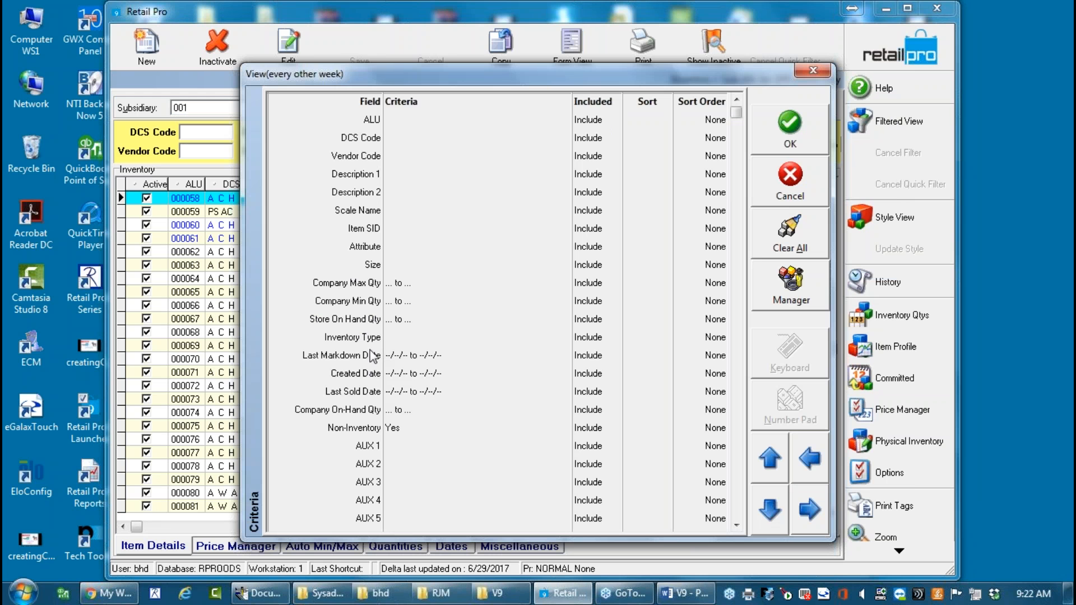
pyautogui.click(735, 525)
pyautogui.click(735, 525)
pyautogui.click(735, 525)
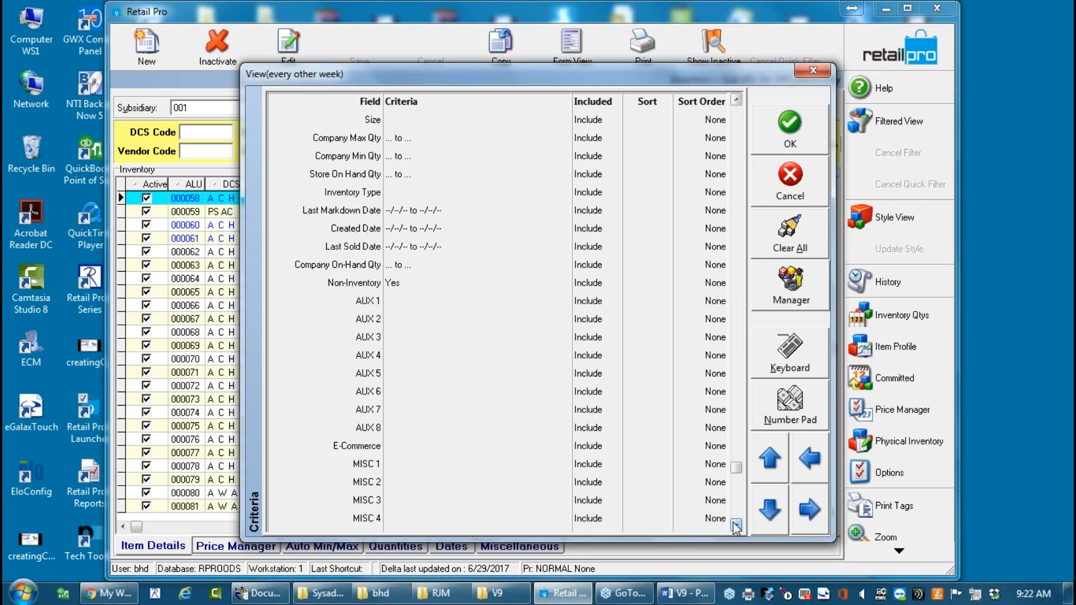
pyautogui.click(735, 525)
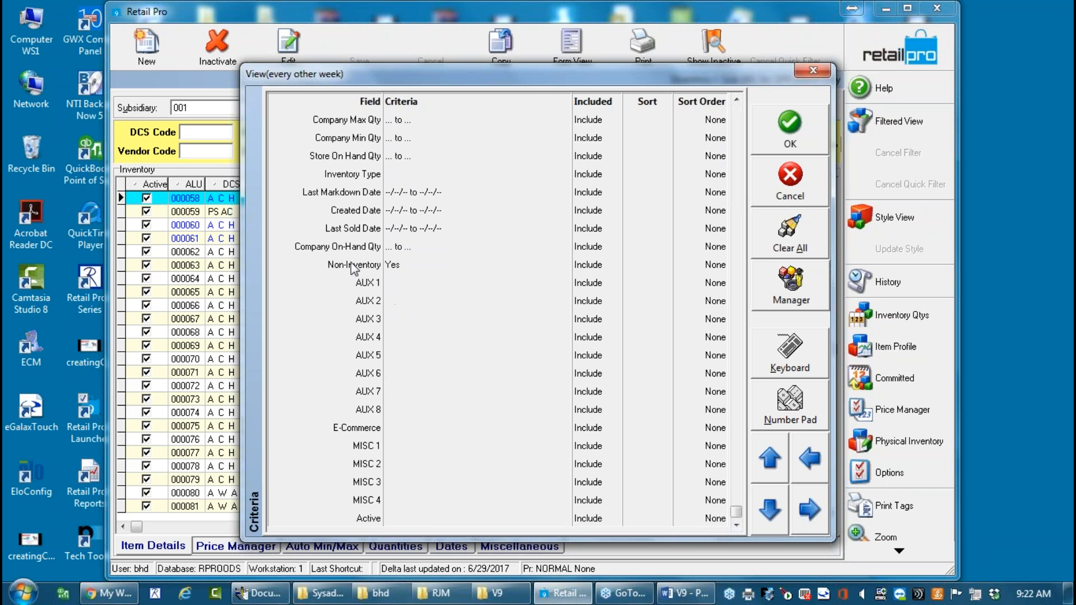
pyautogui.click(821, 251)
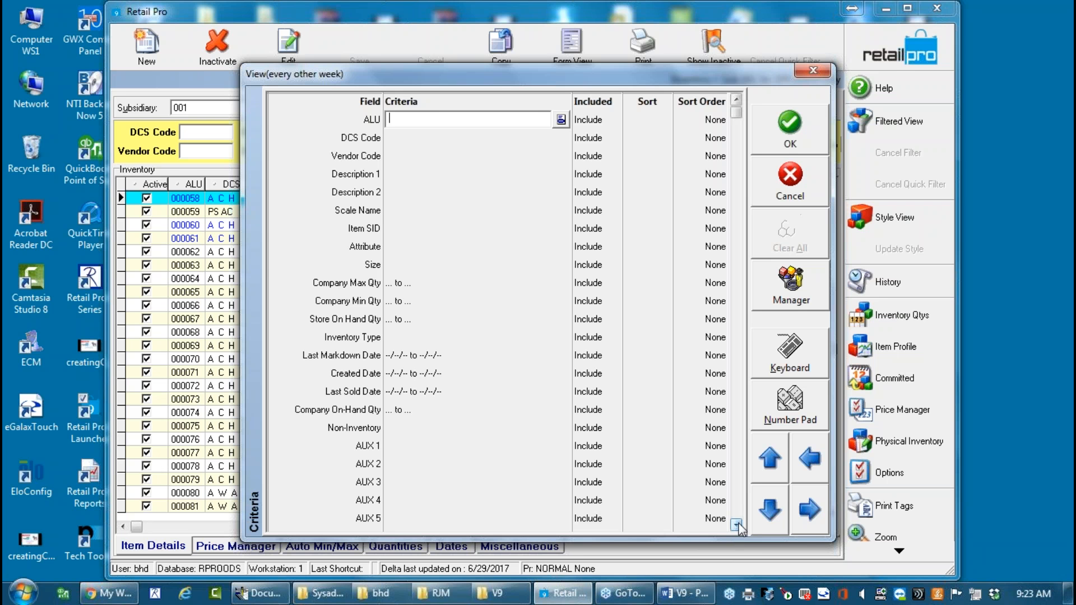
# Add the Serial Type element to the filter design and return to the filter criteria.
pyautogui.rightClick(475, 460)
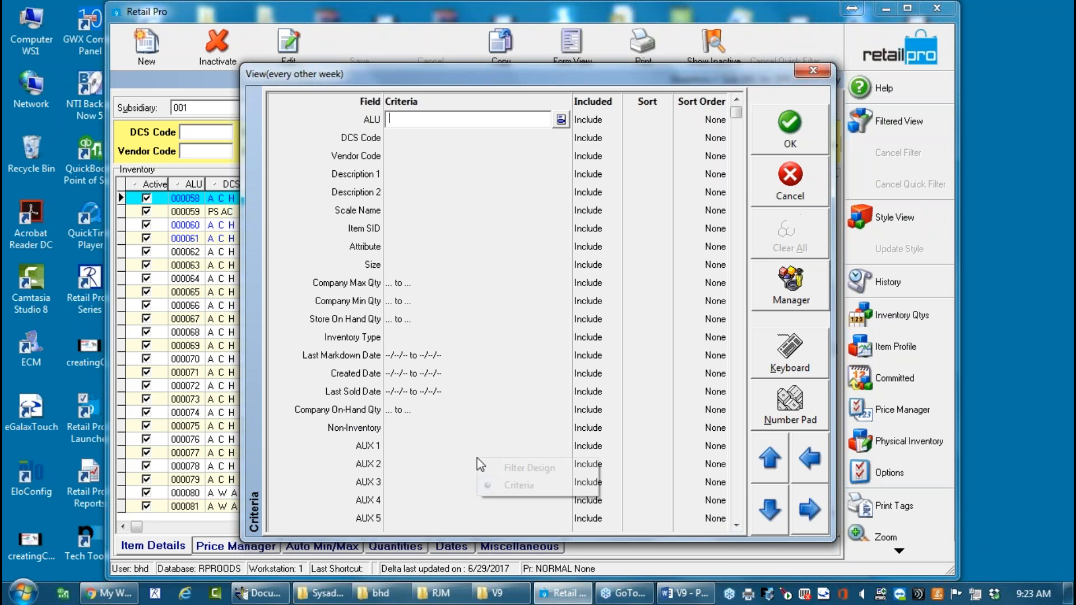
pyautogui.click(512, 466)
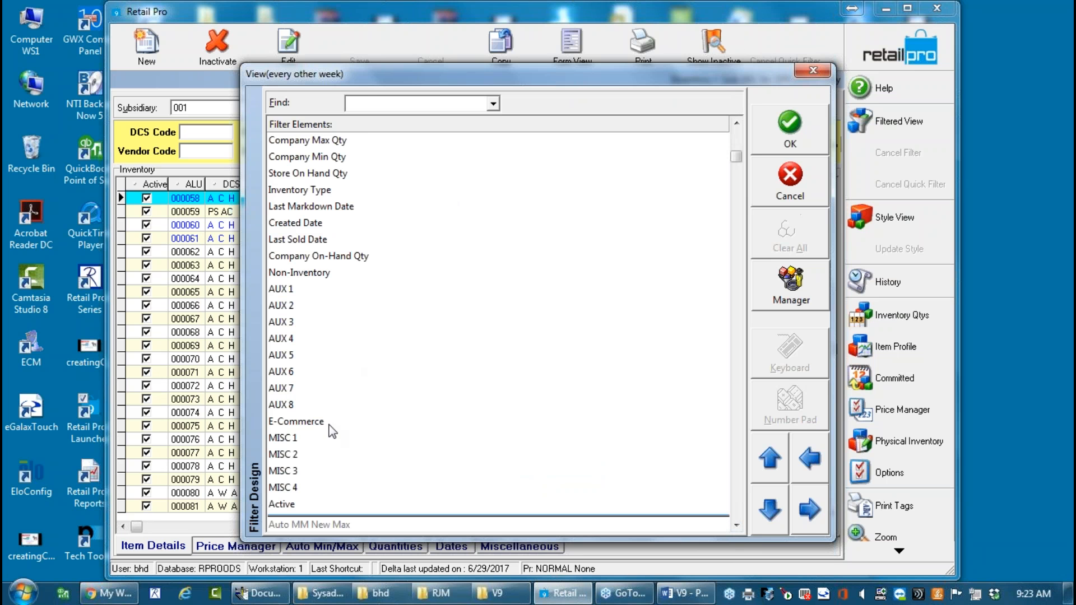
pyautogui.write('seu')
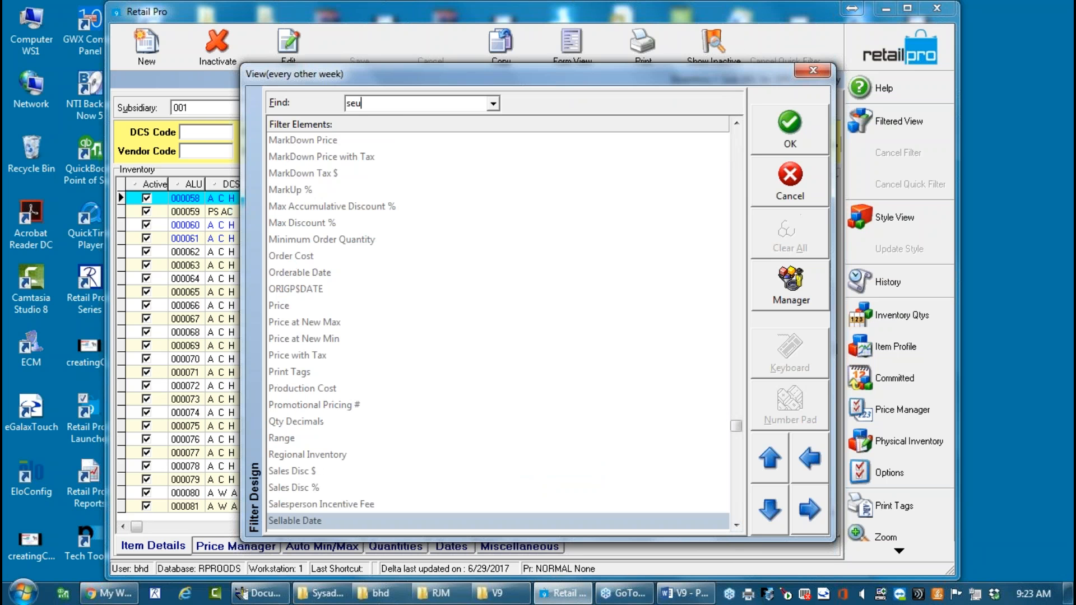
pyautogui.press('BackSpace')
pyautogui.write('rial Type')
pyautogui.doubleClick(311, 521)
pyautogui.rightClick(462, 319)
pyautogui.click(560, 352)
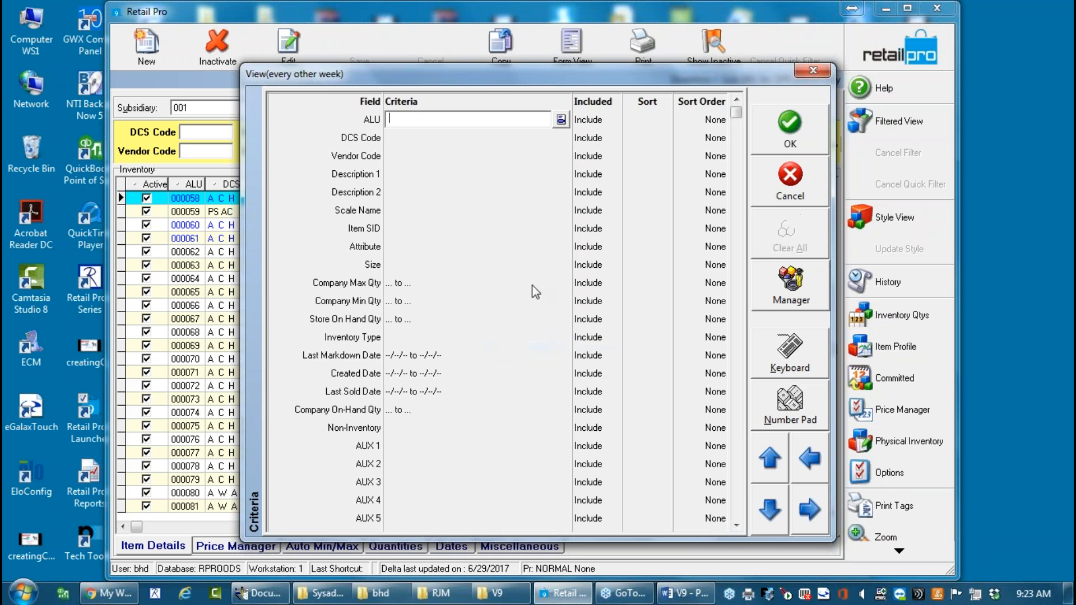
# Set the Serial Type criterion to the serialized values Partial and Full and apply the filter to the inventory list.
pyautogui.click(736, 525)
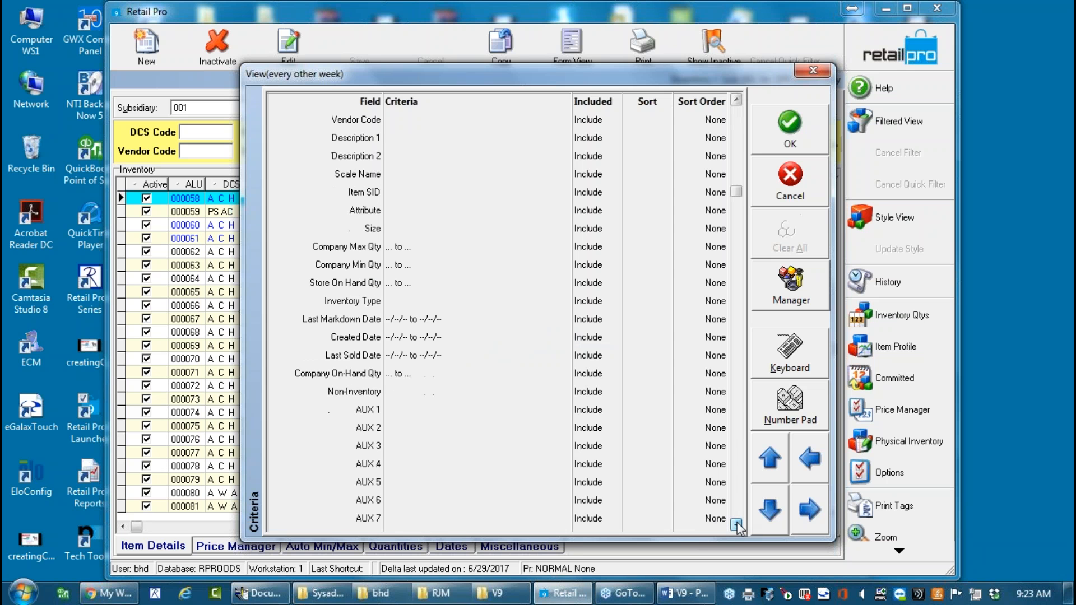
pyautogui.click(410, 518)
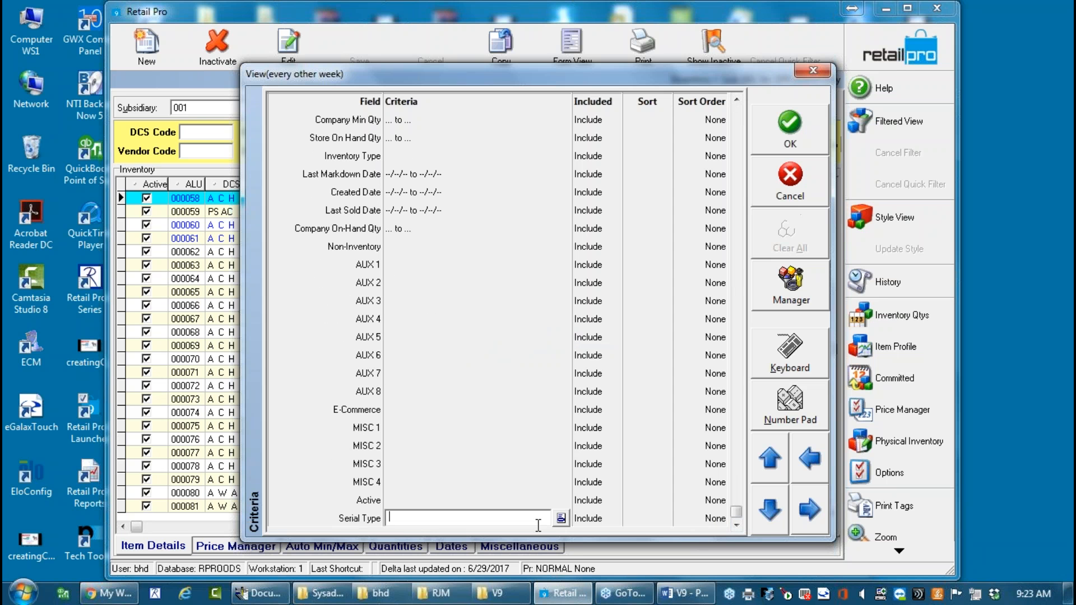
pyautogui.click(561, 518)
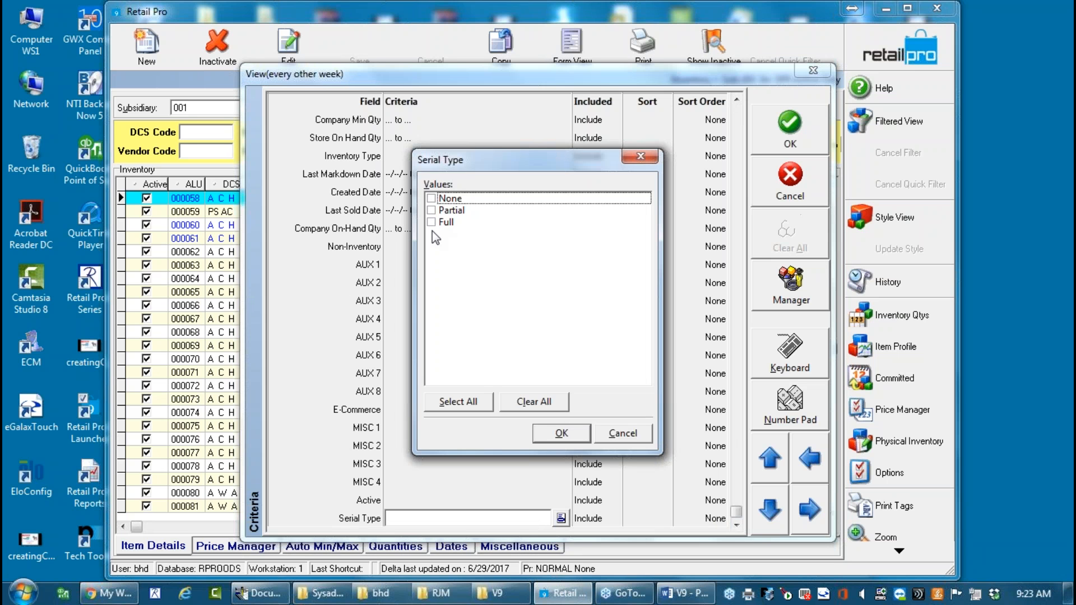
pyautogui.click(431, 210)
pyautogui.click(561, 433)
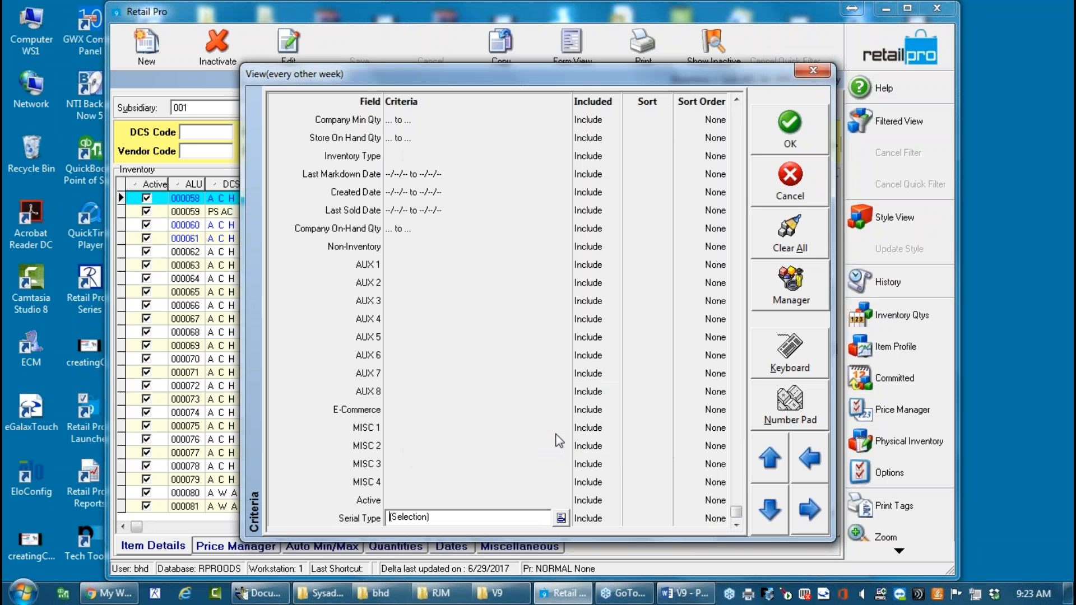
pyautogui.click(791, 131)
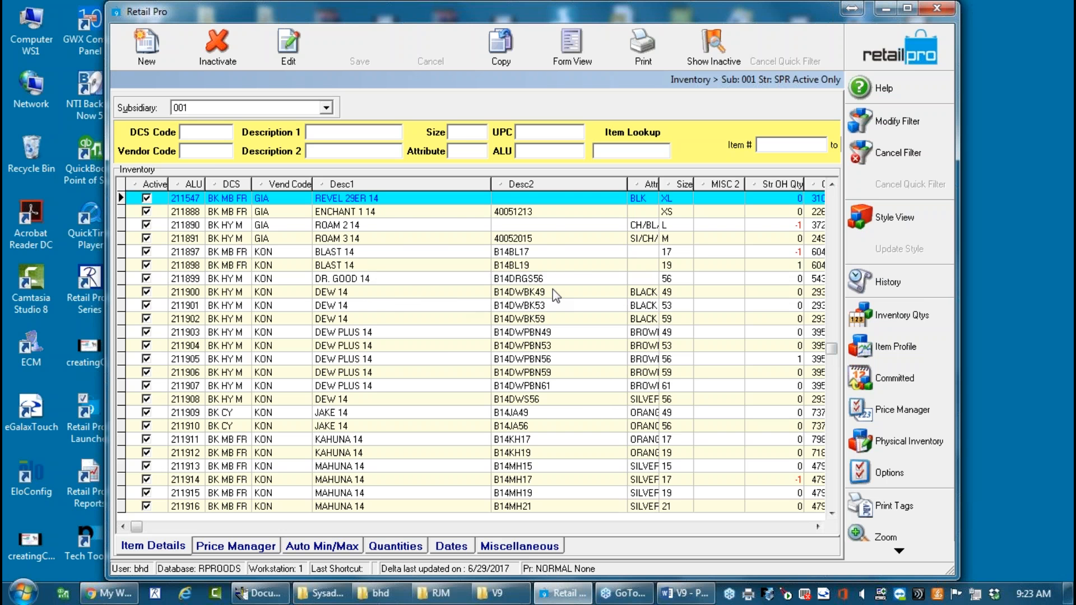
# Open the detail form of DEW 14 with ALU 211900 and check its Serial Type.
pyautogui.click(442, 292)
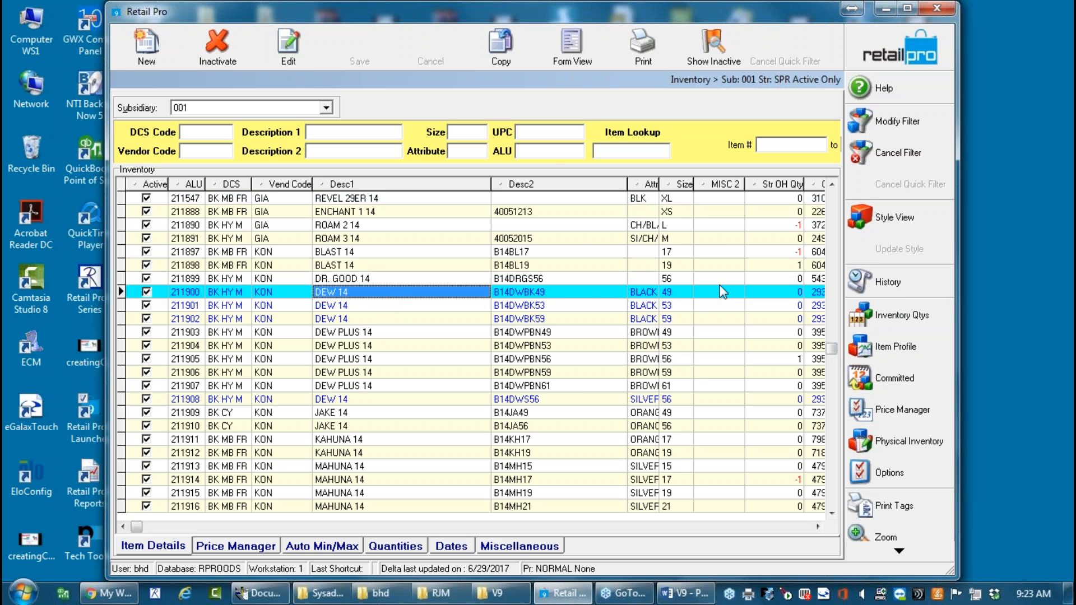
pyautogui.click(574, 49)
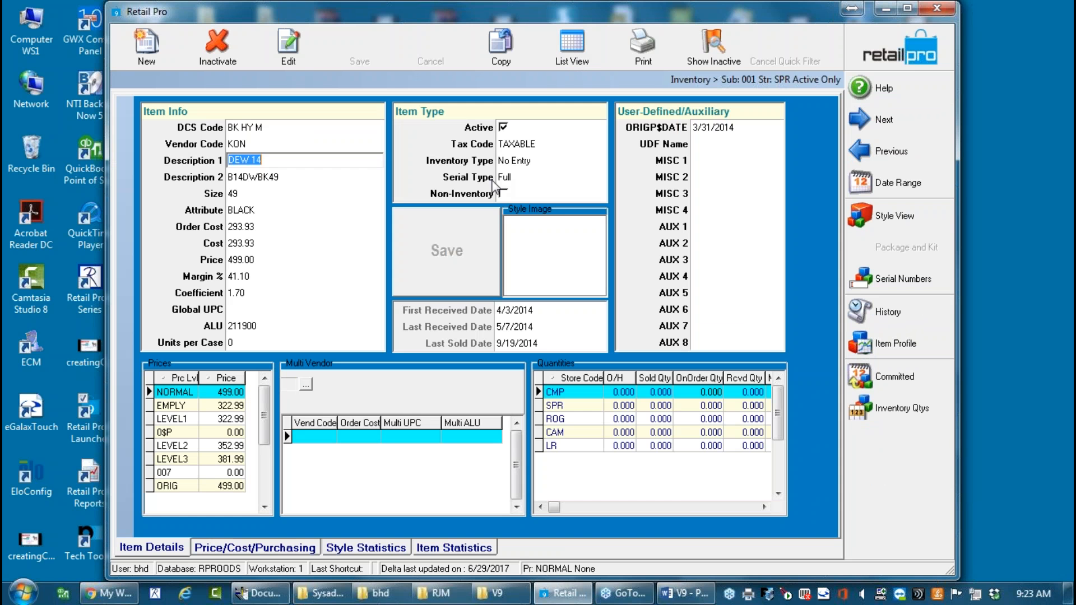
# Open the serial numbers of DEW 14, check store CAM for entries, and close the list without changes.
pyautogui.click(521, 176)
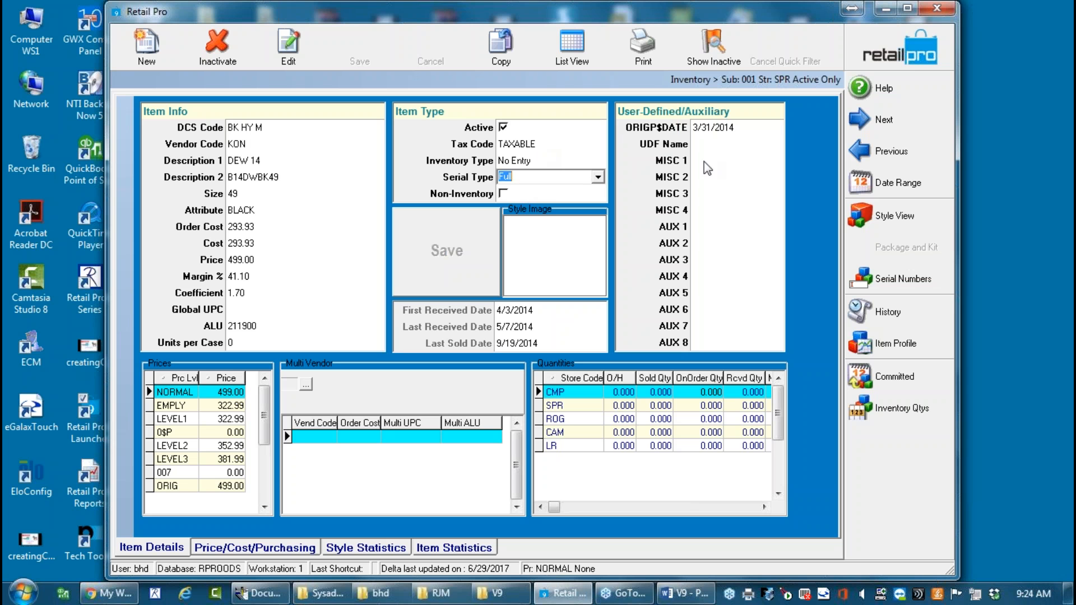
pyautogui.click(903, 281)
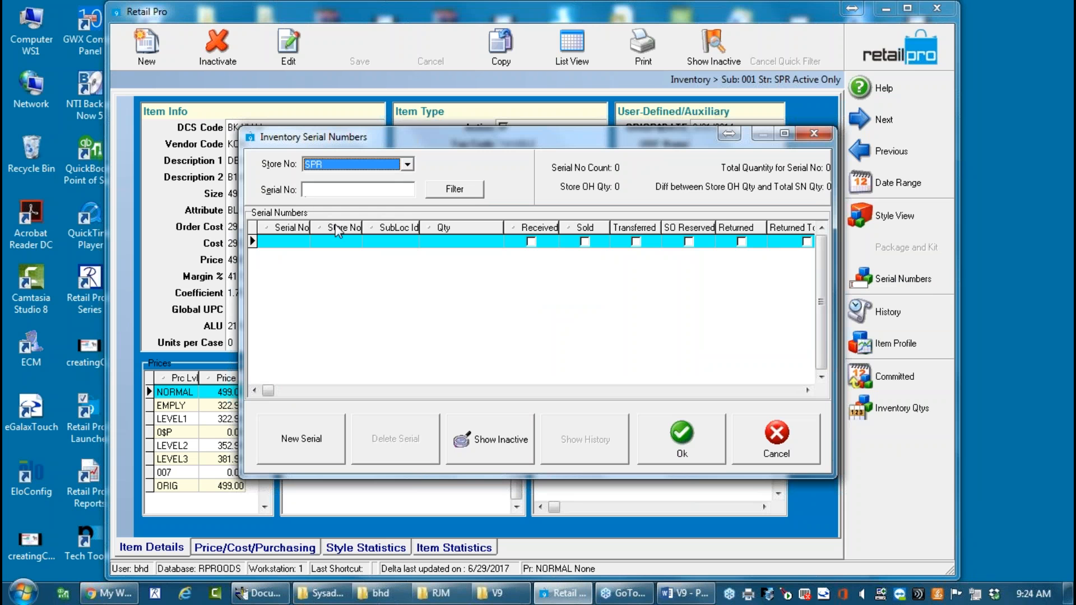
pyautogui.click(407, 164)
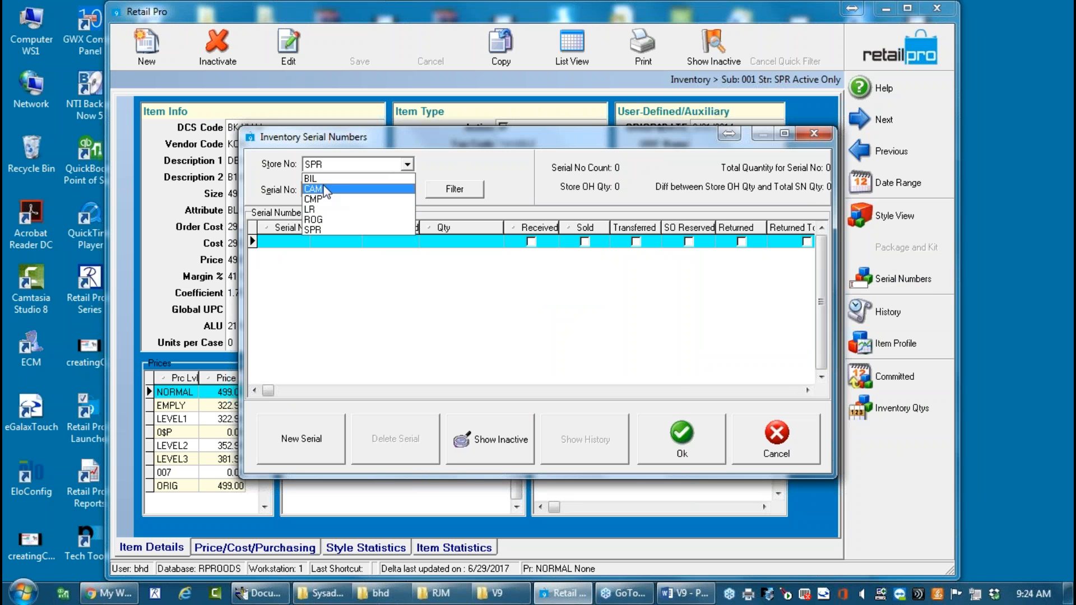
pyautogui.click(320, 190)
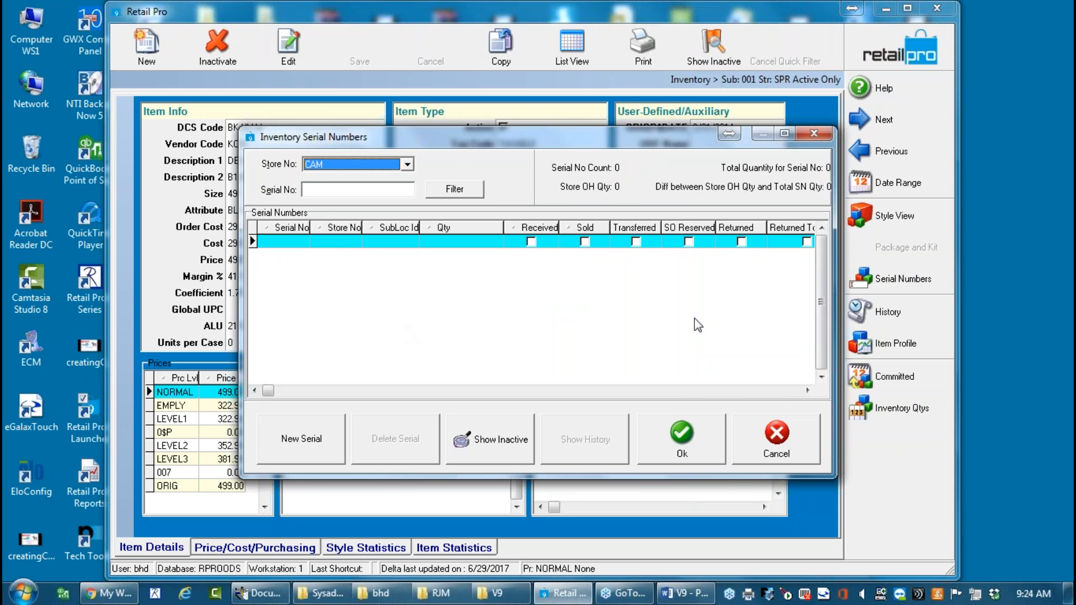
pyautogui.click(777, 447)
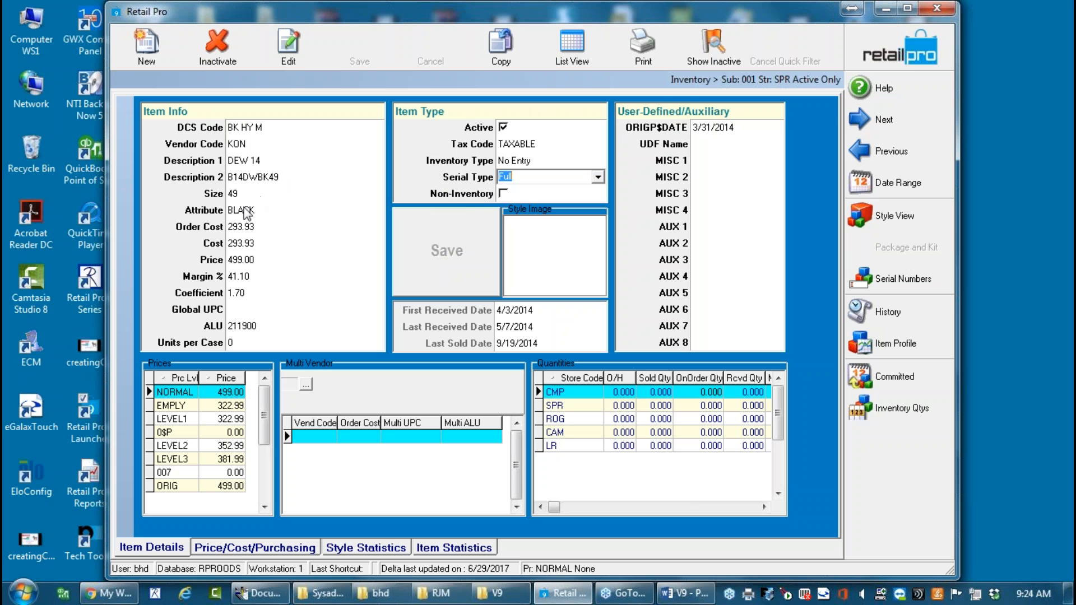
pyautogui.click(278, 157)
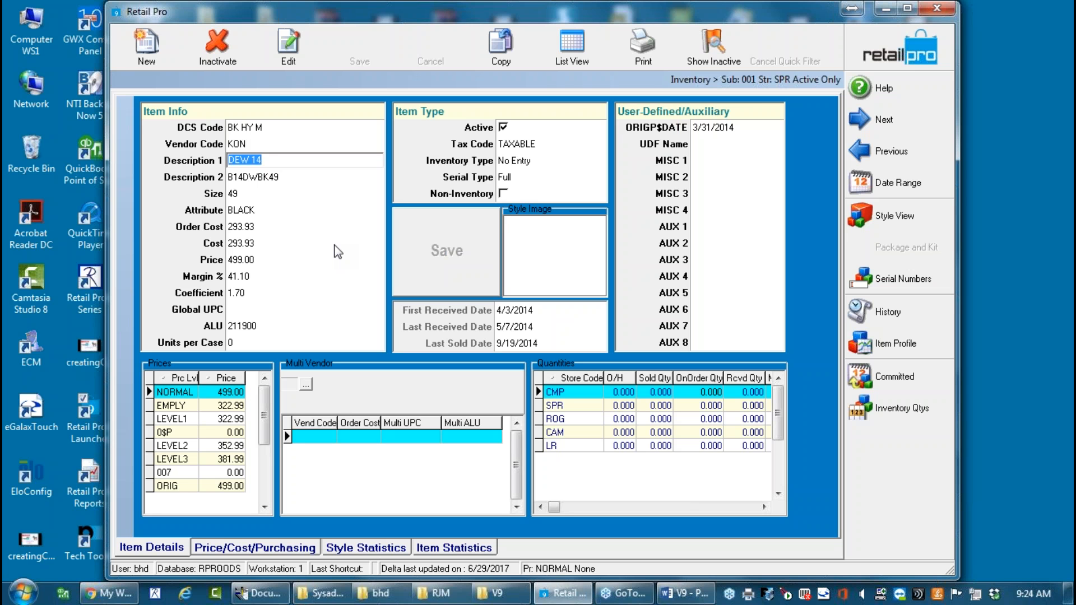
# Try changing the Serial Type of DEW 14 to Partial, and discard the change.
pyautogui.click(513, 177)
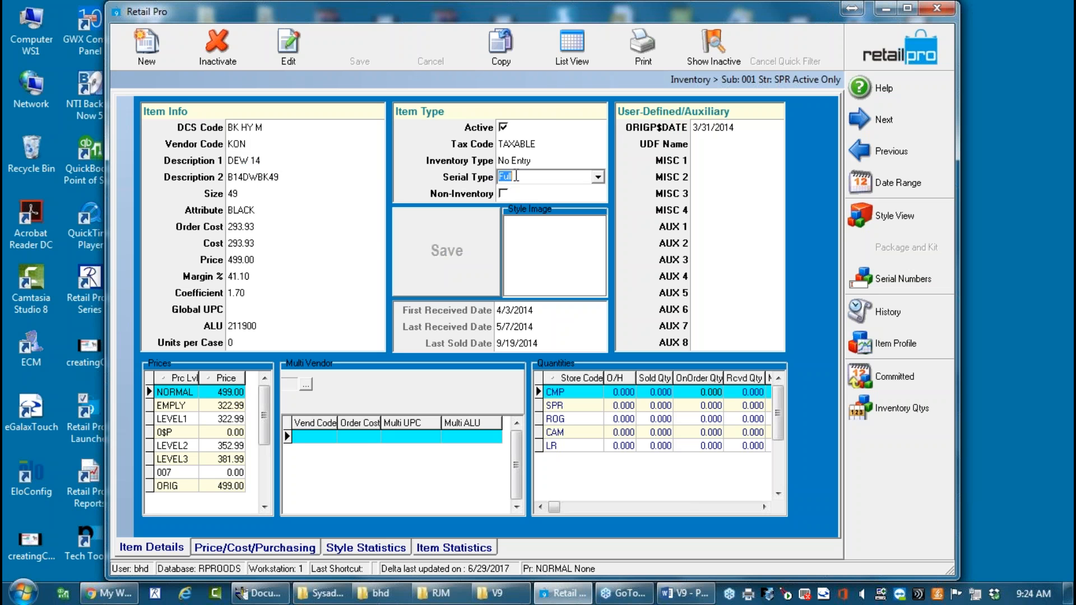
pyautogui.click(597, 178)
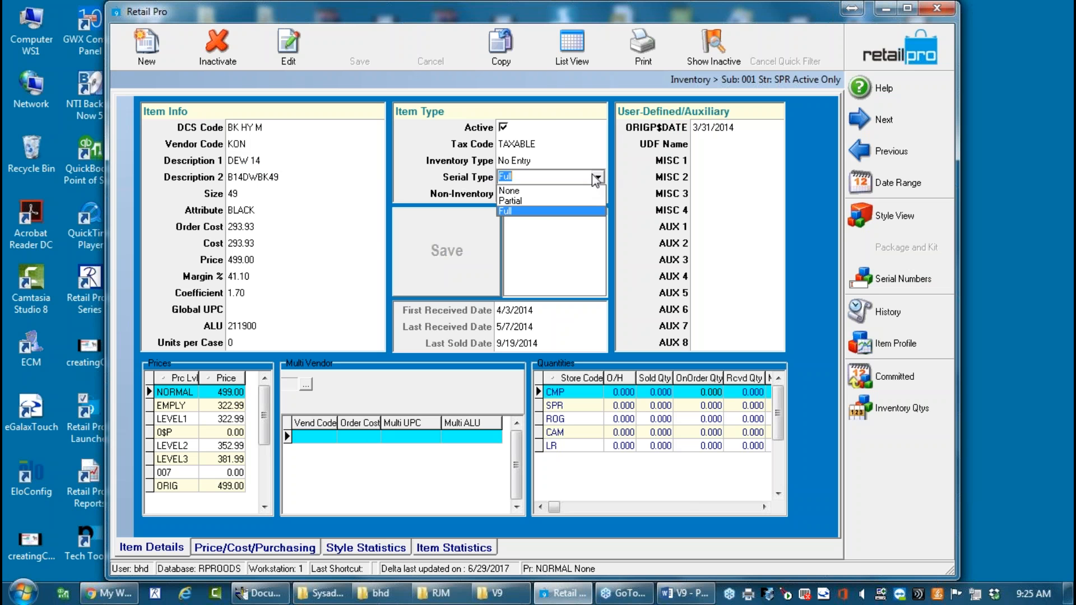
pyautogui.click(510, 201)
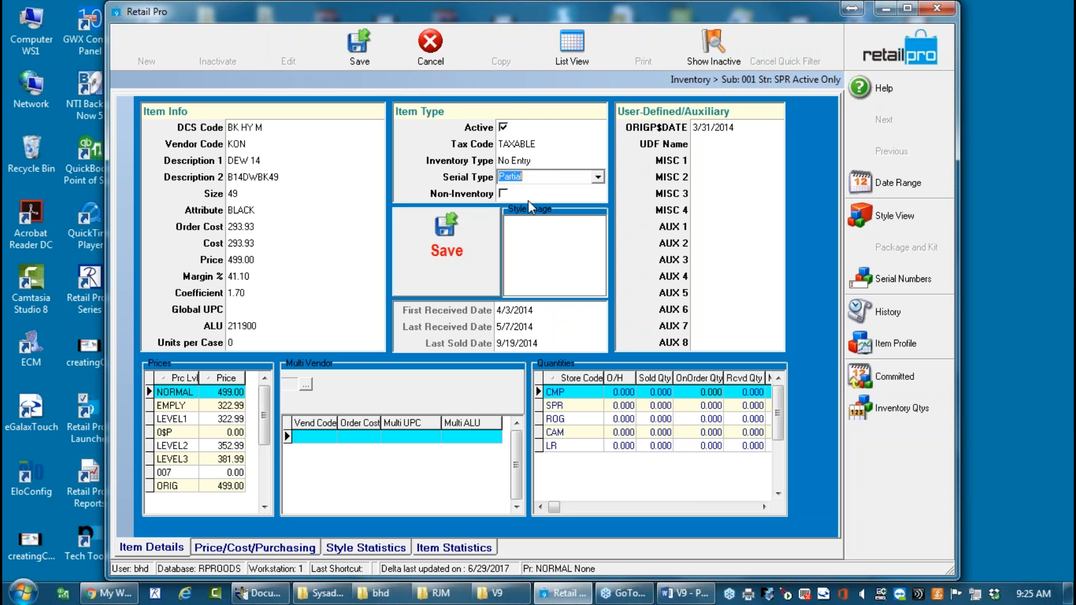
pyautogui.click(428, 64)
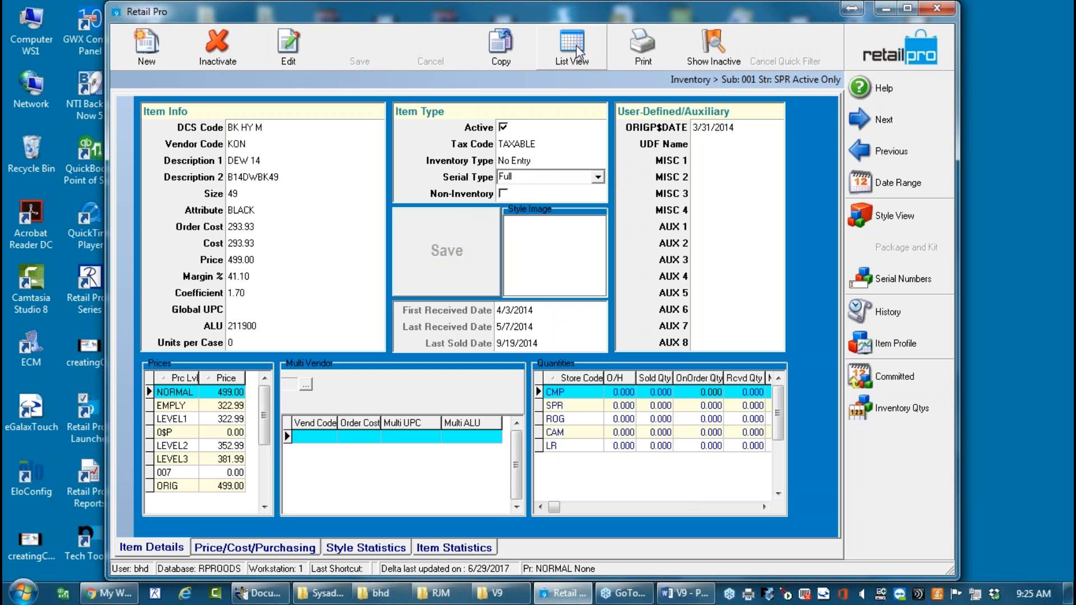
# Cancel the serial type filter on the inventory list and open the detail form of MAD RIVER HDBND Y with ALU 000067.
pyautogui.click(574, 54)
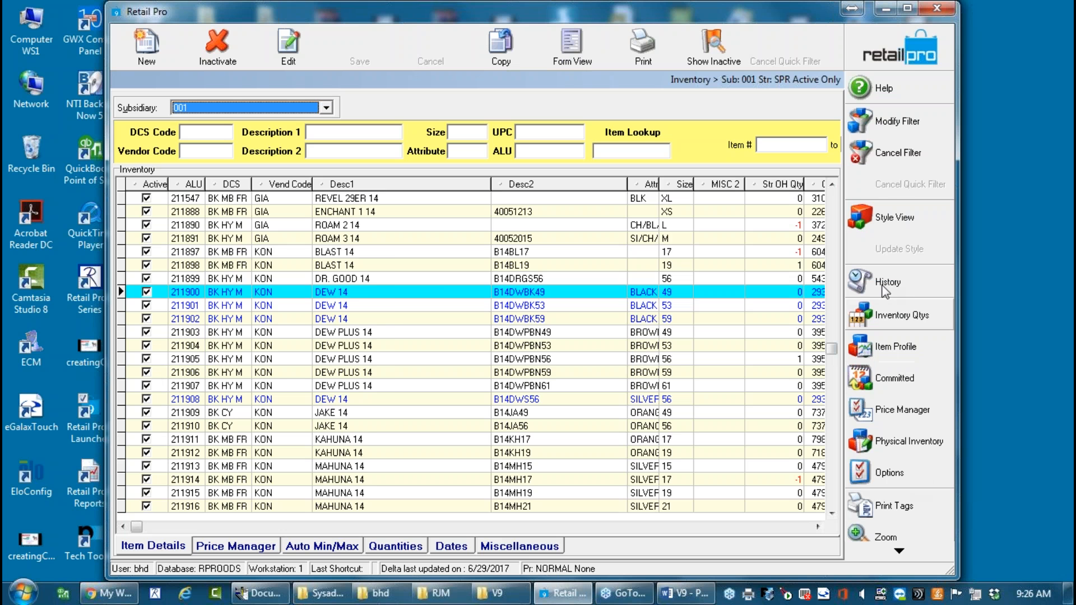
pyautogui.click(897, 153)
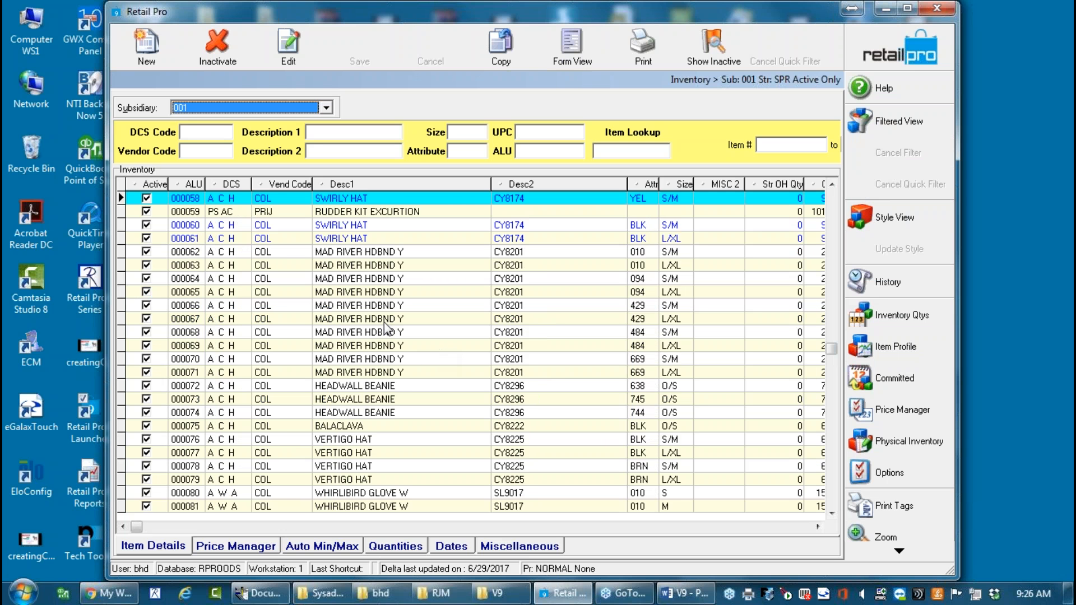
pyautogui.click(291, 319)
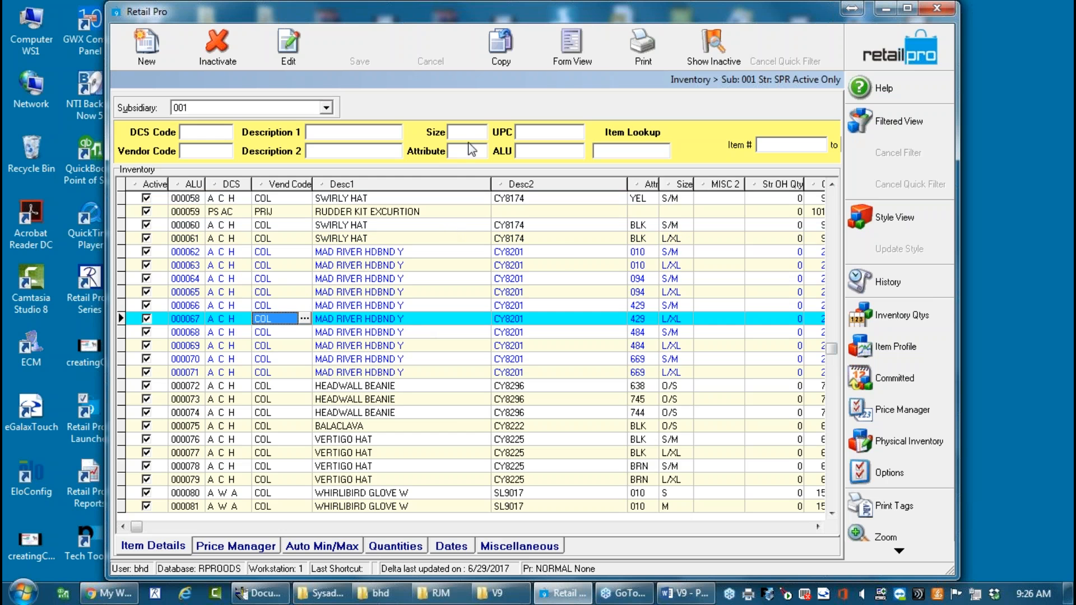
pyautogui.click(571, 50)
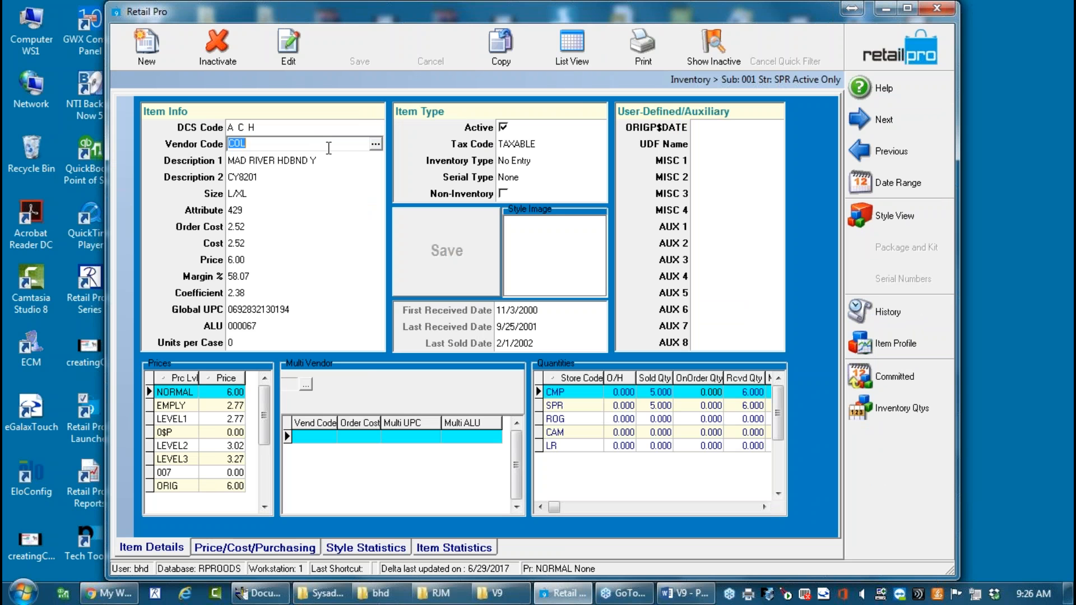
# Add vendor SMP to the item's Multi Vendor grid with an order cost of 2.60.
pyautogui.click(318, 437)
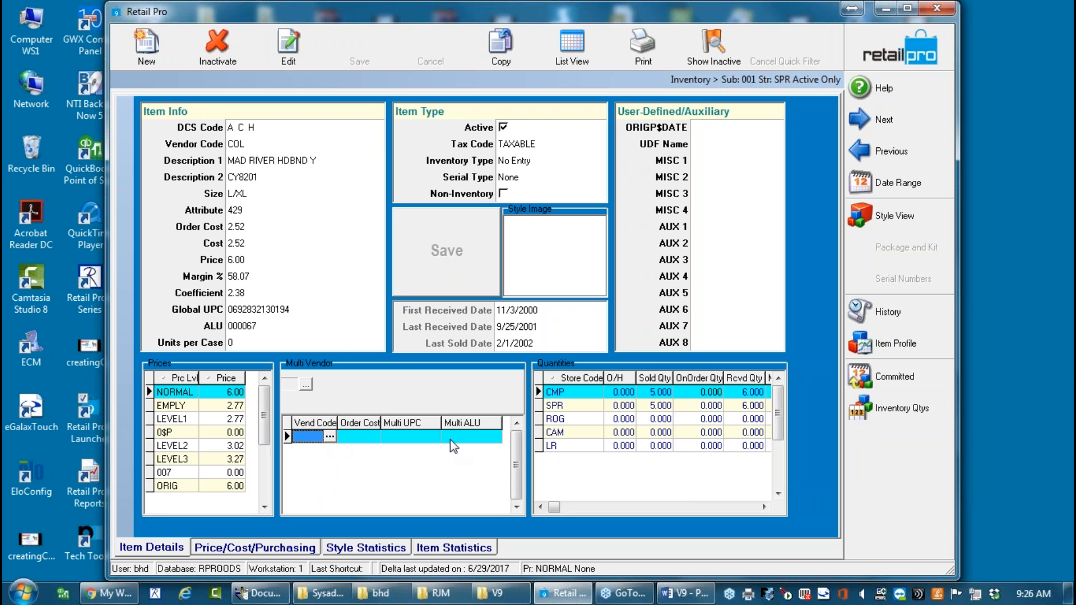
pyautogui.click(330, 438)
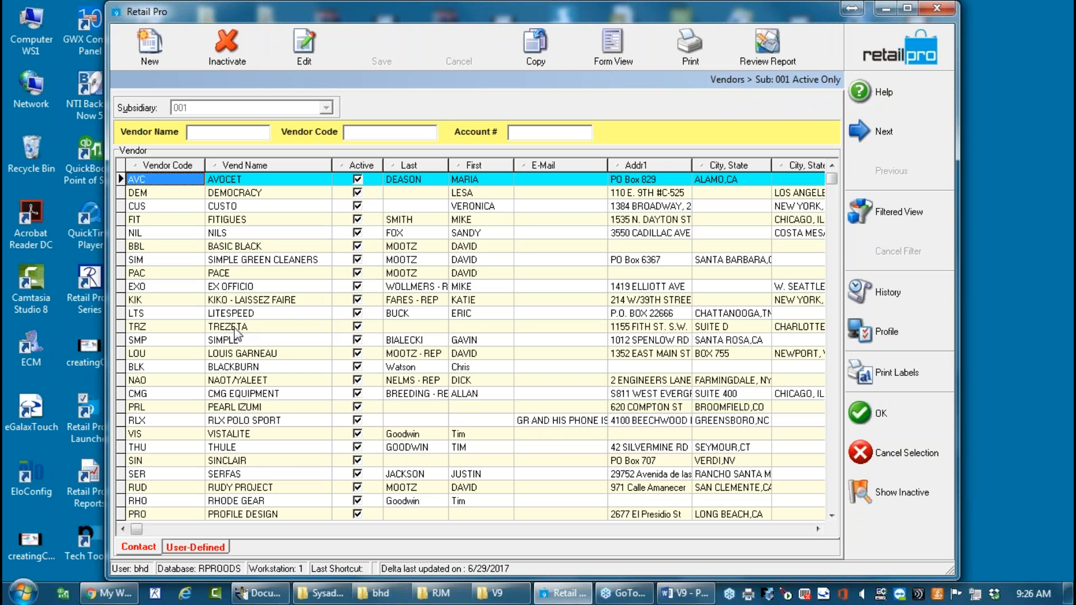
pyautogui.click(162, 342)
pyautogui.click(859, 413)
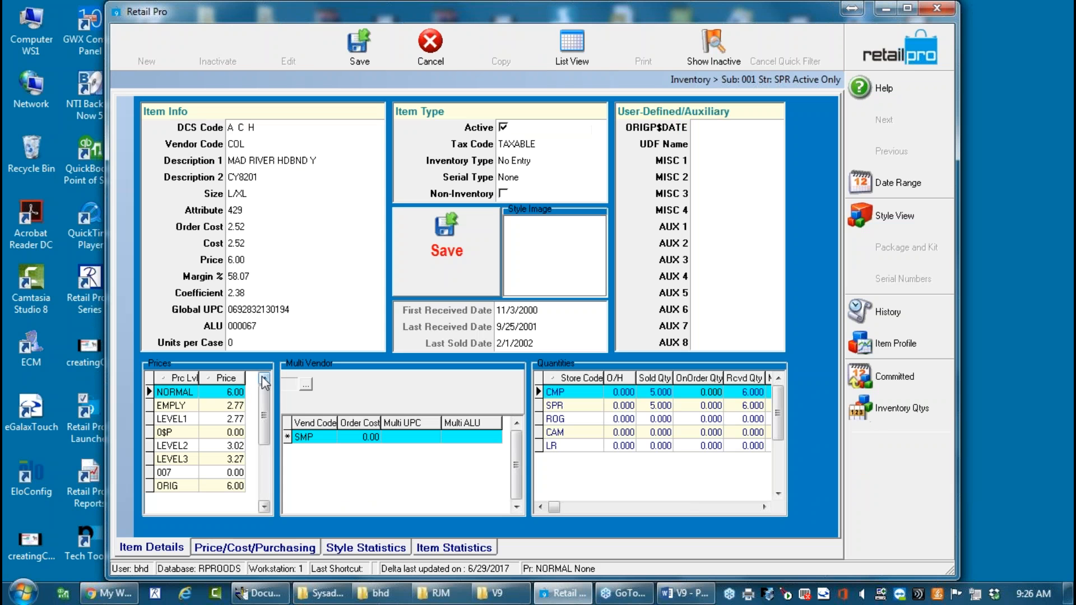
pyautogui.click(359, 436)
pyautogui.write('2.')
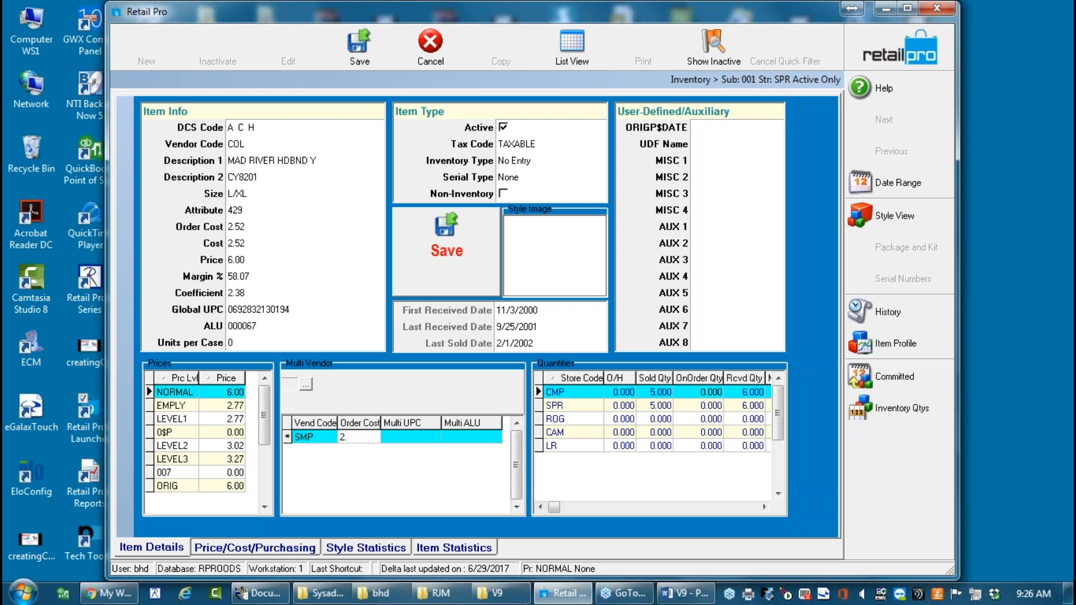
pyautogui.write('6')
pyautogui.click(408, 438)
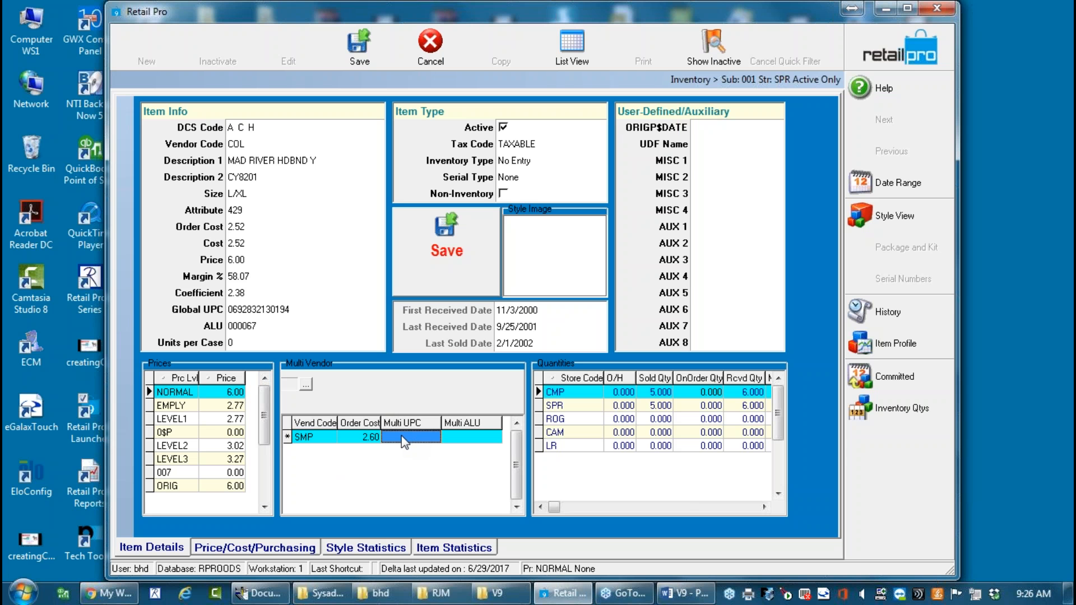
# Try 123456 as the Multi ALU for vendor SMP, change it to 123456a, and save the item.
pyautogui.press('Tab')
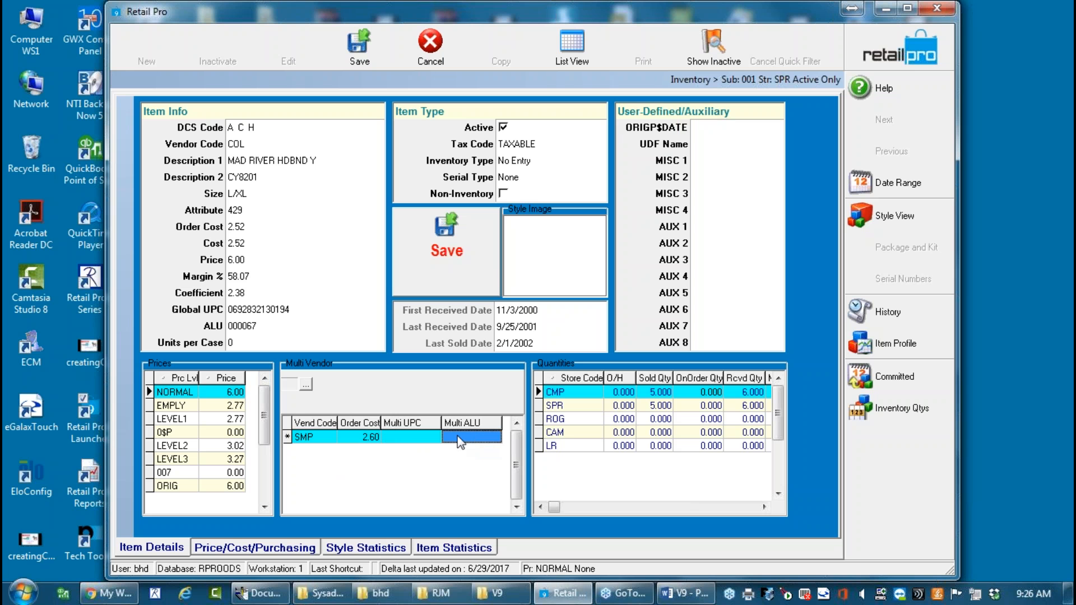
pyautogui.click(401, 439)
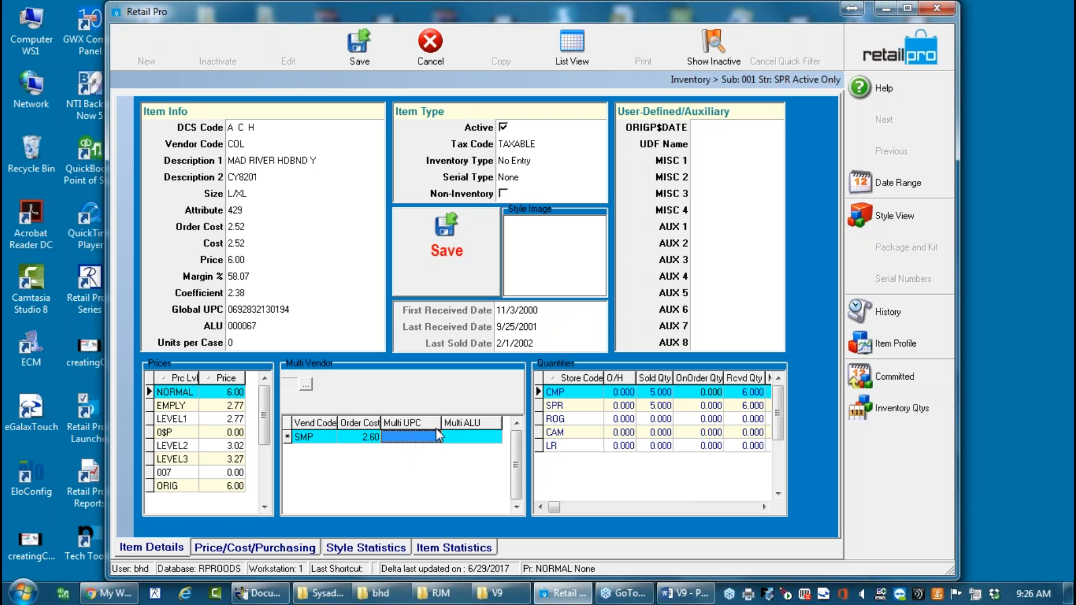
pyautogui.click(468, 442)
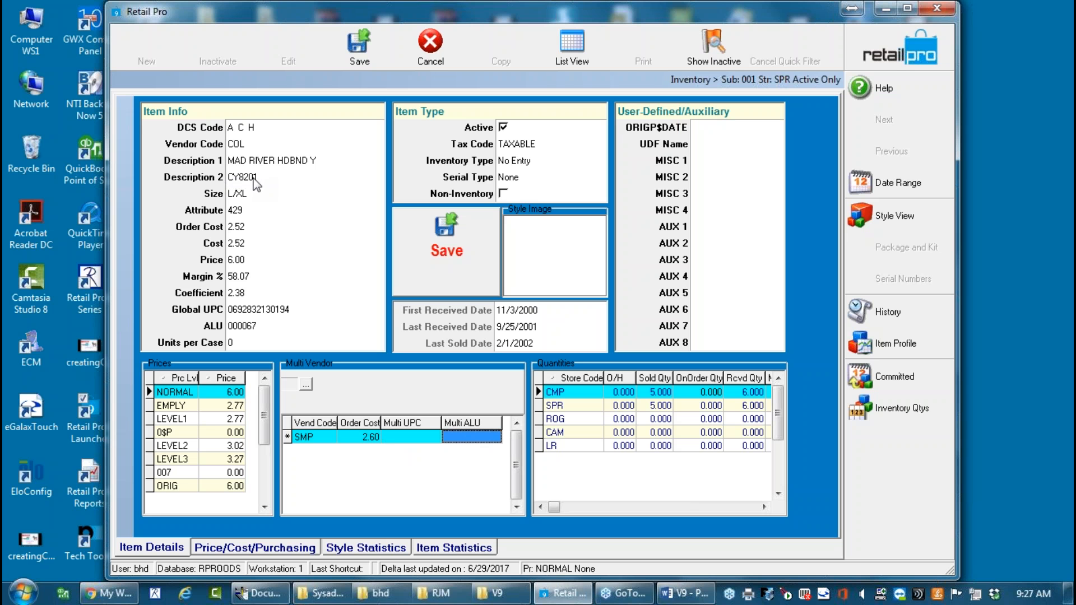
pyautogui.click(273, 176)
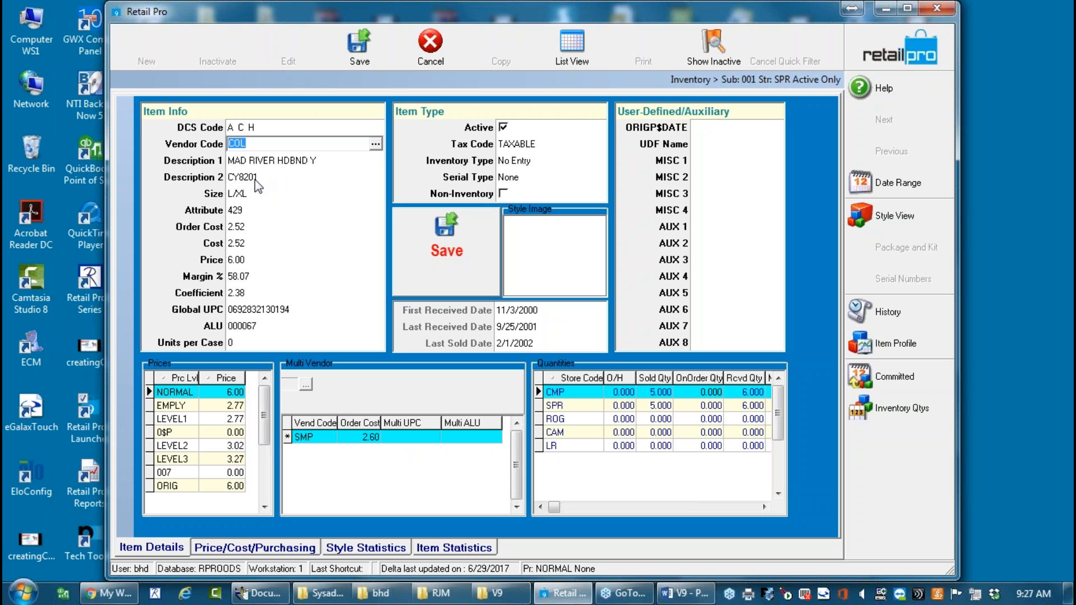
pyautogui.click(457, 436)
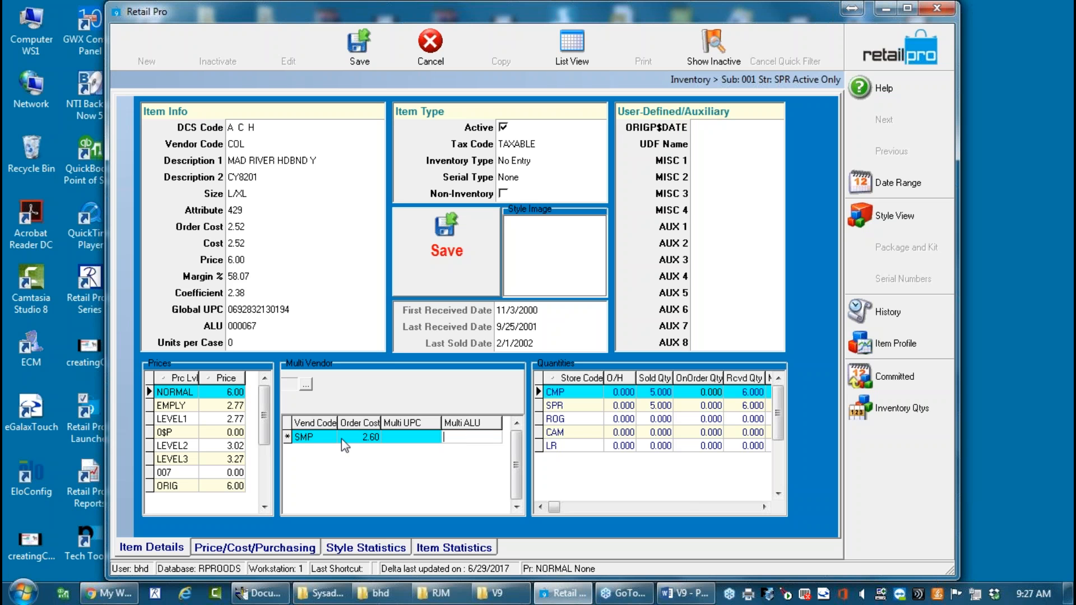
pyautogui.click(310, 436)
pyautogui.click(449, 436)
pyautogui.write('123456')
pyautogui.click(322, 441)
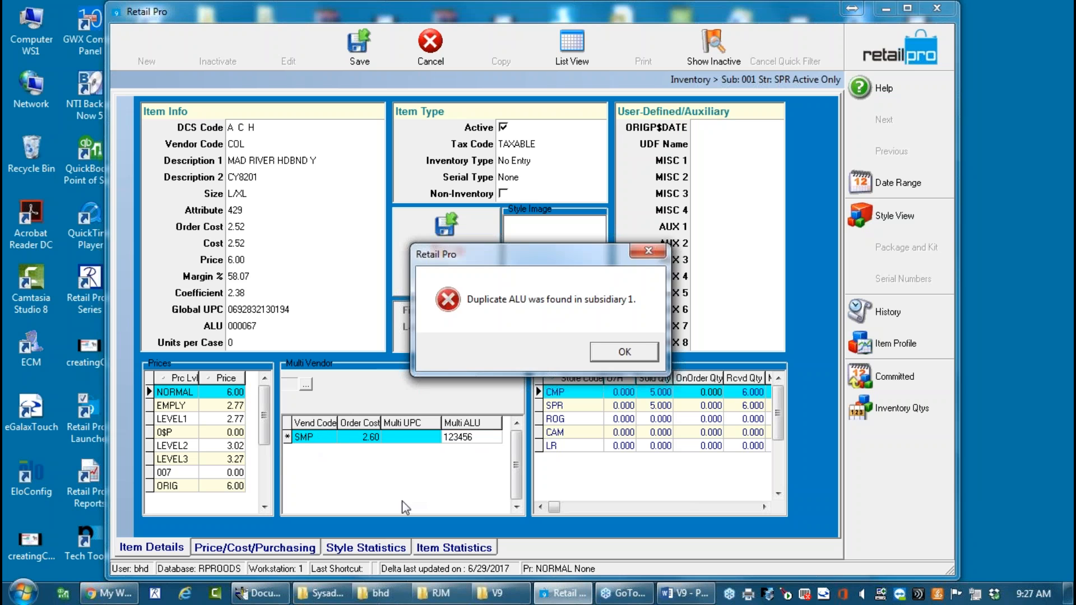
pyautogui.click(630, 349)
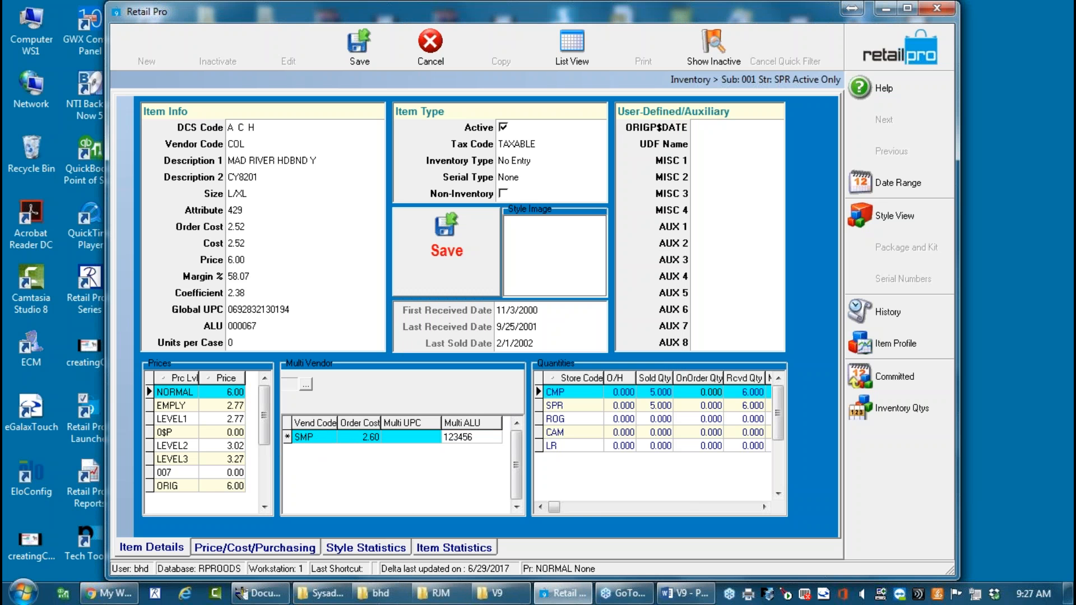
pyautogui.write('a')
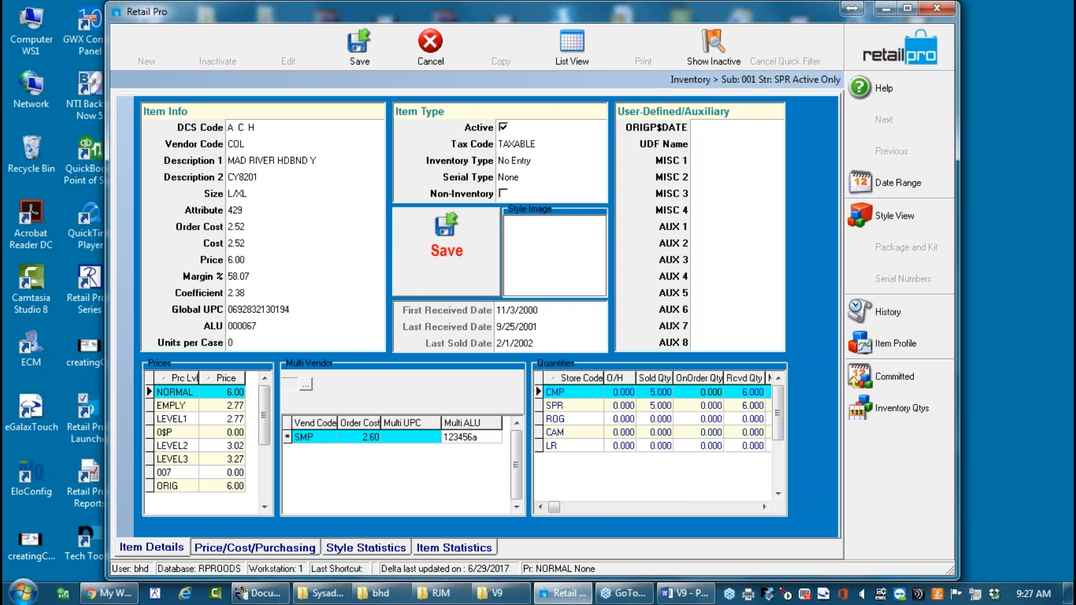
pyautogui.click(460, 239)
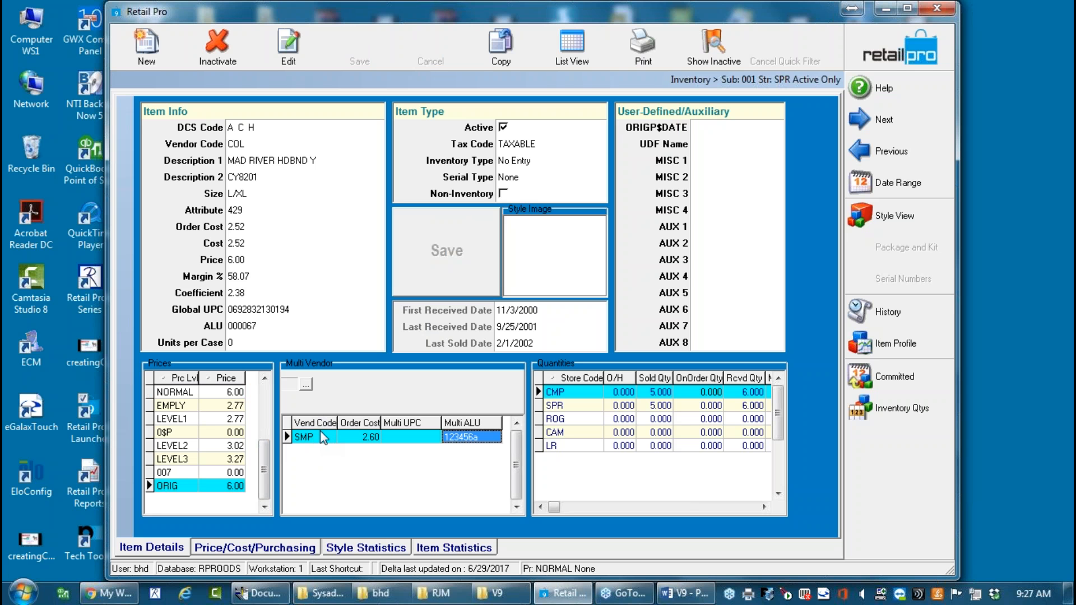
# Add an empty second vendor line below SMP in the Multi Vendor grid and save the item.
pyautogui.click(323, 436)
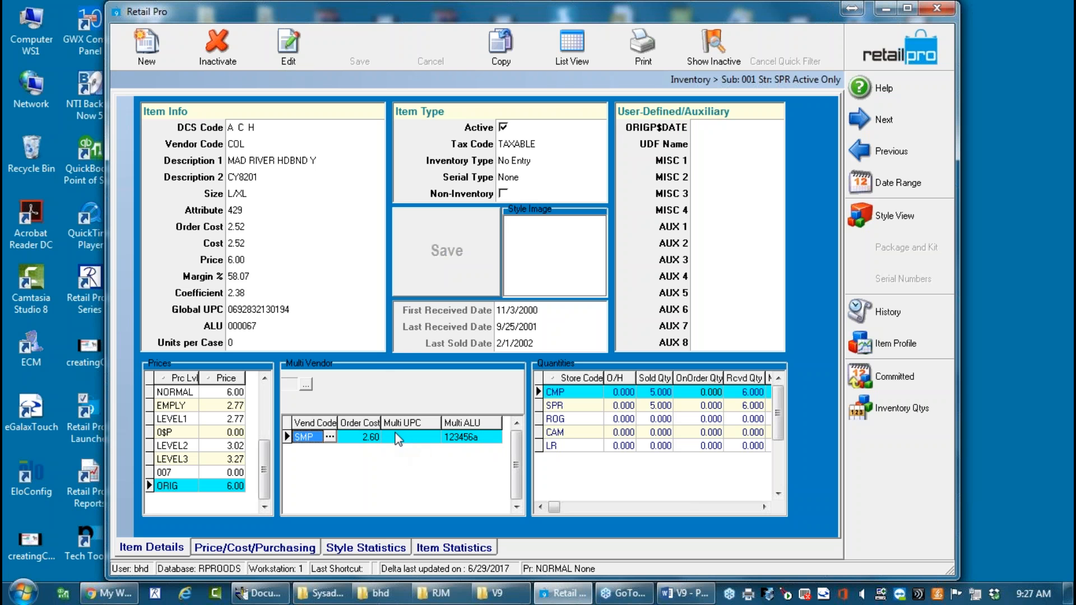
pyautogui.press('Down')
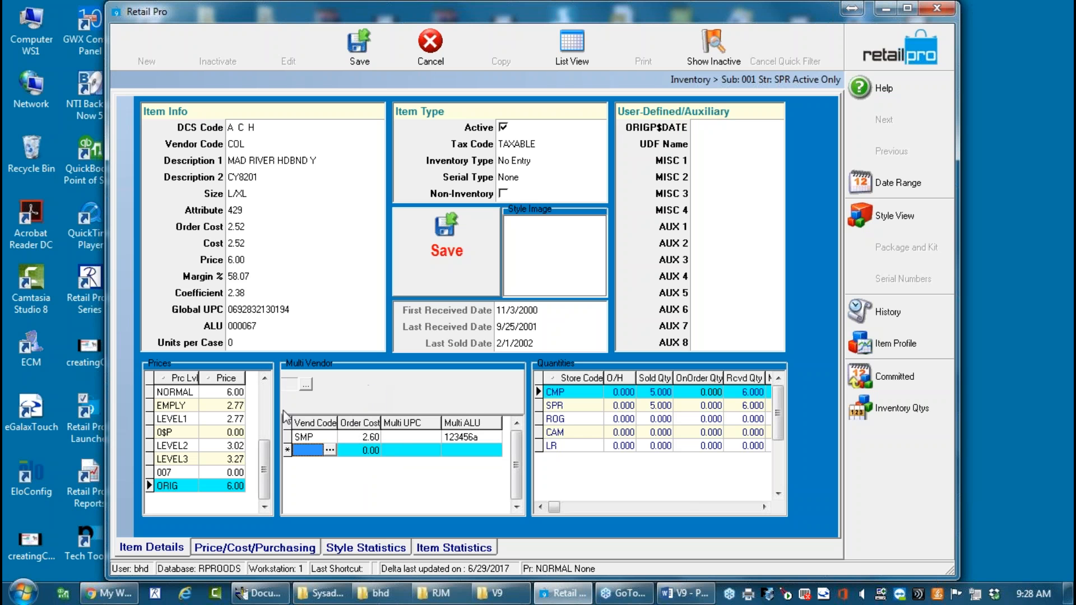
pyautogui.click(359, 62)
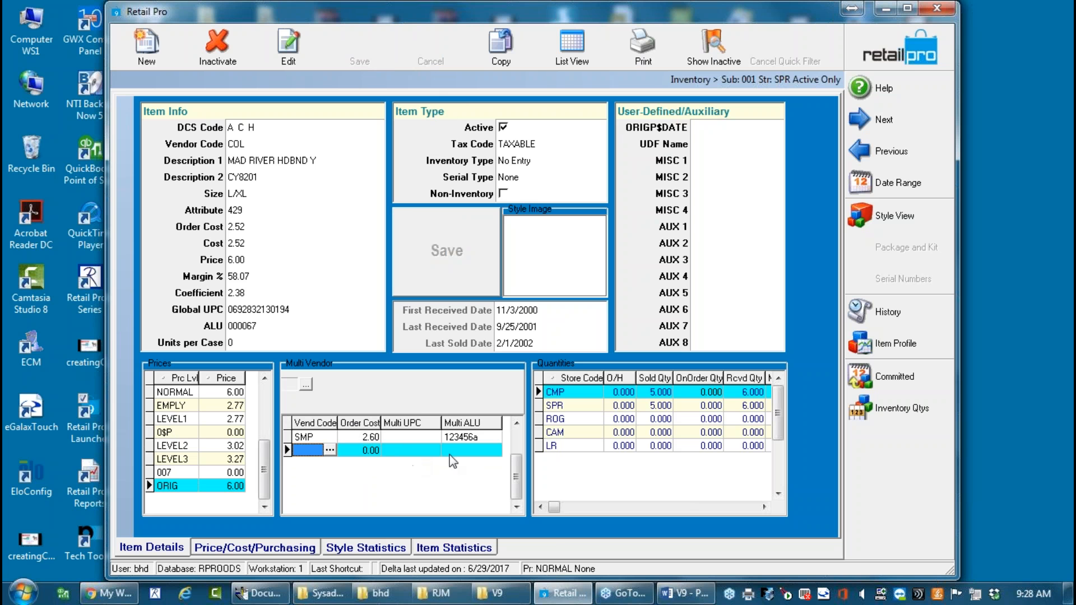
# Go back to the inventory list, reopen the form of ALU 000067, and examine its NORMAL and EMPLY price levels.
pyautogui.click(572, 44)
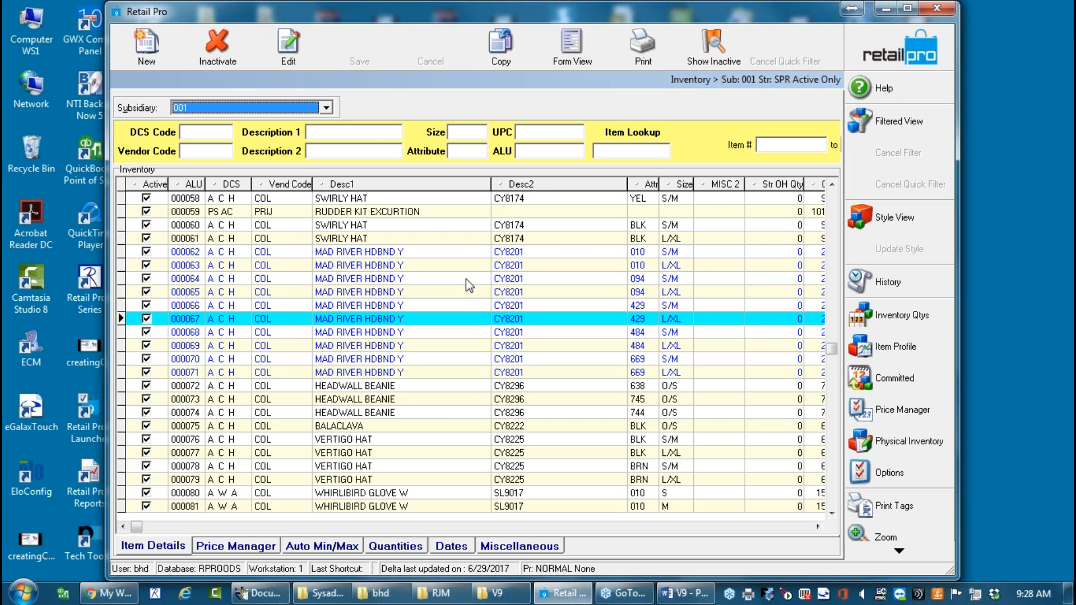
pyautogui.click(572, 43)
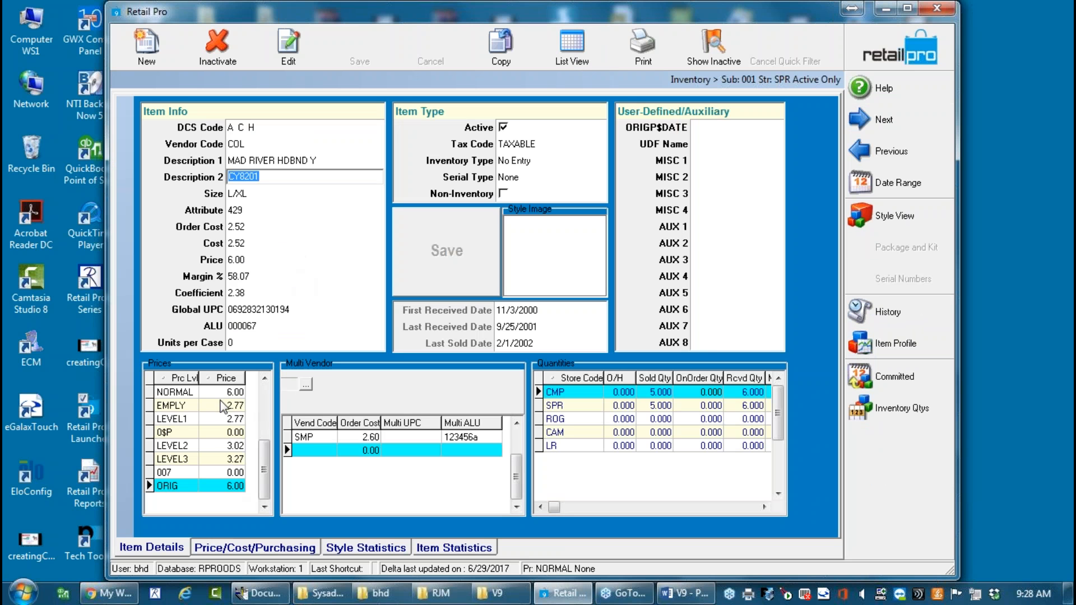
pyautogui.click(185, 392)
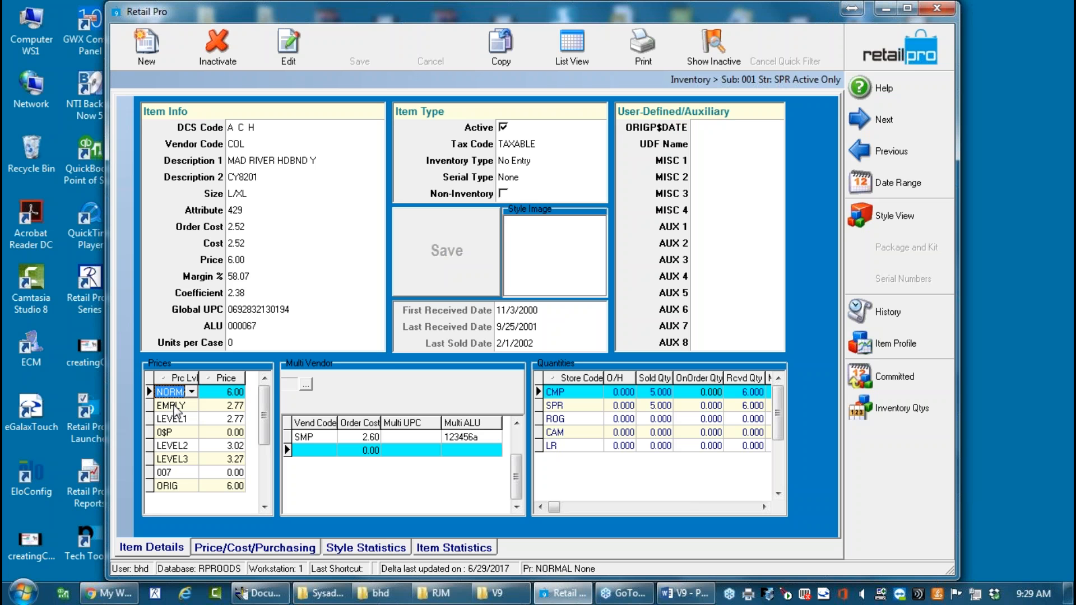
pyautogui.click(169, 405)
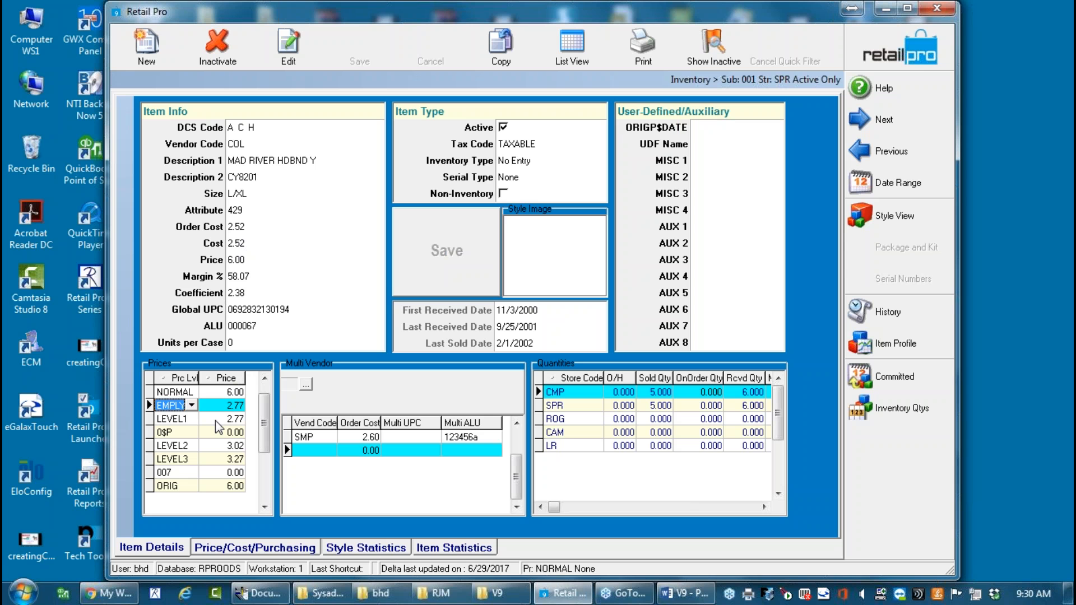
# Examine the EMPLY price and the ORIG price level of ALU 000067 in the Prices grid.
pyautogui.press('Tab')
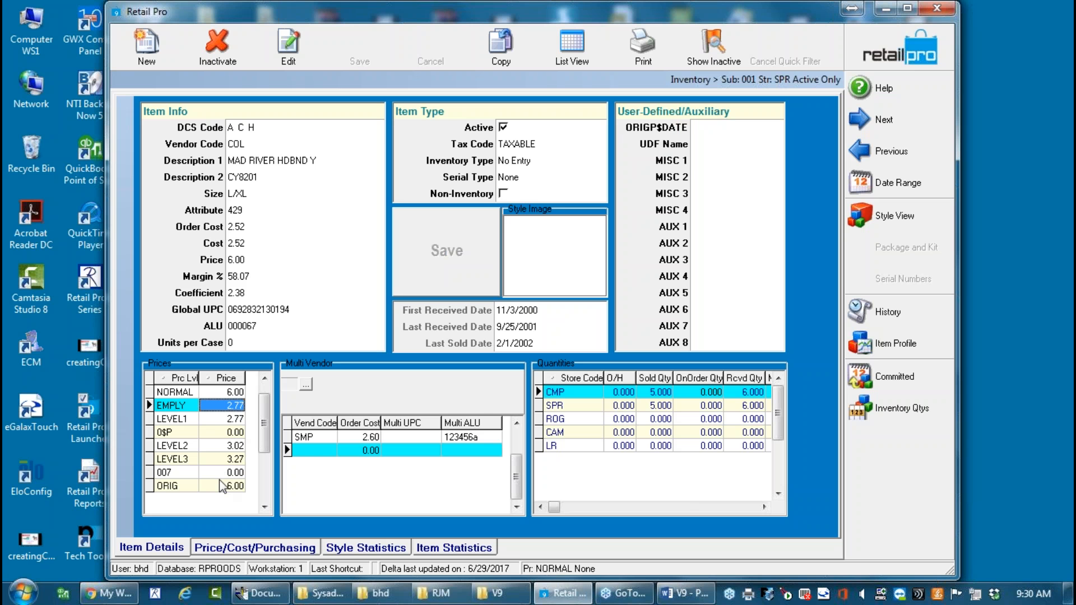
pyautogui.click(178, 486)
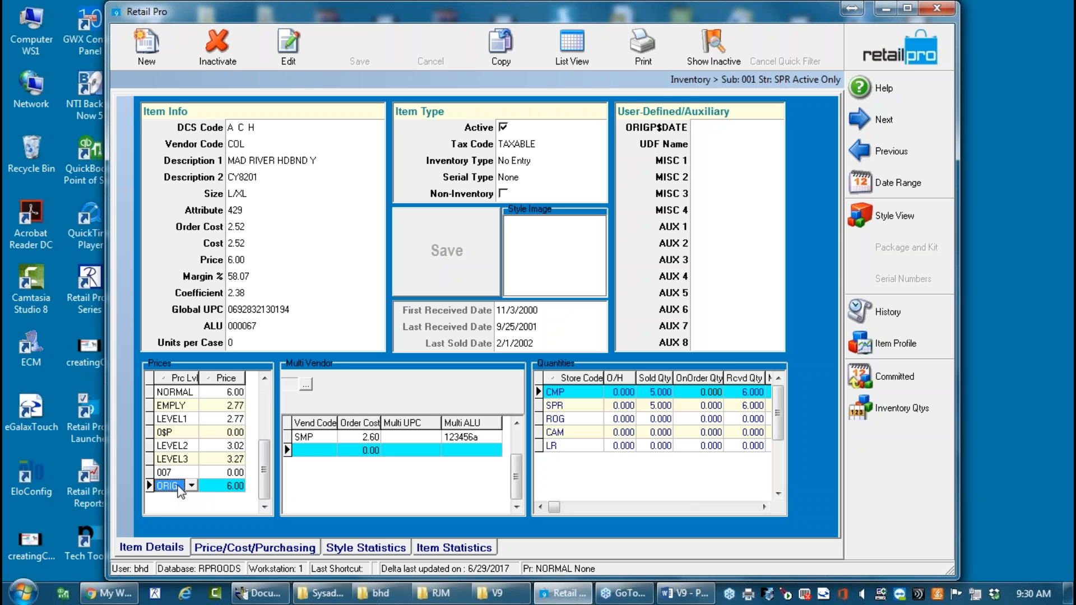
pyautogui.click(207, 485)
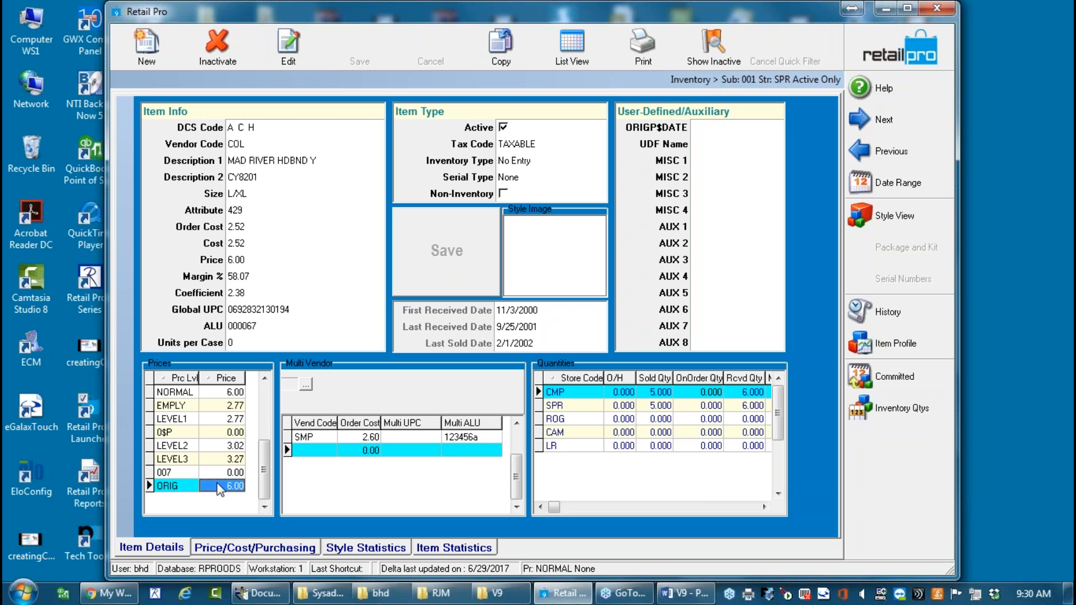
# Set the item's NORMAL price level to 5.00, save the item, and compare its ORIG and NORMAL prices.
pyautogui.click(215, 392)
pyautogui.click(215, 391)
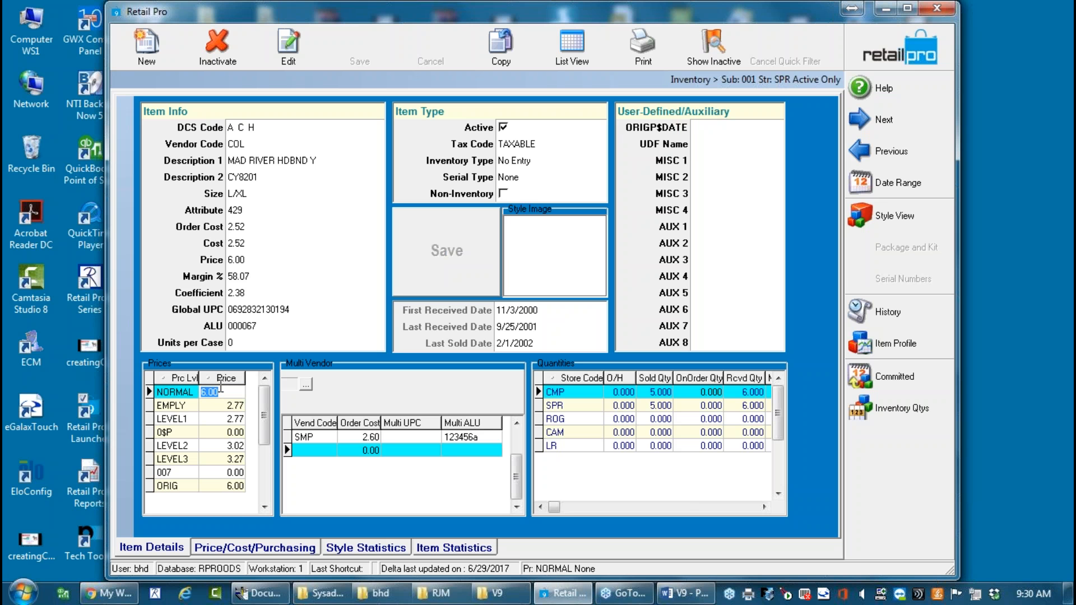
pyautogui.write('.0')
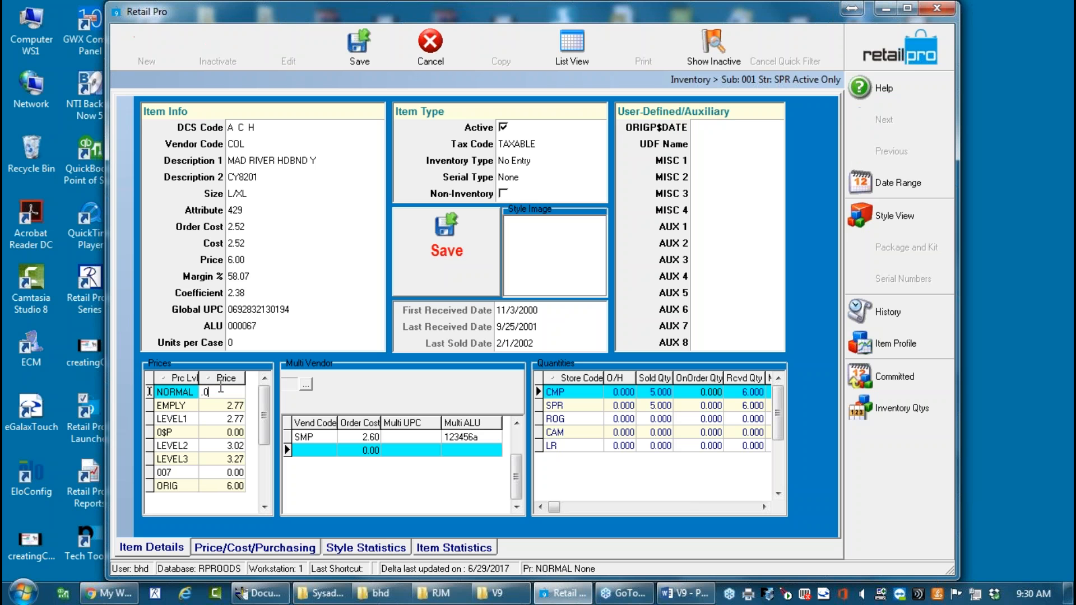
pyautogui.press('BackSpace')
pyautogui.press('BackSpace')
pyautogui.write('5.0')
pyautogui.click(430, 264)
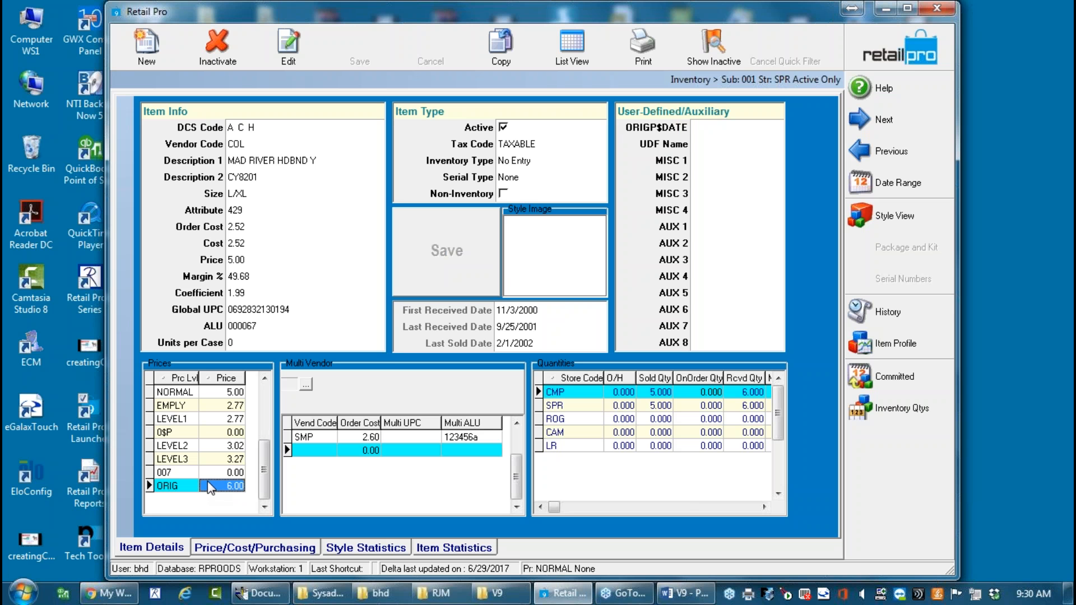
pyautogui.click(214, 392)
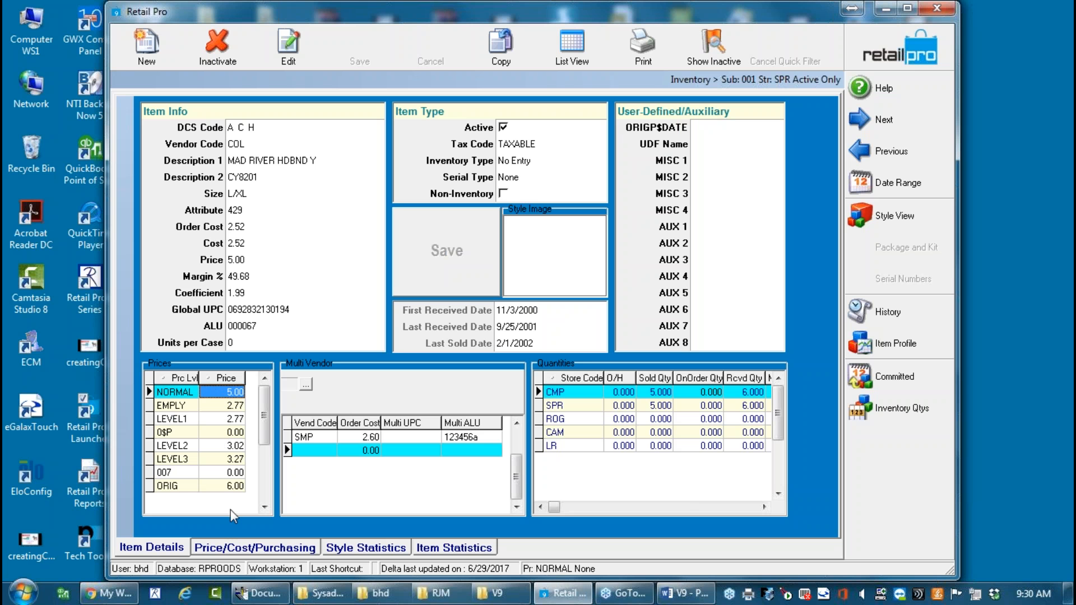
# Return to the inventory list, open a filtered view with all criteria cleared, and set Vendor Code to sort order 1.
pyautogui.click(573, 43)
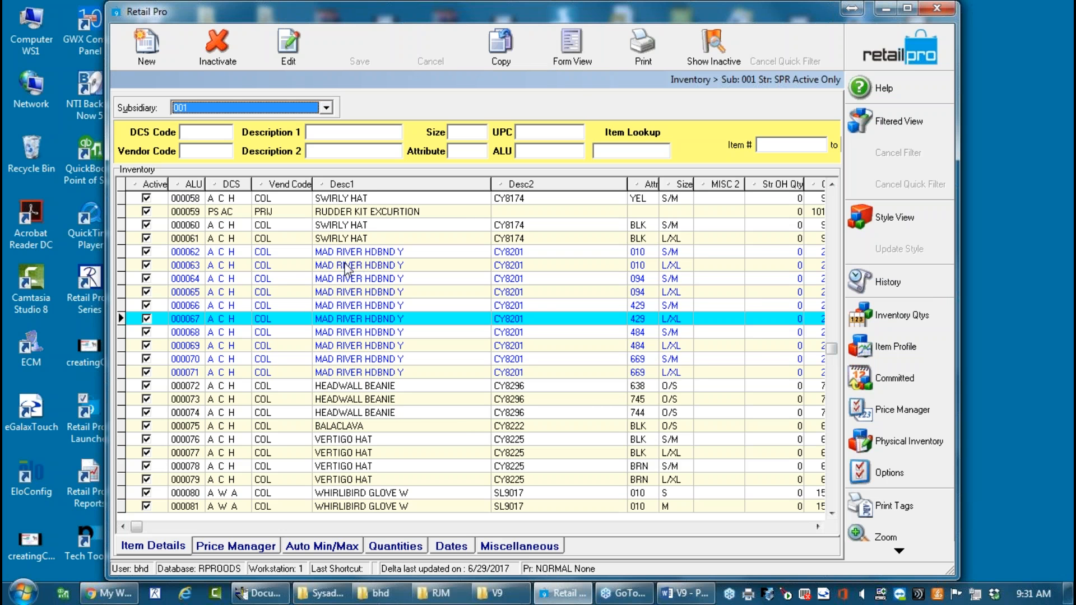
pyautogui.click(425, 252)
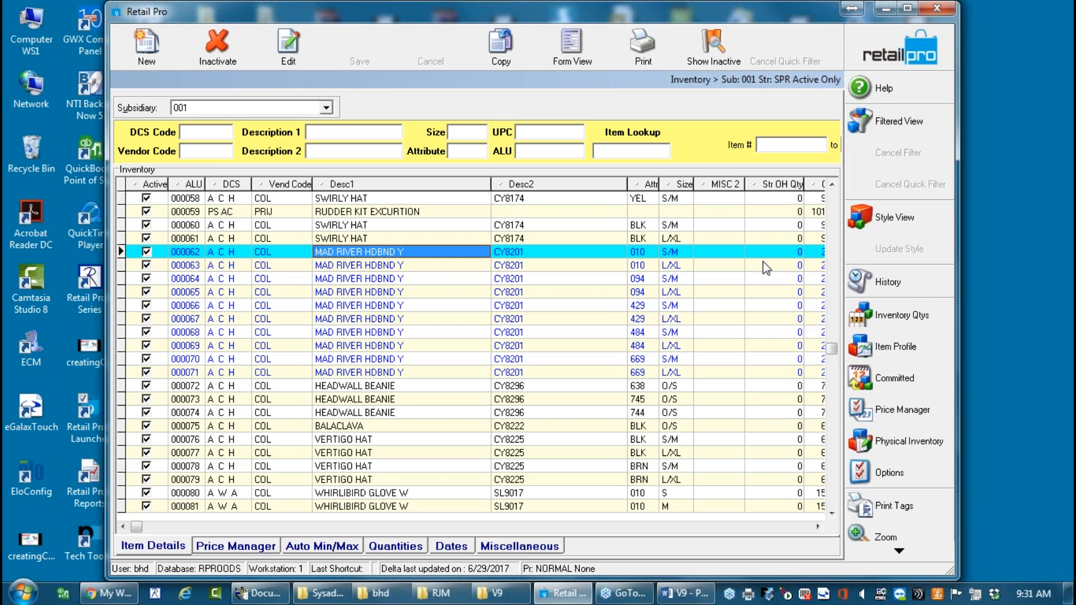
pyautogui.click(891, 122)
pyautogui.click(794, 232)
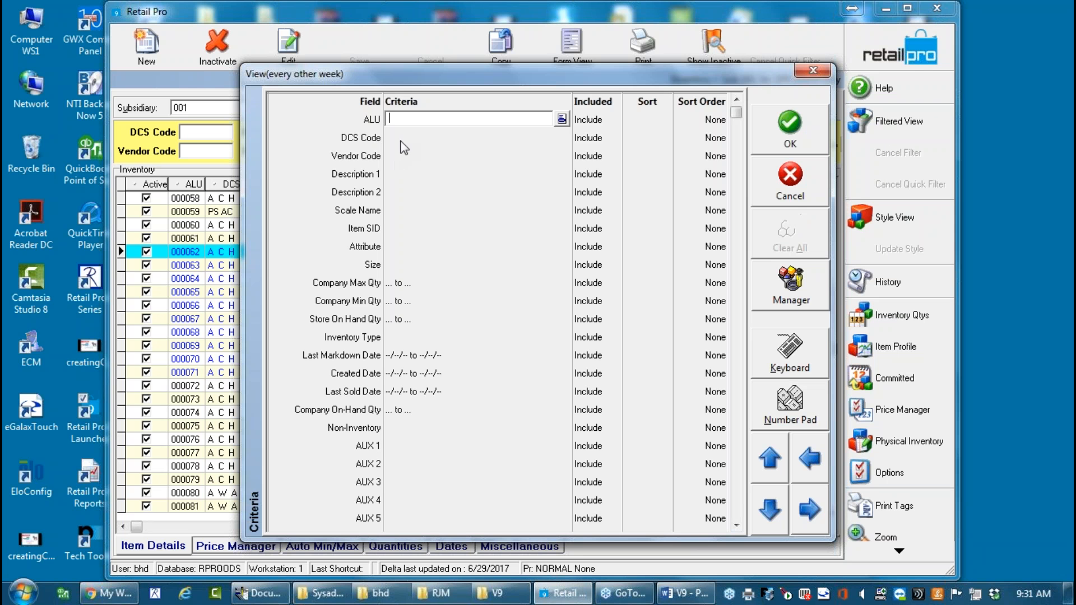
pyautogui.click(710, 157)
pyautogui.click(718, 157)
pyautogui.click(683, 186)
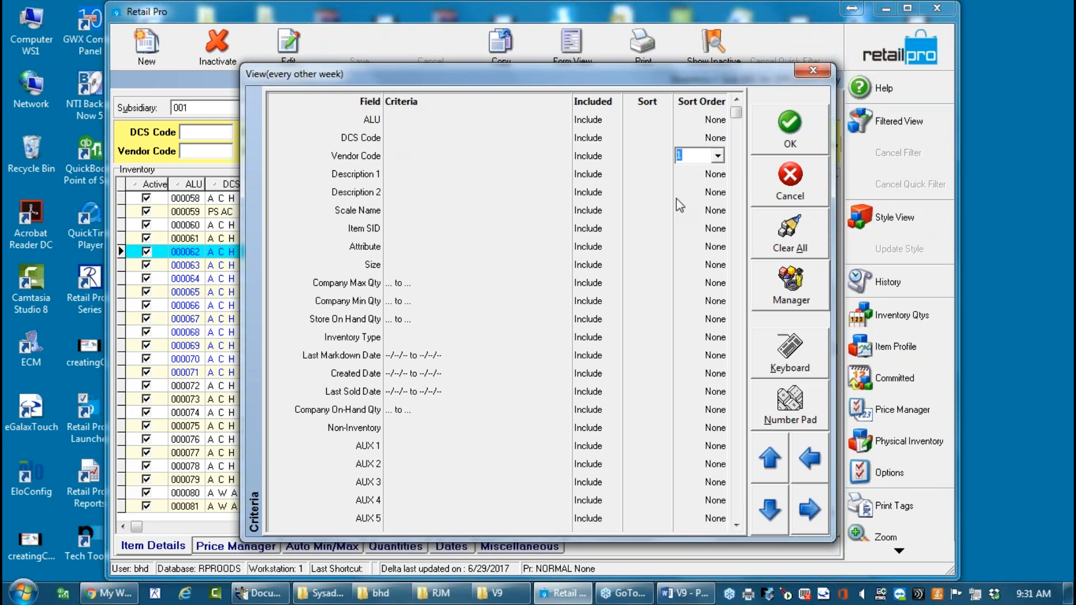
# Try Description 1 as sort order 1 in the filter criteria.
pyautogui.click(696, 178)
pyautogui.click(689, 178)
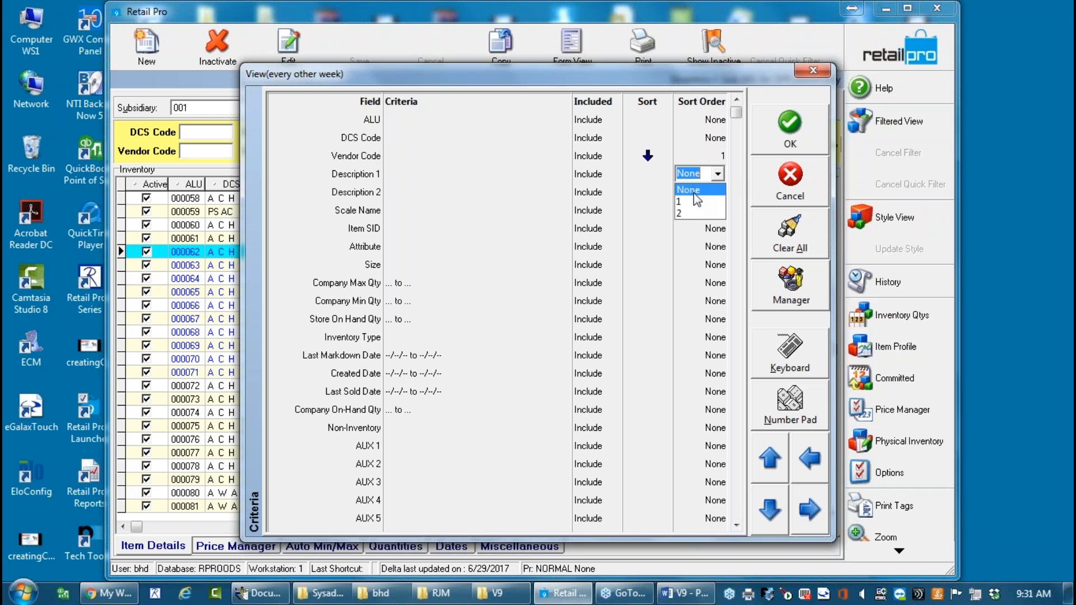
pyautogui.click(688, 202)
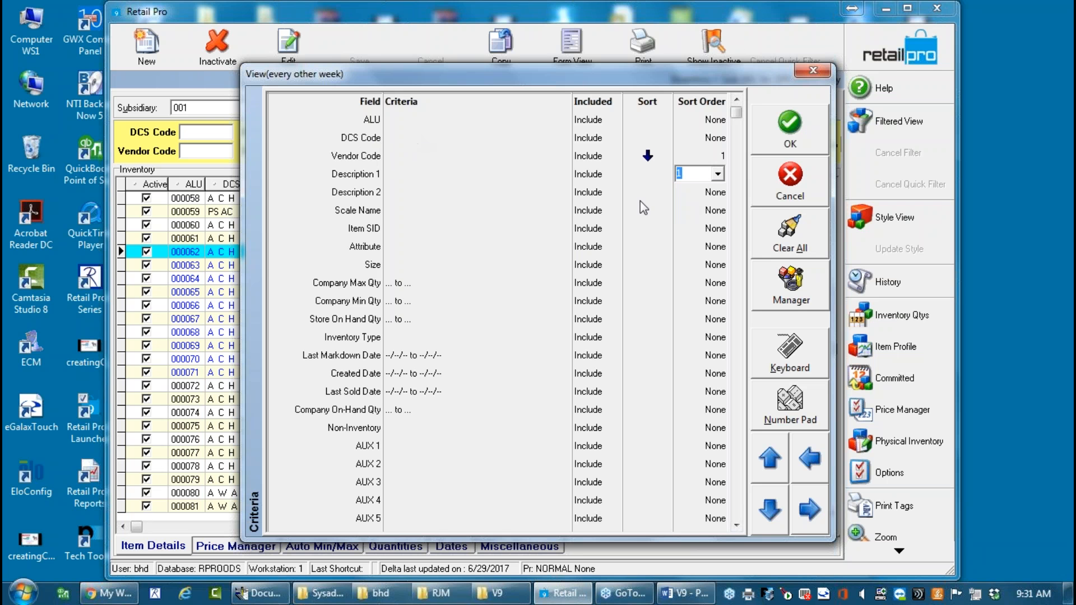
pyautogui.click(697, 192)
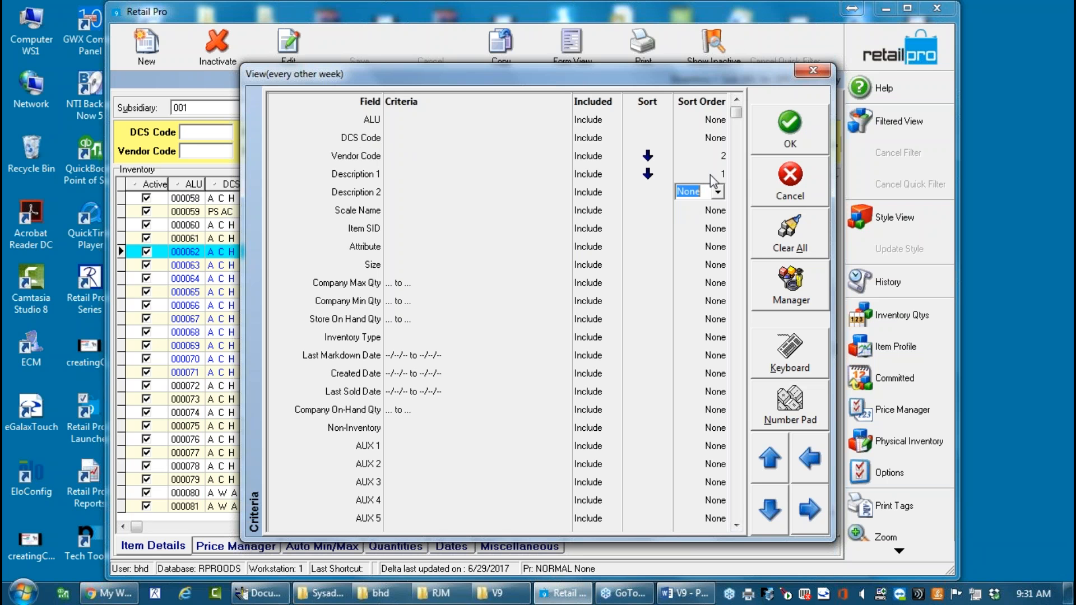
# Set Vendor Code back to sort order 1 and Description 1 to sort order 2, and apply the filter.
pyautogui.click(712, 157)
pyautogui.click(717, 157)
pyautogui.click(687, 182)
pyautogui.click(711, 175)
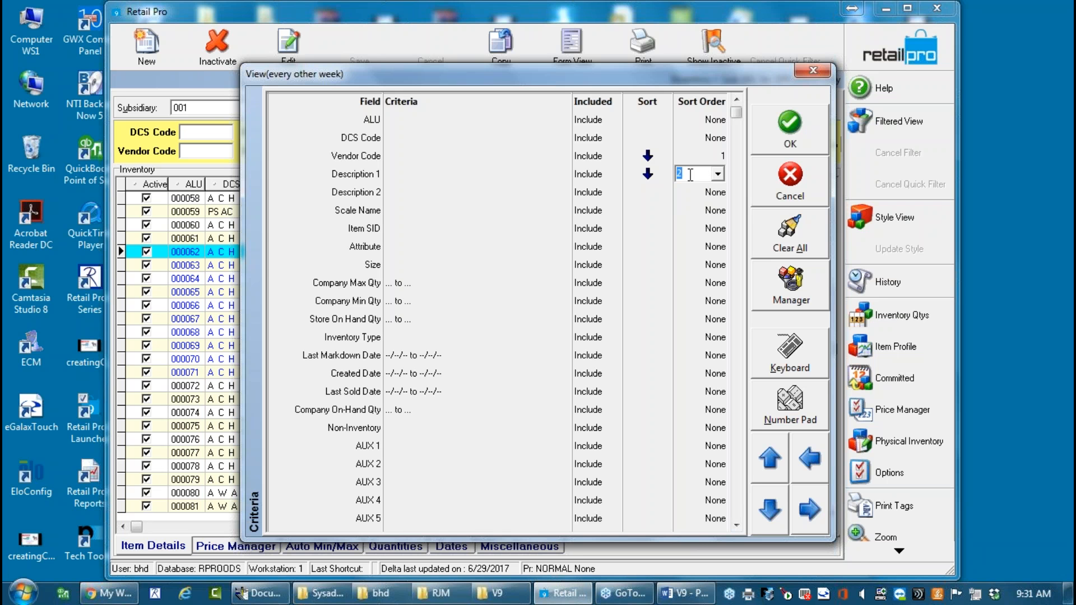
pyautogui.click(718, 174)
pyautogui.click(688, 213)
pyautogui.click(684, 192)
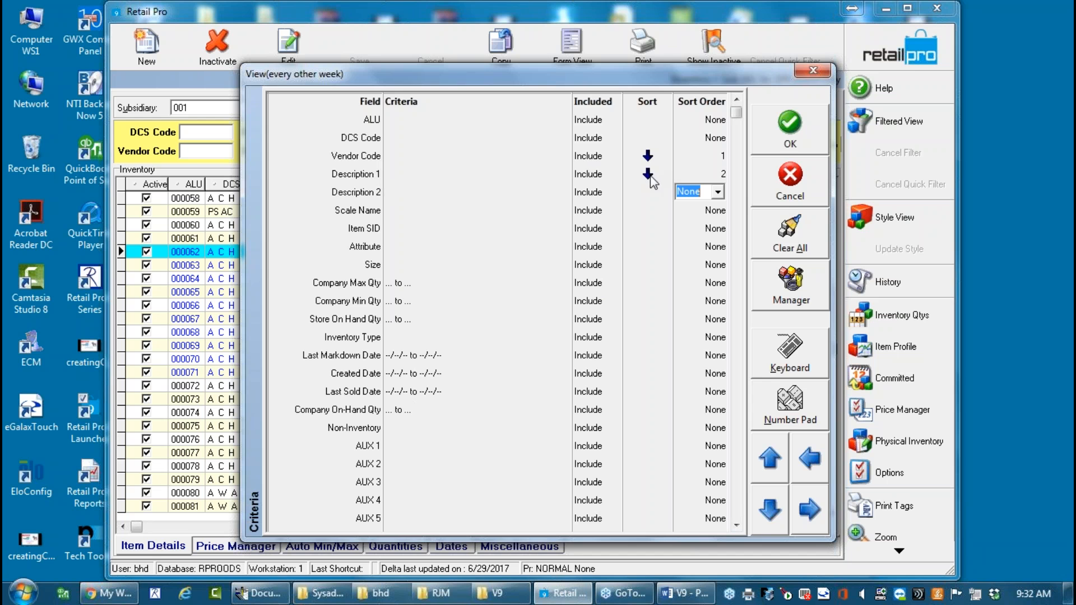
pyautogui.click(789, 135)
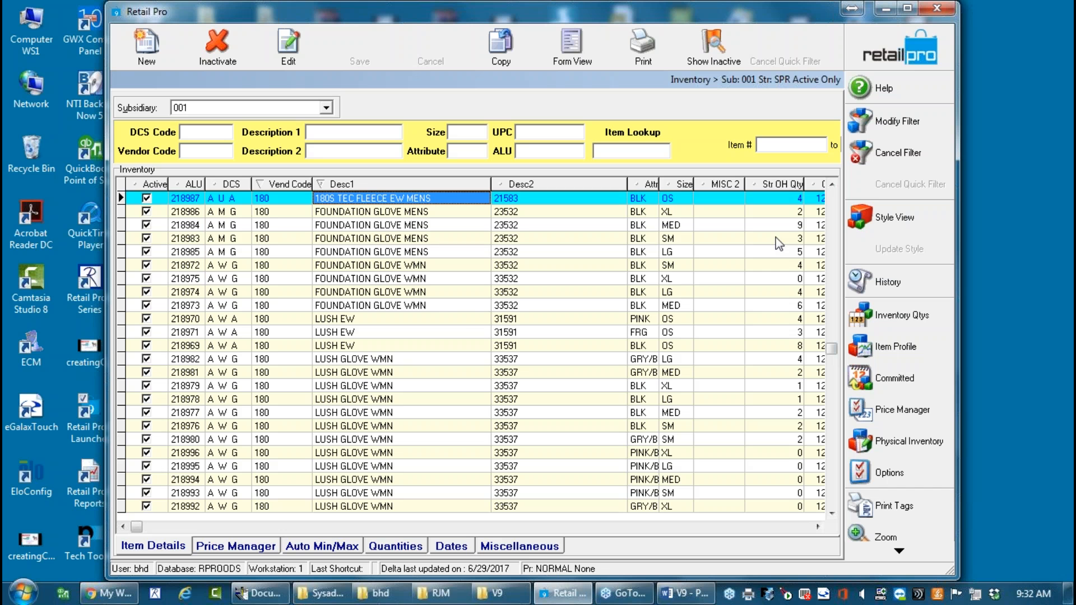
# Check the inventory quantities per store for ALU 218983, the small FOUNDATION GLOVE MENS.
pyautogui.click(776, 238)
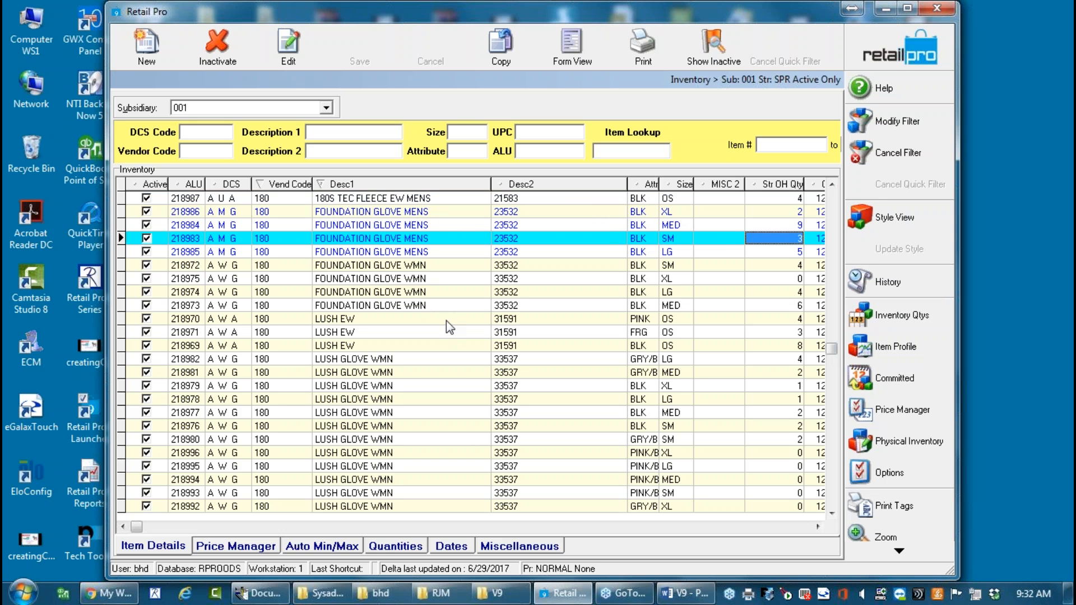
pyautogui.click(885, 315)
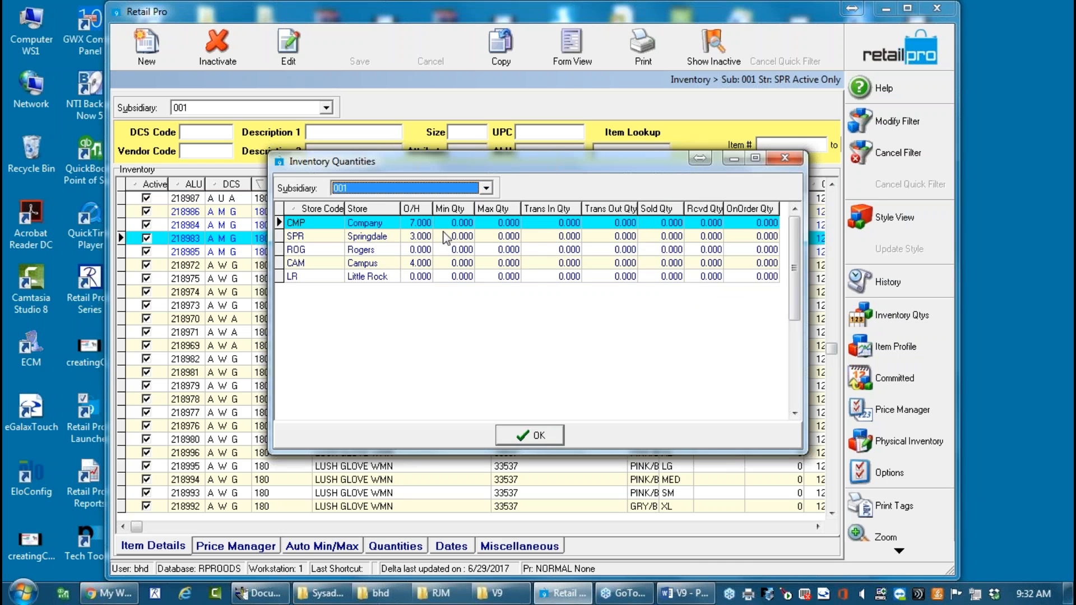
pyautogui.click(540, 436)
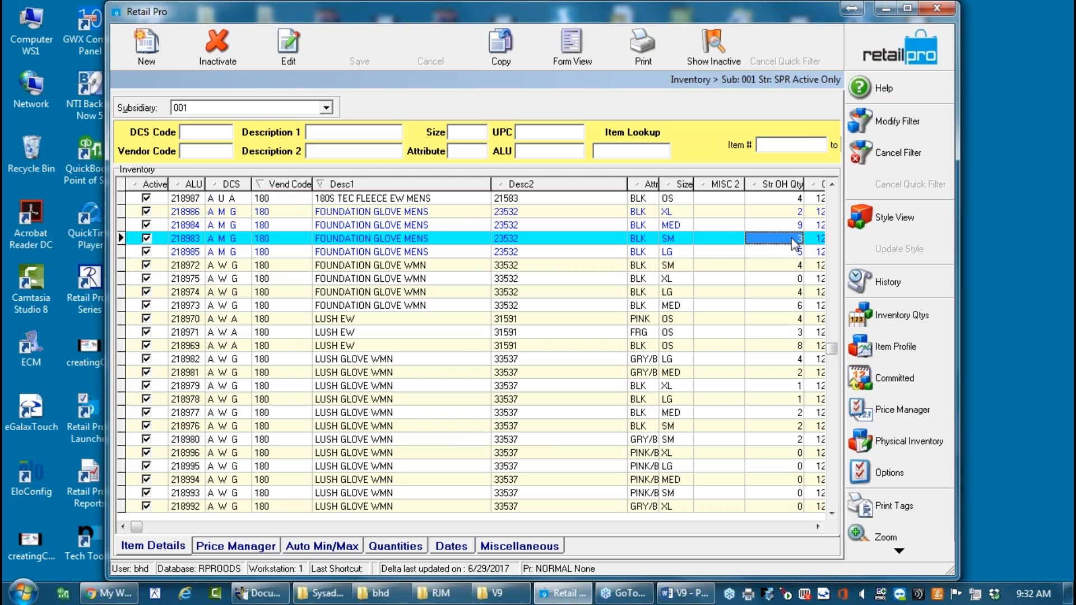
# Preview the BARCODE COUNT document for all listed records, enlarge the page, and close the report without saving it.
pyautogui.click(643, 45)
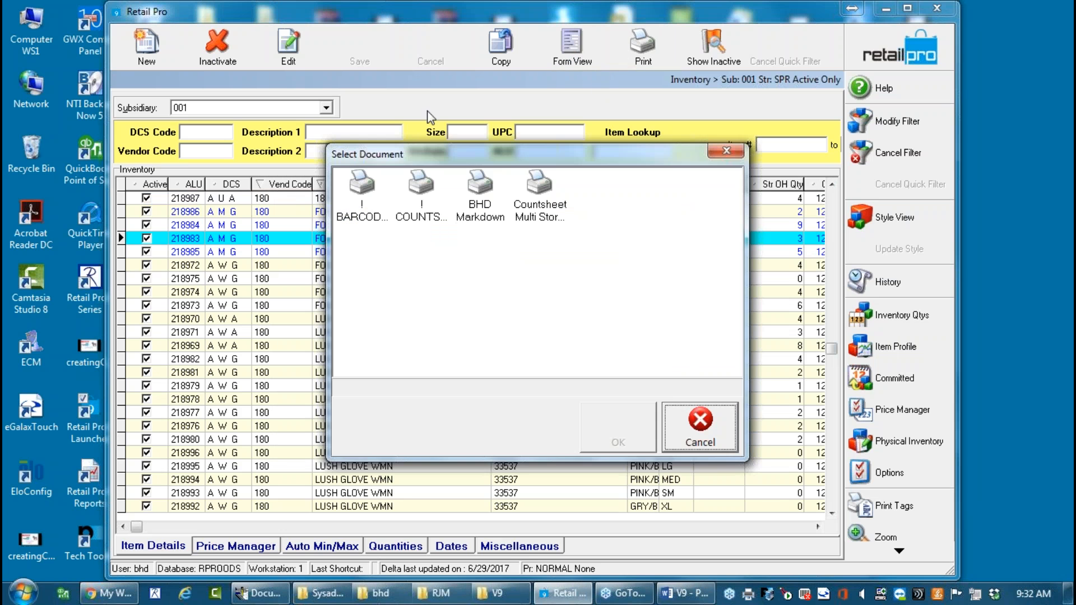
pyautogui.click(359, 194)
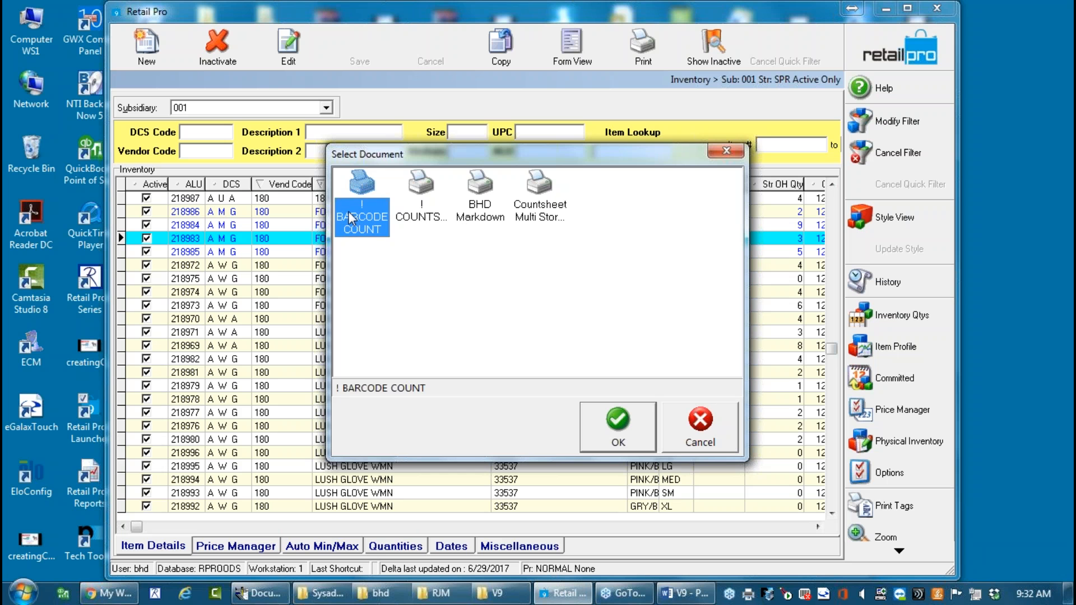
pyautogui.click(423, 218)
pyautogui.click(374, 217)
pyautogui.click(607, 420)
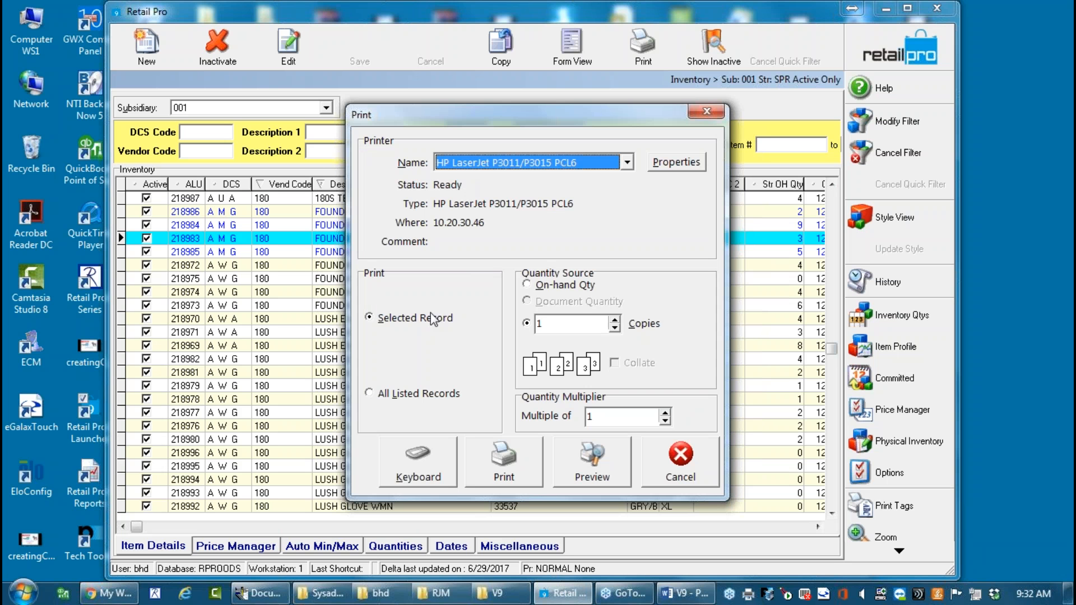
pyautogui.click(368, 392)
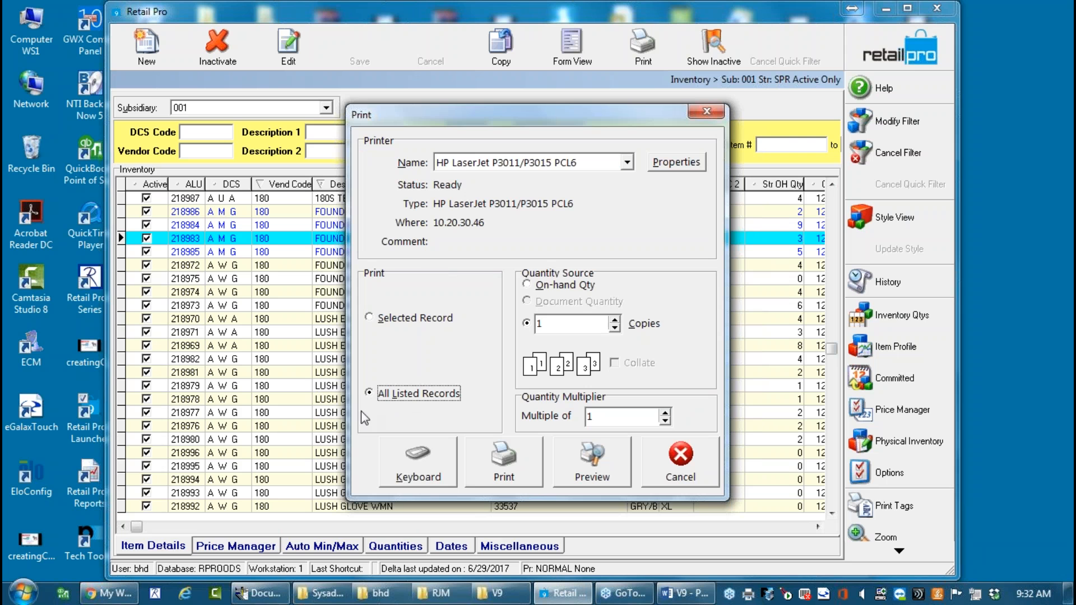
pyautogui.click(595, 469)
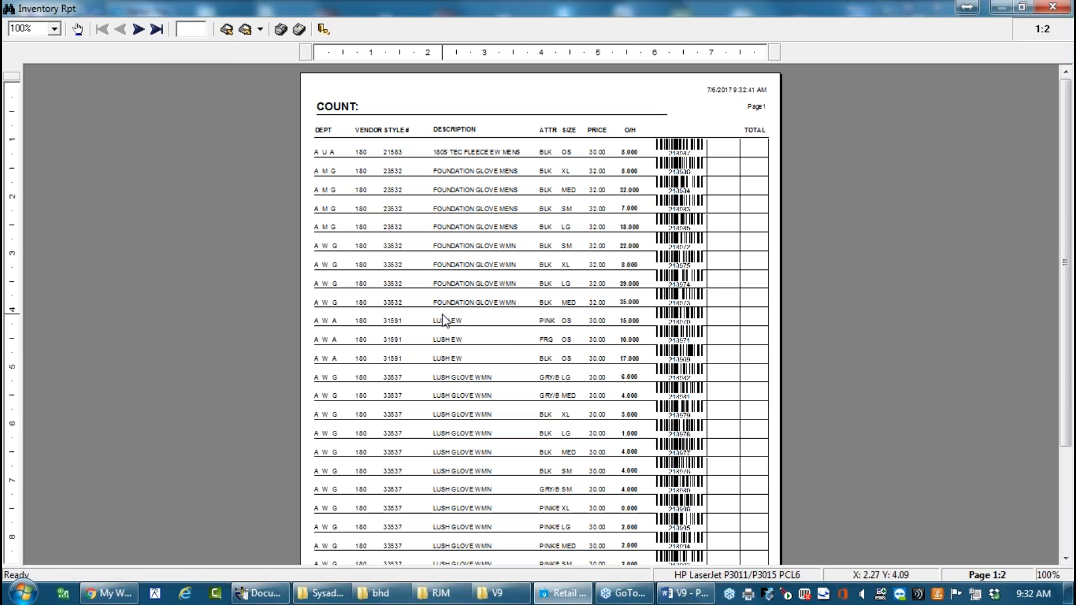
pyautogui.click(442, 315)
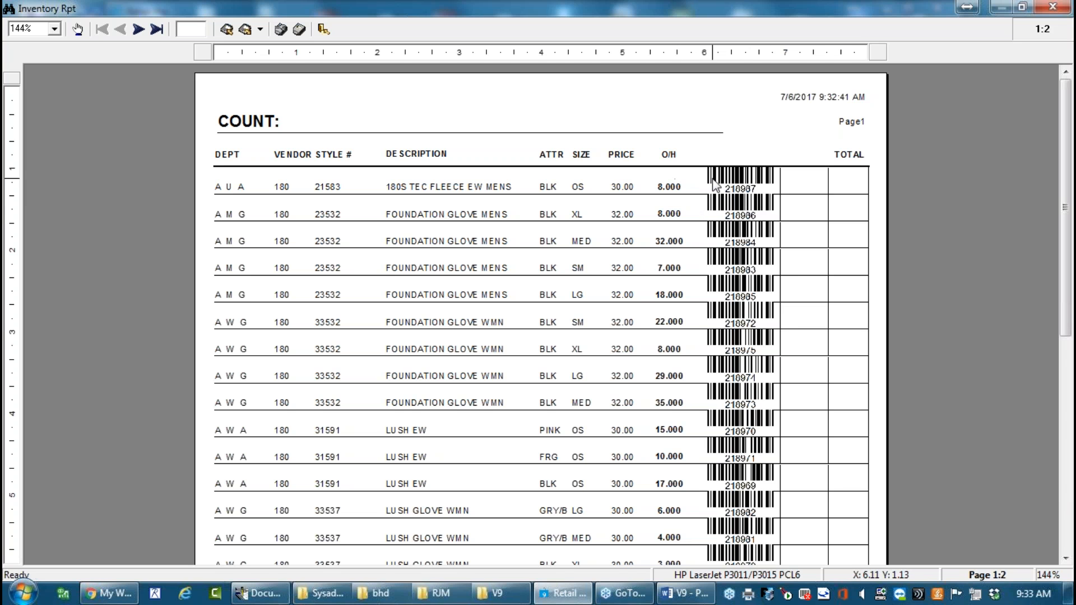
pyautogui.click(324, 29)
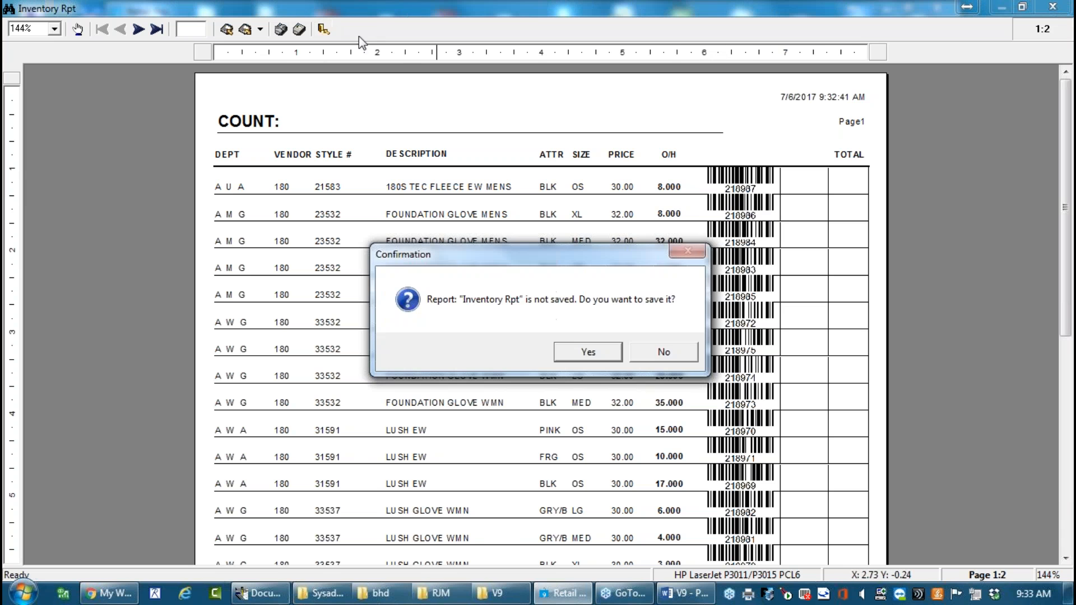
pyautogui.click(662, 352)
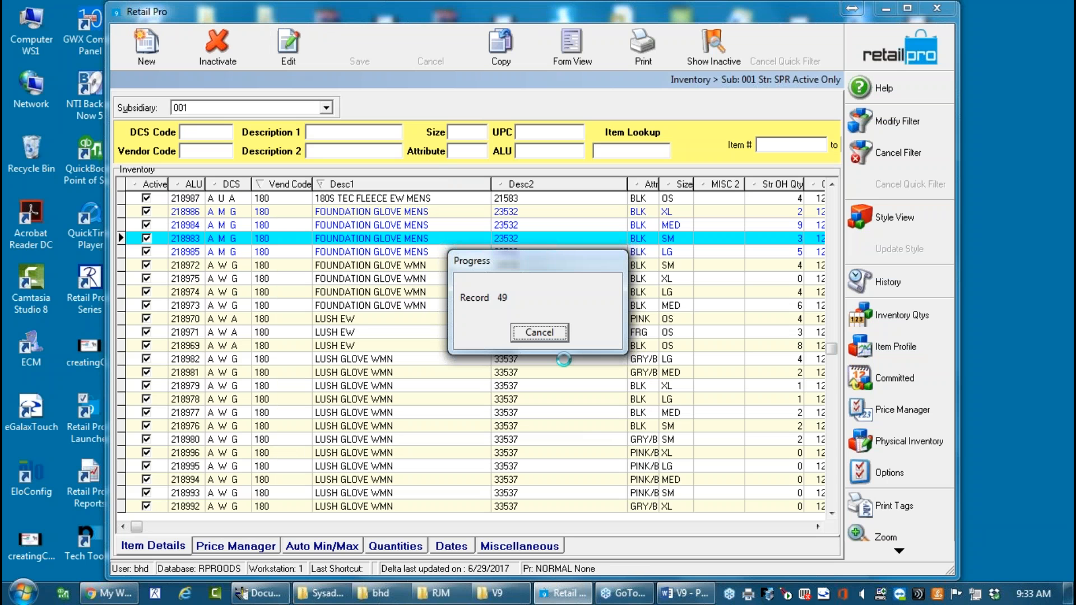
pyautogui.click(540, 333)
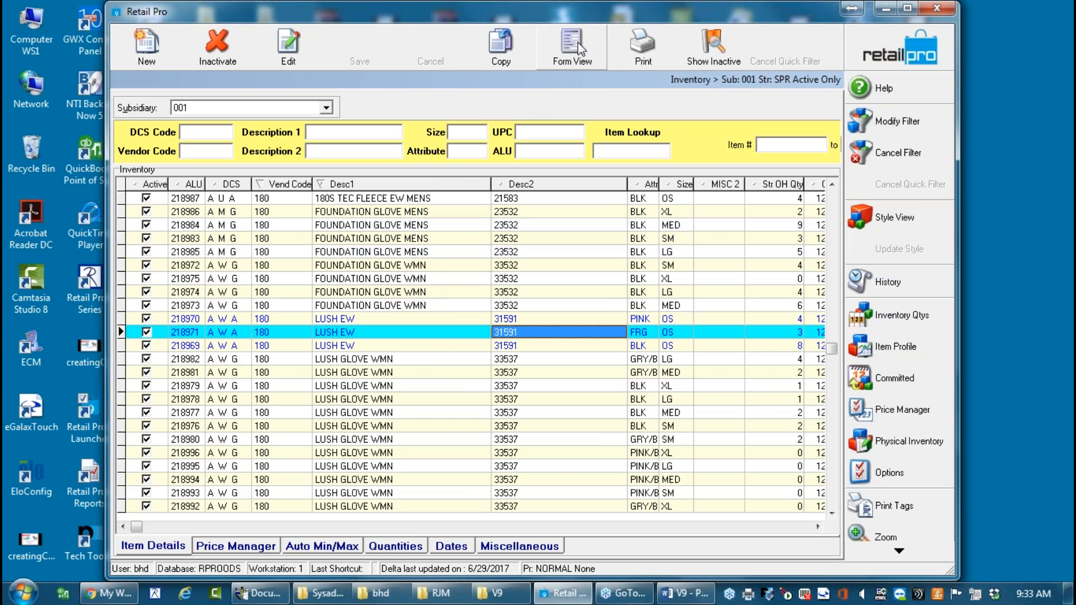
# Preview the COUNTSHEET Rpt document for all listed records and close the report without saving it.
pyautogui.click(643, 44)
pyautogui.click(418, 206)
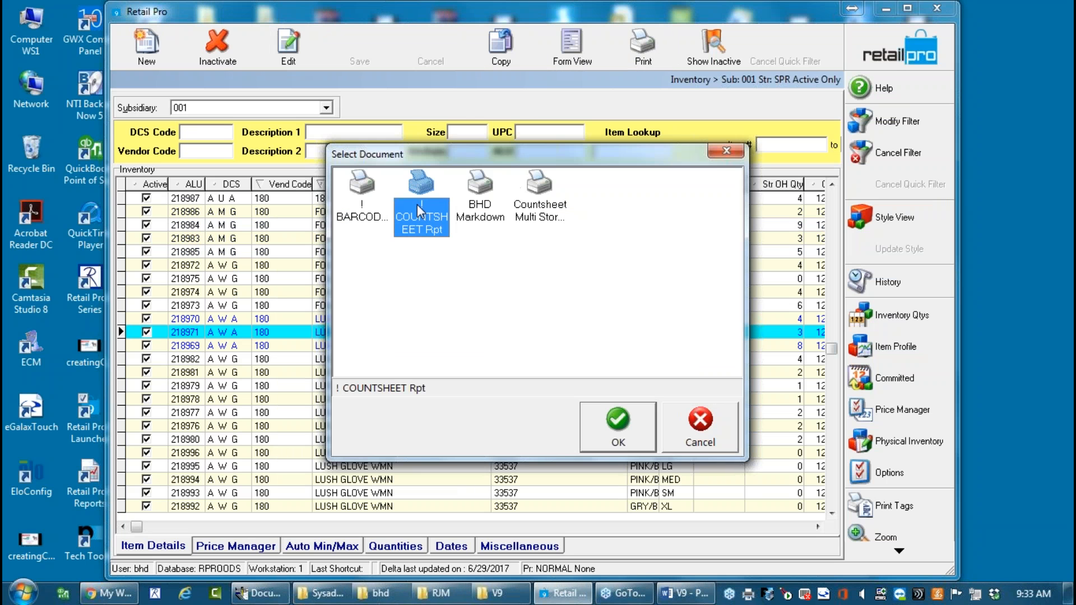
pyautogui.click(619, 426)
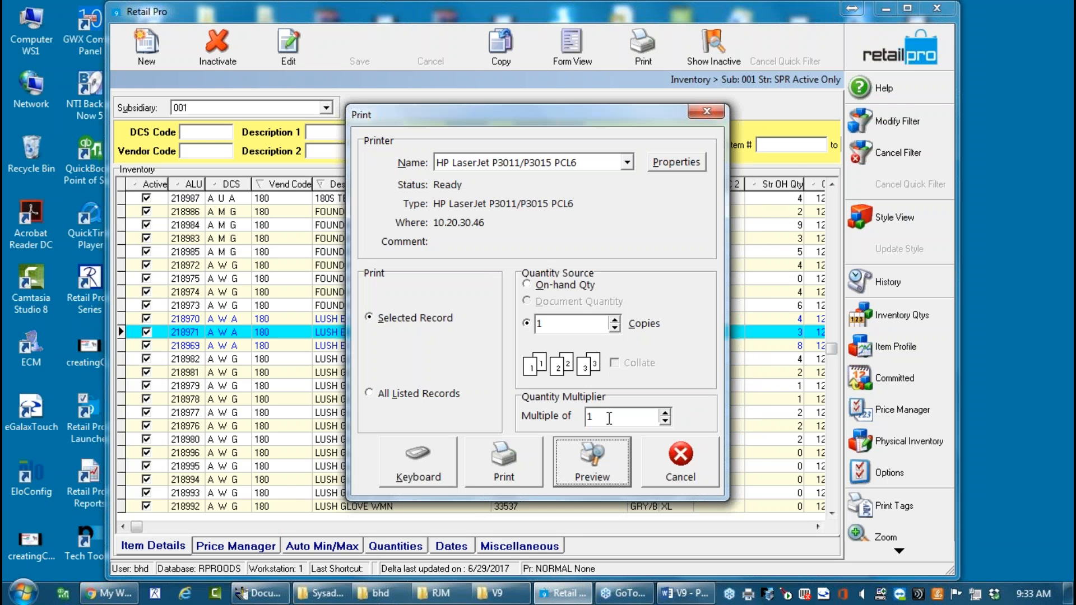
pyautogui.click(363, 391)
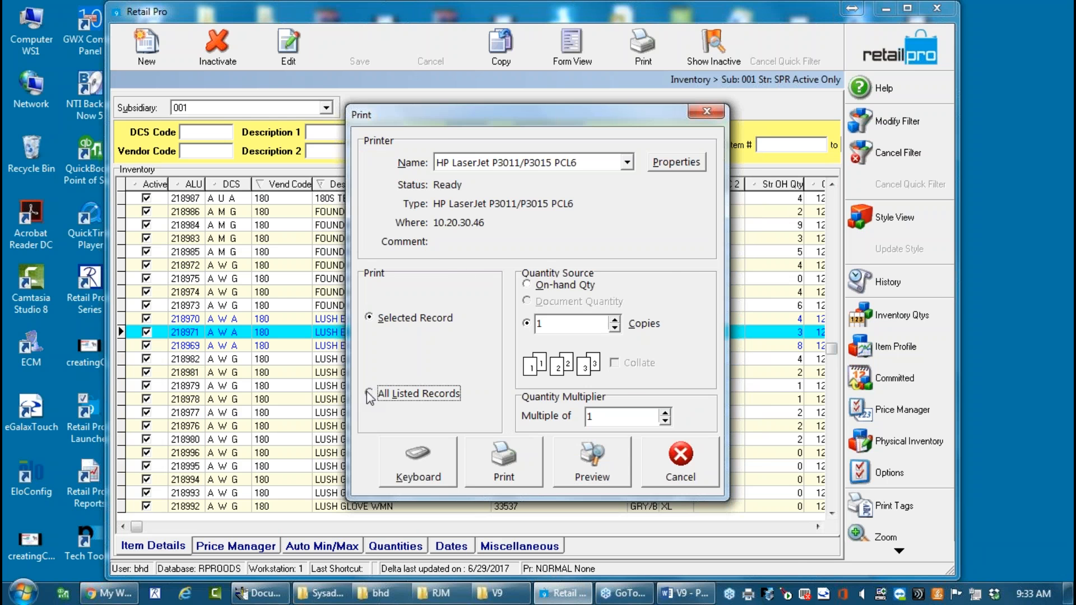
pyautogui.click(583, 461)
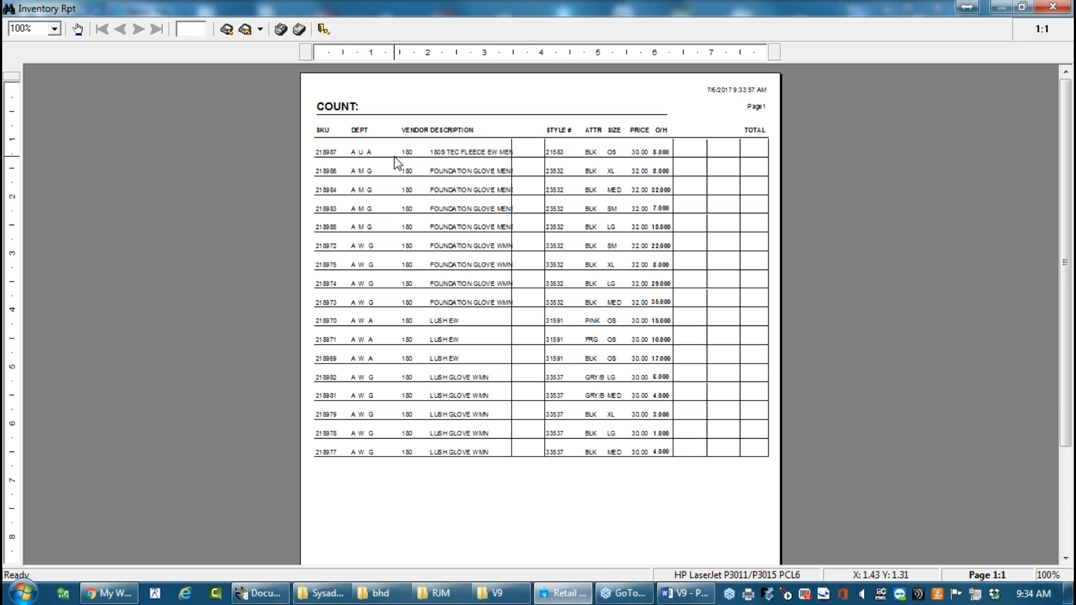
pyautogui.click(322, 30)
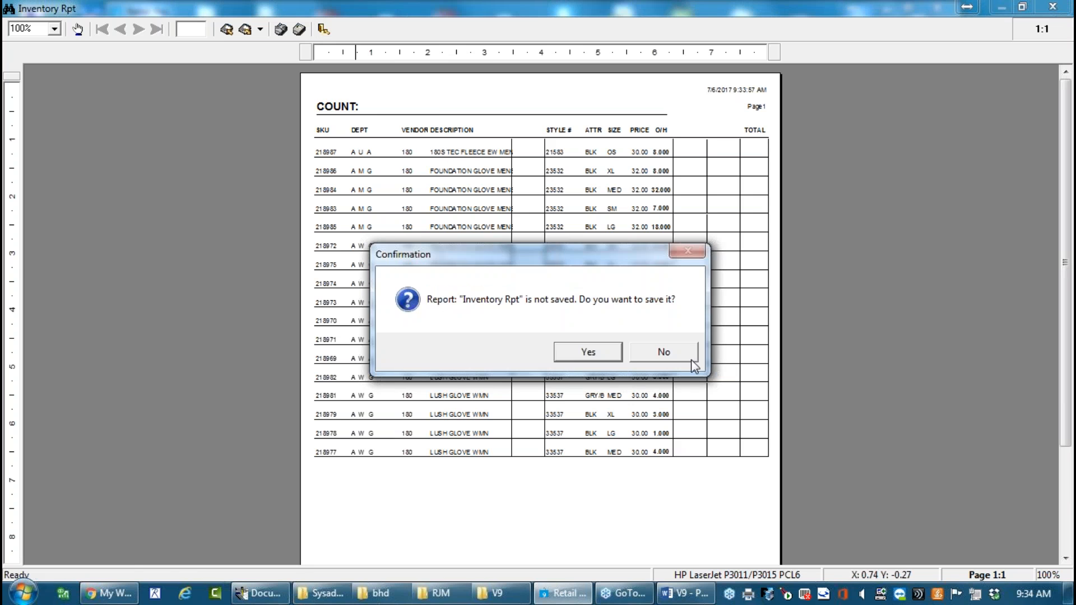
pyautogui.click(688, 351)
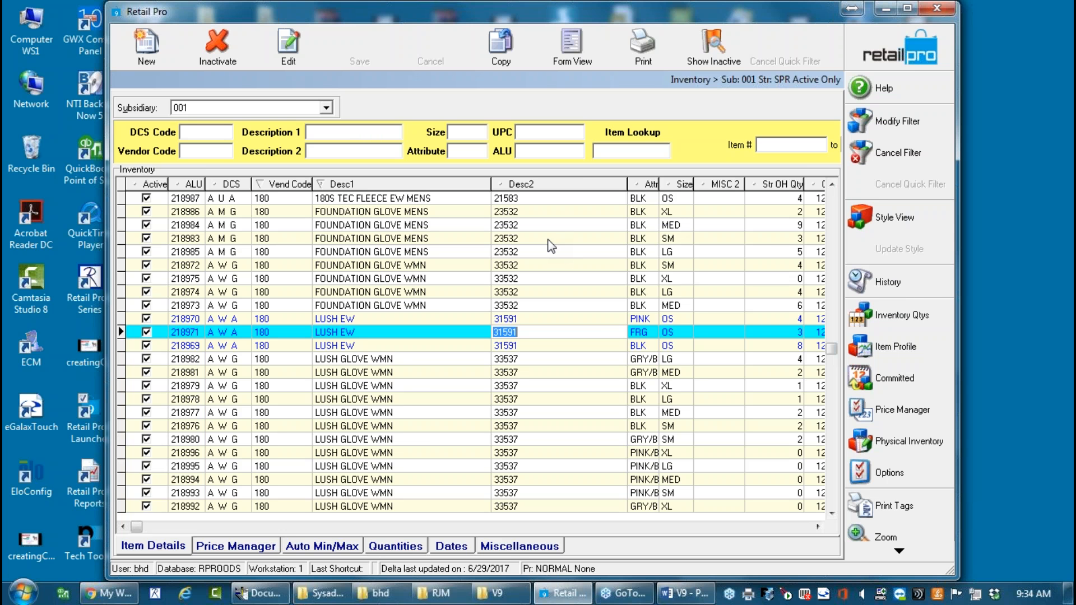
# Leave the inventory list and open the Purchase Orders list from the home screen.
pyautogui.click(906, 45)
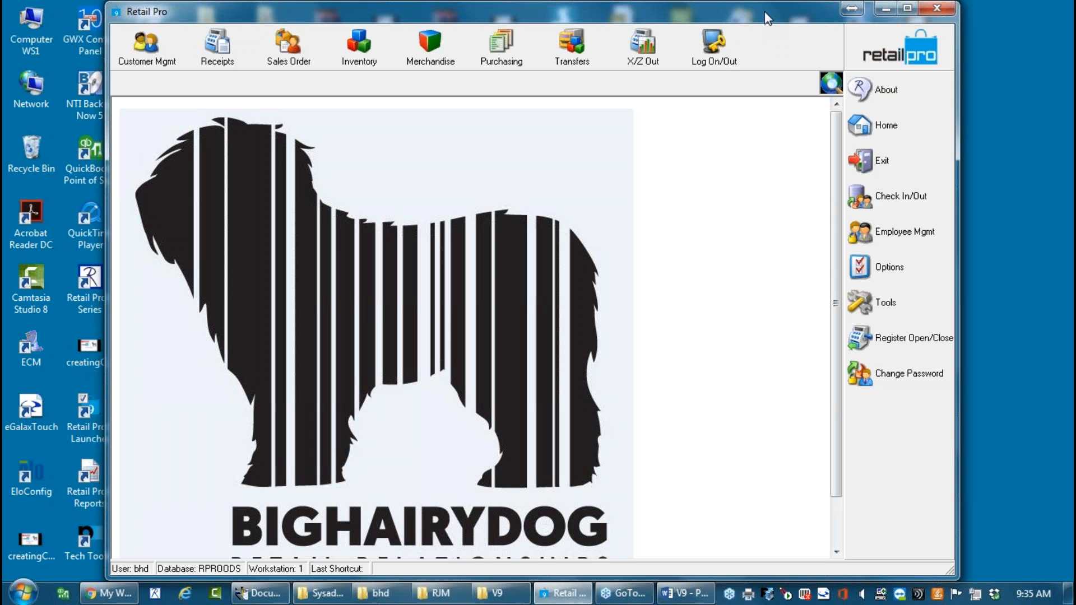
pyautogui.click(502, 48)
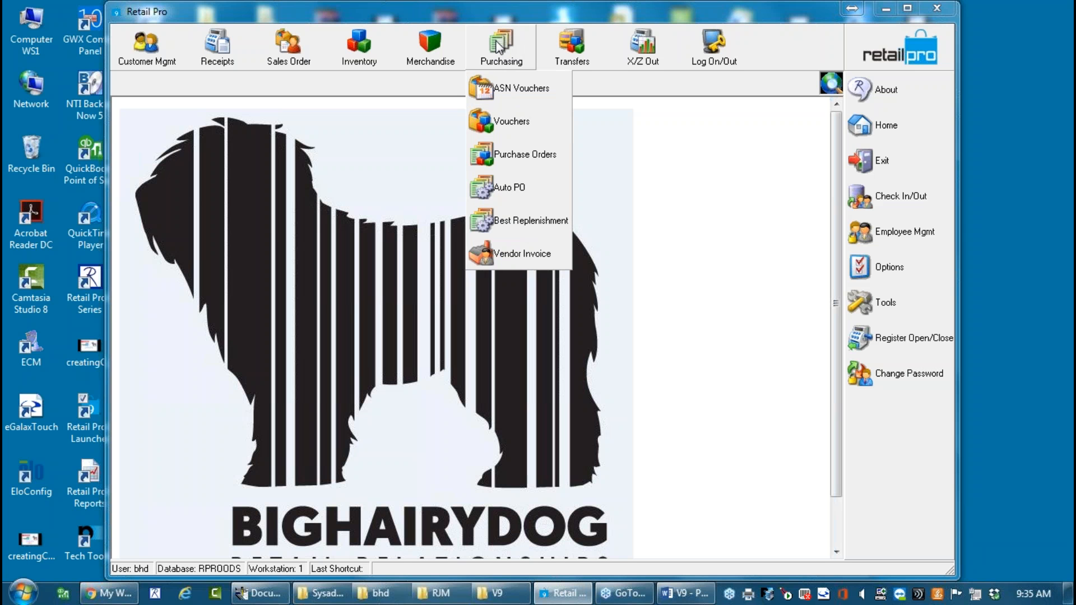
pyautogui.click(527, 160)
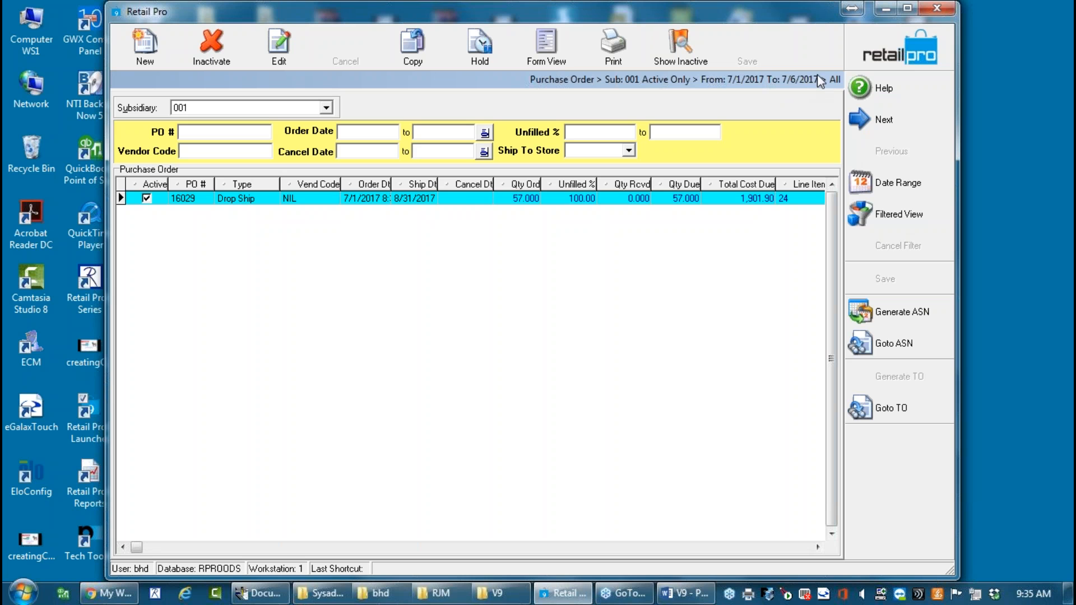
# Remove the date range restriction so that purchase orders from all dates are listed.
pyautogui.click(917, 191)
pyautogui.click(651, 242)
pyautogui.click(504, 345)
pyautogui.click(542, 386)
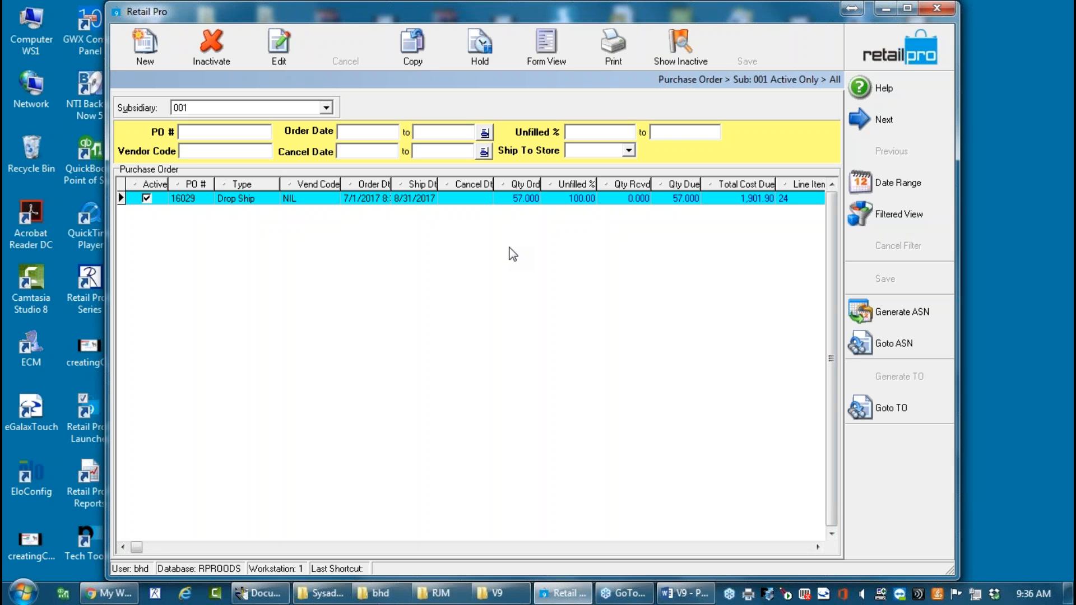
pyautogui.click(1056, 33)
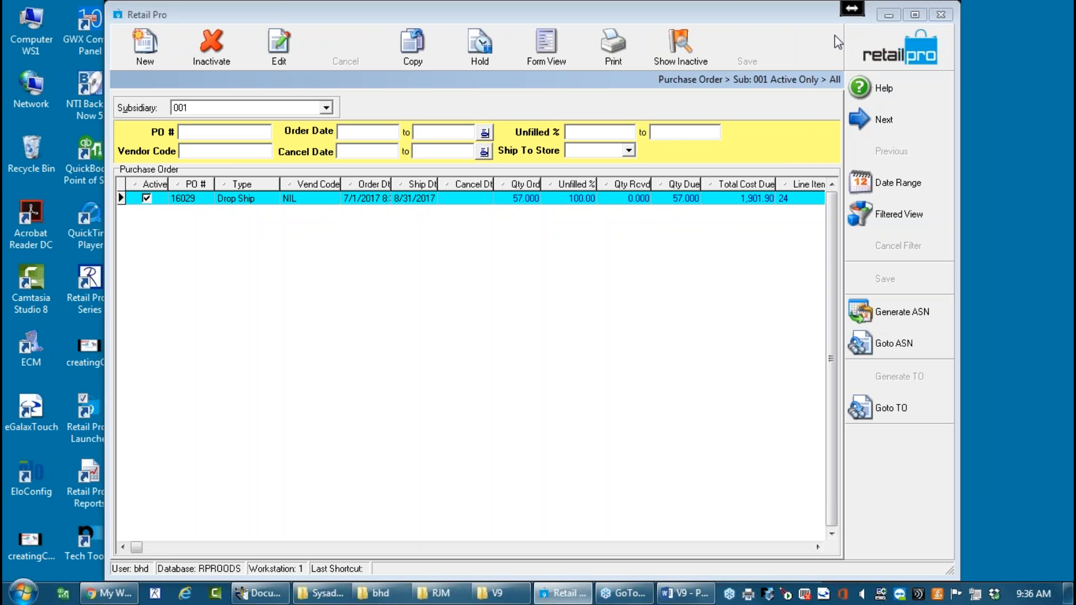
pyautogui.click(830, 56)
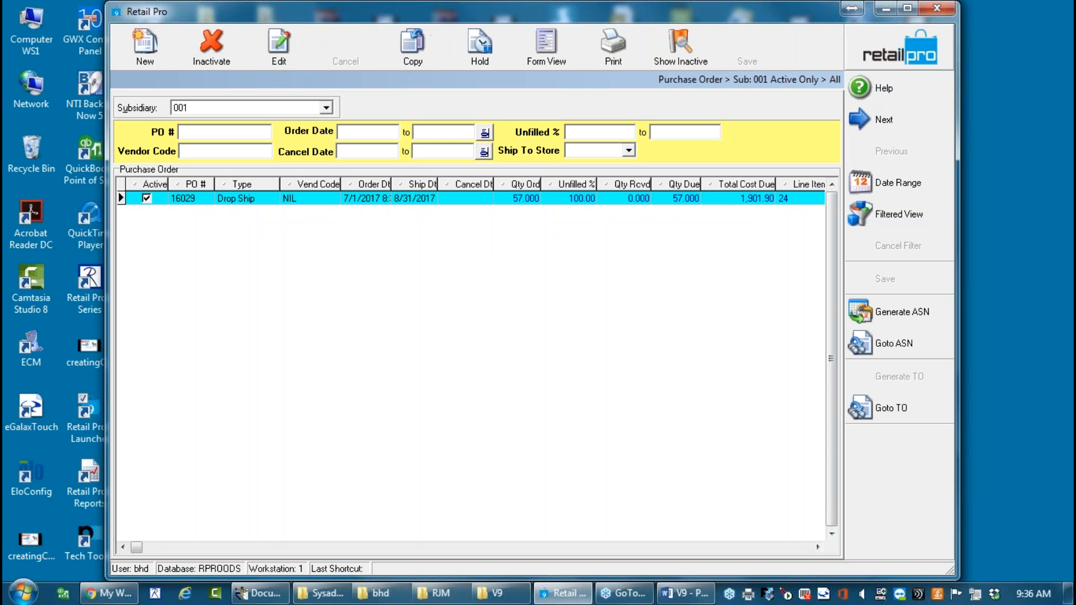
# Start a new purchase order and assign vendor COL (COLUMBIA), finding it in the vendor list by the code "col".
pyautogui.click(145, 48)
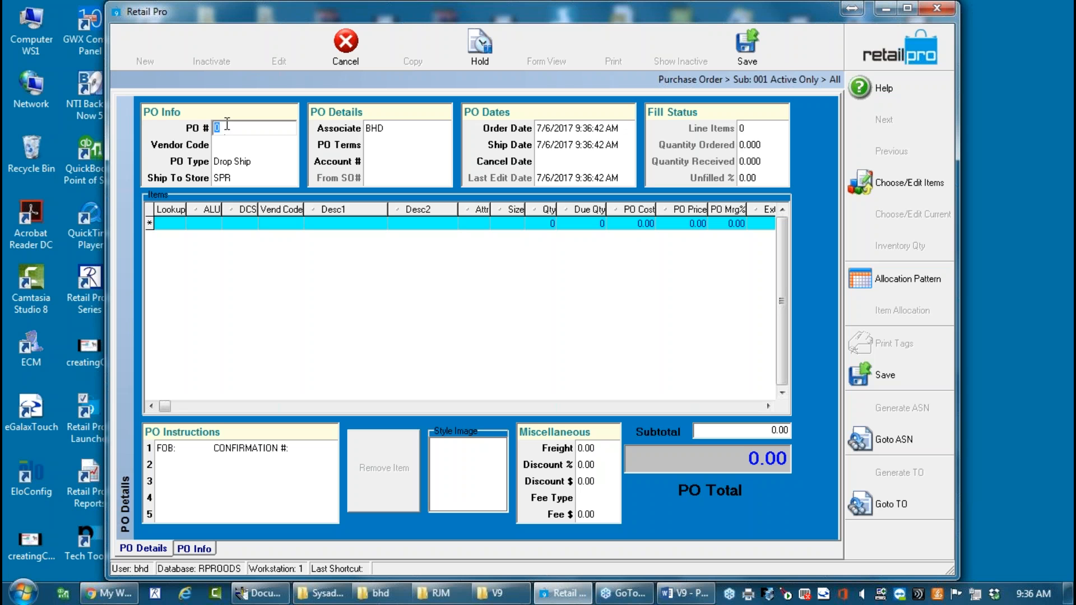
pyautogui.moveTo(229, 130); pyautogui.dragTo(196, 129)
pyautogui.click(217, 145)
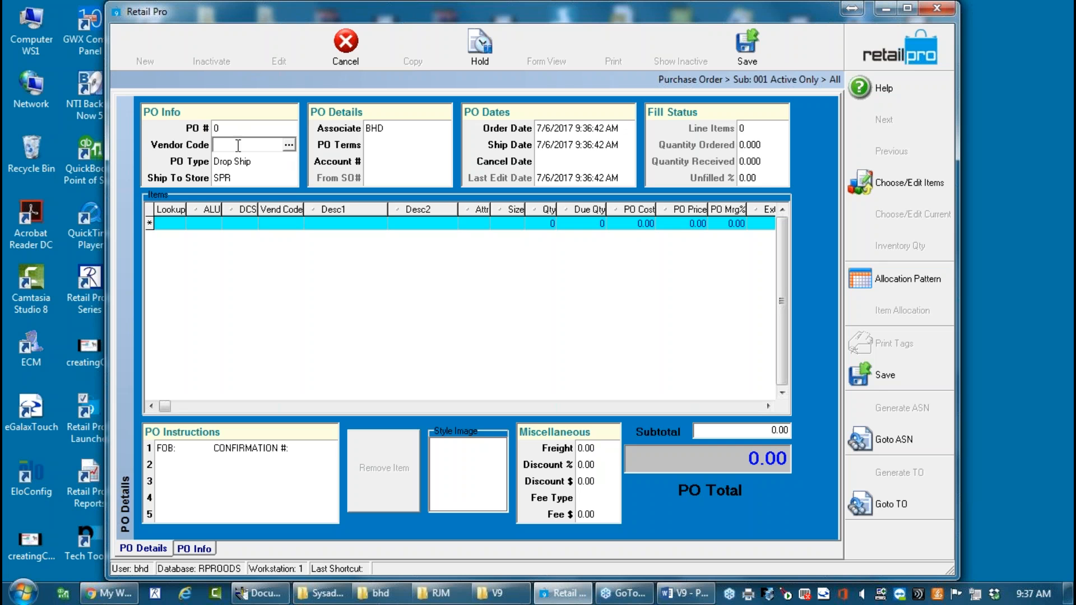
pyautogui.click(288, 144)
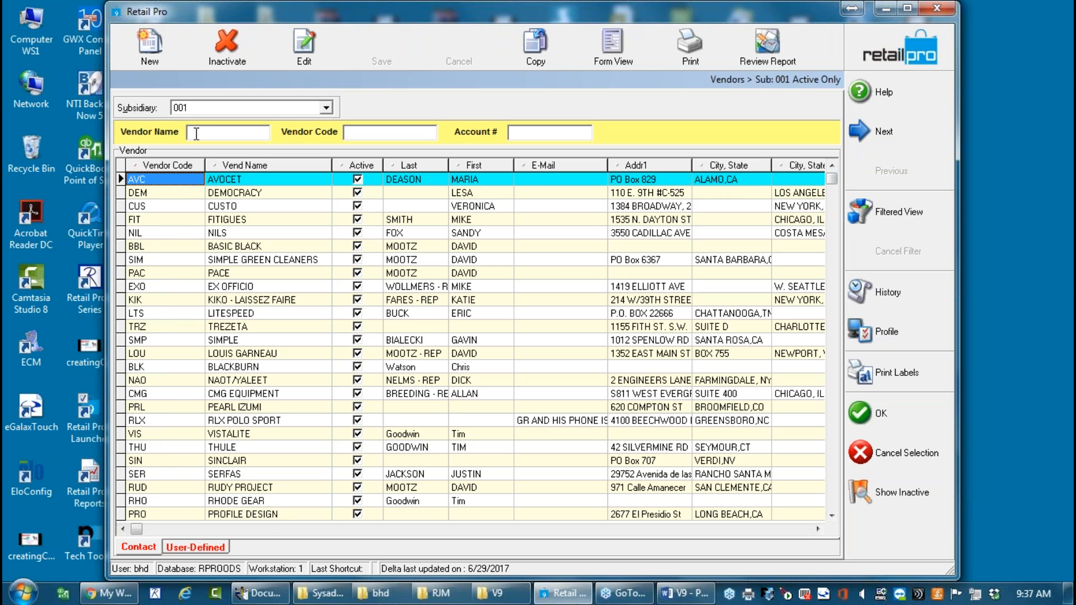
pyautogui.click(365, 131)
pyautogui.write('col')
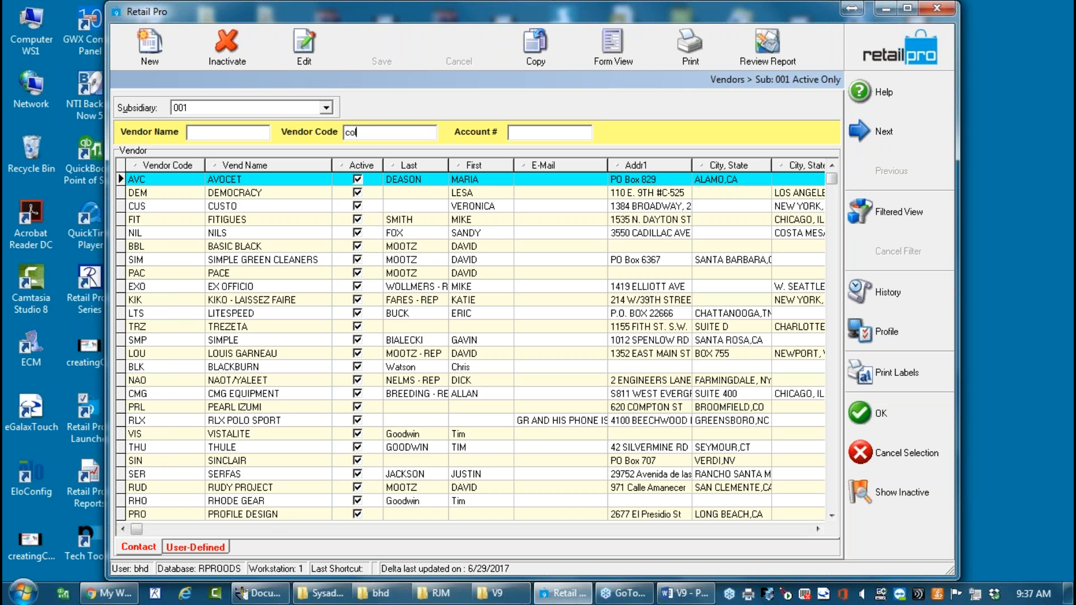
pyautogui.press('Return')
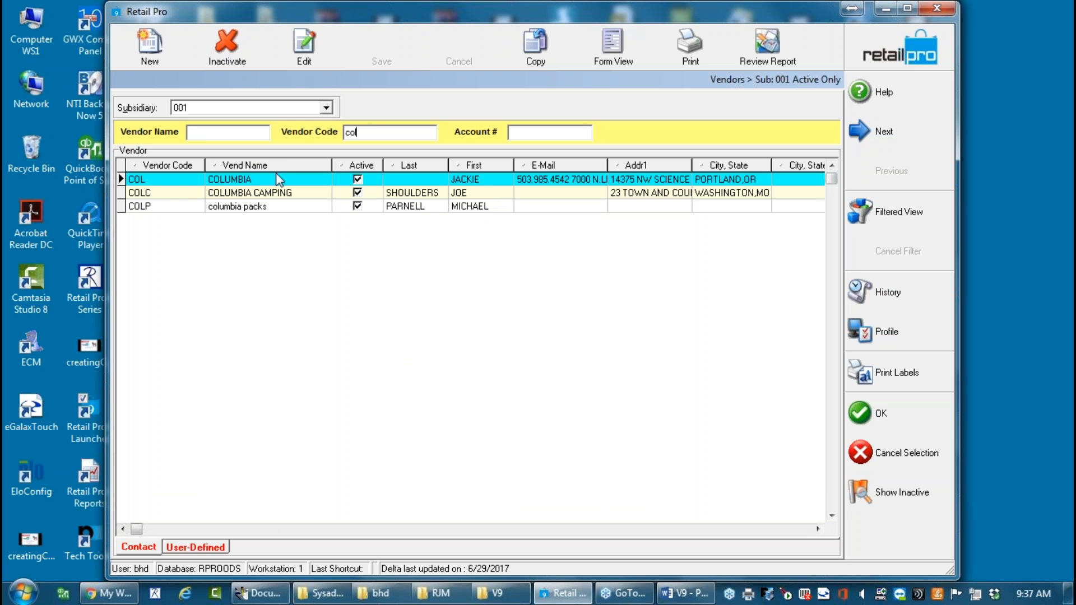
pyautogui.click(147, 179)
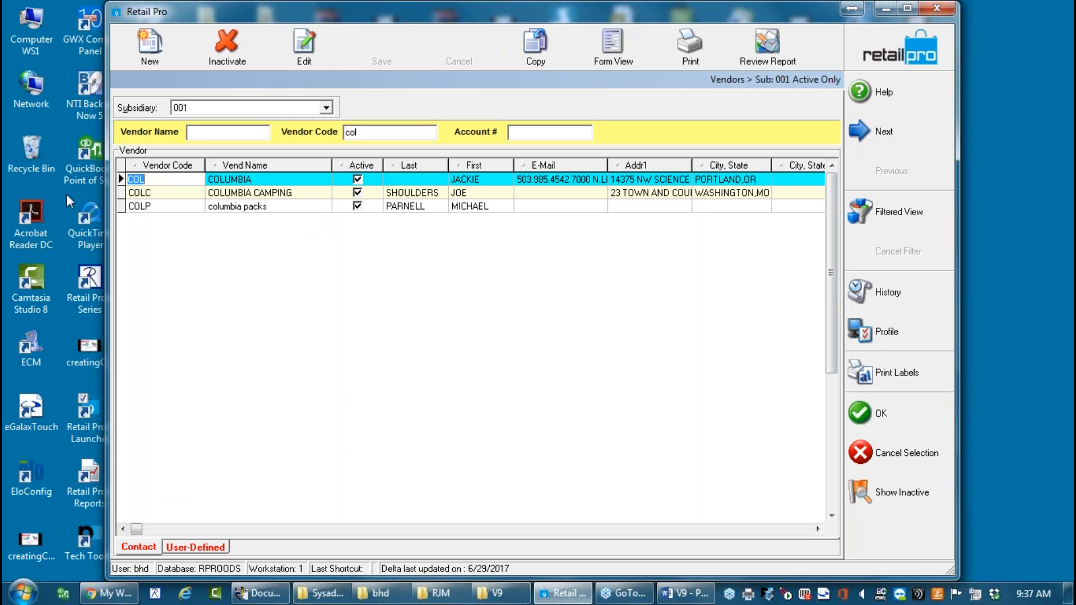
pyautogui.click(890, 423)
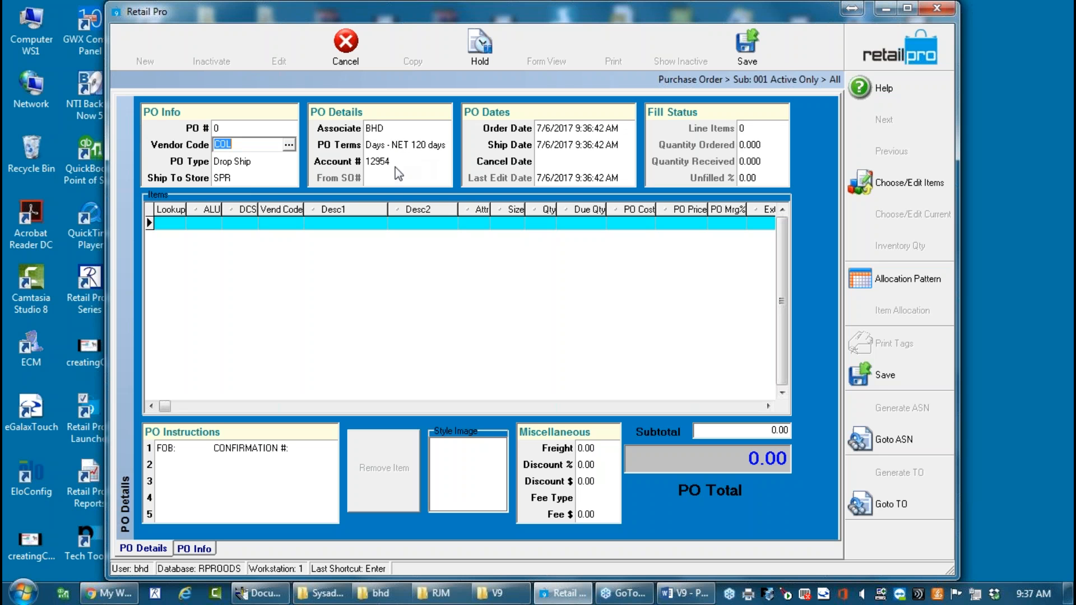
# Go through the order's associate, terms and account fields, and set the ship date to 8/10/2017 with no cancel date.
pyautogui.press('Tab')
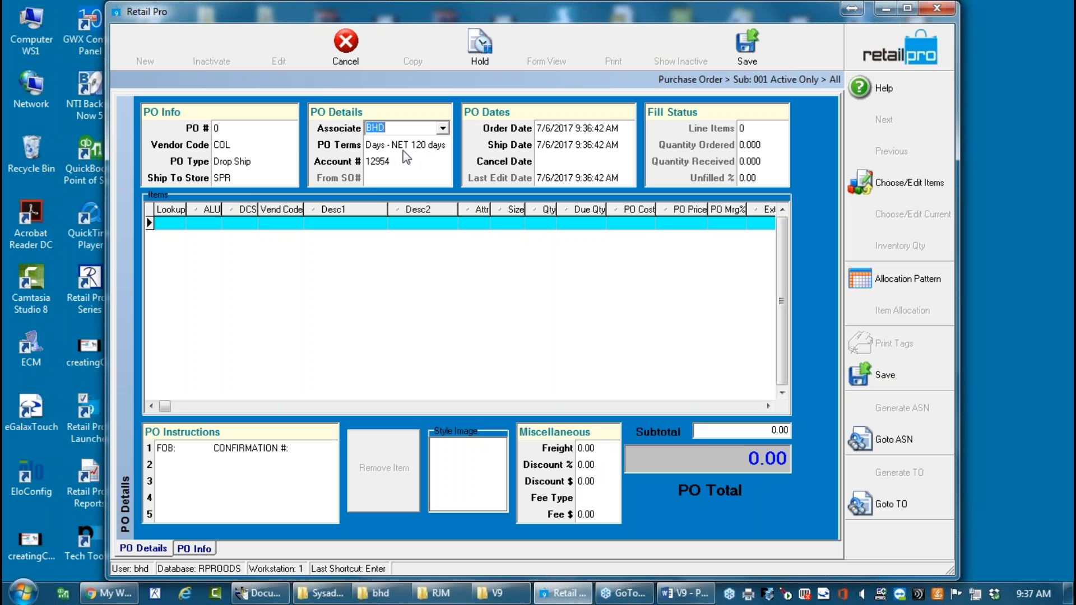
pyautogui.press('Tab')
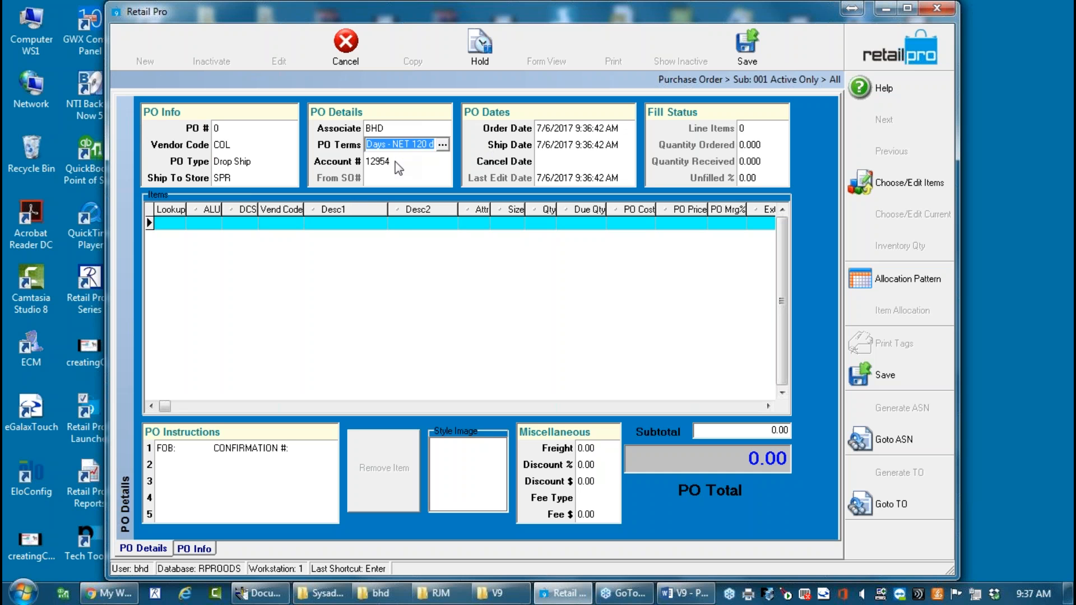
pyautogui.press('Tab')
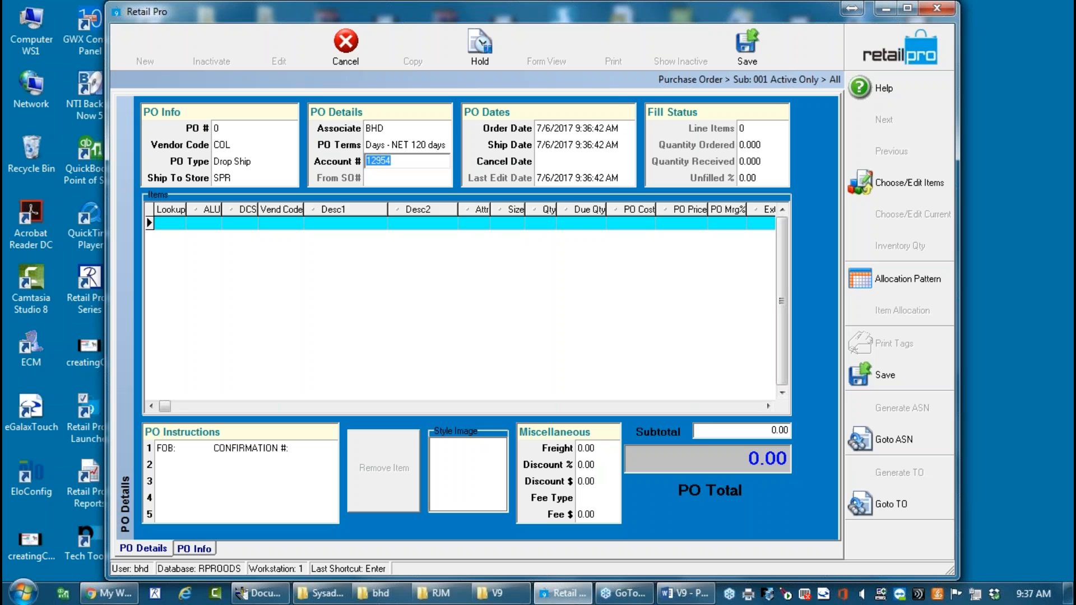
pyautogui.click(560, 131)
pyautogui.click(582, 146)
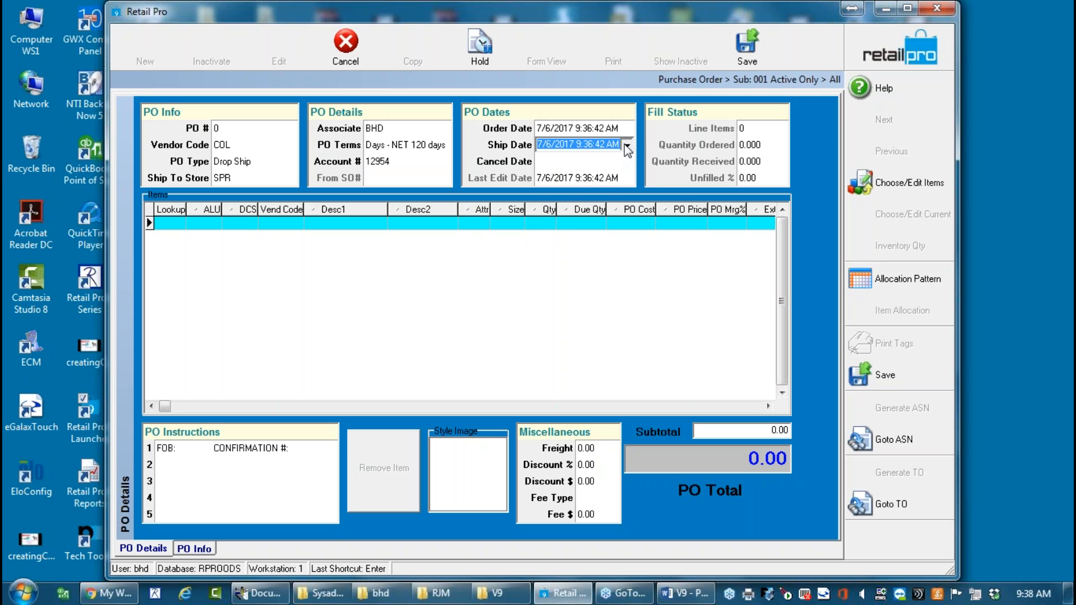
pyautogui.click(626, 146)
pyautogui.click(662, 163)
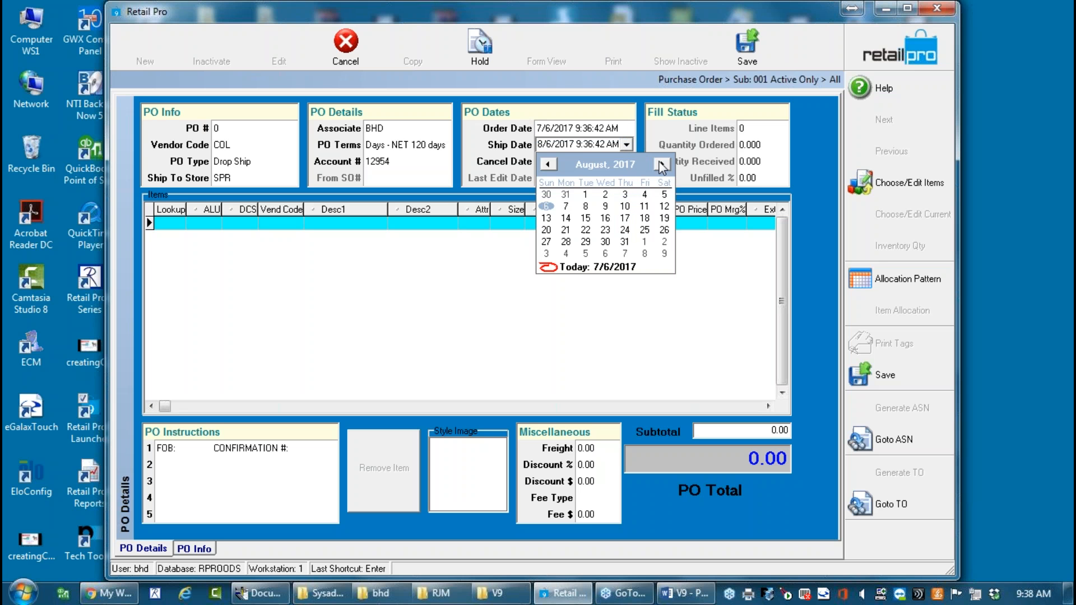
pyautogui.click(625, 207)
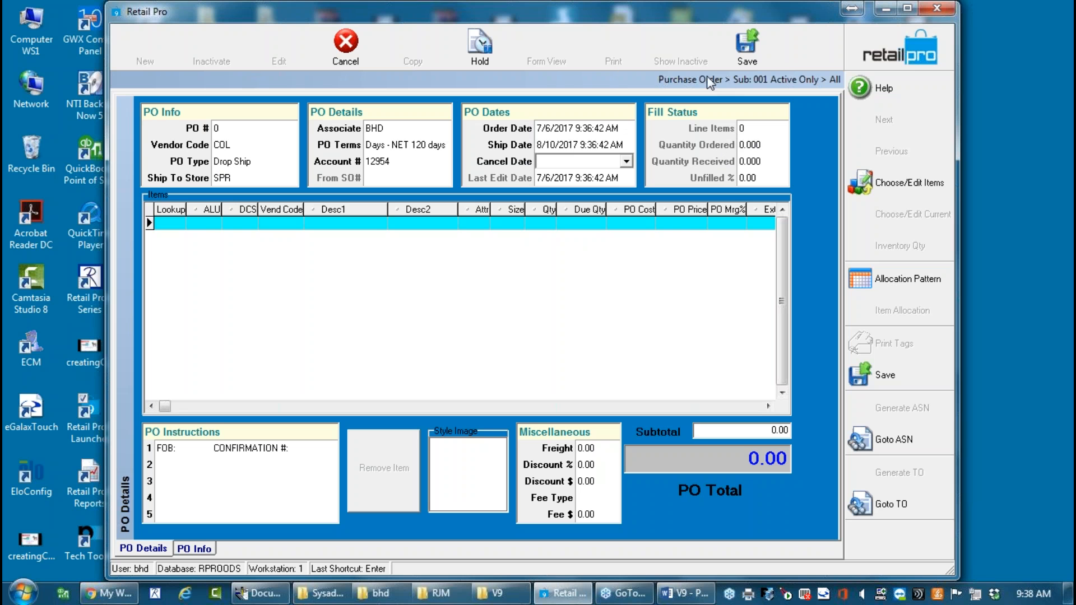
pyautogui.press('Tab')
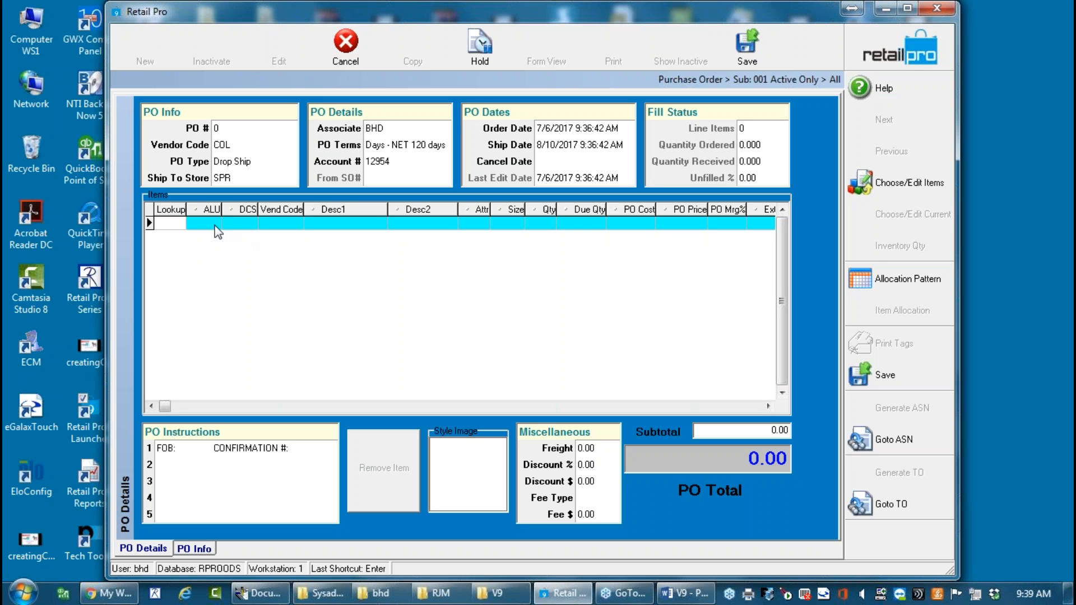
# Open the item selection for the purchase order and move the Str OH Qty column between Doc Qty and Doc Cost.
pyautogui.click(912, 183)
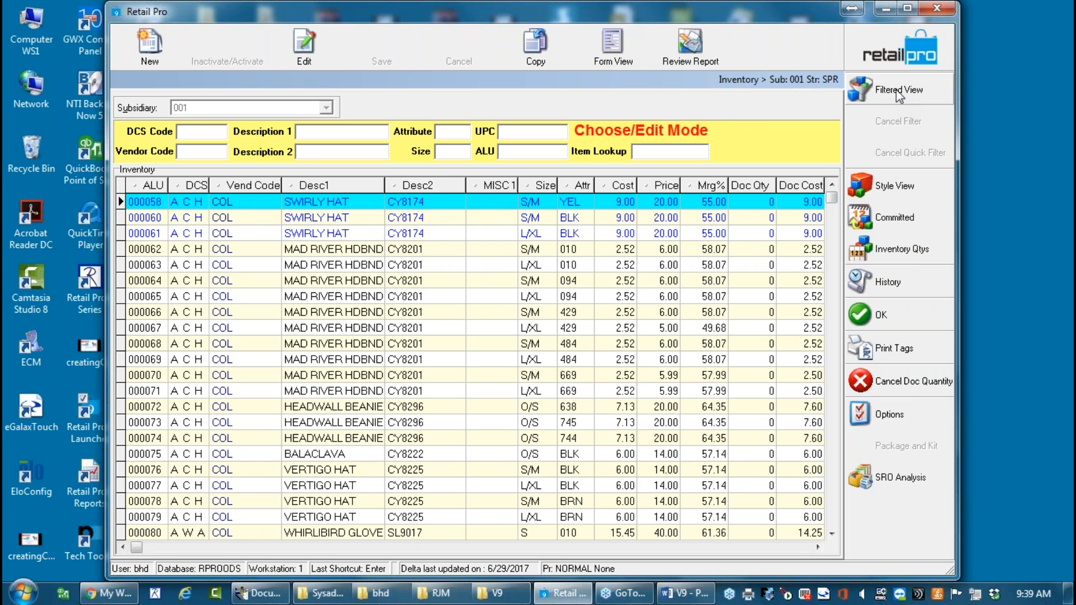
pyautogui.click(818, 546)
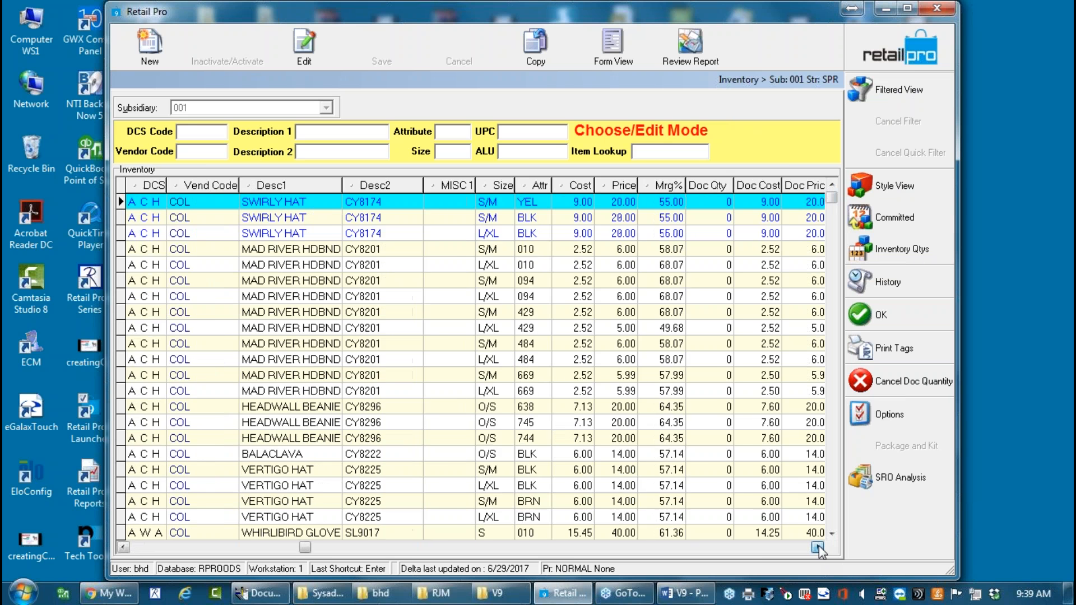
pyautogui.click(818, 547)
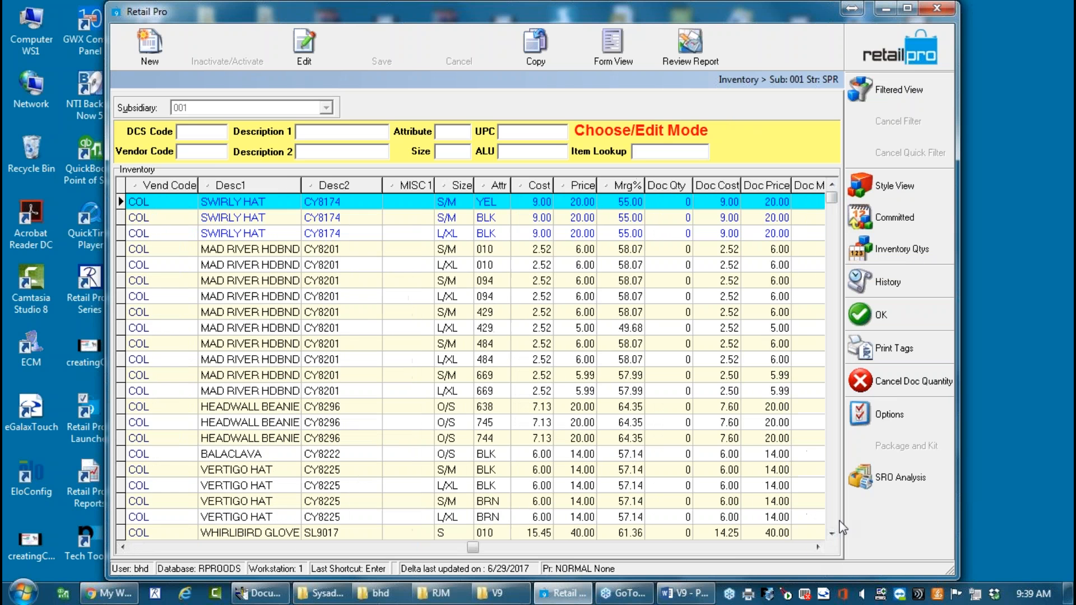
pyautogui.click(818, 546)
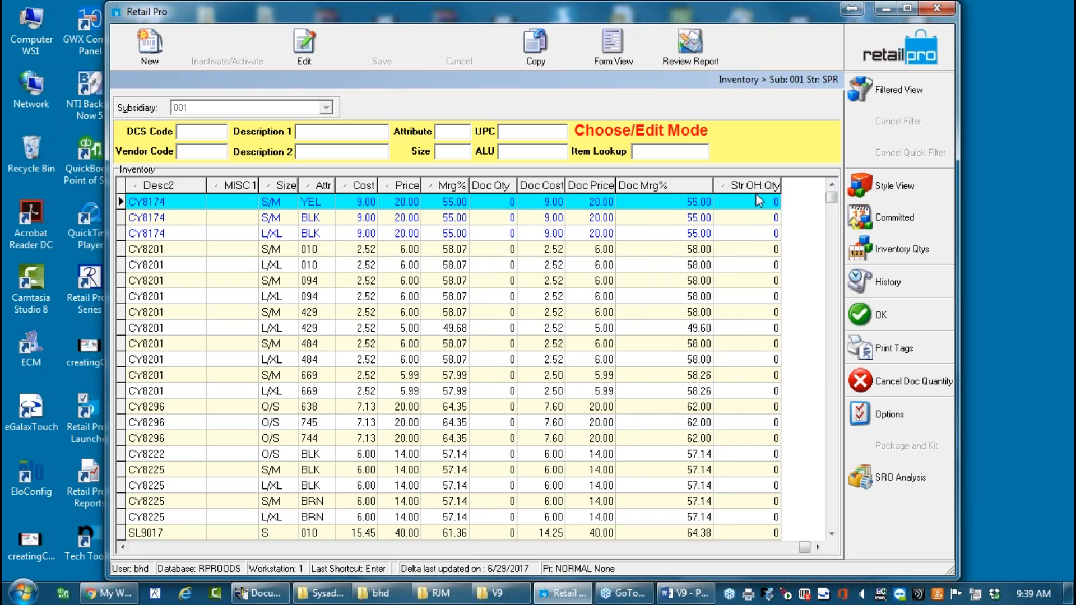
pyautogui.moveTo(771, 182); pyautogui.dragTo(568, 190)
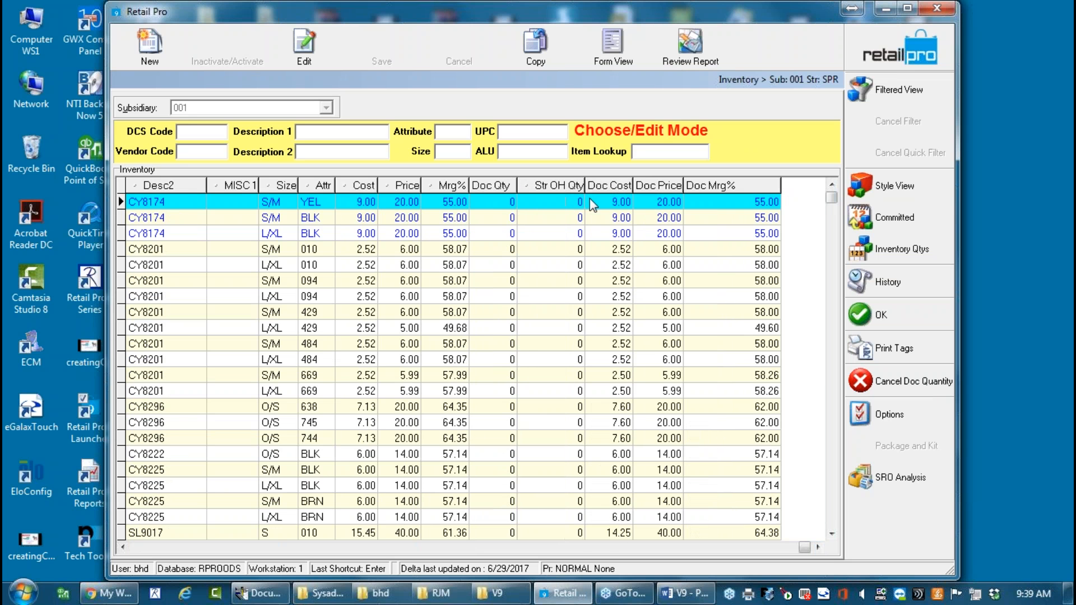
# Clear all existing filter criteria and filter the items to a Company On-Hand Qty of 0 to 0.
pyautogui.click(897, 90)
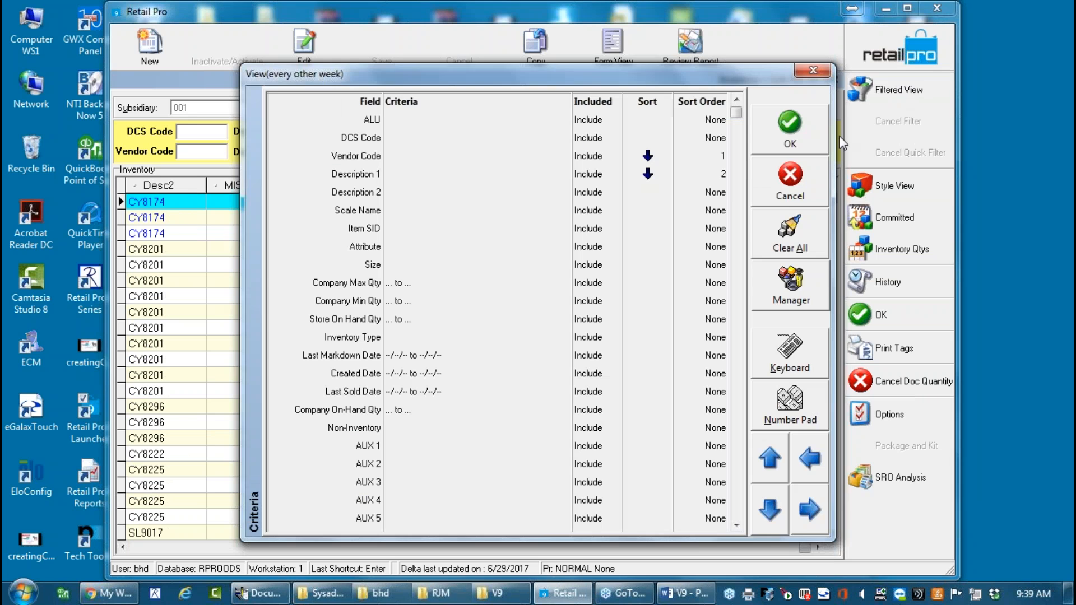
pyautogui.click(796, 232)
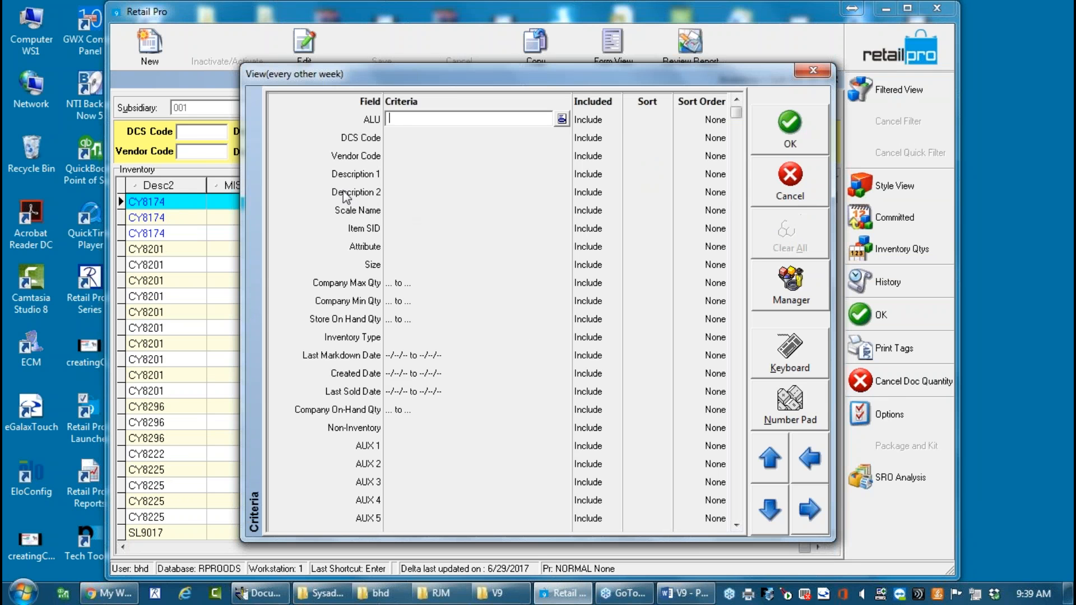
pyautogui.click(390, 412)
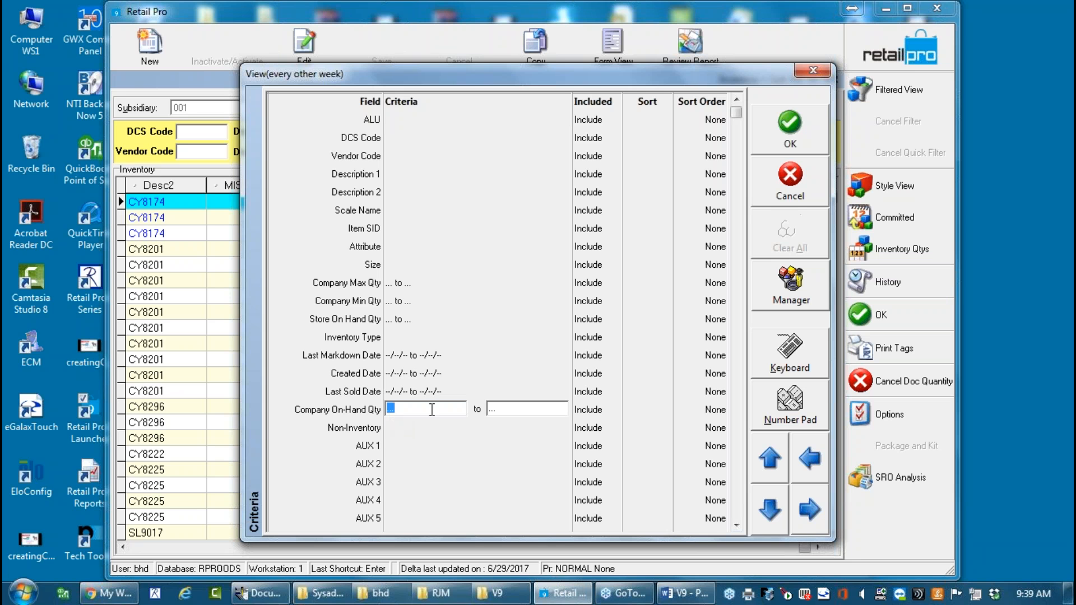
pyautogui.write('0')
pyautogui.press('Tab')
pyautogui.write('0')
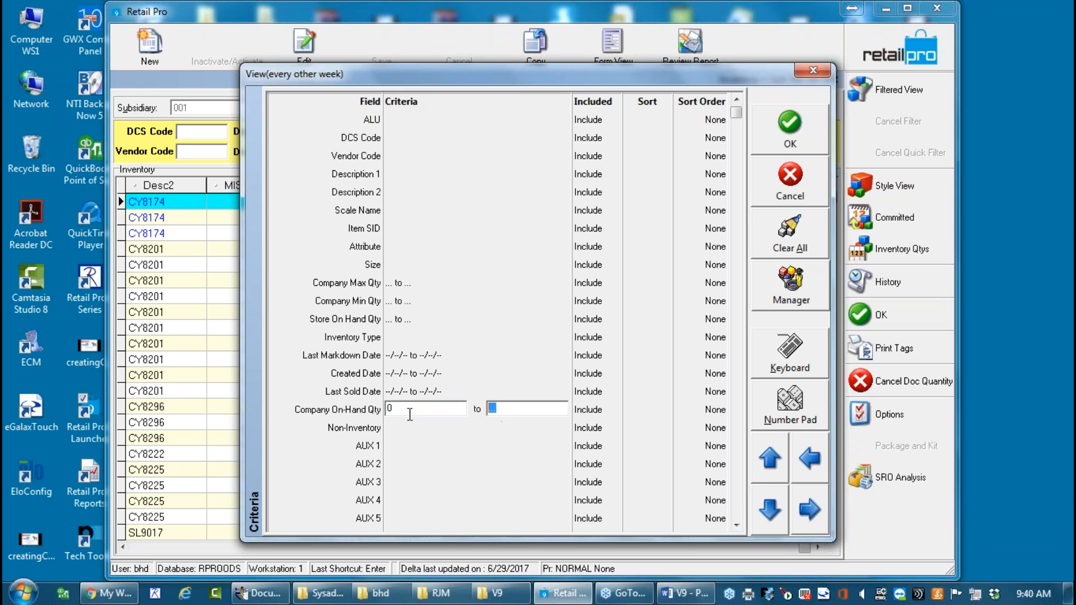
pyautogui.click(610, 412)
pyautogui.click(592, 437)
pyautogui.click(798, 132)
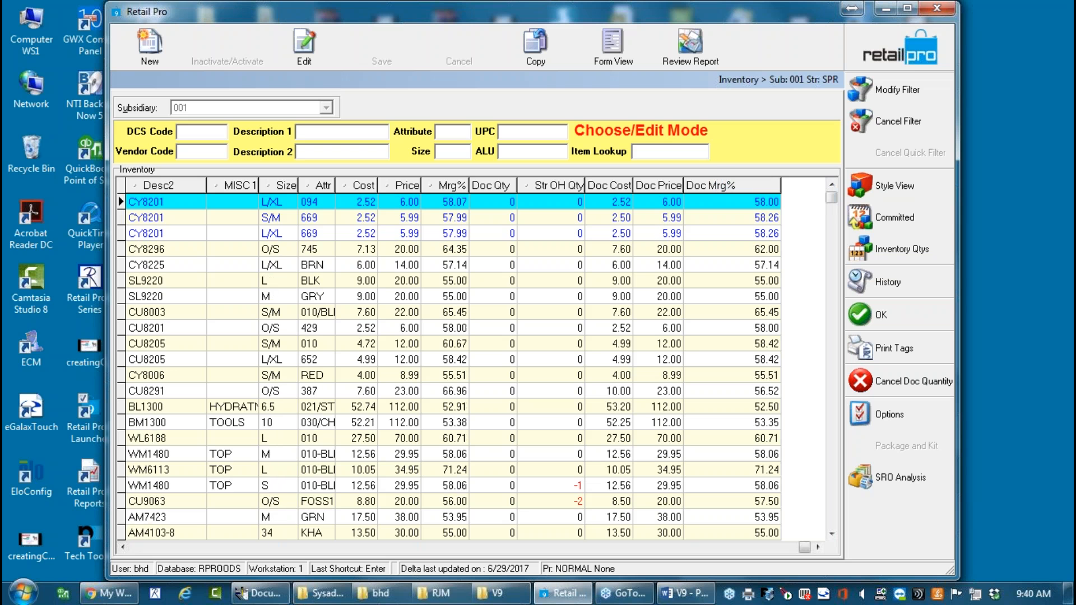
pyautogui.click(546, 193)
pyautogui.click(569, 332)
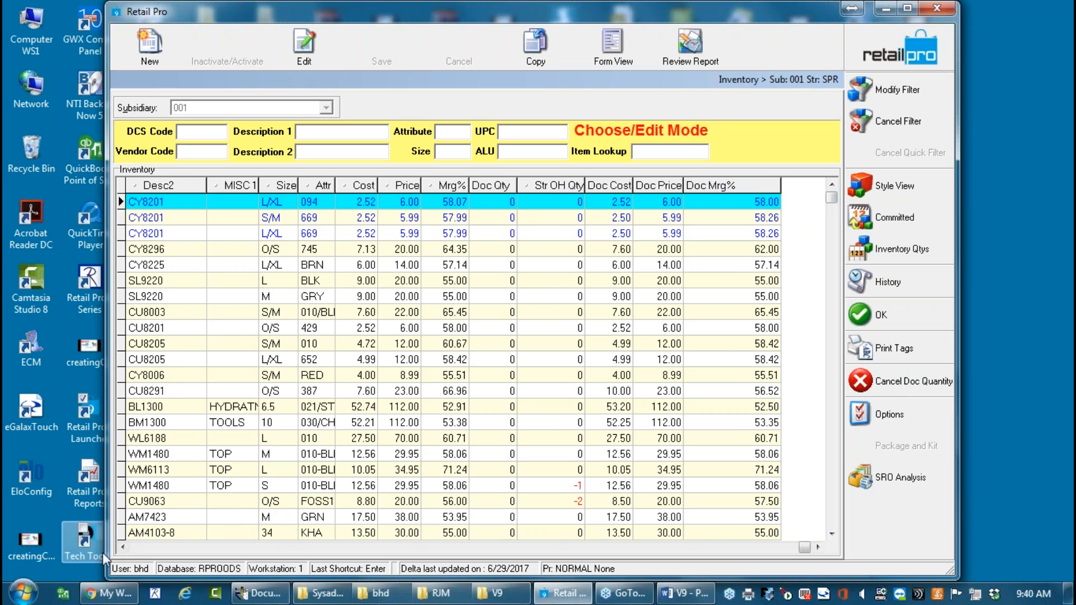
# Set Doc Qty to 2 for HEADWALL BEANIE, 3 for VERTIGO HAT, and 1 each for the medium GRY and large BLK WINTERTRNER gloves.
pyautogui.click(122, 547)
pyautogui.click(122, 547)
pyautogui.click(122, 546)
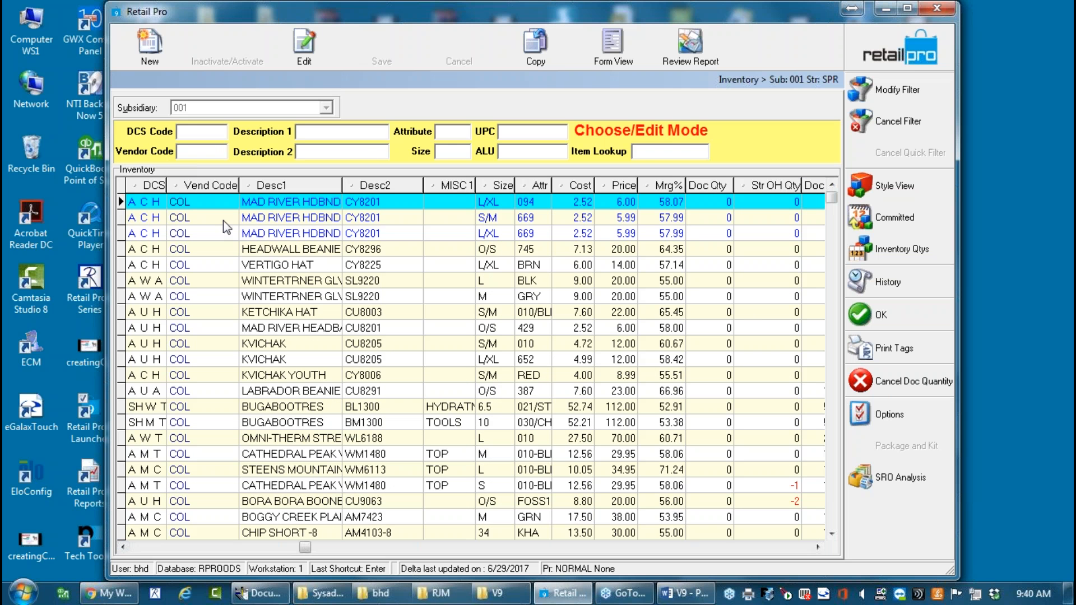
pyautogui.click(718, 247)
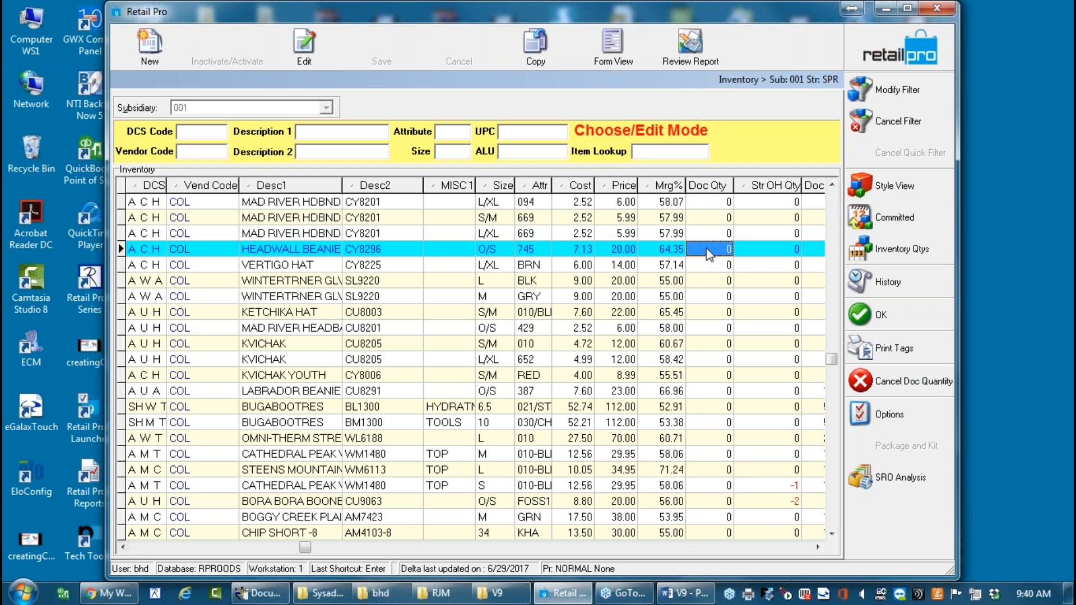
pyautogui.write('2')
pyautogui.click(708, 266)
pyautogui.write('3')
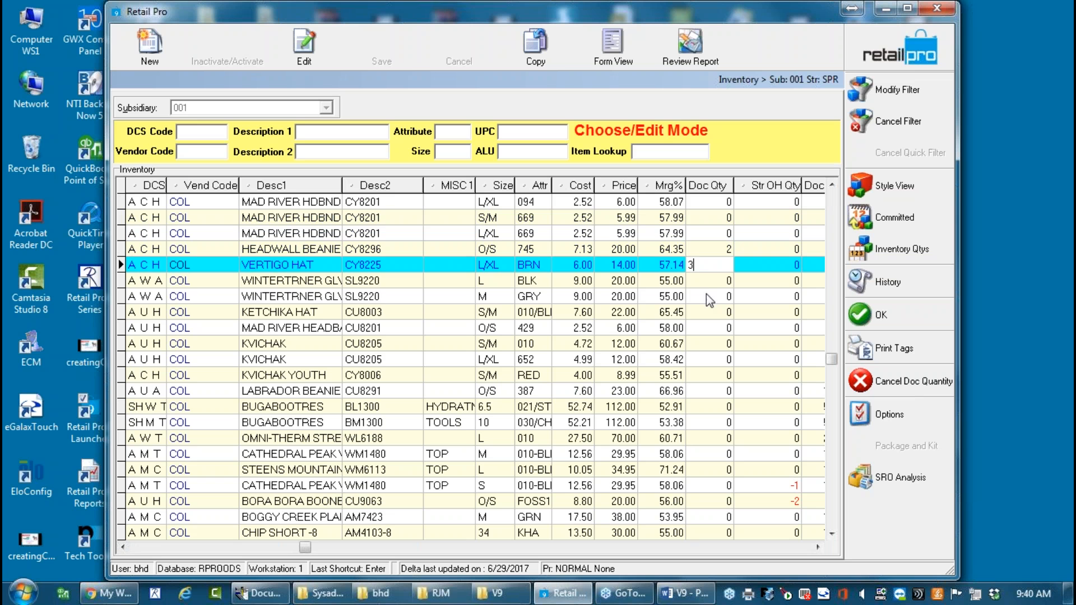
pyautogui.click(706, 294)
pyautogui.write('1')
pyautogui.click(707, 280)
pyautogui.write('1')
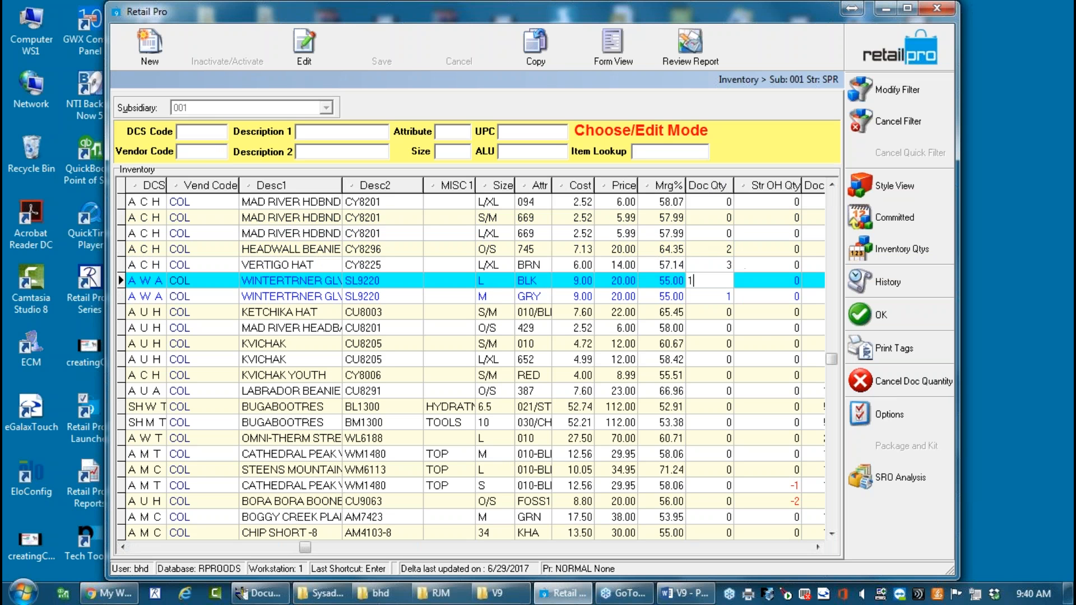
# Accept the entered quantities into the purchase order and go through the lines' quantity, PO cost and PO price.
pyautogui.click(861, 317)
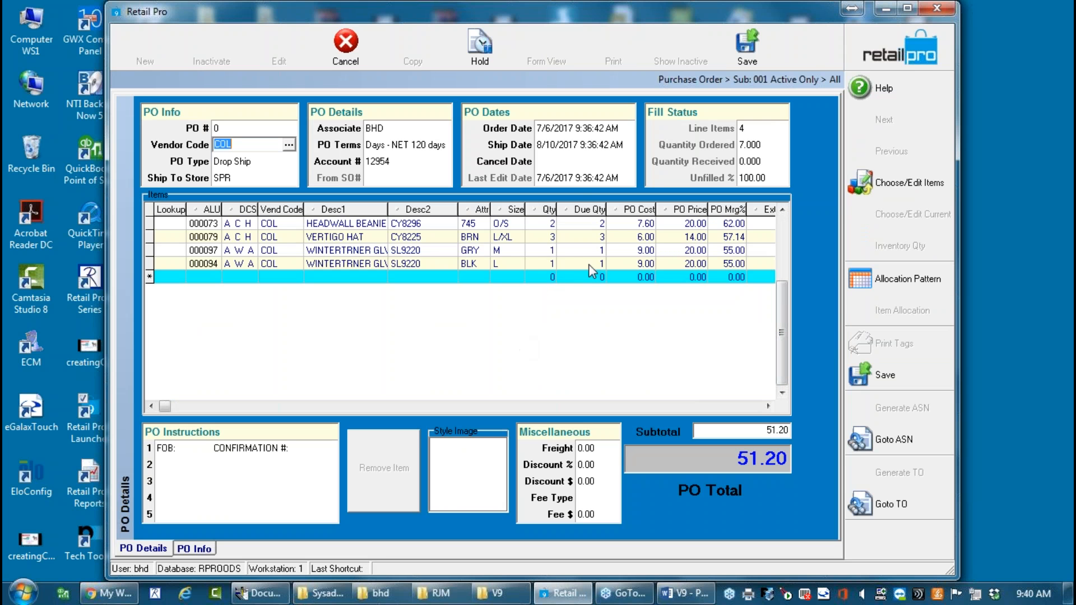
pyautogui.click(538, 250)
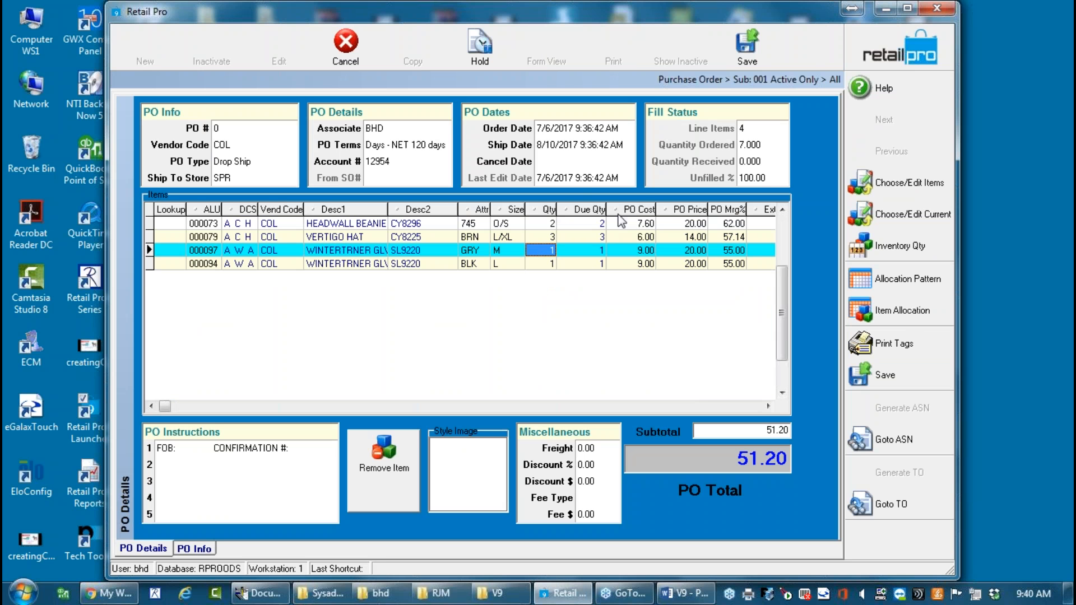
pyautogui.click(630, 224)
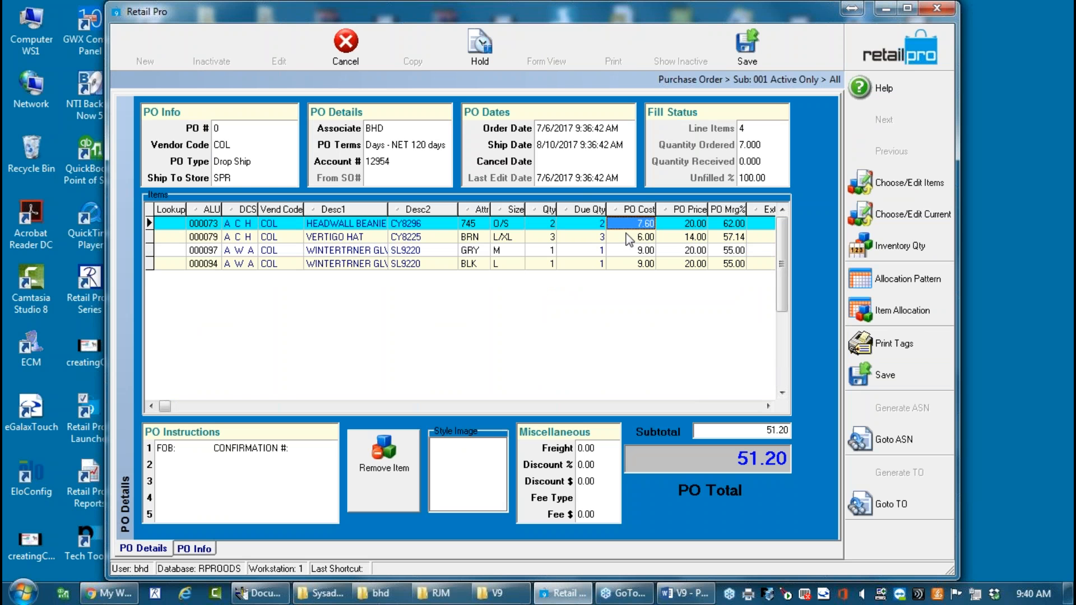
pyautogui.click(685, 223)
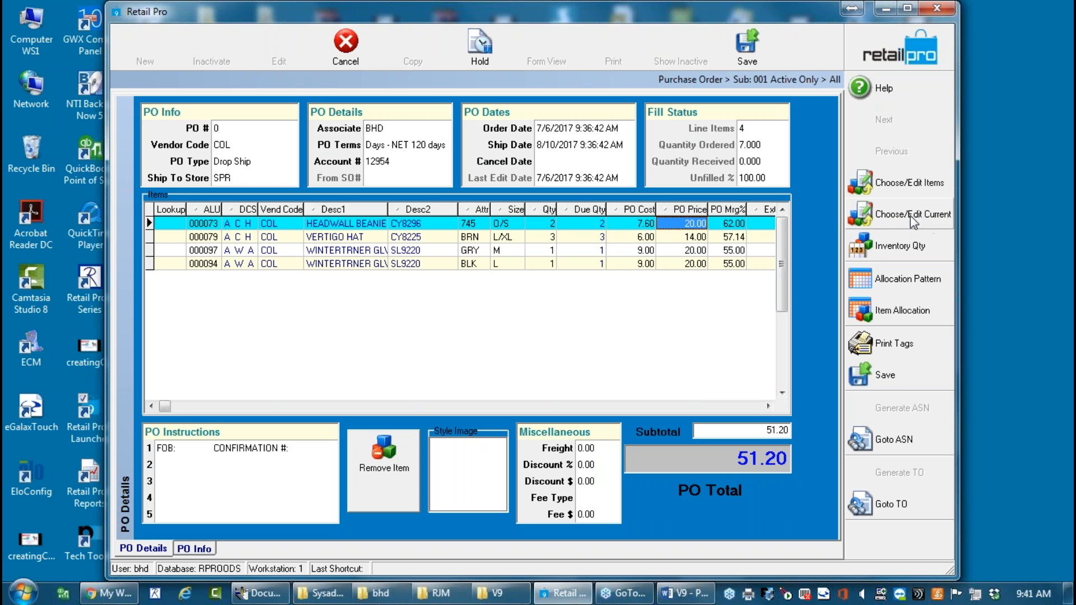
# Open only the HEADWALL BEANIE line's item, compare its inventory cost and price with its document cost and price, and return to the order.
pyautogui.click(927, 218)
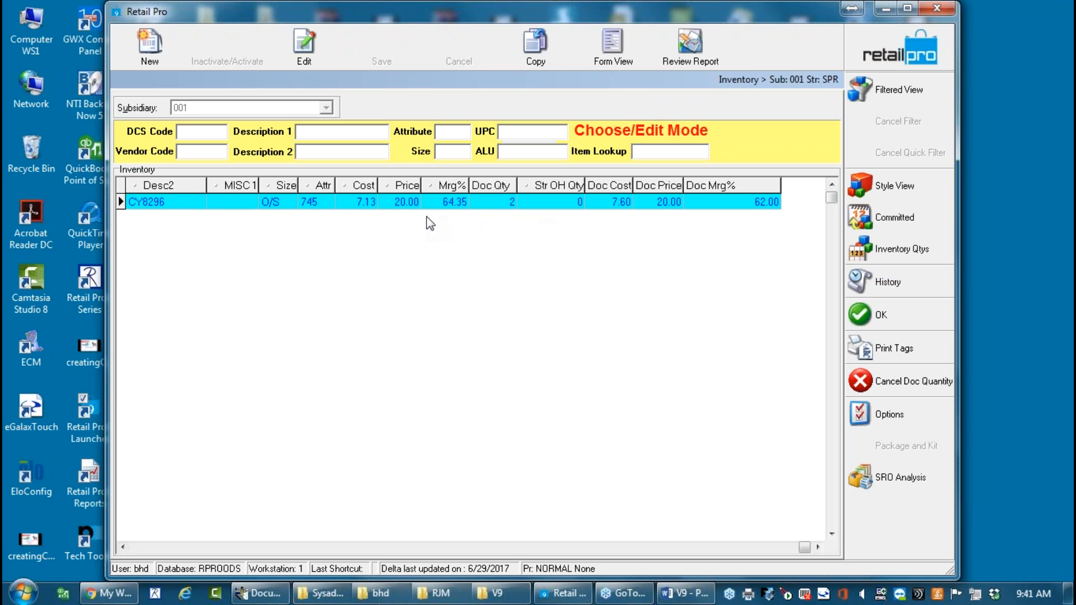
pyautogui.click(346, 204)
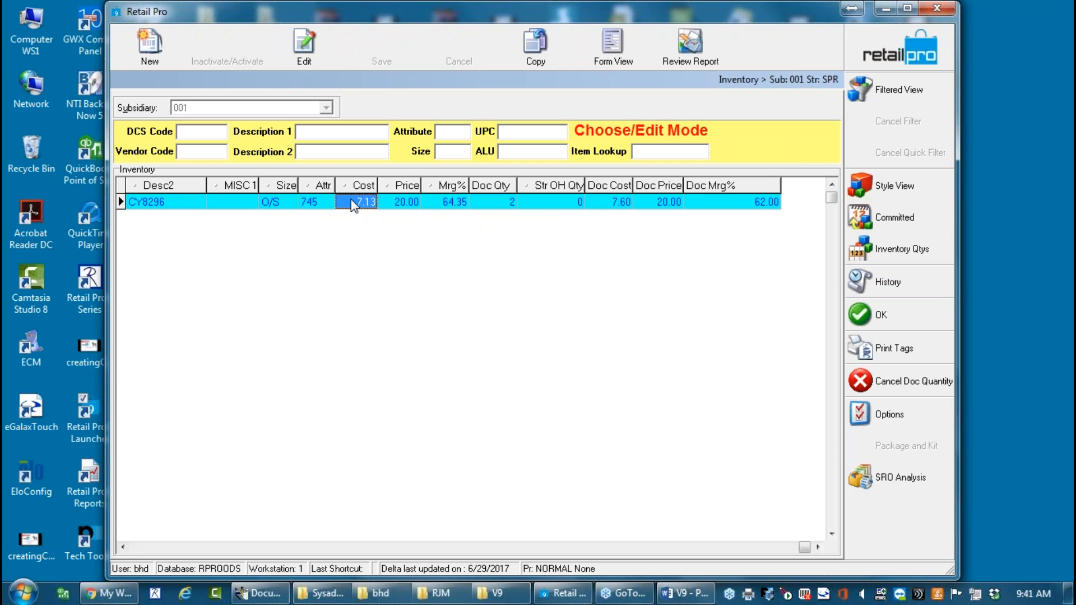
pyautogui.click(399, 200)
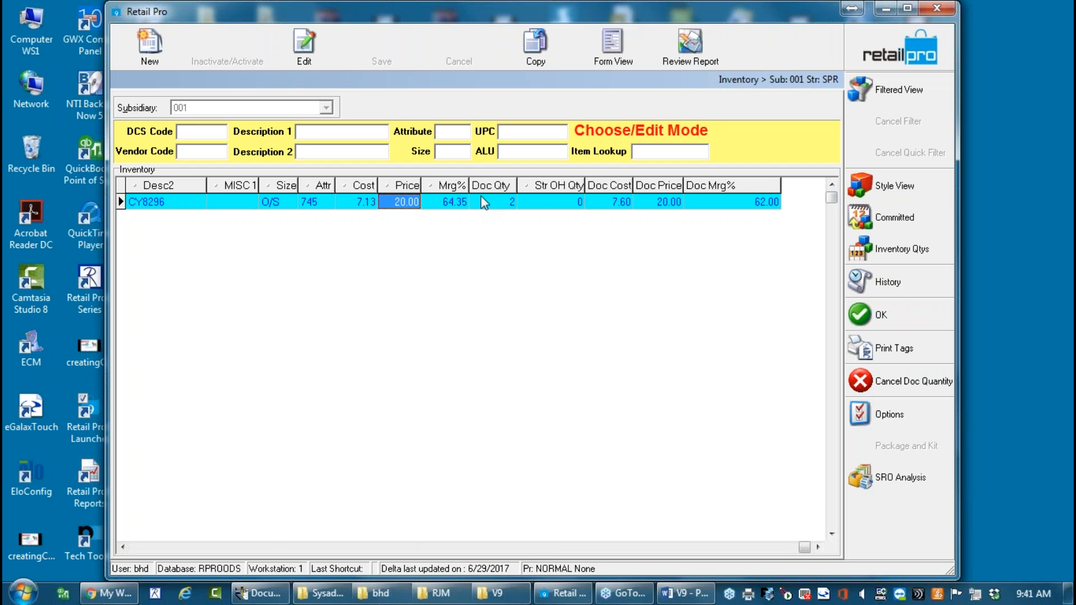
pyautogui.click(605, 204)
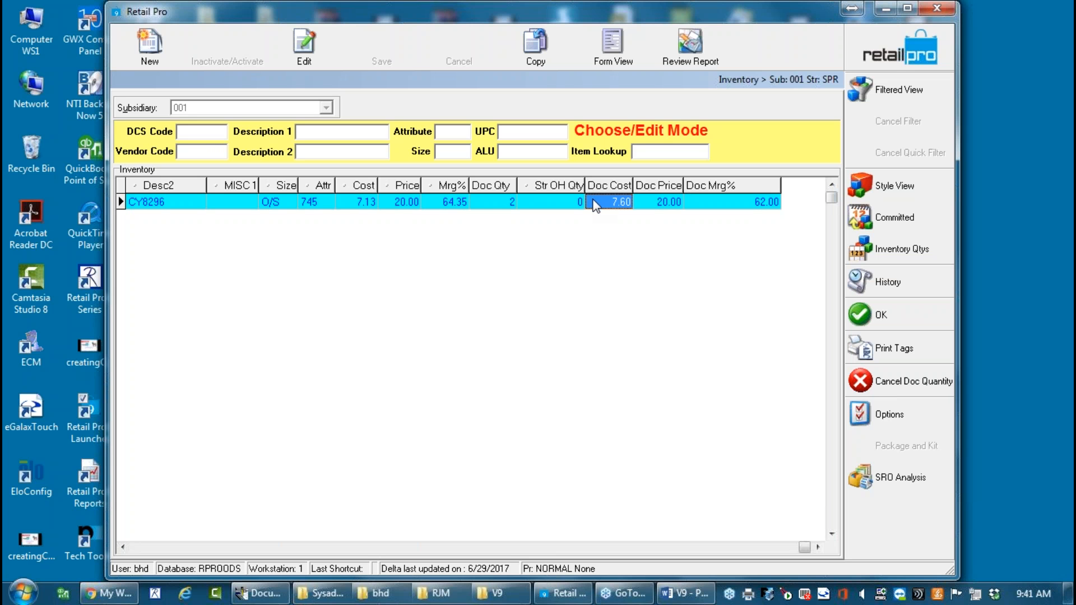
pyautogui.click(651, 203)
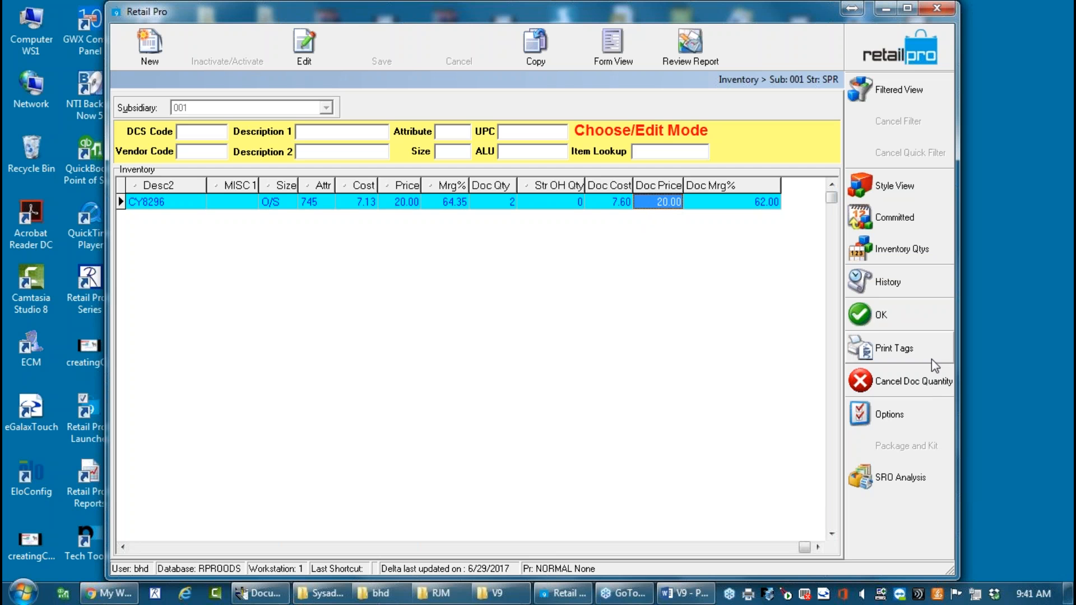
pyautogui.click(865, 317)
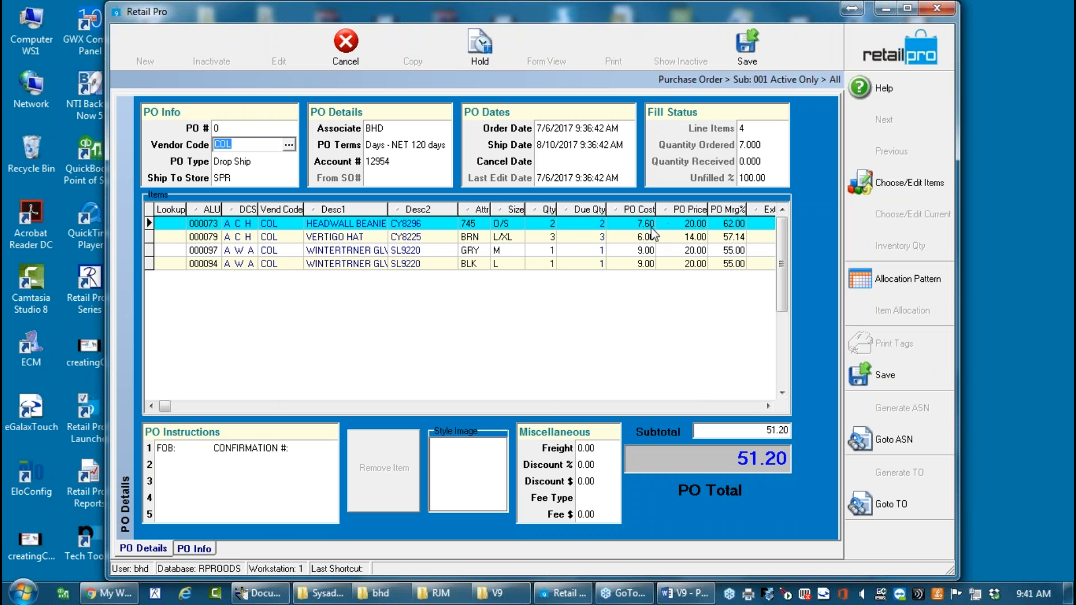
# Set the HEADWALL BEANIE line's PO Cost to 7.50.
pyautogui.click(625, 222)
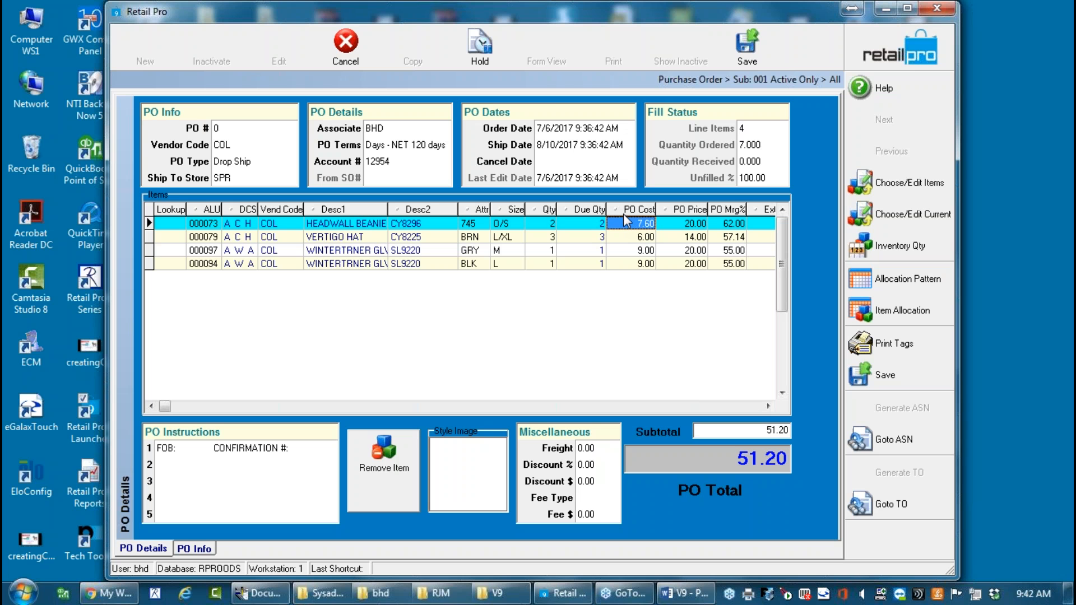
pyautogui.write('7.50')
pyautogui.click(631, 240)
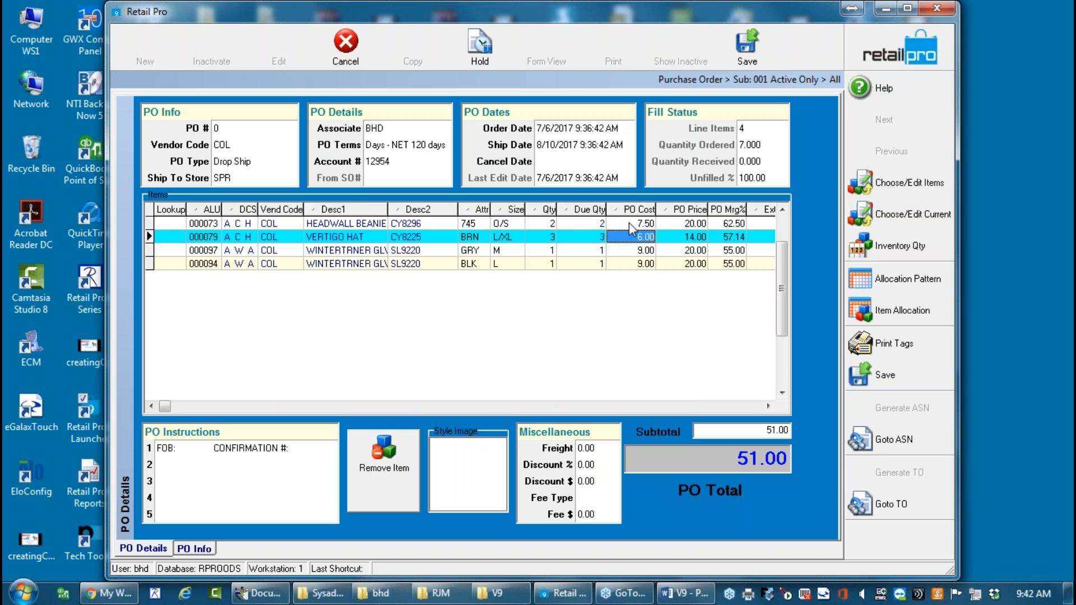
pyautogui.press('Up')
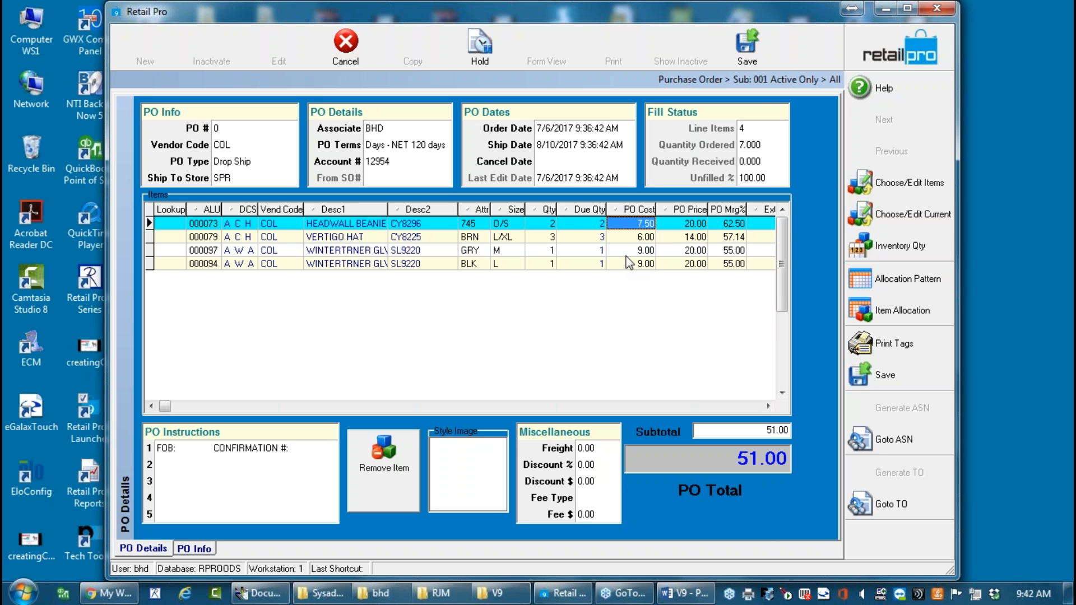
pyautogui.click(627, 224)
# Check the PO cost and price of the VERTIGO HAT and large BLK glove lines, and save the purchase order.
pyautogui.click(626, 238)
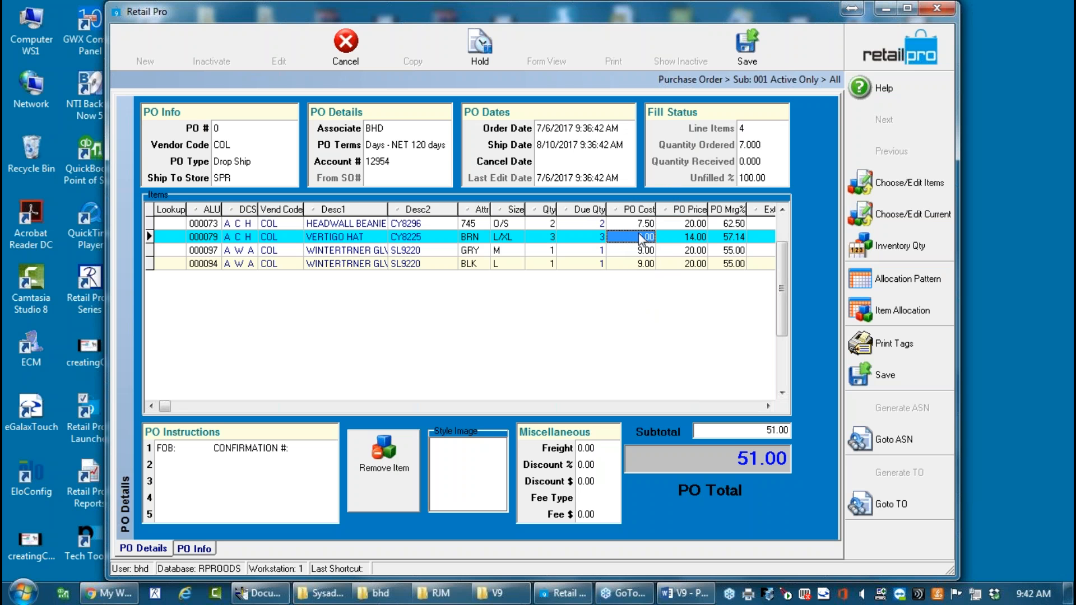
pyautogui.click(669, 237)
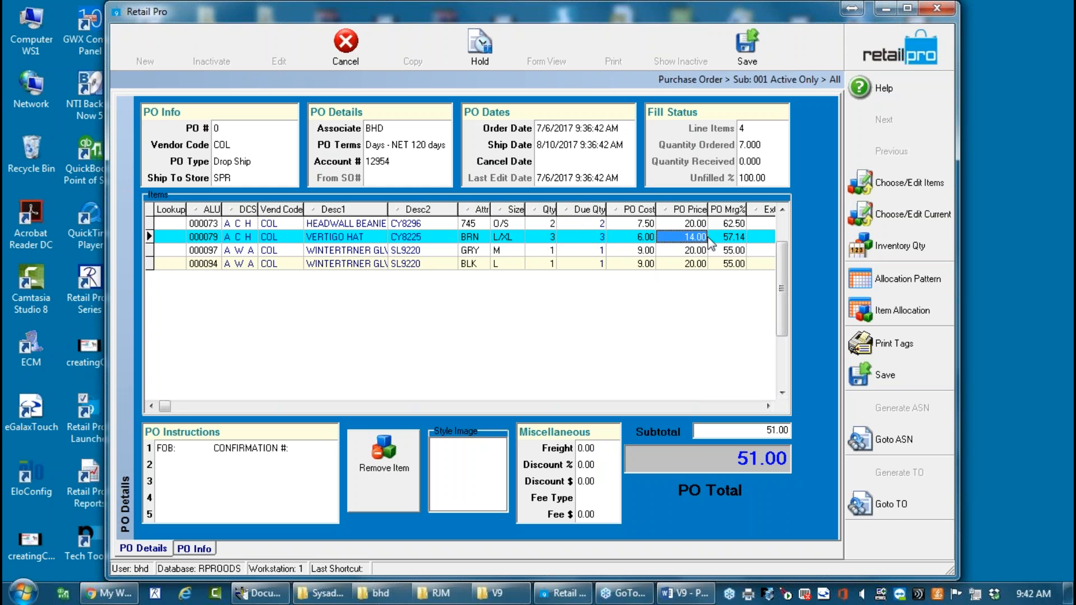
pyautogui.click(667, 264)
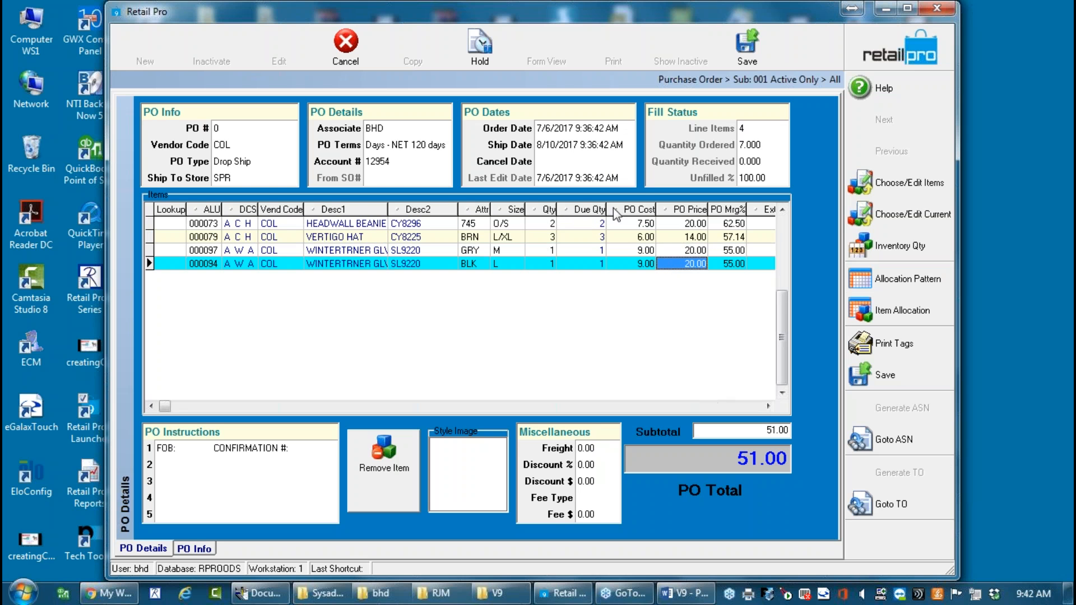
pyautogui.click(162, 264)
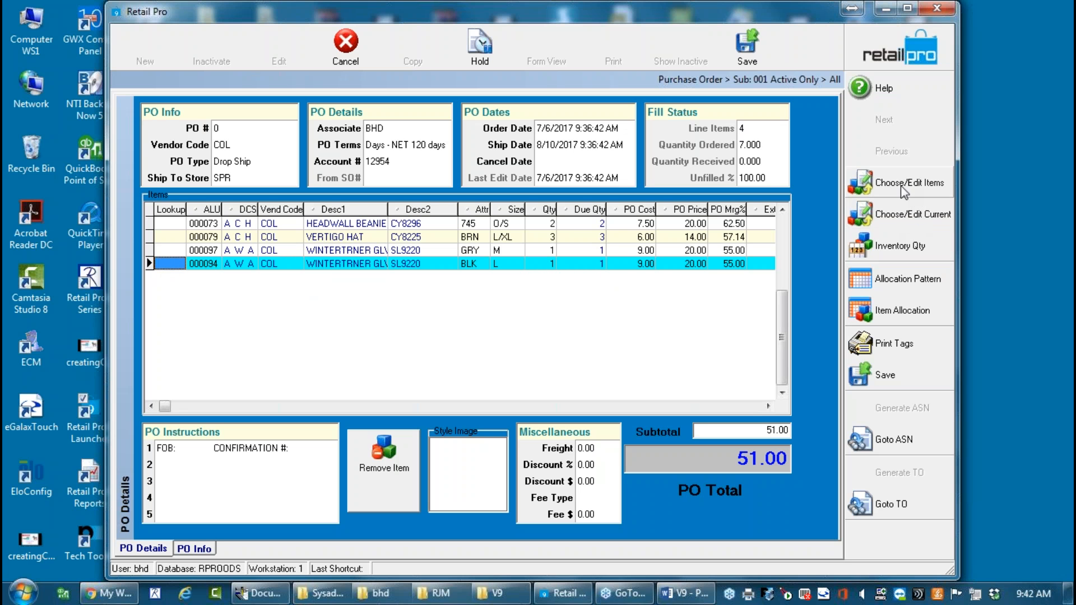
pyautogui.click(877, 374)
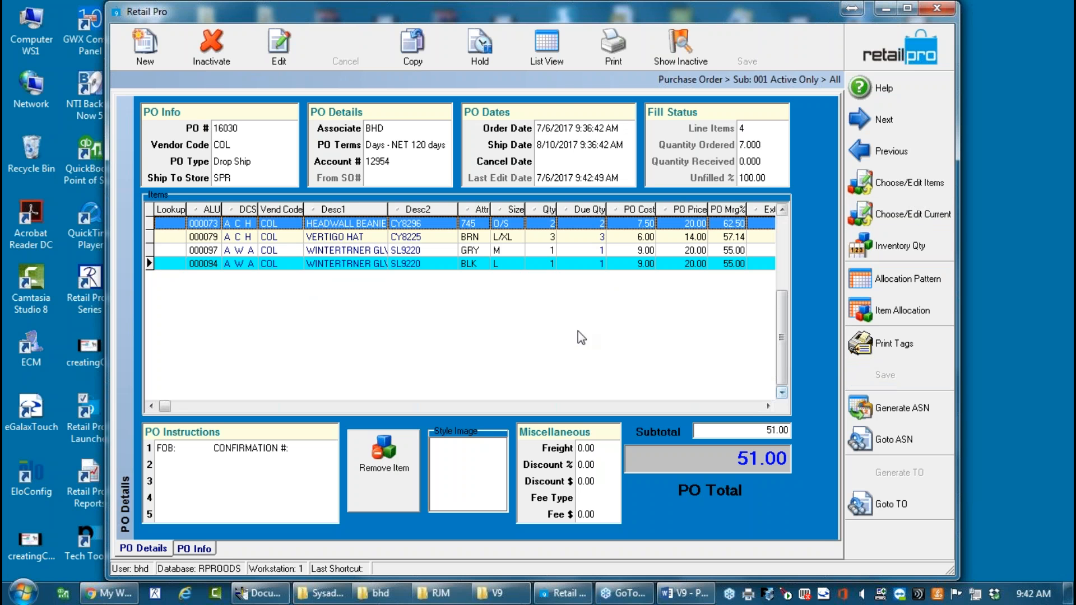
# Show the purchase orders as a list and examine the COL order's number, vendor, total cost due, line items, store, cancel date and unfilled percentage.
pyautogui.click(546, 45)
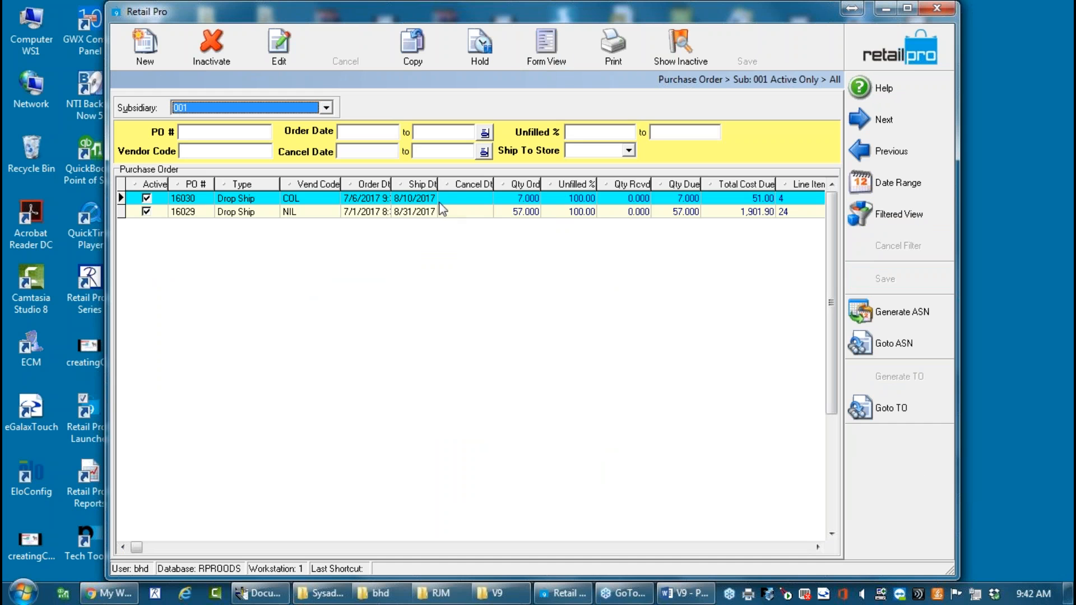
pyautogui.click(202, 199)
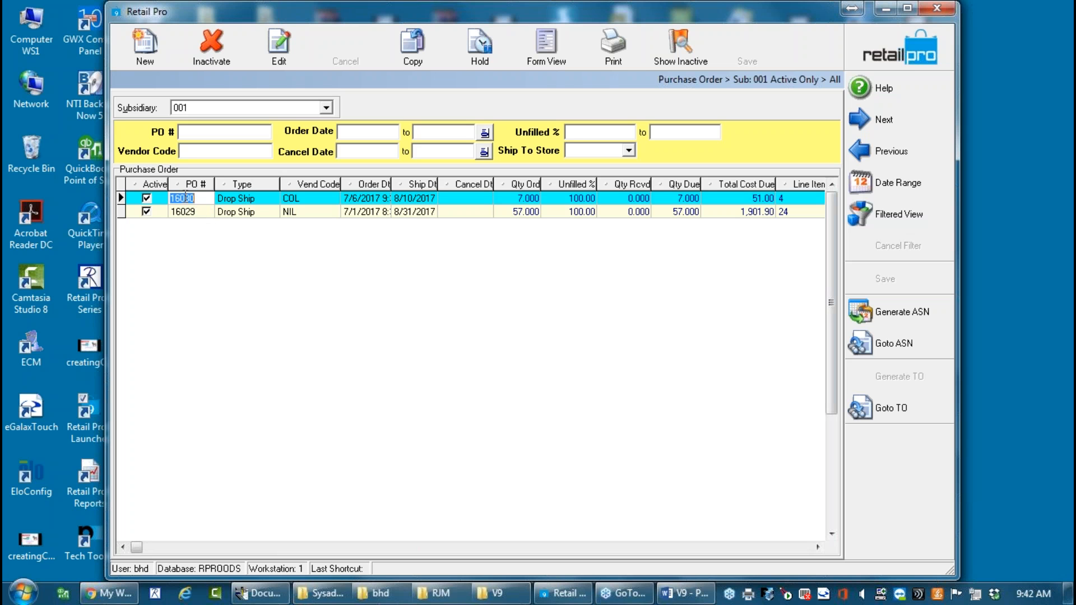
pyautogui.click(215, 197)
pyautogui.doubleClick(179, 199)
pyautogui.click(301, 199)
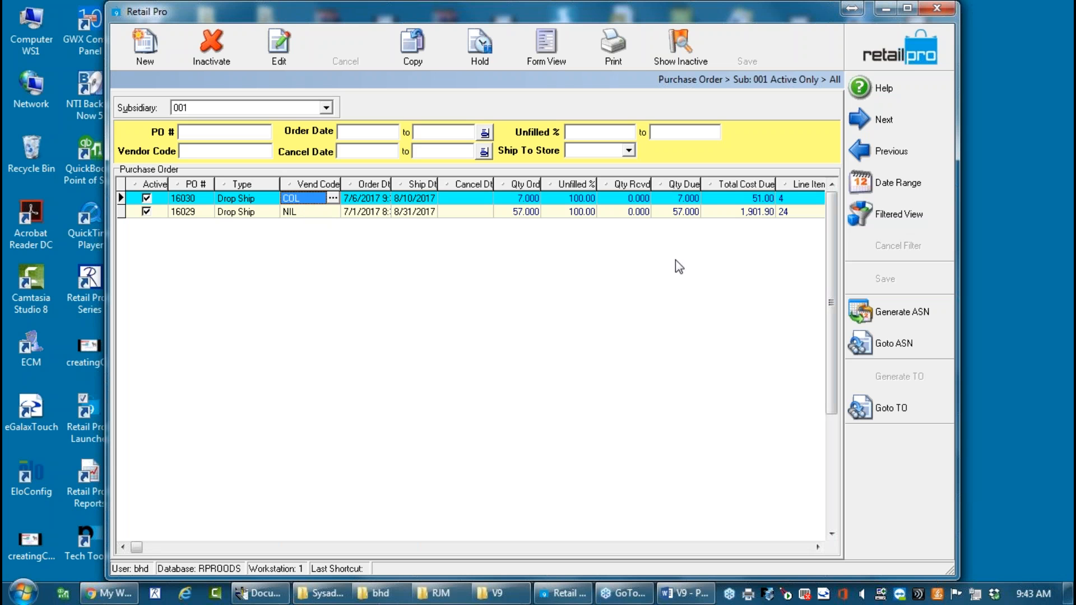
pyautogui.click(730, 201)
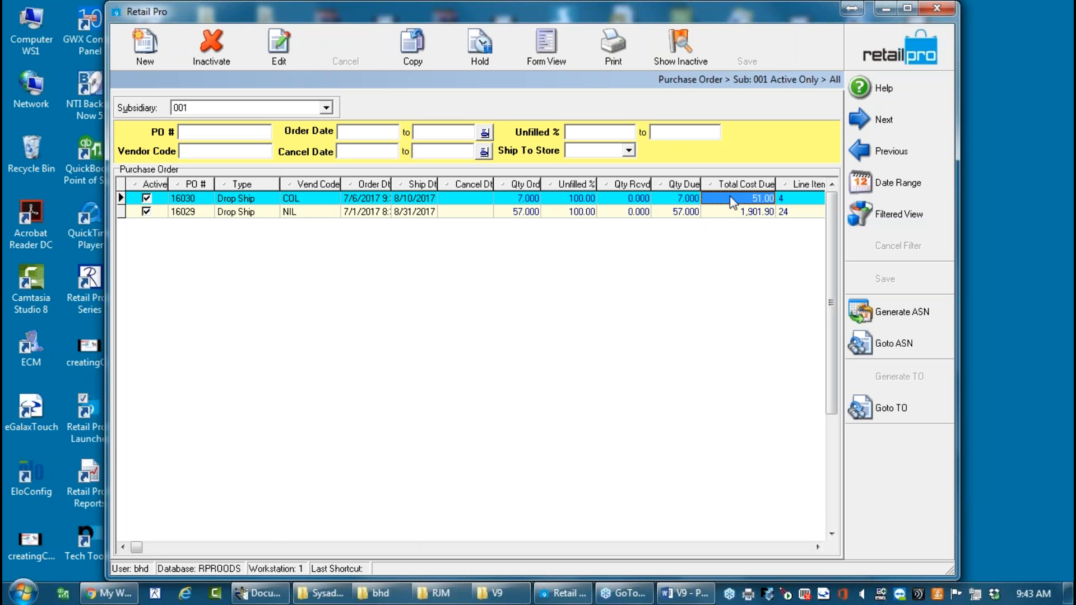
pyautogui.click(804, 199)
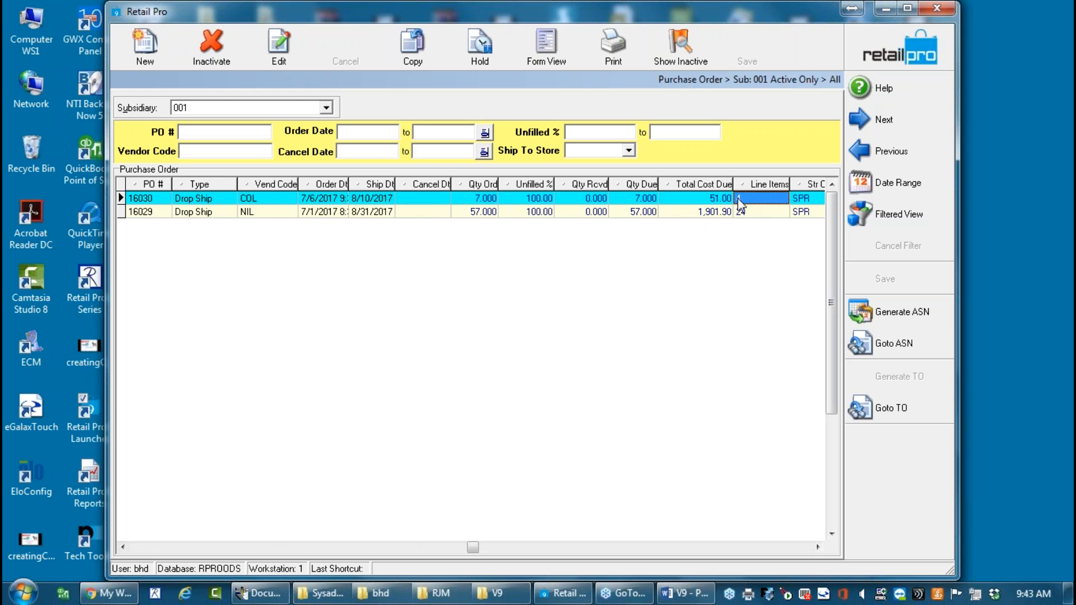
pyautogui.click(693, 200)
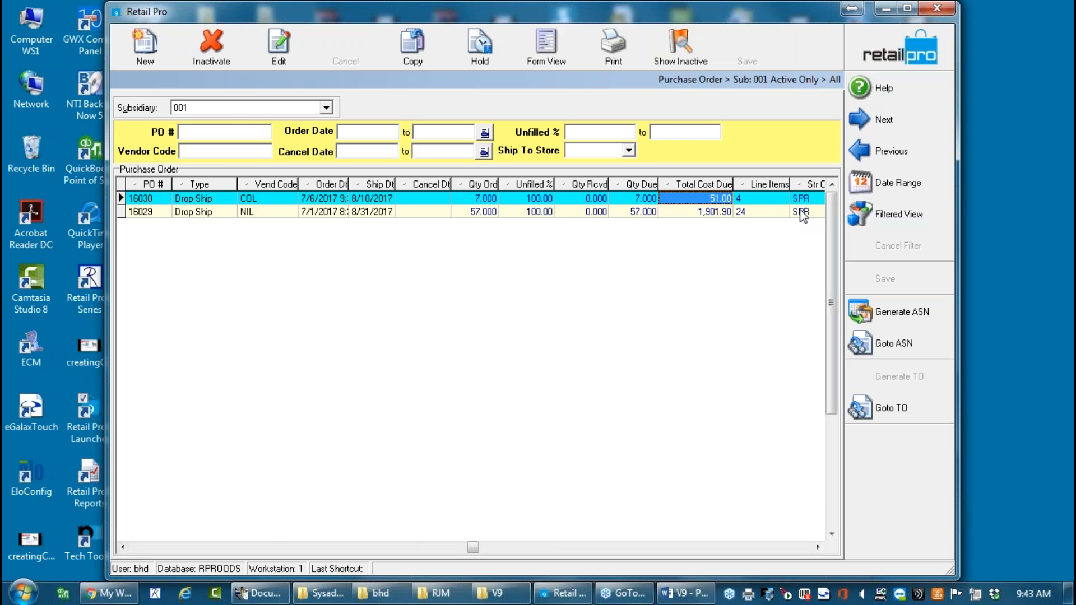
pyautogui.click(812, 198)
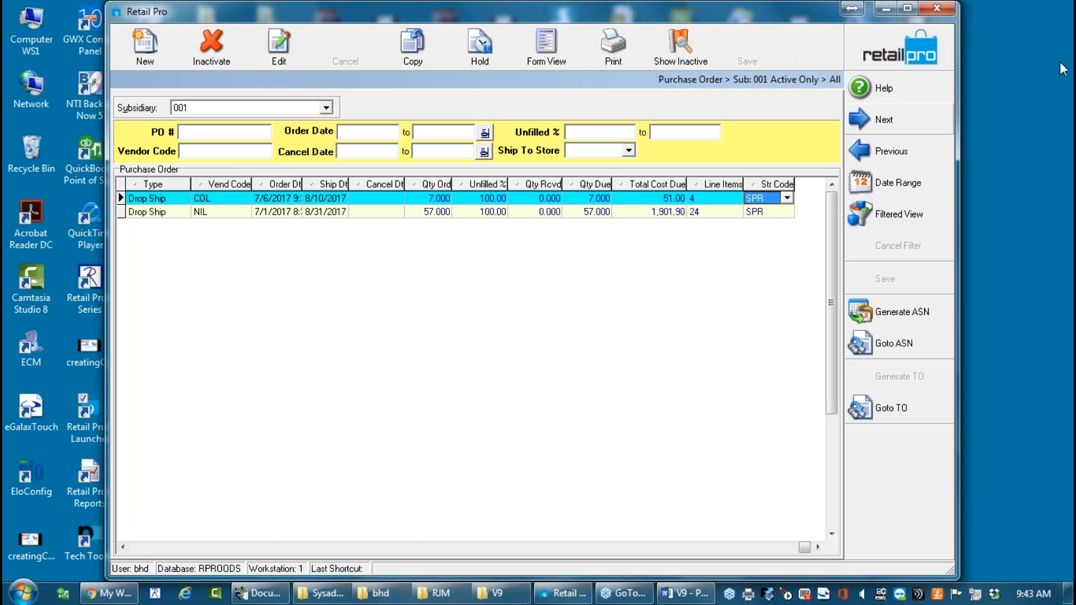
pyautogui.click(1053, 28)
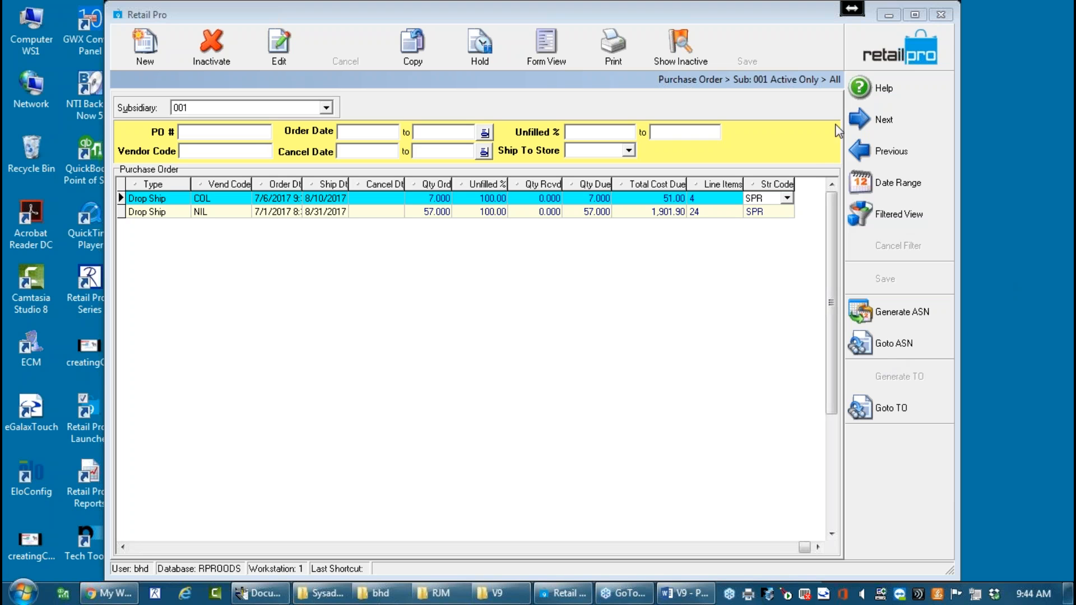
pyautogui.click(836, 31)
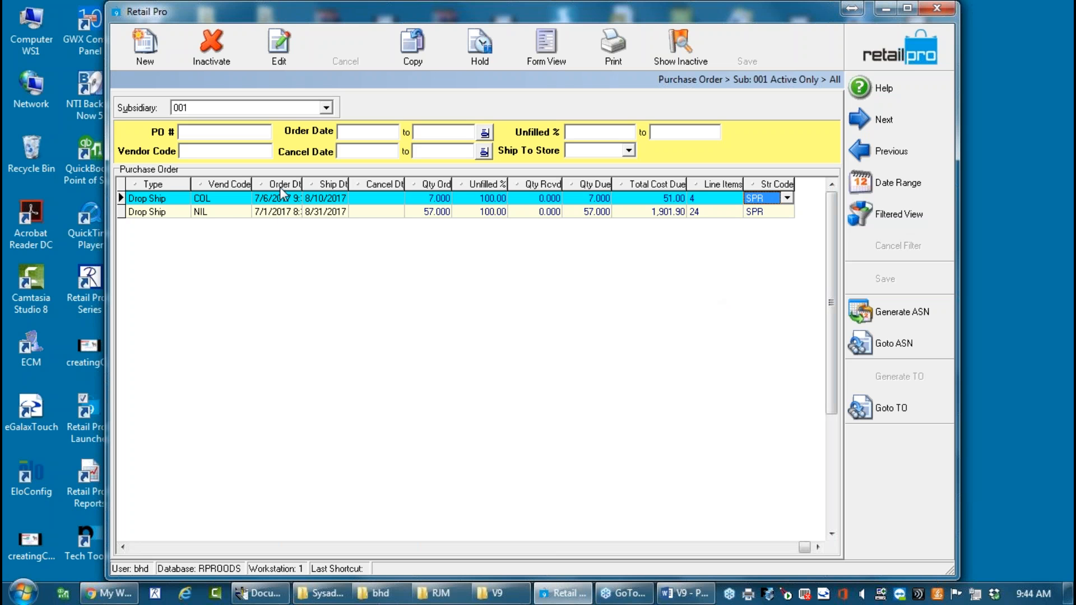
pyautogui.click(367, 201)
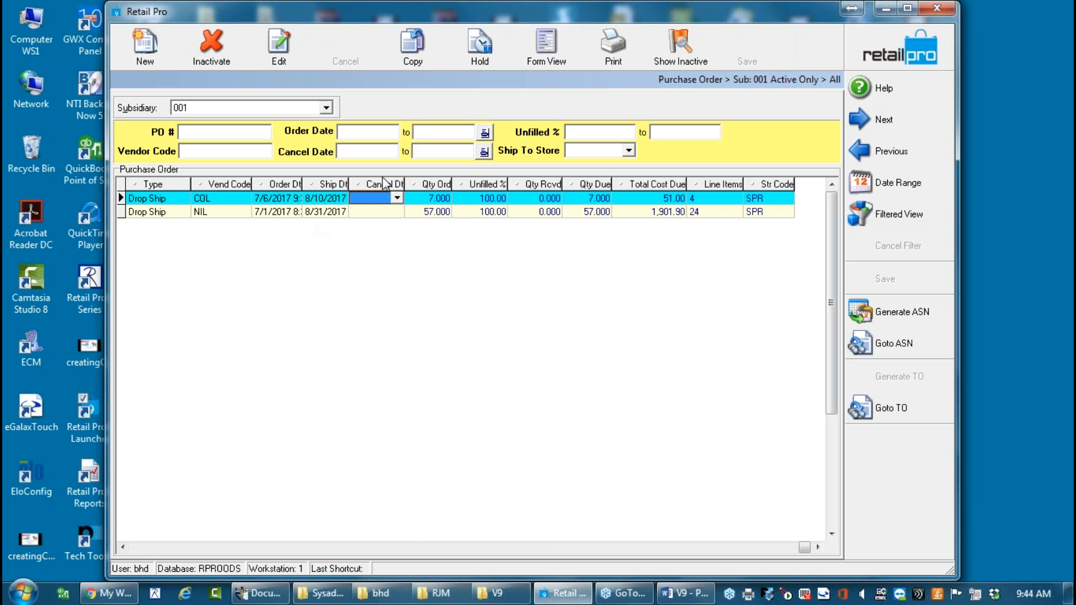
pyautogui.click(467, 200)
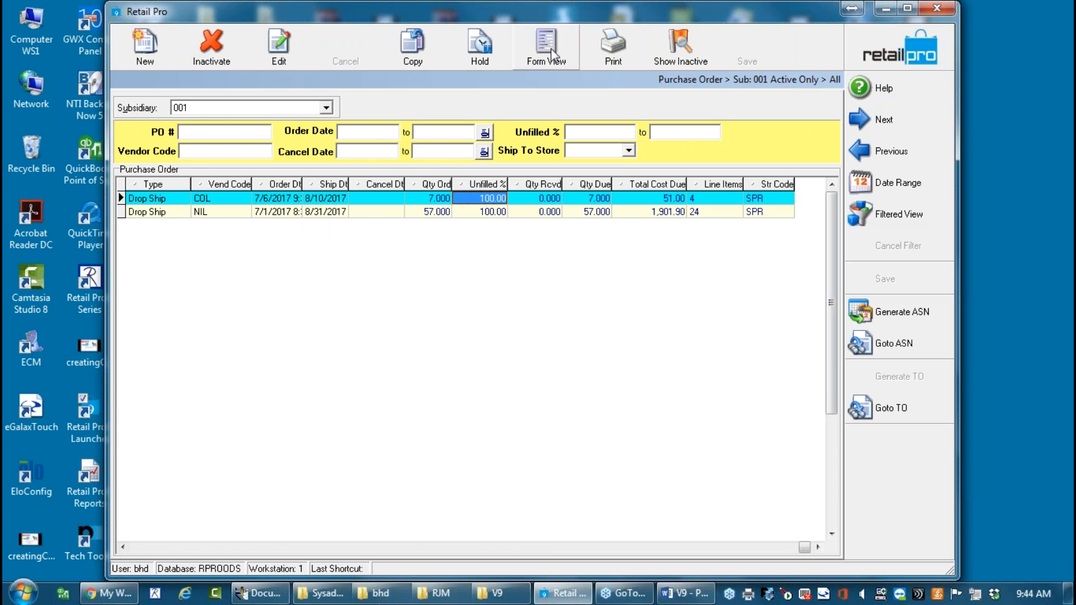
# Reopen the COL purchase order in form view and show its line items with the large BLK glove selected.
pyautogui.click(540, 46)
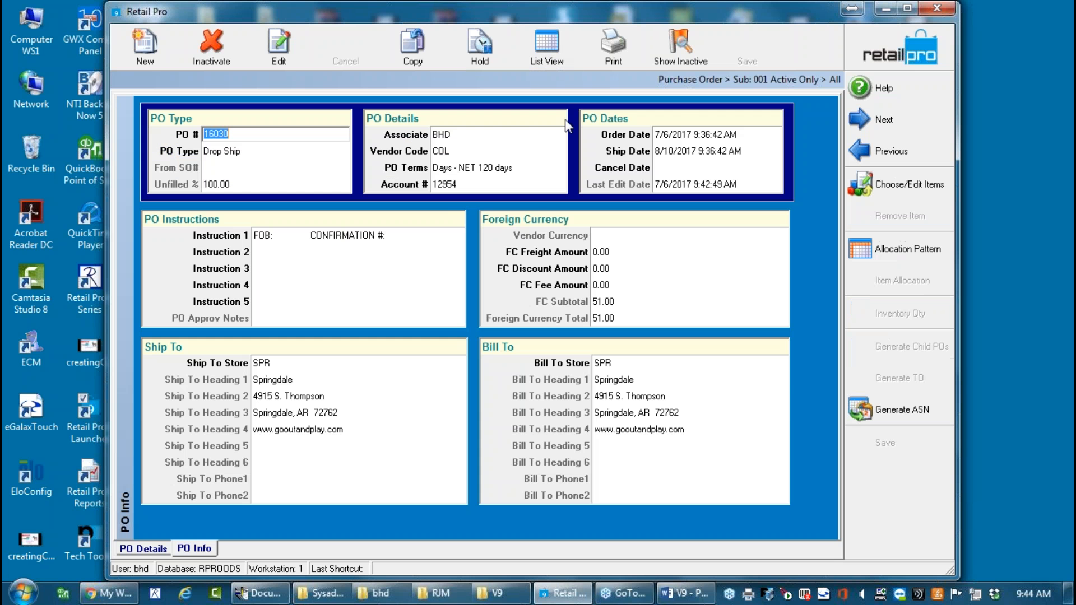
pyautogui.click(147, 549)
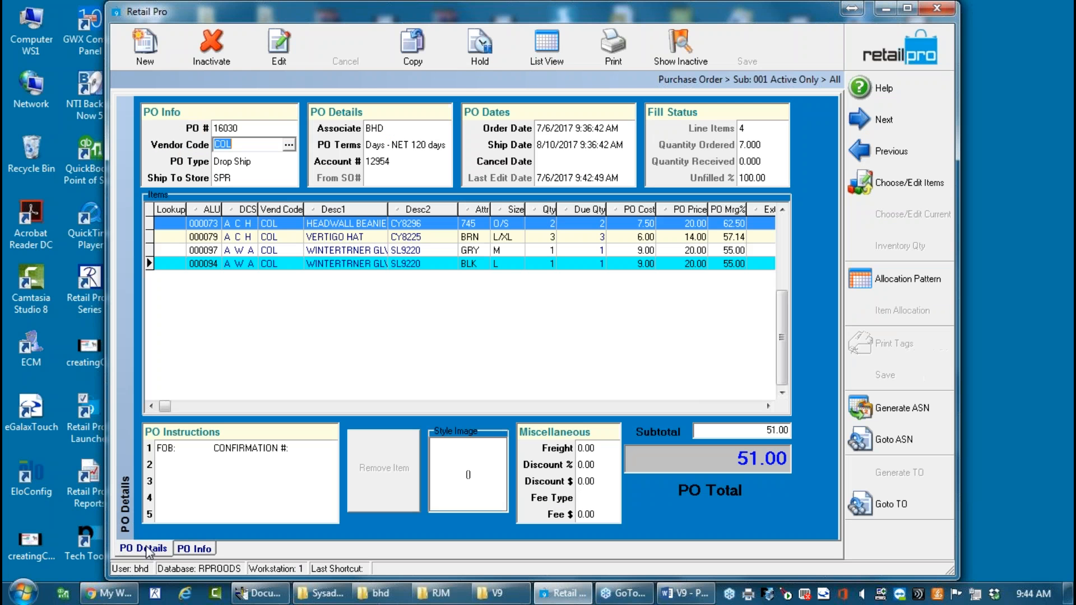
pyautogui.click(364, 263)
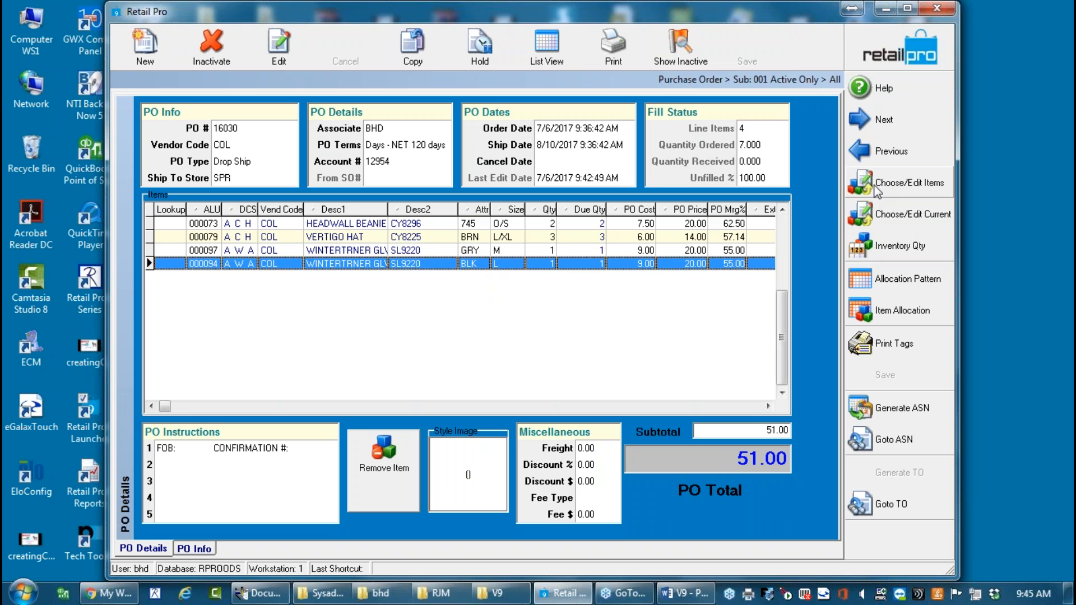
# Start a new inventory item from the COL purchase order's item selection and compare its blank entry in list and form view.
pyautogui.click(913, 184)
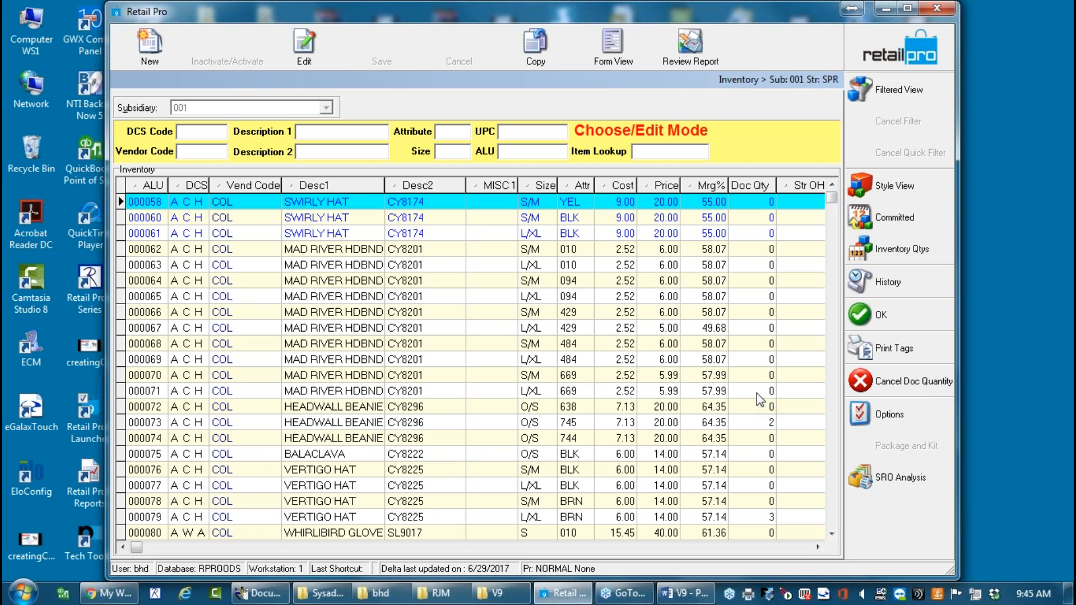
pyautogui.click(132, 55)
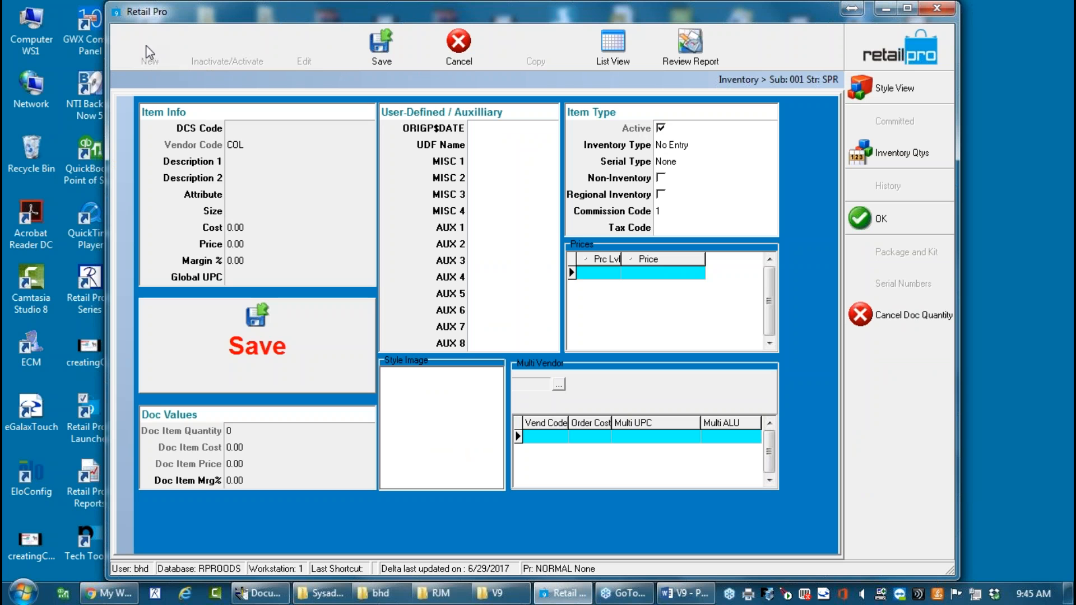
pyautogui.click(254, 127)
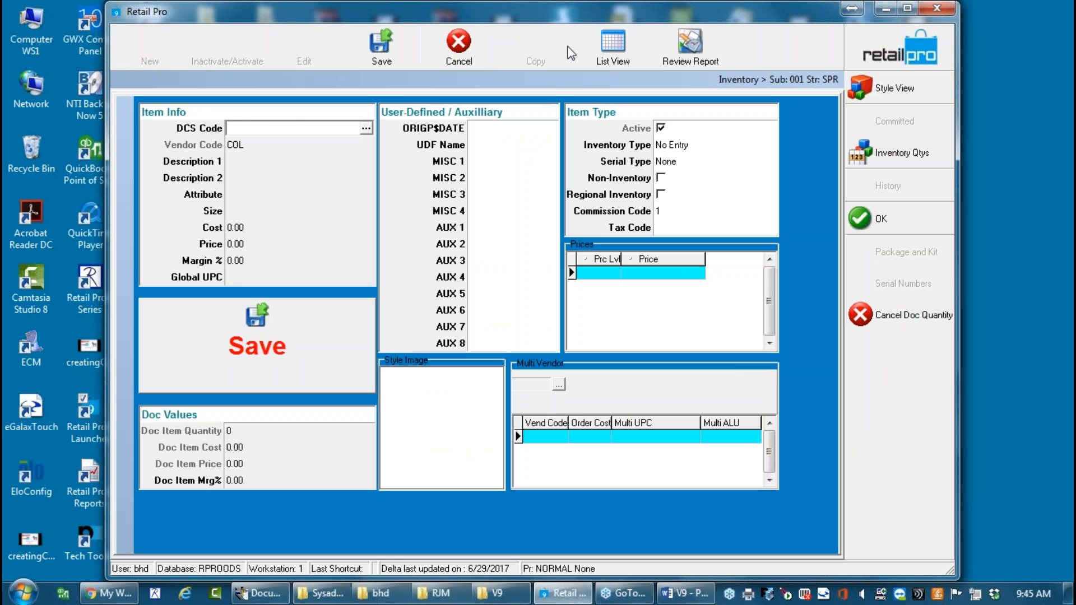
pyautogui.click(610, 41)
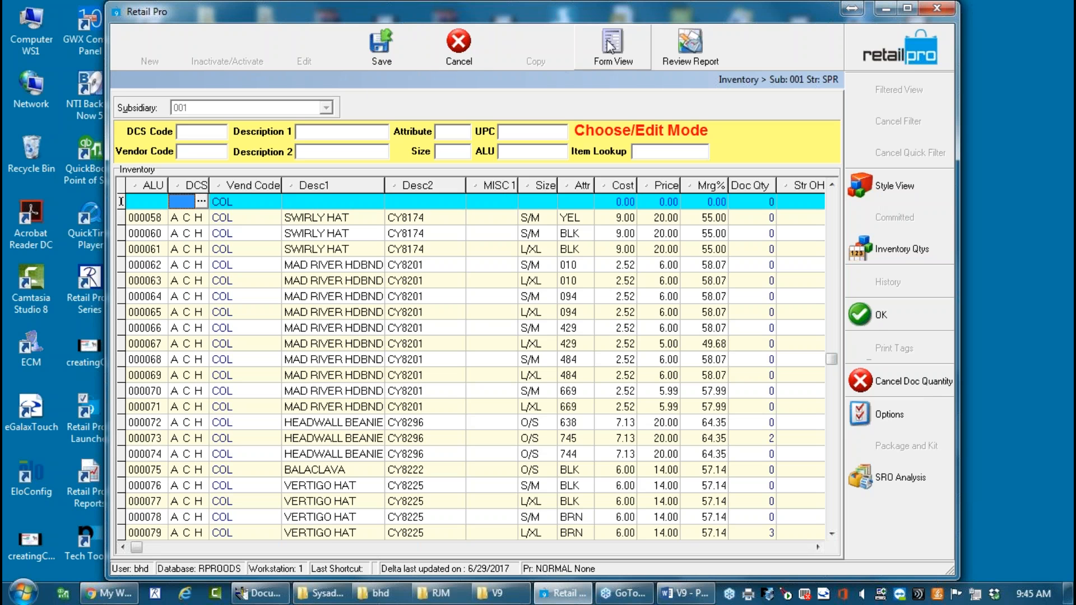
pyautogui.click(586, 60)
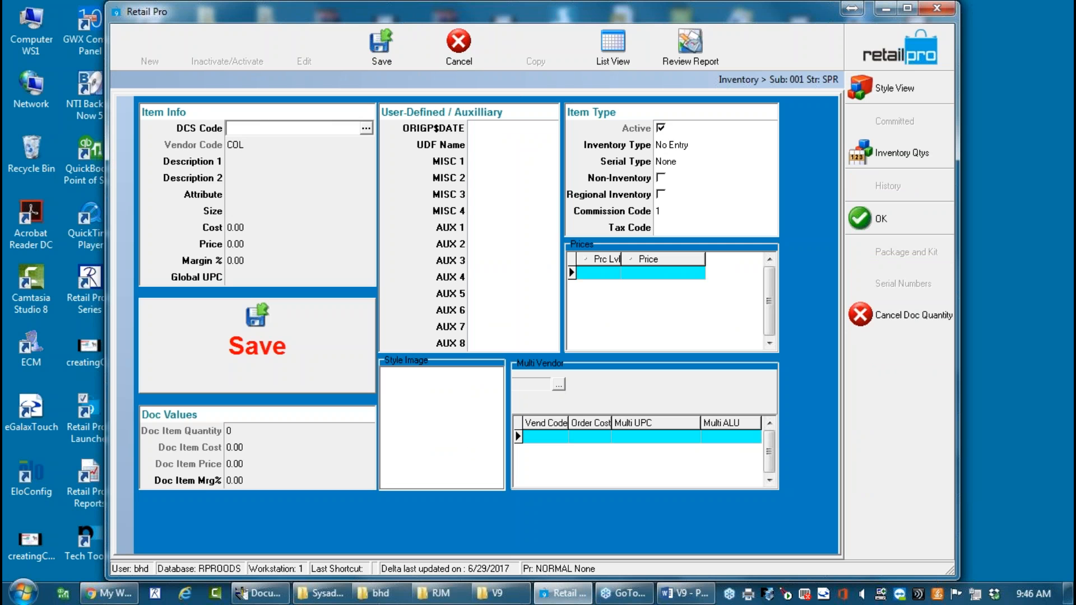
# Set the new item's DCS code to S W T, the SAMPLE WOMENS TECHNICAL department.
pyautogui.write('WST')
pyautogui.press('Down')
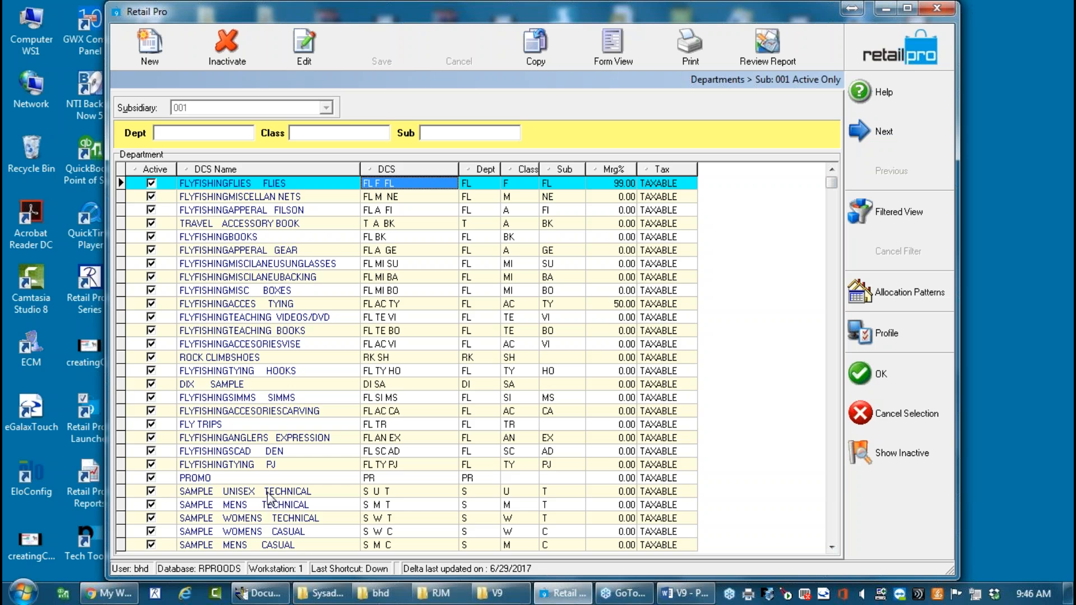
pyautogui.click(280, 518)
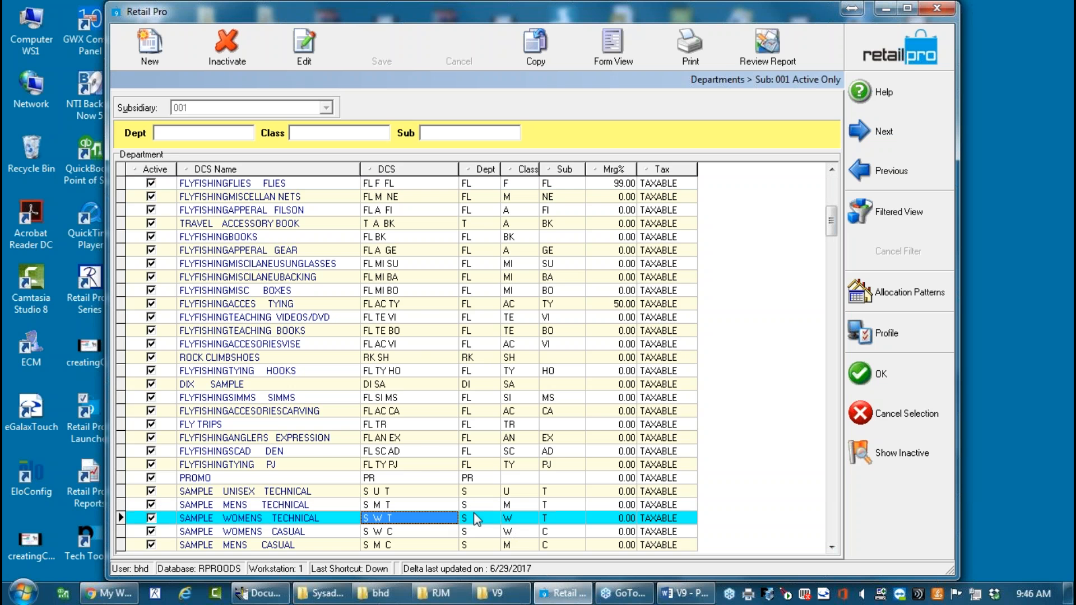
pyautogui.click(874, 374)
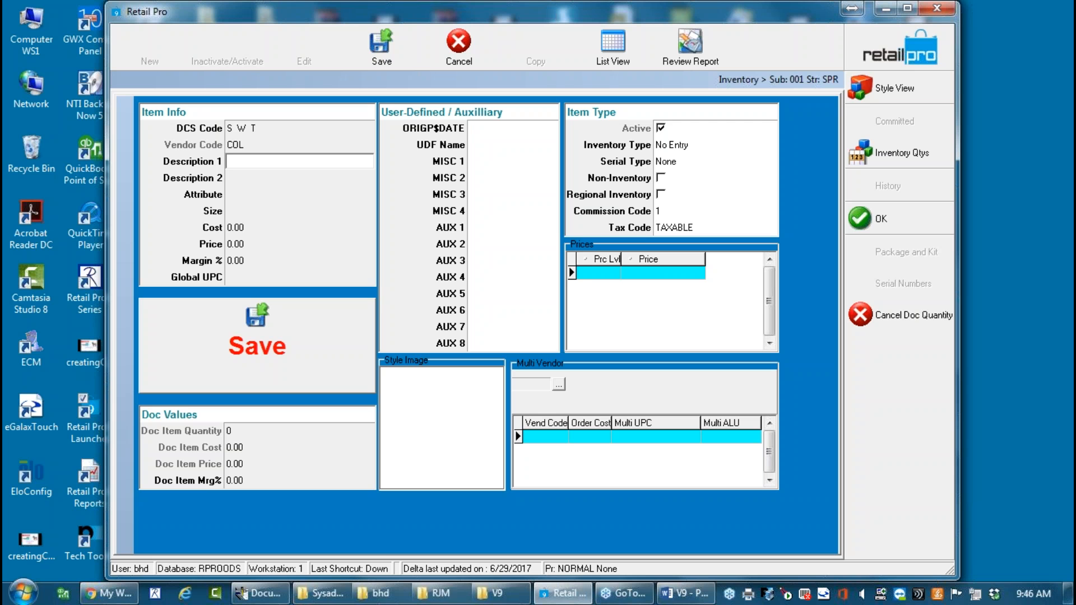
# Enter "test style one" as the new item's Description 1 and "3sn42" as its Description 2.
pyautogui.write('test style')
pyautogui.write(' on a')
pyautogui.press('BackSpace')
pyautogui.press('BackSpace')
pyautogui.write('e')
pyautogui.press('Tab')
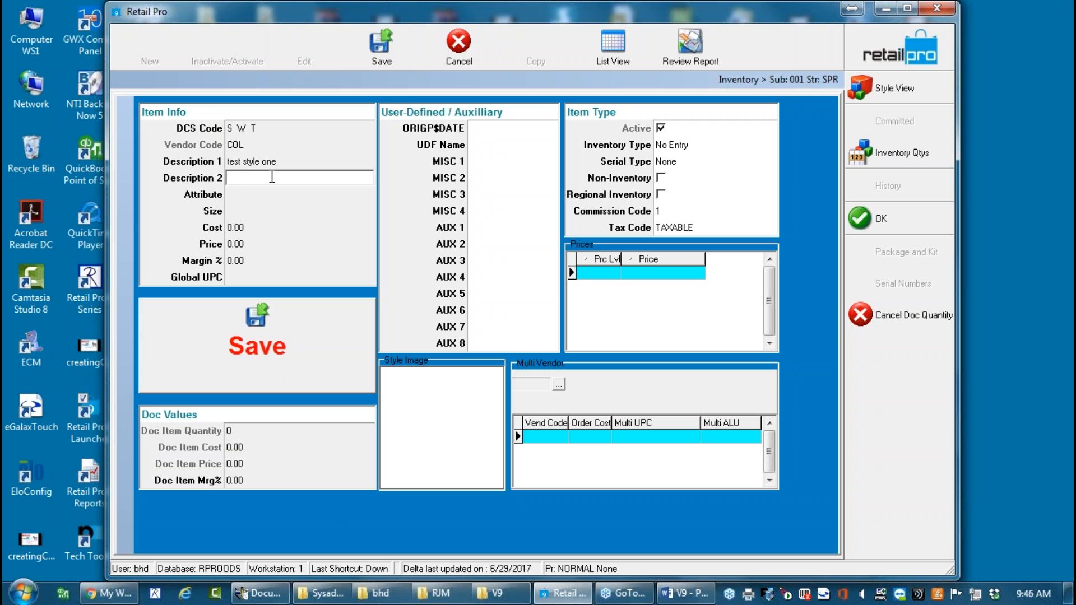
pyautogui.write('3sn42')
pyautogui.press('Down')
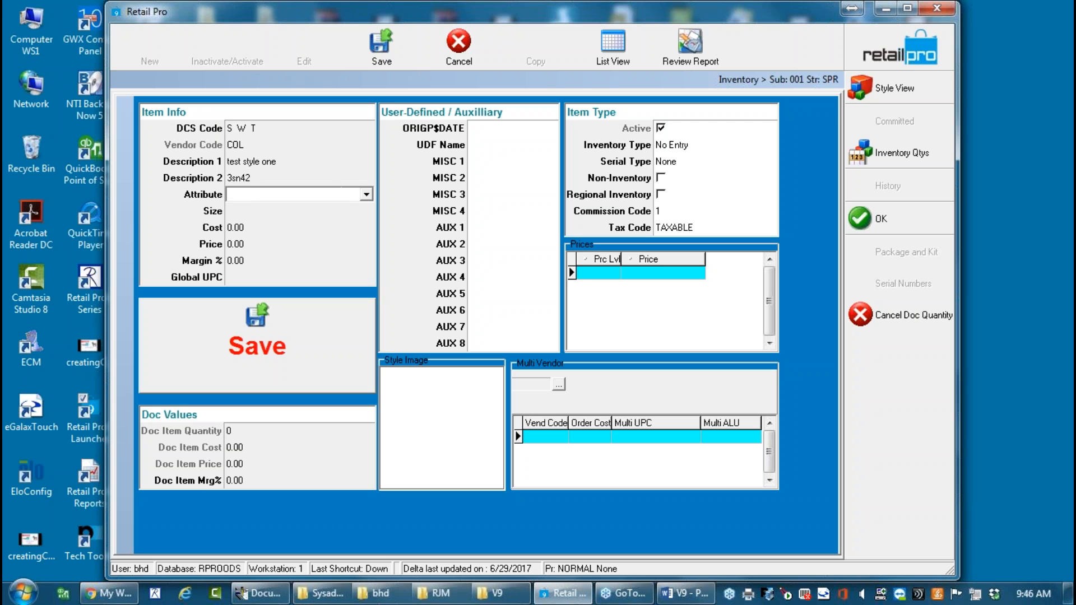
# Set the item's attribute to black and size to 2, save it, and show the inventory as a list.
pyautogui.write('black')
pyautogui.press('Down')
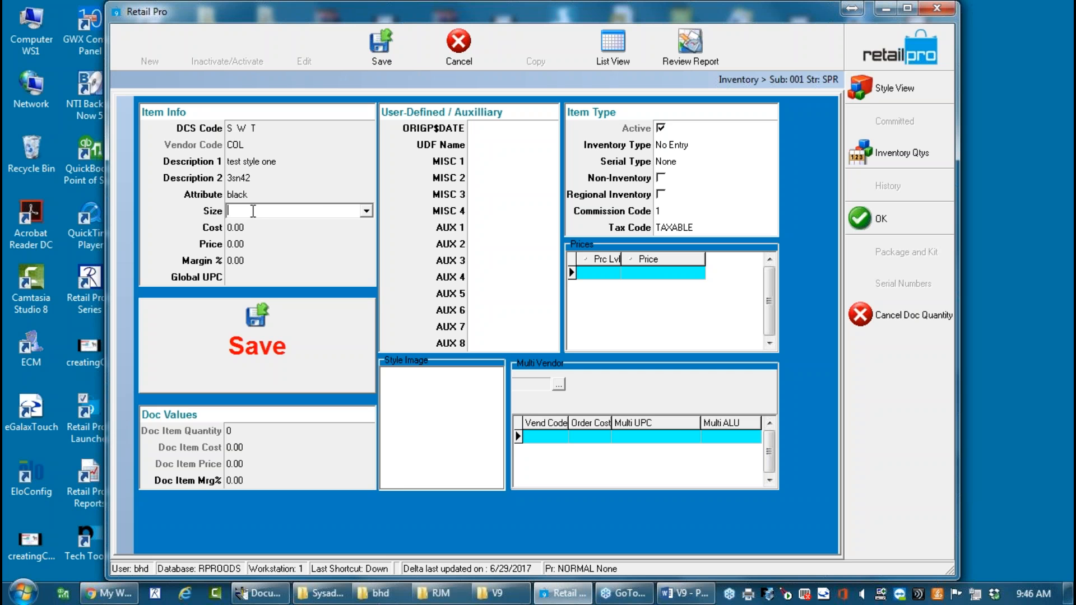
pyautogui.write('2')
pyautogui.click(233, 275)
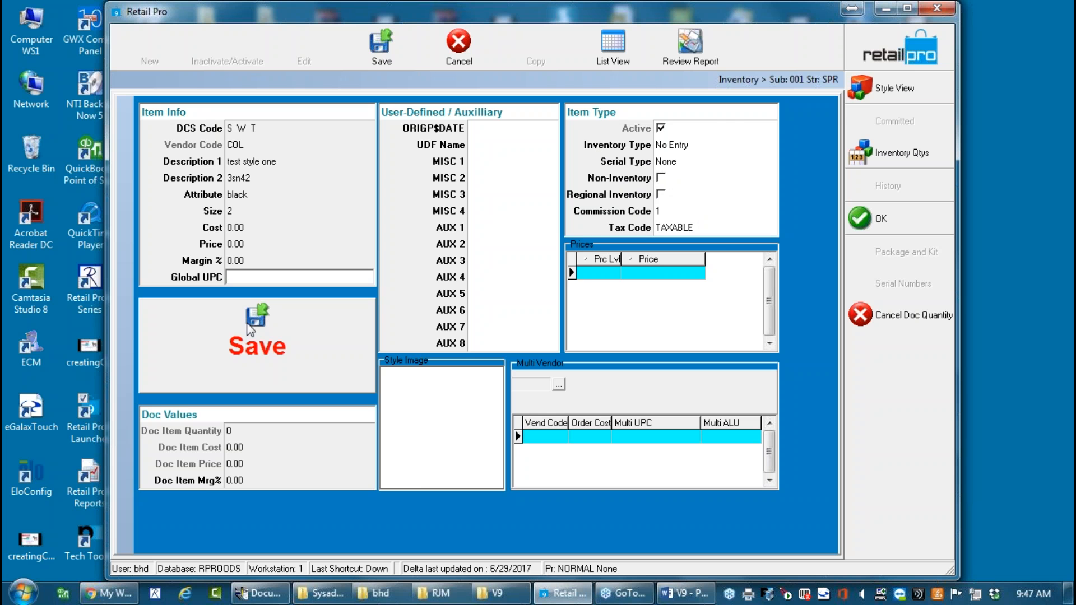
pyautogui.click(261, 313)
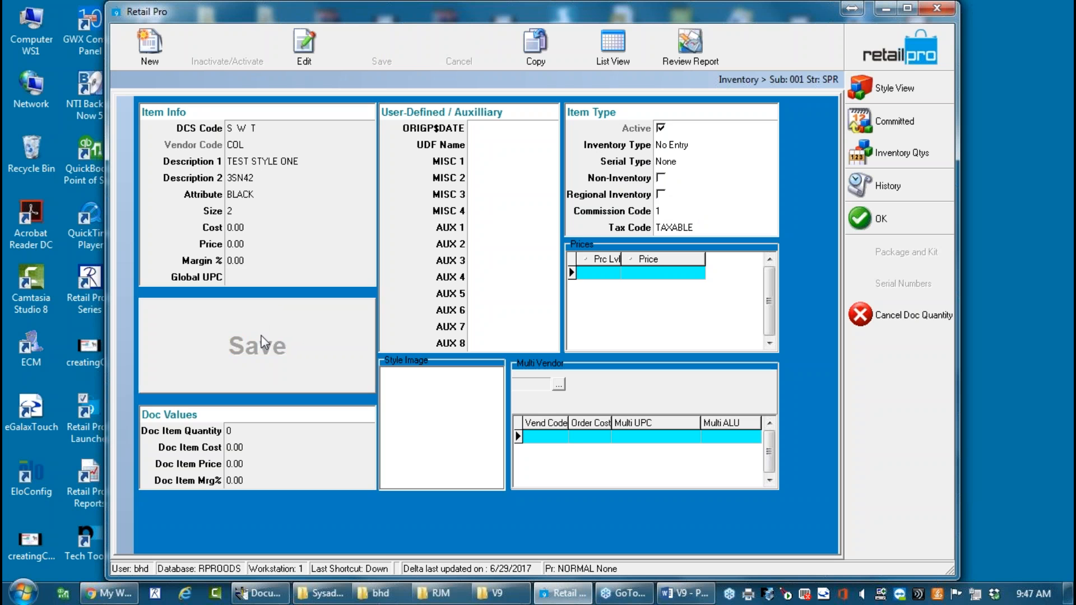
pyautogui.click(614, 45)
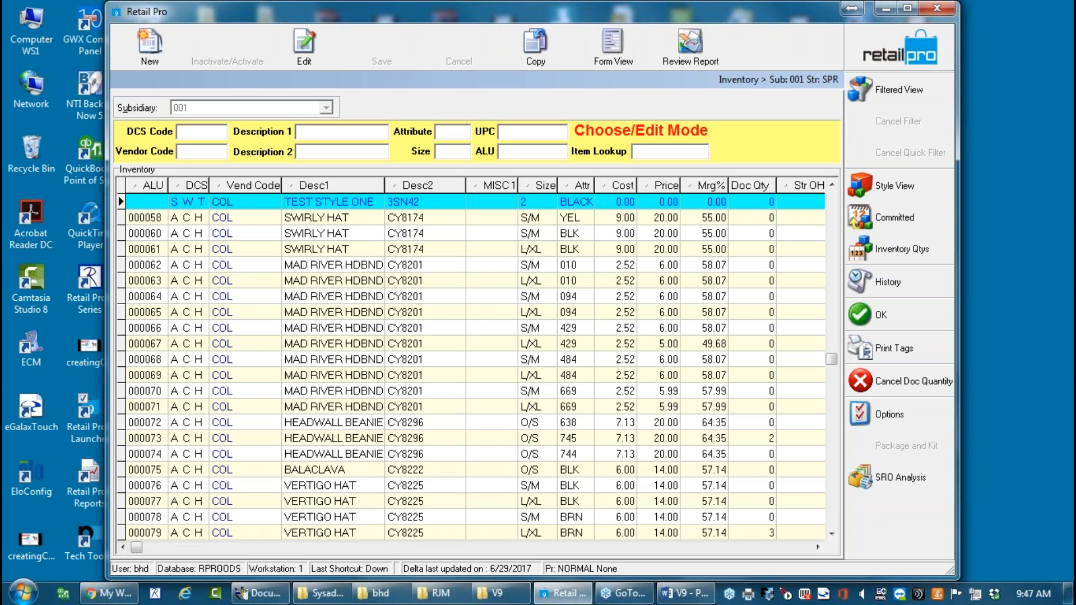
# Try to assign ALU 200000 to the TEST STYLE ONE item and save it.
pyautogui.click(141, 205)
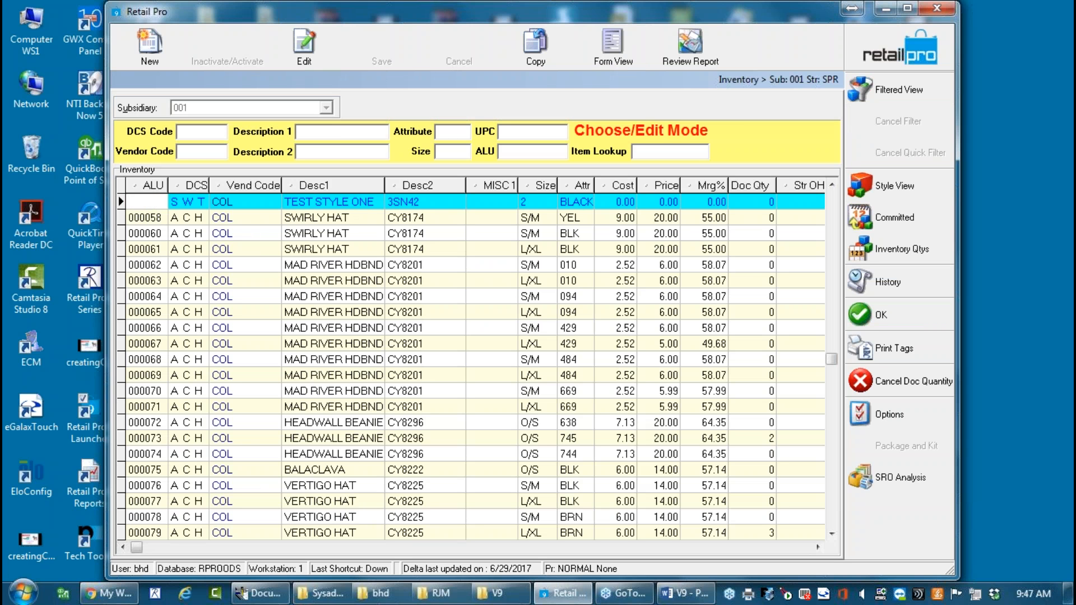
pyautogui.write('000')
pyautogui.press('BackSpace')
pyautogui.press('BackSpace')
pyautogui.press('BackSpace')
pyautogui.write('2')
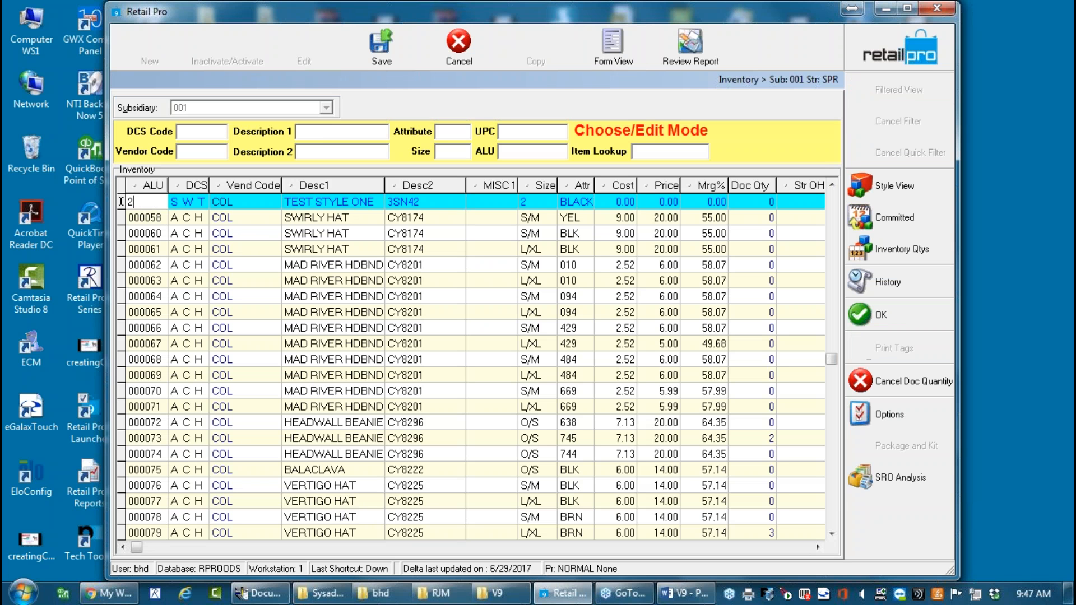
pyautogui.write('00000')
pyautogui.click(375, 51)
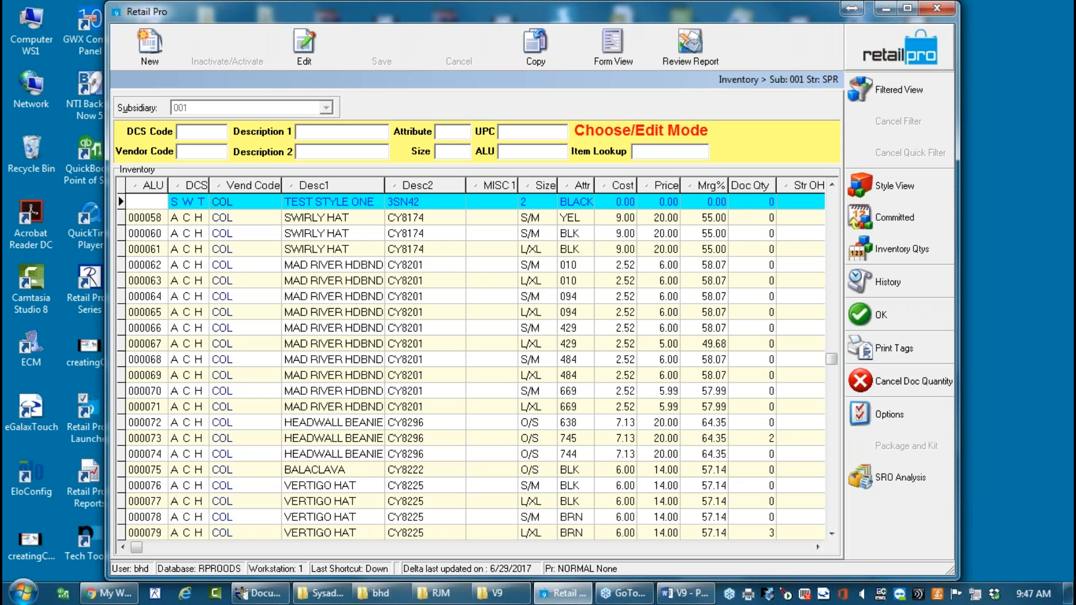
# Add TEST STYLE ONE to the purchase order with a document quantity of 1 and save the order.
pyautogui.click(751, 203)
pyautogui.write('1')
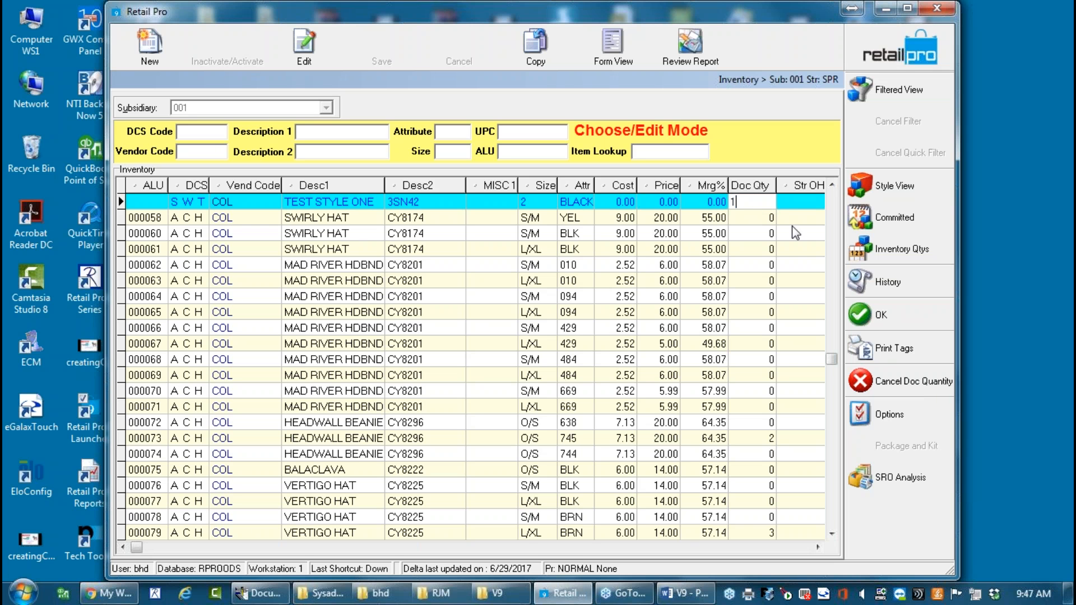
pyautogui.click(880, 314)
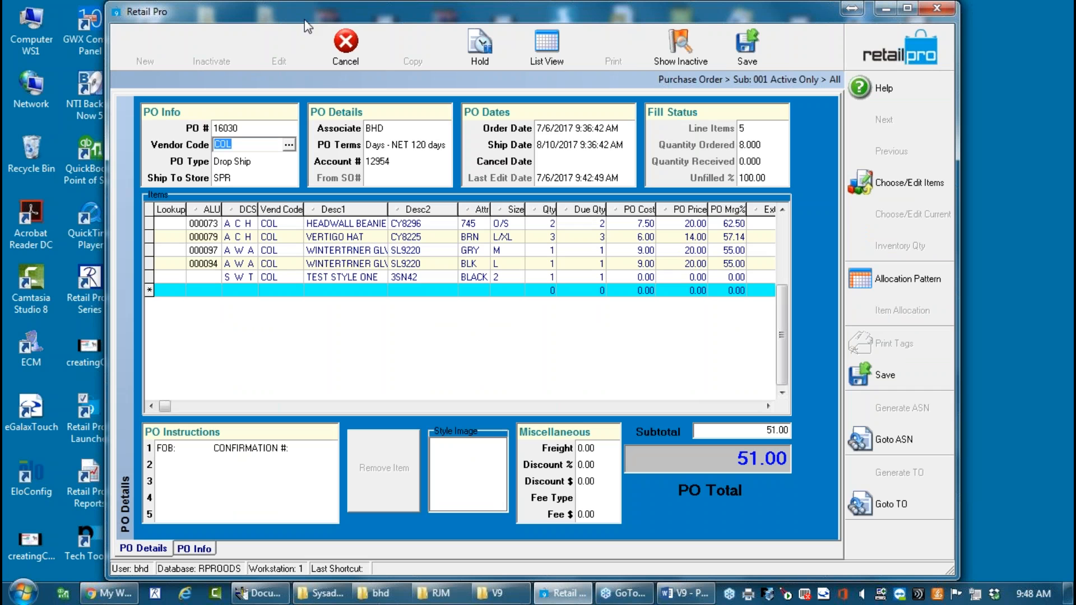
pyautogui.click(882, 375)
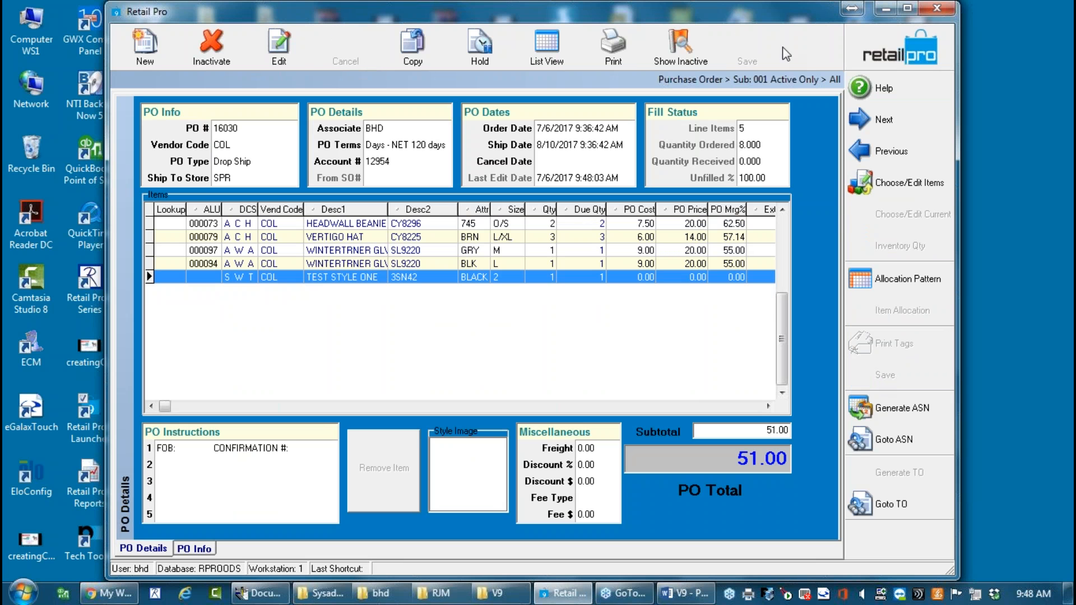
# Enable the ALU sequence in the global general system preferences with 200000 as the last ALU, and apply the update.
pyautogui.click(888, 36)
pyautogui.click(891, 268)
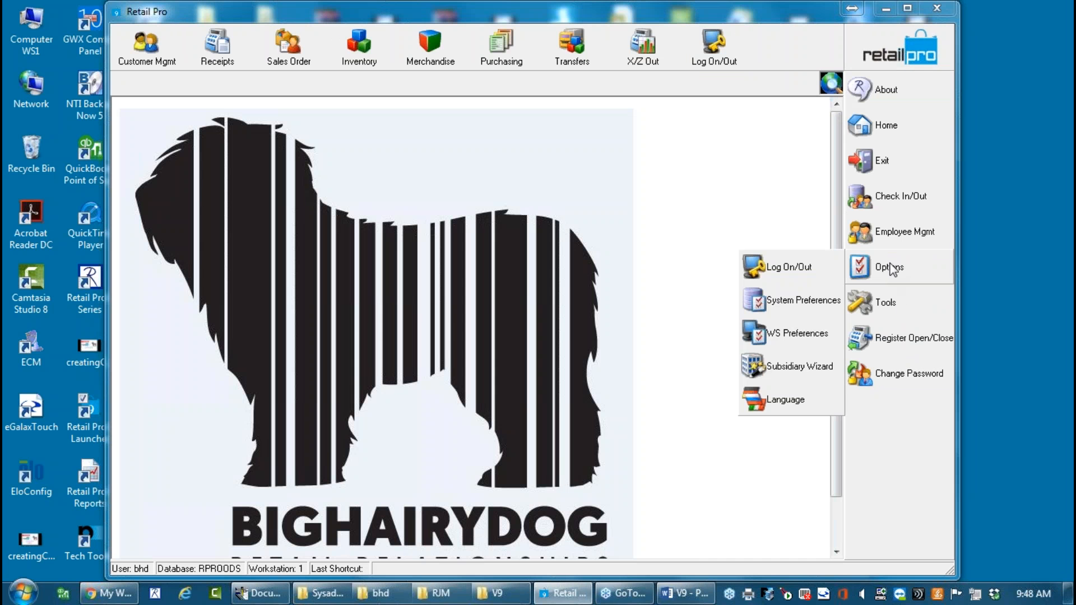
pyautogui.click(802, 300)
pyautogui.click(158, 135)
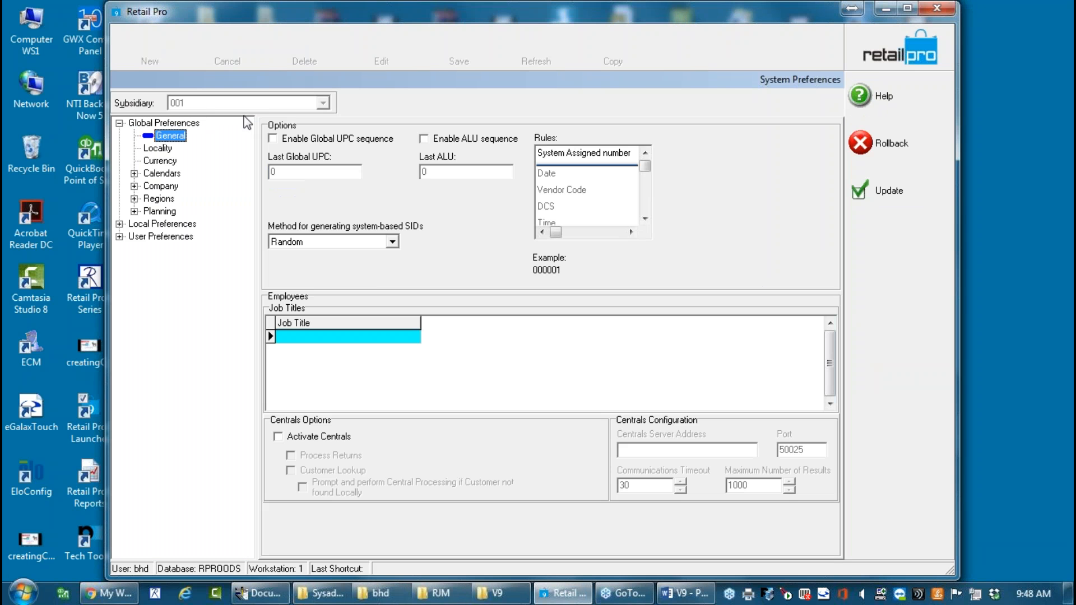
pyautogui.click(423, 138)
pyautogui.press('Tab')
pyautogui.write('200000')
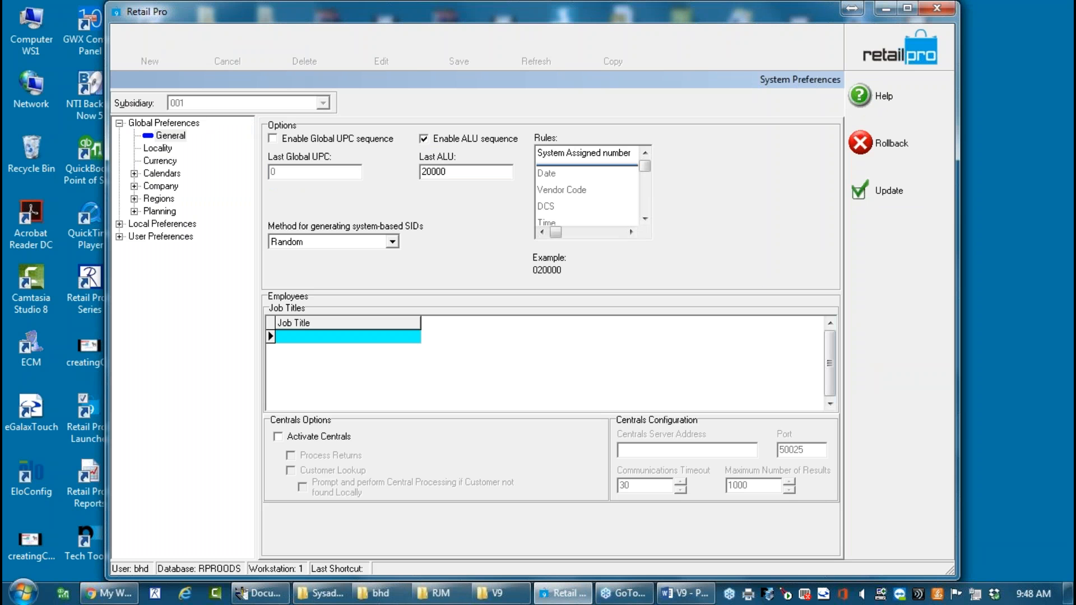
pyautogui.click(902, 198)
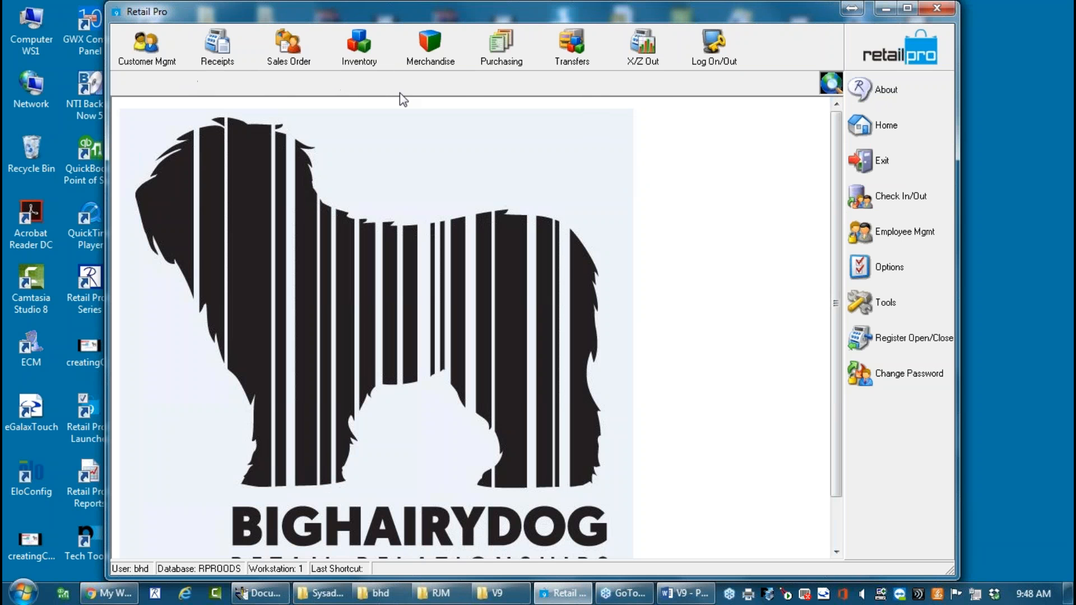
# Reopen the COL purchase order in form view and select its TEST STYLE ONE line.
pyautogui.click(500, 46)
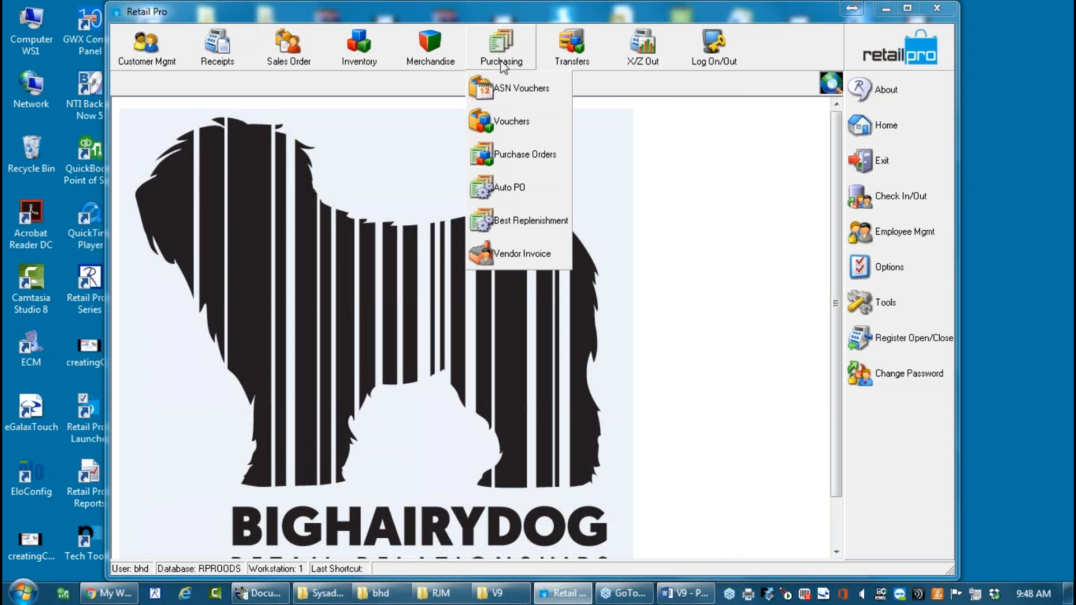
pyautogui.click(514, 154)
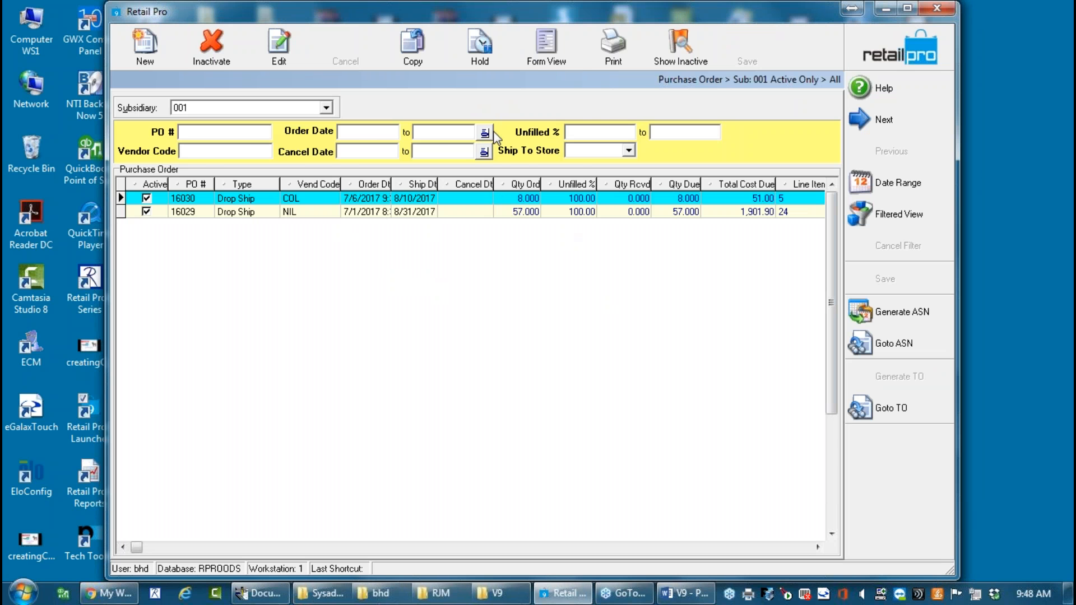
pyautogui.click(547, 46)
pyautogui.click(211, 277)
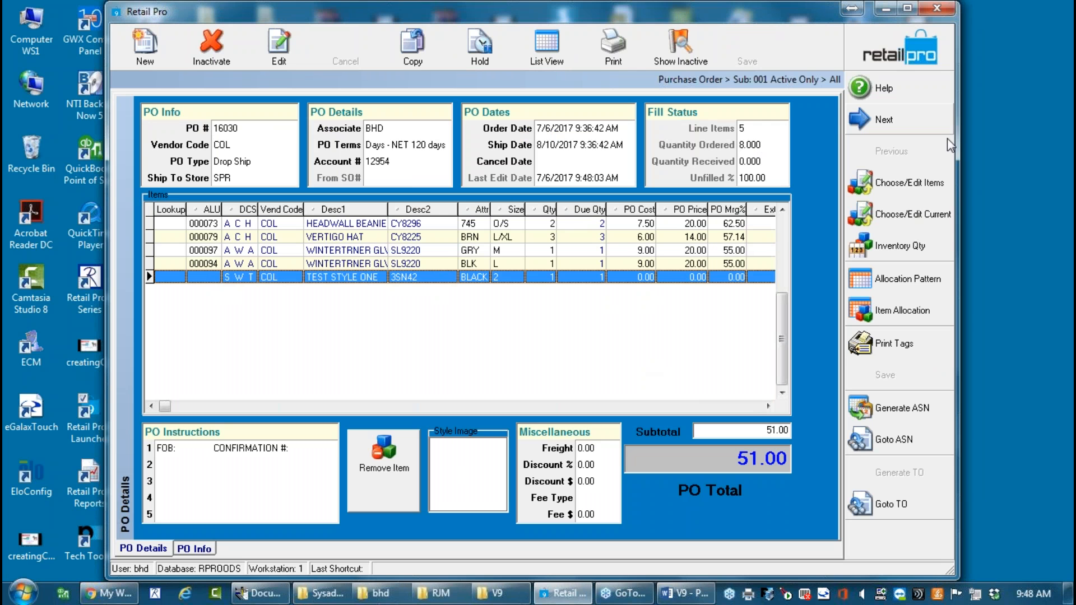
pyautogui.click(913, 215)
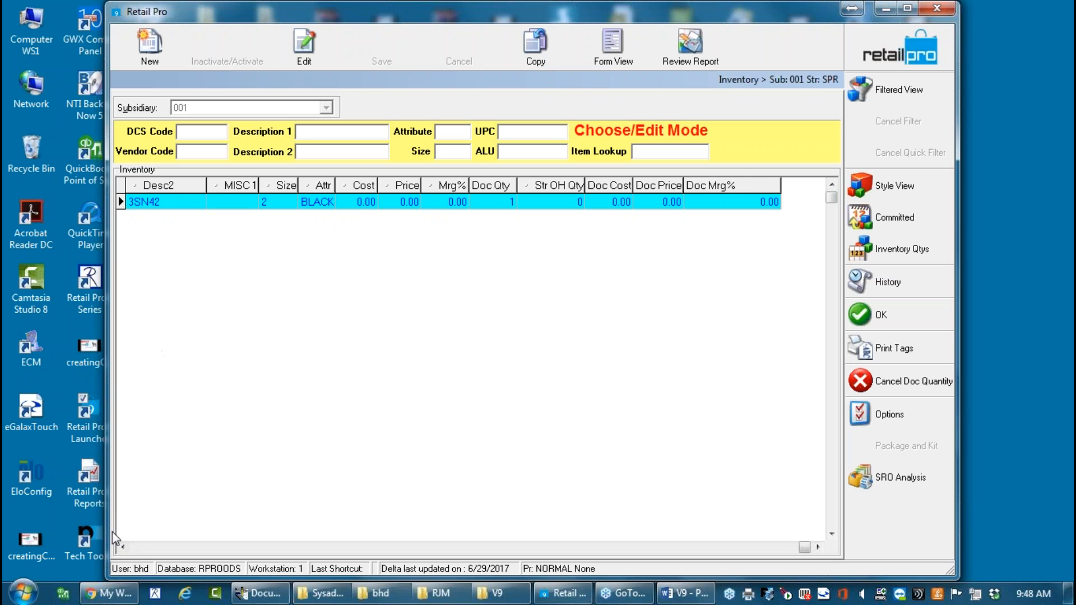
pyautogui.click(122, 547)
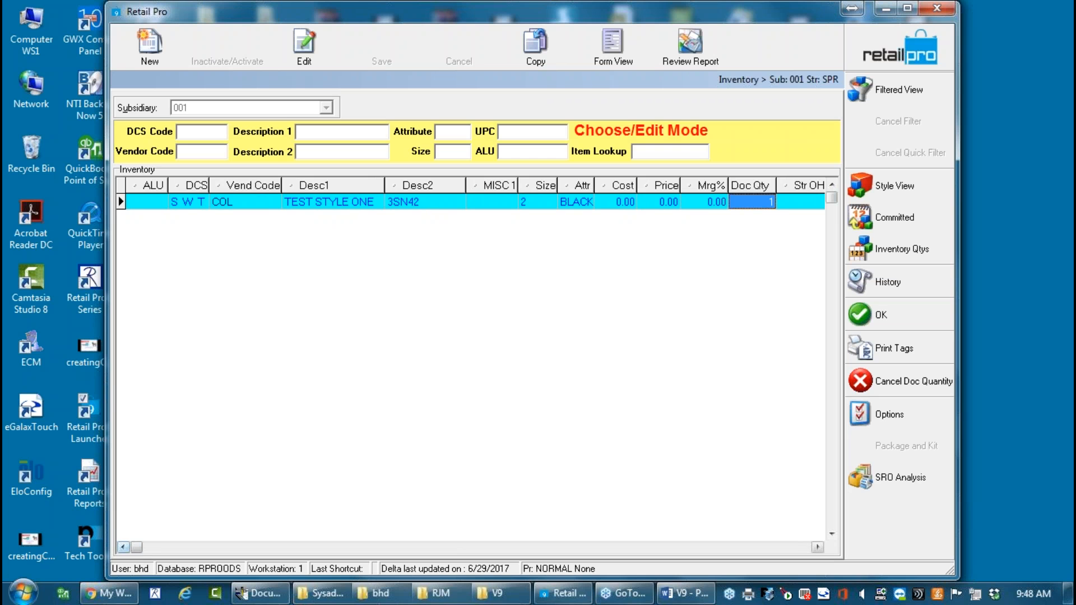
pyautogui.click(135, 204)
pyautogui.doubleClick(132, 199)
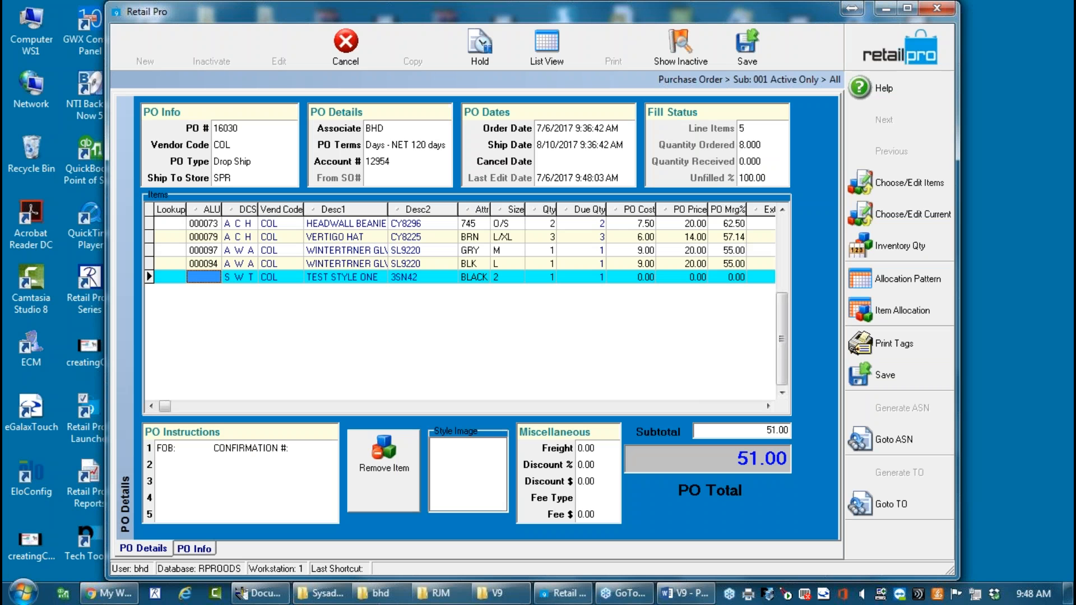
# Open the current TEST STYLE ONE item, try to set its ALU to 199999, and show it in form view.
pyautogui.click(907, 214)
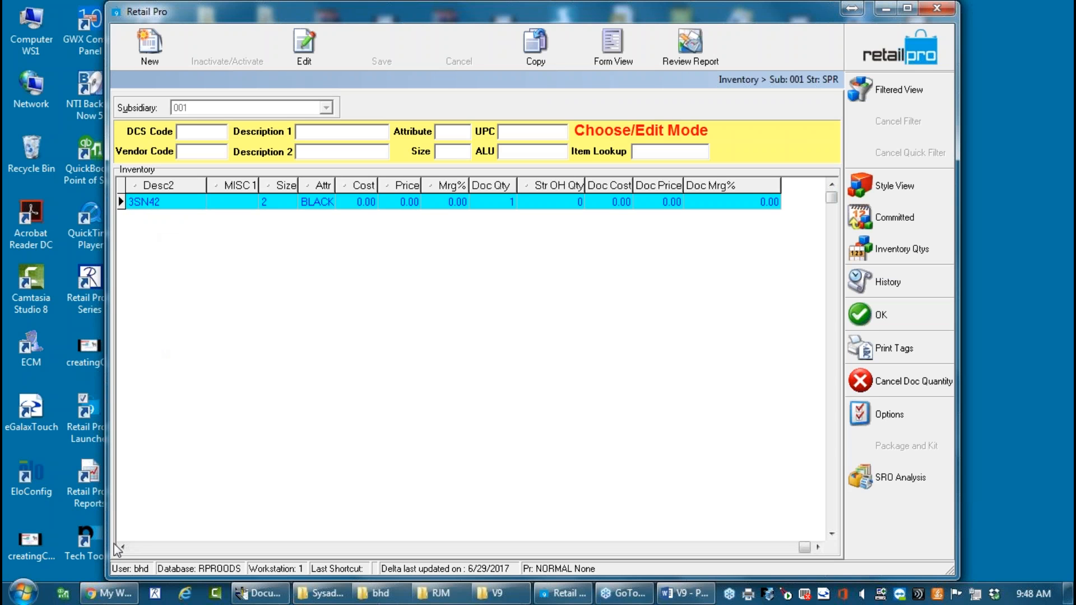
pyautogui.click(122, 547)
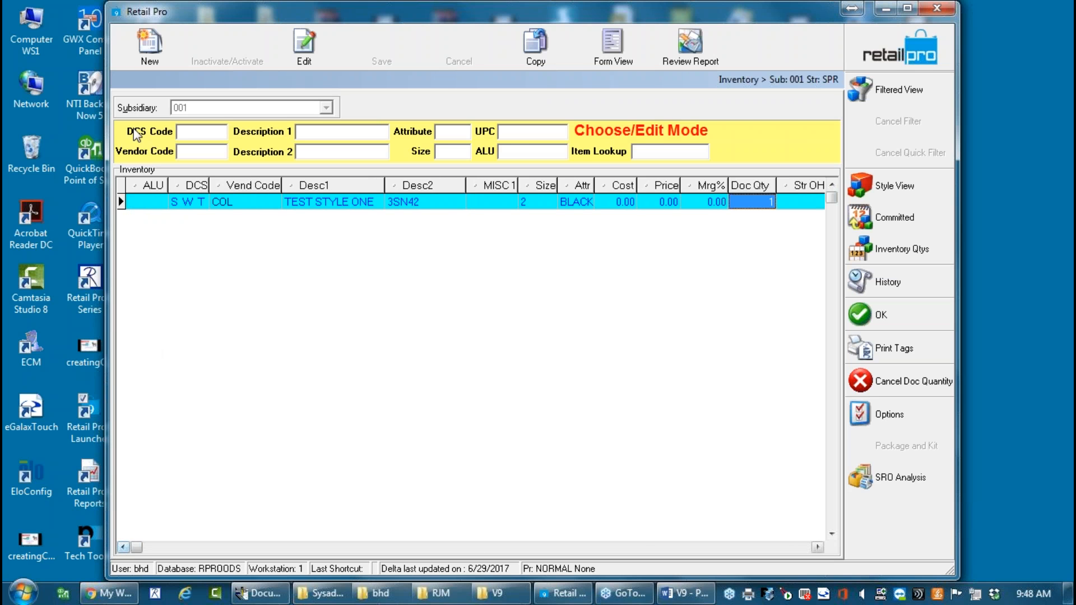
pyautogui.click(142, 207)
pyautogui.click(142, 207)
pyautogui.write('199999')
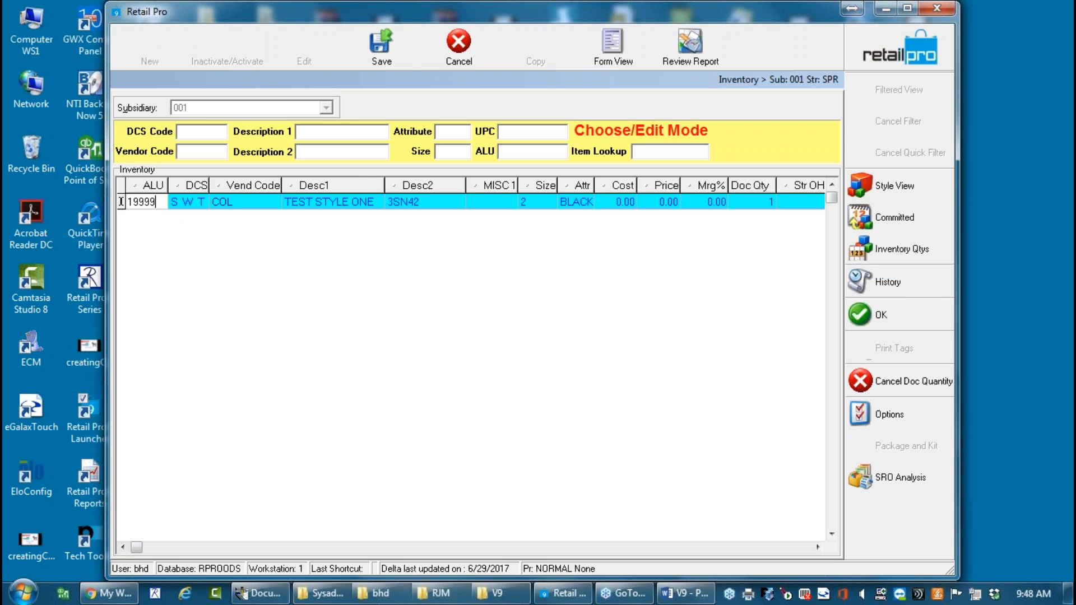
pyautogui.click(388, 54)
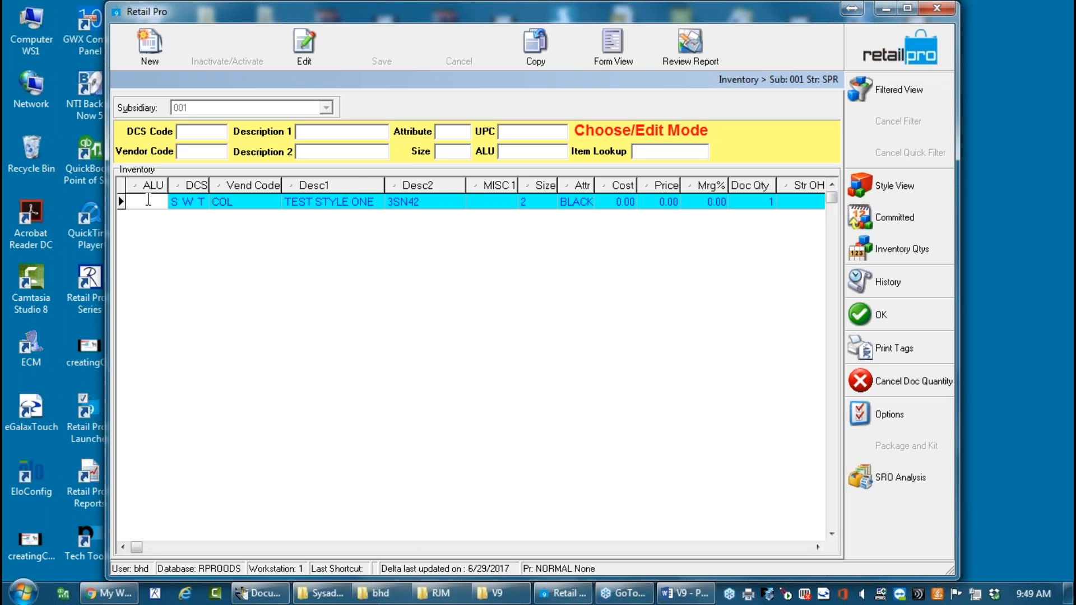
pyautogui.click(609, 46)
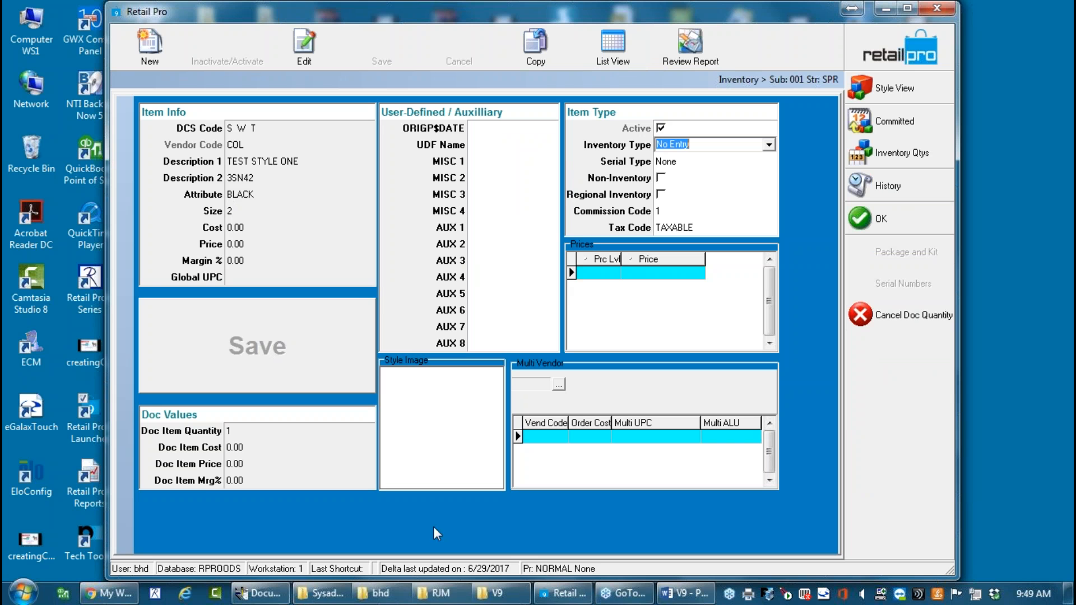
pyautogui.rightClick(324, 516)
pyautogui.moveTo(461, 529)
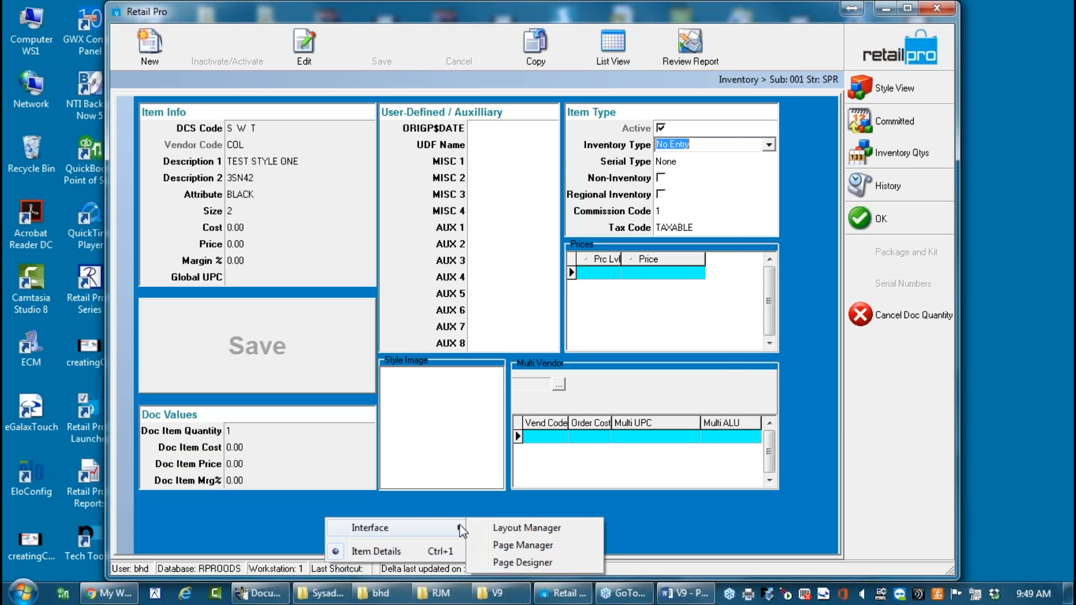
pyautogui.click(542, 532)
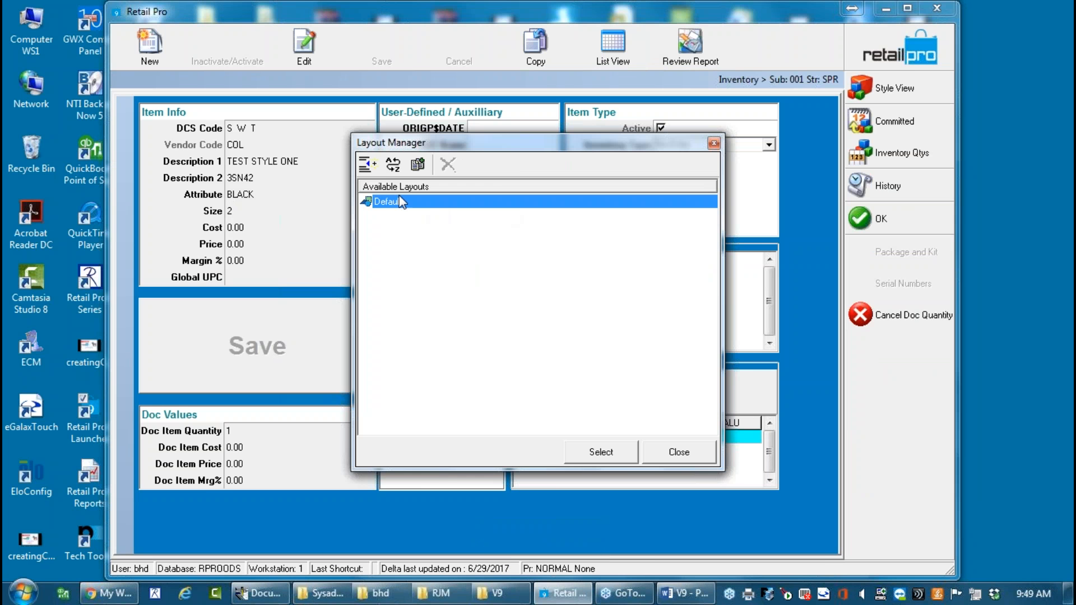
pyautogui.click(670, 453)
# Add the ALU field to the Item Info group of the item form in the Page Designer and close the designer.
pyautogui.rightClick(655, 504)
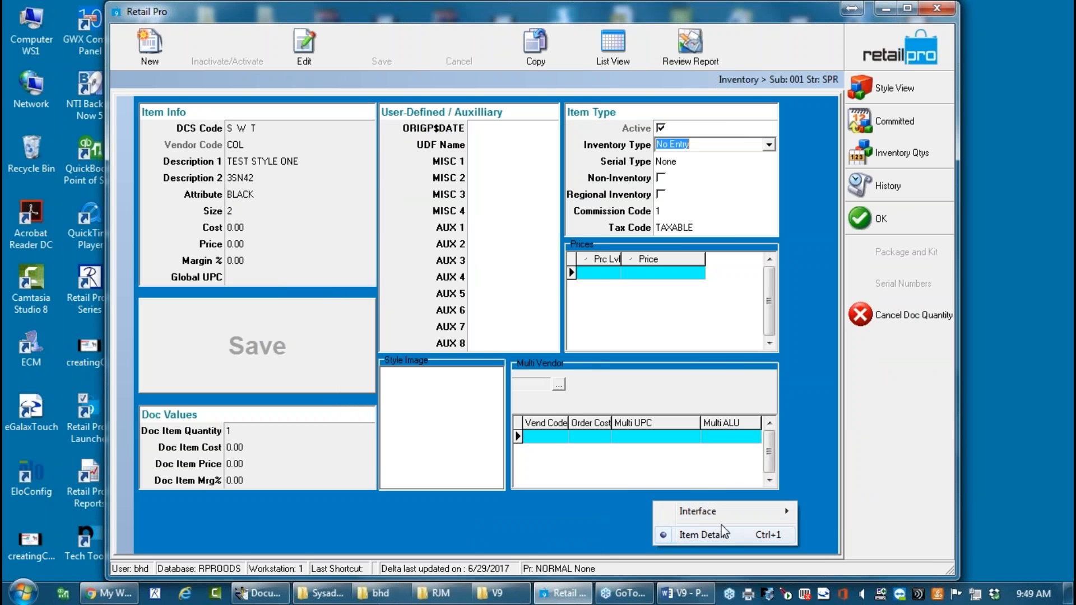
pyautogui.moveTo(722, 511)
pyautogui.click(850, 546)
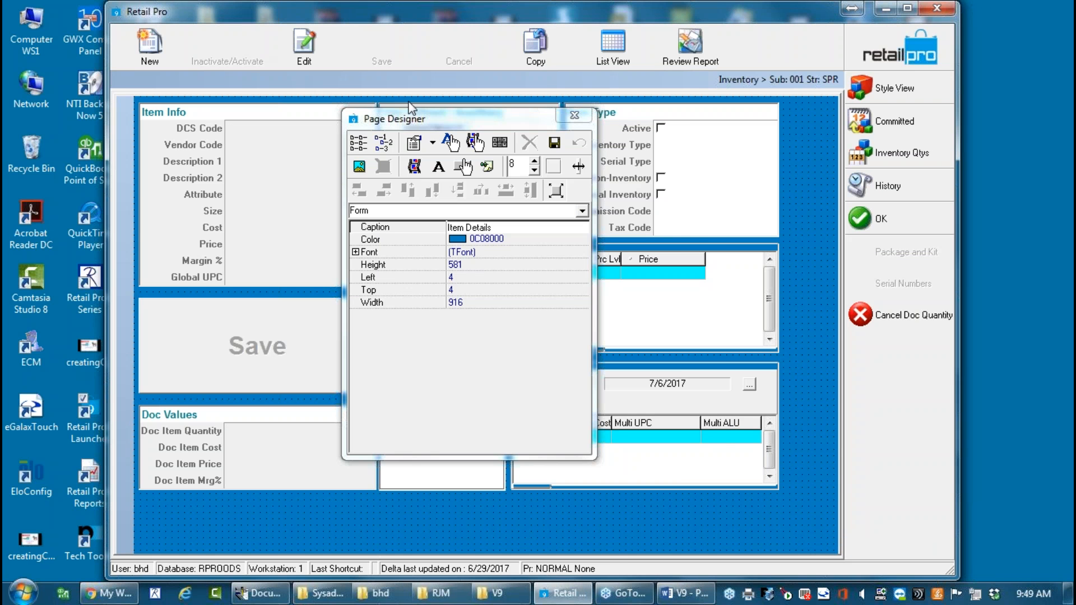
pyautogui.click(240, 180)
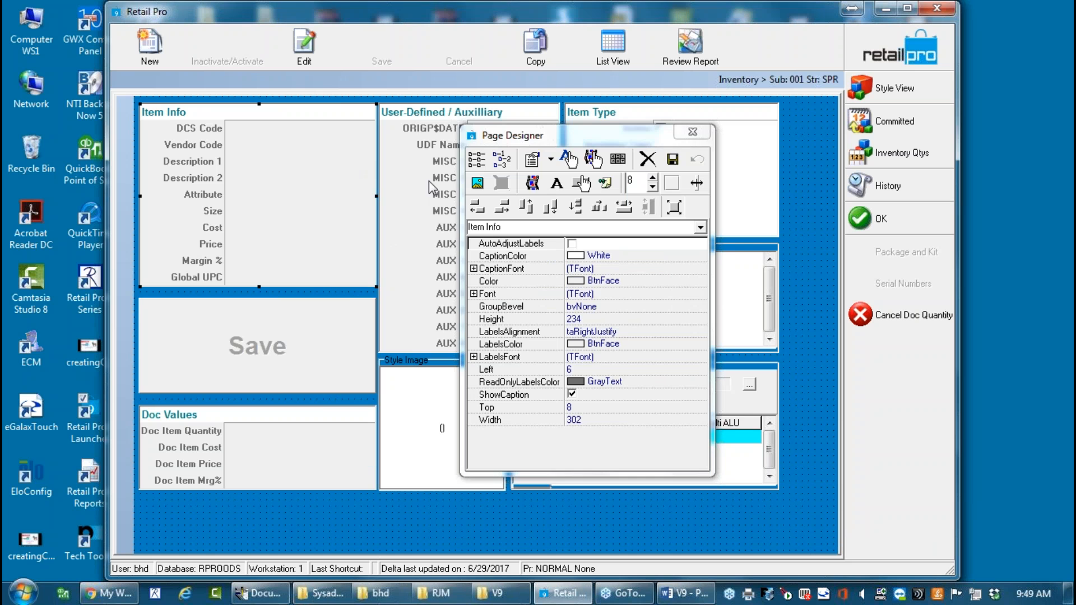
pyautogui.click(477, 159)
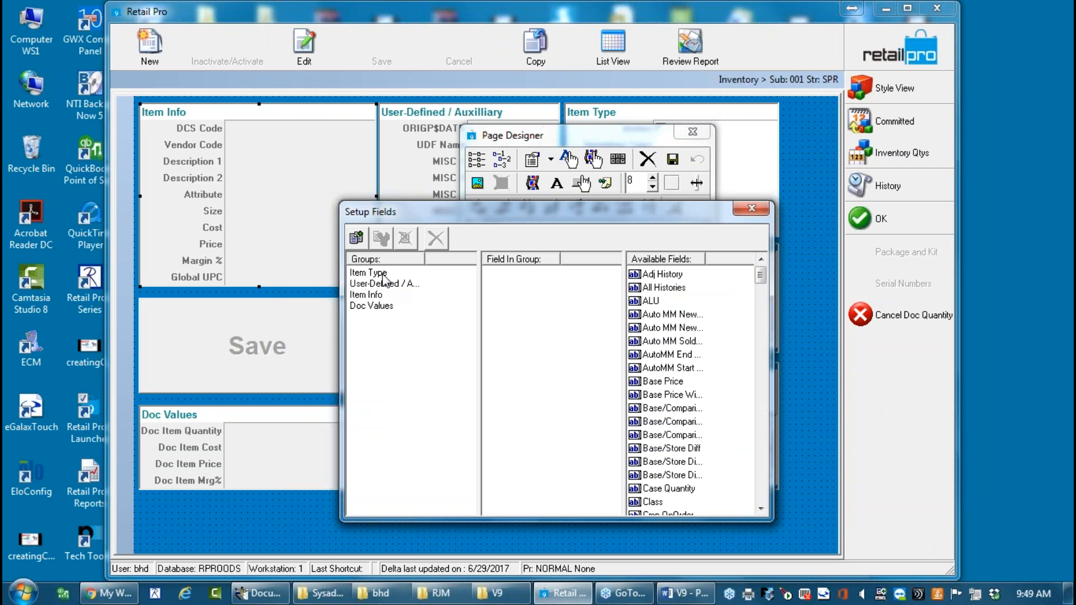
pyautogui.click(371, 296)
pyautogui.moveTo(650, 301); pyautogui.dragTo(530, 386)
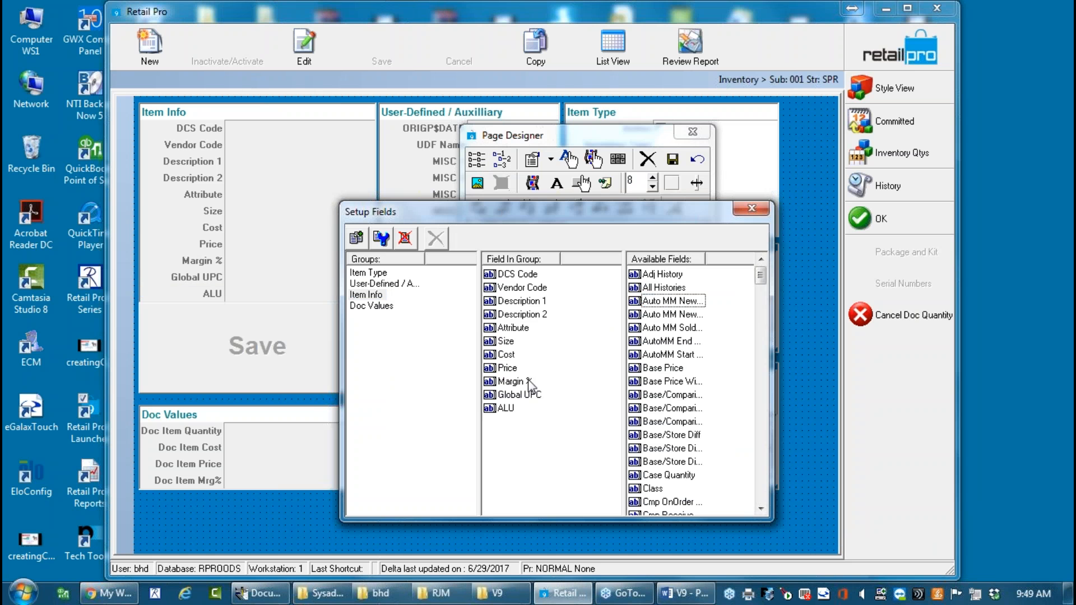
pyautogui.click(749, 209)
pyautogui.click(210, 343)
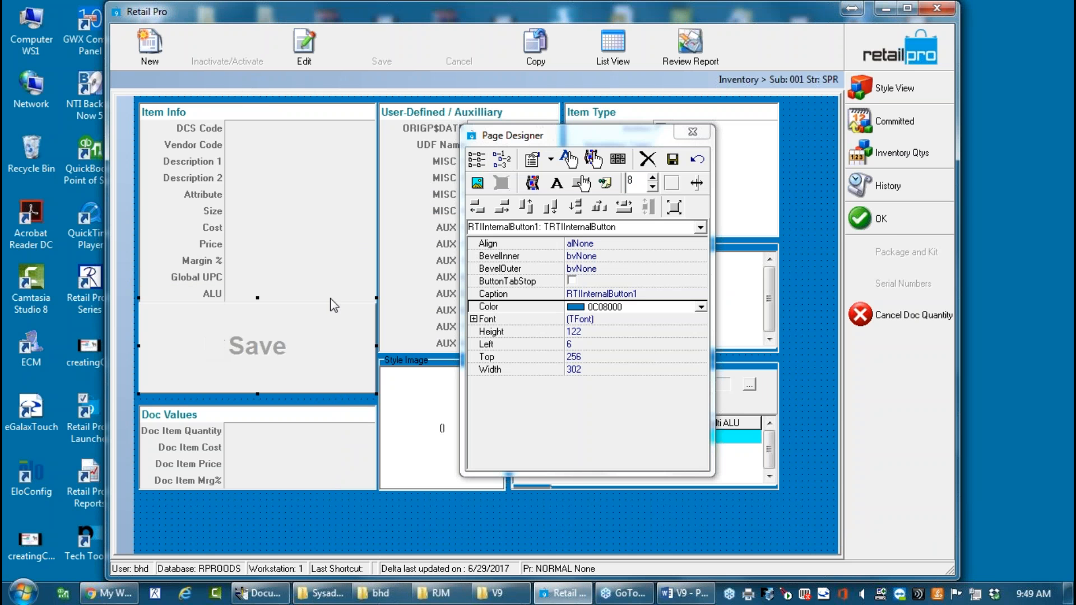
pyautogui.click(692, 132)
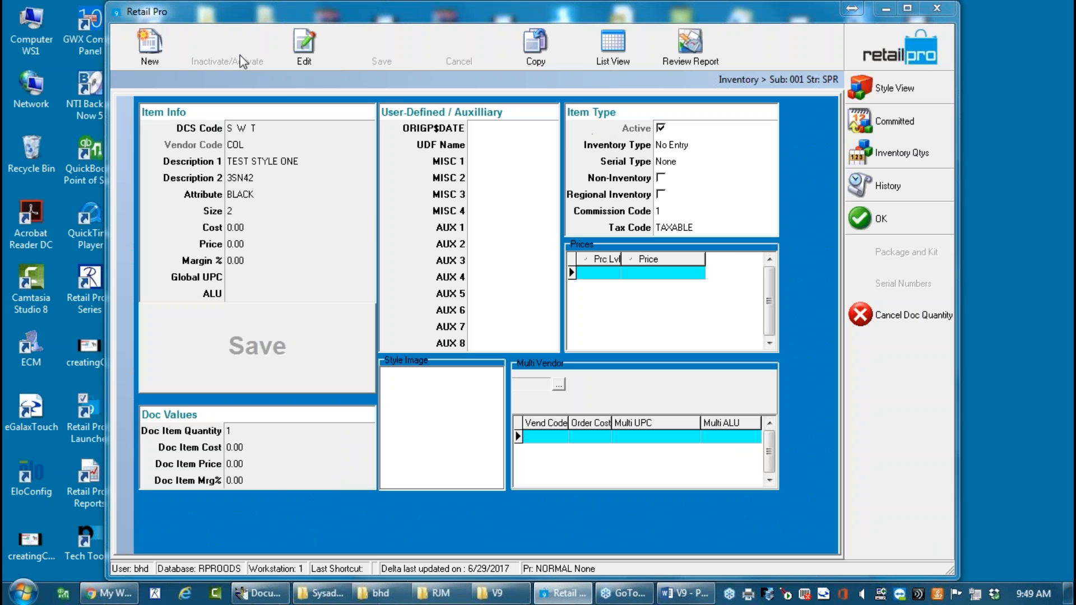
# Start editing the TEST STYLE ONE item and try to set its ALU to 199999, clearing the entry.
pyautogui.click(291, 60)
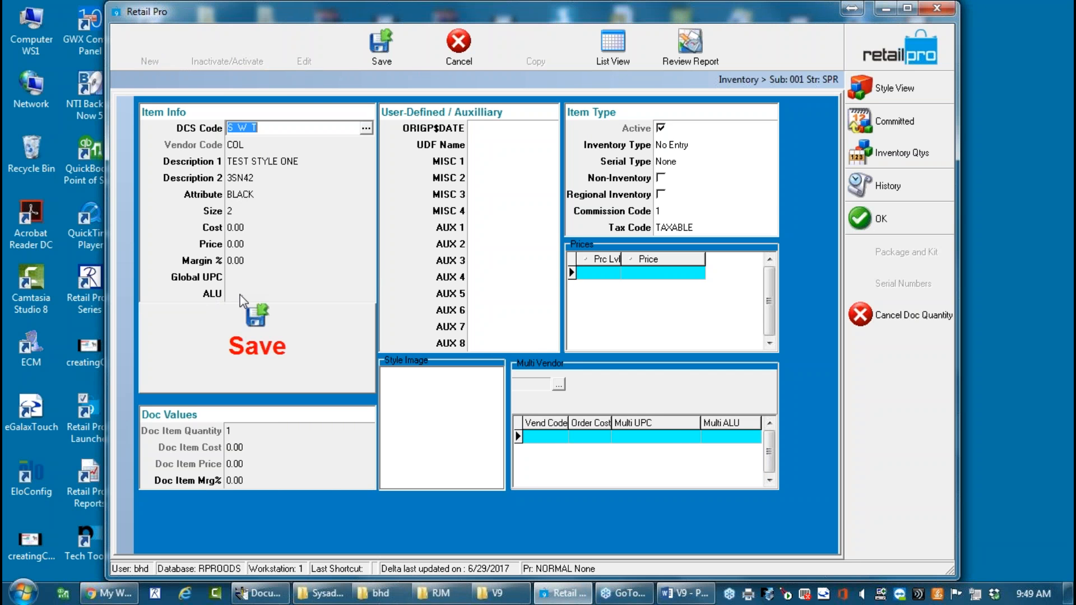
pyautogui.click(241, 294)
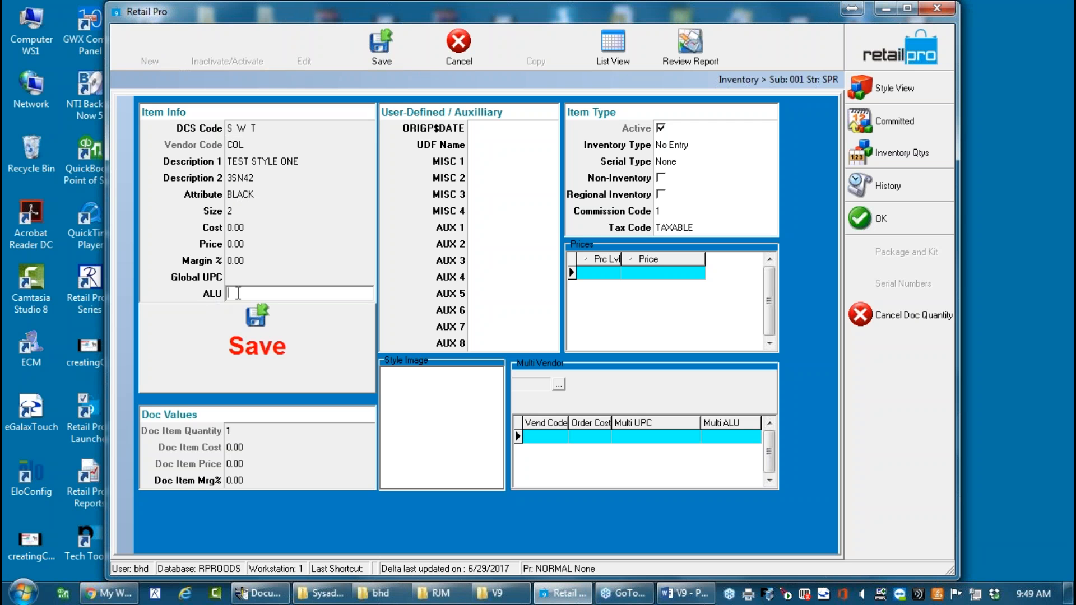
pyautogui.write('19999')
pyautogui.click(245, 273)
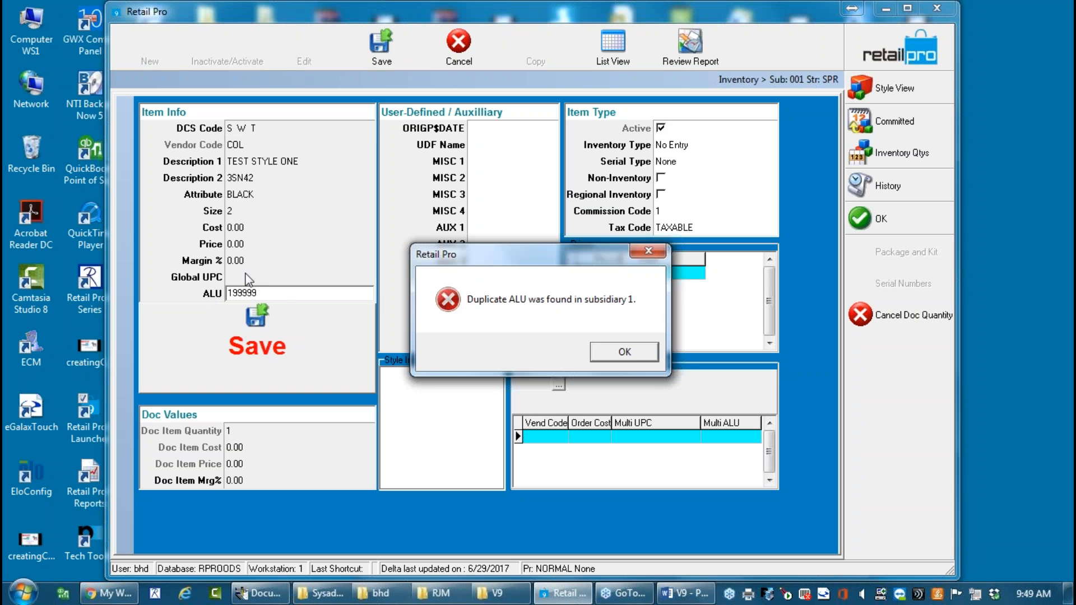
pyautogui.click(624, 352)
pyautogui.press('BackSpace')
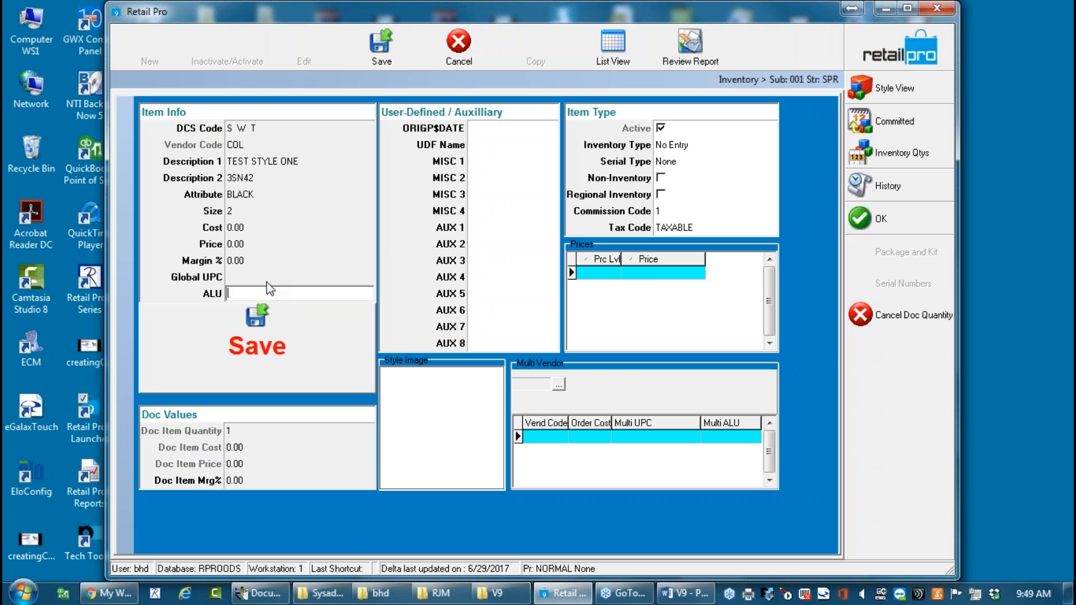
# Try to set the item's ALU to 333333 and clear the entry.
pyautogui.write('333333')
pyautogui.press('Return')
pyautogui.click(621, 352)
pyautogui.press('BackSpace')
# Set the item's ALU to 500000, save the item and return to the purchase order.
pyautogui.click(251, 301)
pyautogui.write('500000')
pyautogui.press('Tab')
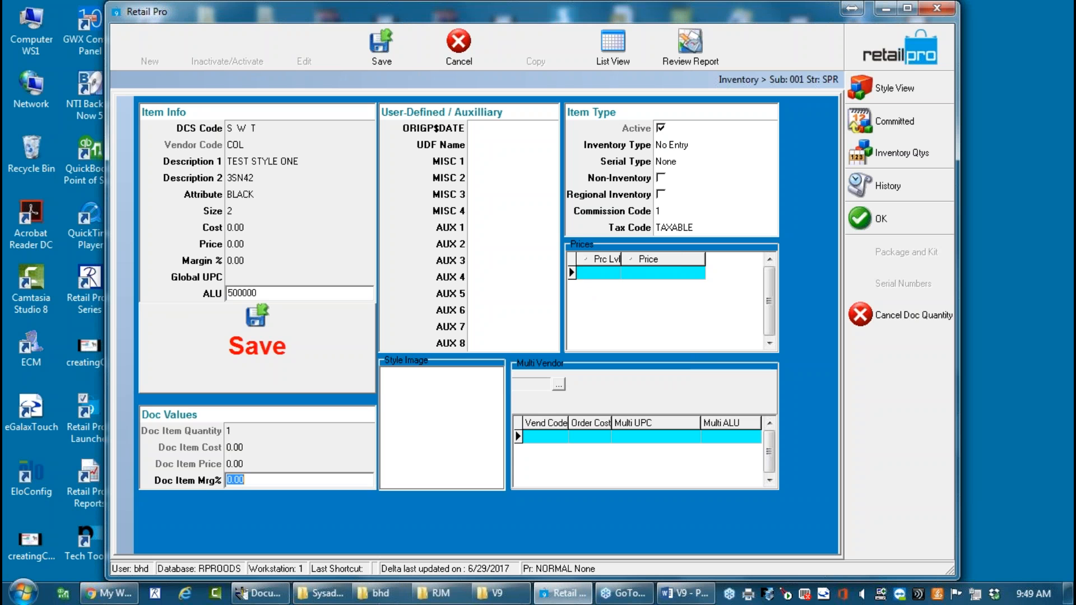
pyautogui.click(266, 350)
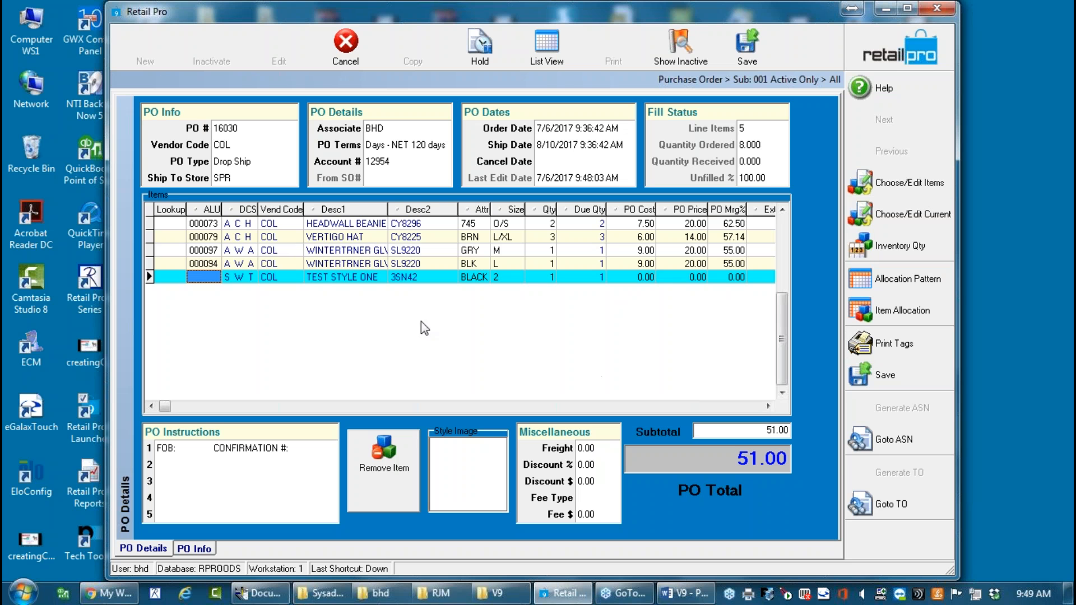
# Open the item selection for the purchase order, filter Description 1 by "test" and select TEST STYLE ONE.
pyautogui.press('Tab')
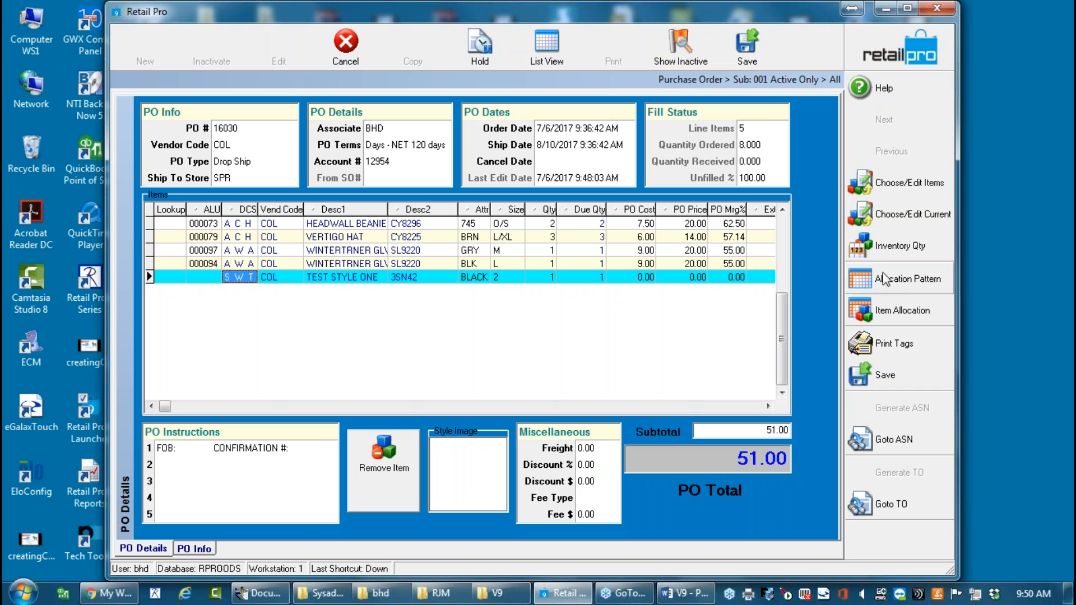
pyautogui.click(906, 184)
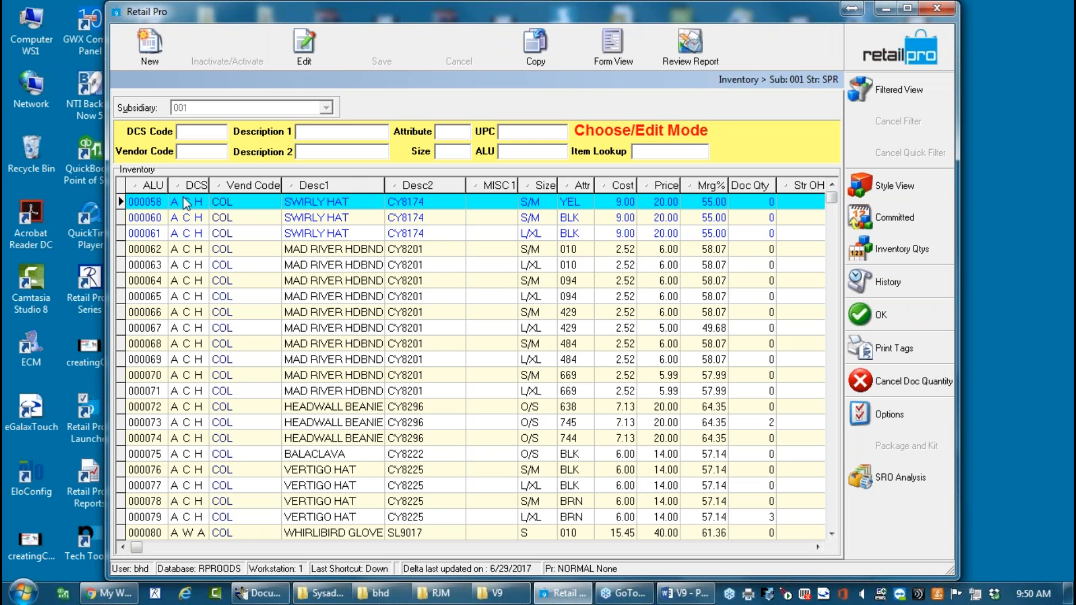
pyautogui.click(317, 131)
pyautogui.write('test')
pyautogui.press('Return')
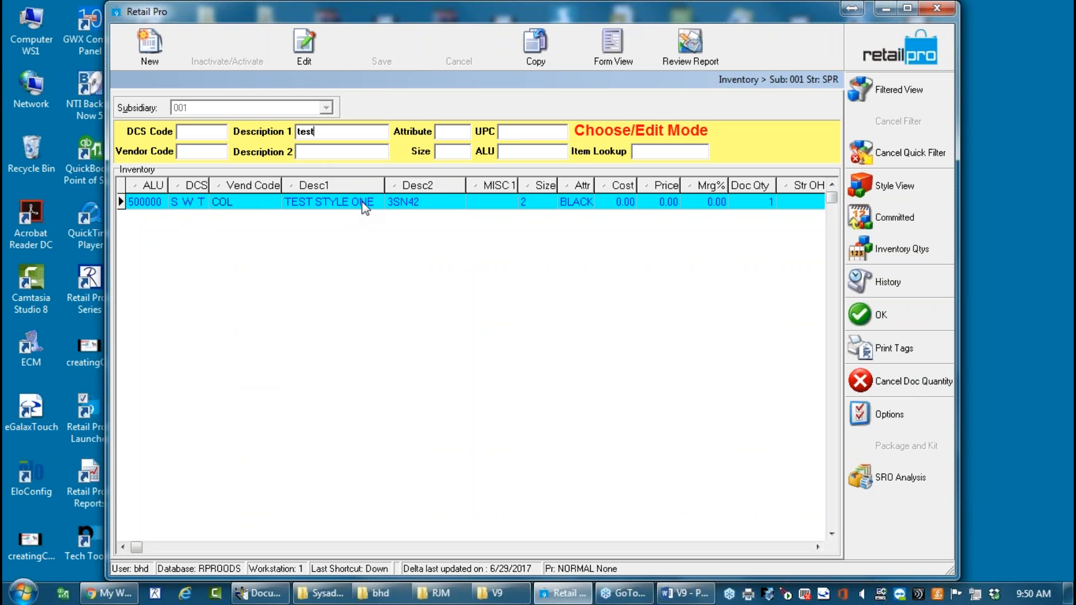
pyautogui.click(359, 202)
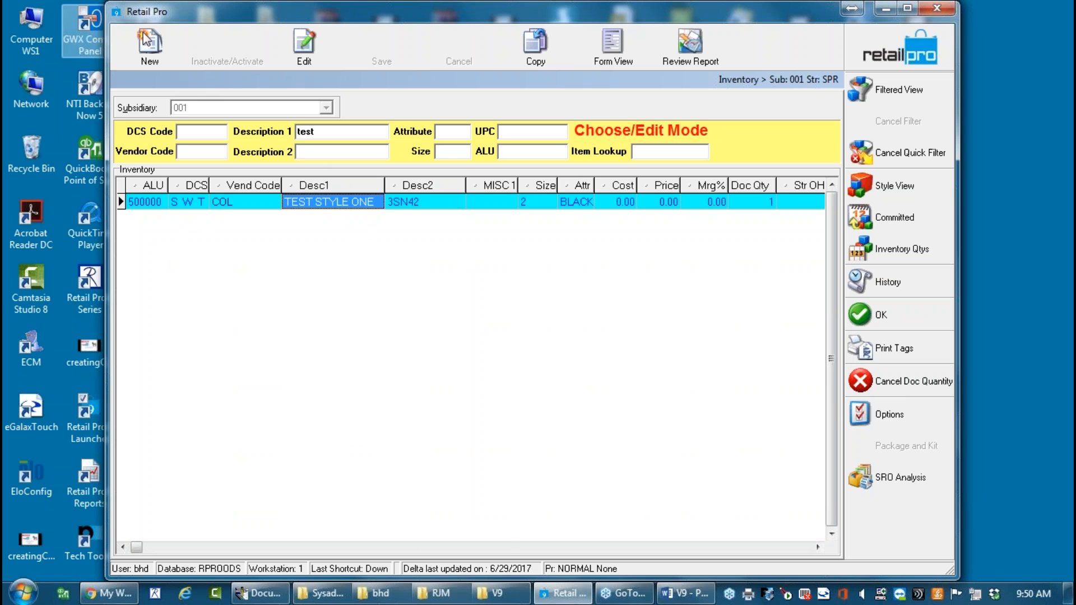
# Examine the TEST STYLE ONE item's size in its detailed form and its document and on-hand quantities in the inventory list.
pyautogui.click(613, 44)
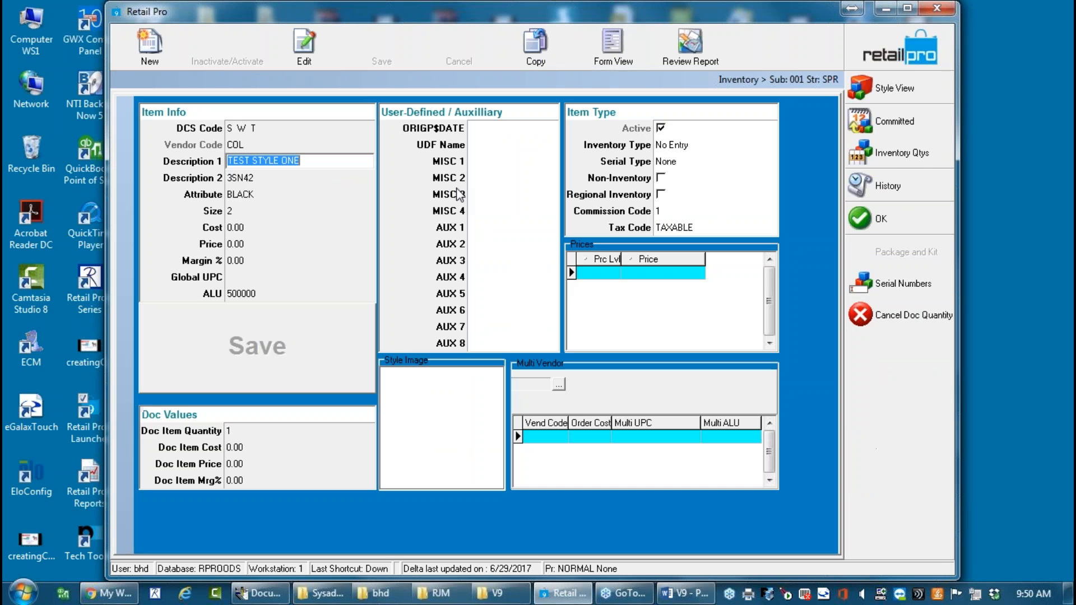
pyautogui.click(237, 210)
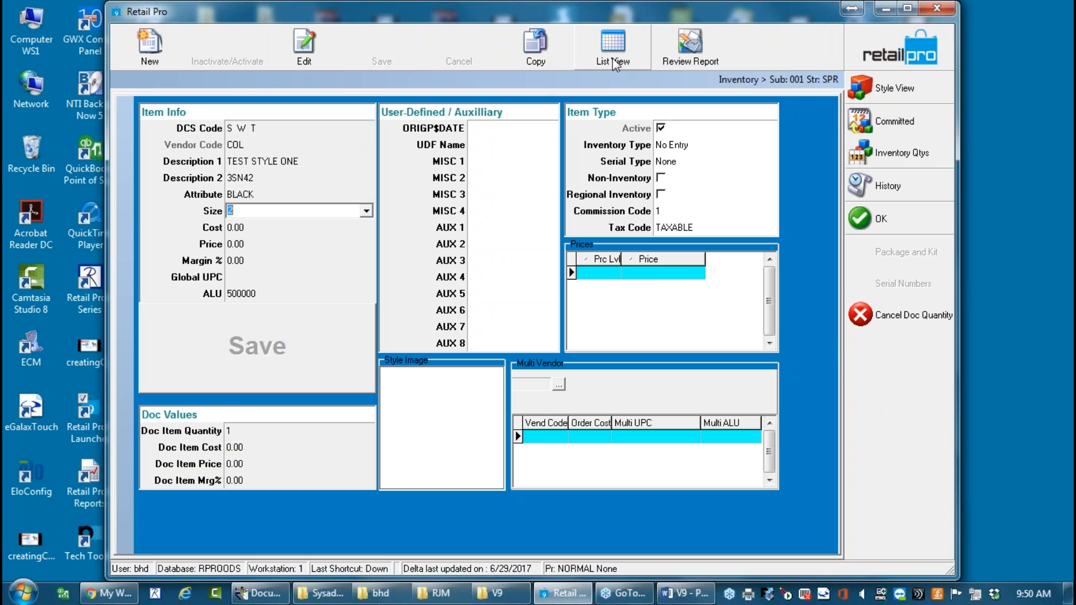
pyautogui.click(612, 43)
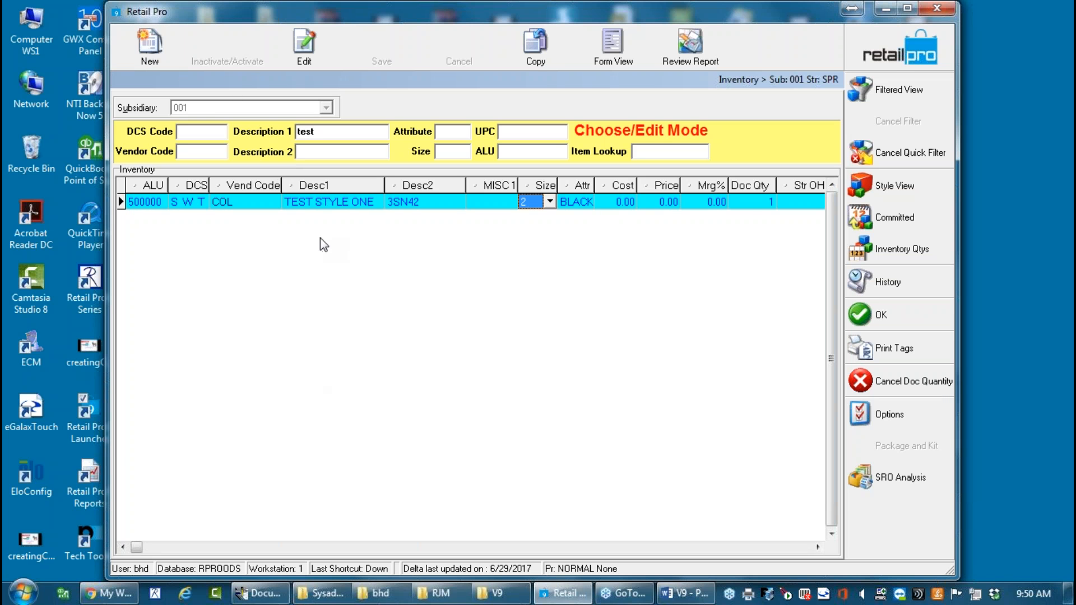
pyautogui.click(748, 202)
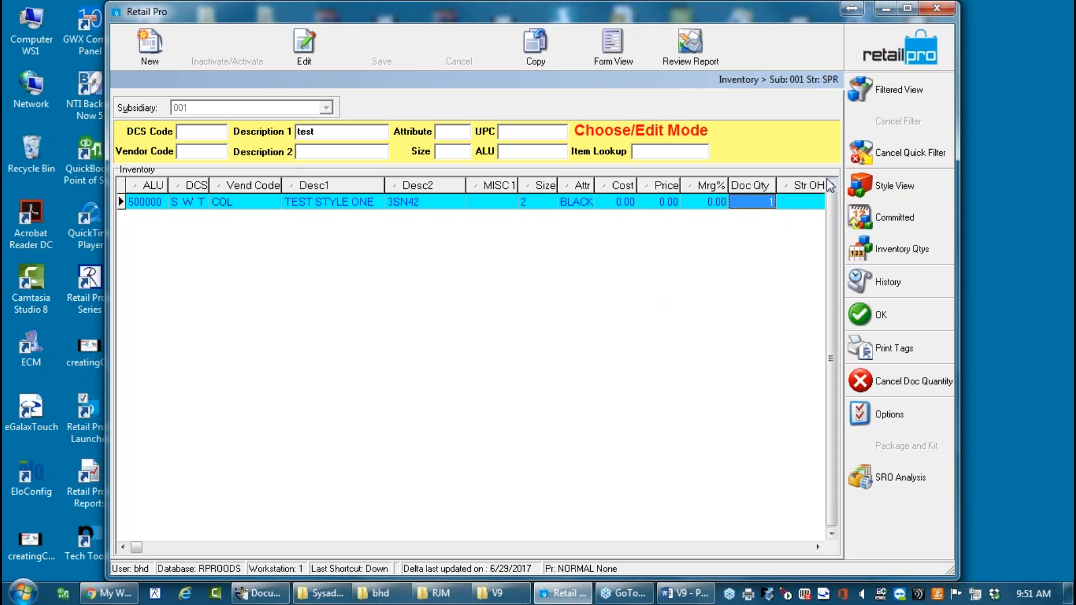
pyautogui.press('Tab')
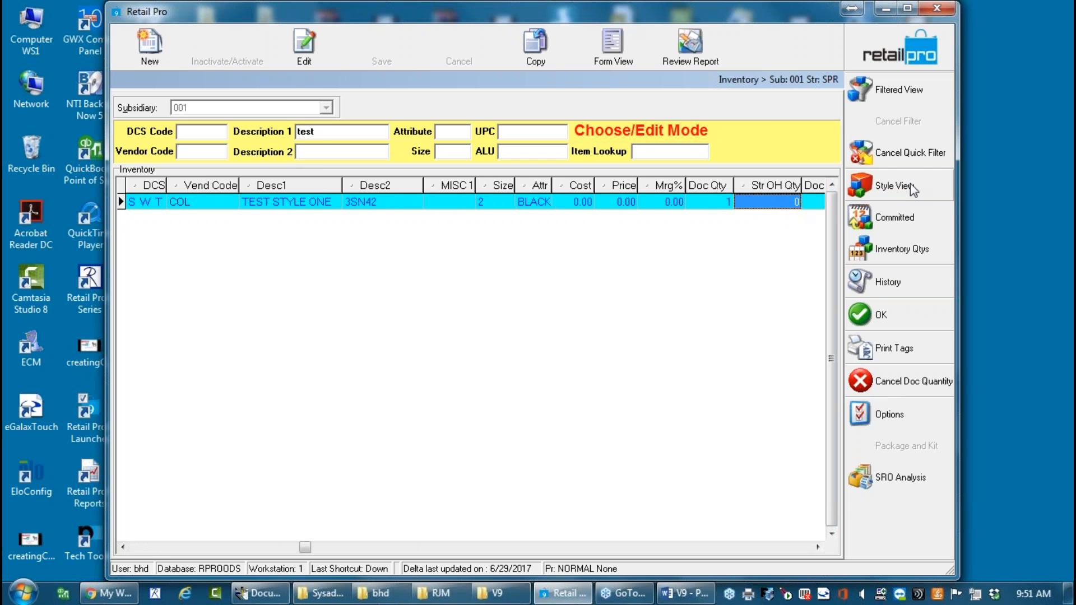
# Show TEST STYLE ONE as a style grid and assign it the 2-14 size scale.
pyautogui.click(895, 191)
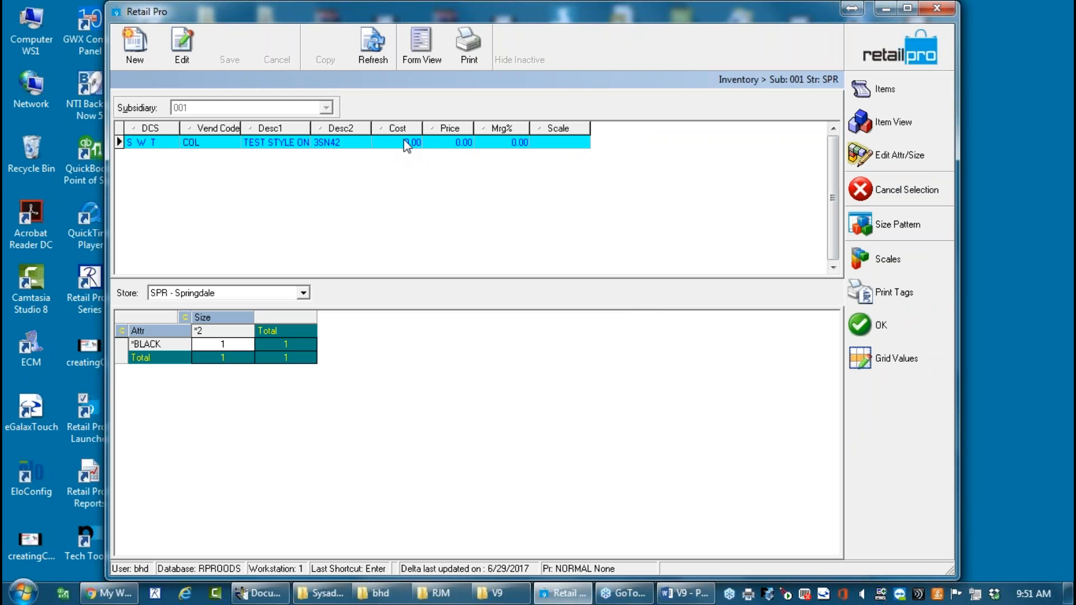
pyautogui.click(577, 142)
pyautogui.click(583, 143)
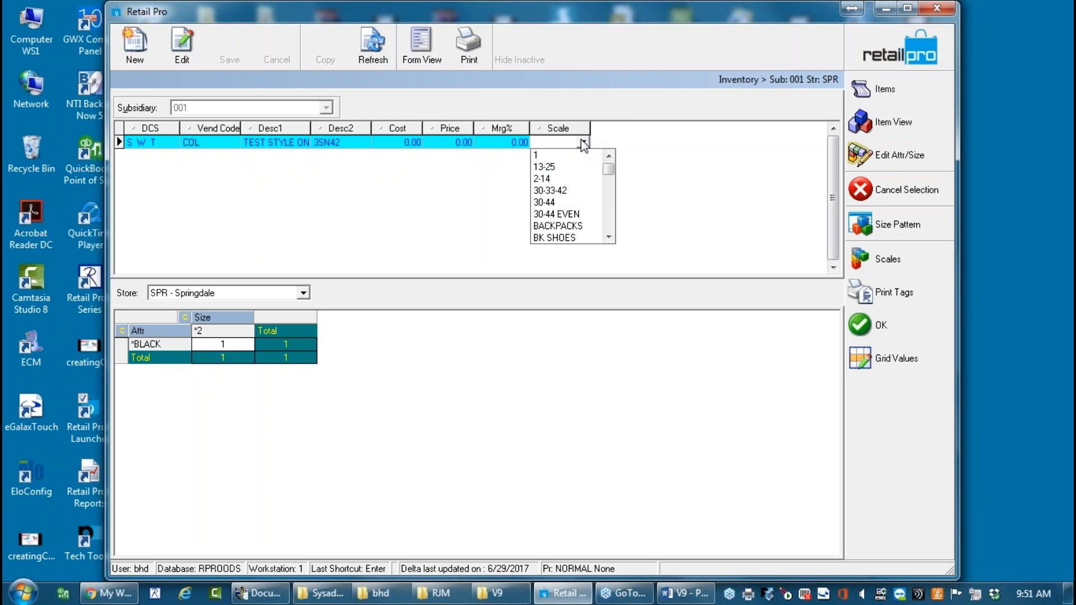
pyautogui.click(543, 180)
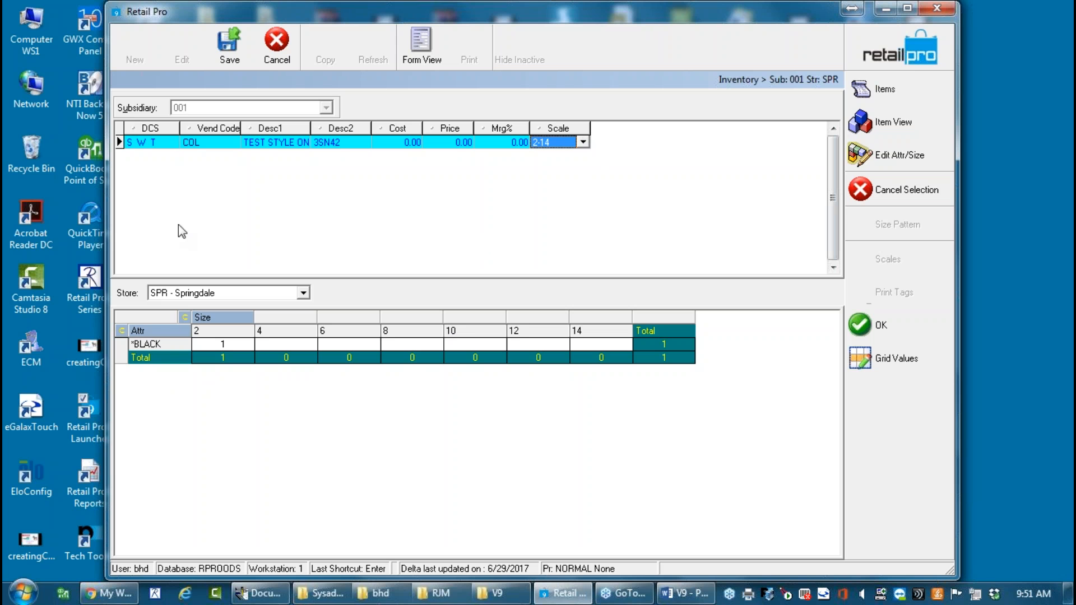
# Set the style's cost to 2.00 and its price to 5.00, and save the style.
pyautogui.click(399, 143)
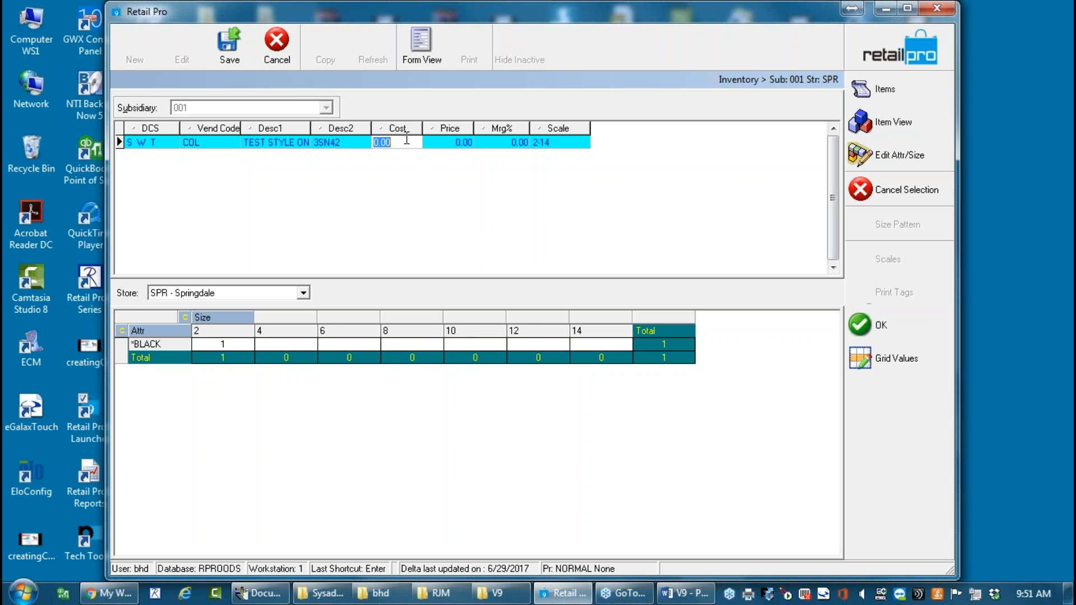
pyautogui.write('2.0')
pyautogui.click(444, 143)
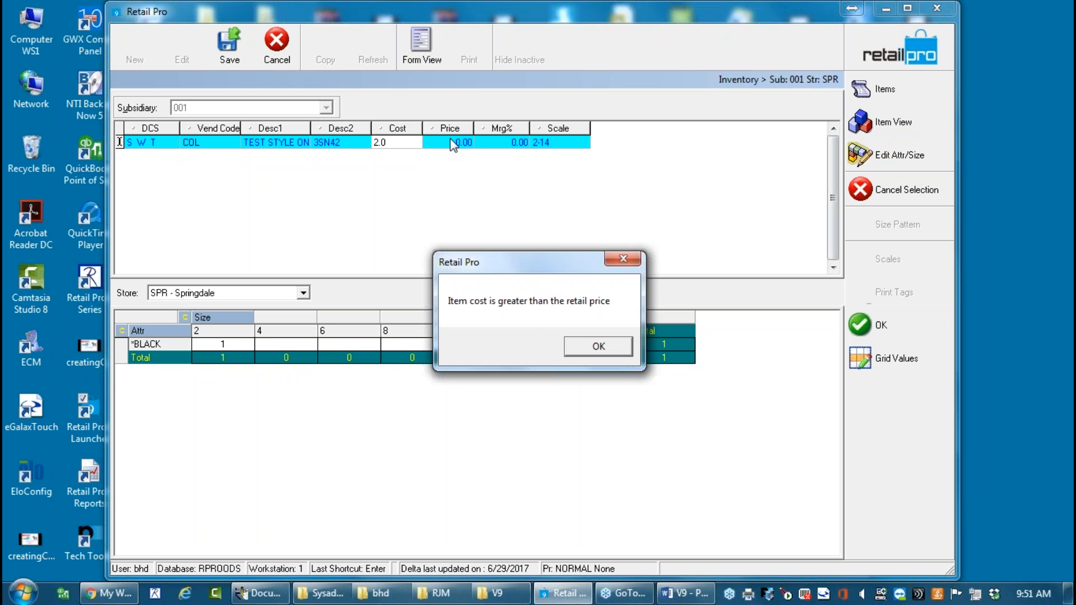
pyautogui.click(609, 344)
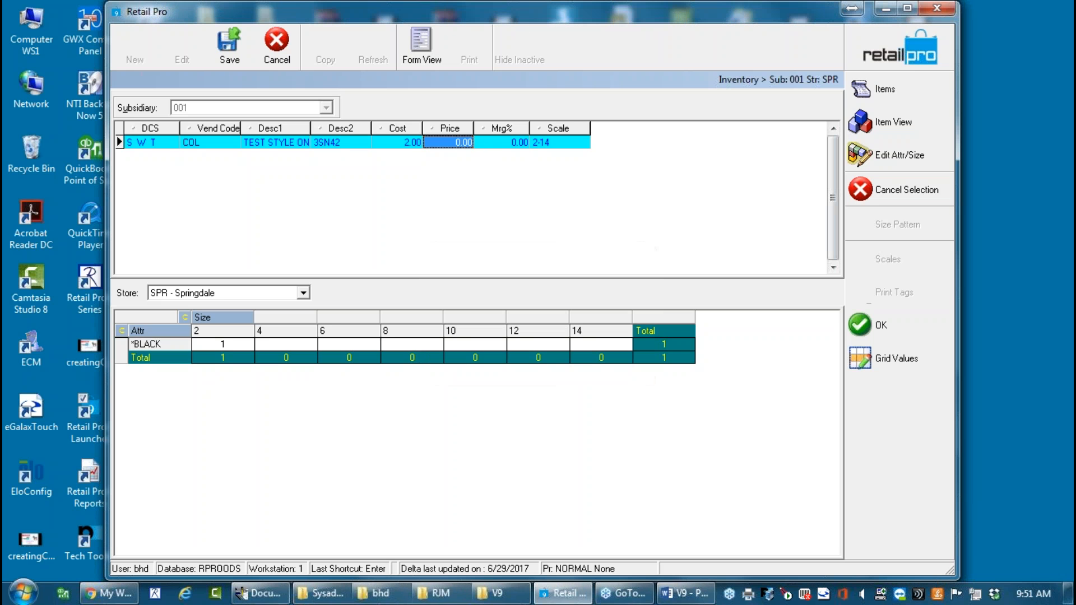
pyautogui.write('5')
pyautogui.click(492, 147)
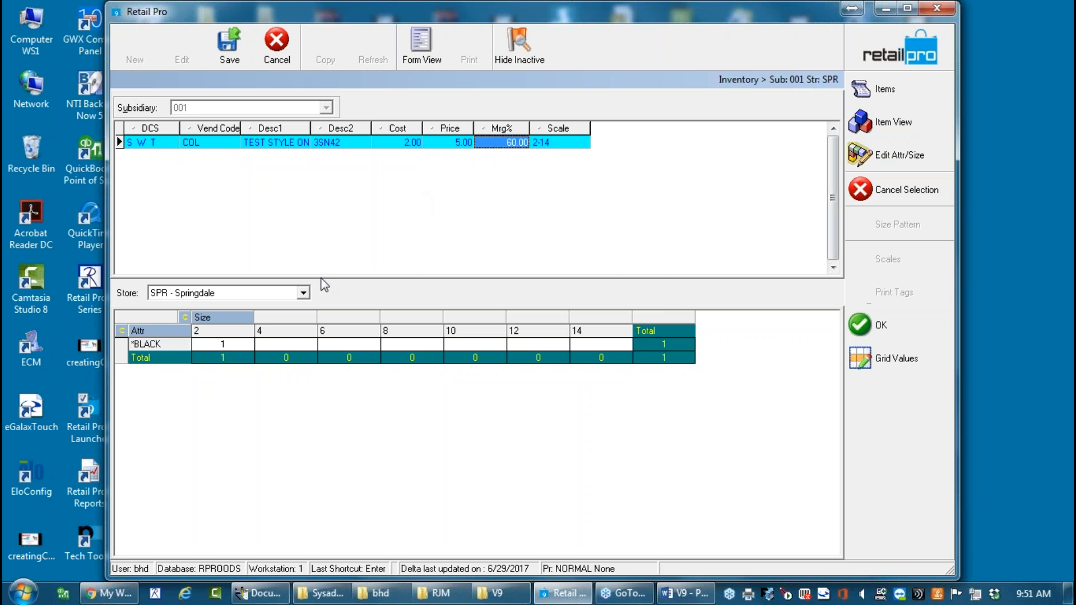
pyautogui.click(226, 53)
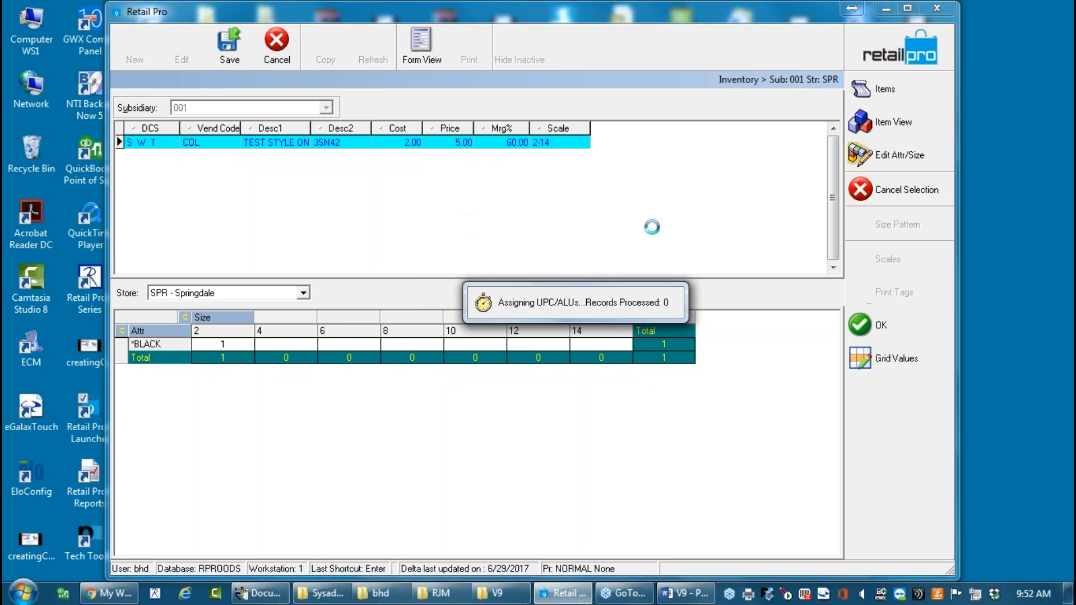
pyautogui.click(608, 315)
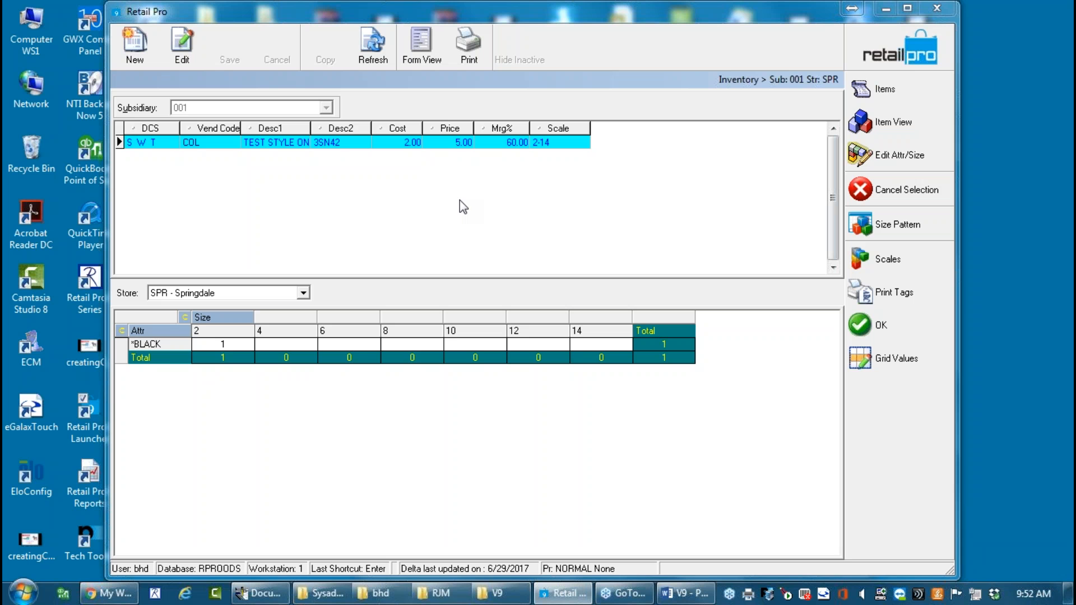
# Examine the style's cost and its BLACK quantity cells across sizes 2 through 14.
pyautogui.click(392, 140)
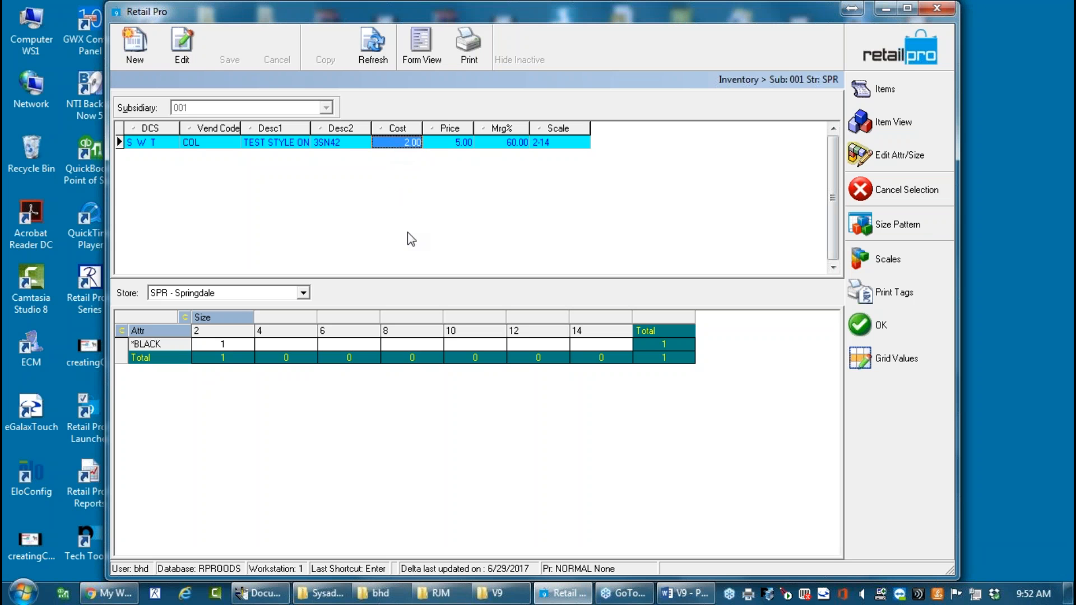
pyautogui.click(227, 343)
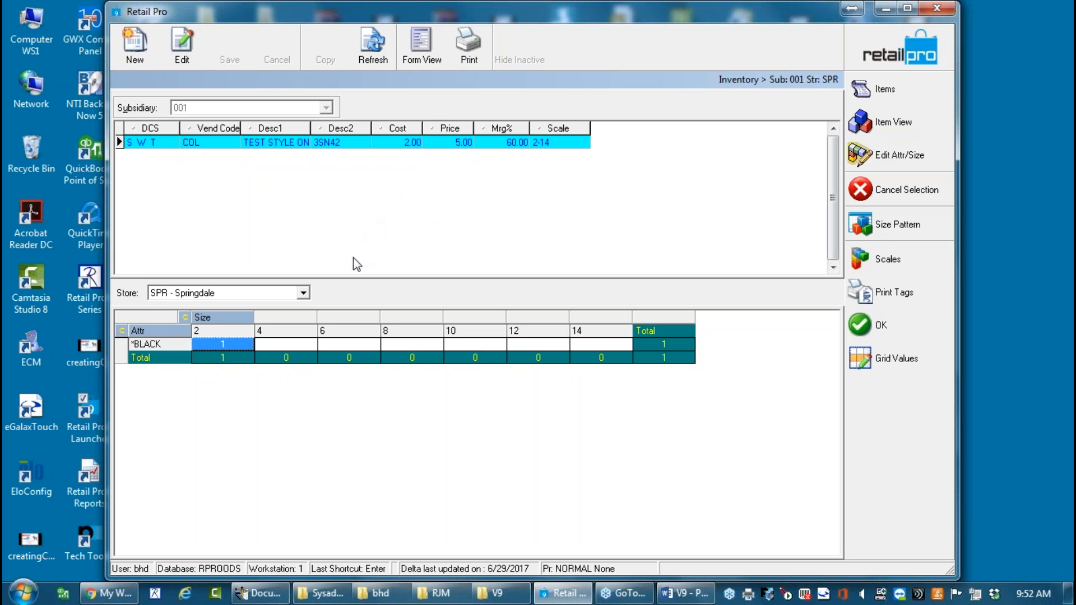
pyautogui.click(273, 344)
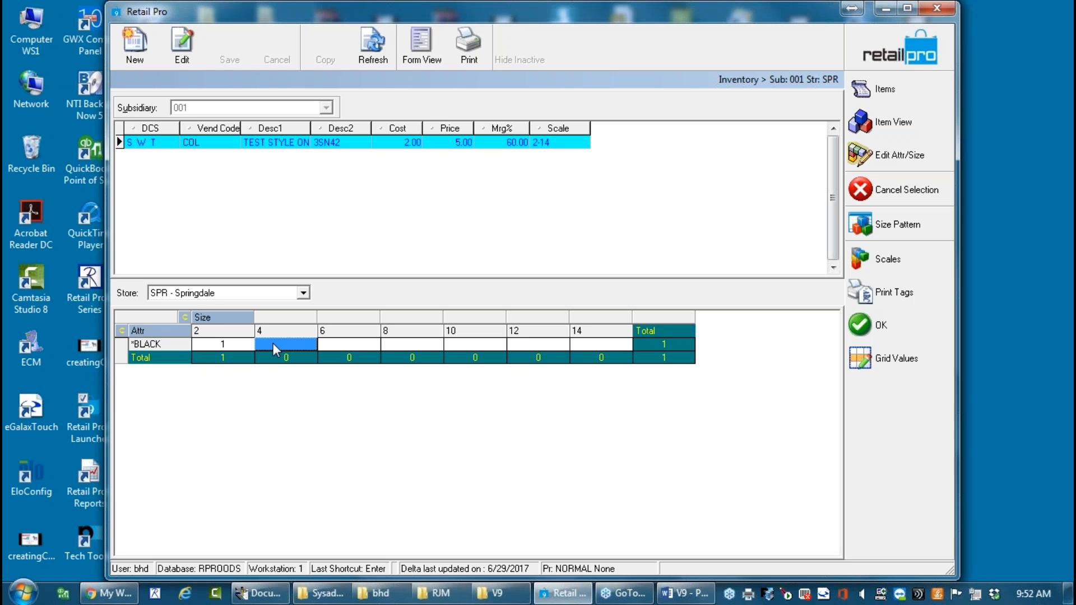
pyautogui.click(351, 342)
pyautogui.click(405, 345)
pyautogui.click(457, 342)
pyautogui.click(521, 344)
pyautogui.click(603, 344)
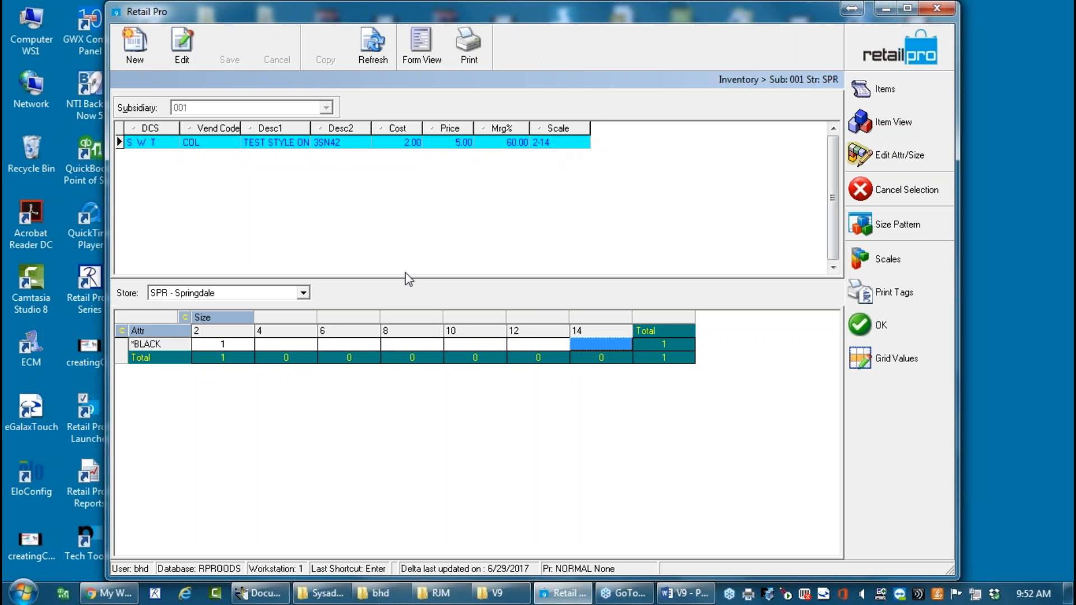
# Enter BLACK order quantities of 2 for size 4, 3 for sizes 6 and 8, 4 for size 10, 2 for size 12 and 1 for size 14.
pyautogui.click(279, 343)
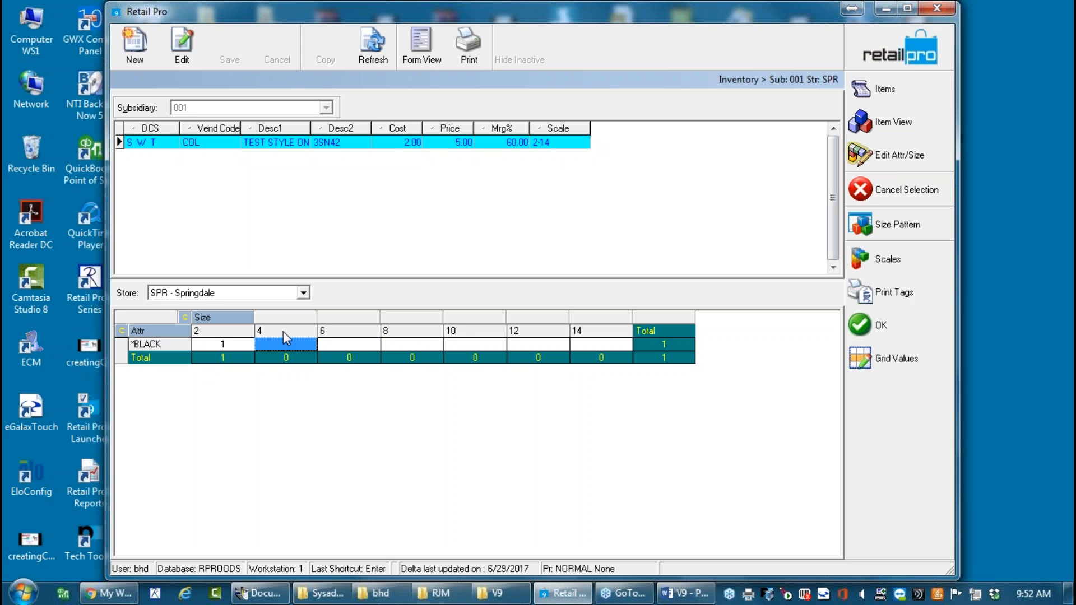
pyautogui.write('2')
pyautogui.press('Return')
pyautogui.write('3')
pyautogui.press('Return')
pyautogui.write('3')
pyautogui.press('Return')
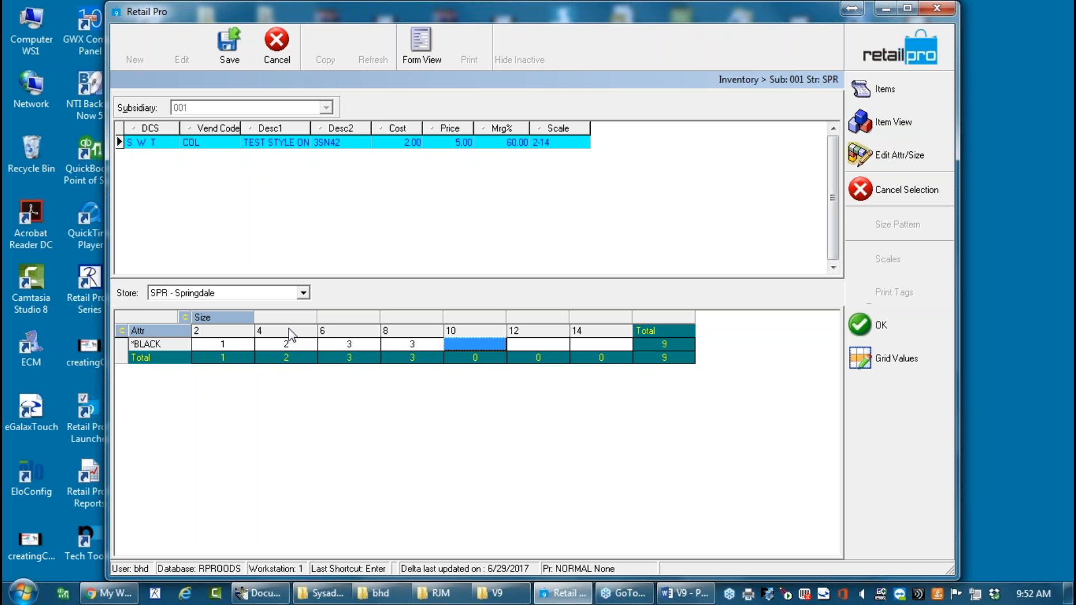
pyautogui.write('4')
pyautogui.press('Return')
pyautogui.write('2')
pyautogui.press('Return')
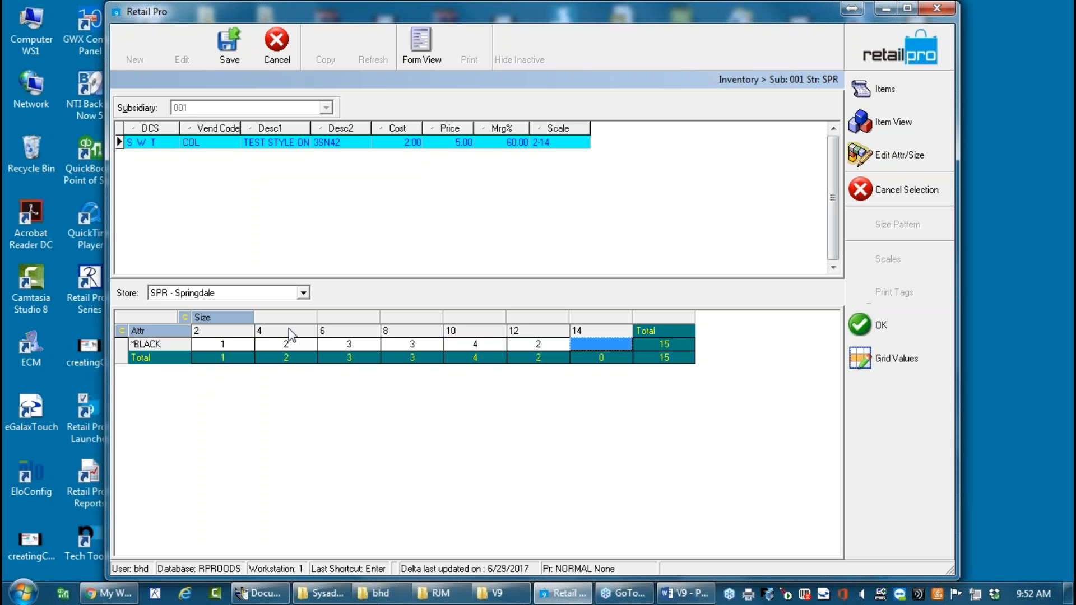
pyautogui.write('1')
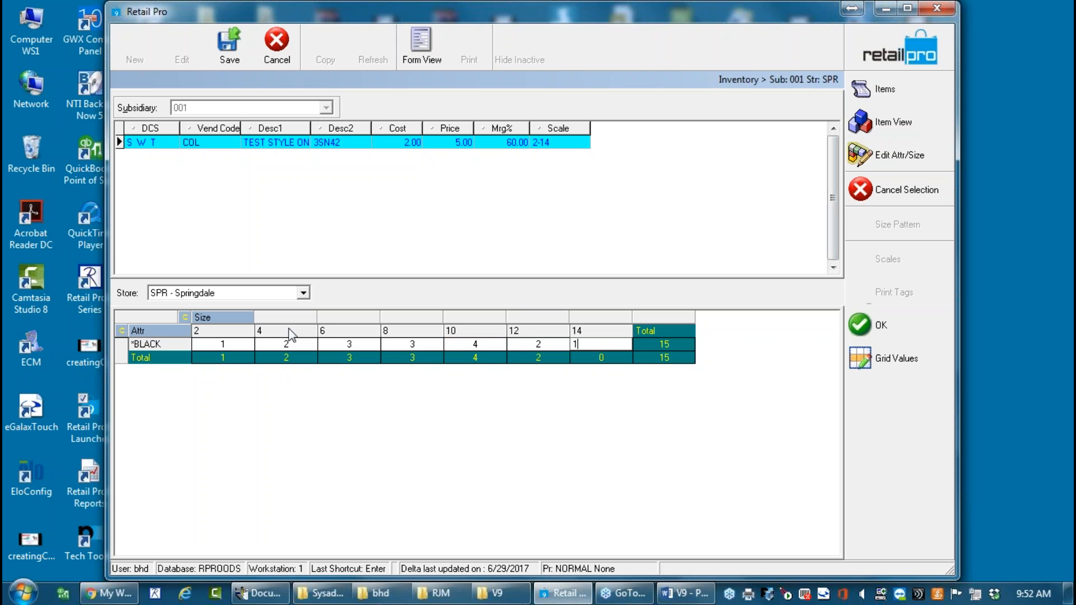
pyautogui.click(529, 345)
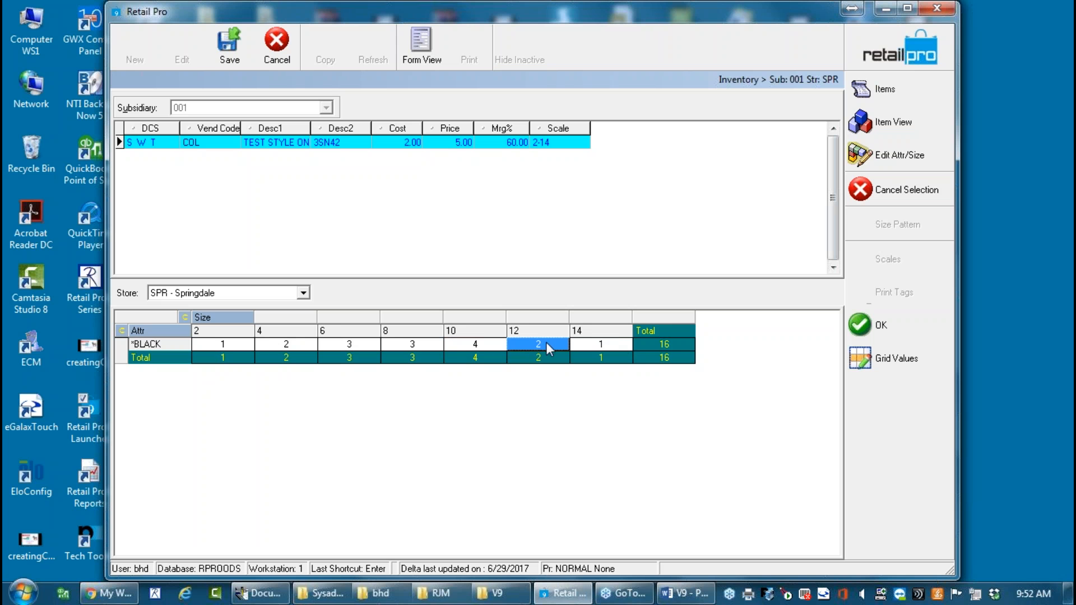
# Save the size quantities, adding all items including inactive ones, and return to the purchase order.
pyautogui.click(234, 66)
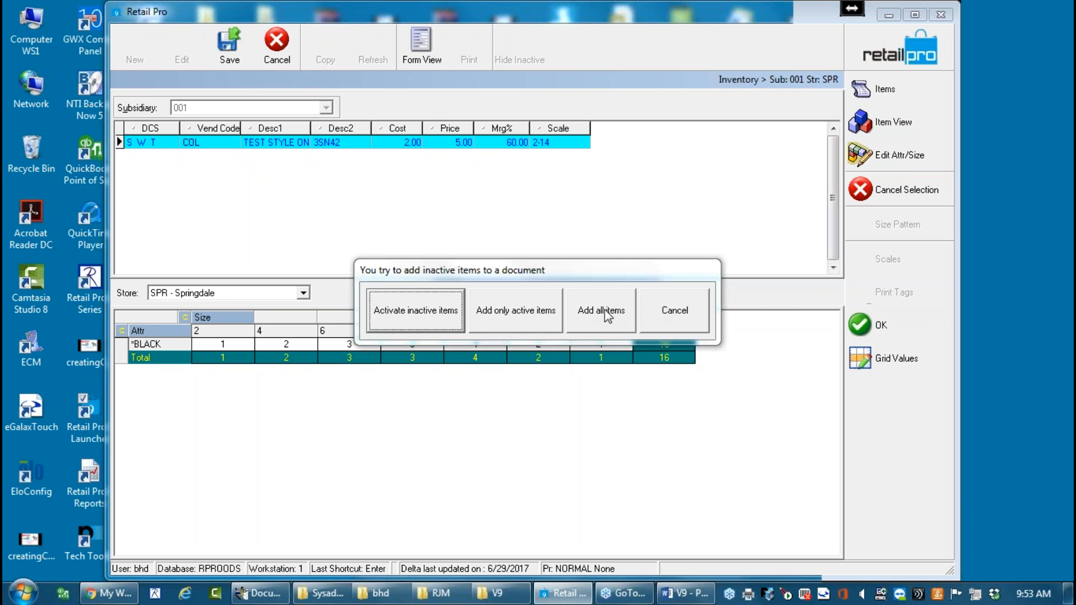
pyautogui.click(603, 312)
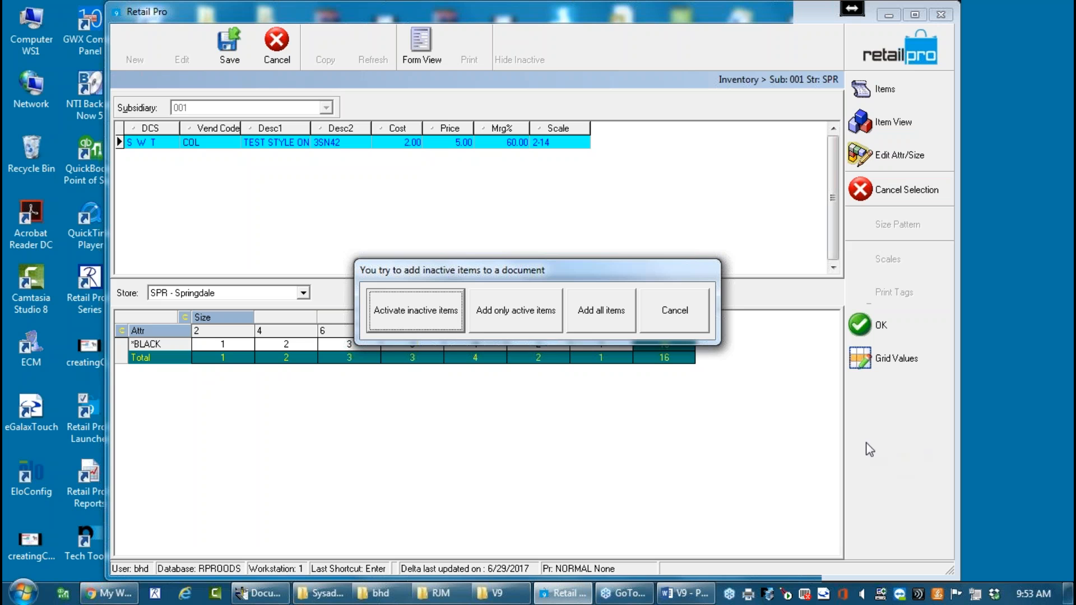
pyautogui.click(611, 311)
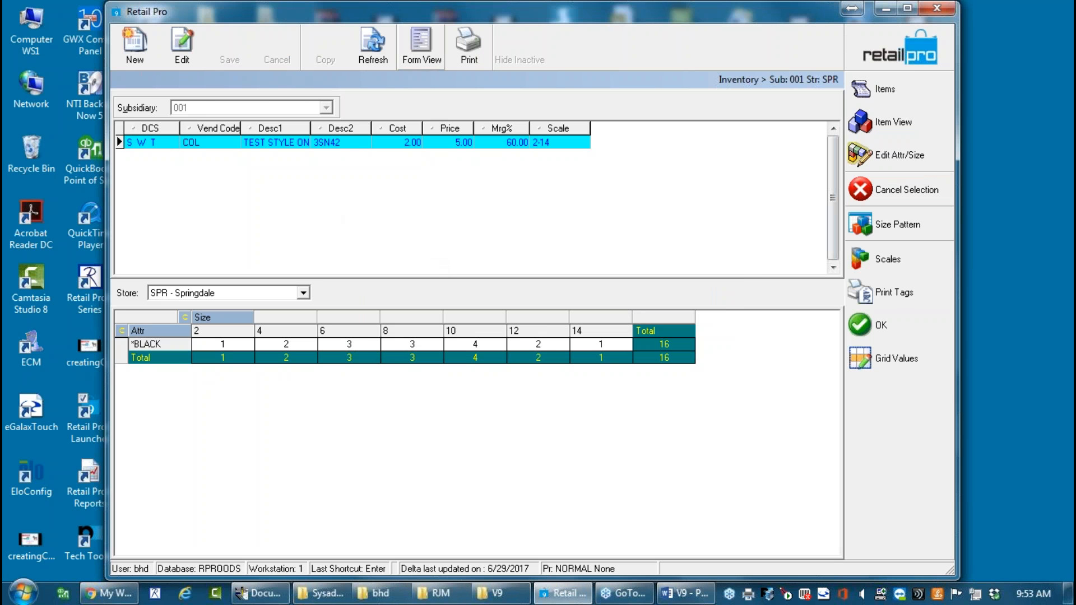
pyautogui.click(883, 336)
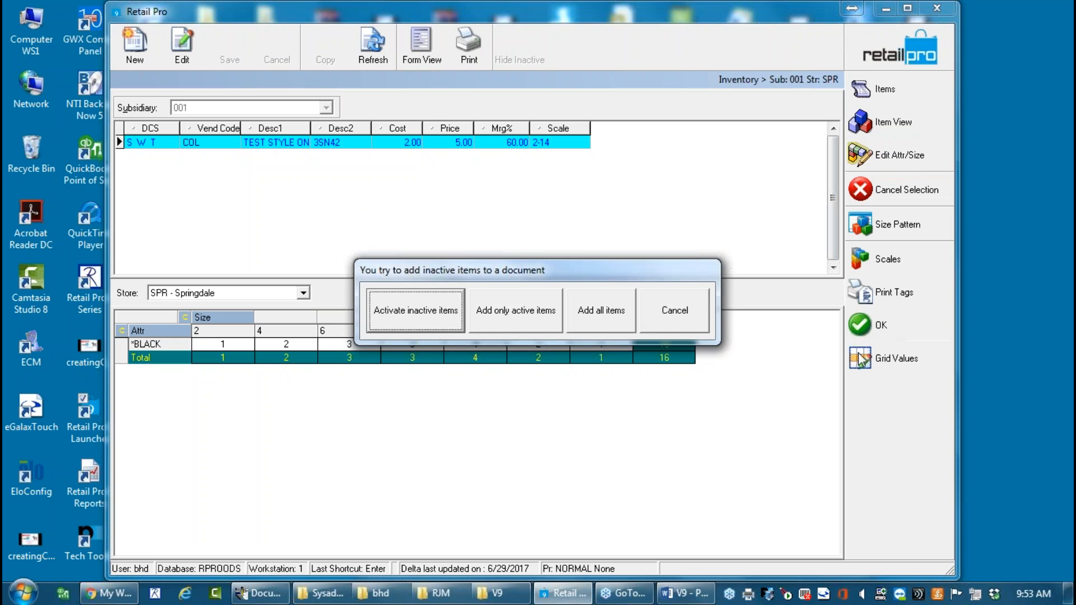
pyautogui.click(604, 313)
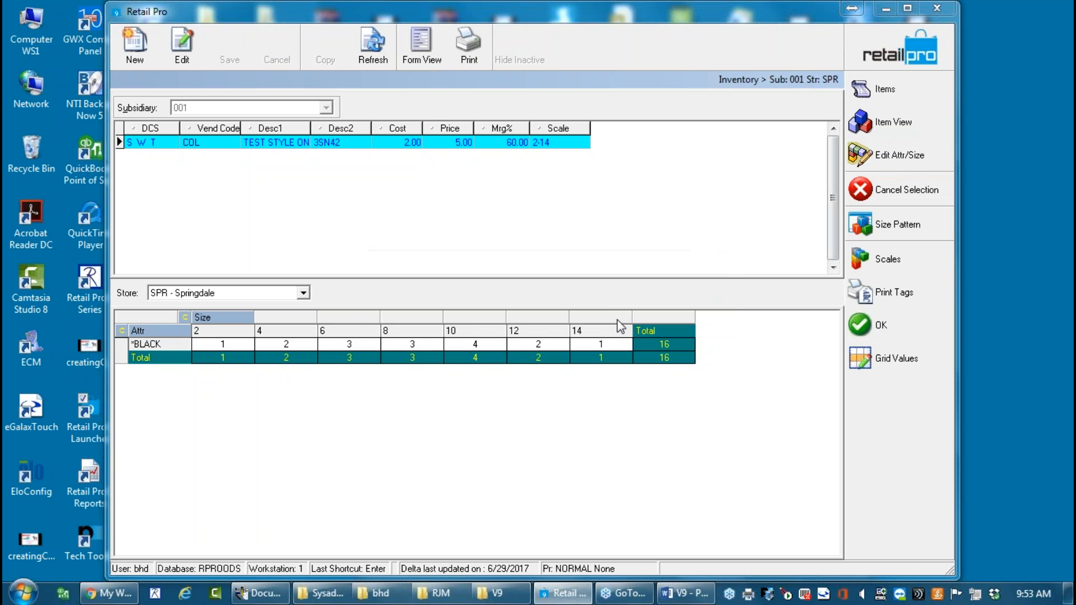
pyautogui.click(871, 331)
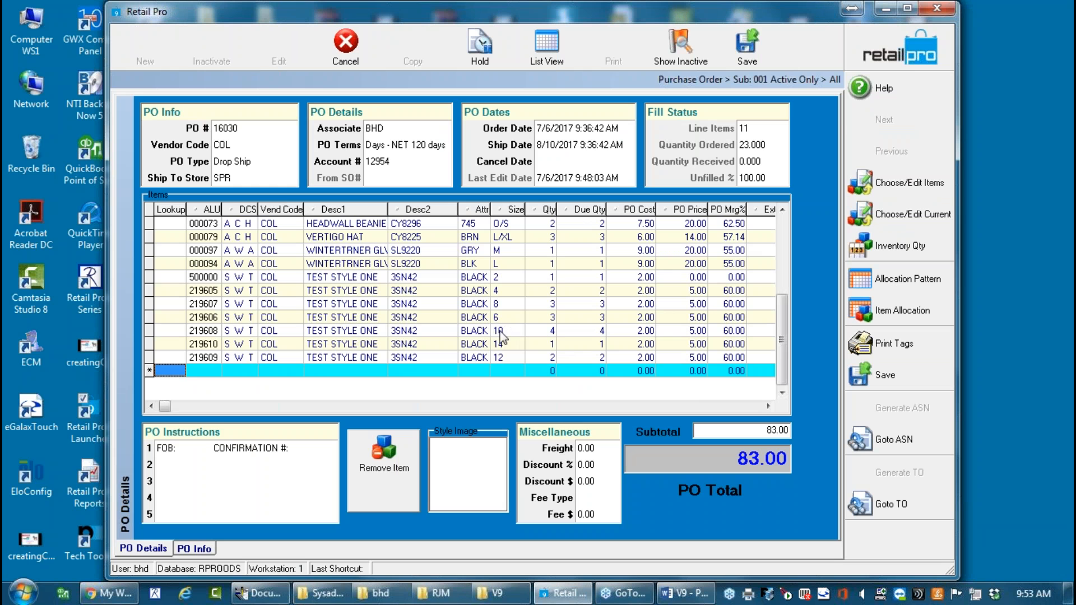
pyautogui.doubleClick(503, 277)
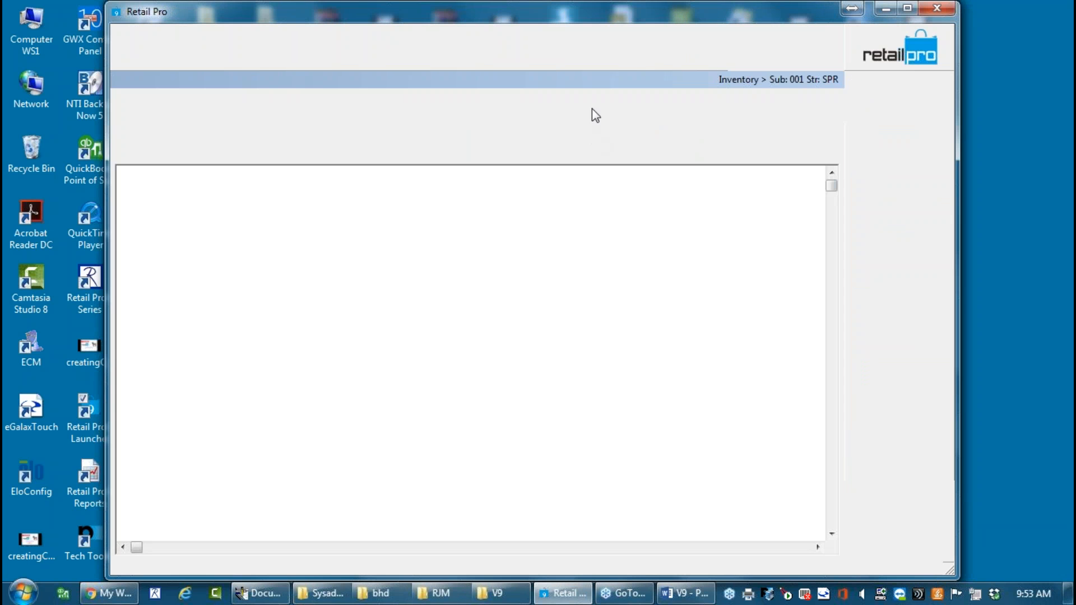
pyautogui.click(606, 53)
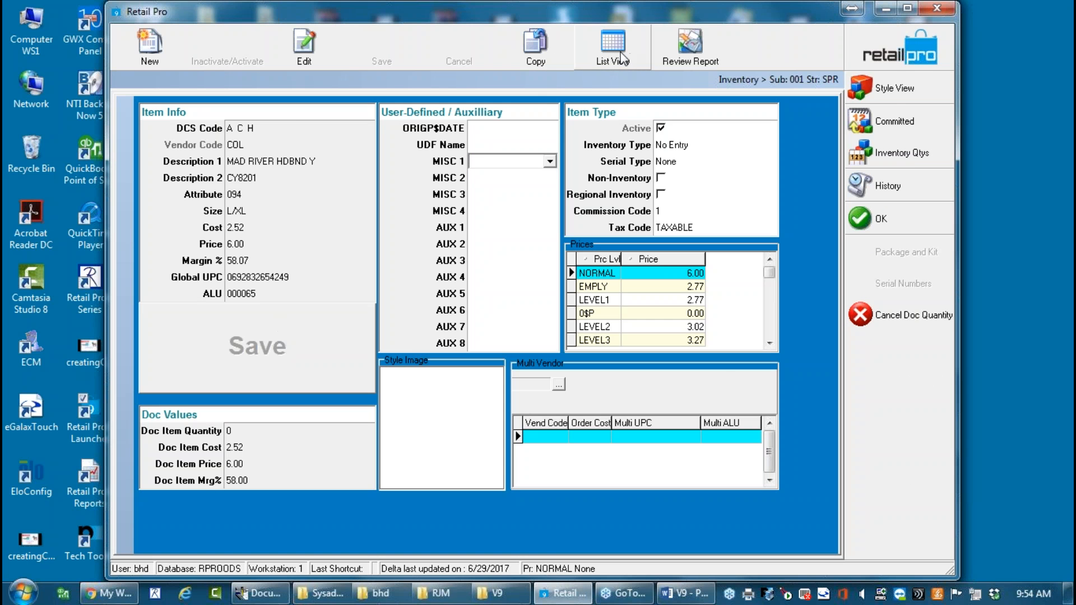
pyautogui.click(613, 50)
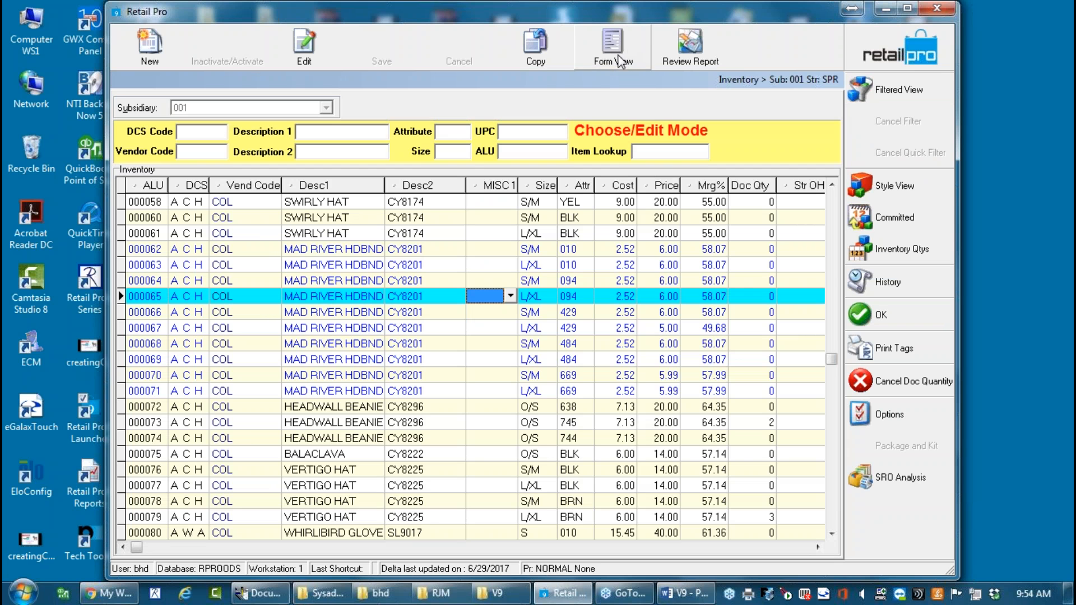
pyautogui.press('Escape')
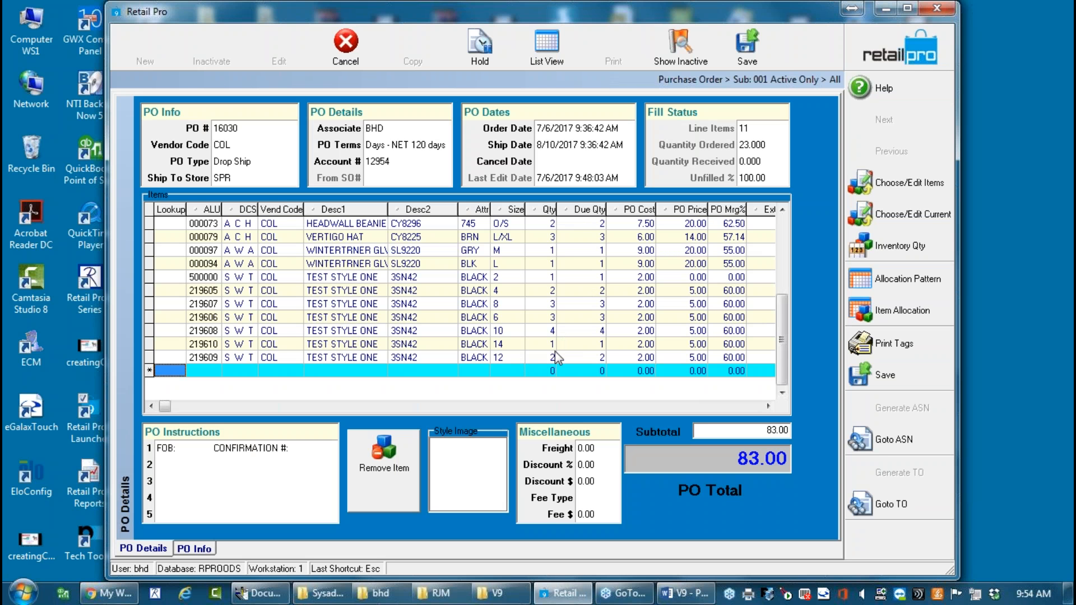
# Set the PO price of the BLACK size 2 line of TEST STYLE ONE to 5.00 and save the purchase order.
pyautogui.click(517, 357)
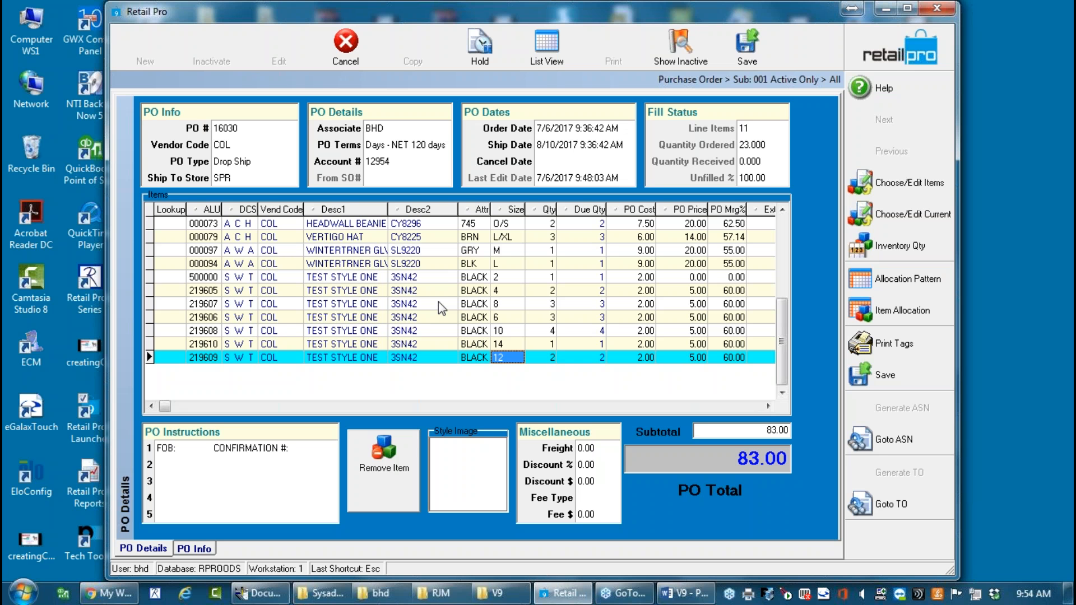
pyautogui.click(436, 278)
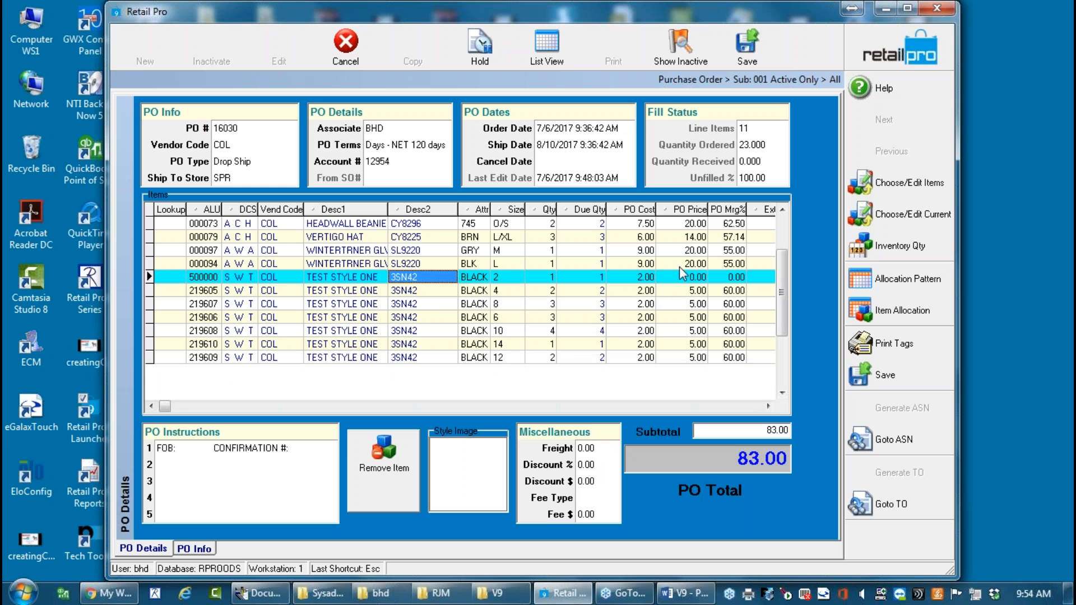
pyautogui.click(687, 281)
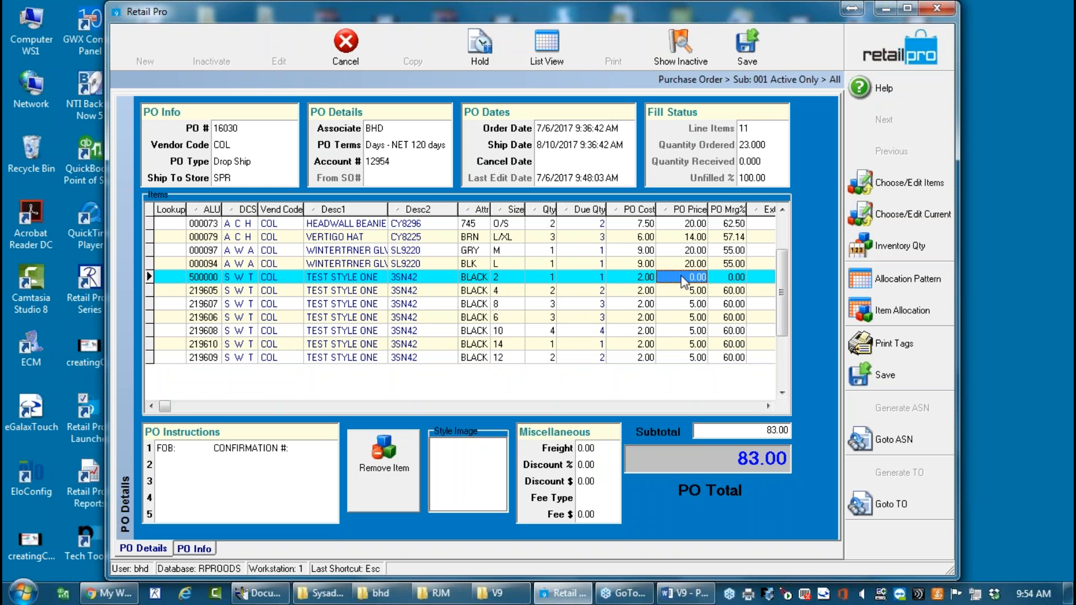
pyautogui.click(688, 278)
pyautogui.write('5.0')
pyautogui.press('Return')
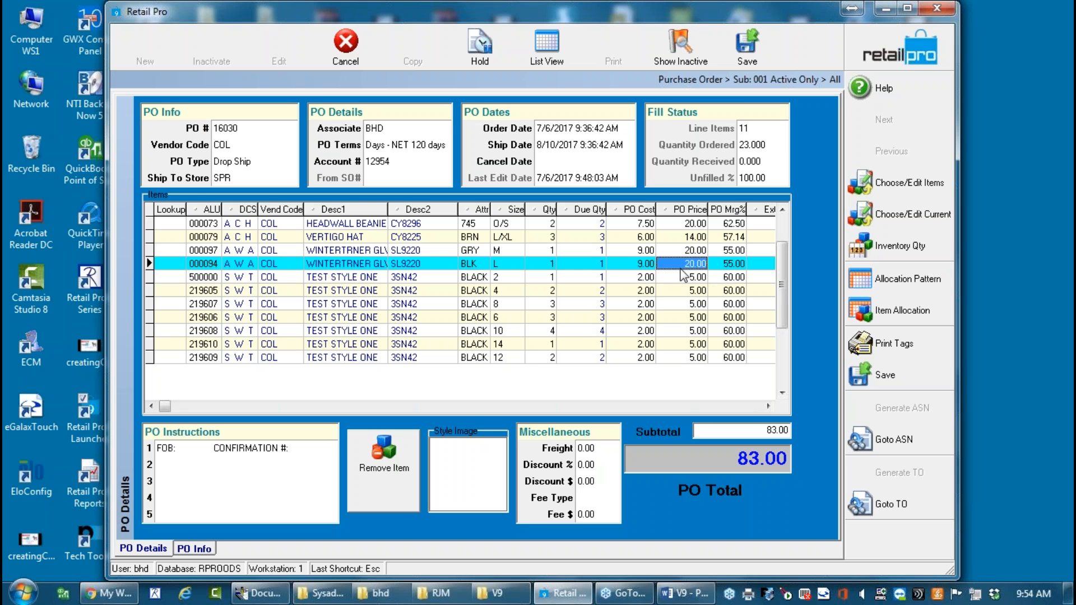
pyautogui.click(475, 277)
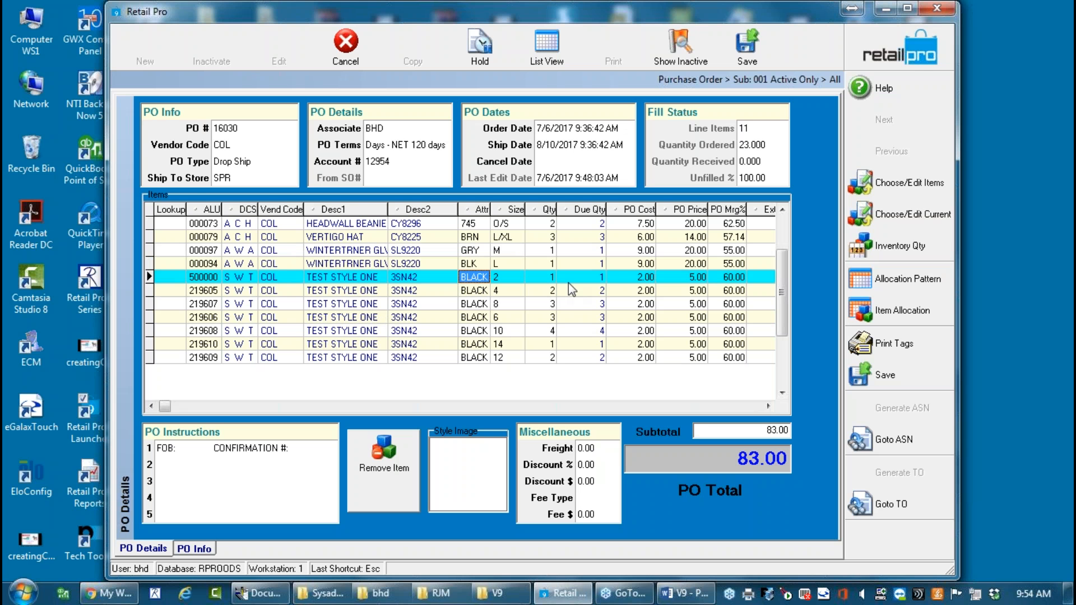
pyautogui.click(869, 377)
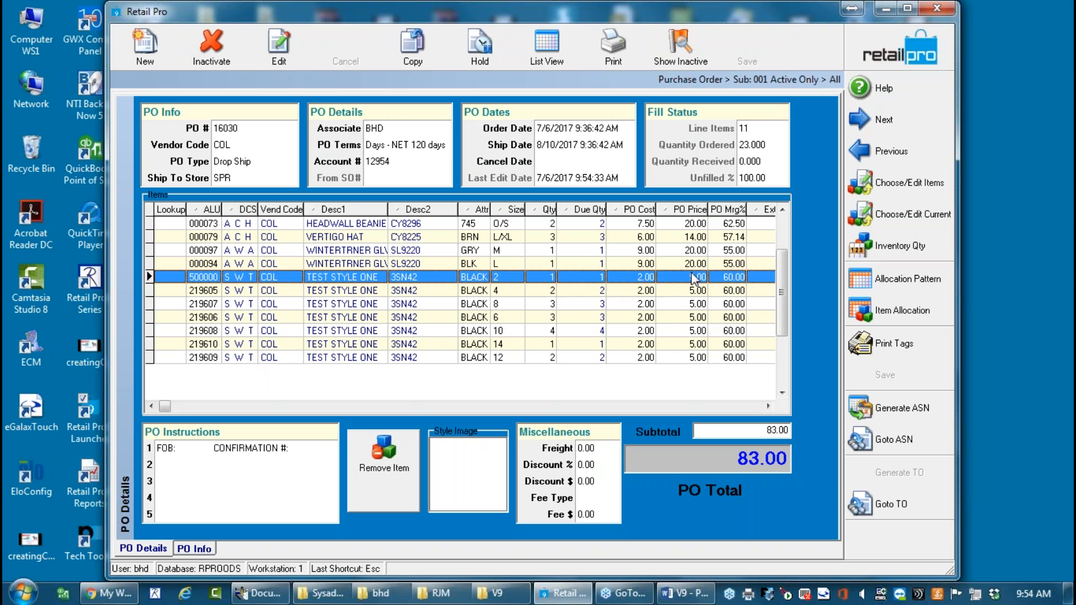
# Open the current item for editing in style view and add the attribute WHITE to the style.
pyautogui.click(915, 217)
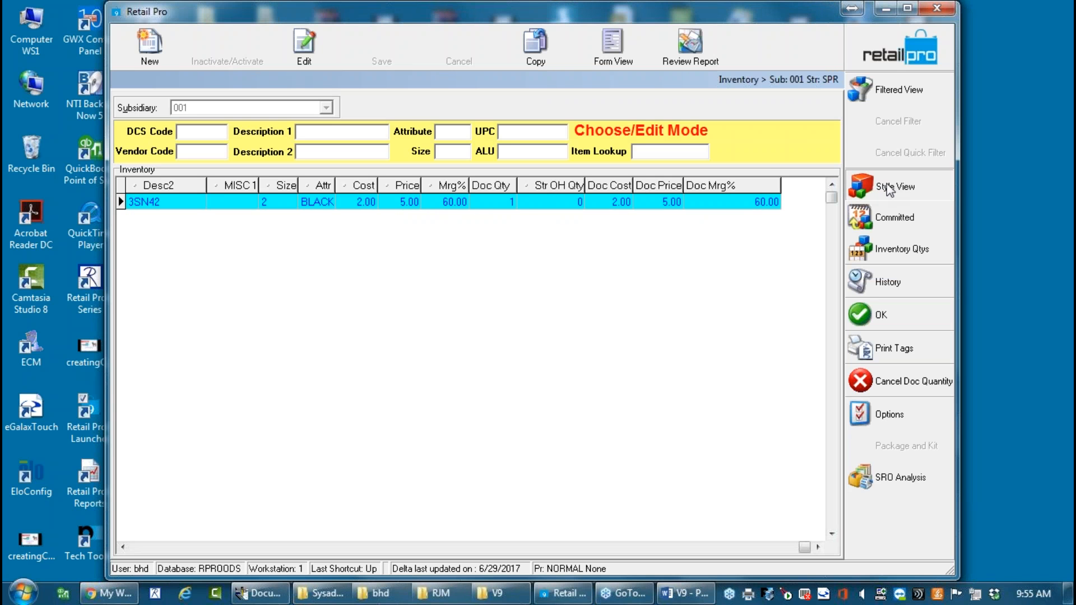
pyautogui.doubleClick(771, 198)
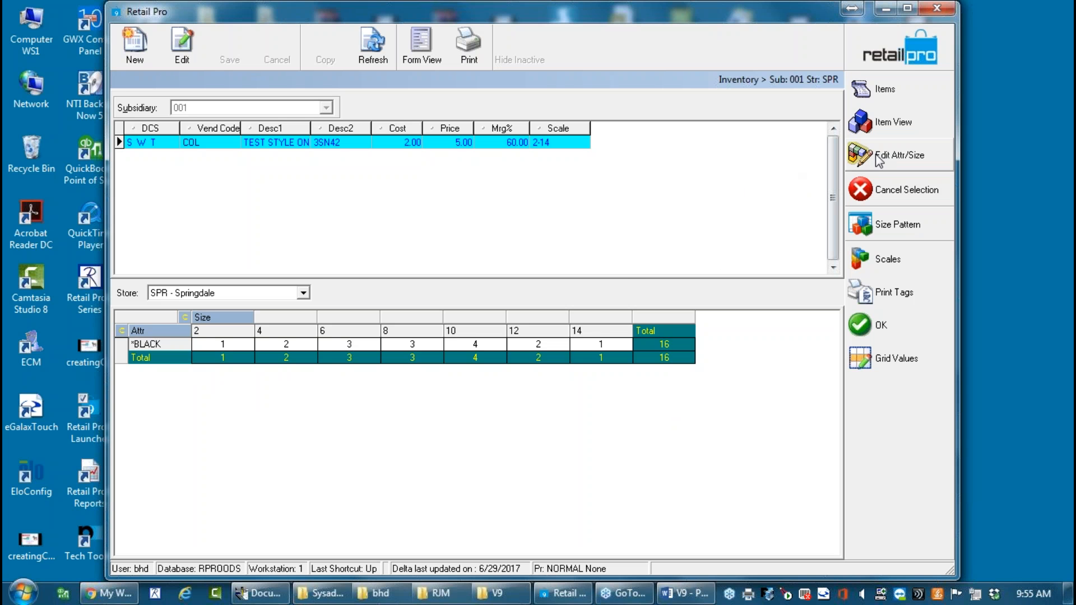
pyautogui.click(905, 156)
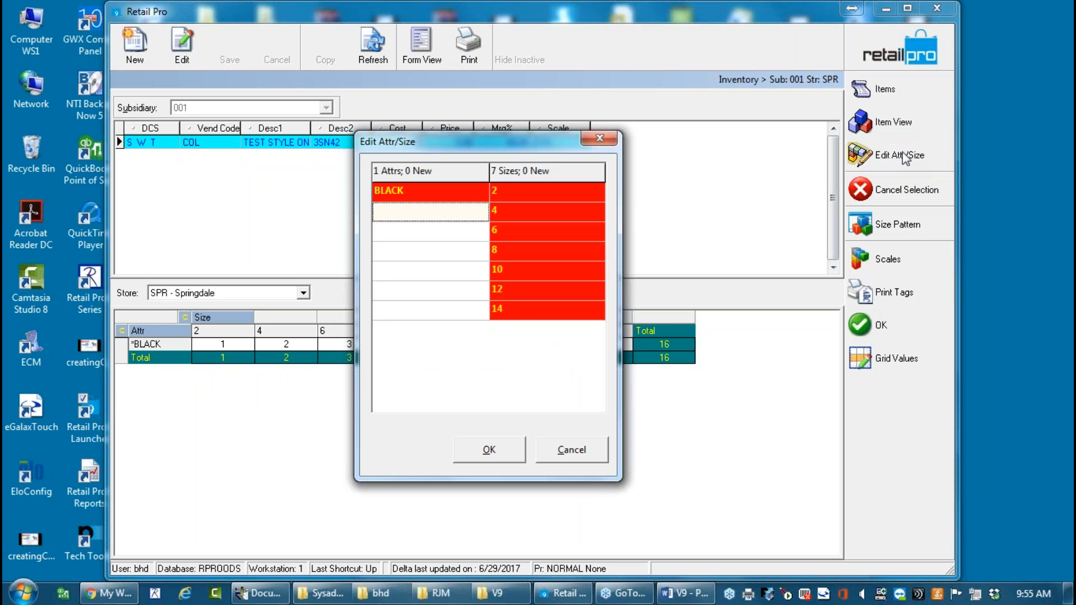
pyautogui.click(376, 215)
pyautogui.click(379, 211)
pyautogui.write('white')
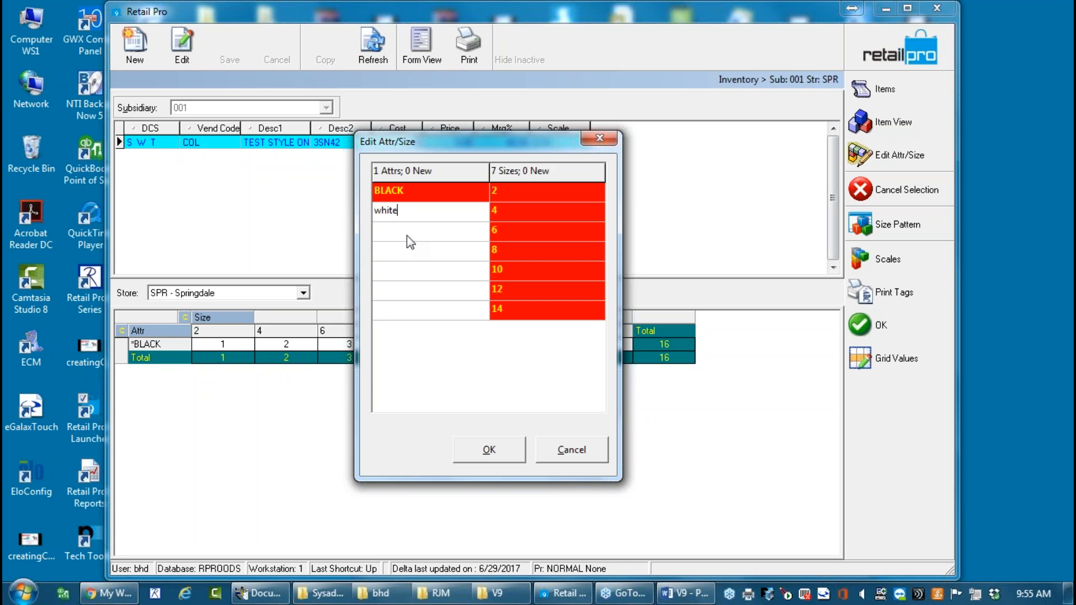
pyautogui.click(491, 449)
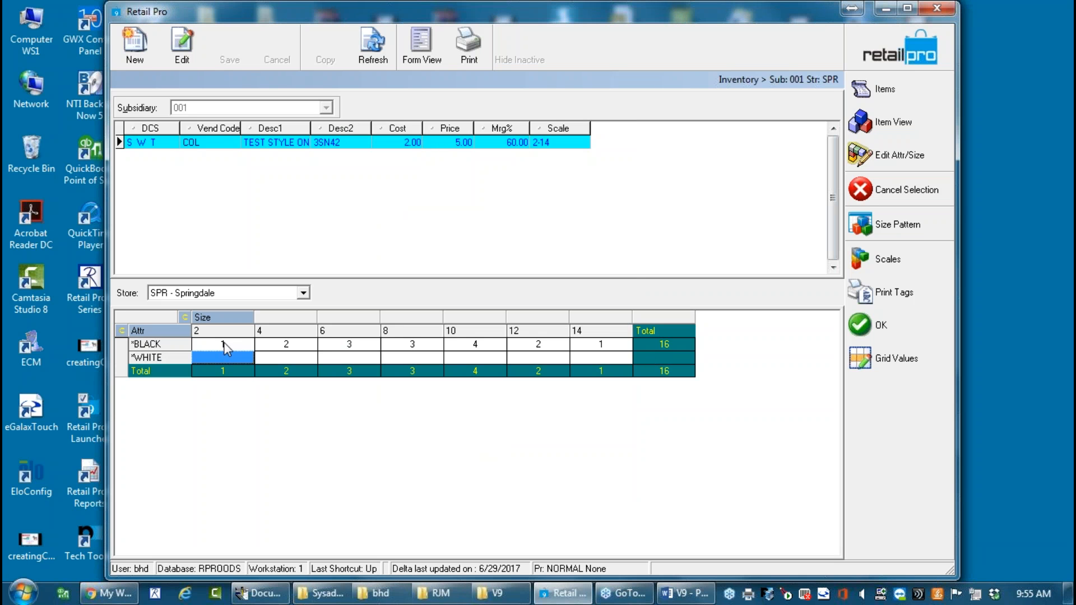
# Enter WHITE order quantities of 1 for sizes 2, 4 and 6, 2 for sizes 8, 10 and 12, and 1 for size 14.
pyautogui.write('1')
pyautogui.press('Tab')
pyautogui.write('1')
pyautogui.press('Tab')
pyautogui.write('1')
pyautogui.press('Tab')
pyautogui.write('1')
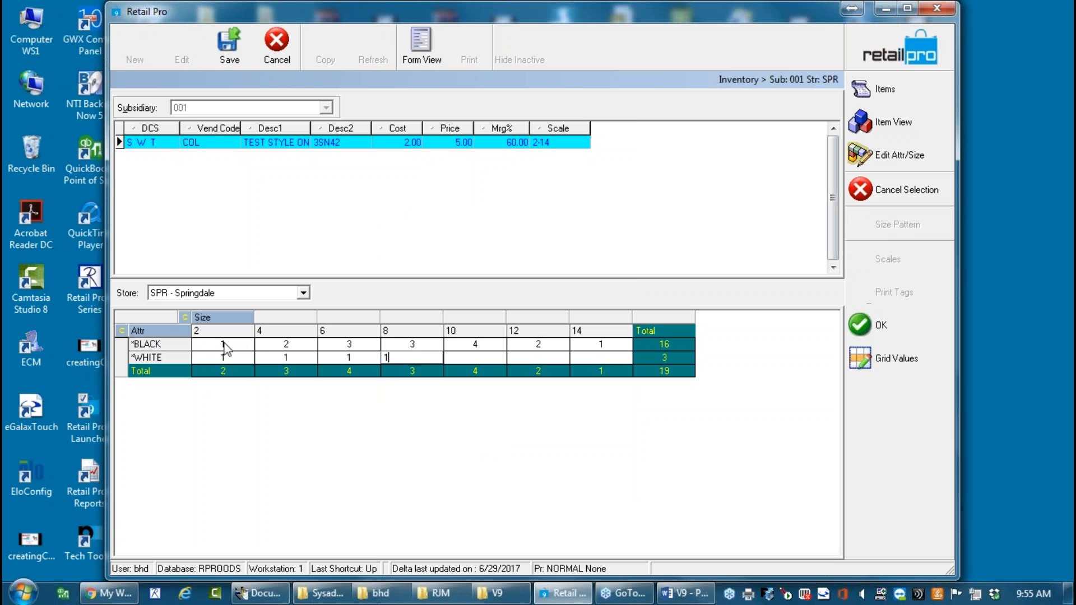
pyautogui.write('2')
pyautogui.press('Tab')
pyautogui.write('2')
pyautogui.press('Tab')
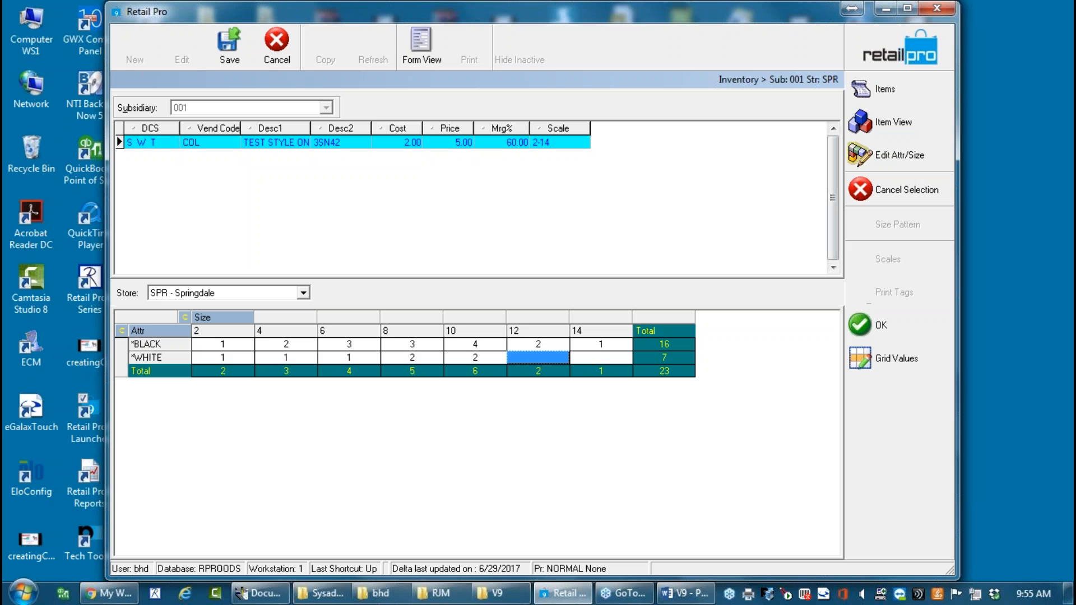
pyautogui.write('2')
pyautogui.press('Tab')
pyautogui.write('1')
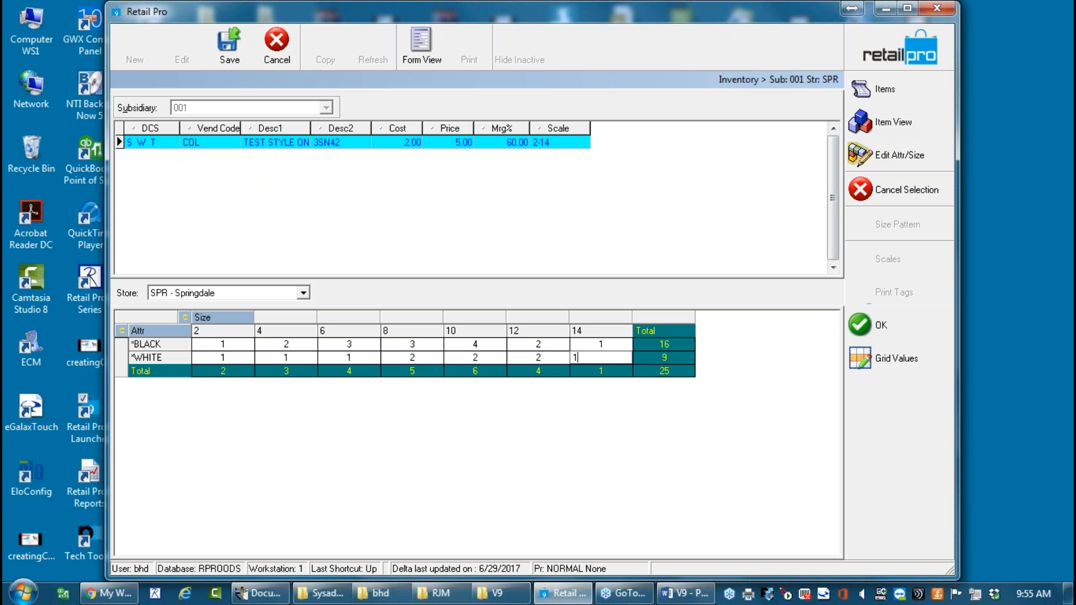
pyautogui.click(681, 359)
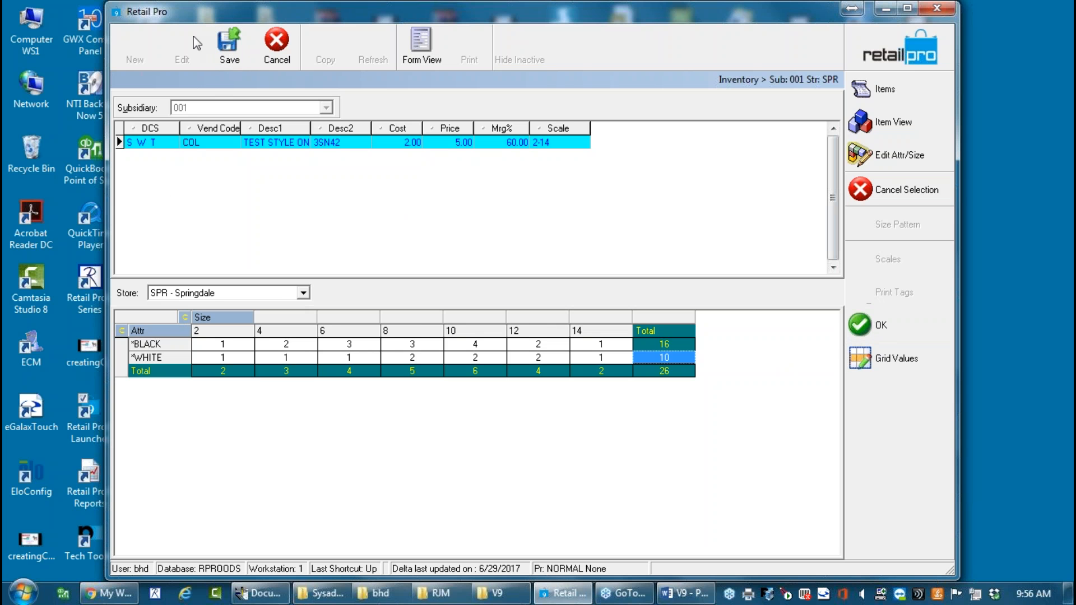
# Accept the style's size quantities and list all inventory items by searching Description 1 for *.
pyautogui.click(891, 330)
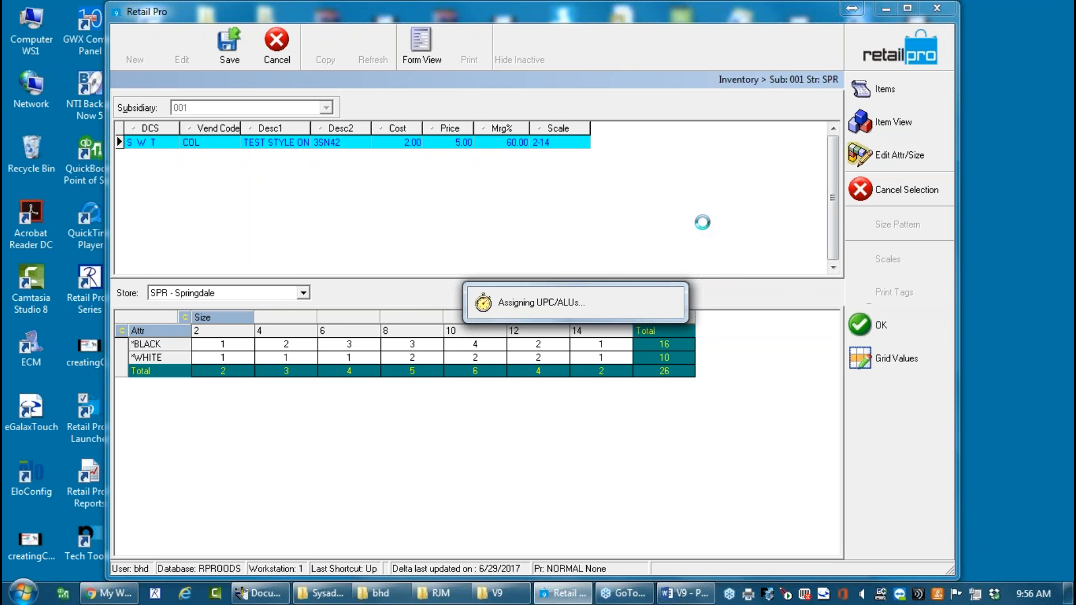
pyautogui.click(616, 307)
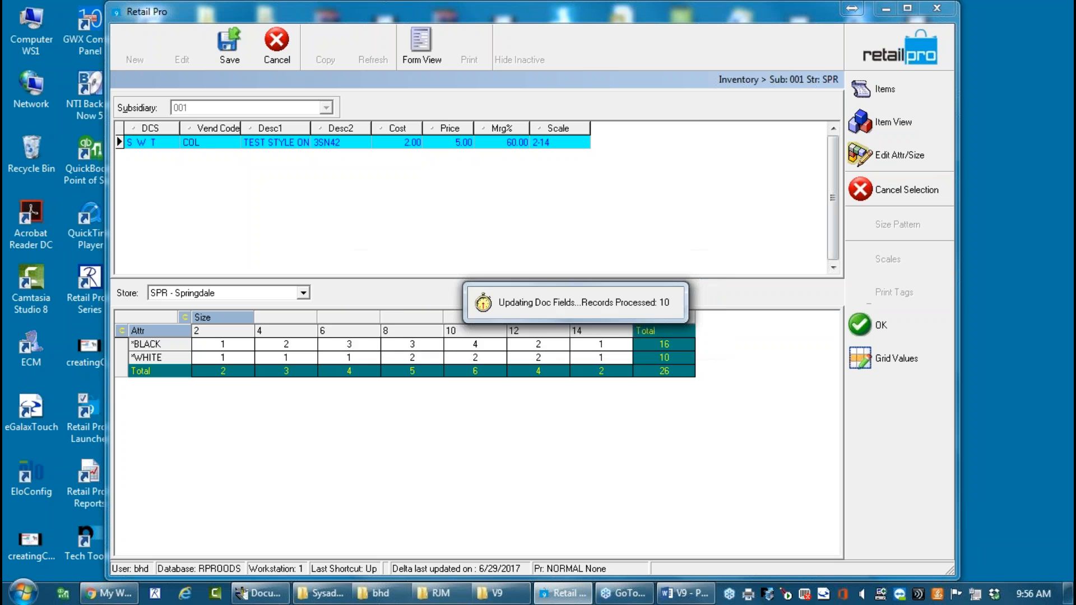
pyautogui.click(613, 315)
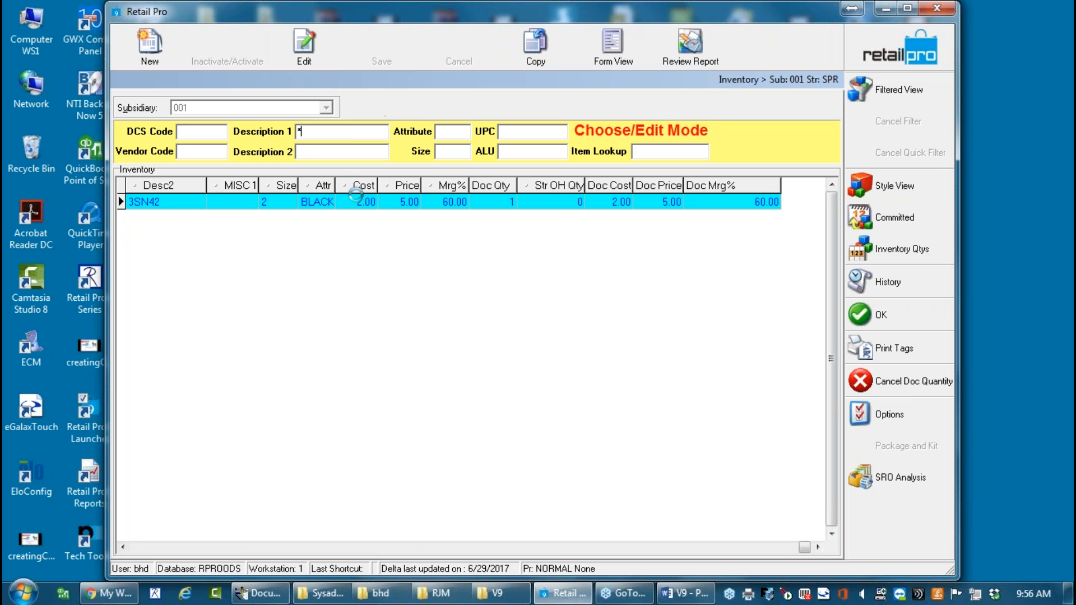
pyautogui.press('Return')
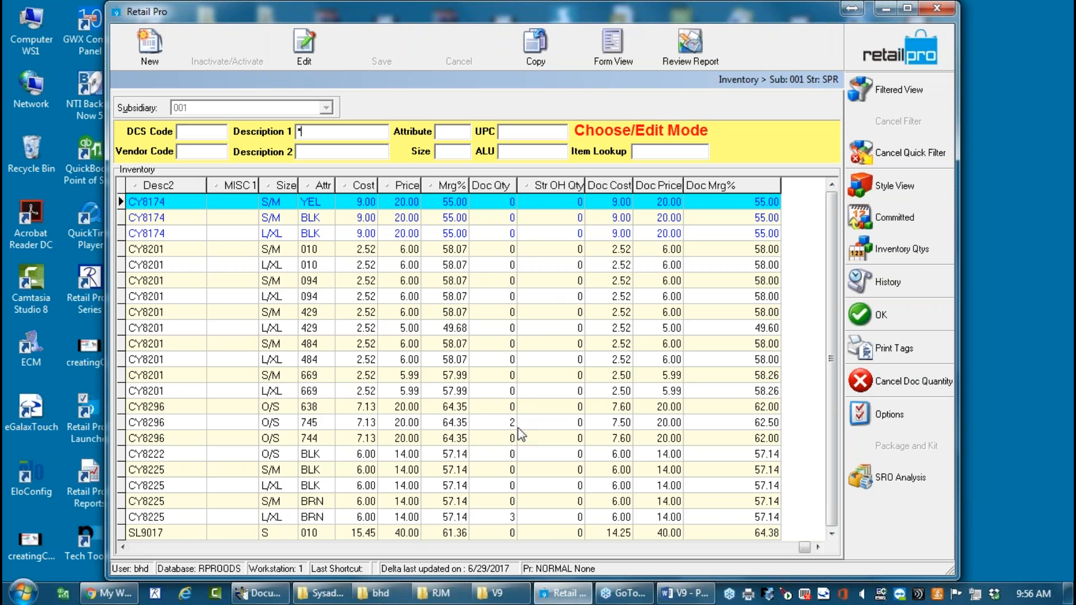
pyautogui.click(504, 423)
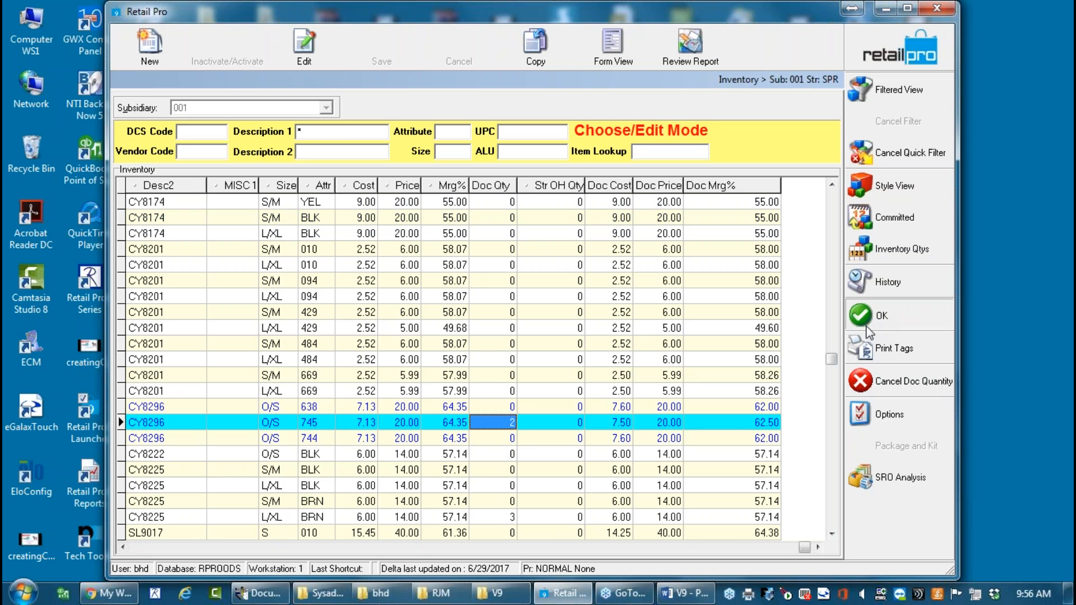
# Return to the purchase order with the WHITE items included and save it.
pyautogui.click(869, 332)
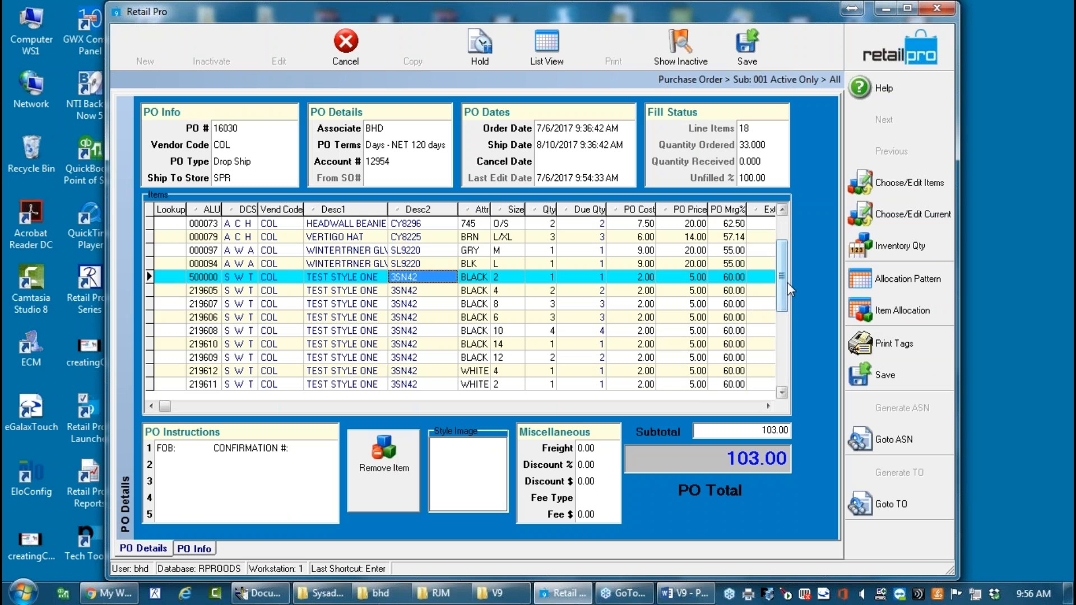
pyautogui.moveTo(788, 348); pyautogui.dragTo(791, 381)
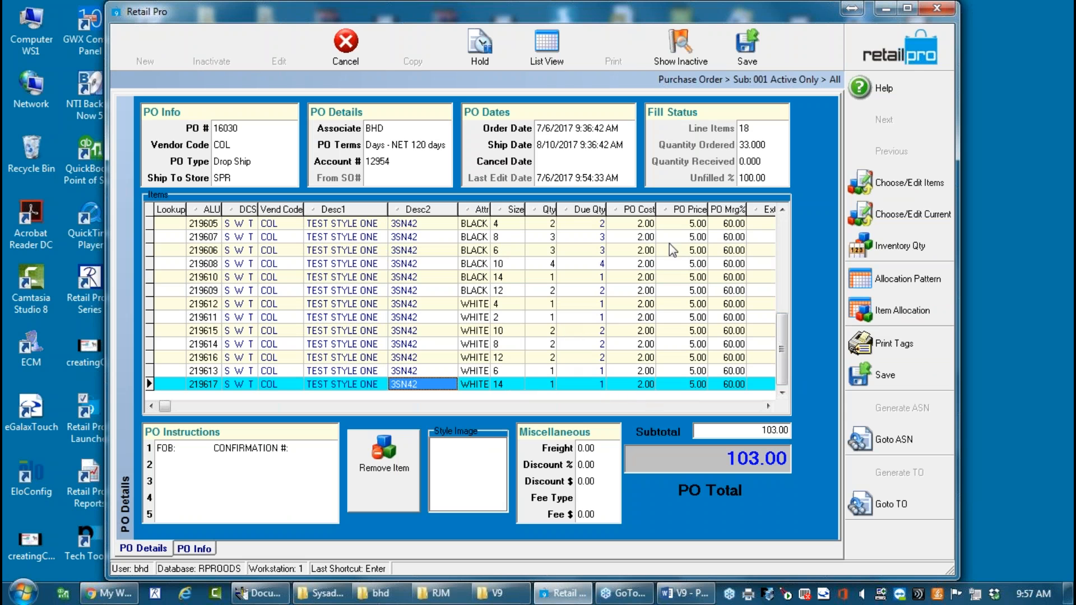
pyautogui.click(892, 381)
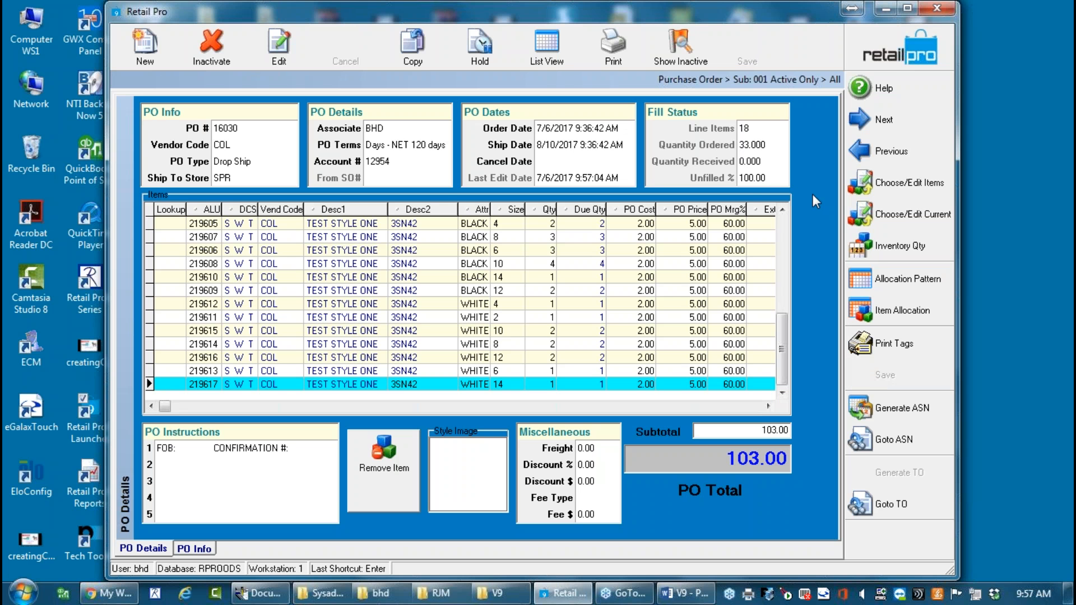
# Print all items of the purchase order and go back to the home screen.
pyautogui.click(612, 55)
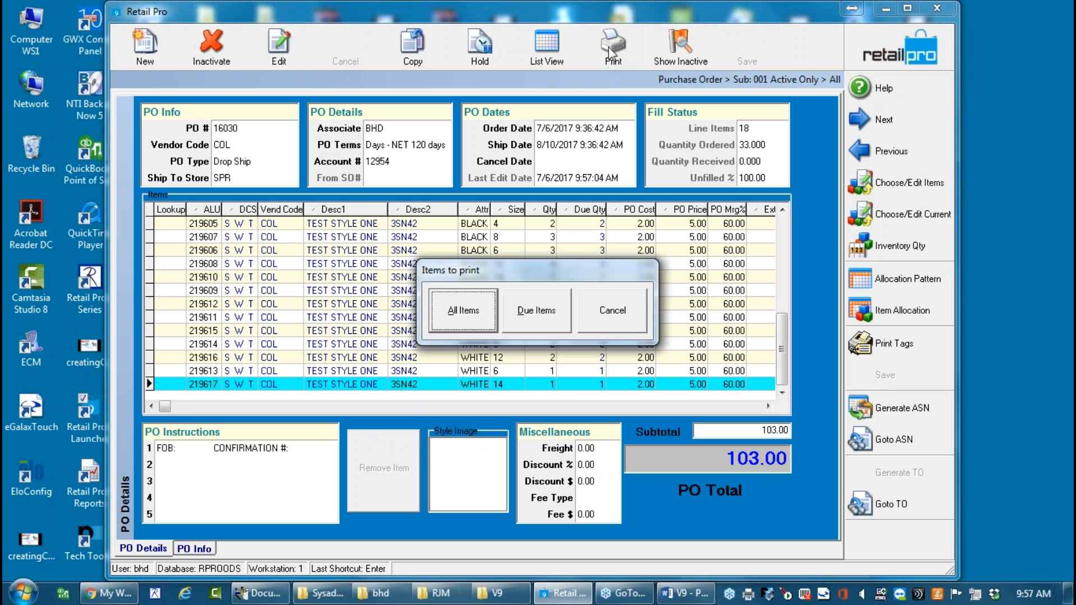
pyautogui.click(462, 313)
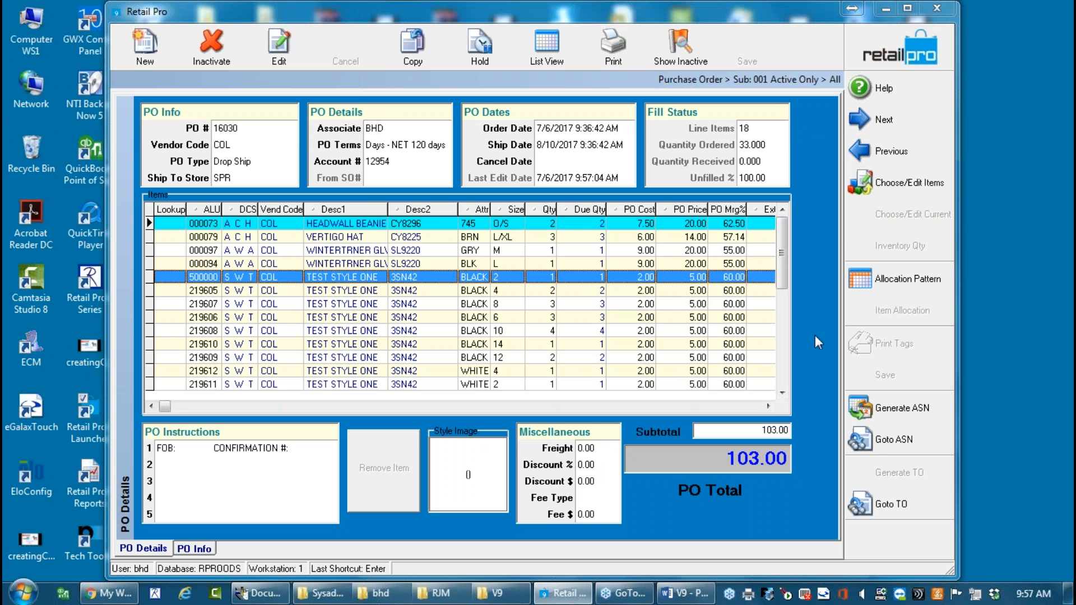
pyautogui.click(890, 56)
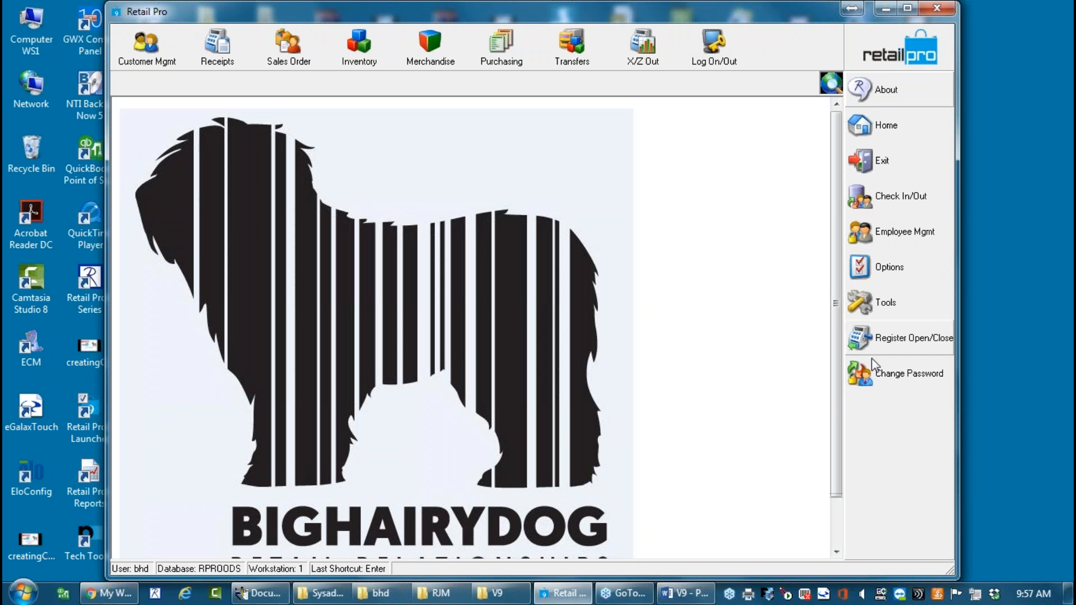
# In the workstation preferences, enable print preview for purchase orders on the HP LaserJet P3011/P3015 PCL6.
pyautogui.click(896, 264)
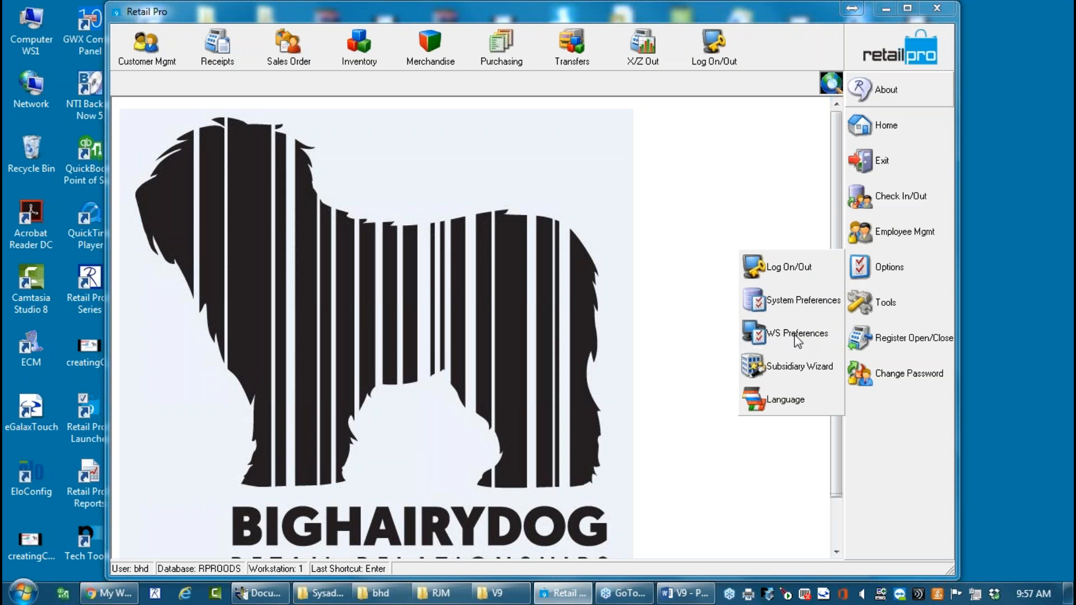
pyautogui.click(798, 334)
pyautogui.click(119, 173)
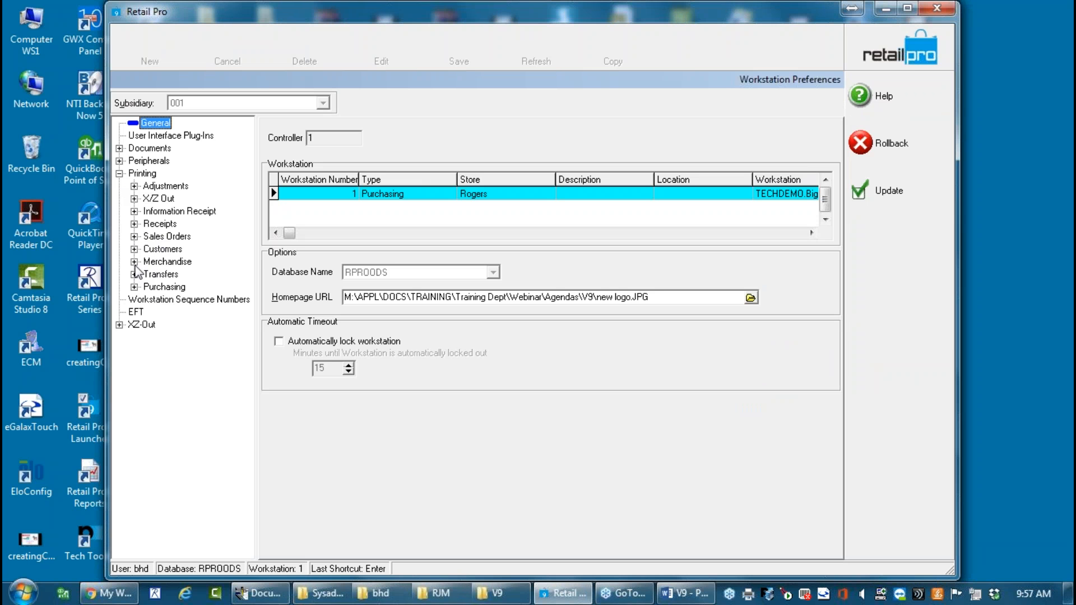
pyautogui.click(134, 287)
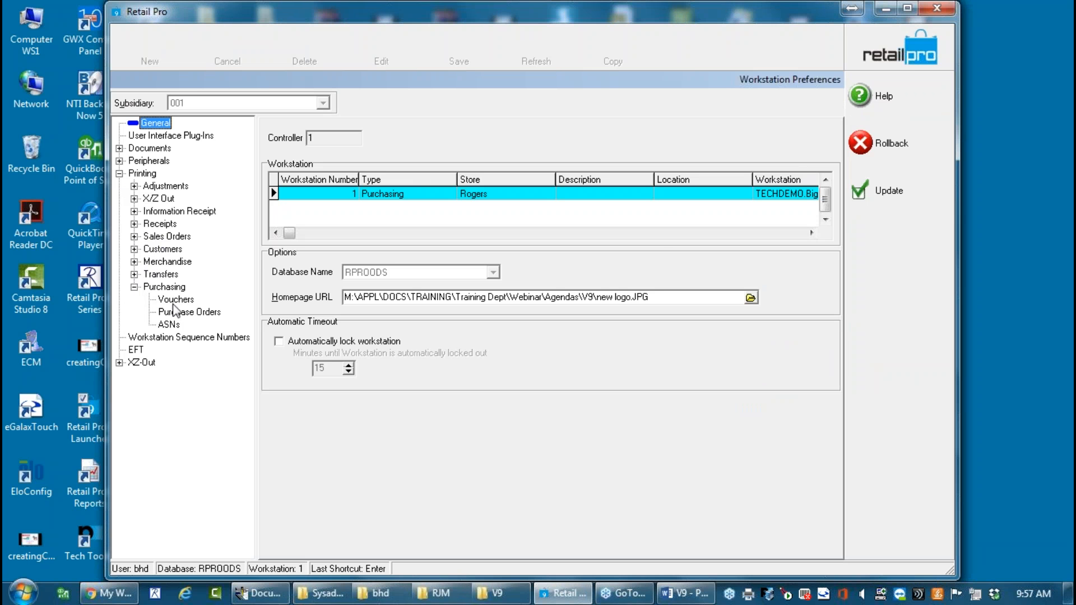
pyautogui.click(176, 310)
pyautogui.click(530, 202)
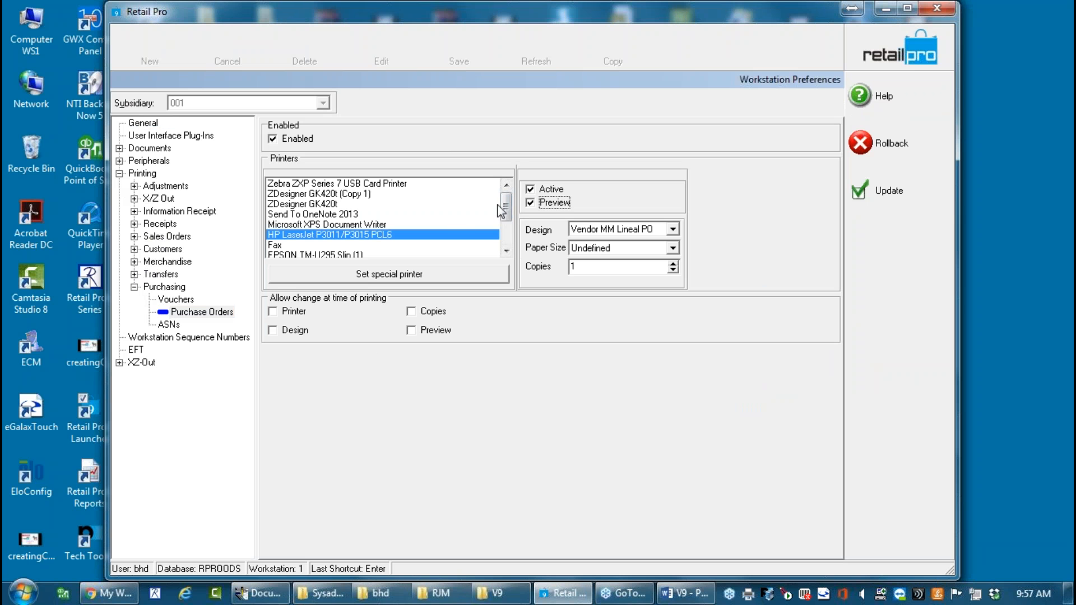
# Enable print preview for vouchers as well and update the workstation preferences.
pyautogui.click(175, 298)
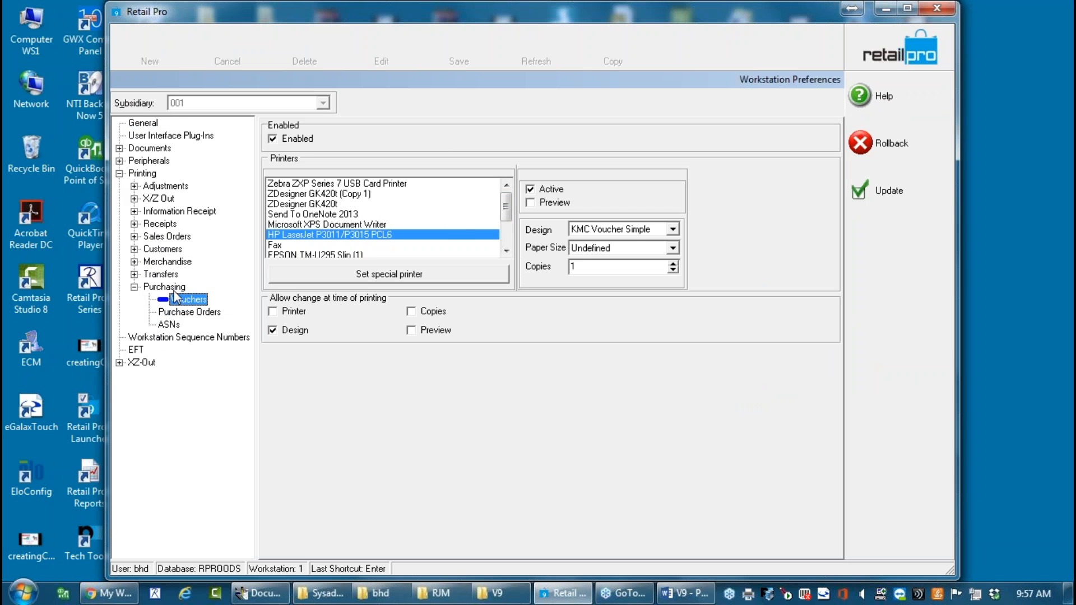
pyautogui.click(535, 202)
pyautogui.click(884, 188)
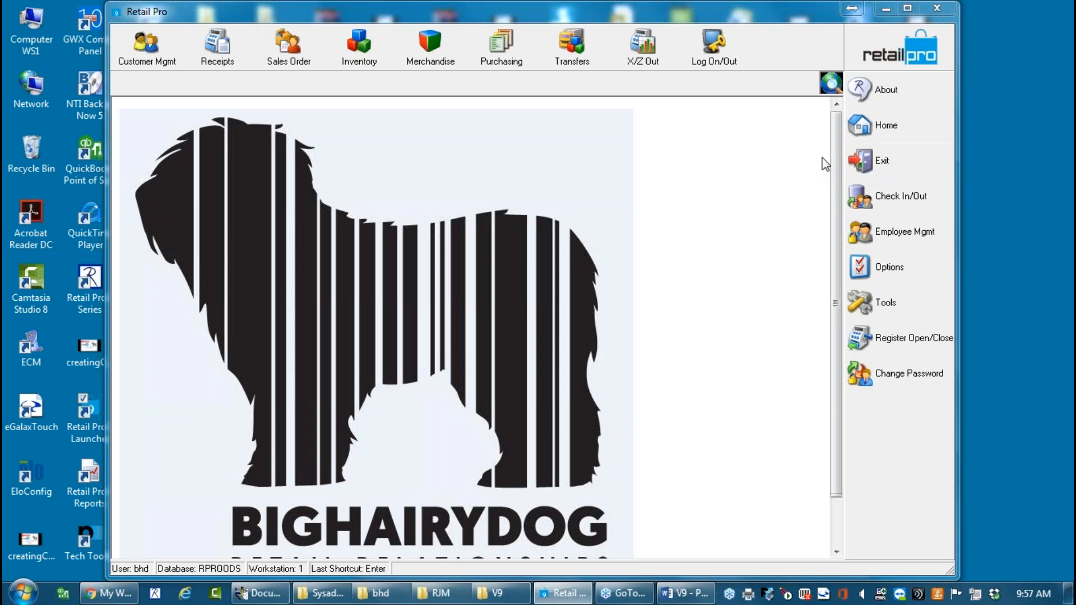
# Open the purchase orders list and print purchase order 16030 with all its items to a preview.
pyautogui.click(504, 45)
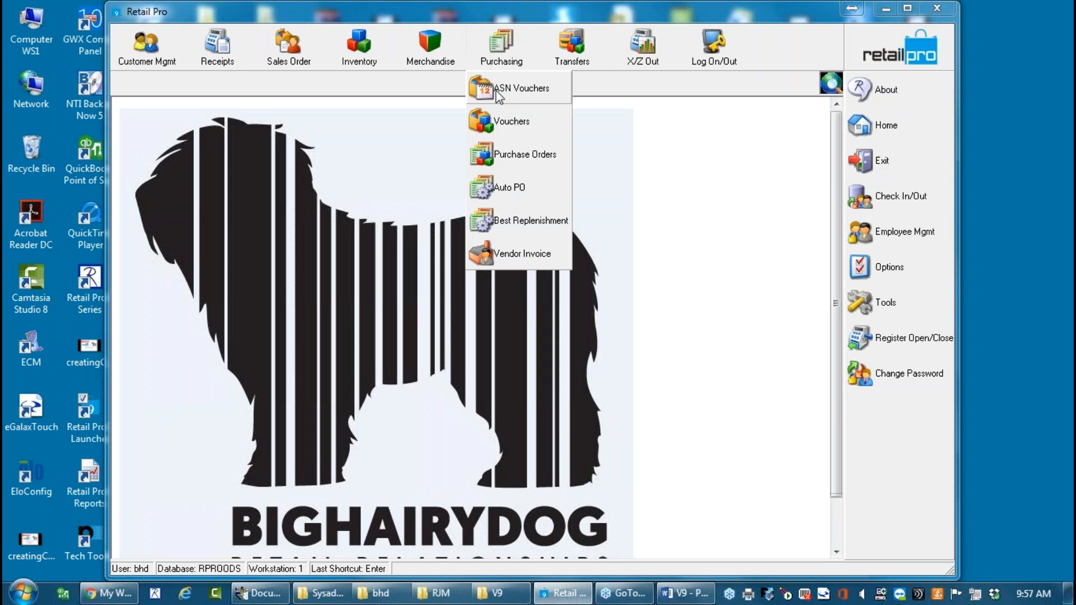
pyautogui.click(521, 158)
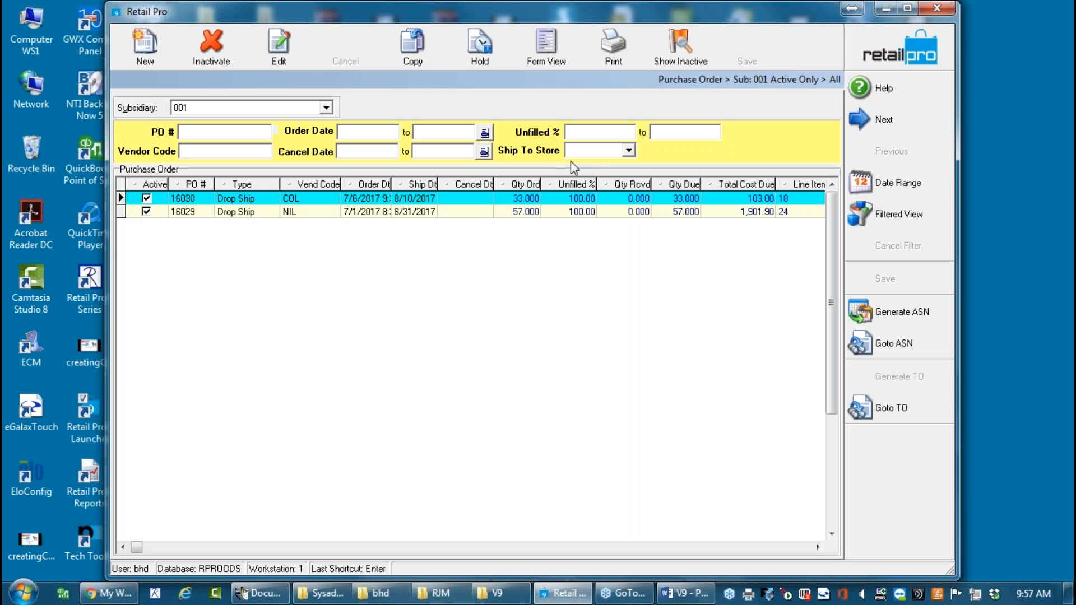
pyautogui.click(615, 49)
pyautogui.click(461, 303)
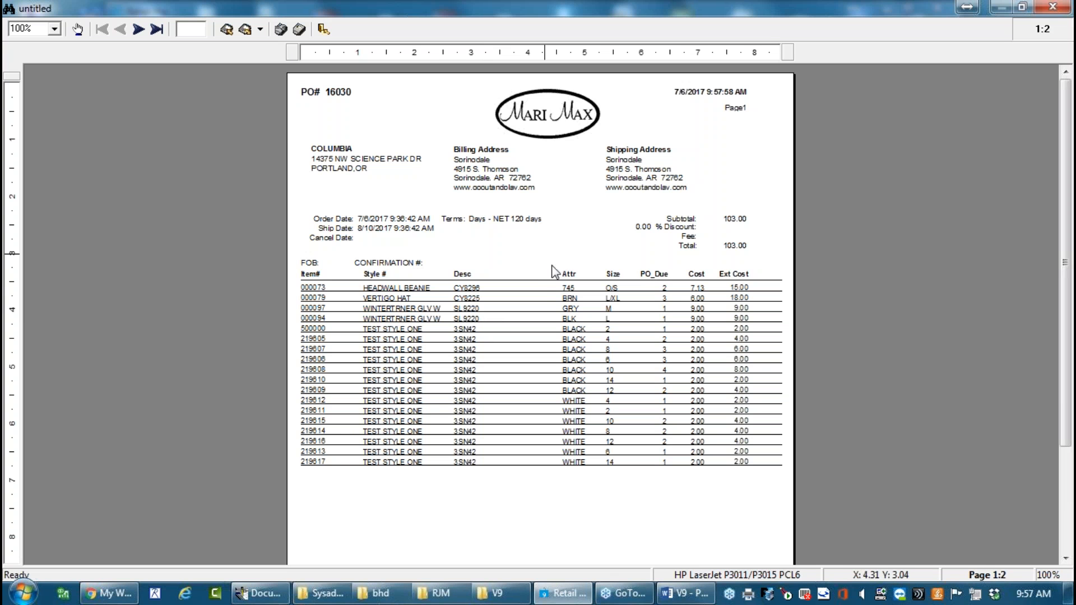
# Look over the preview's export formats, then close the report without saving it and return to the home screen.
pyautogui.click(260, 29)
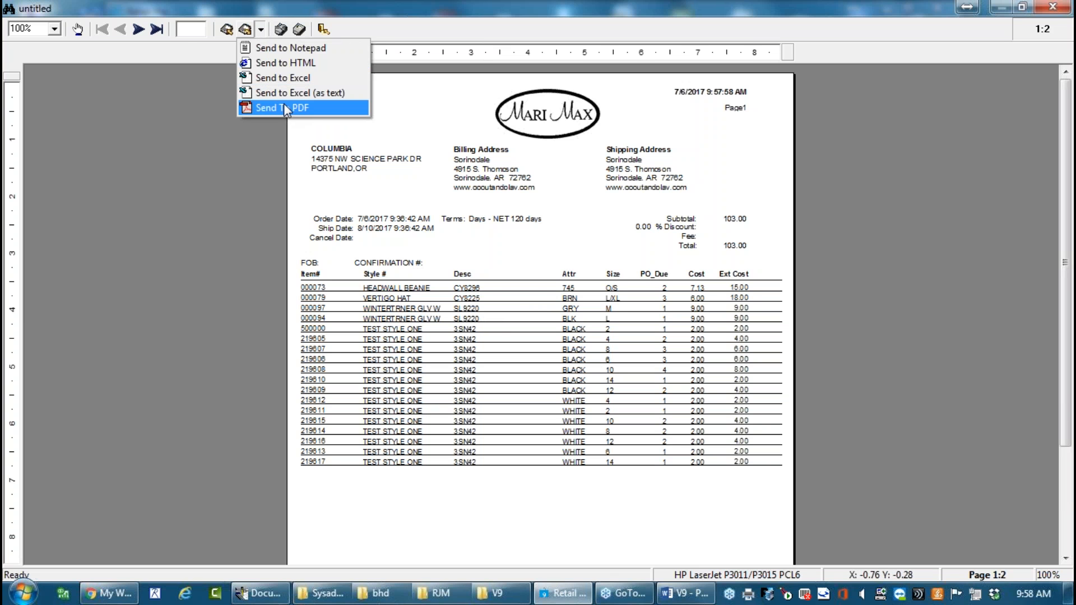
pyautogui.click(368, 22)
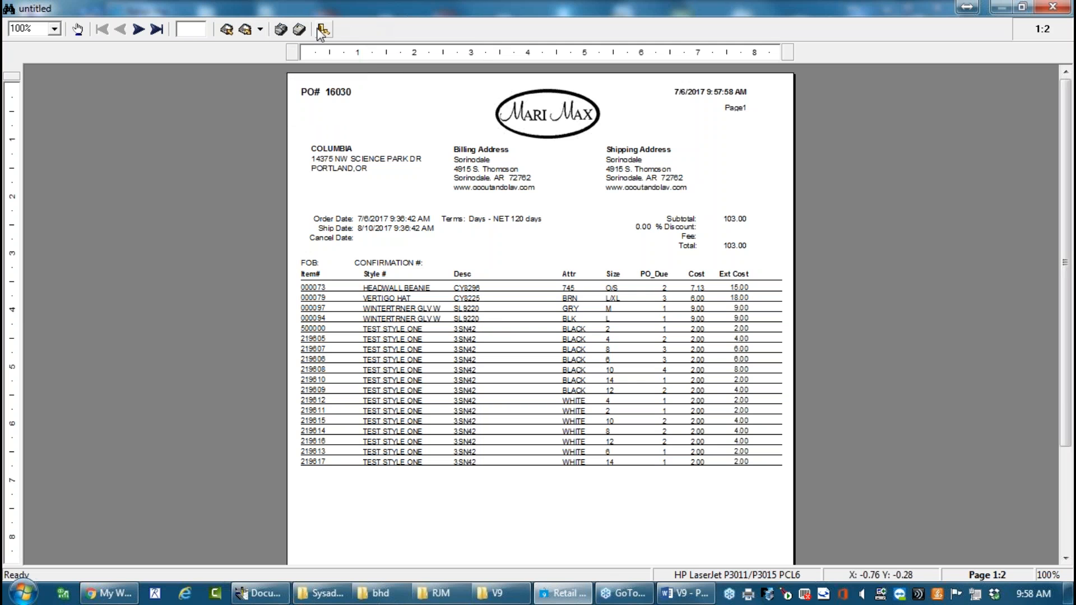
pyautogui.click(323, 30)
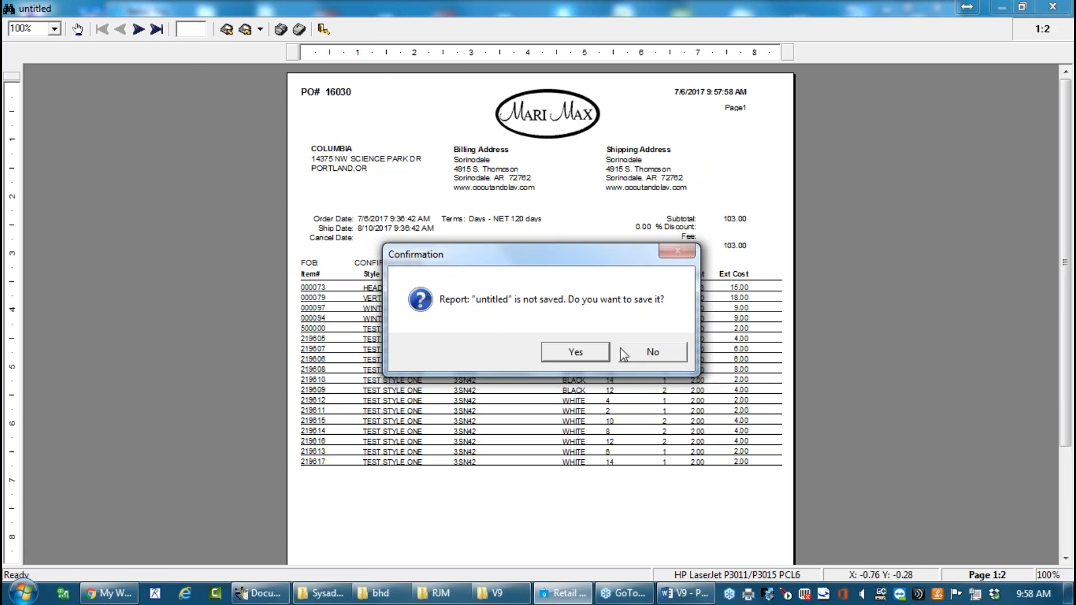
pyautogui.click(663, 352)
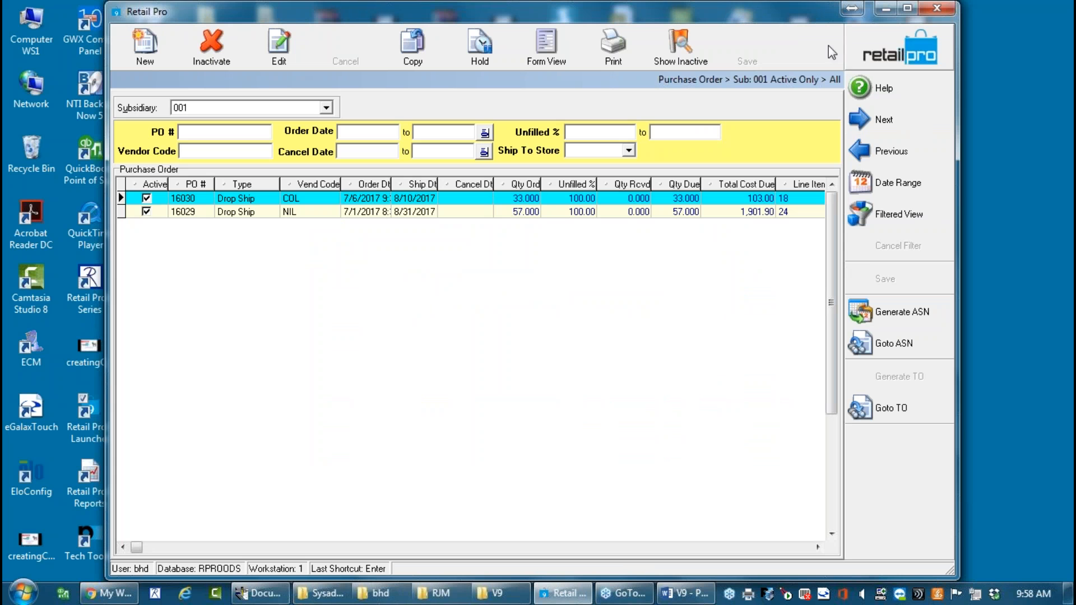
pyautogui.click(903, 39)
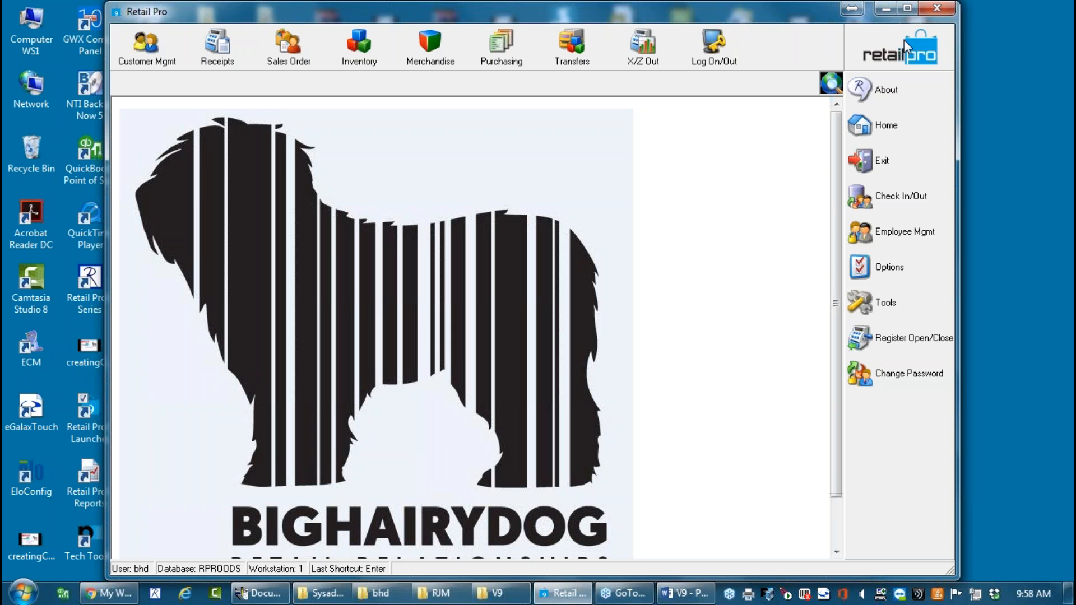
# Create a new receiving voucher and reference the active purchase order for vendor COL in it.
pyautogui.click(510, 44)
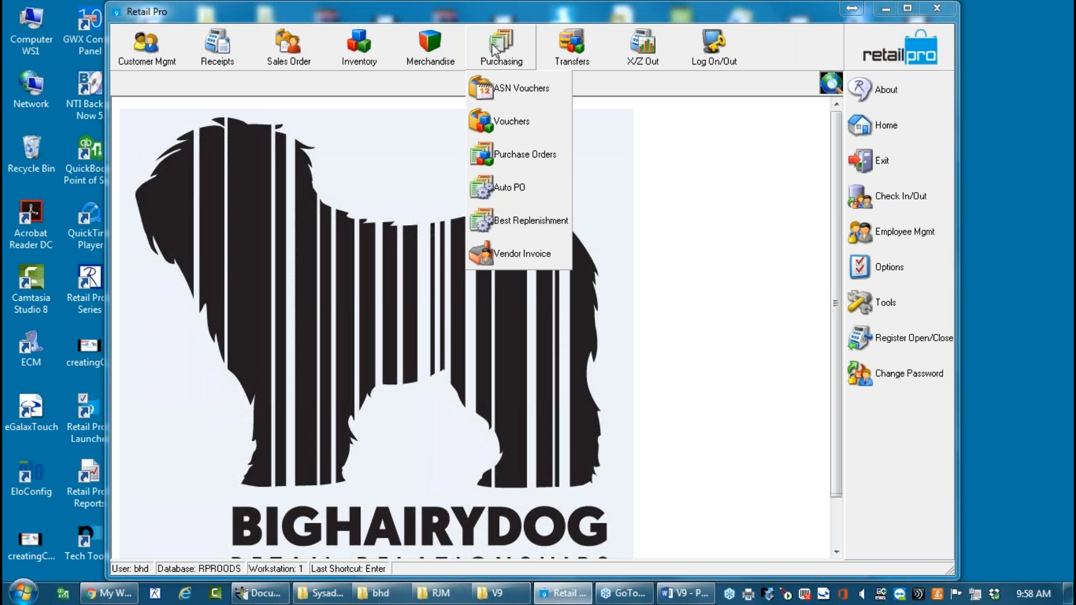
pyautogui.click(506, 121)
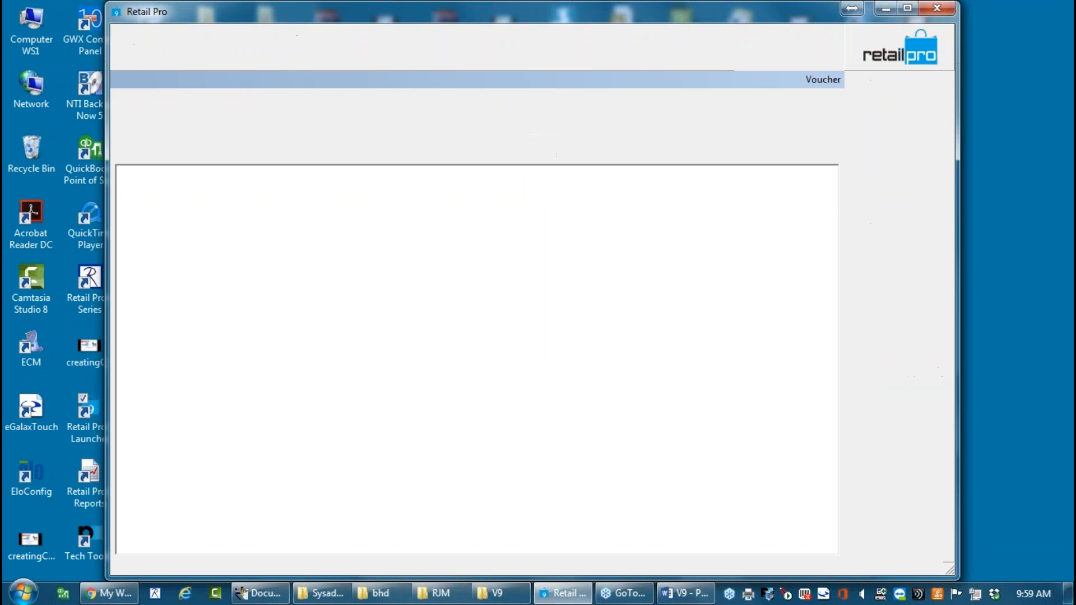
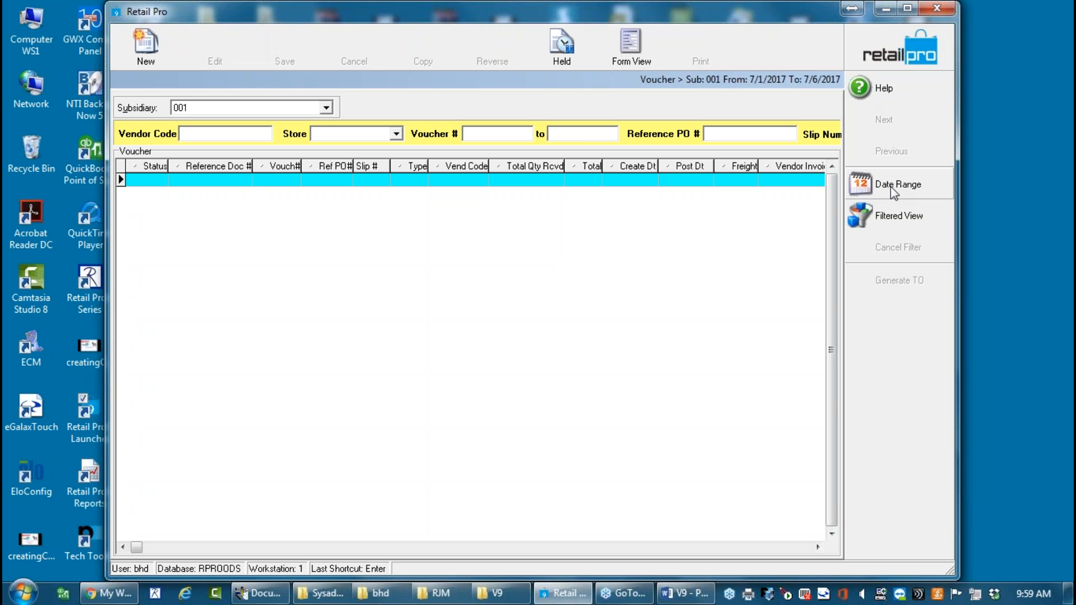
pyautogui.click(149, 46)
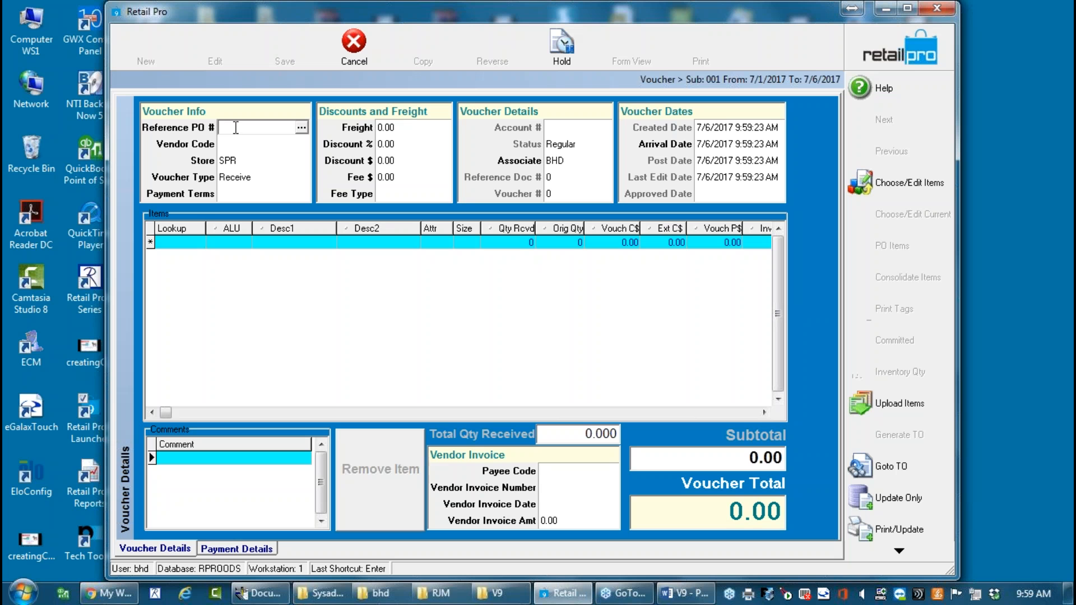
pyautogui.click(302, 128)
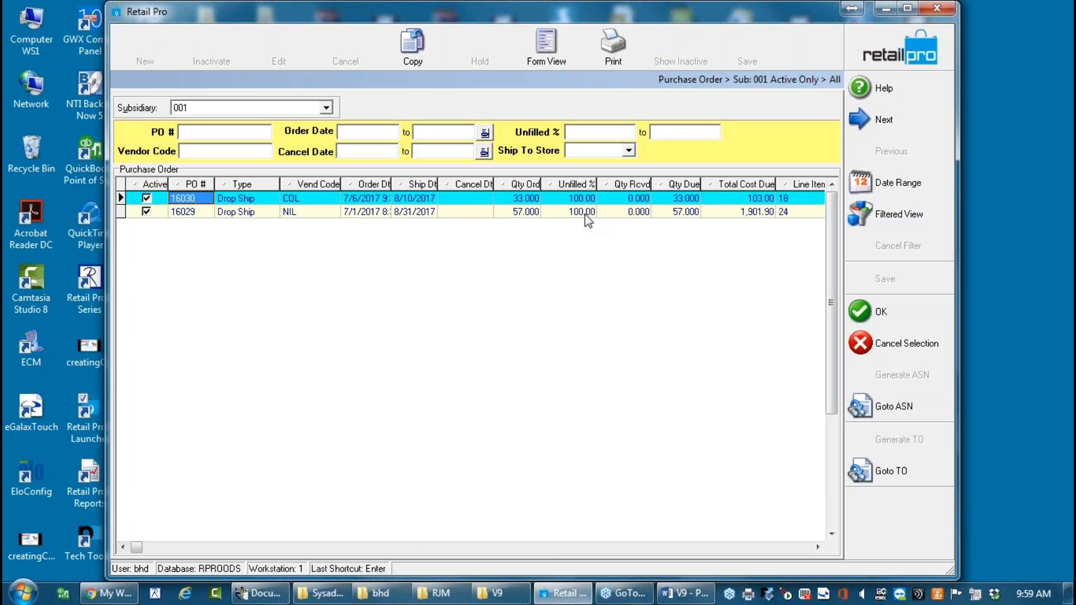
pyautogui.click(474, 199)
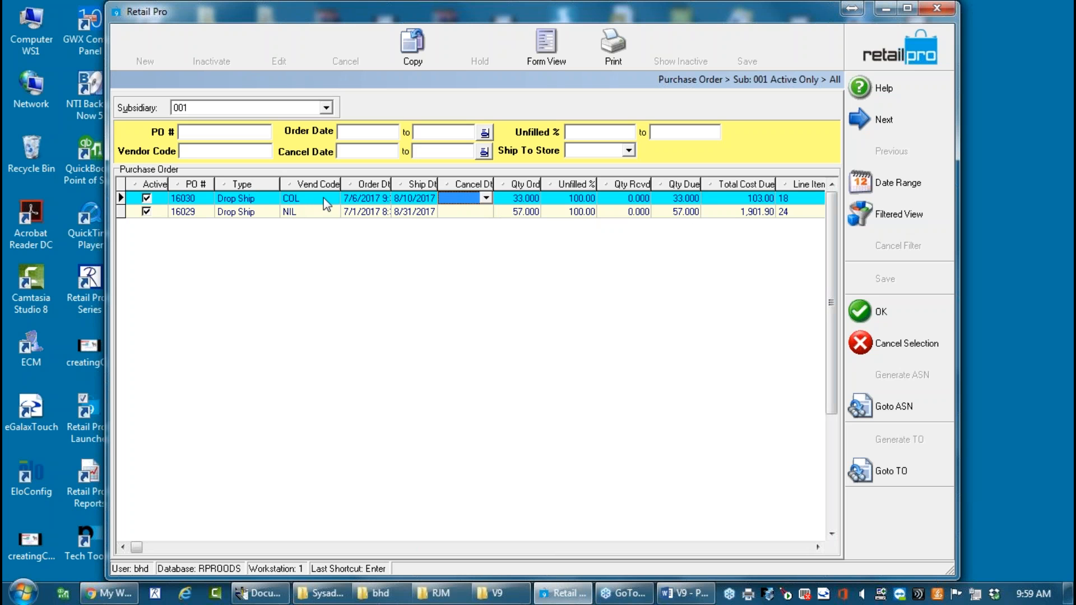
pyautogui.click(865, 313)
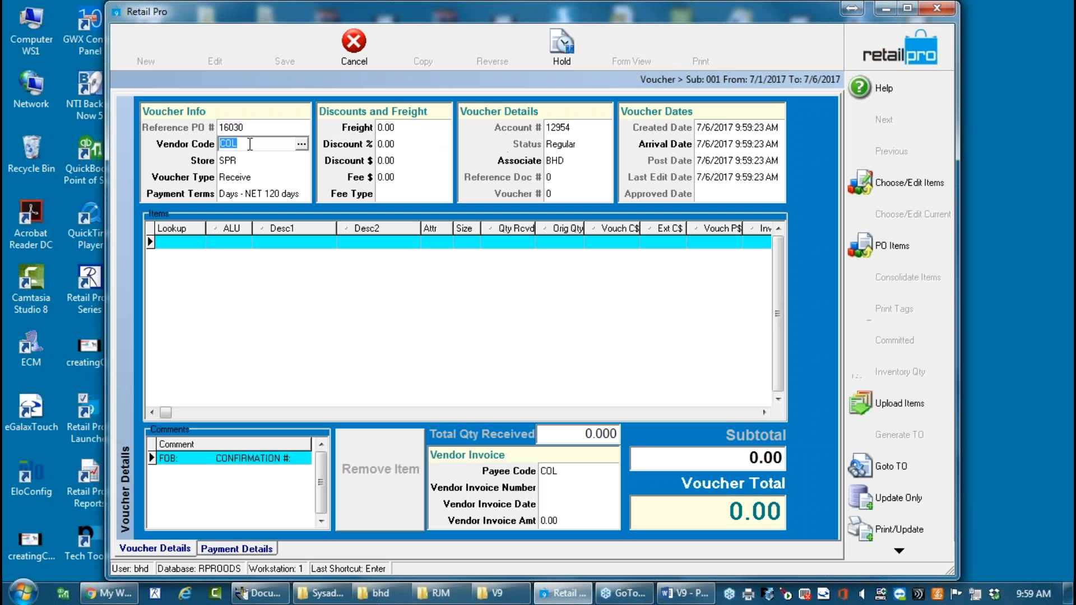
# Review the voucher's store, freight, discount, payment terms and comment fields.
pyautogui.click(244, 162)
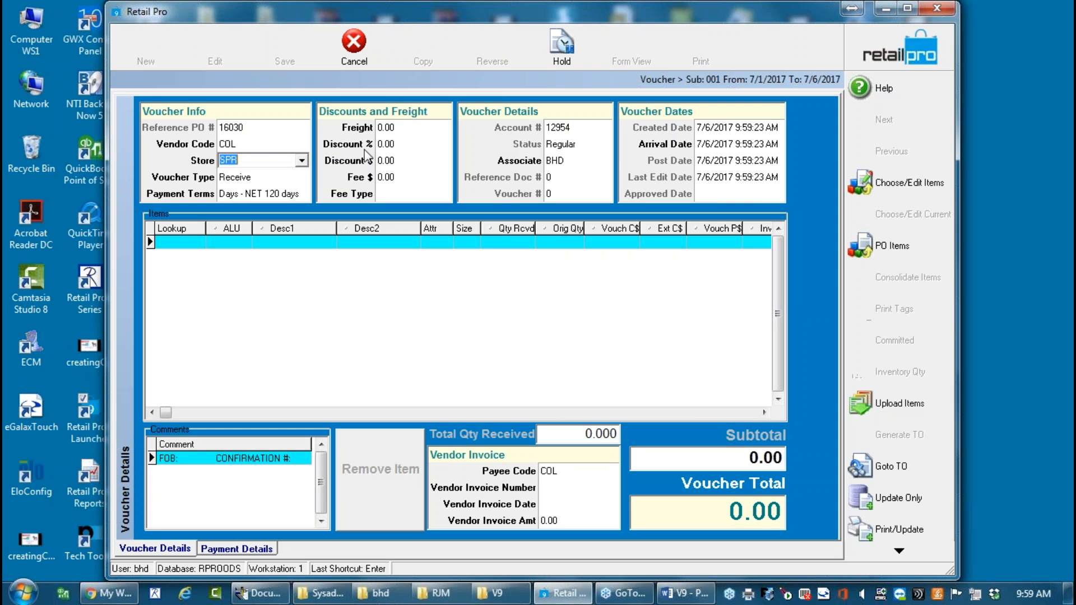
pyautogui.click(400, 128)
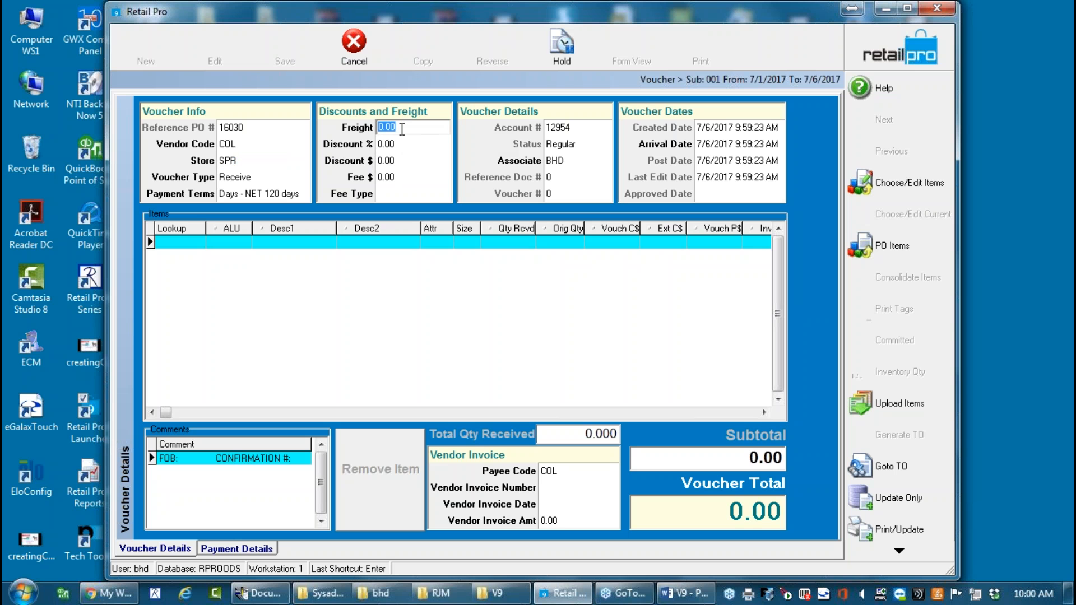
pyautogui.click(401, 160)
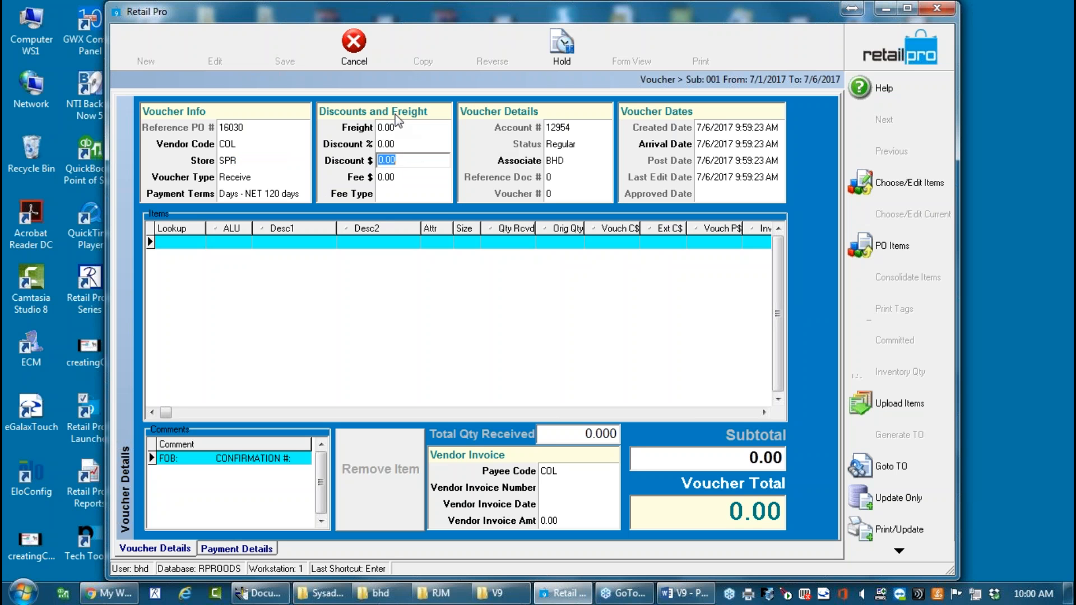
pyautogui.click(262, 197)
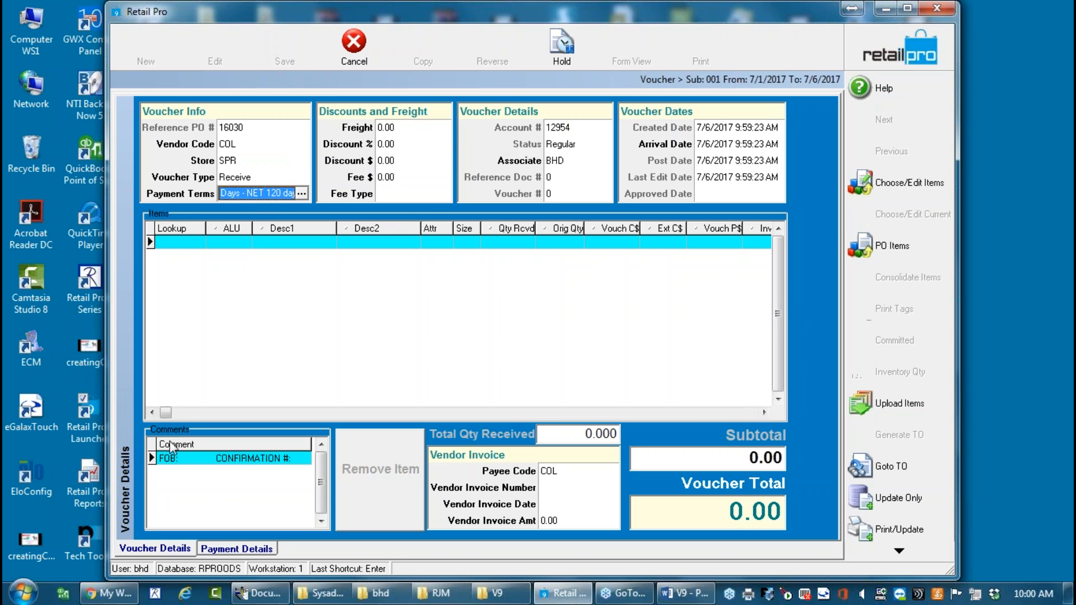
pyautogui.click(186, 455)
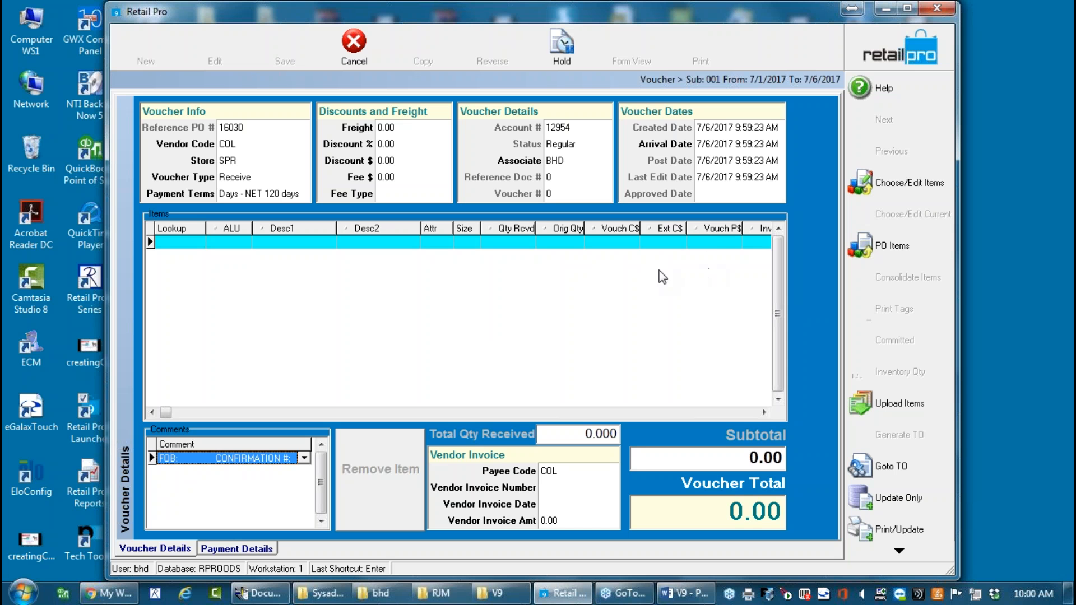
# Open the referenced purchase order's items and receive the full due quantity on every line.
pyautogui.click(879, 246)
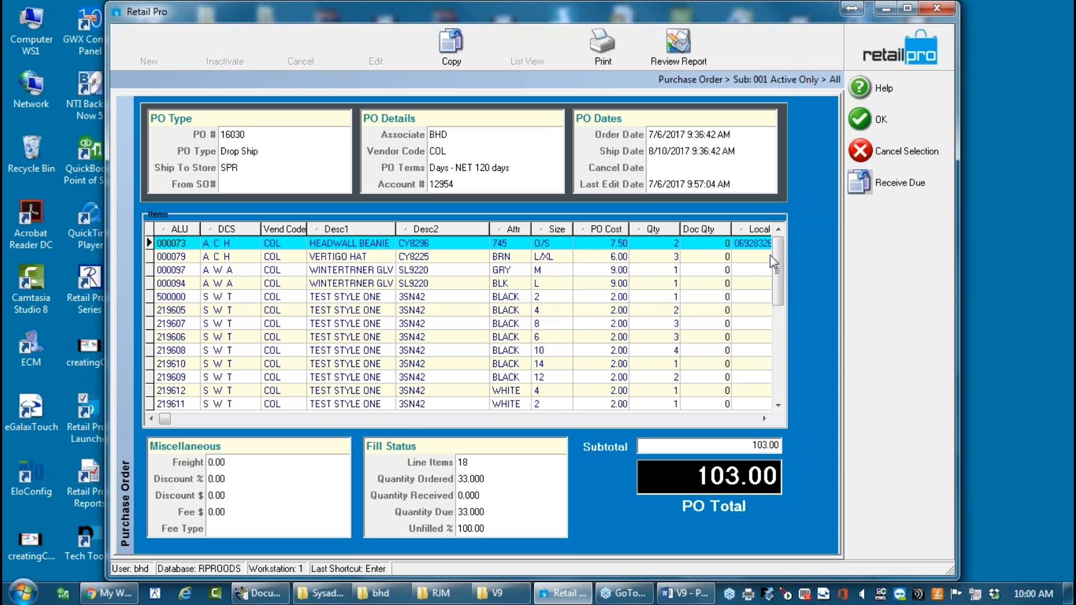
pyautogui.moveTo(774, 260); pyautogui.dragTo(775, 380)
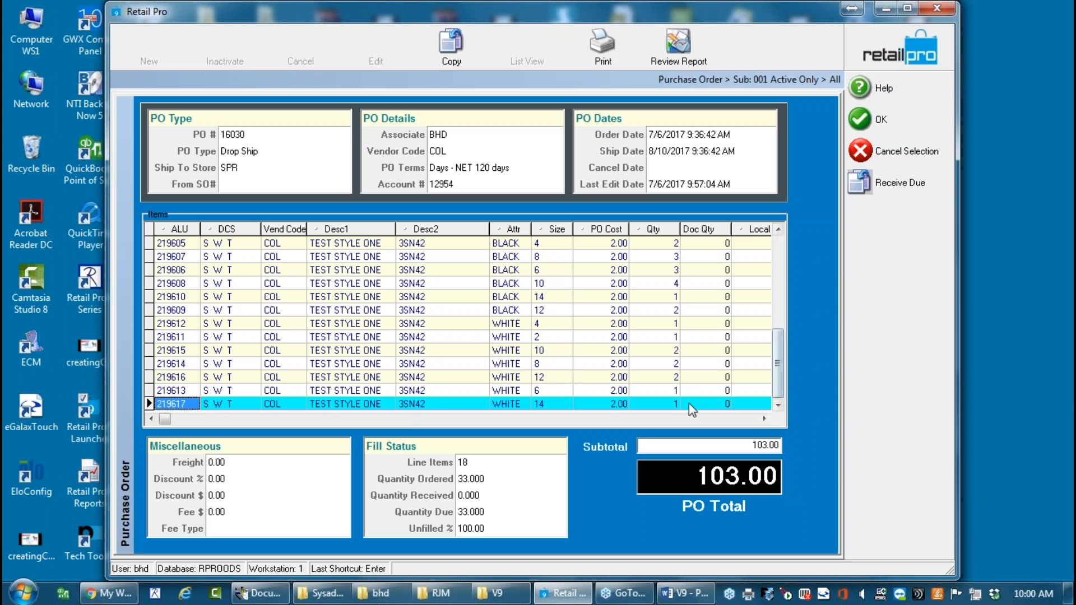
pyautogui.click(648, 244)
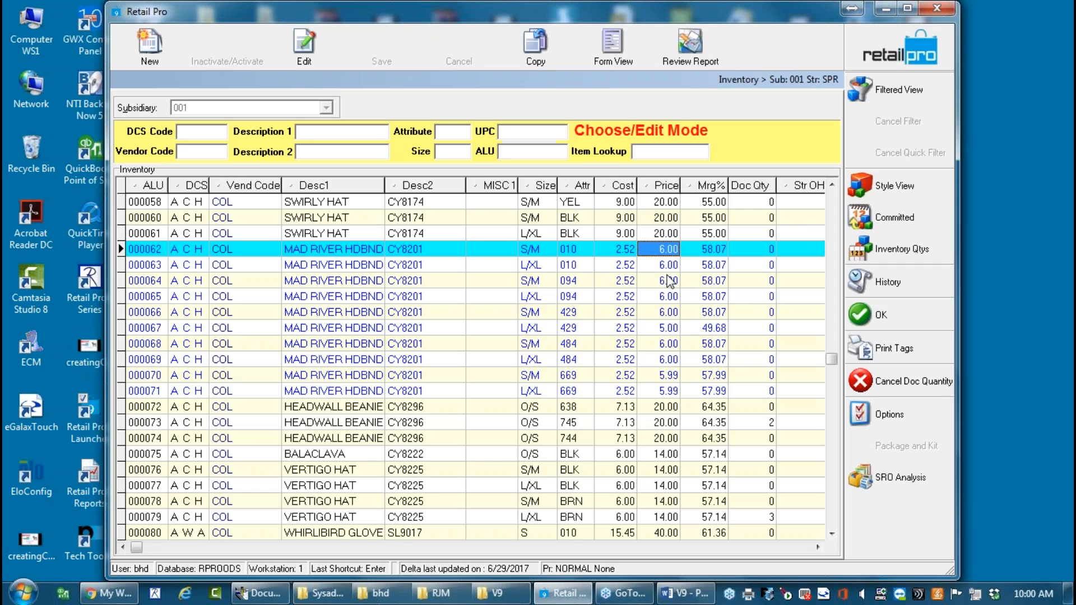
pyautogui.press('Escape')
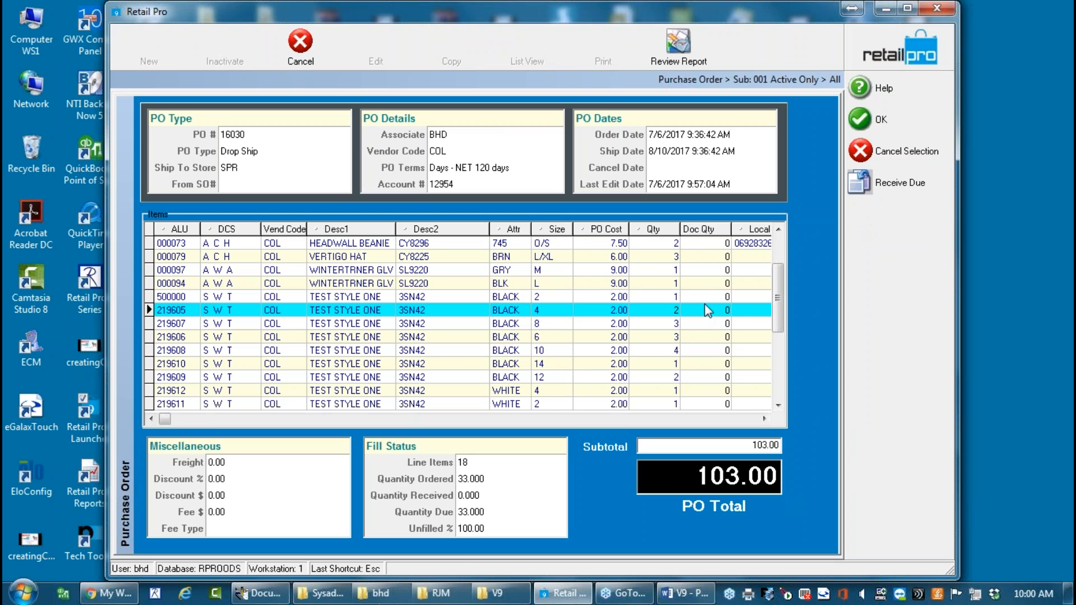
pyautogui.moveTo(778, 274); pyautogui.dragTo(782, 233)
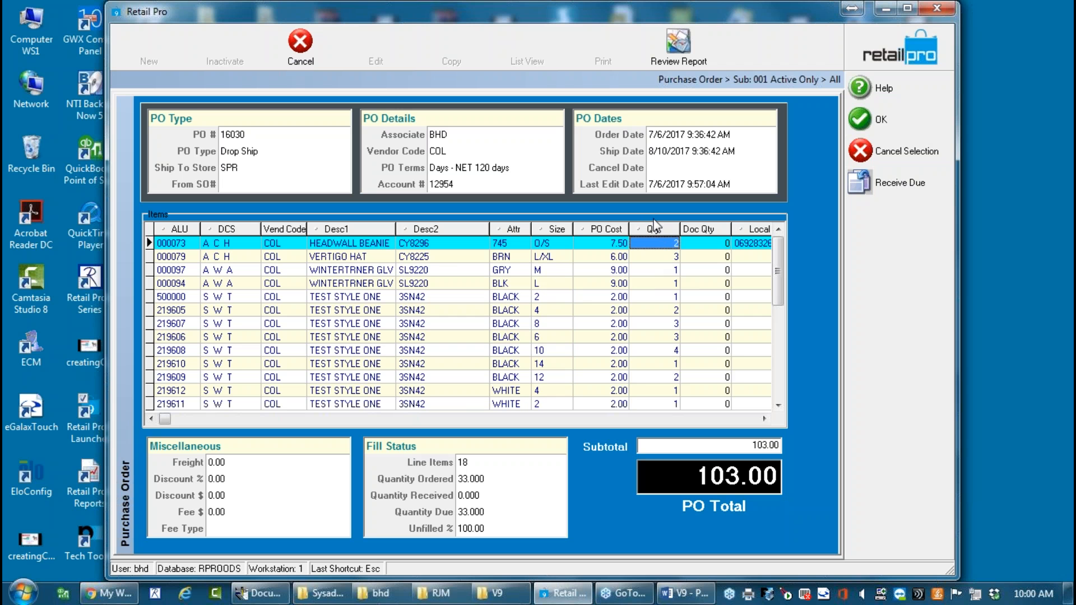
pyautogui.click(854, 179)
# Set the received quantity to 2 for VERTIGO HAT and 0 for the GRY size M WINTERTRNER glove, and accept the items into the voucher.
pyautogui.click(710, 258)
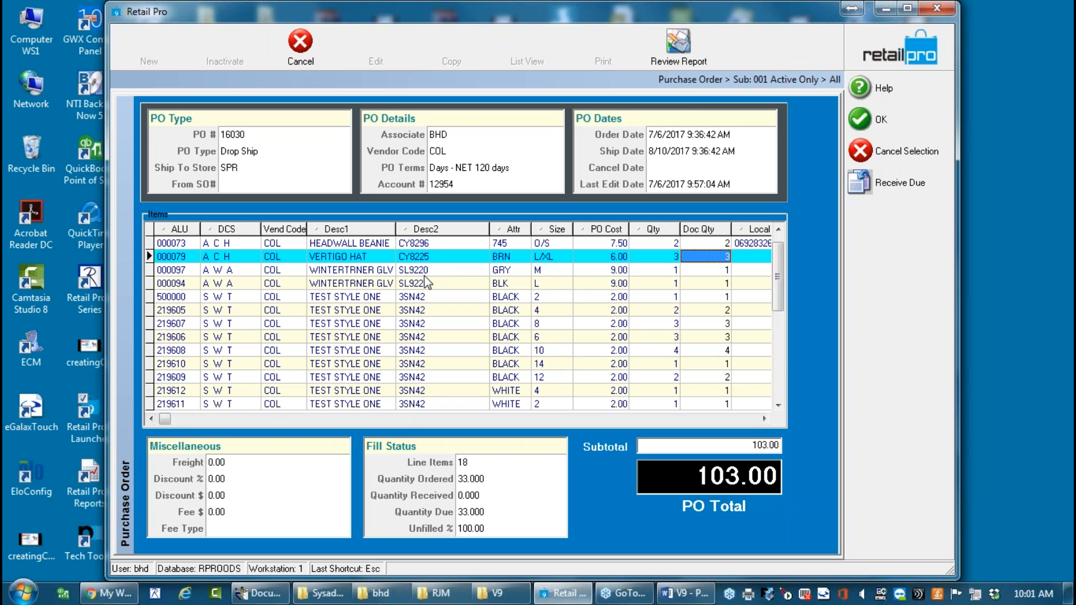
pyautogui.click(712, 259)
pyautogui.write('2')
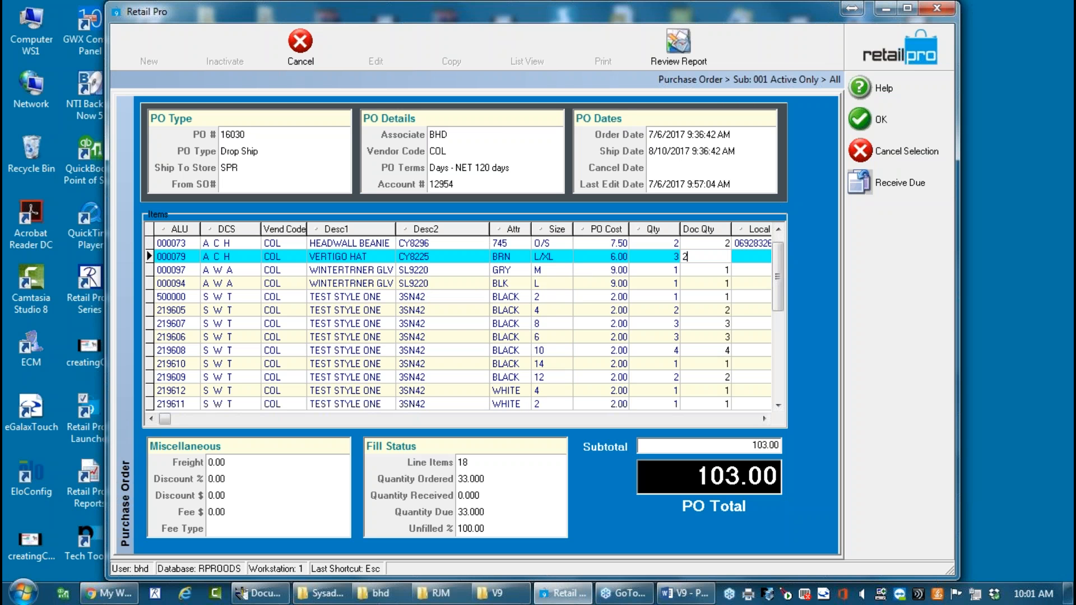
pyautogui.click(721, 271)
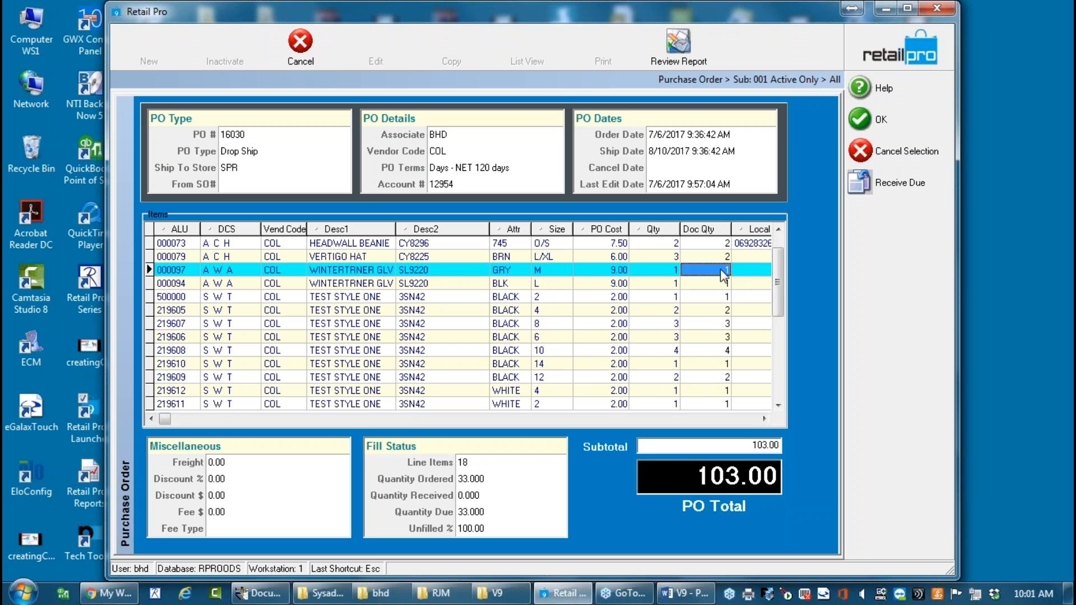
pyautogui.write('0')
pyautogui.click(716, 283)
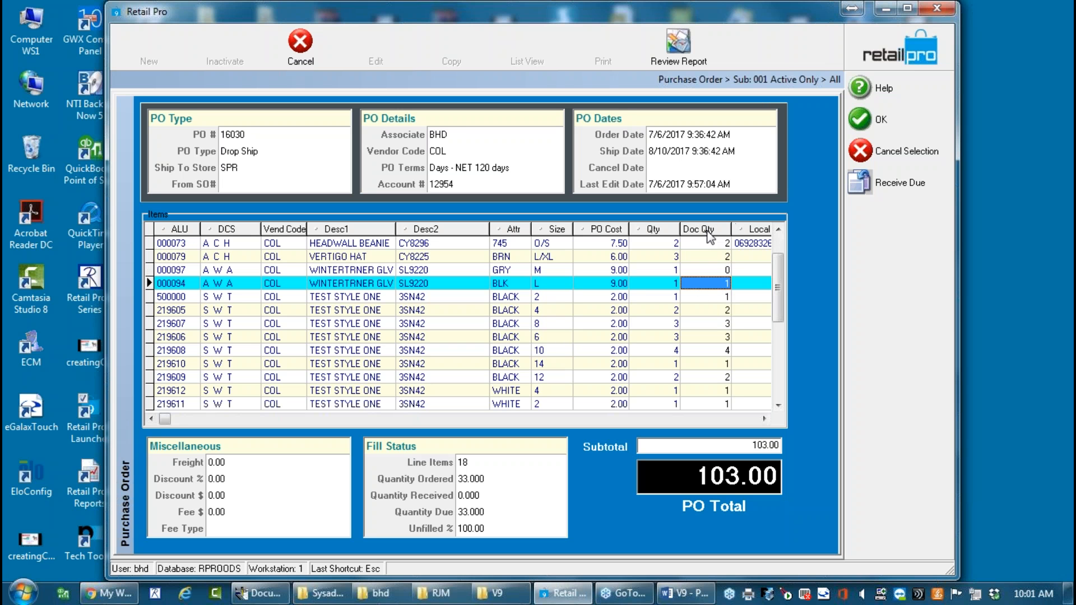
pyautogui.click(862, 119)
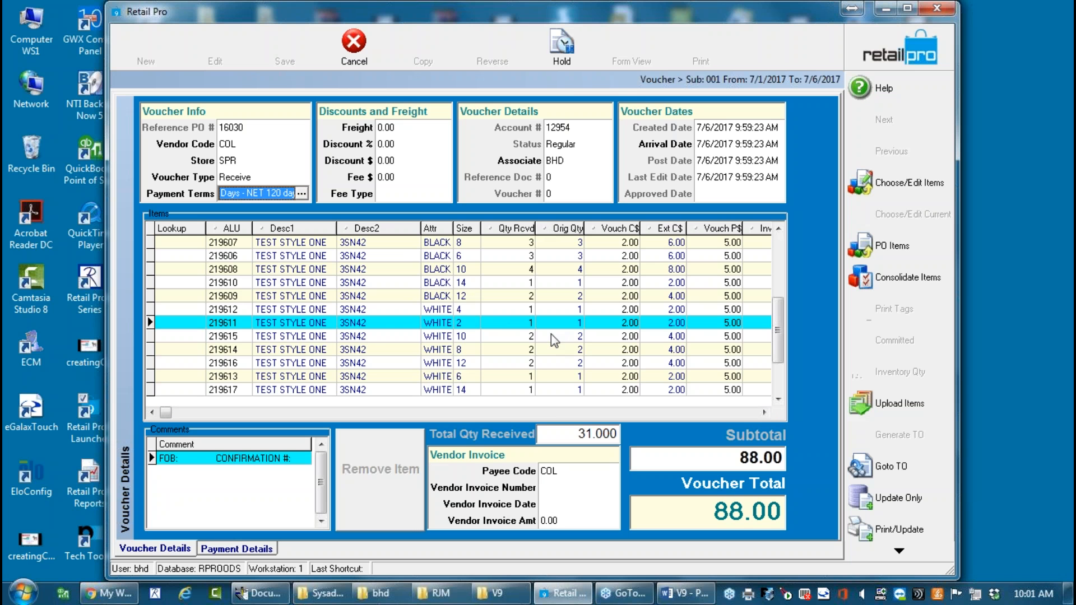
pyautogui.click(508, 310)
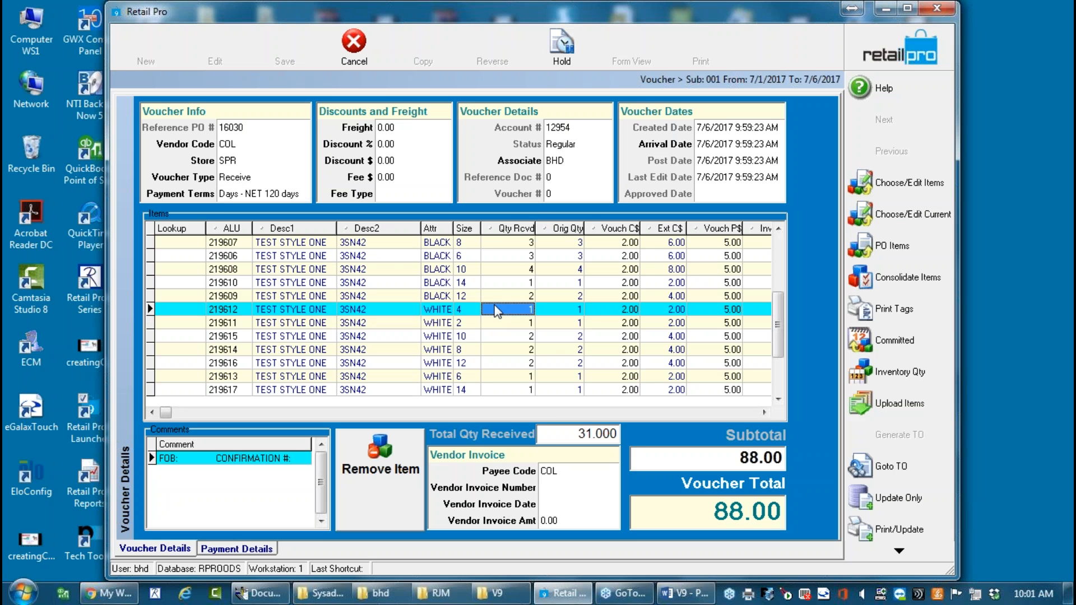
pyautogui.click(505, 242)
pyautogui.doubleClick(510, 254)
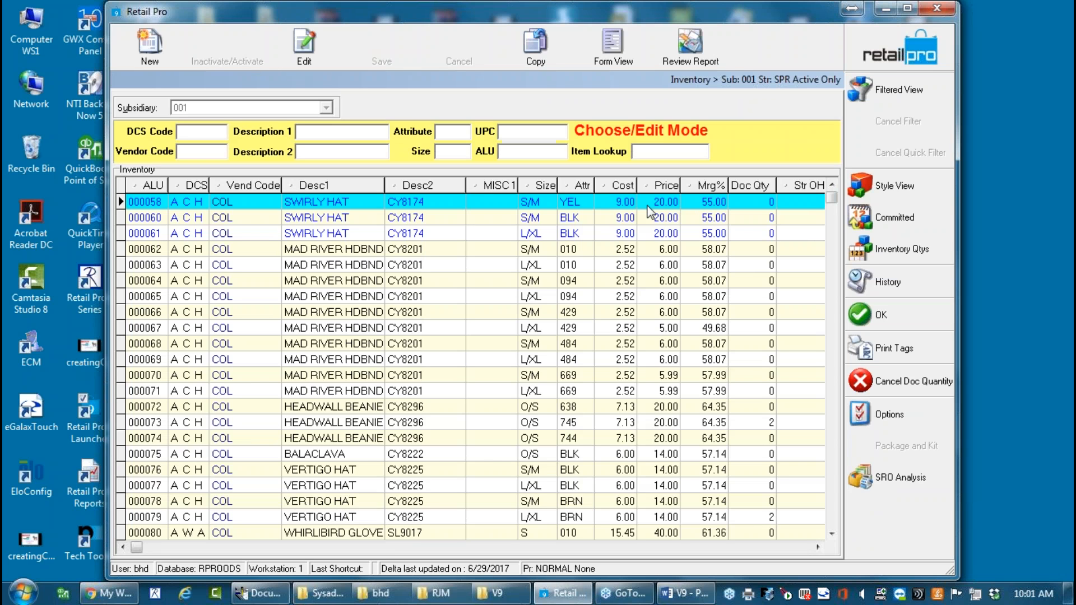
pyautogui.press('Escape')
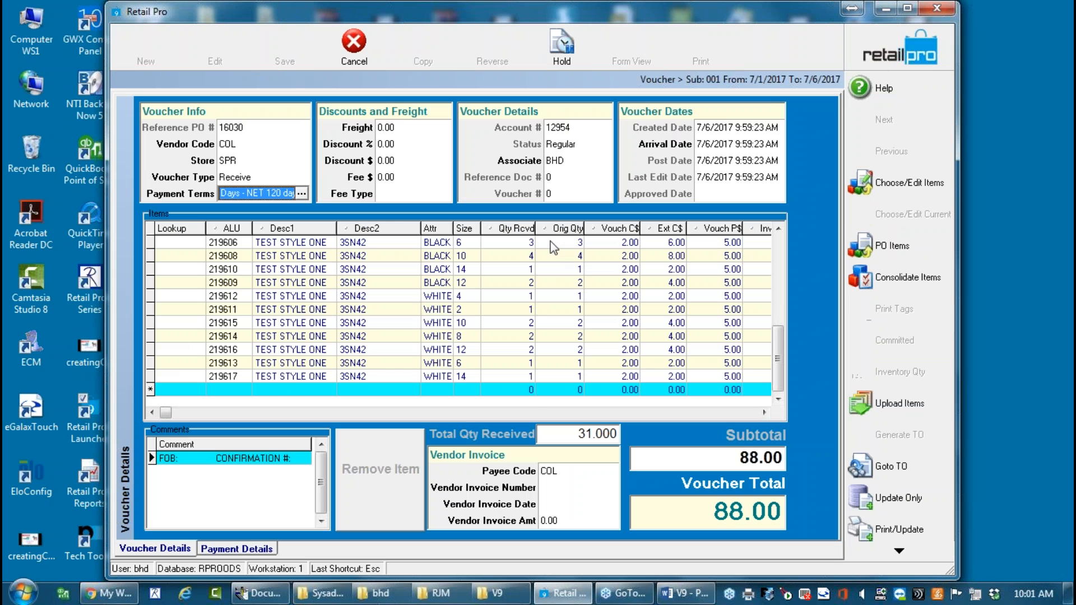
# Set the voucher's received quantity for TEST STYLE ONE in BLACK size 10 to 3.
pyautogui.click(511, 245)
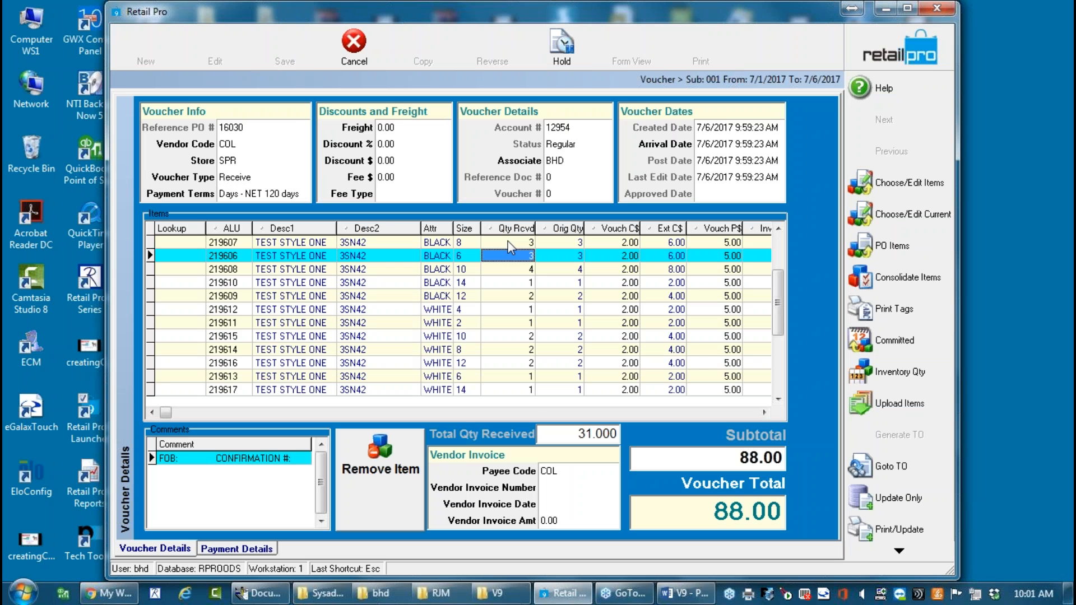
pyautogui.click(516, 269)
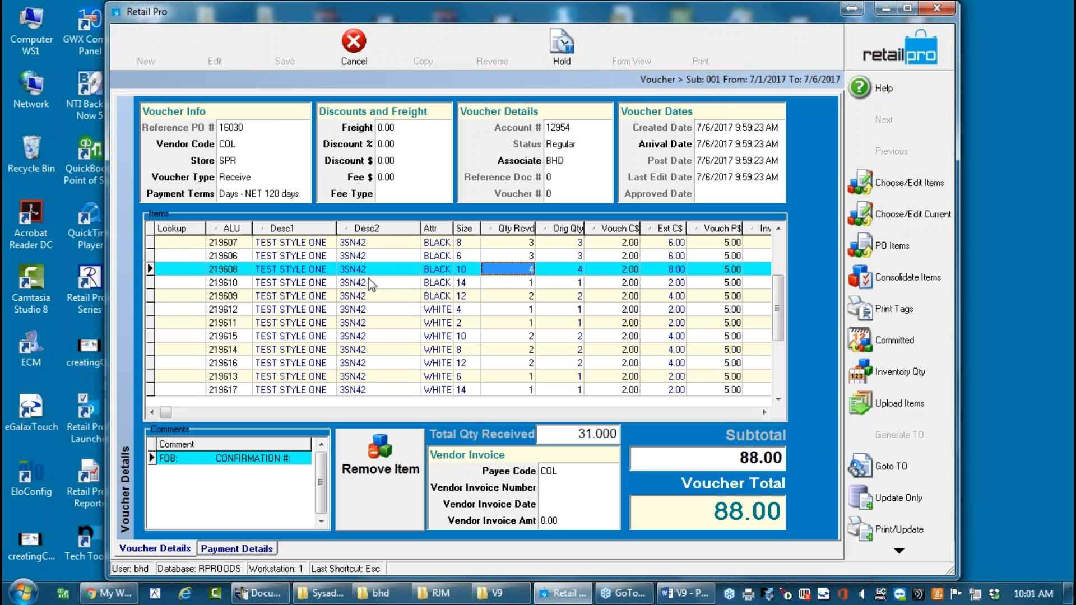
pyautogui.click(518, 269)
pyautogui.write('3')
pyautogui.click(499, 283)
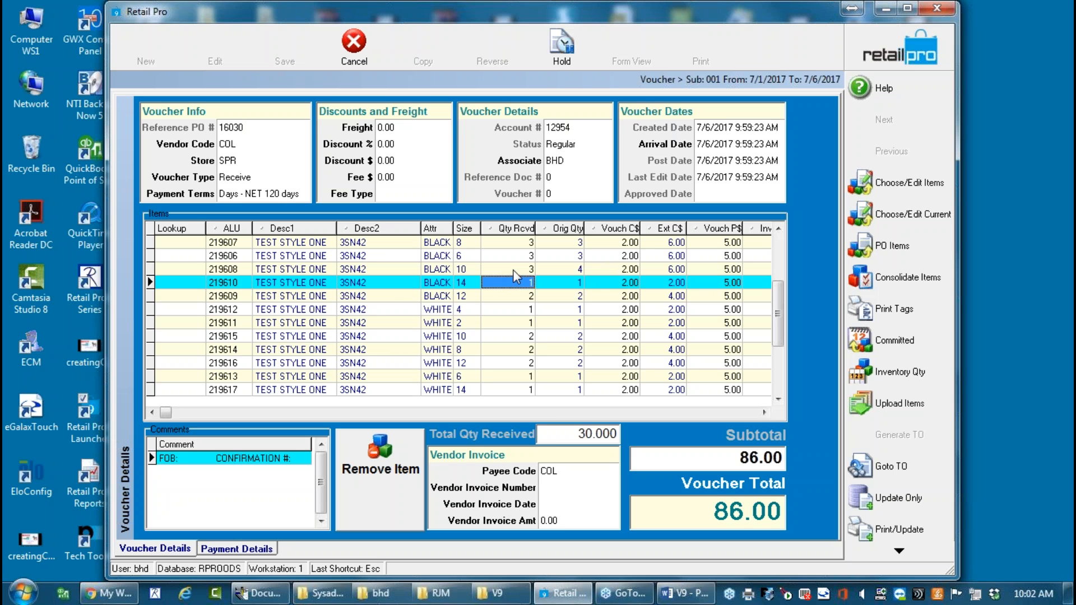
pyautogui.click(510, 268)
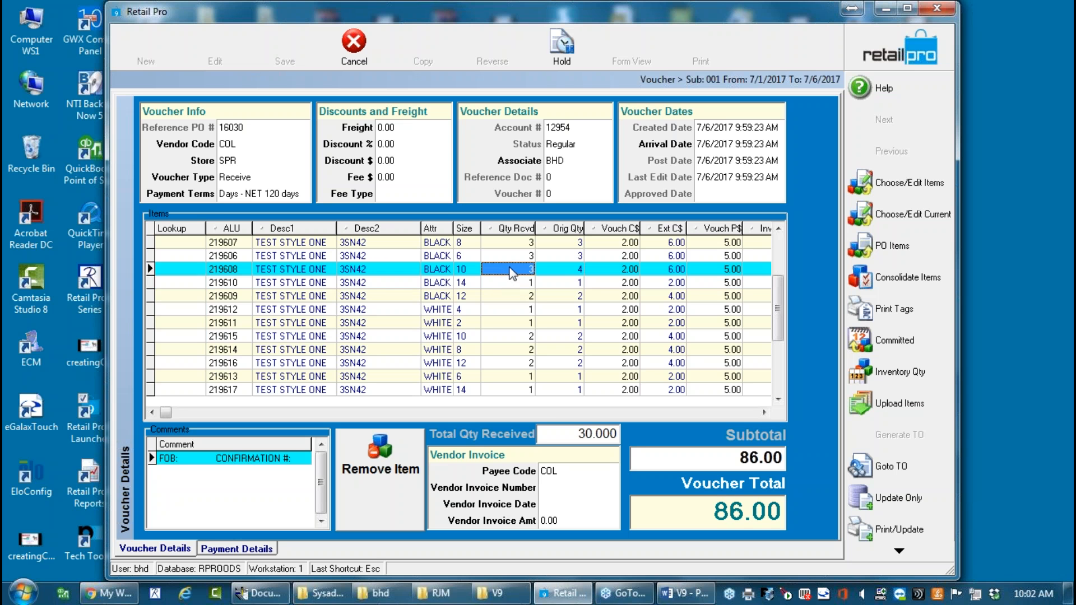
pyautogui.click(488, 283)
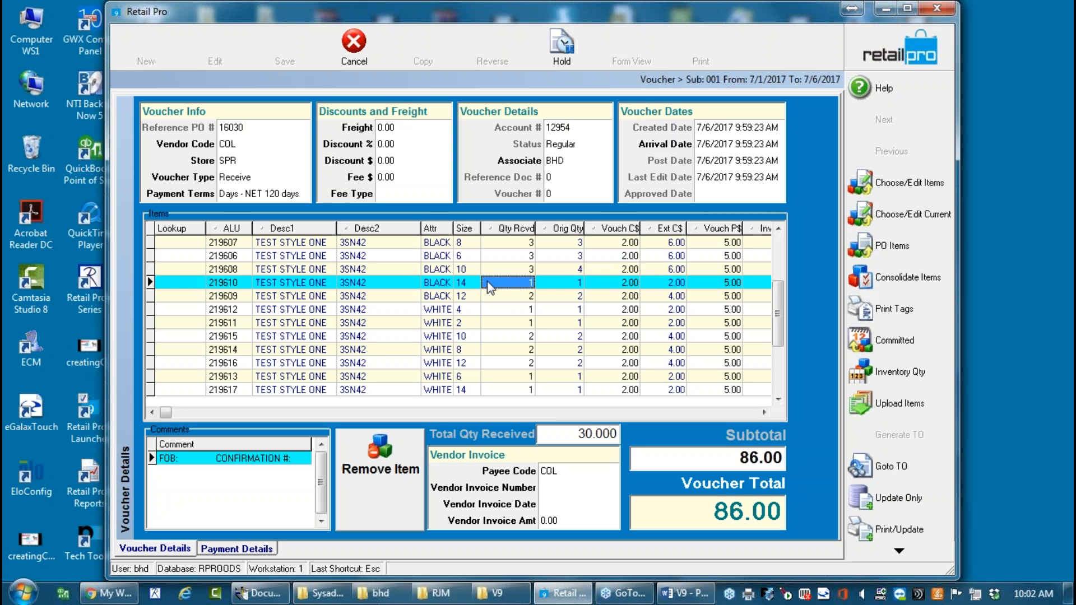
# Examine the voucher cost and voucher price of TEST STYLE ONE in BLACK size 14.
pyautogui.click(612, 285)
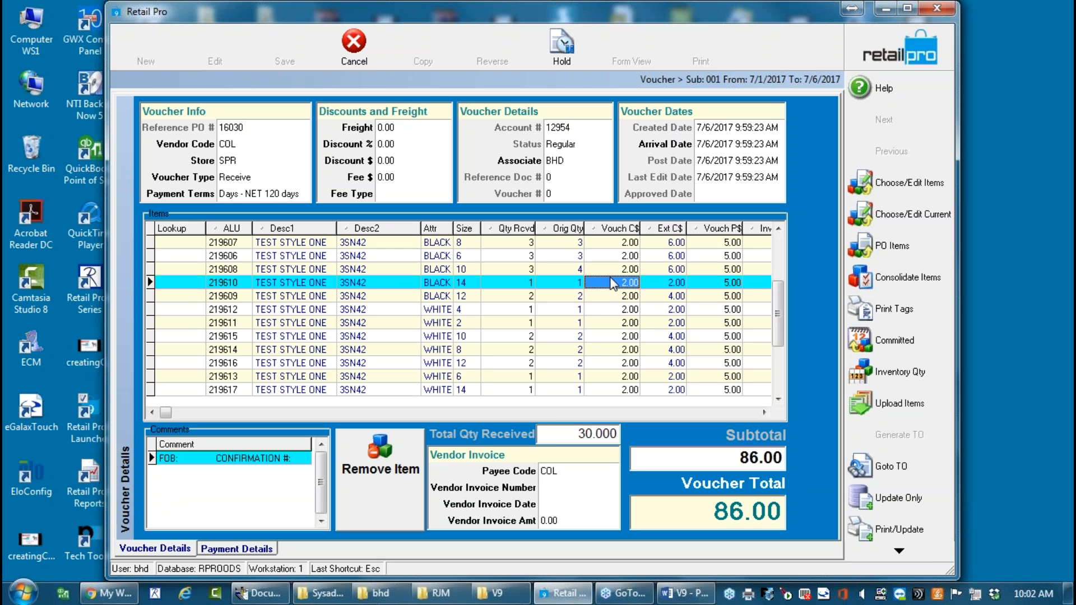
pyautogui.click(615, 284)
pyautogui.click(617, 282)
pyautogui.click(712, 284)
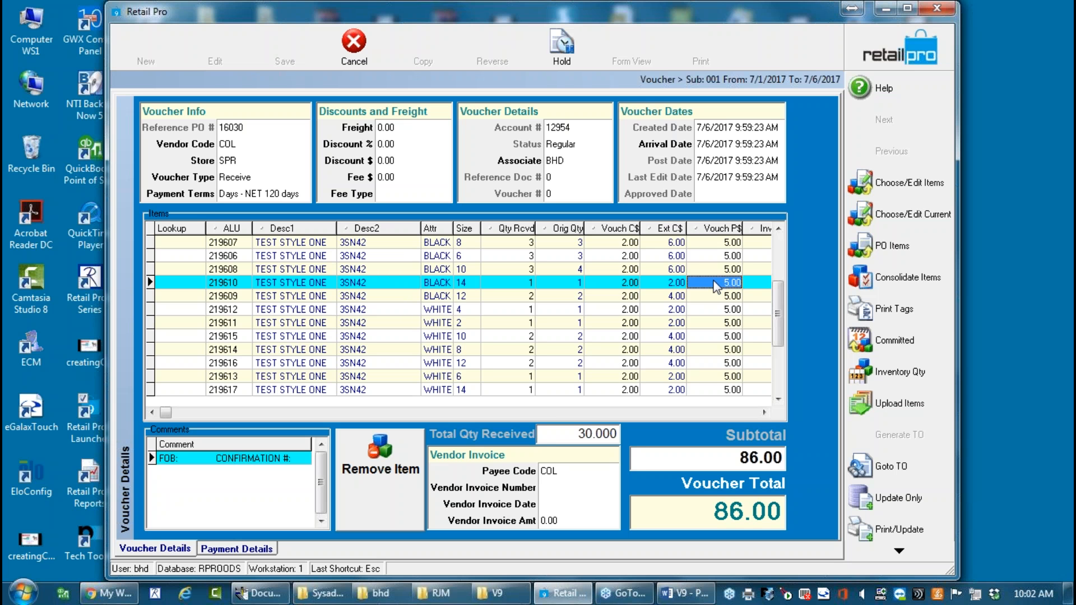
pyautogui.click(718, 283)
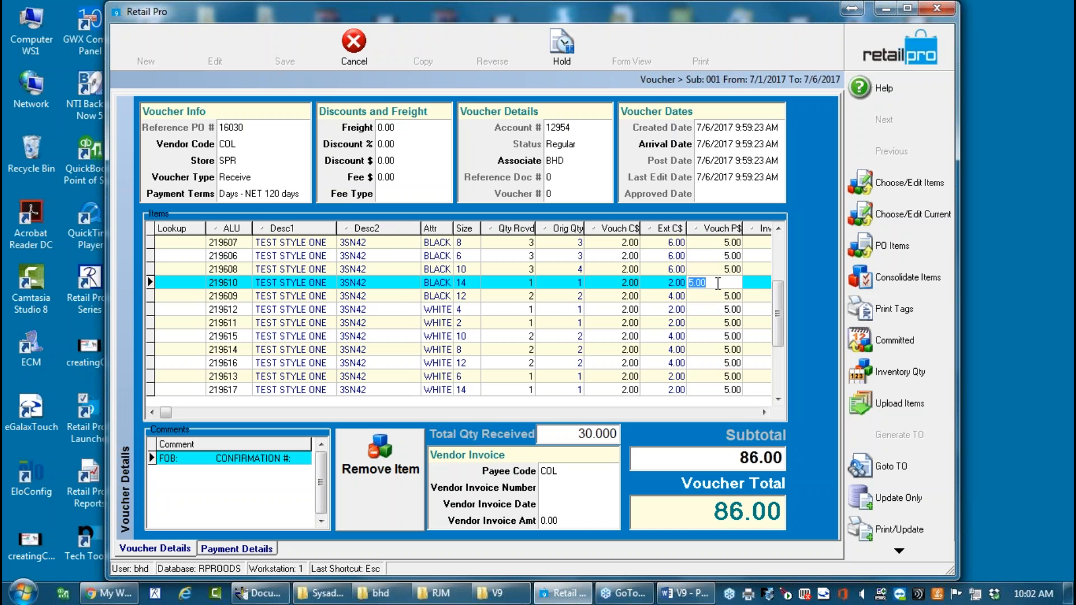
pyautogui.click(624, 281)
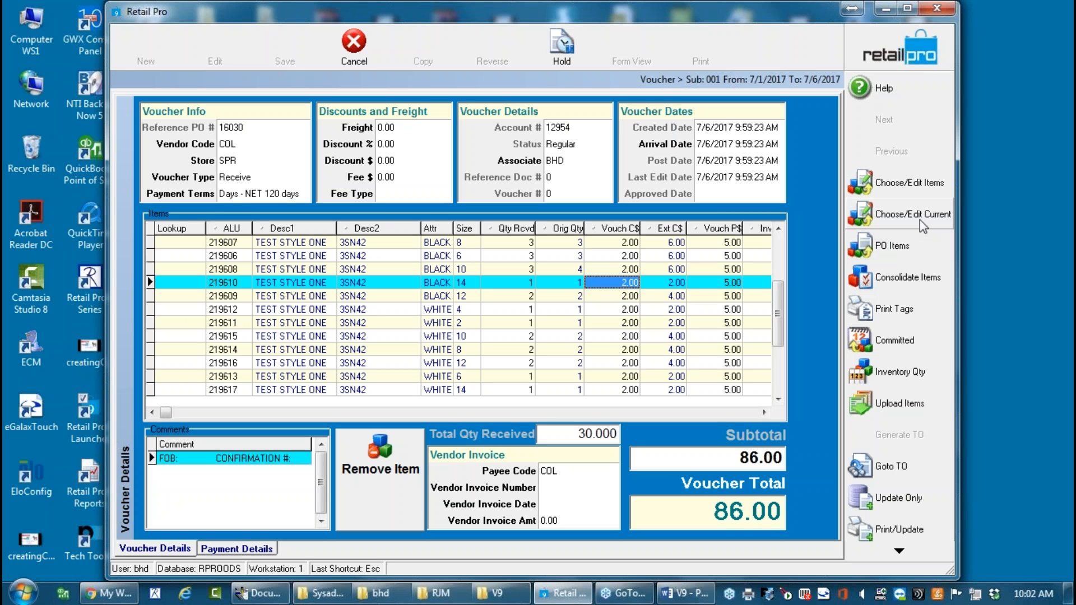
# Compare the received quantity, original quantity, voucher cost and voucher price of TEST STYLE ONE in BLACK size 12.
pyautogui.click(763, 412)
pyautogui.click(763, 412)
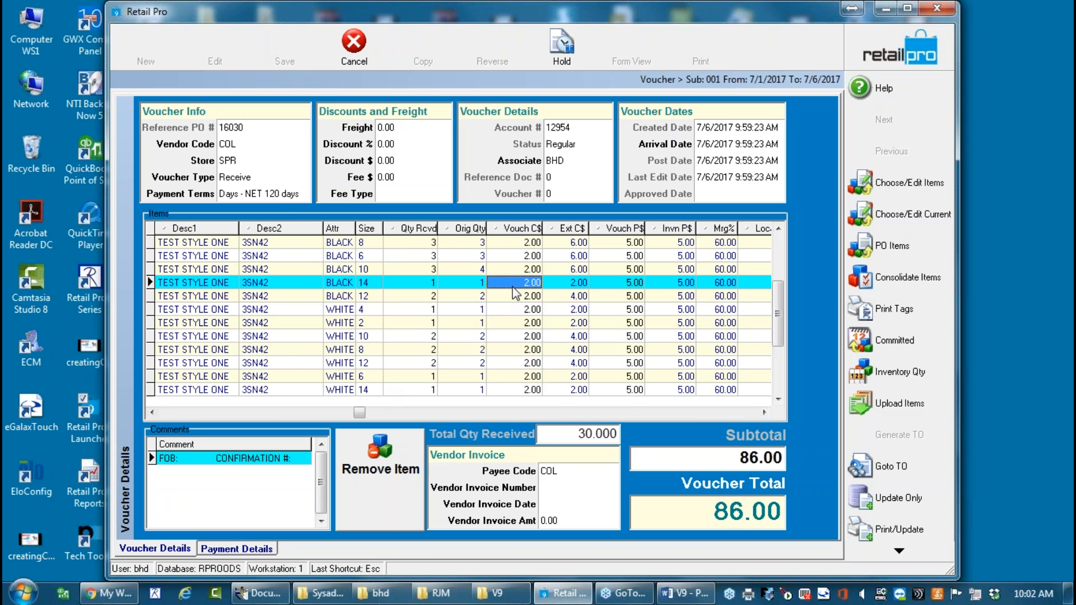
pyautogui.click(473, 299)
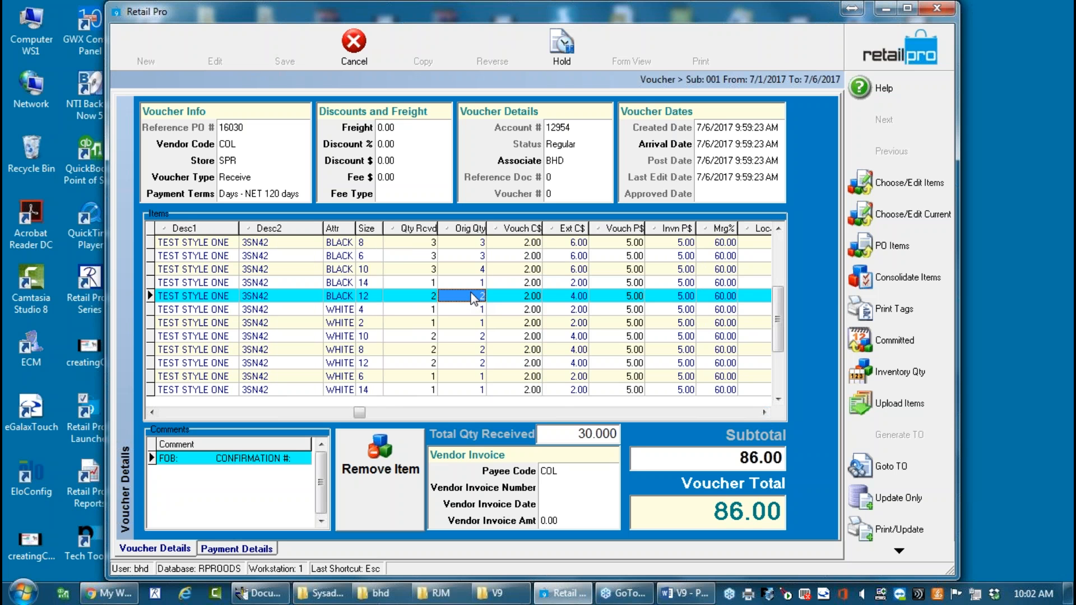
pyautogui.click(412, 296)
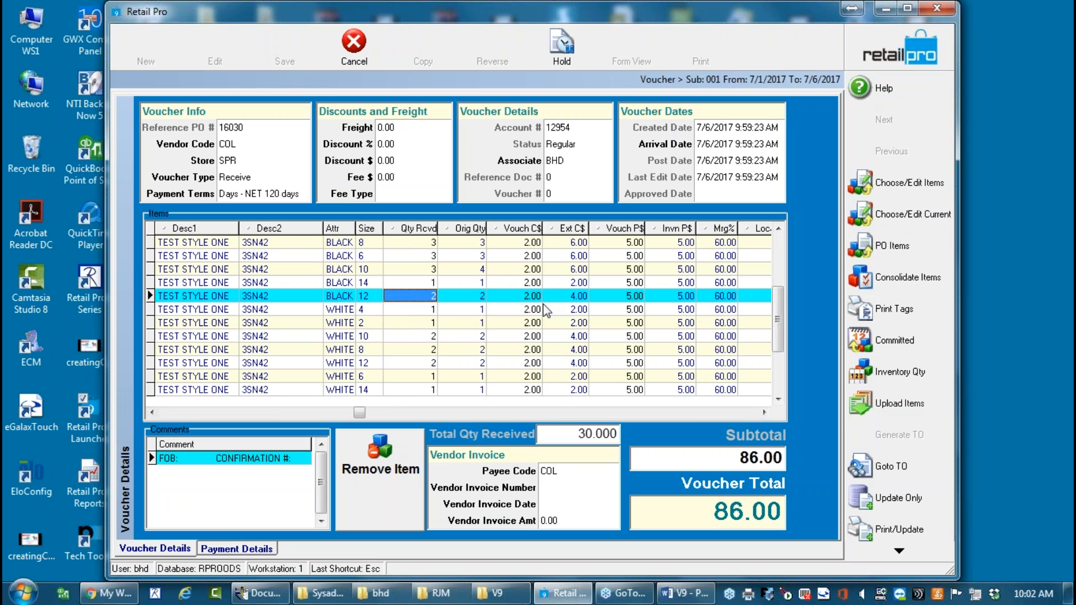
pyautogui.click(507, 297)
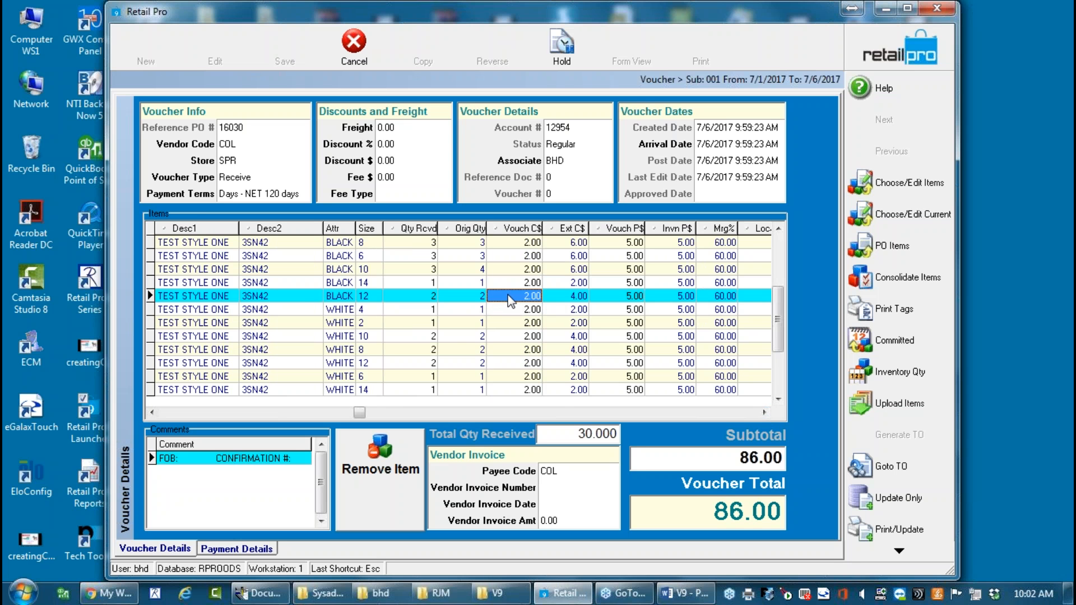
pyautogui.click(614, 297)
pyautogui.click(426, 297)
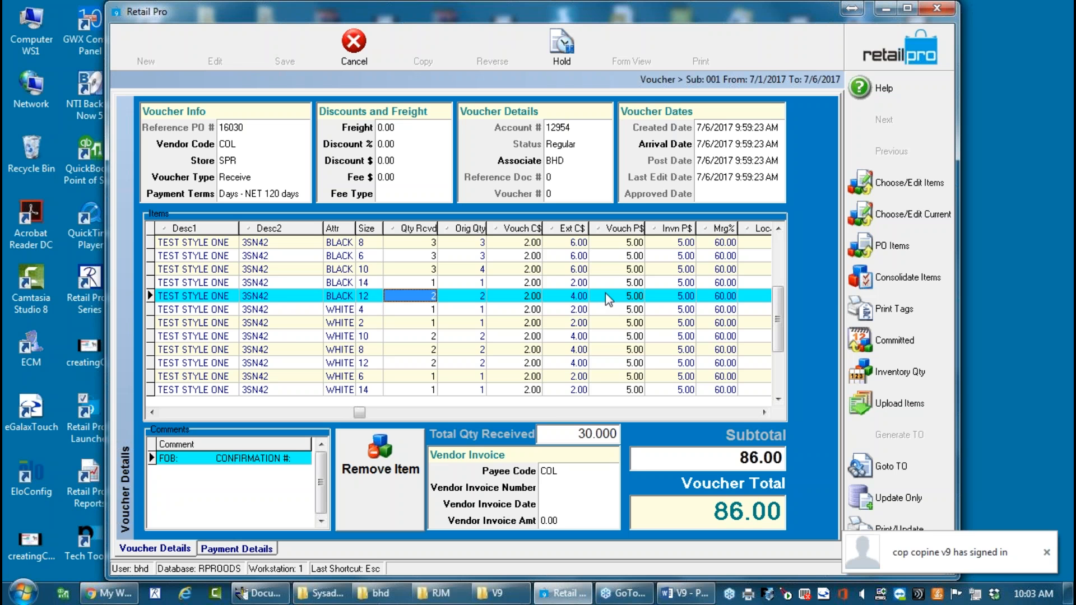
pyautogui.click(605, 292)
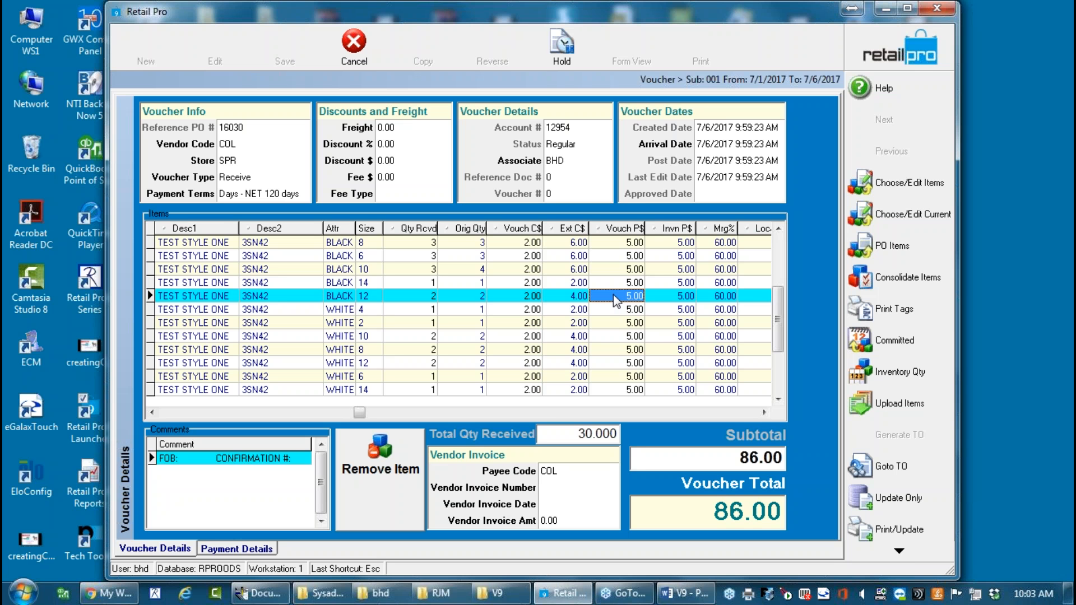
pyautogui.click(613, 294)
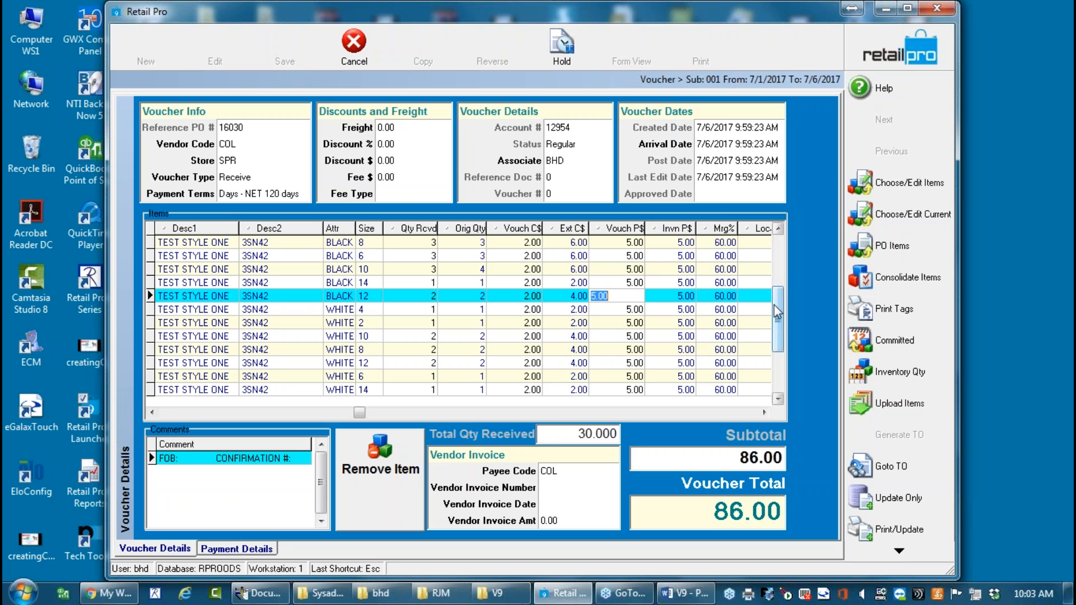
# Review the quantities and voucher costs on the first item lines, from HEADWALL BEANIE to TEST STYLE ONE in BLACK size 8.
pyautogui.moveTo(780, 300); pyautogui.dragTo(782, 248)
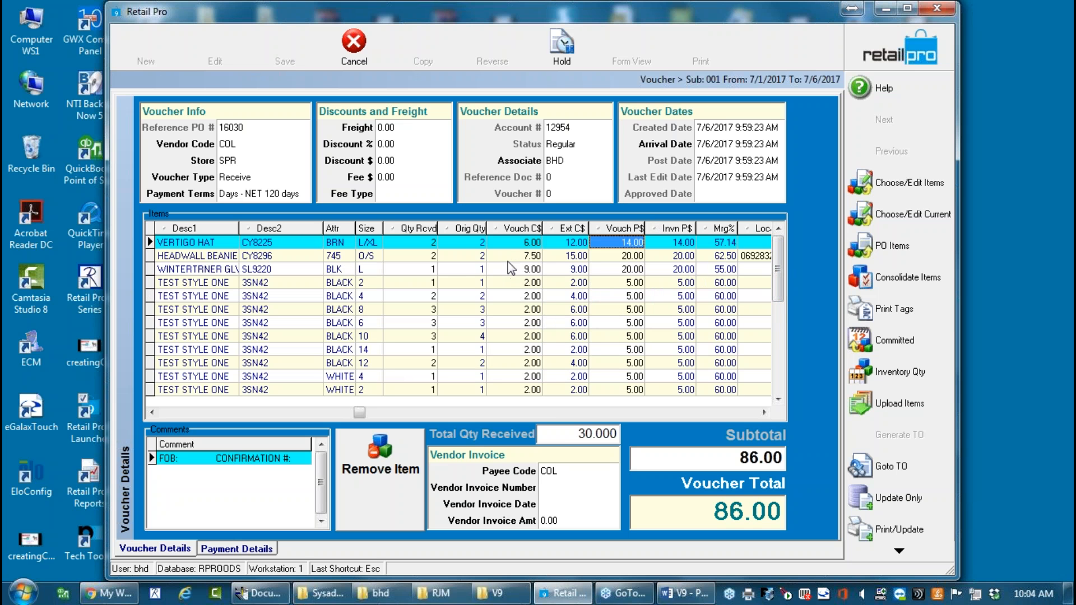
pyautogui.click(459, 255)
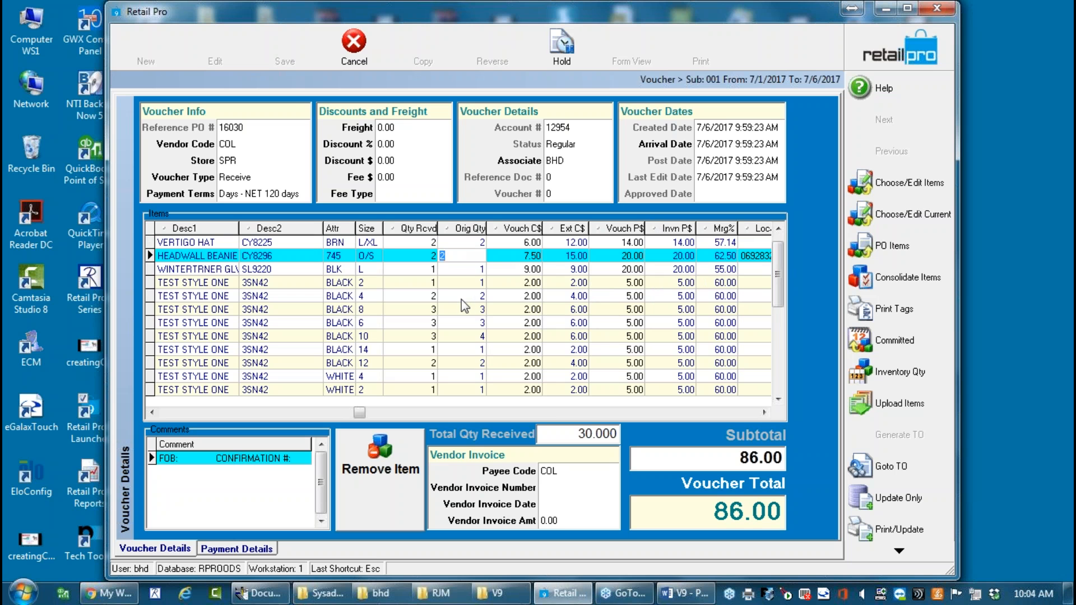
pyautogui.click(512, 269)
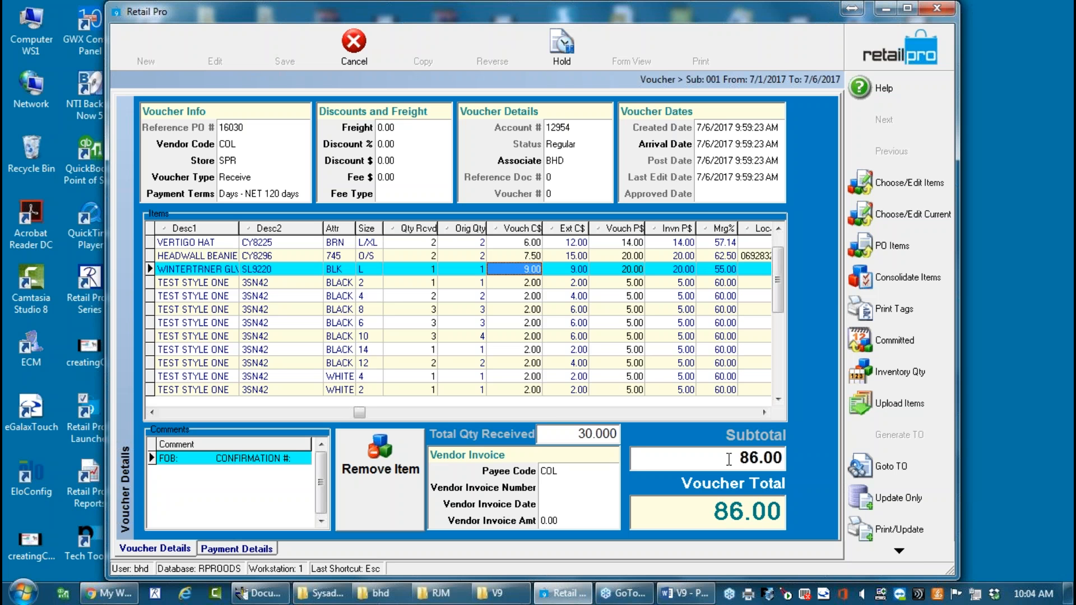
pyautogui.click(505, 292)
pyautogui.click(506, 308)
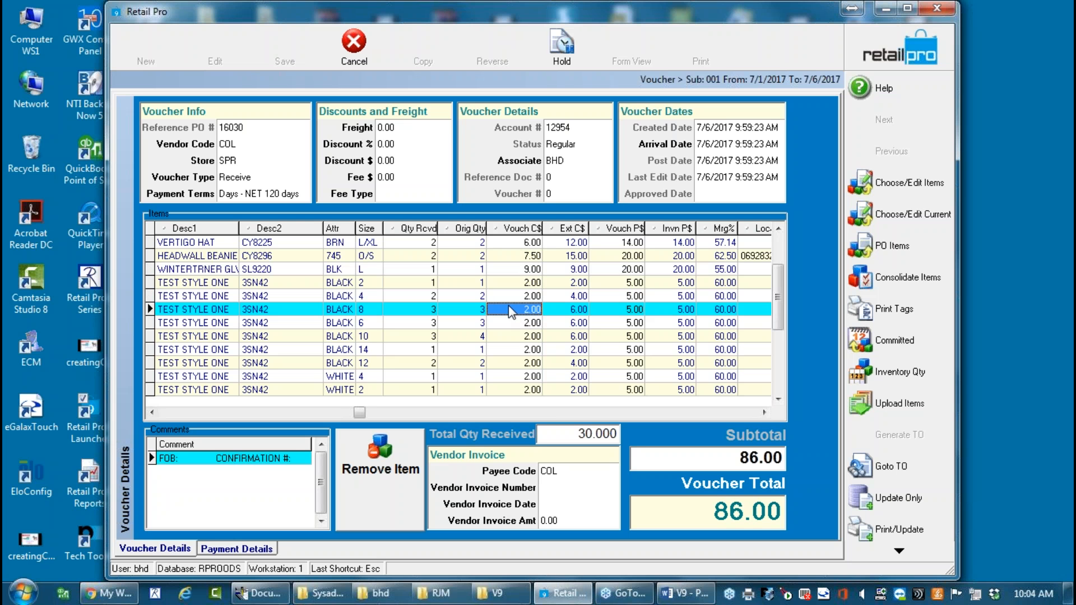
# Set the voucher's freight to 12.00 and check the subtotal against the voucher total.
pyautogui.click(392, 161)
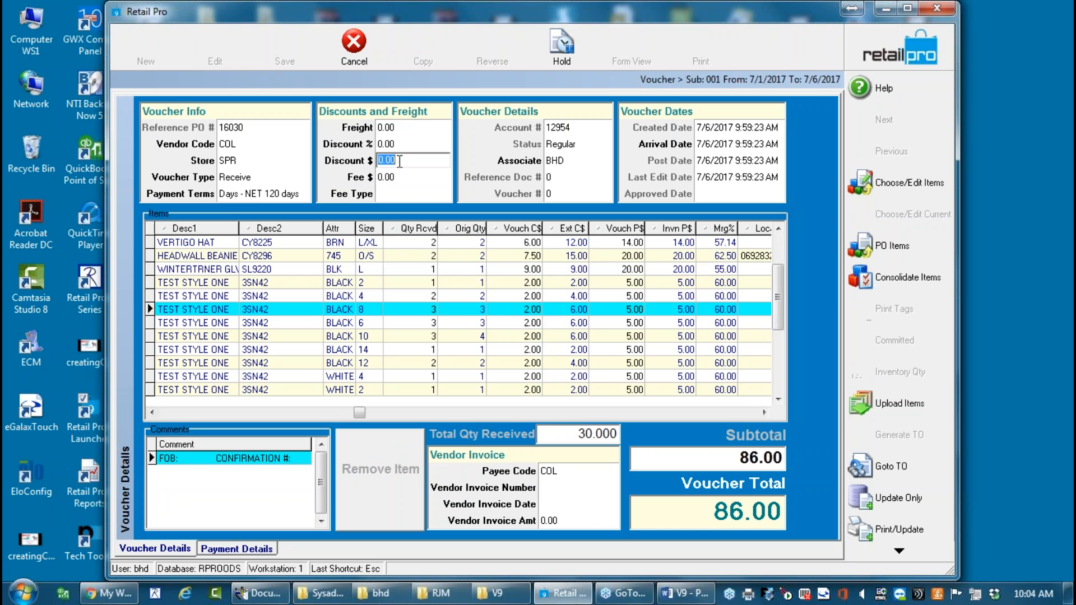
pyautogui.click(401, 126)
pyautogui.write('12.0')
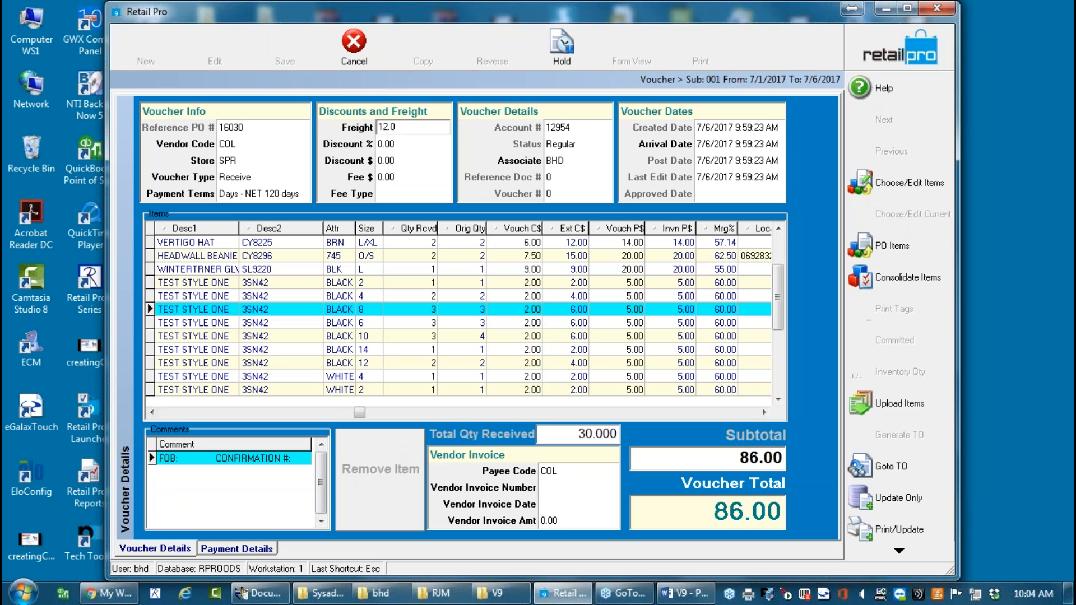
pyautogui.write('0')
pyautogui.press('Tab')
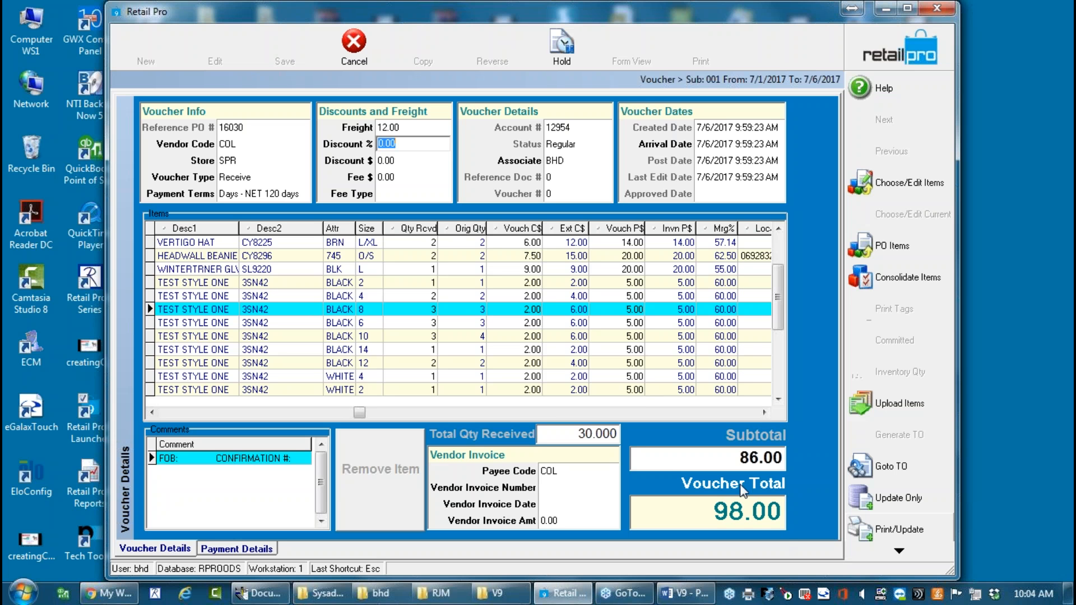
pyautogui.click(730, 455)
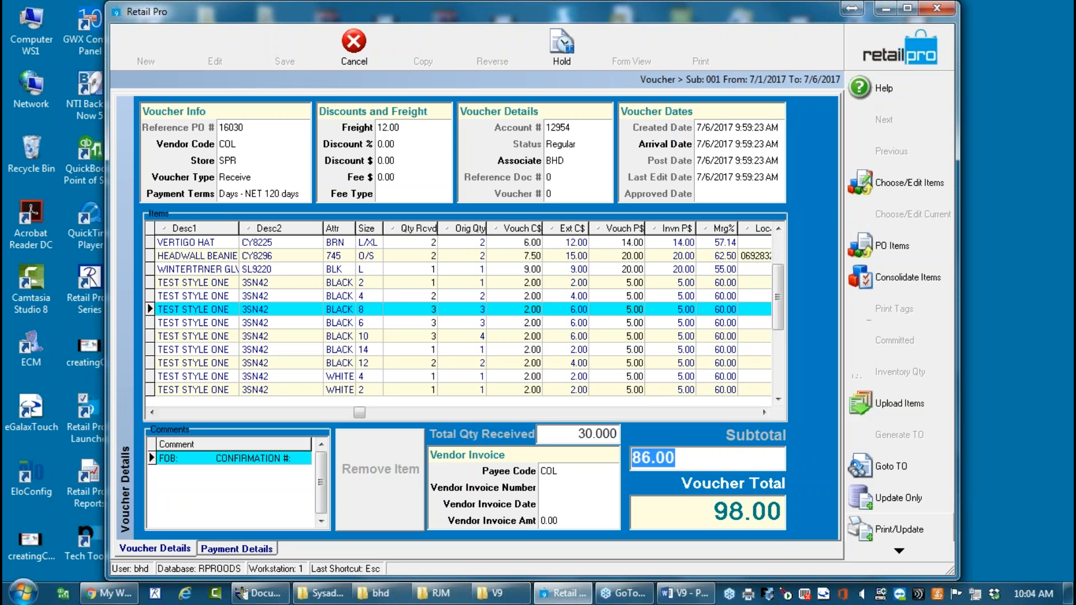
pyautogui.click(705, 520)
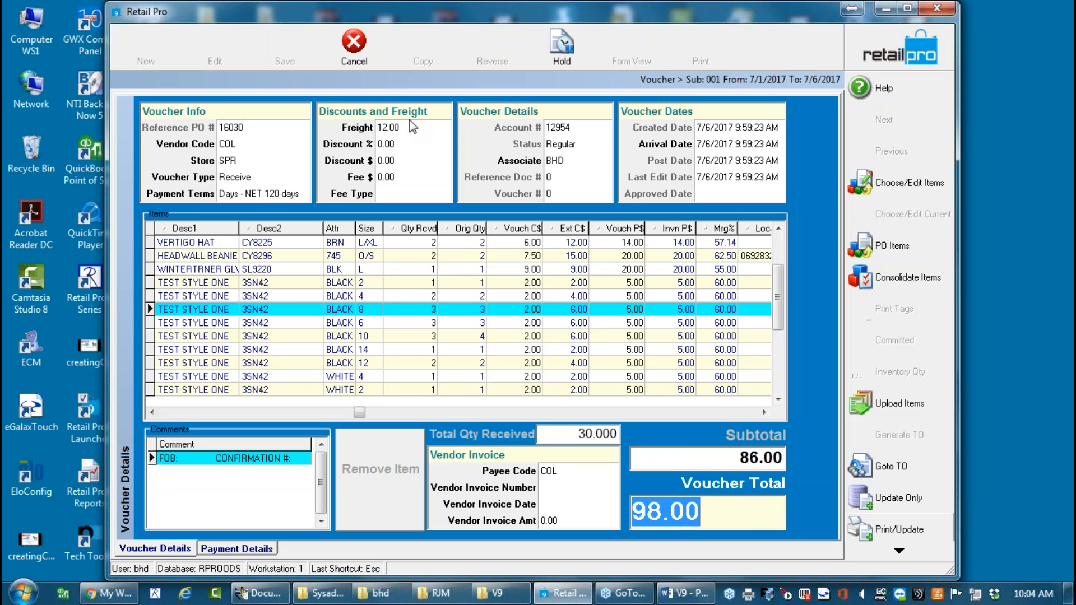
pyautogui.click(728, 516)
pyautogui.click(726, 518)
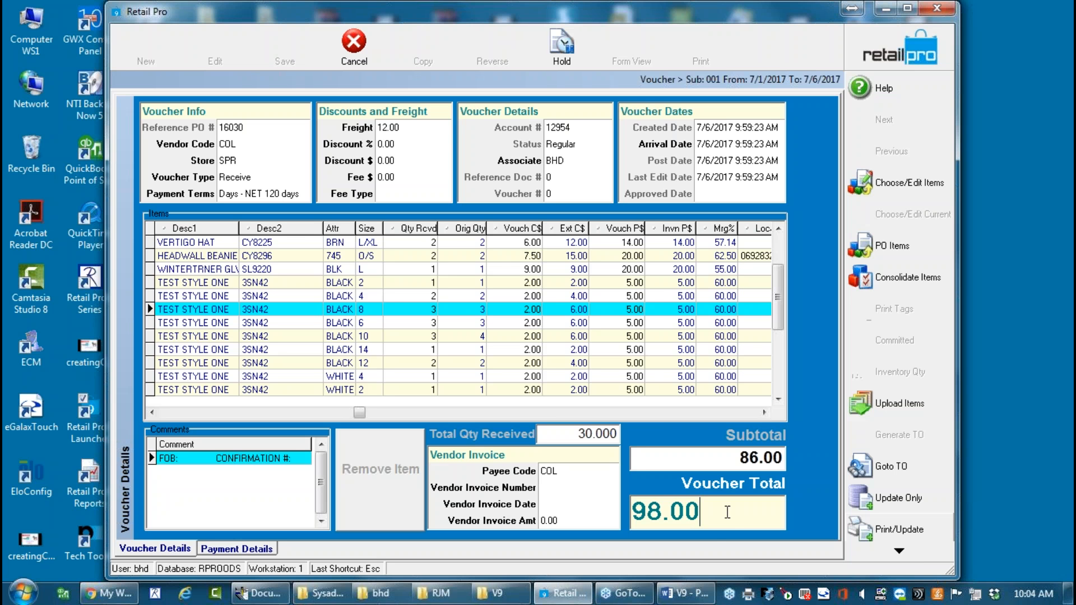
# View the inventory list in Choose/Edit Mode and return to the voucher's TEST STYLE ONE lines without choosing items.
pyautogui.click(497, 311)
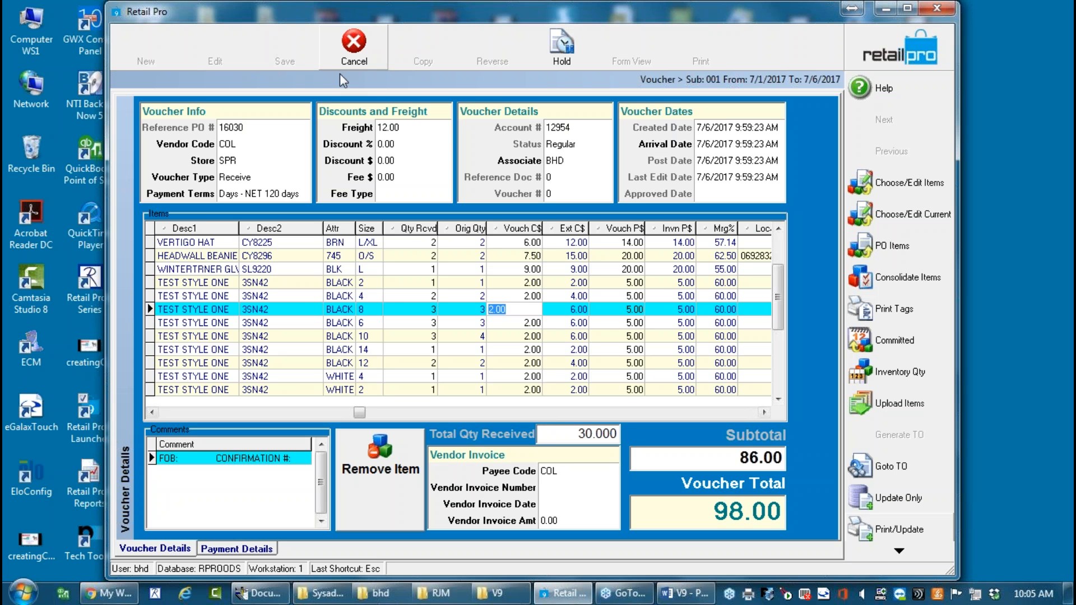
pyautogui.click(518, 243)
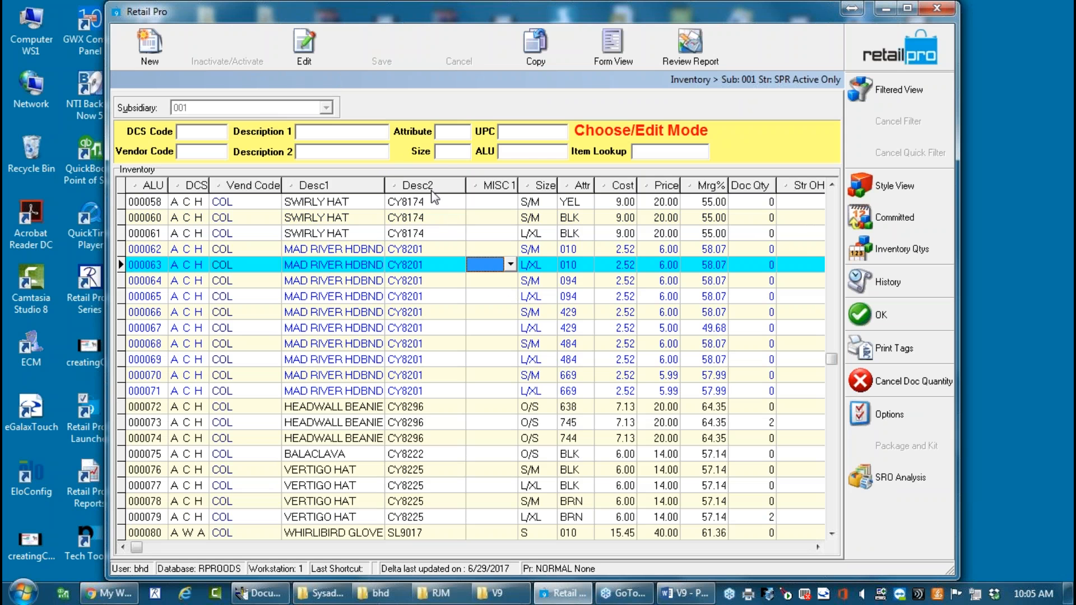
pyautogui.press('Escape')
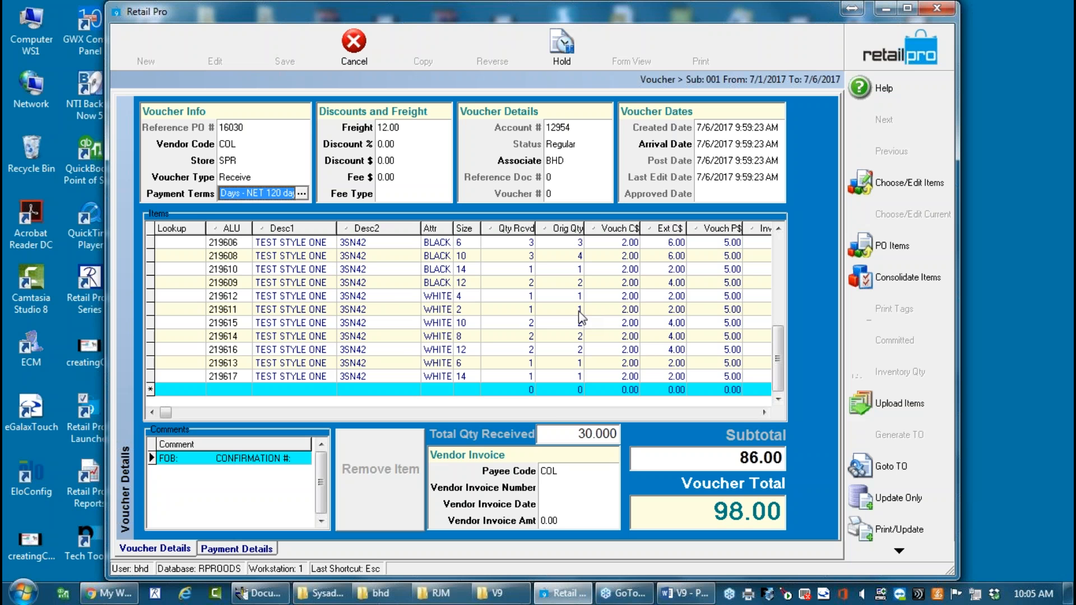
pyautogui.click(408, 283)
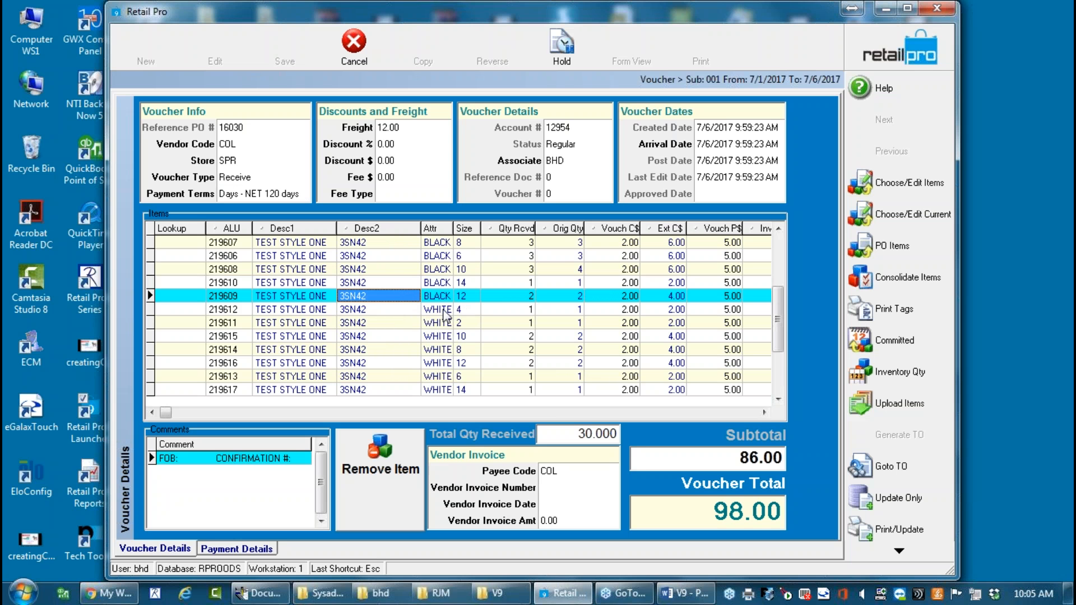
pyautogui.click(472, 310)
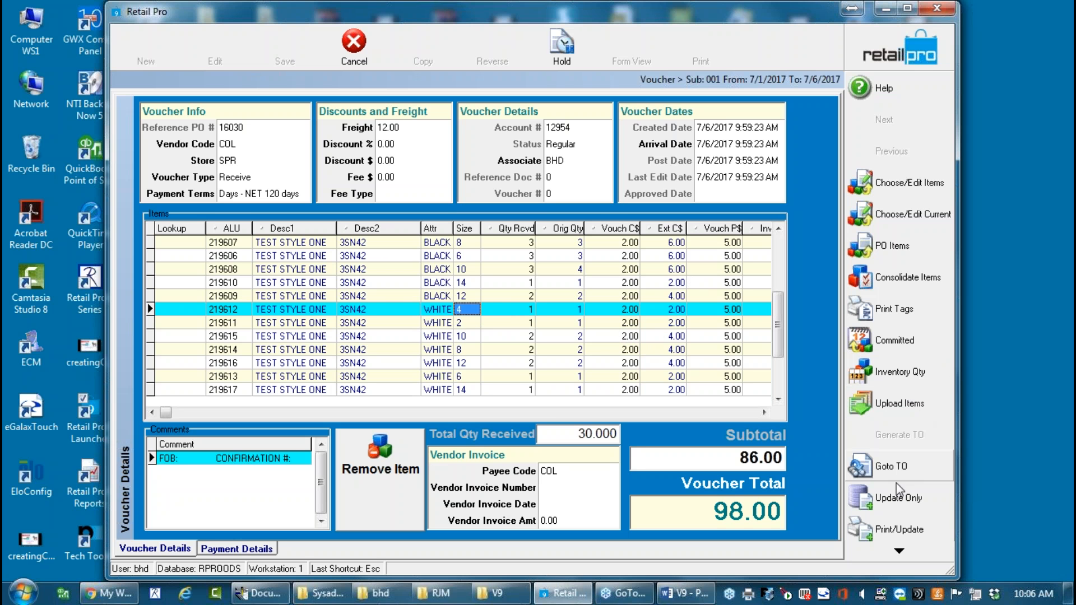
# Post the voucher with Update Only, accept the inventory update, and open the posted voucher in form view.
pyautogui.click(922, 503)
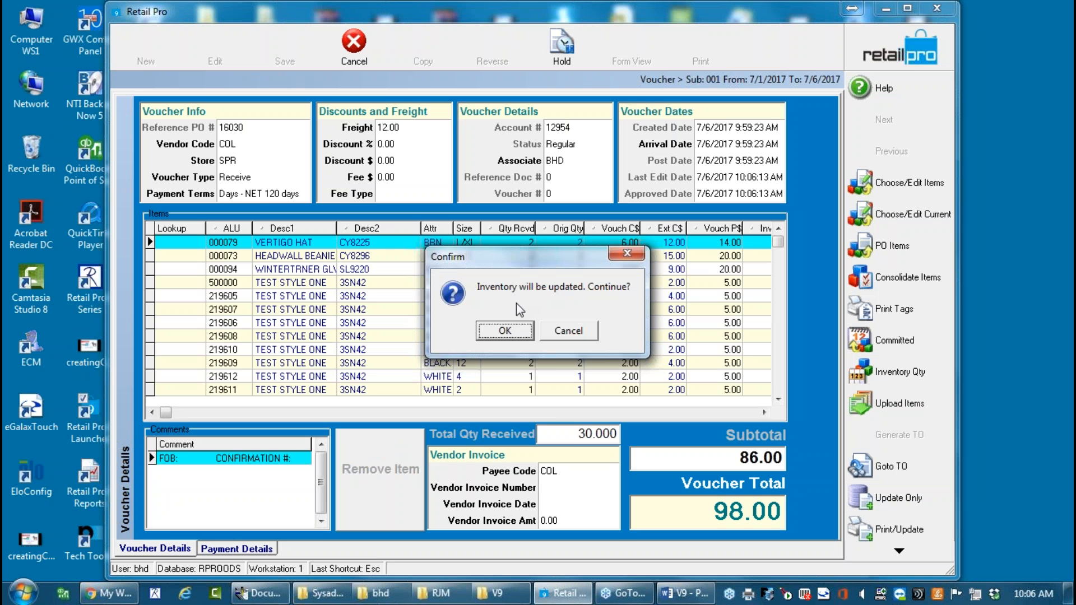
pyautogui.click(505, 332)
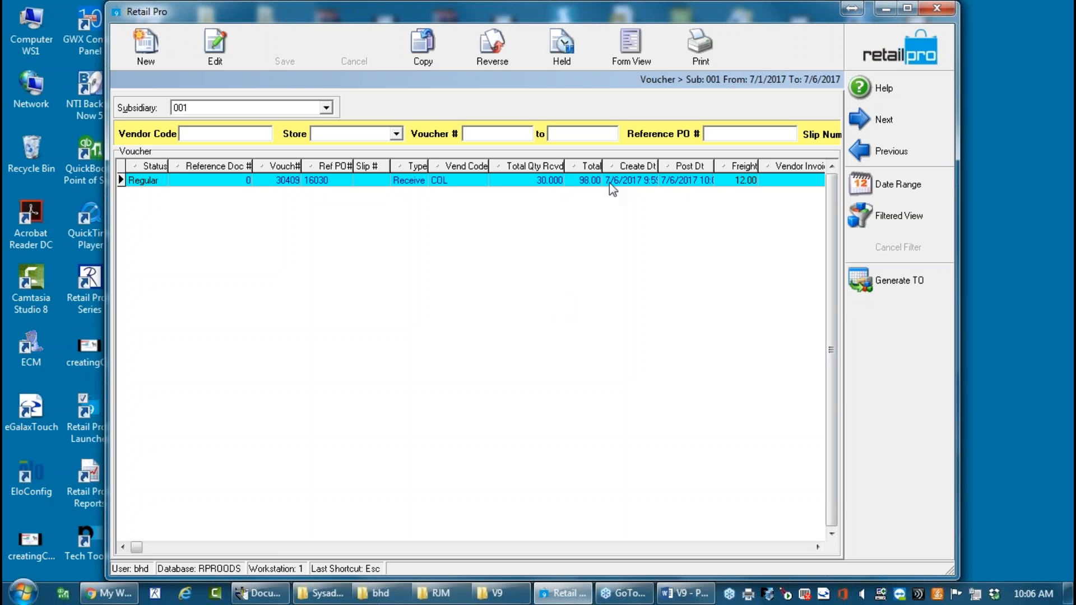
pyautogui.click(520, 181)
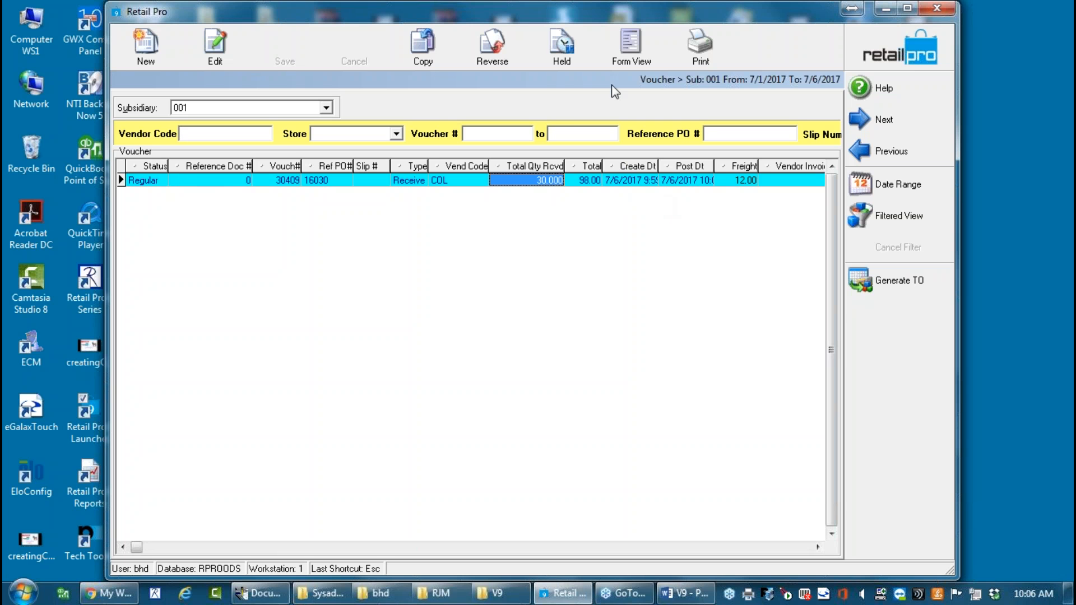
pyautogui.click(626, 41)
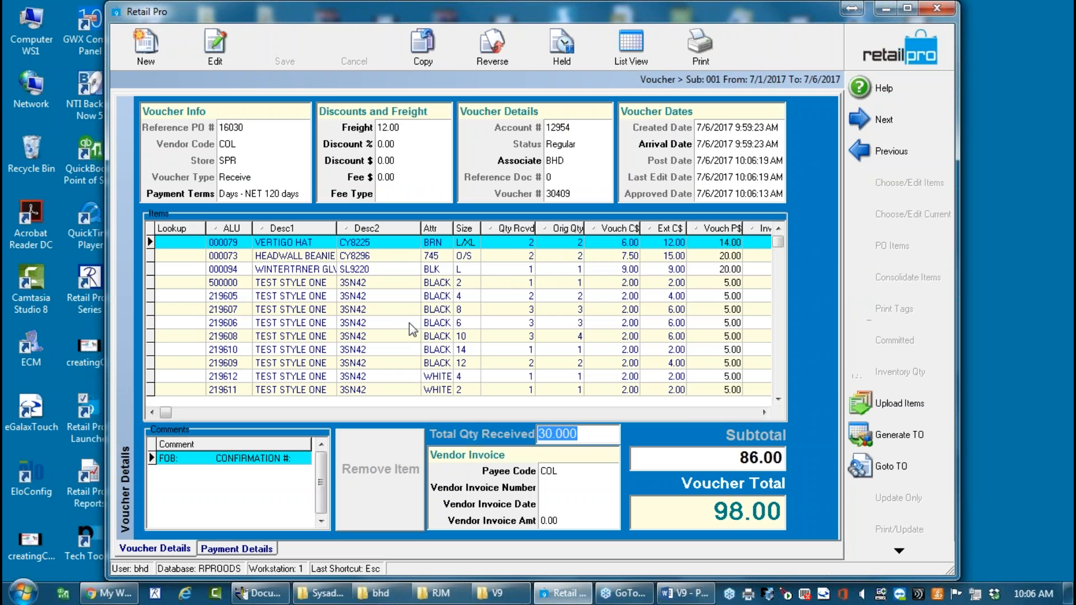
# Check the on-hand inventory quantities by store for TEST STYLE ONE in BLACK size 4, including store SPR.
pyautogui.click(384, 296)
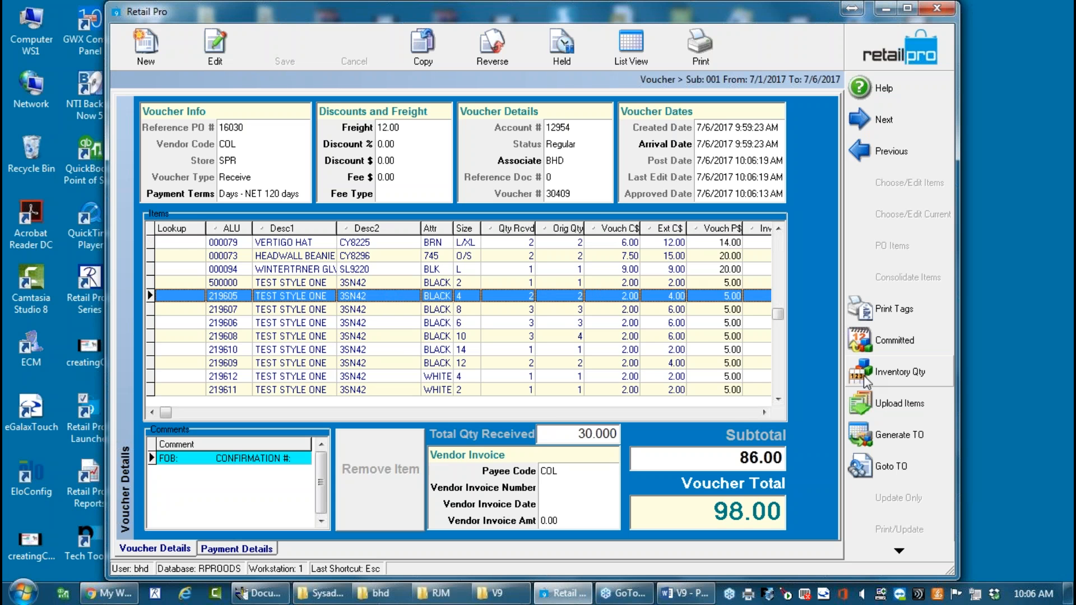
pyautogui.click(907, 377)
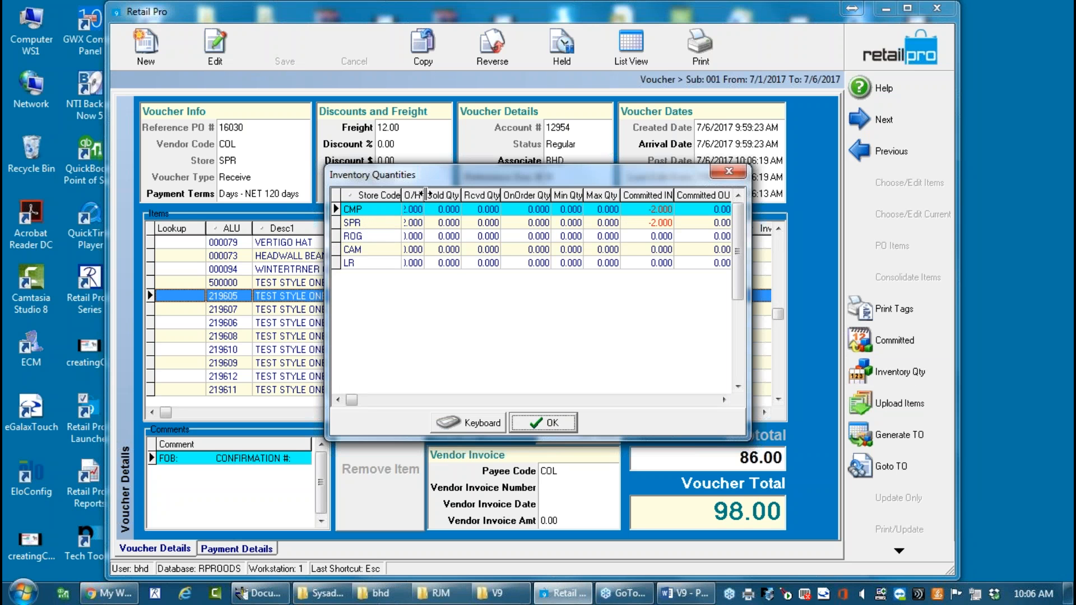
pyautogui.moveTo(426, 194); pyautogui.dragTo(462, 194)
pyautogui.click(429, 223)
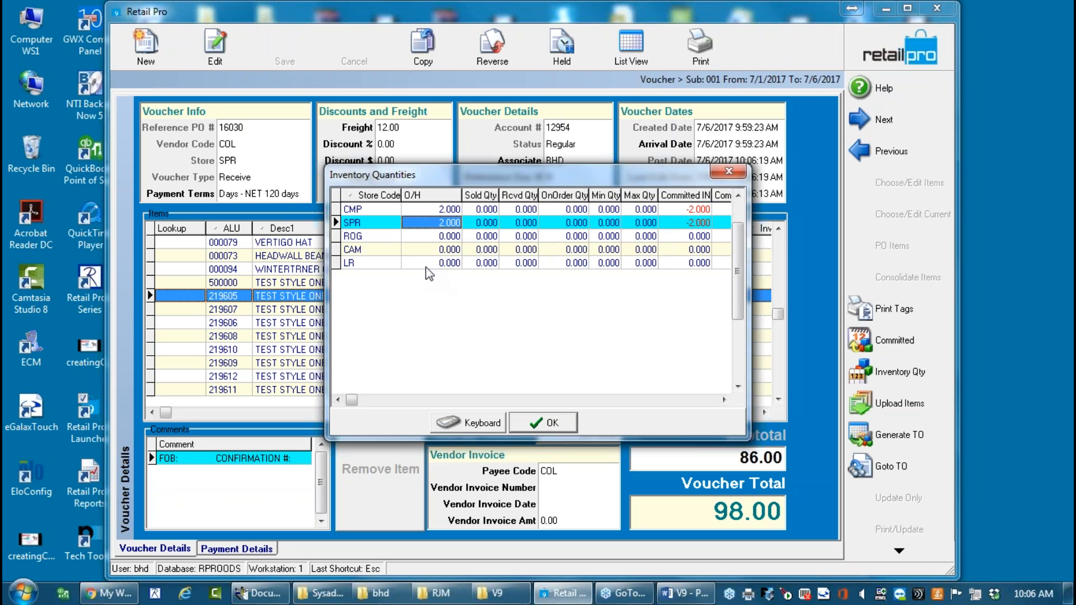
pyautogui.click(540, 421)
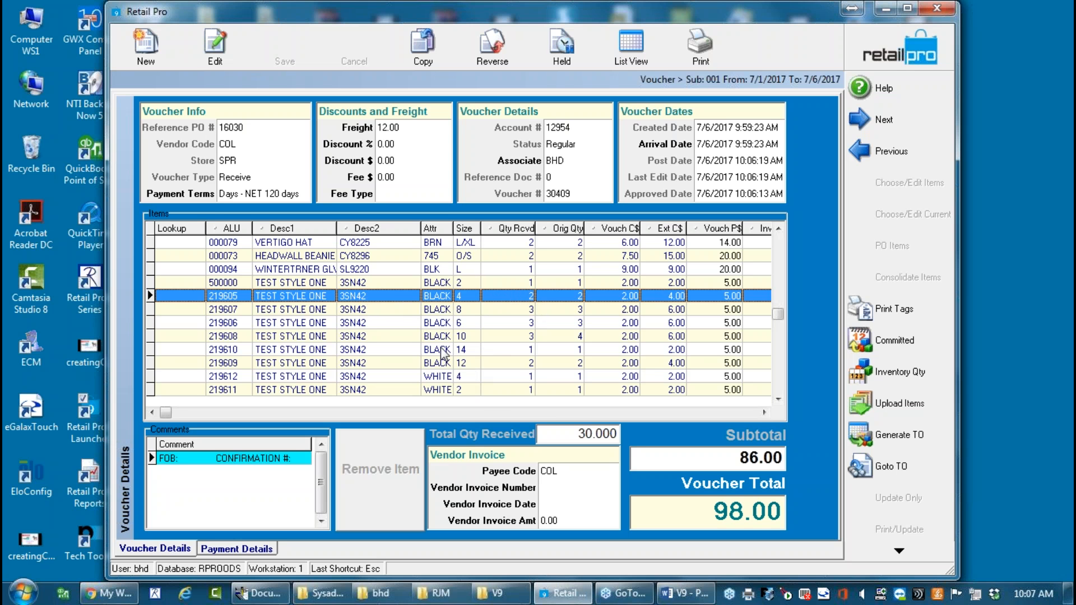
# Edit the posted voucher to set its freight to 15.00 and save it, accepting that inventory will not be updated.
pyautogui.click(408, 128)
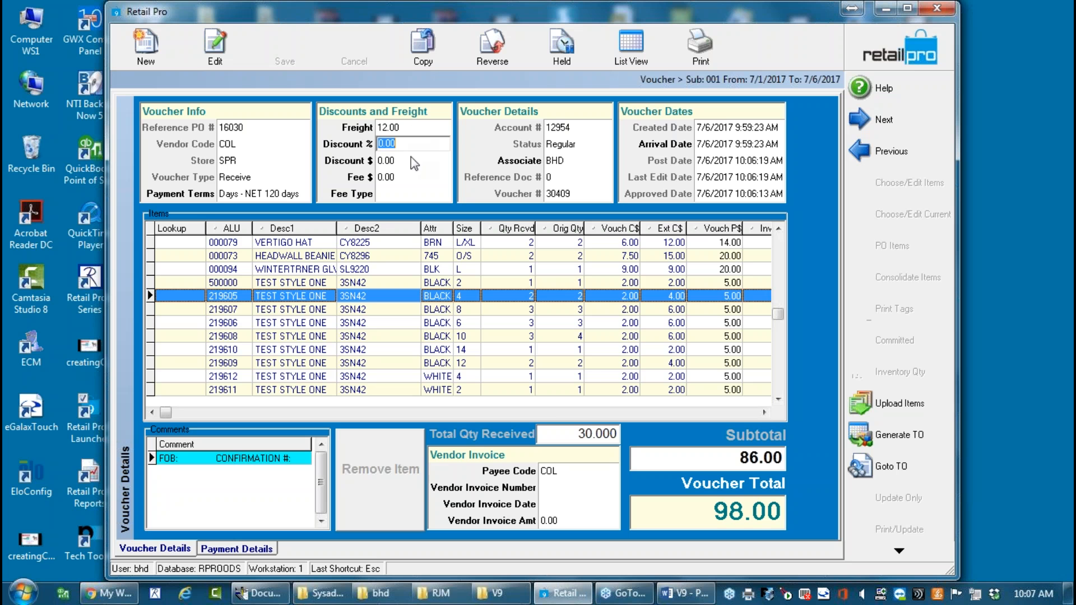
pyautogui.click(405, 128)
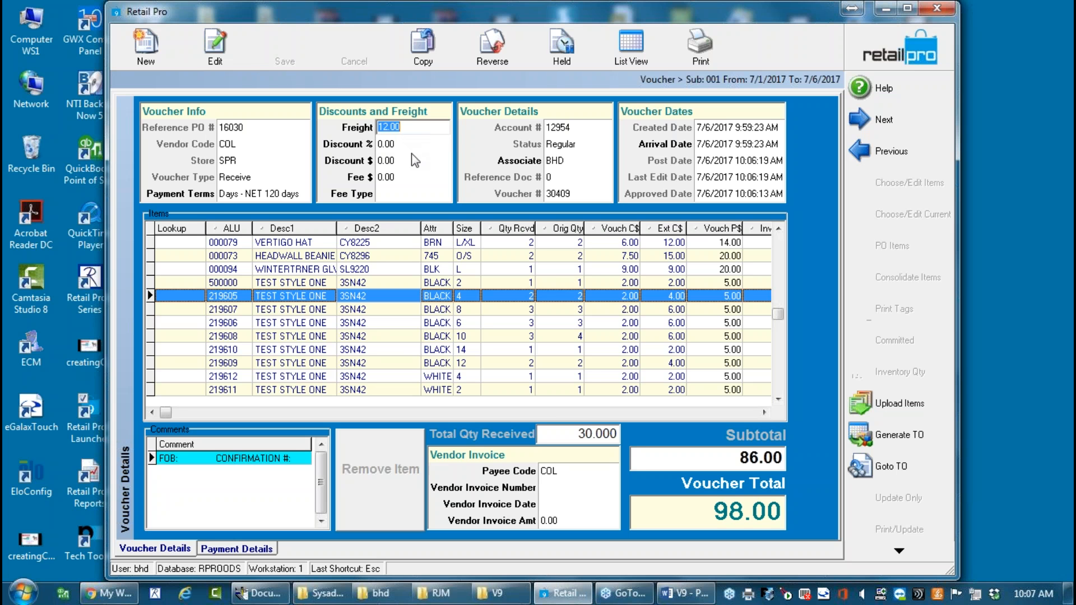
pyautogui.click(214, 46)
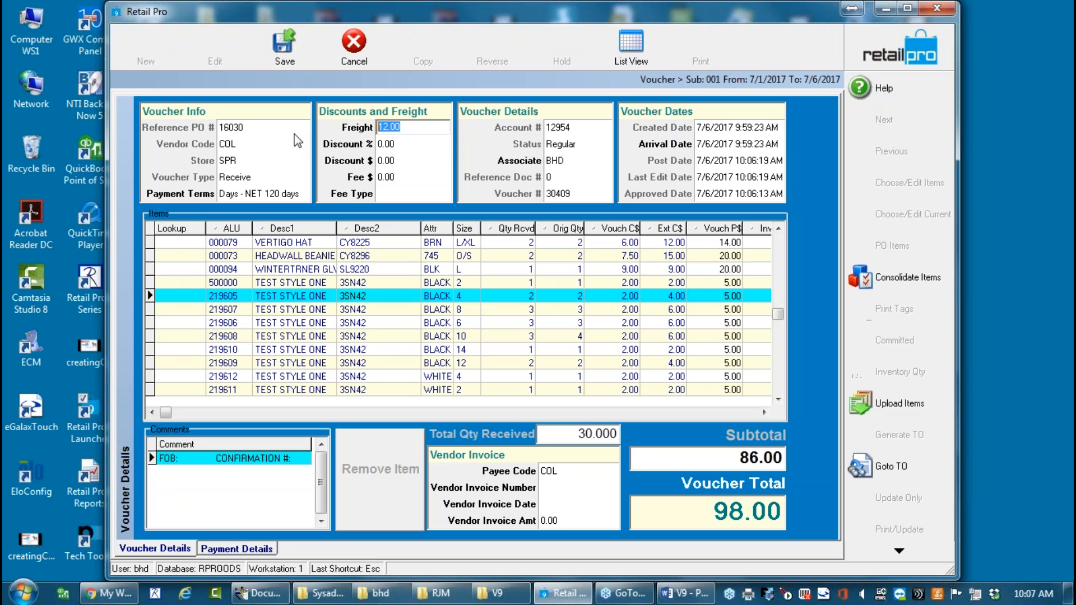
pyautogui.write('15.0')
pyautogui.click(292, 56)
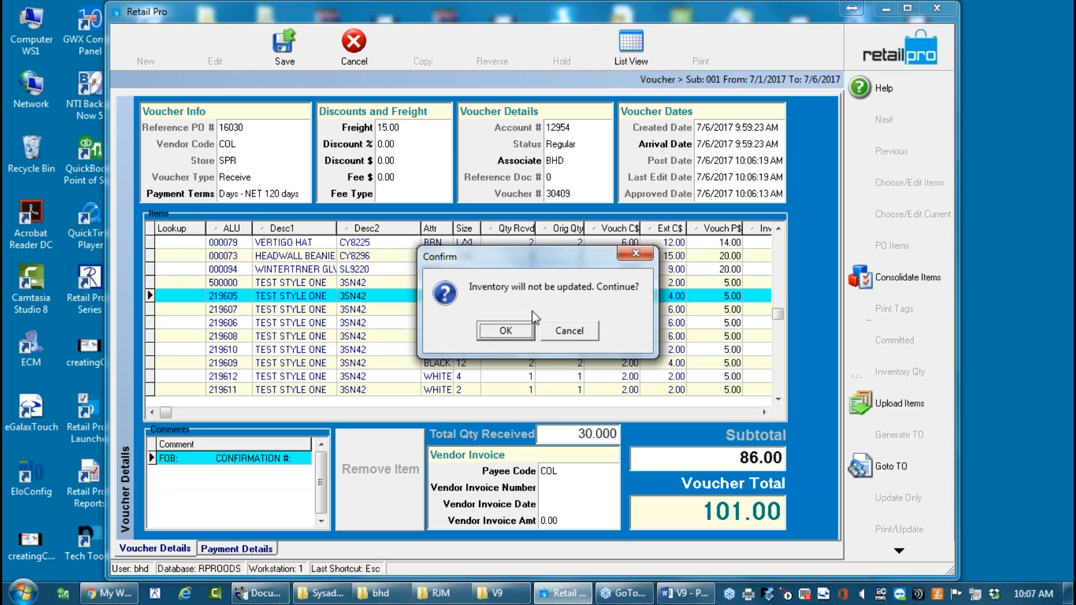
pyautogui.click(506, 330)
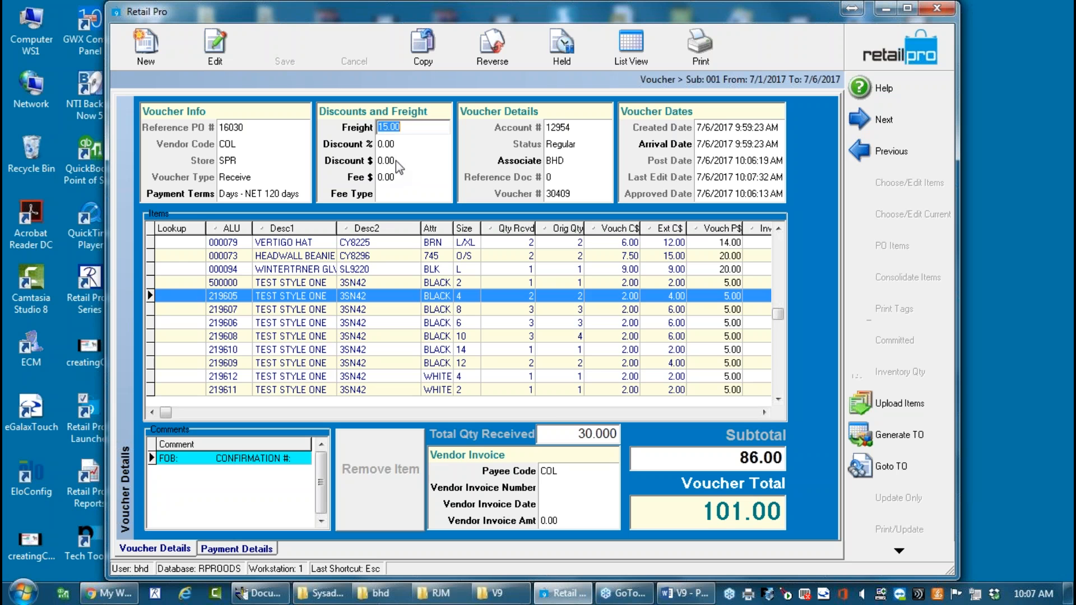
# Try to set the voucher's fee amount to 10.0 without choosing a fee type.
pyautogui.click(401, 177)
pyautogui.write('10.0')
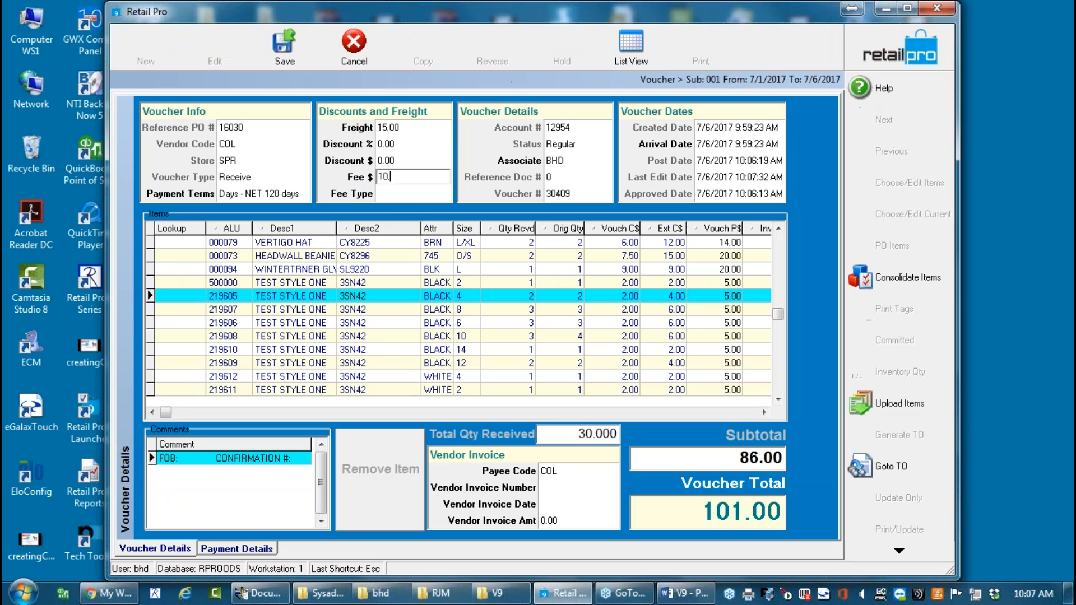
pyautogui.click(408, 201)
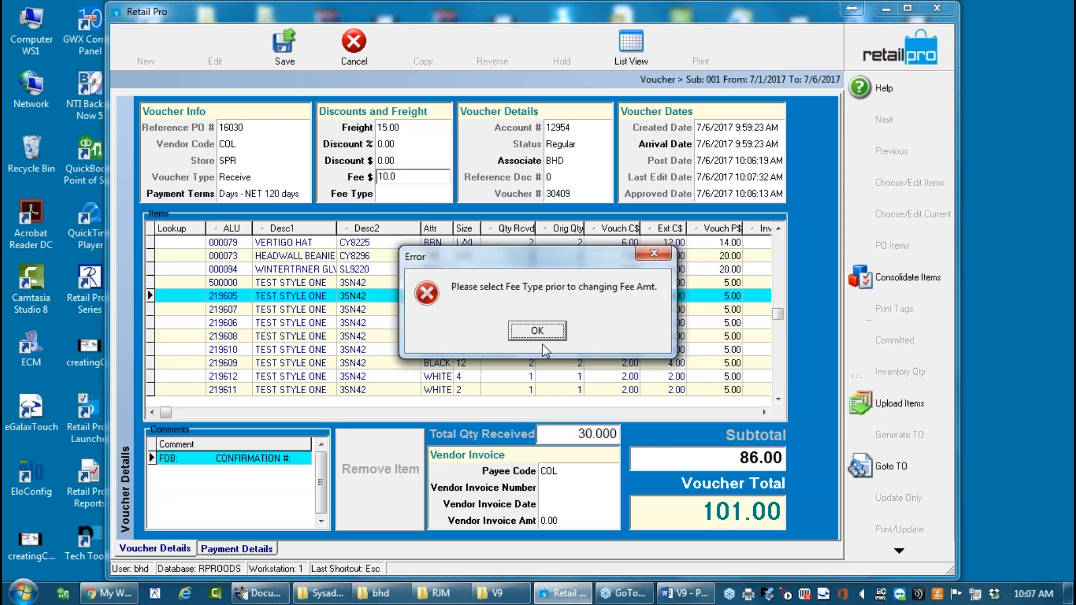
pyautogui.click(535, 331)
# Set the voucher's fee type to Fee and the fee amount to 10.00, and save it without updating inventory.
pyautogui.click(442, 193)
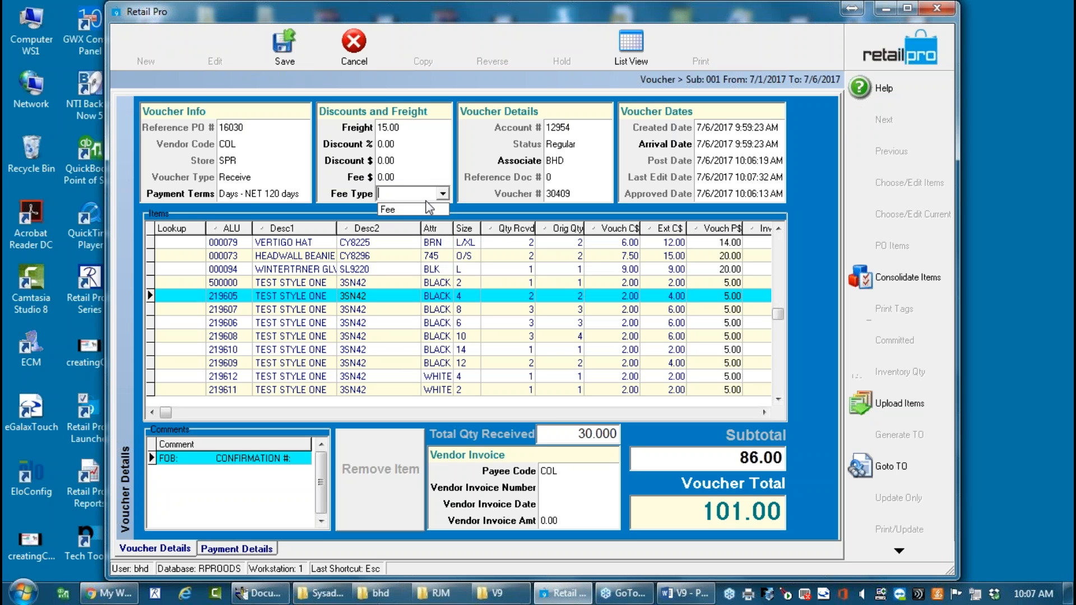
pyautogui.click(387, 208)
pyautogui.click(399, 177)
pyautogui.write('10.')
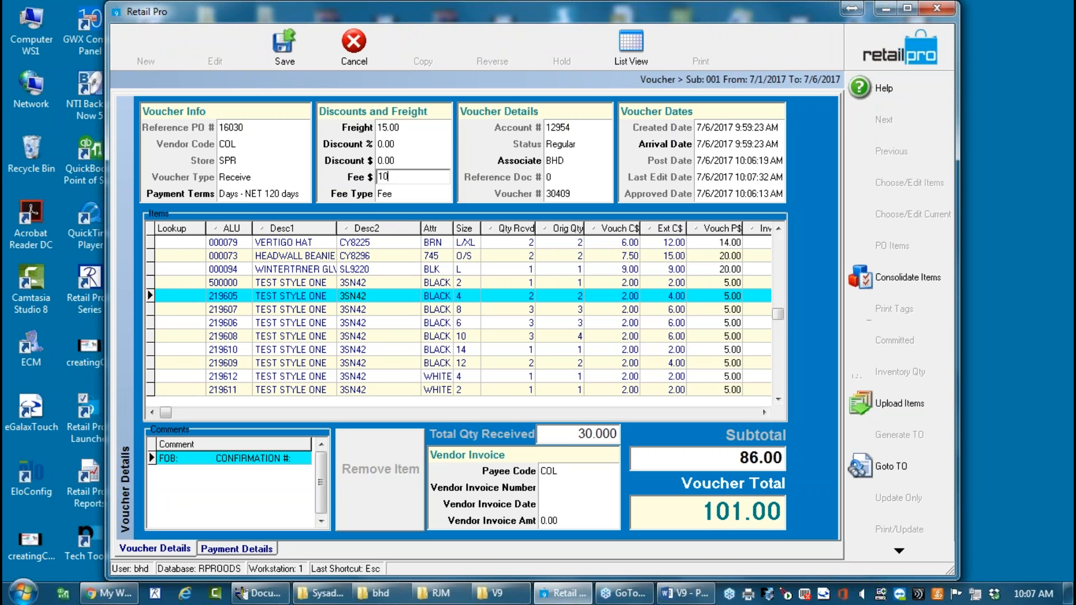
pyautogui.click(399, 161)
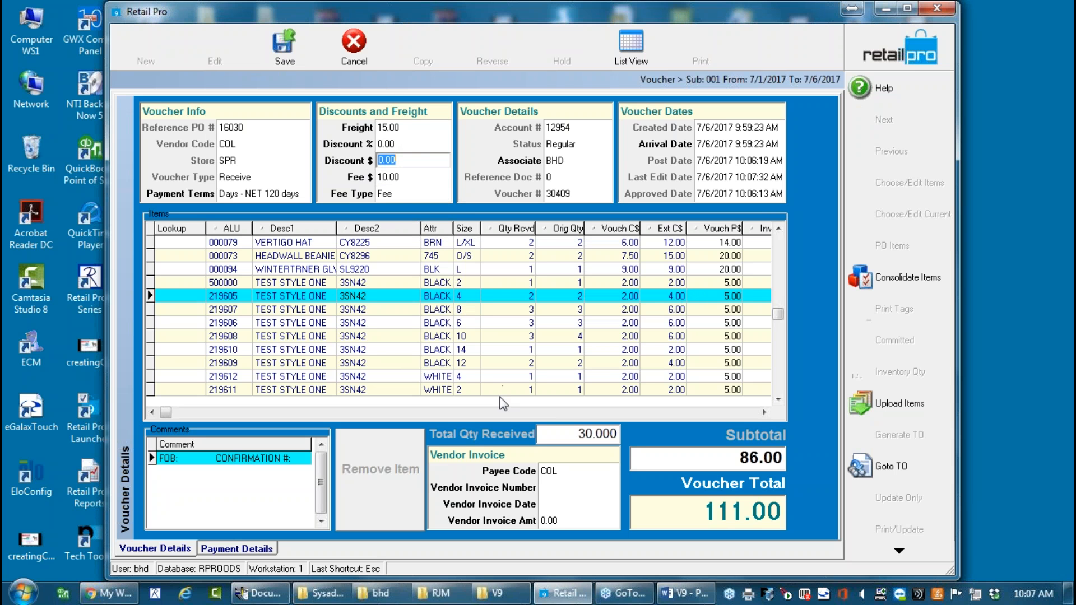
pyautogui.click(285, 44)
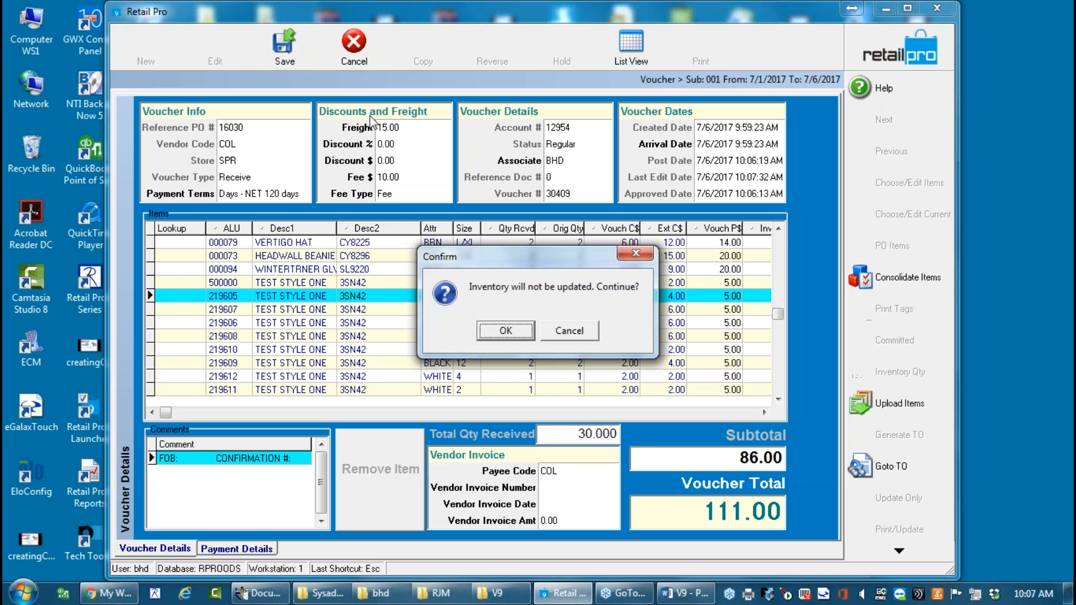
pyautogui.click(511, 335)
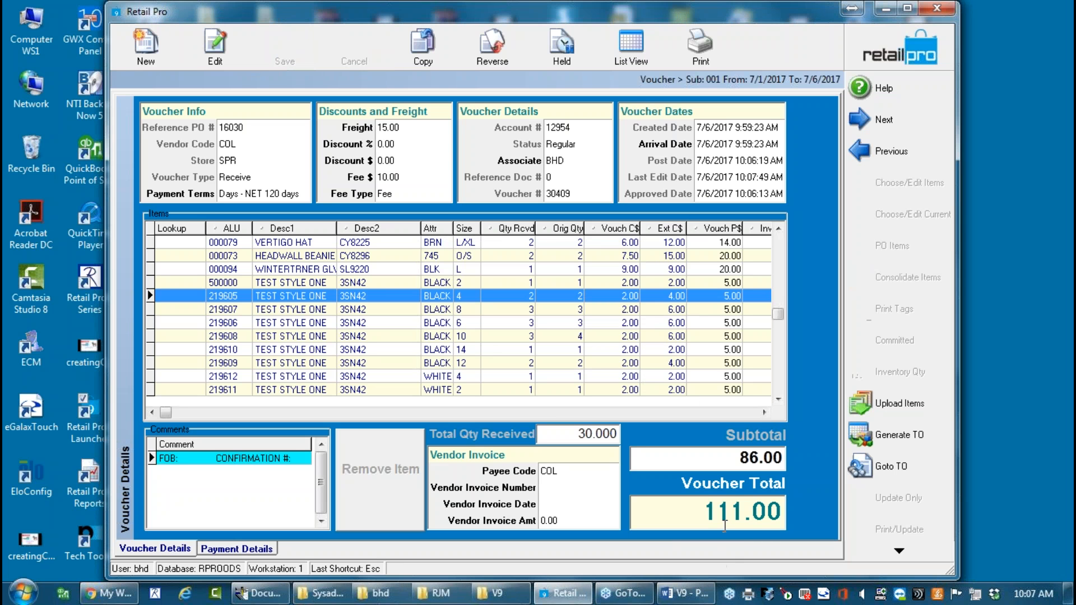
pyautogui.moveTo(784, 510)
pyautogui.mouseDown()
pyautogui.moveTo(622, 513)
pyautogui.moveTo(776, 519)
pyautogui.mouseUp()
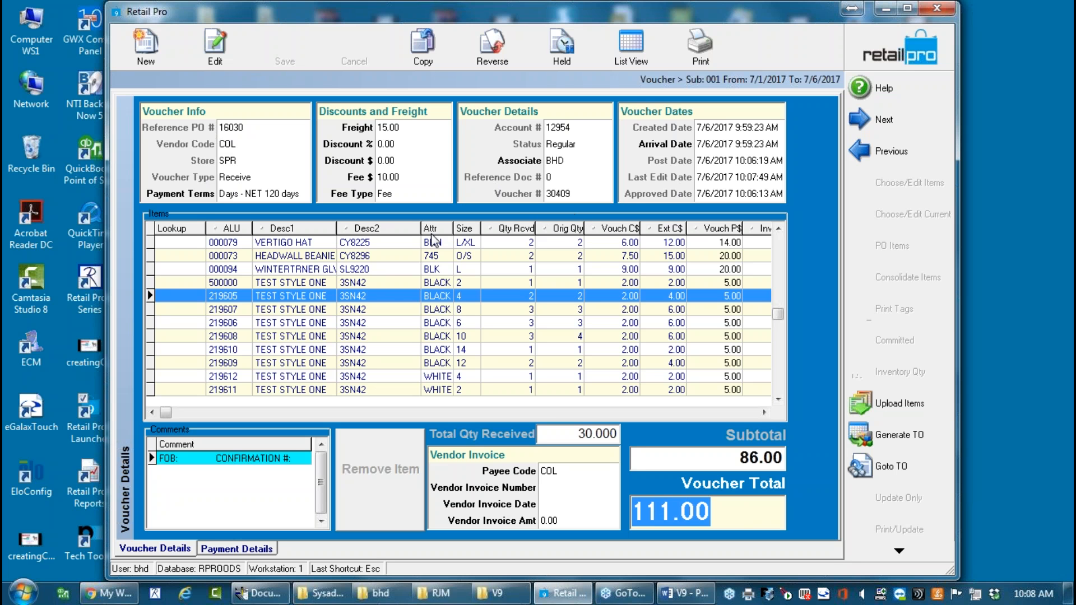
# Check the received and due quantities of vendor COL's purchase order in the purchase order list.
pyautogui.click(894, 47)
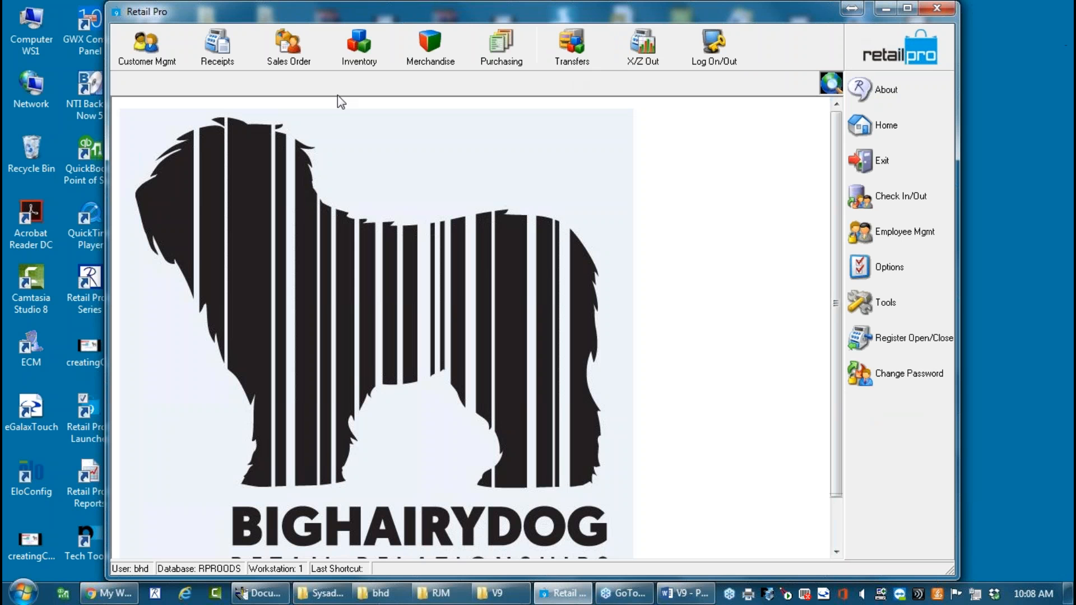
pyautogui.click(503, 52)
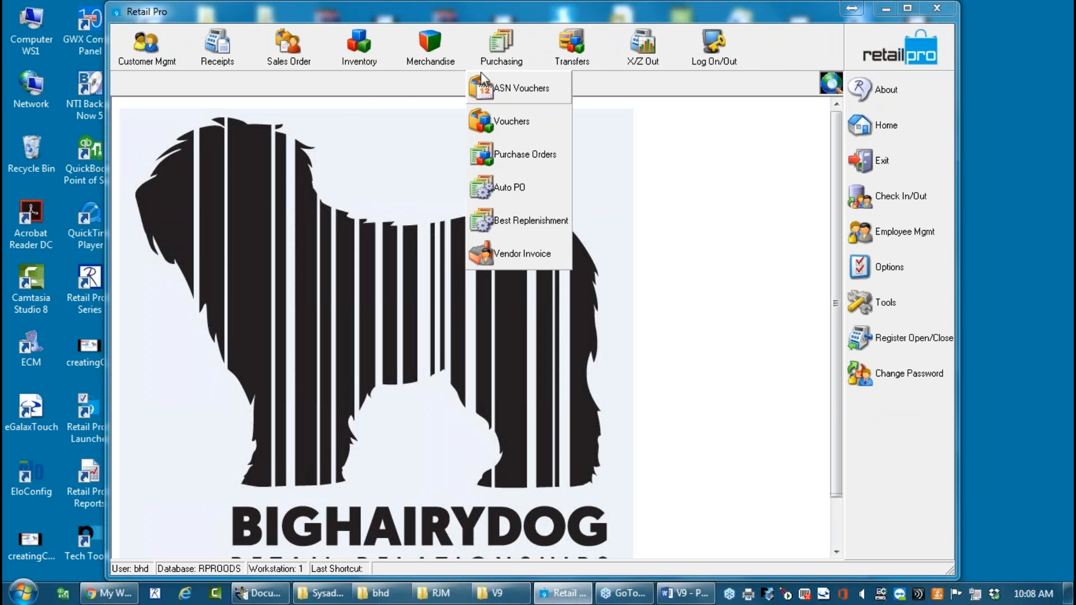
pyautogui.click(527, 161)
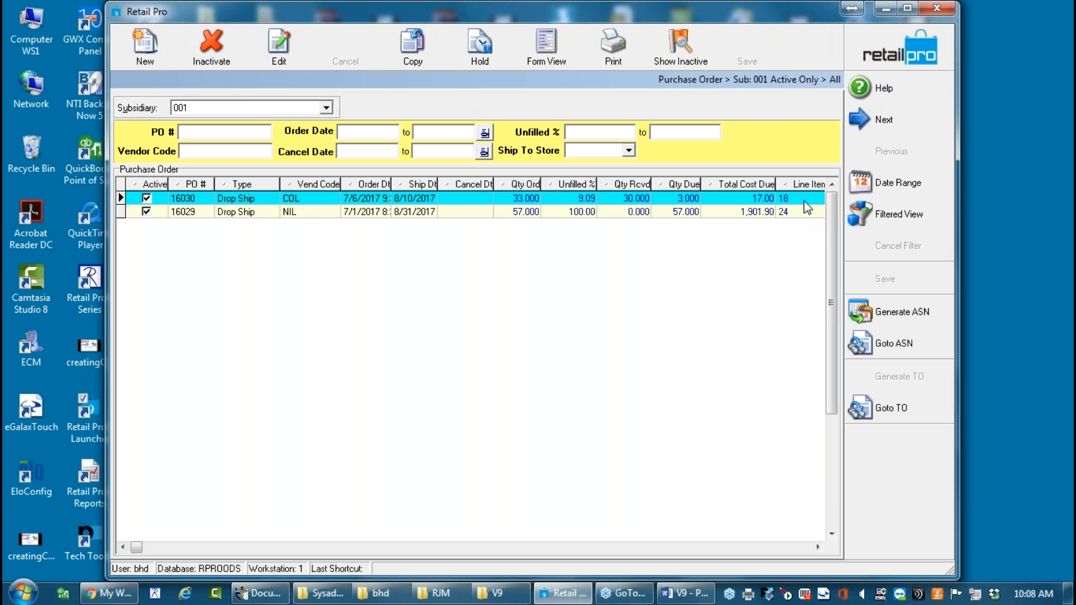
pyautogui.click(614, 197)
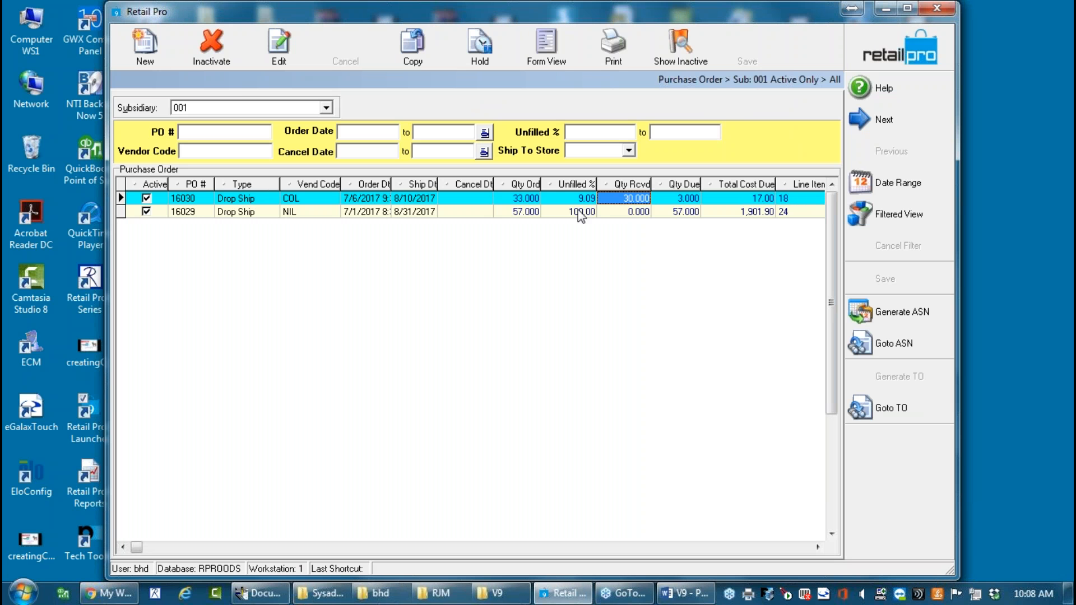
pyautogui.click(667, 196)
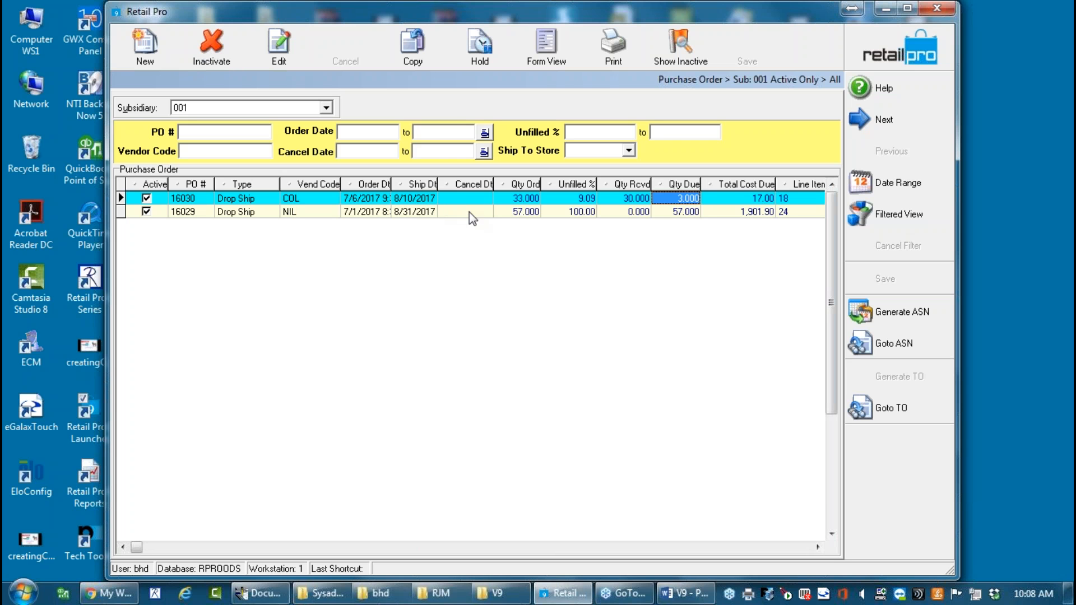
# Create a new voucher without a reference purchase order for vendor code COL.
pyautogui.click(903, 57)
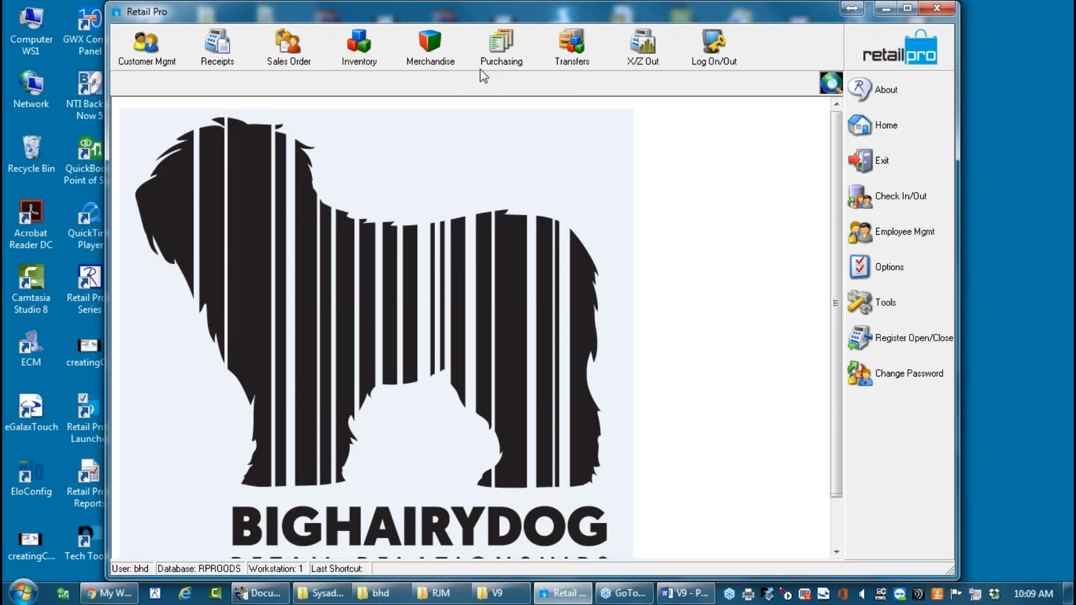
pyautogui.click(502, 49)
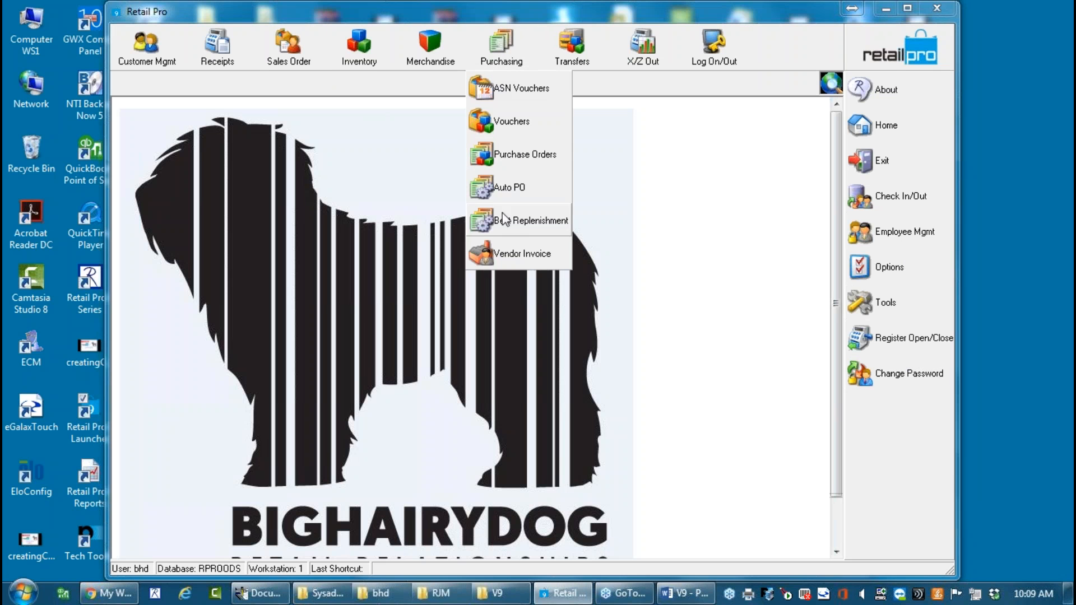
pyautogui.click(520, 129)
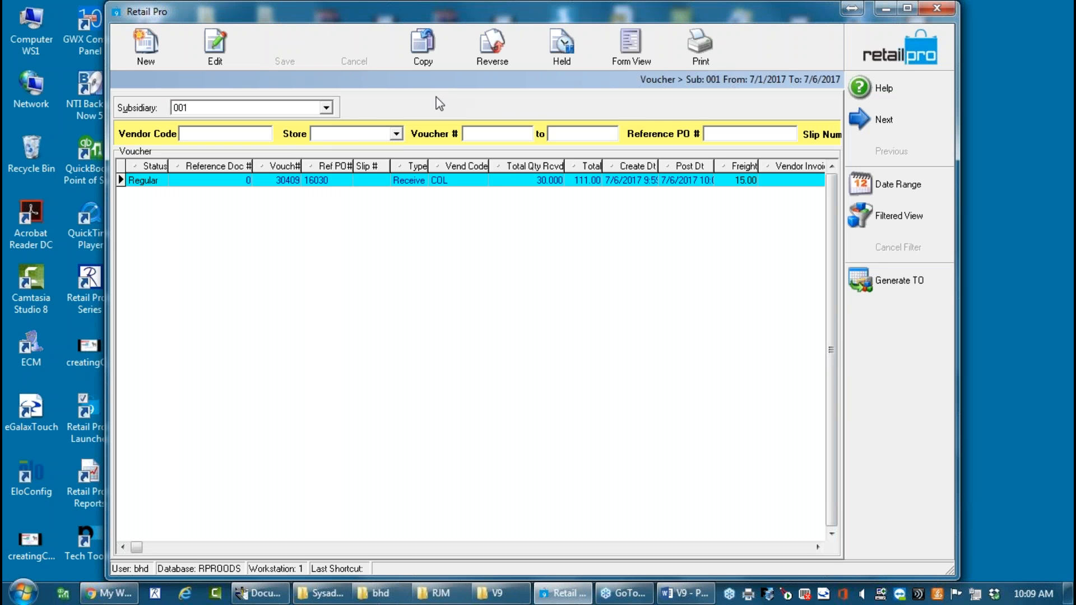
pyautogui.click(134, 56)
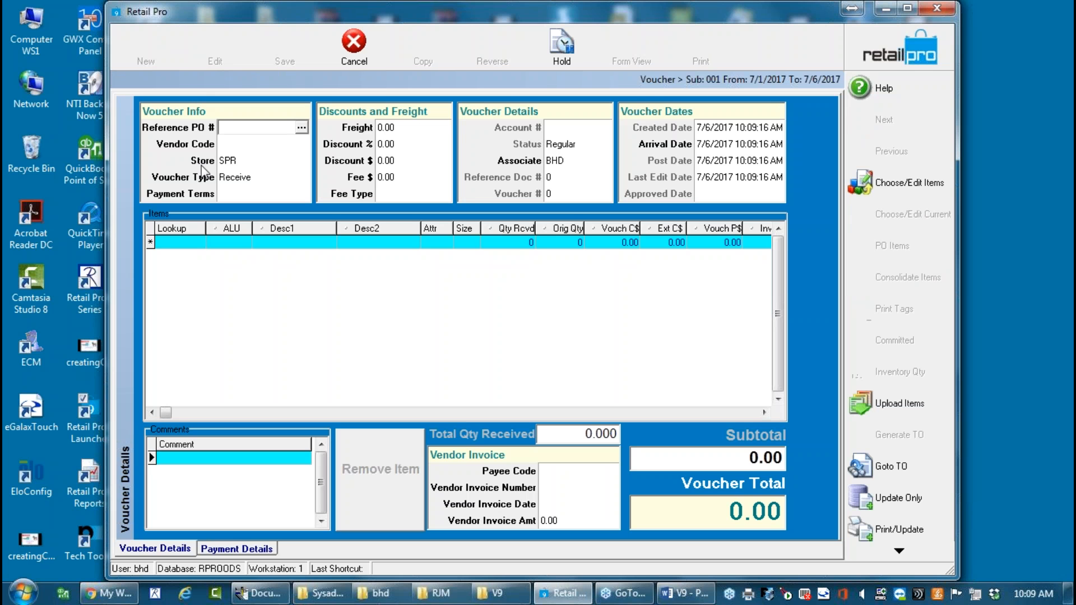
pyautogui.click(239, 145)
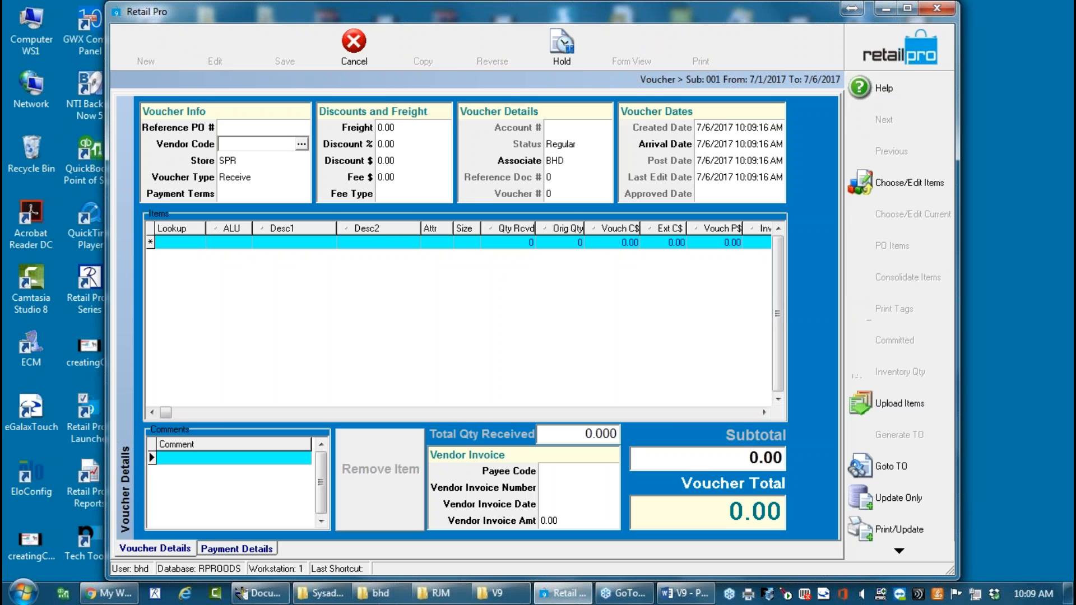
pyautogui.write('COL')
pyautogui.press('Tab')
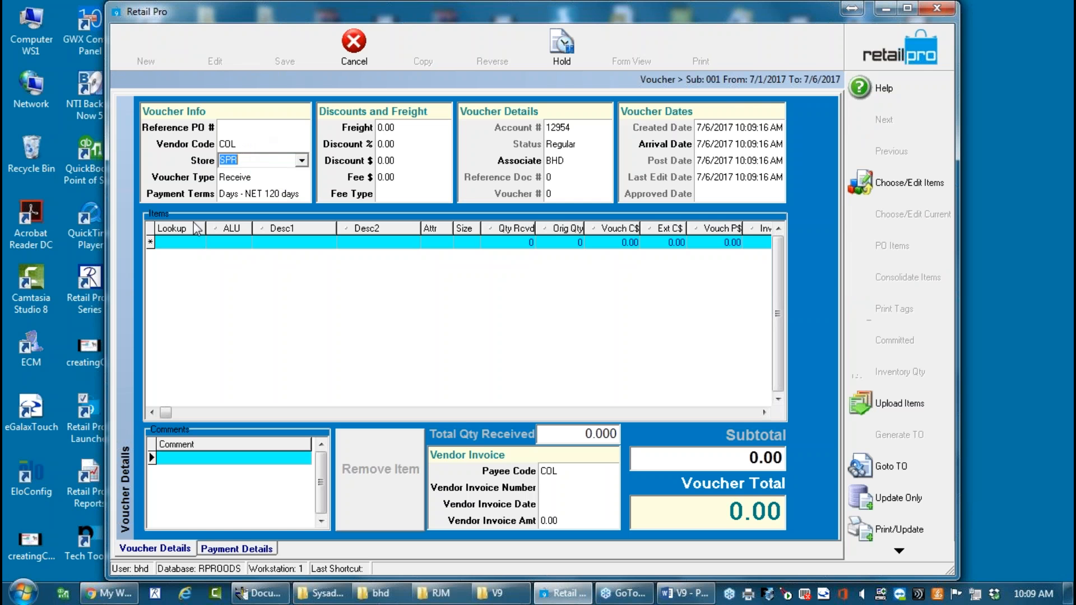
# Add items 111, 112 and 113 to the new voucher by item lookup.
pyautogui.click(172, 242)
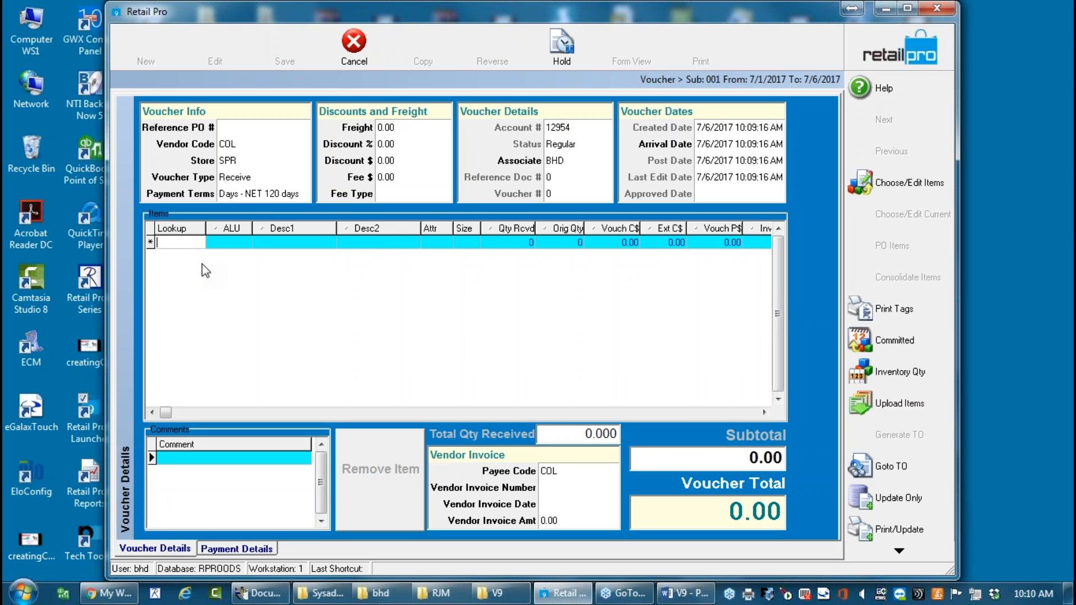
pyautogui.write('111')
pyautogui.press('Return')
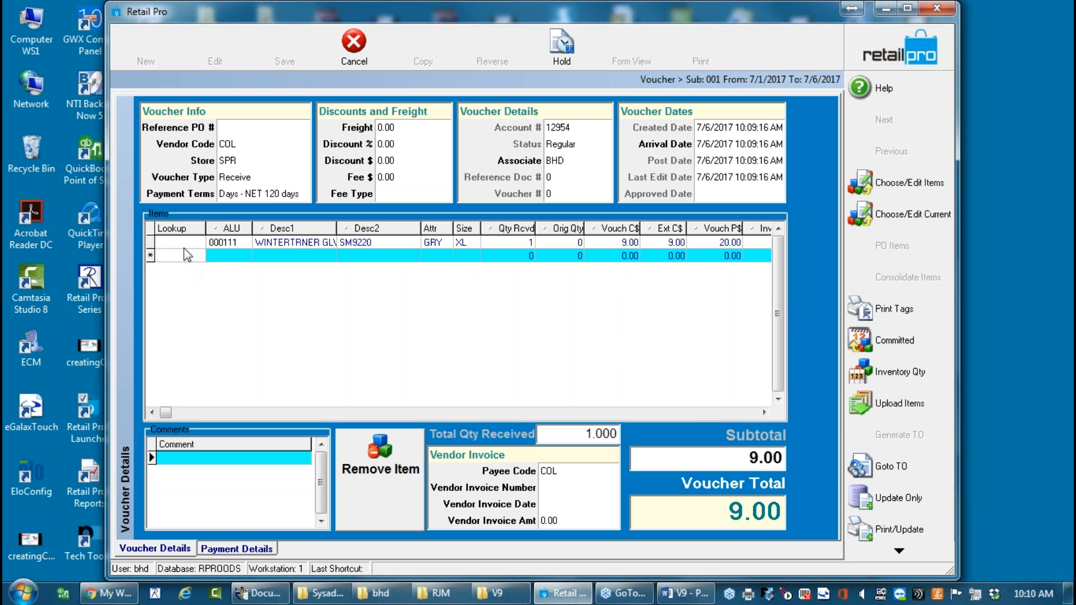
pyautogui.write('112')
pyautogui.press('Return')
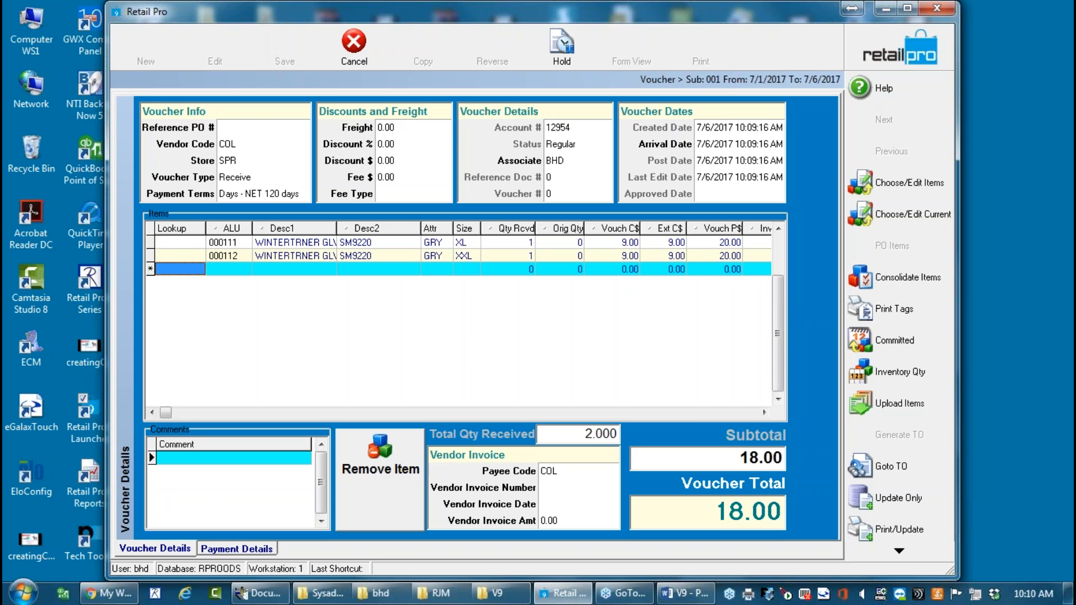
pyautogui.write('113')
pyautogui.press('Return')
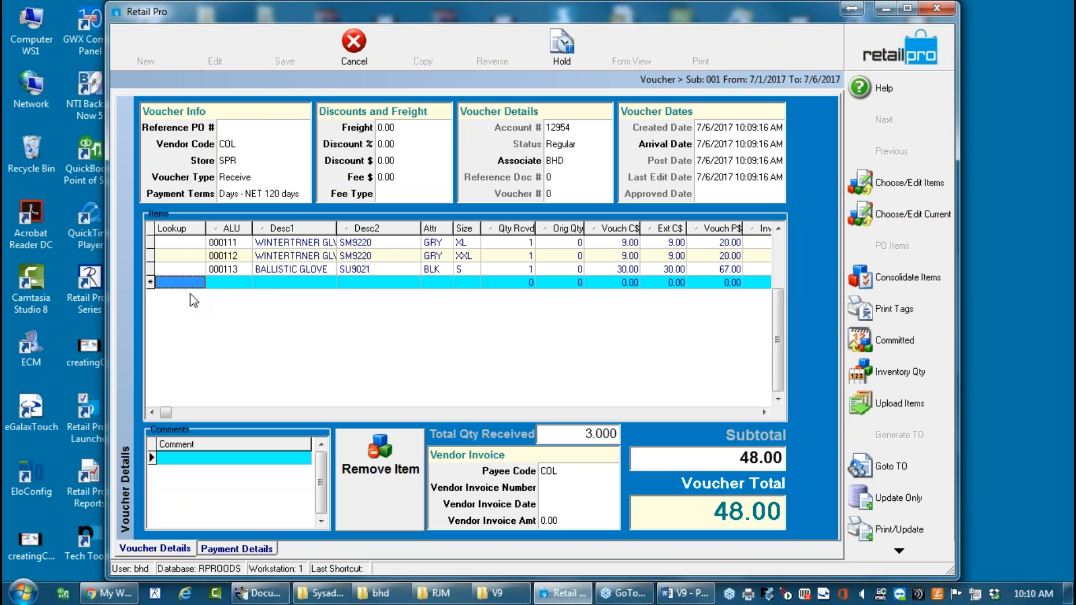
# Set the voucher cost to 8.75 for each of the GRY gloves in sizes XL and XXL.
pyautogui.click(619, 242)
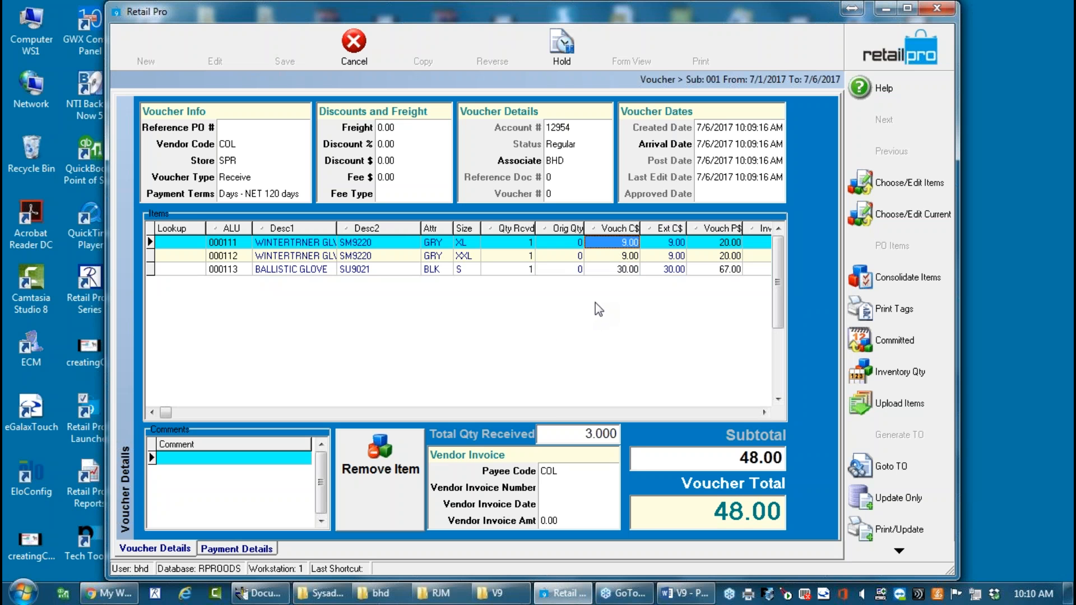
pyautogui.click(616, 242)
pyautogui.click(718, 243)
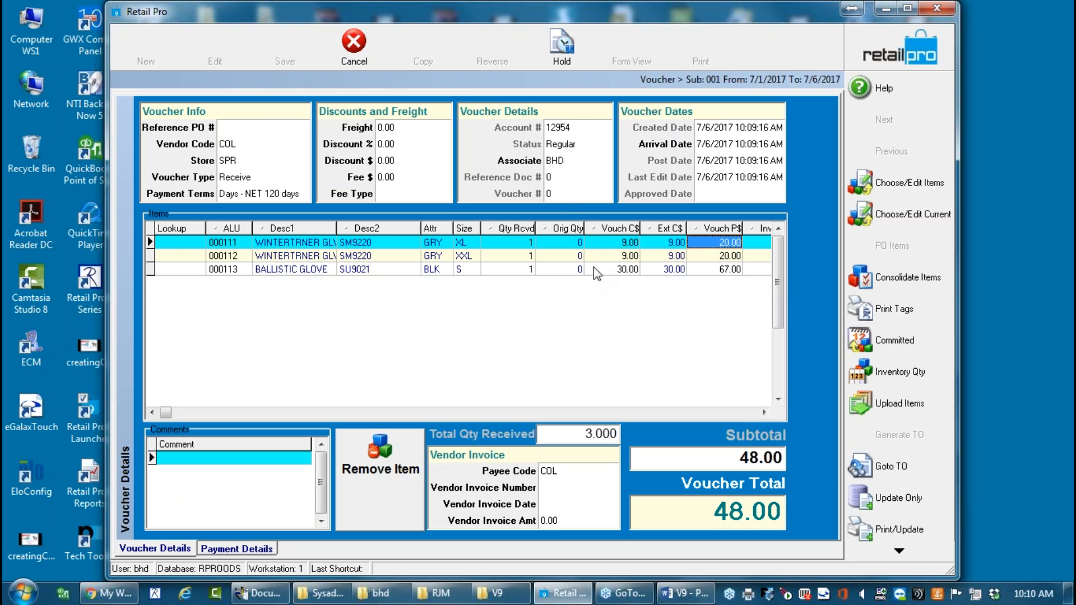
pyautogui.click(609, 245)
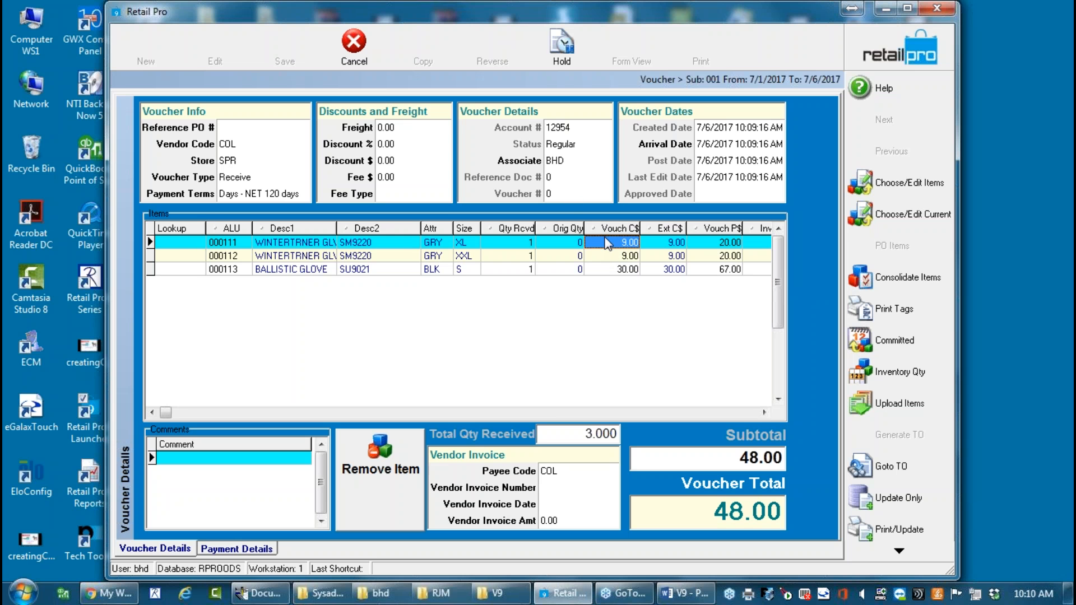
pyautogui.click(606, 242)
pyautogui.write('8.75')
pyautogui.click(606, 252)
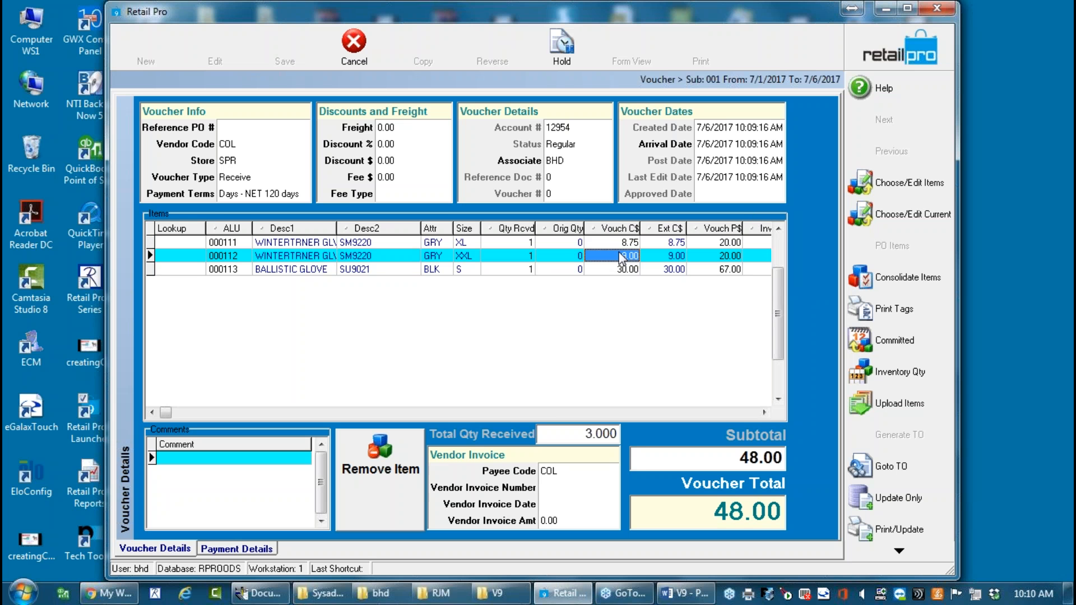
pyautogui.write('8.75')
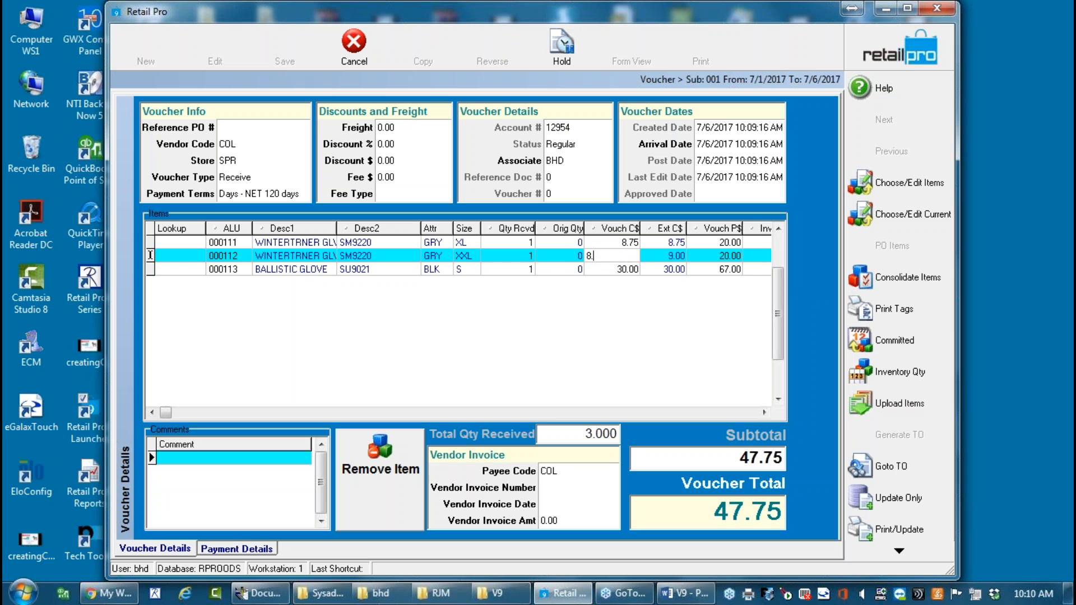
pyautogui.click(604, 266)
pyautogui.click(614, 256)
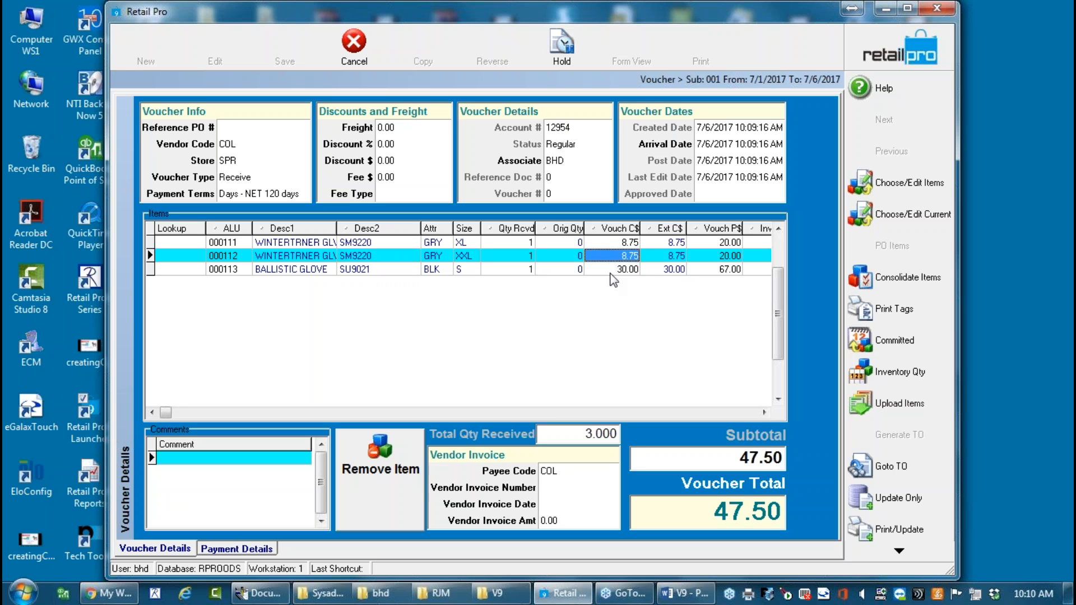
pyautogui.click(612, 242)
pyautogui.click(613, 255)
pyautogui.click(171, 269)
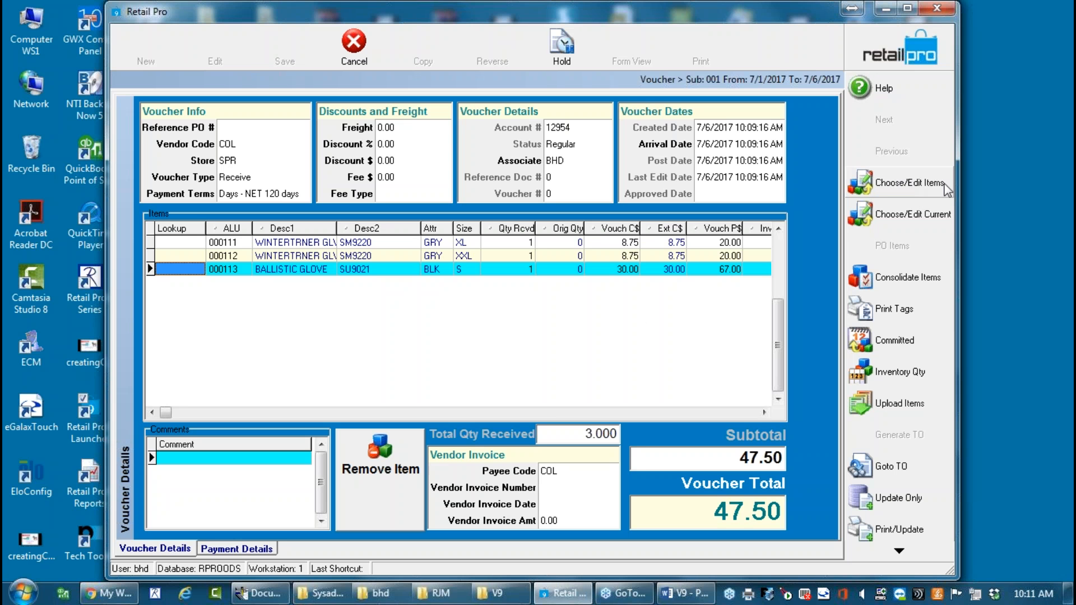
# Start a new inventory item from the voucher's item selection and assign it the SAMPLE WOMENS TECHNICAL department (S W T).
pyautogui.click(912, 186)
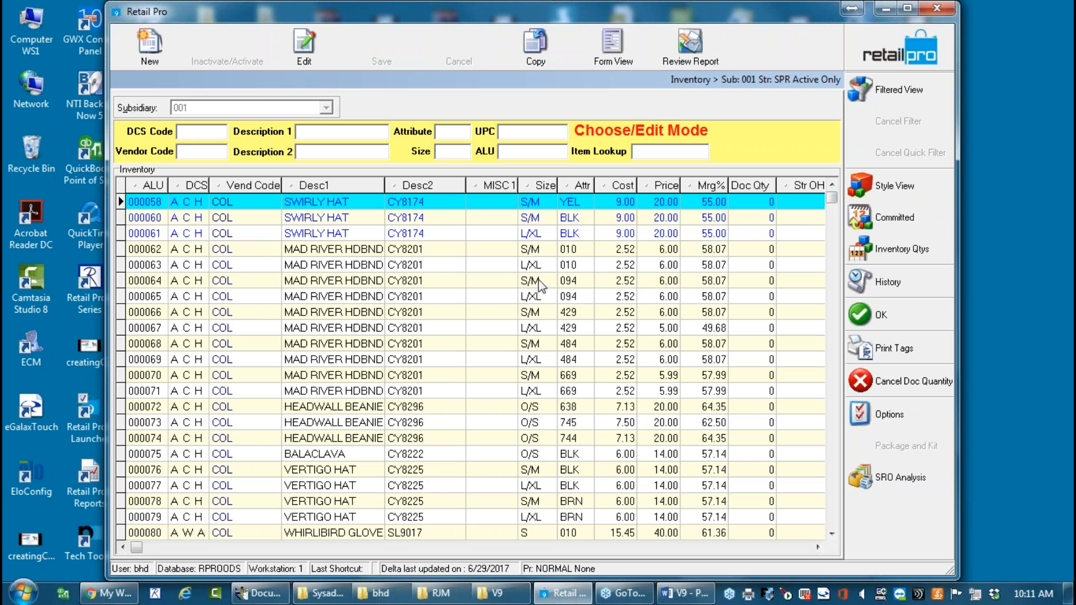
pyautogui.click(146, 47)
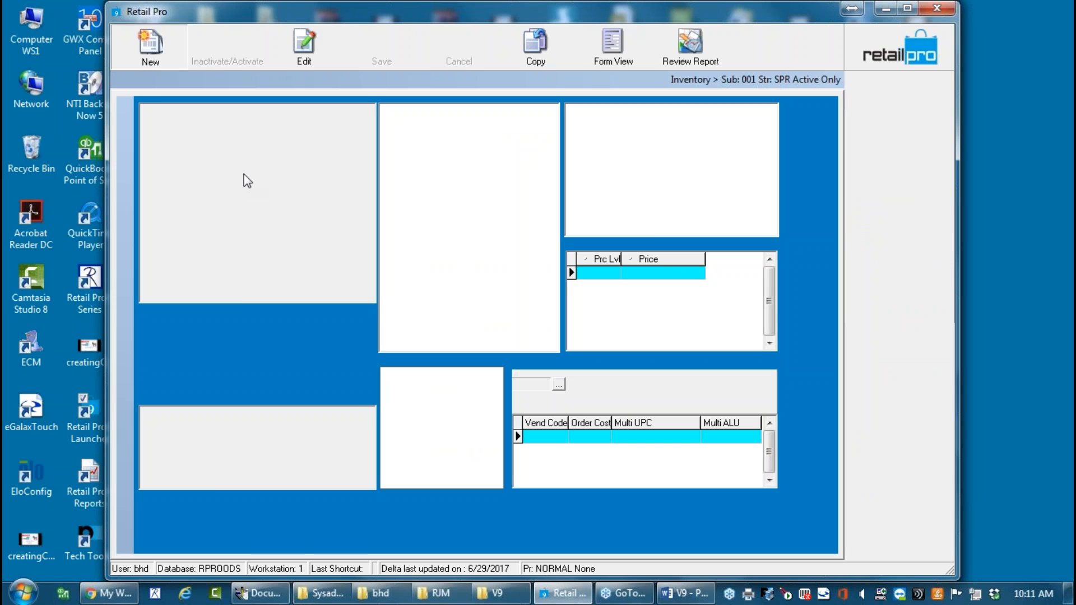
pyautogui.click(239, 126)
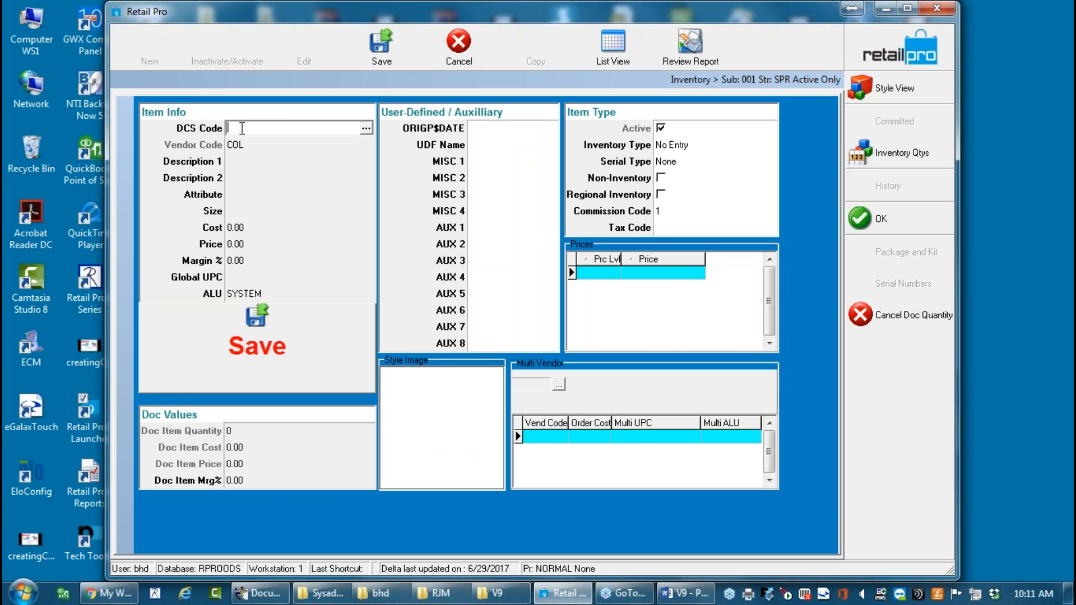
pyautogui.click(367, 130)
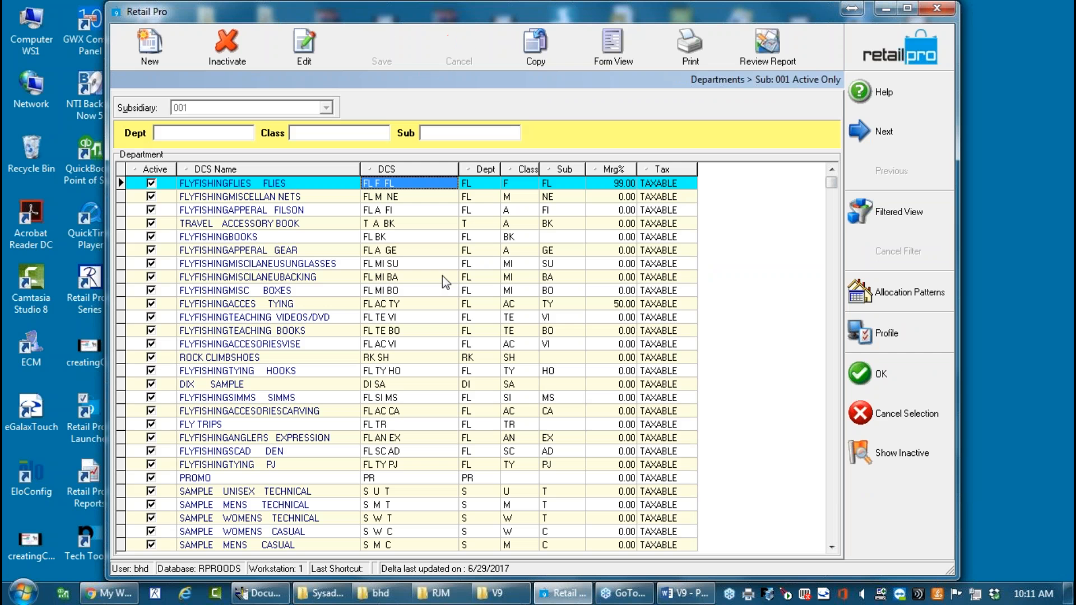
pyautogui.click(230, 523)
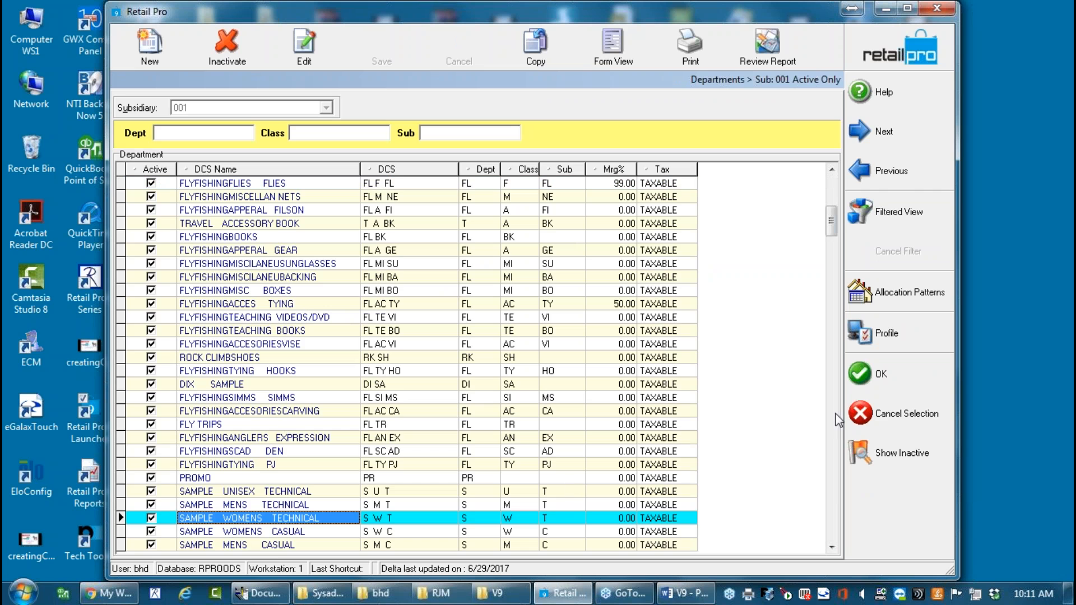
pyautogui.click(879, 373)
# Enter "new item1" as the new item's Description 1 and 23454 as its Description 2.
pyautogui.click(246, 161)
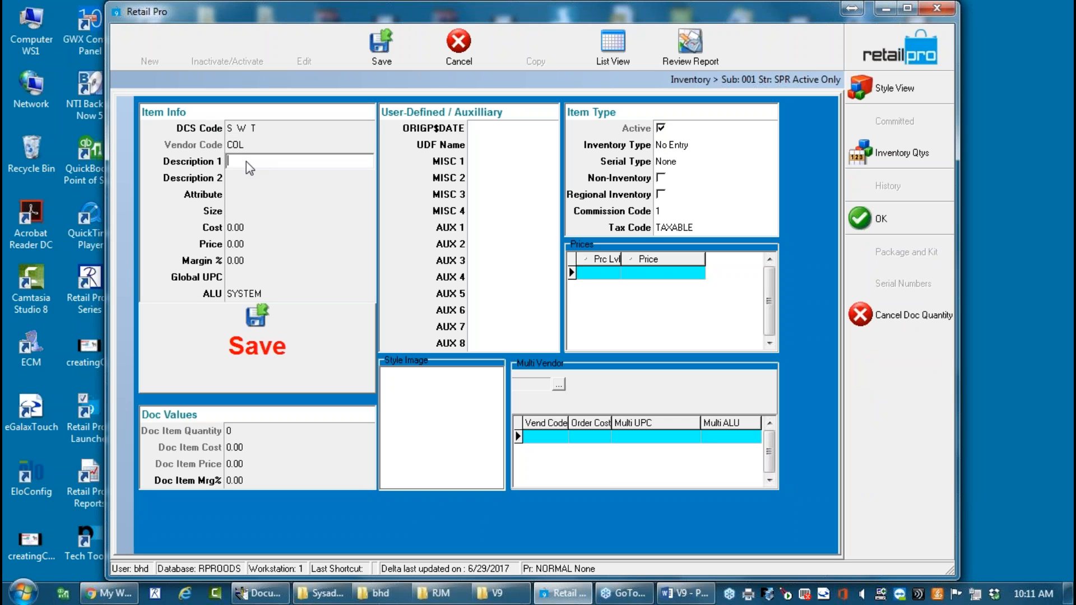
pyautogui.write('new tie')
pyautogui.press('BackSpace')
pyautogui.press('BackSpace')
pyautogui.press('BackSpace')
pyautogui.write('tiem')
pyautogui.press('BackSpace')
pyautogui.press('BackSpace')
pyautogui.press('BackSpace')
pyautogui.press('BackSpace')
pyautogui.write('item1')
pyautogui.click(234, 176)
pyautogui.write('23454')
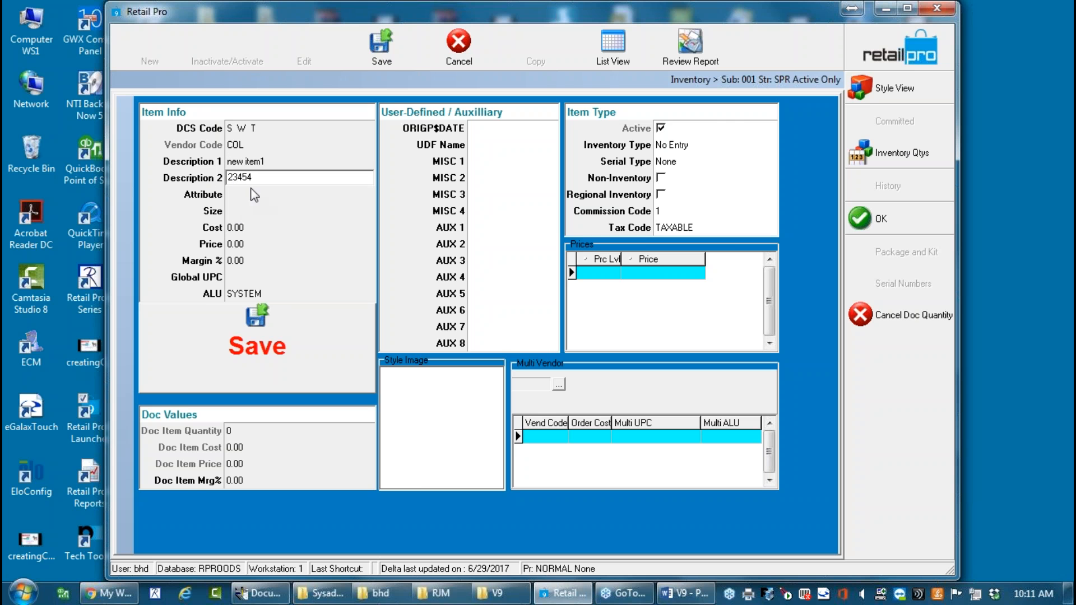
# Set the new item's cost to 10.00 and price to 25.00, and save the item.
pyautogui.click(244, 226)
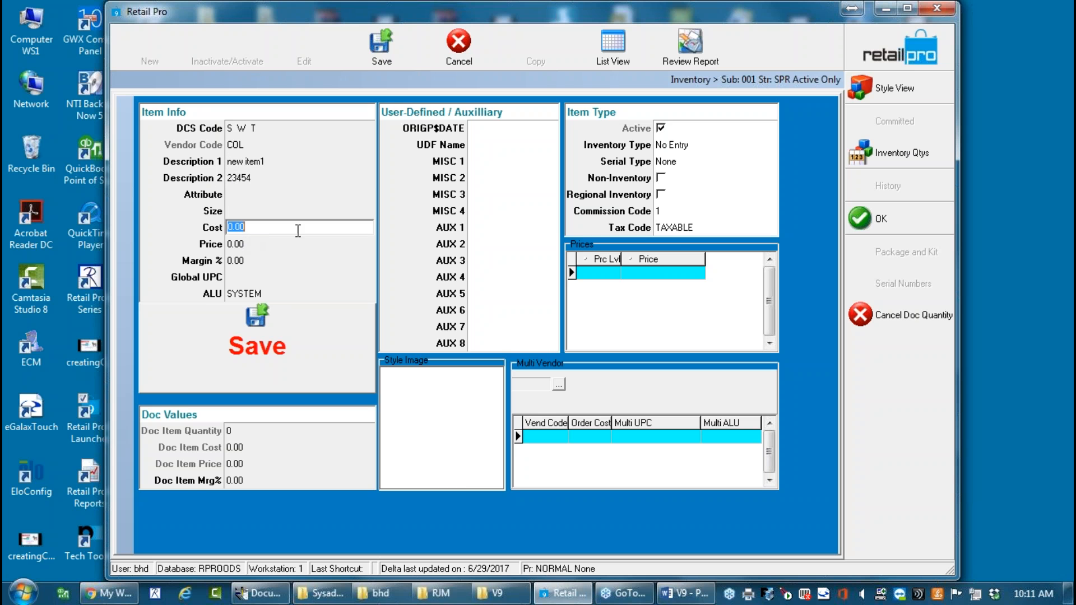
pyautogui.write('10.0')
pyautogui.press('Tab')
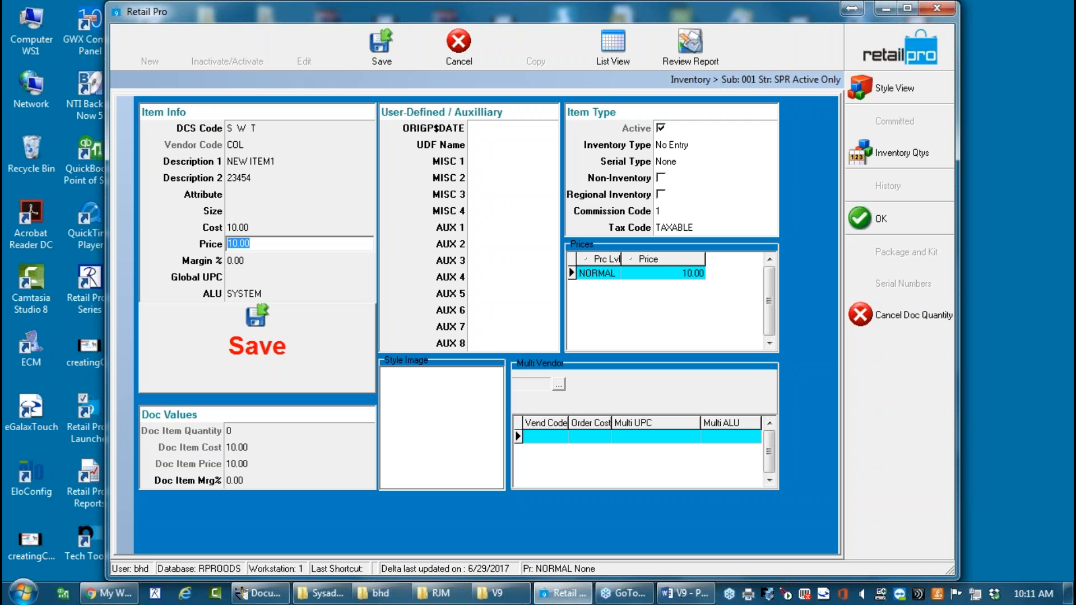
pyautogui.write('25.')
pyautogui.click(267, 327)
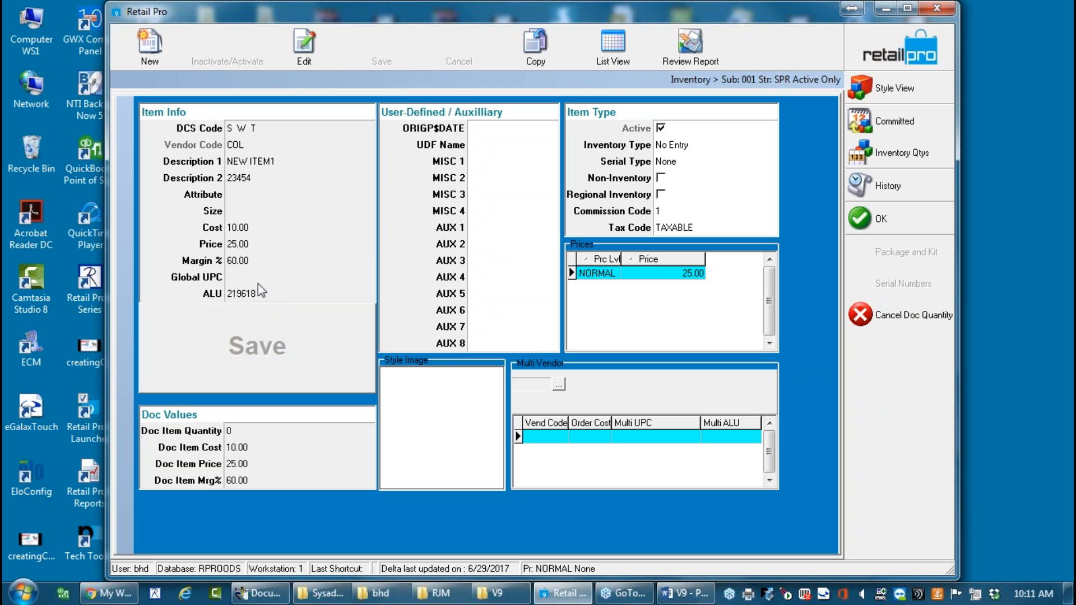
# Set the new item's document quantity to 10 and add it to the voucher.
pyautogui.click(230, 431)
pyautogui.click(231, 430)
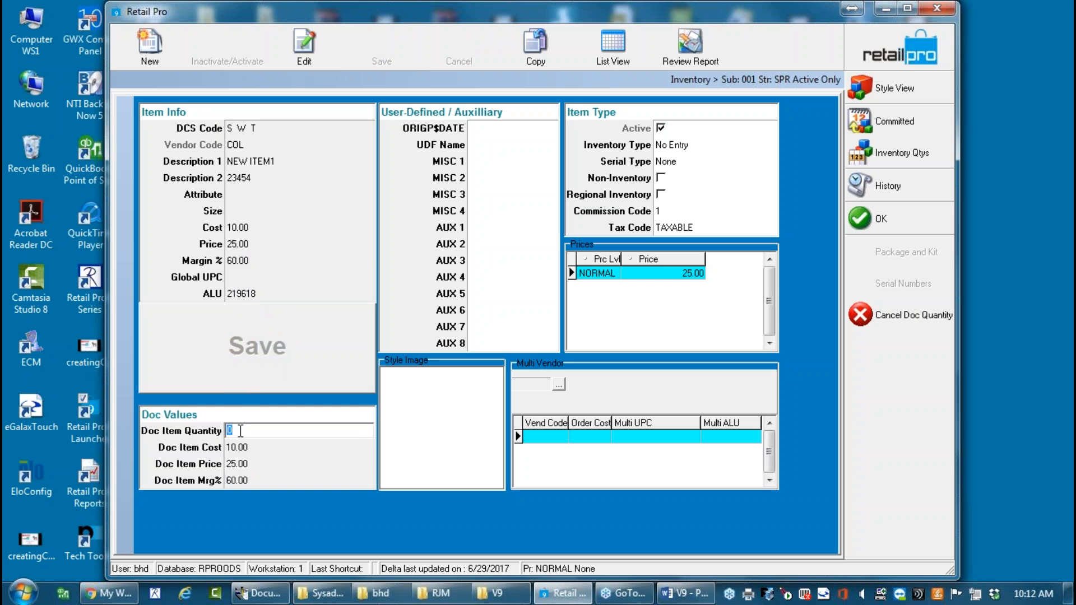
pyautogui.write('10')
pyautogui.click(237, 448)
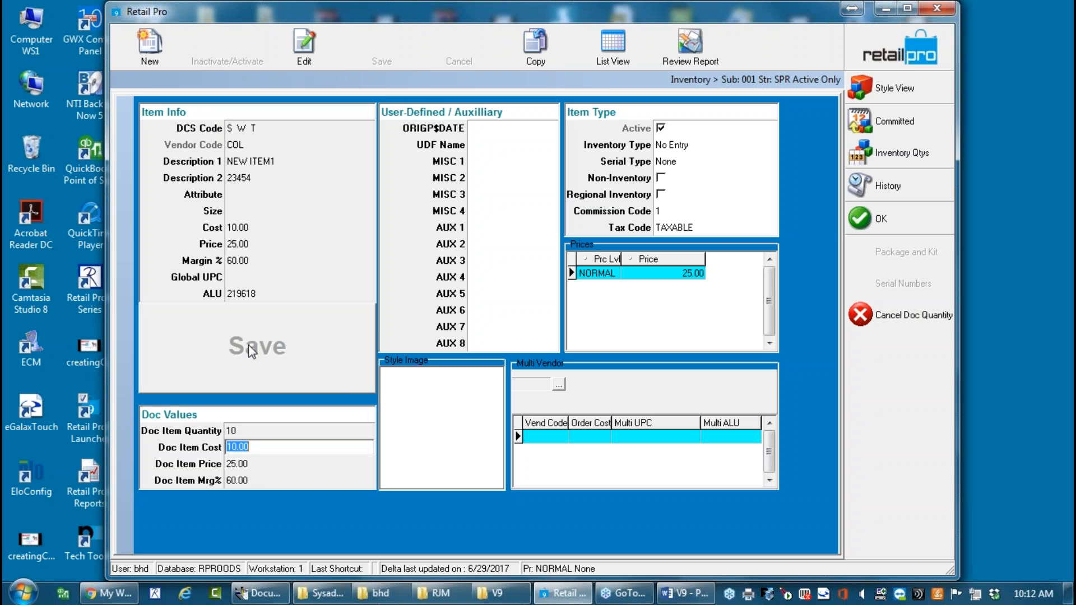
pyautogui.click(870, 220)
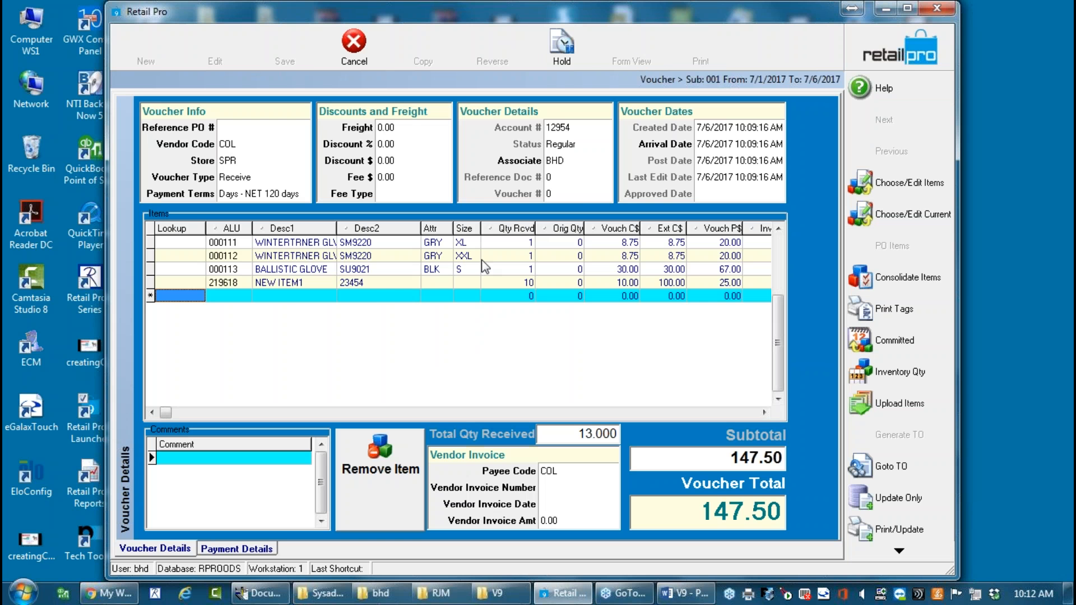
# Review the new item's line on the voucher, then post the voucher with update only and accept the inventory update.
pyautogui.click(378, 281)
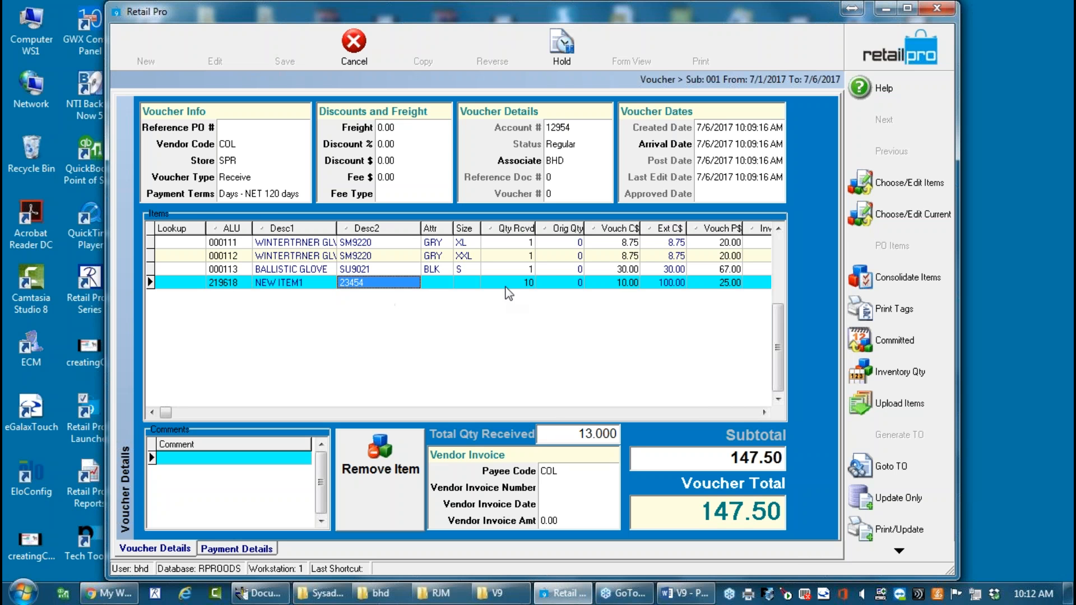
pyautogui.click(506, 285)
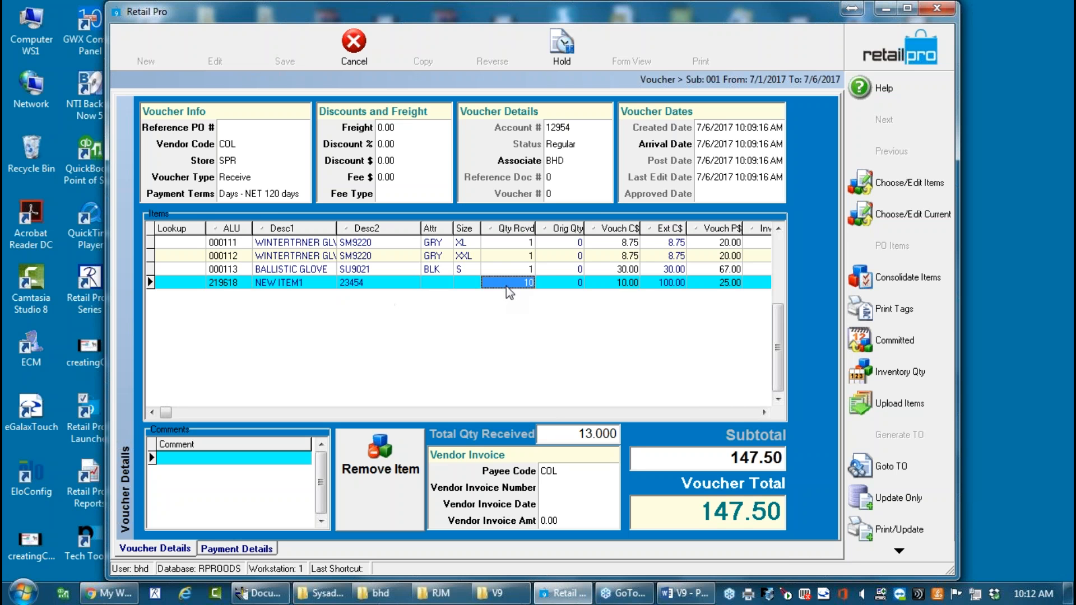
pyautogui.click(602, 280)
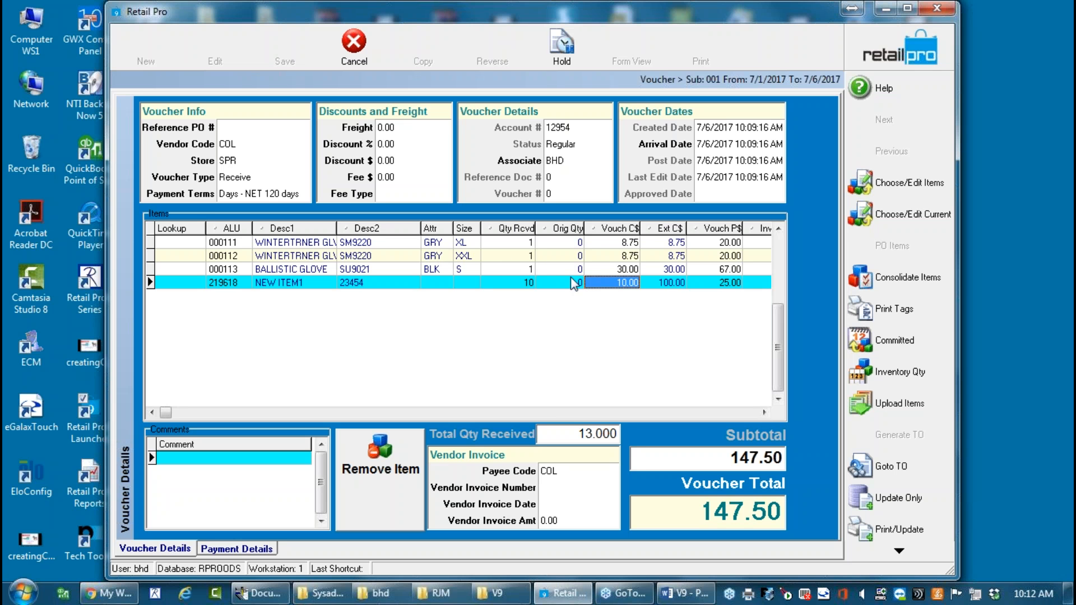
pyautogui.click(897, 498)
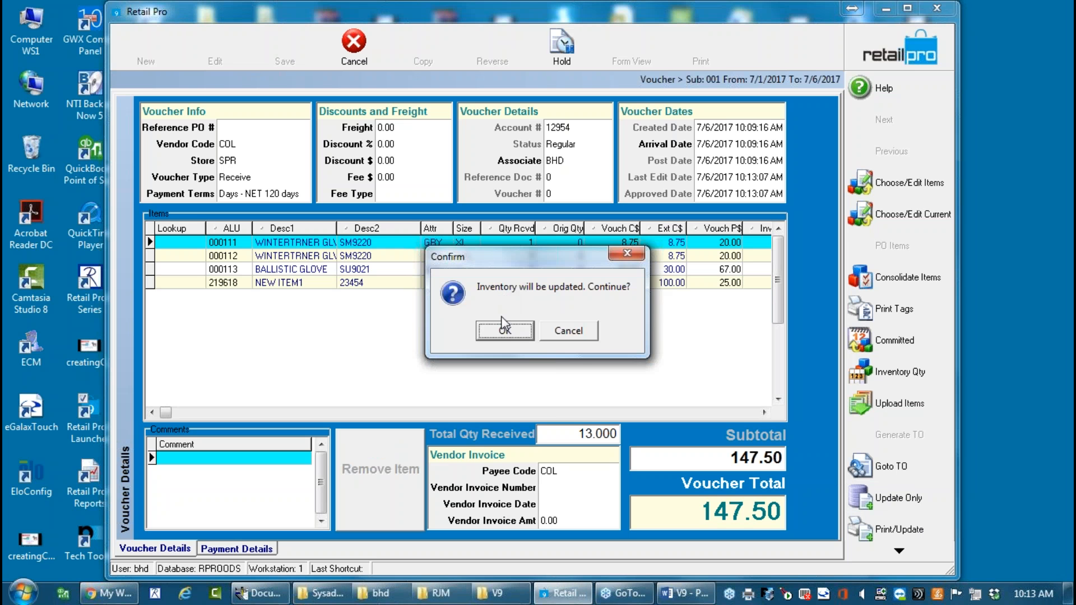
pyautogui.click(481, 330)
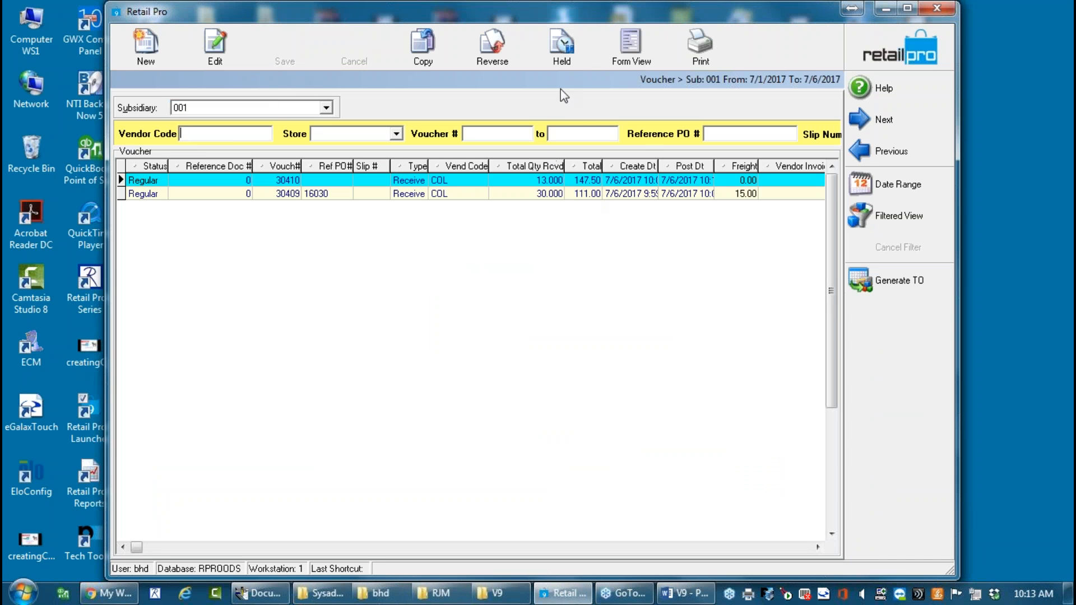
# Open the posted voucher in form view and check the store inventory quantities of NEW ITEM1.
pyautogui.click(630, 44)
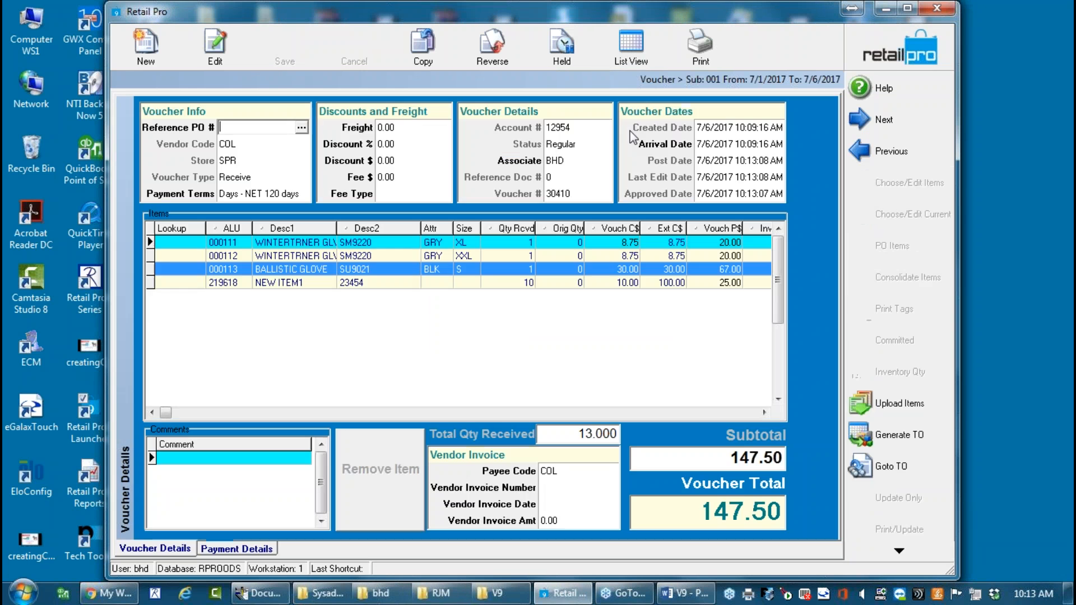
pyautogui.click(504, 283)
pyautogui.click(908, 375)
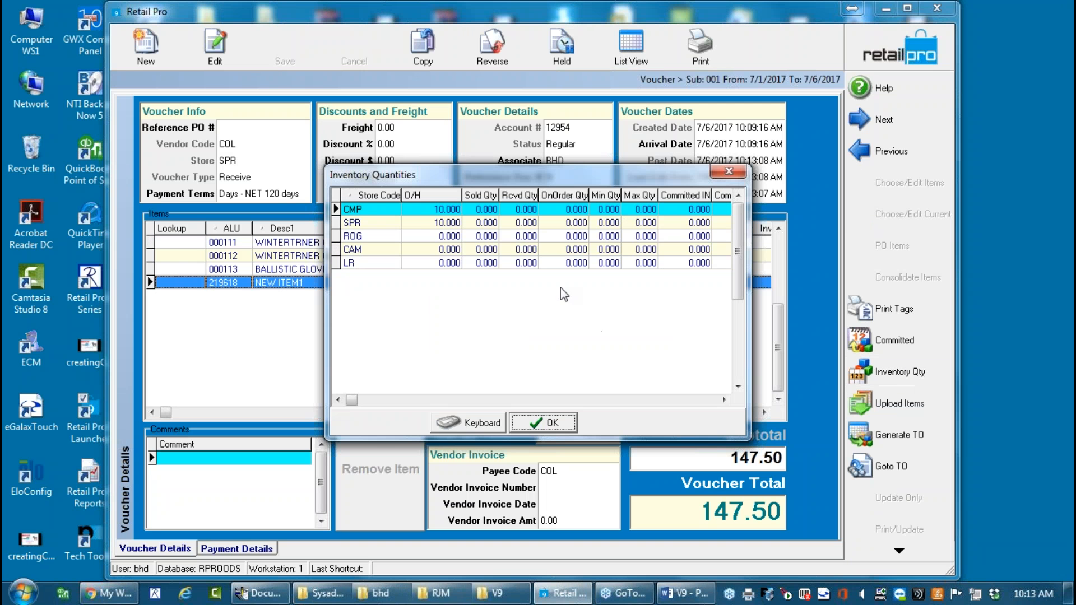
pyautogui.click(547, 426)
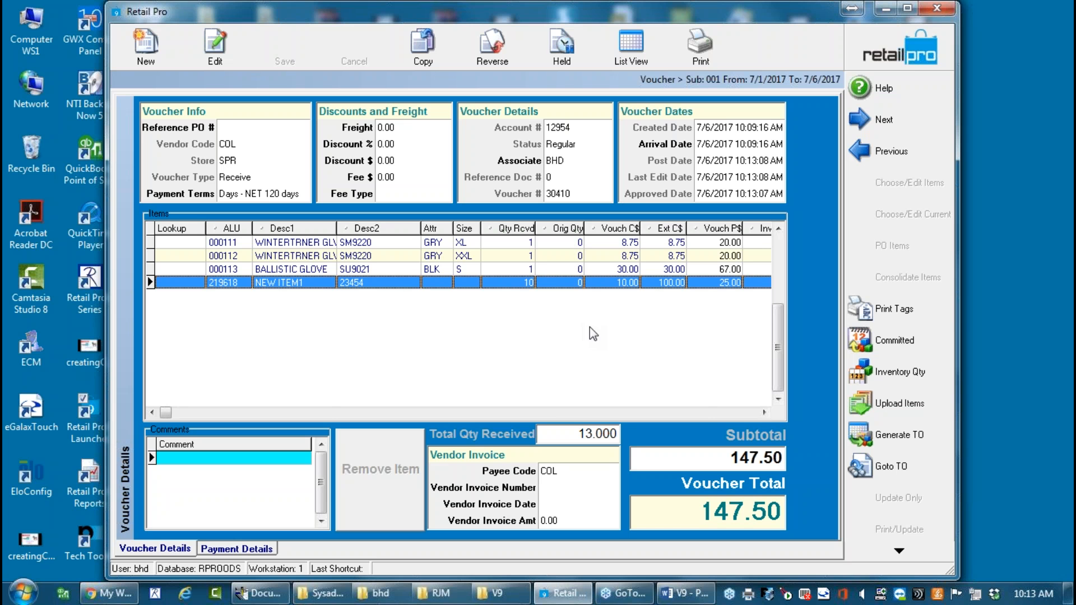
# Preview the voucher's tags with the !BHD split label for all listed records, using the document quantity as the quantity source.
pyautogui.click(872, 313)
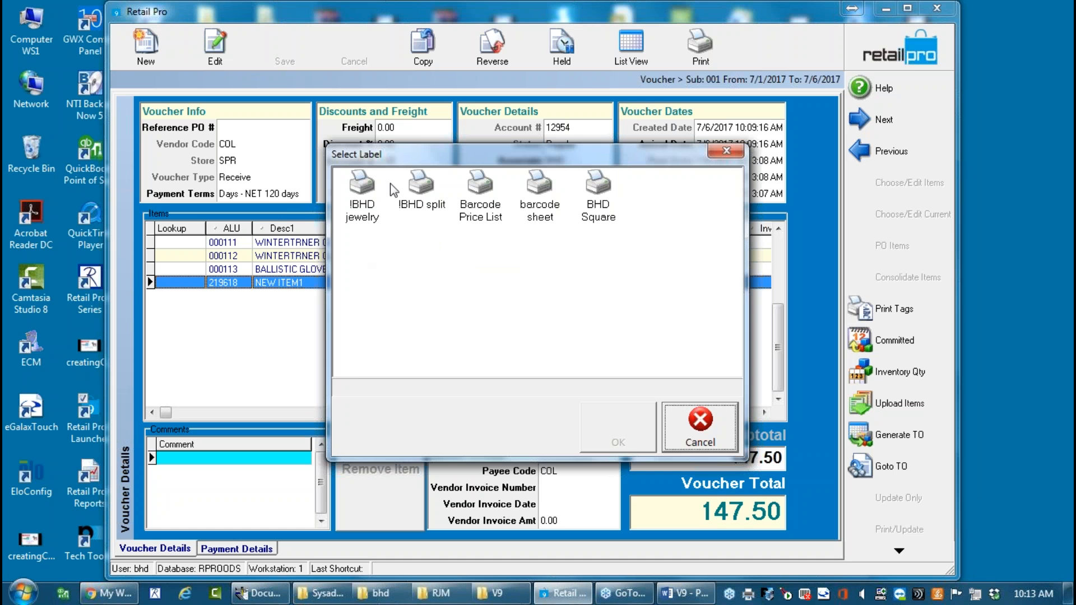
pyautogui.click(429, 204)
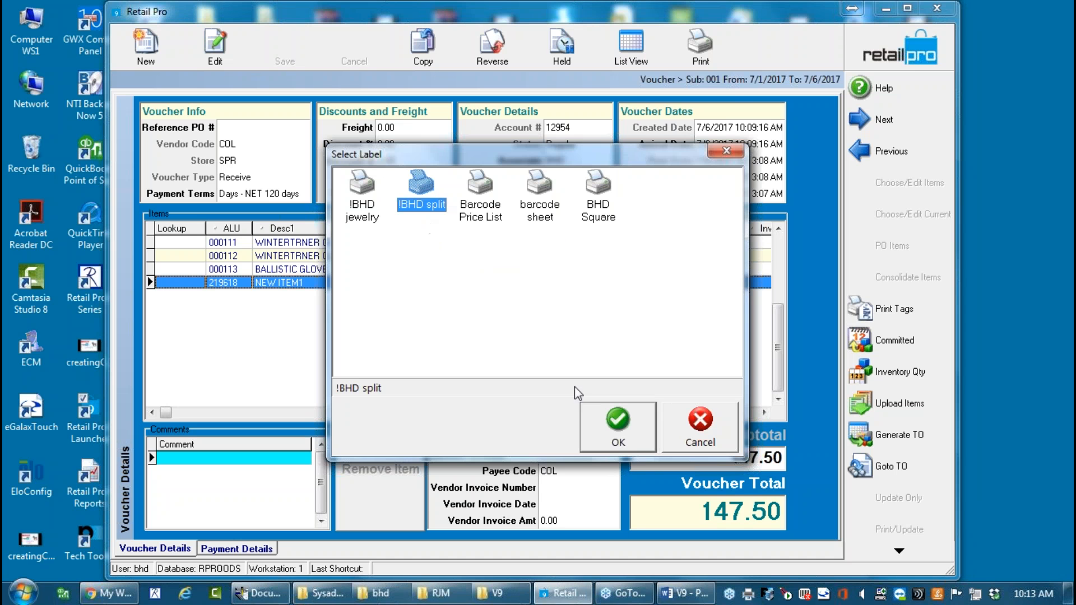
pyautogui.click(616, 425)
pyautogui.click(368, 394)
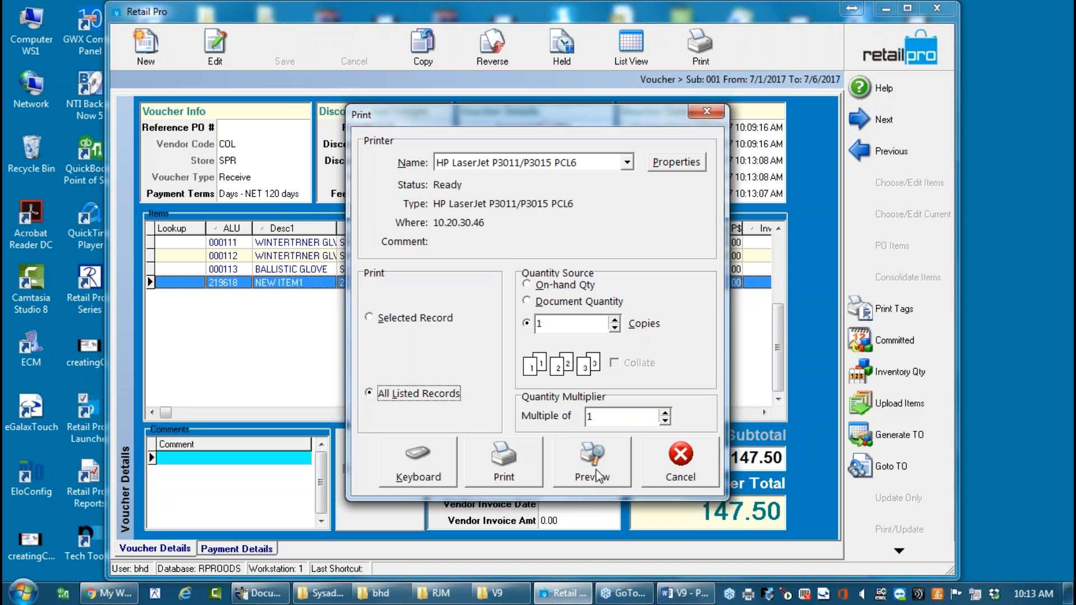
pyautogui.click(527, 301)
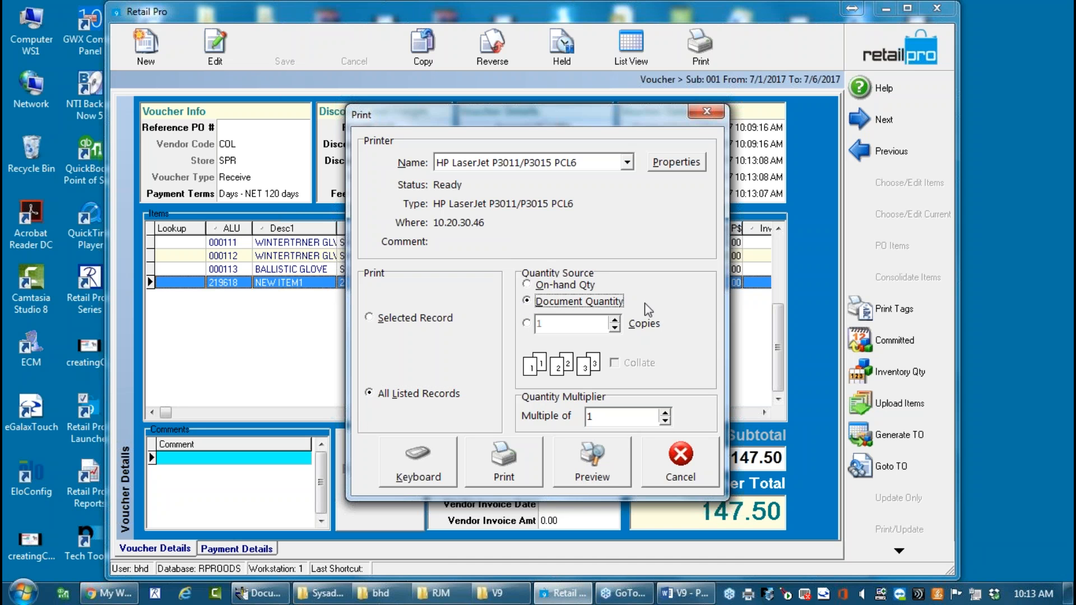
pyautogui.moveTo(574, 116); pyautogui.dragTo(865, 173)
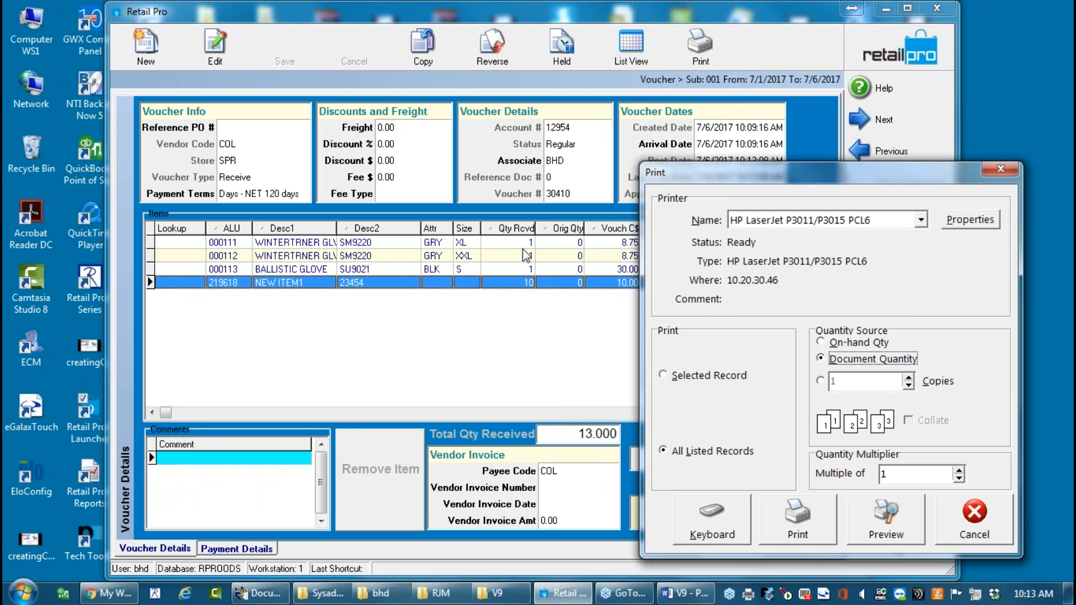
pyautogui.moveTo(759, 178); pyautogui.dragTo(378, 85)
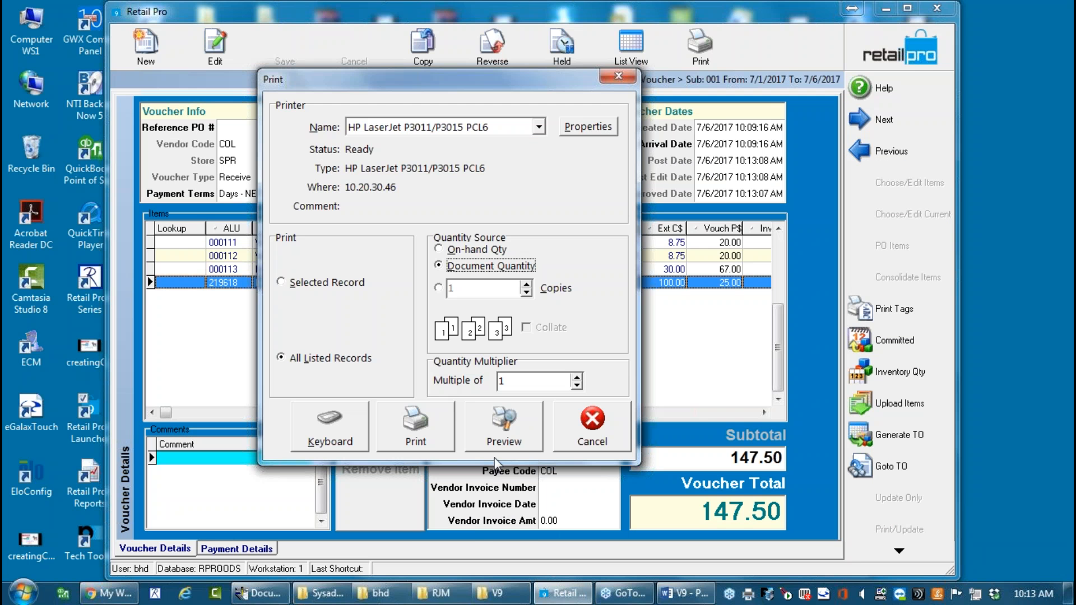
pyautogui.click(490, 421)
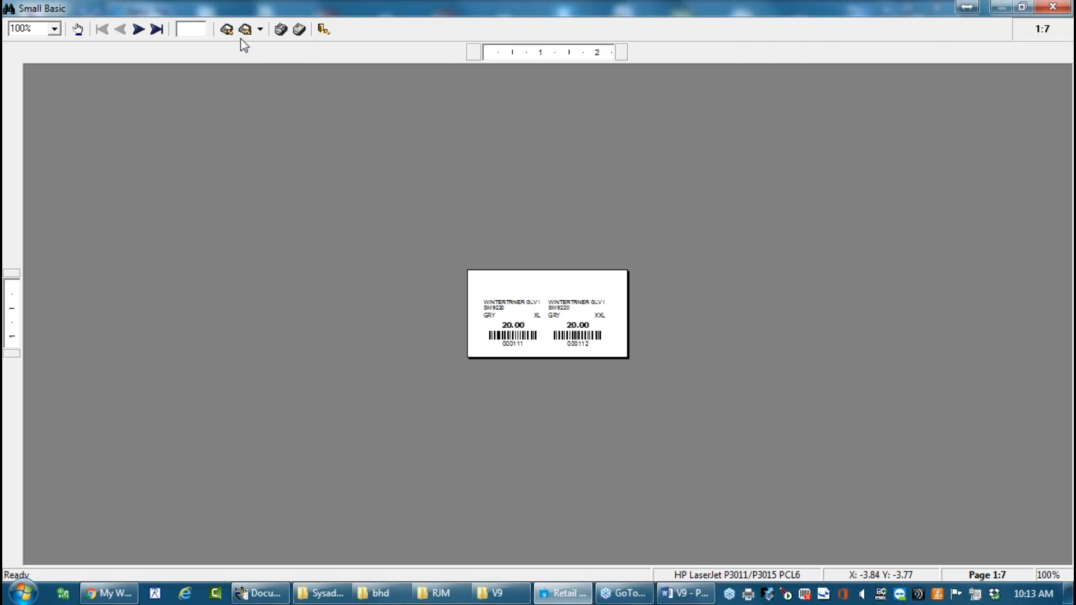
# Page through all the tags in the preview and close it without saving the report.
pyautogui.click(138, 29)
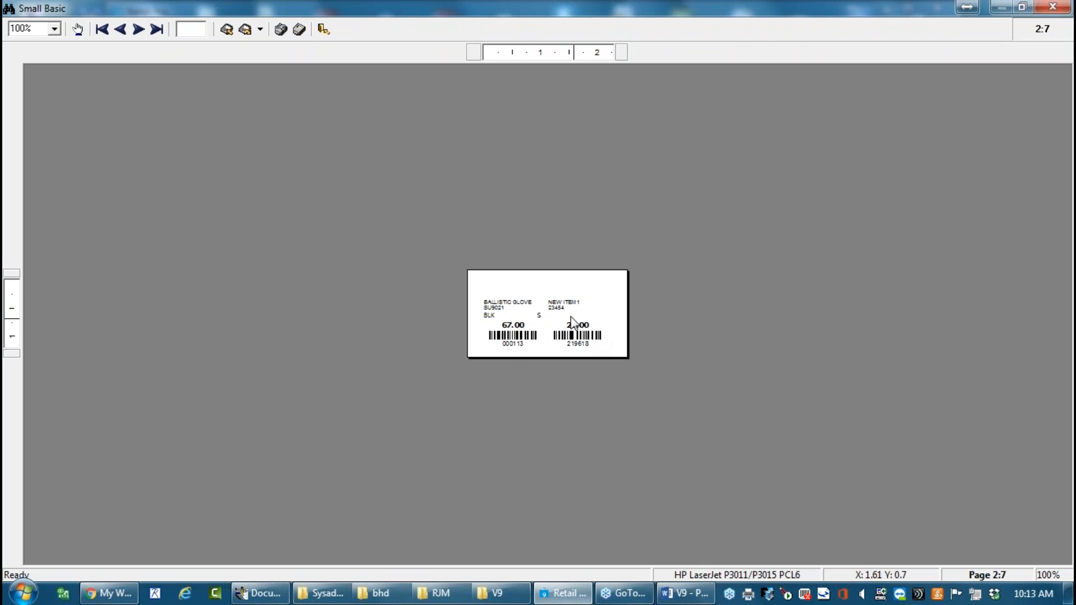
pyautogui.click(138, 30)
pyautogui.click(138, 30)
pyautogui.click(138, 30)
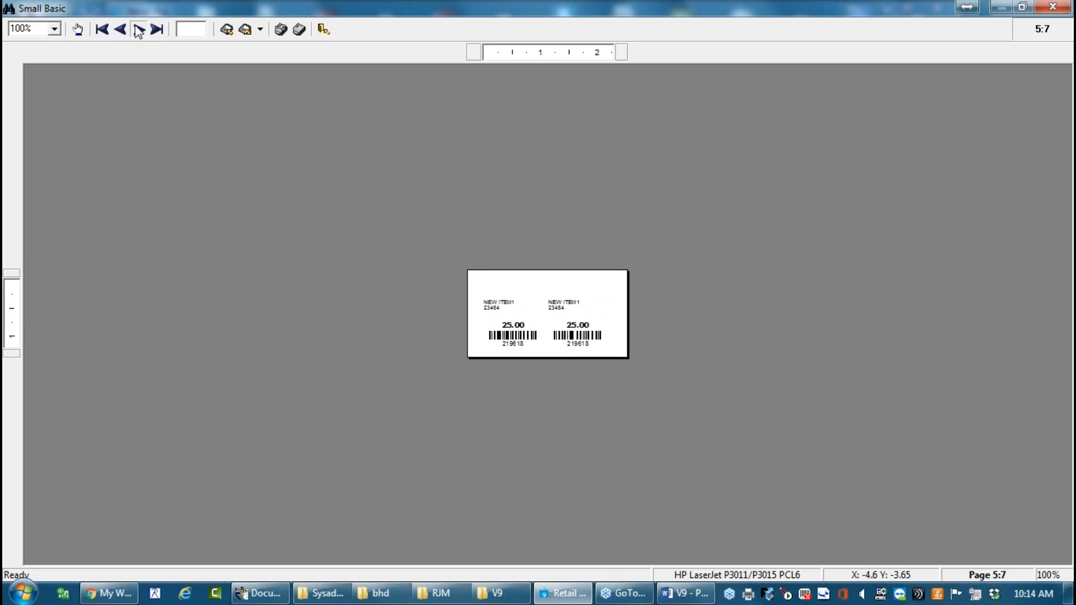
pyautogui.click(138, 30)
pyautogui.click(138, 29)
pyautogui.click(323, 29)
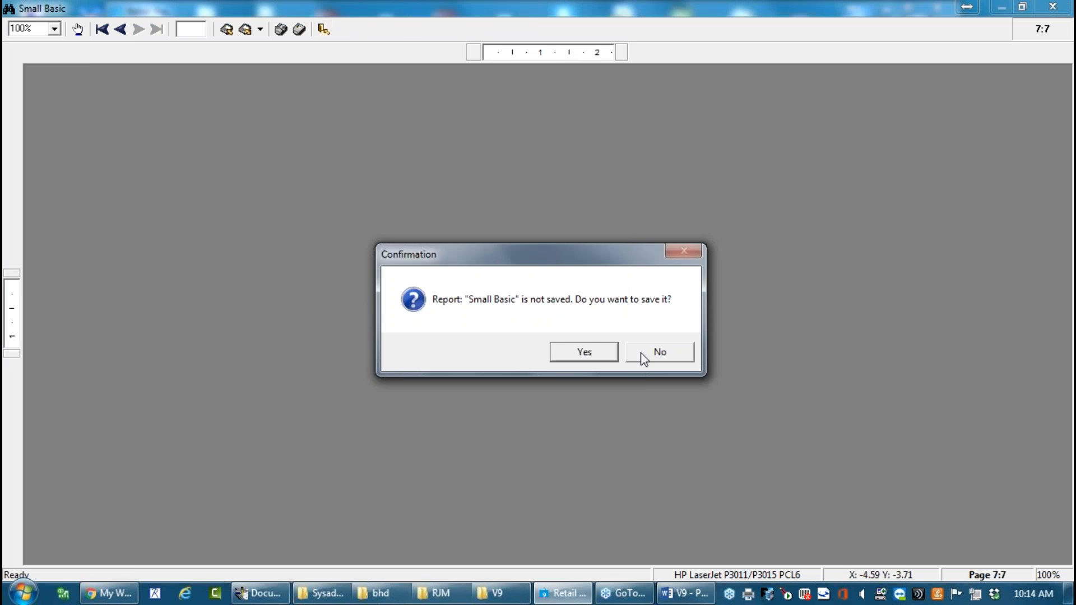
pyautogui.click(671, 352)
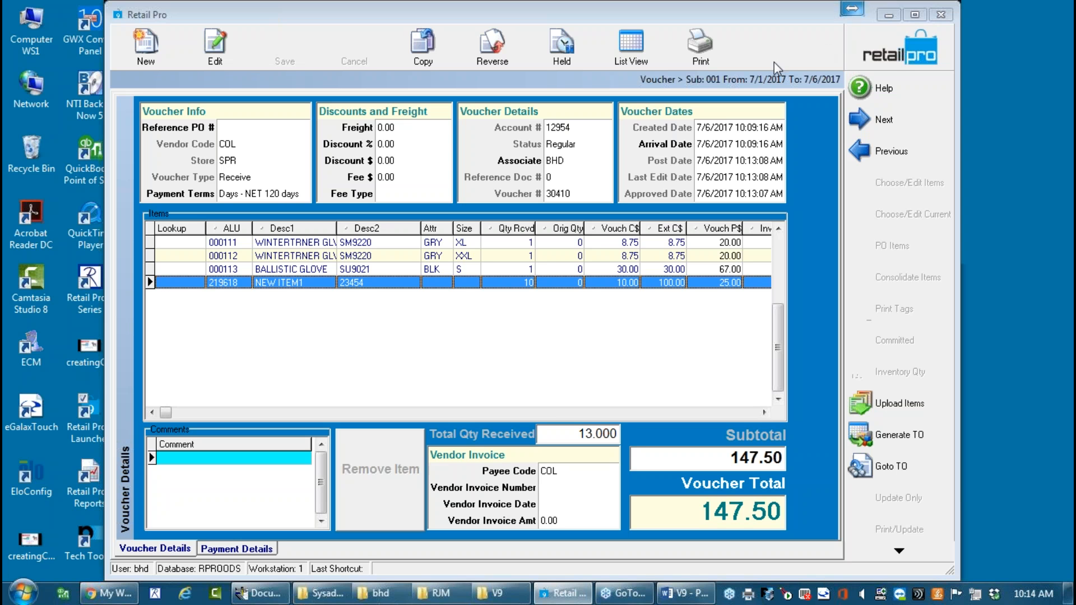
# Leave the voucher, open the inventory list and select the BALACLAVA item.
pyautogui.click(897, 36)
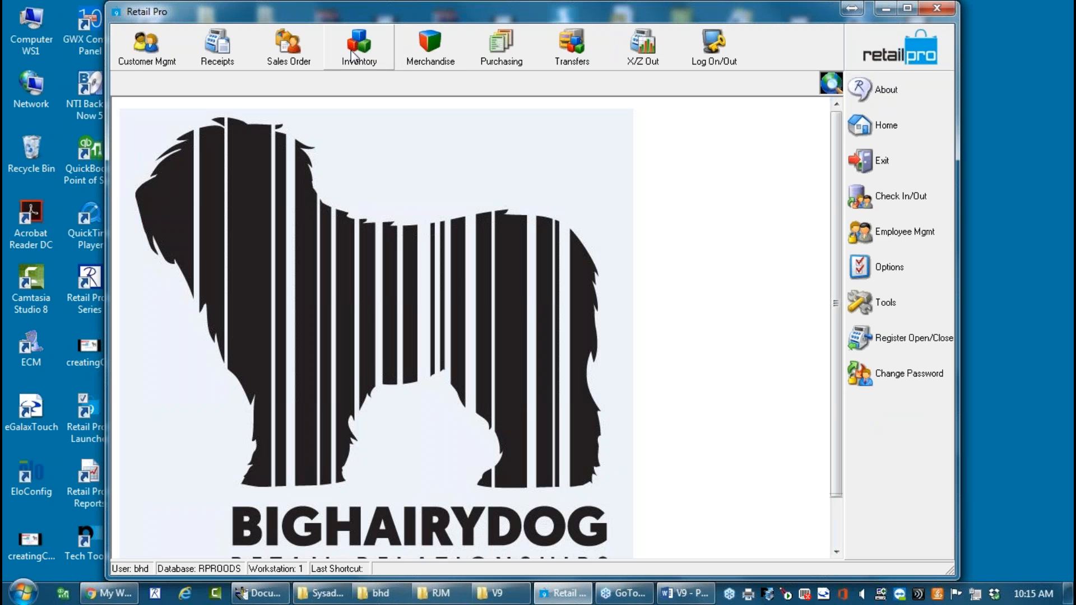
pyautogui.click(350, 68)
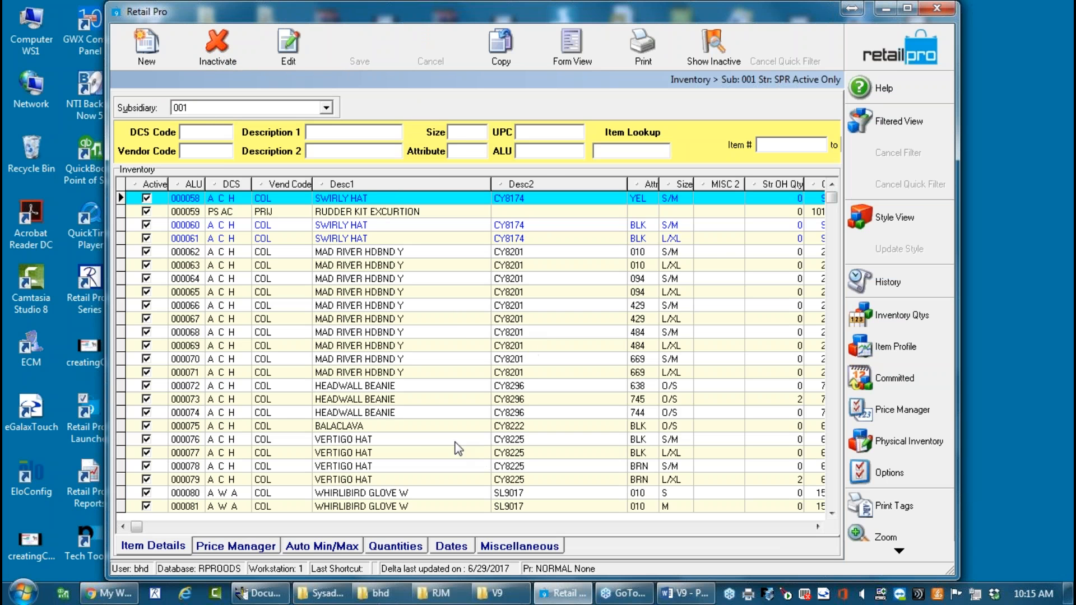
pyautogui.click(416, 427)
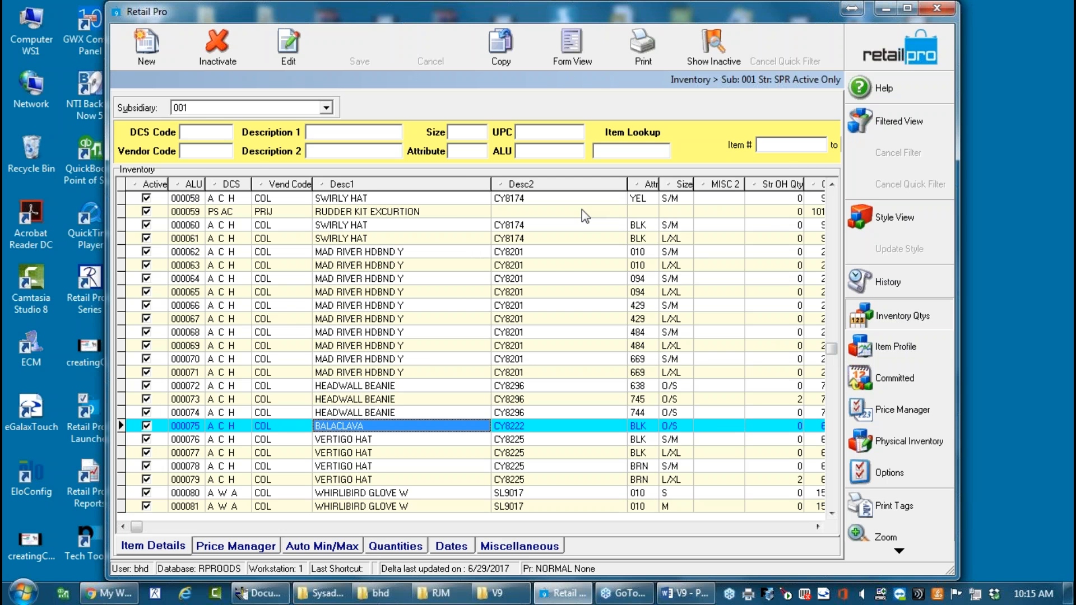
# Leave the inventory list, open the purchase orders and inactivate purchase order 16030.
pyautogui.click(527, 437)
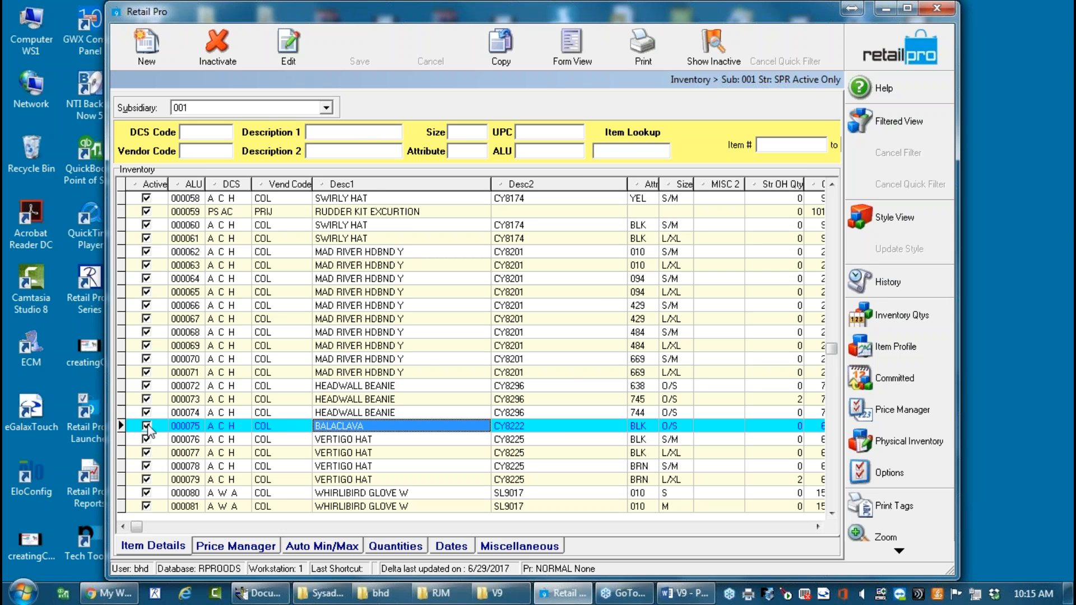
pyautogui.click(906, 45)
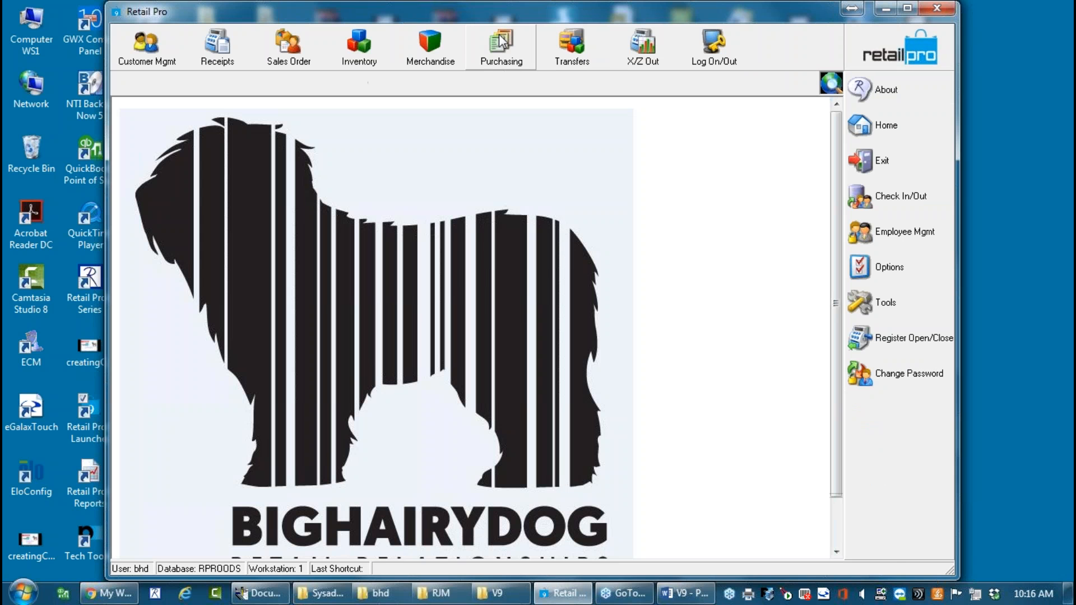
pyautogui.click(500, 40)
pyautogui.click(519, 156)
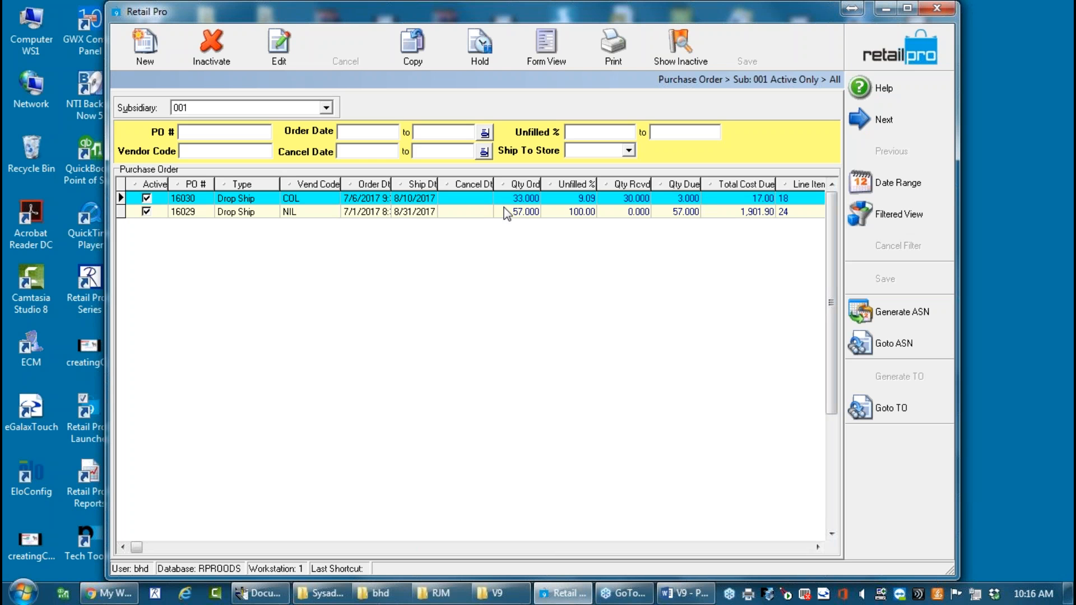
pyautogui.click(454, 201)
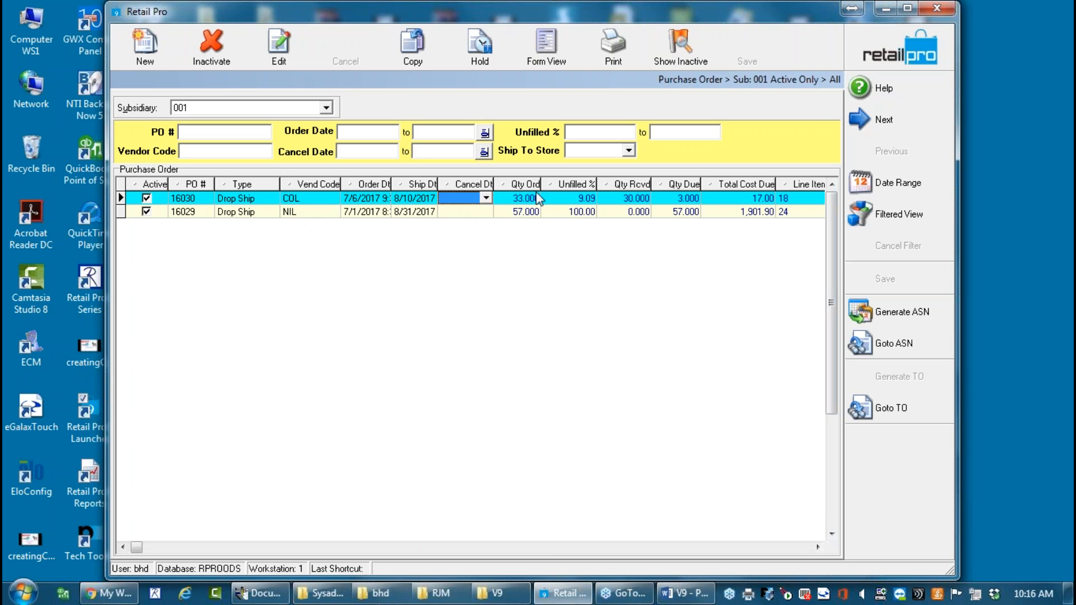
pyautogui.click(221, 51)
pyautogui.click(506, 330)
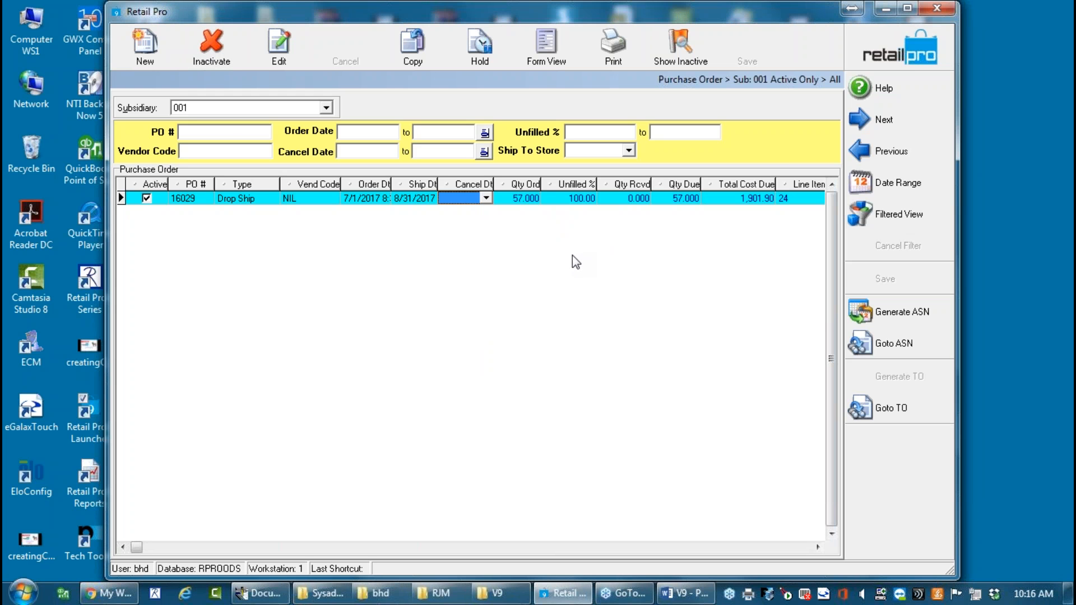
# Return to the inventory list and inactivate the BALACLAVA item with ALU 000075.
pyautogui.click(889, 35)
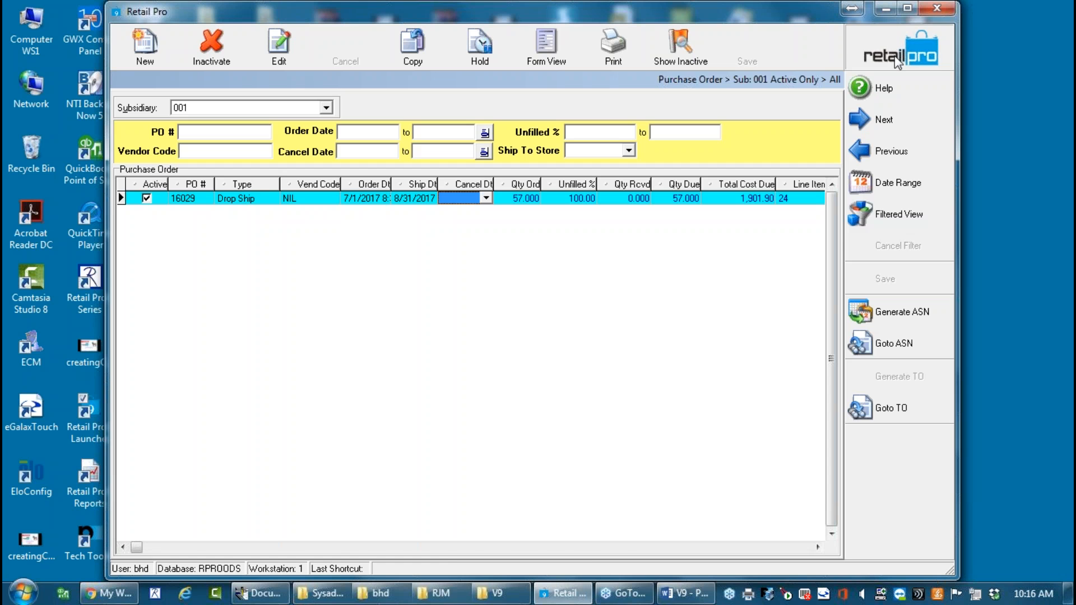
pyautogui.click(359, 46)
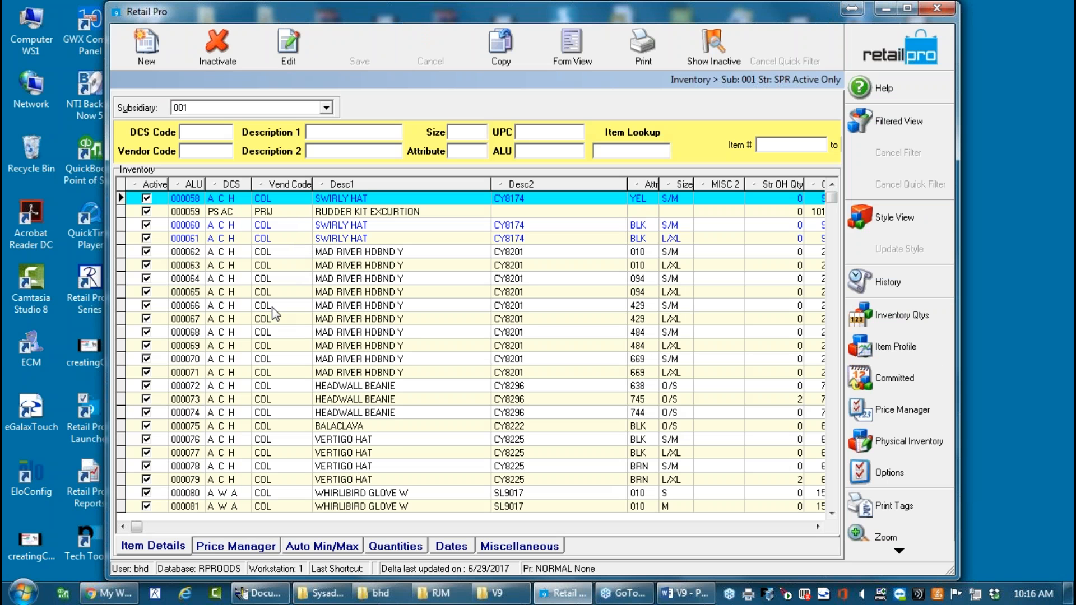
pyautogui.click(385, 427)
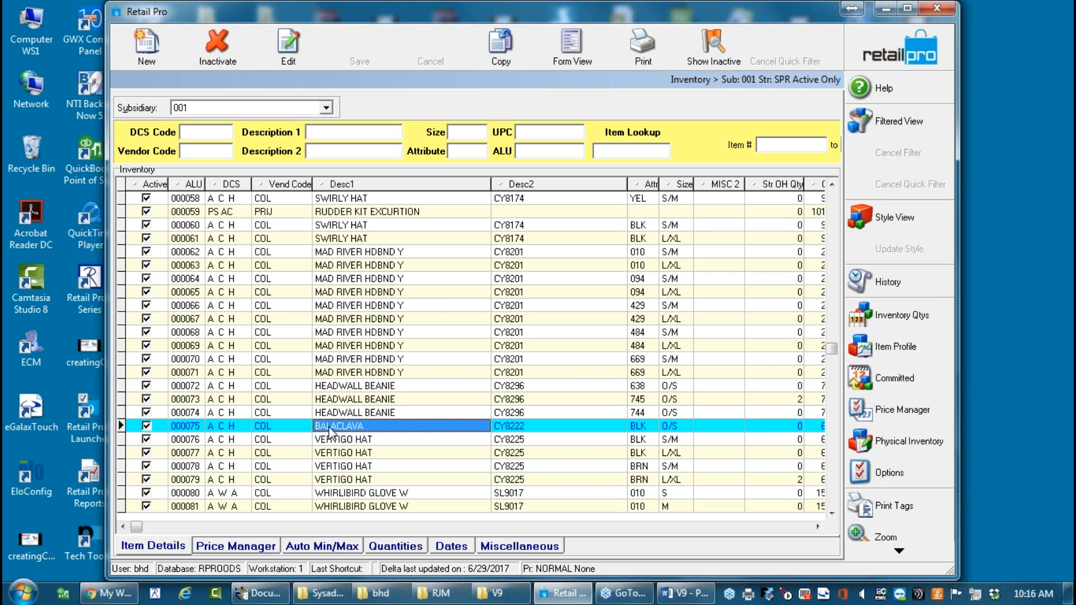
pyautogui.click(218, 48)
pyautogui.click(506, 331)
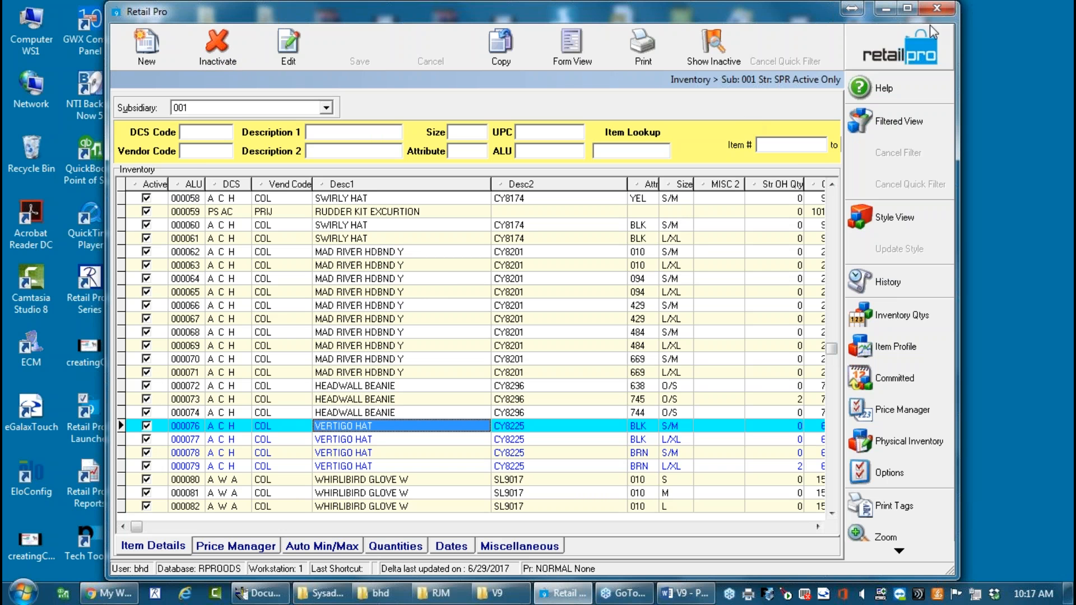
# Leave inventory, open the Clean House list and look through its item columns up to the last sold date.
pyautogui.click(899, 32)
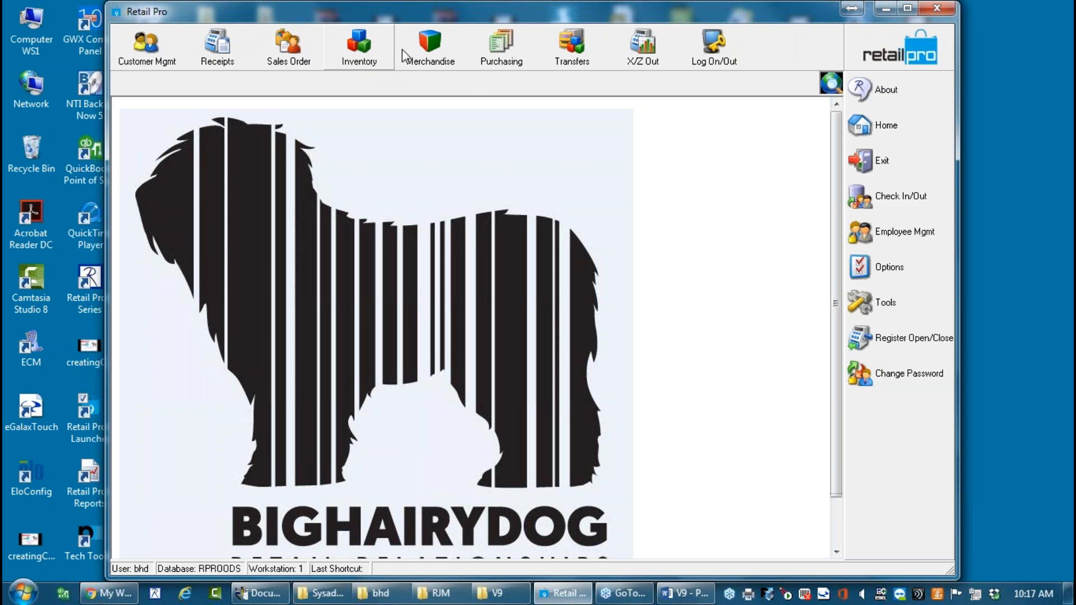
pyautogui.click(431, 48)
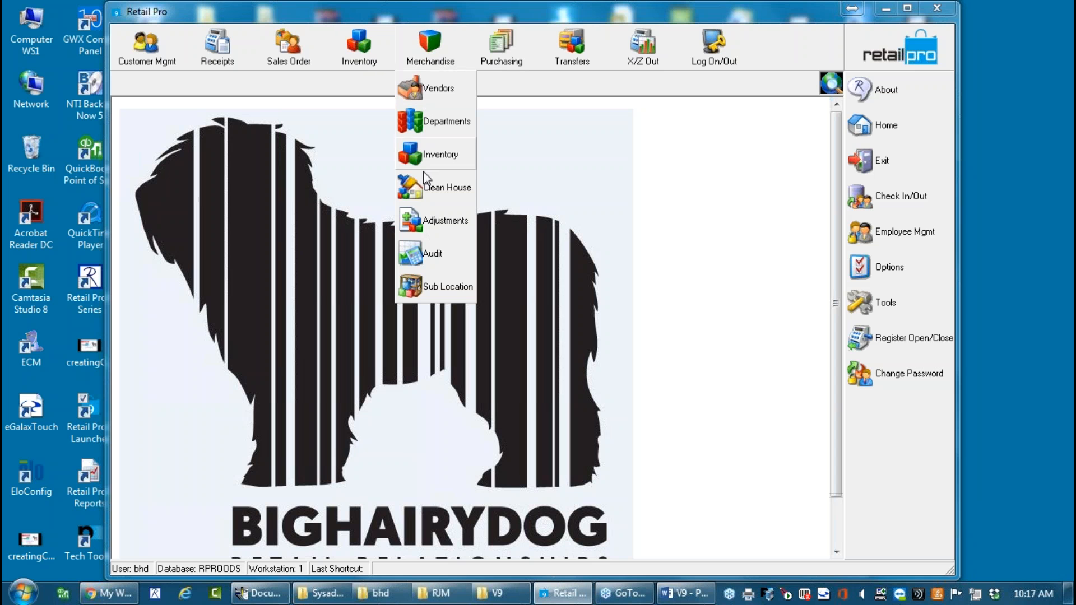
pyautogui.click(461, 187)
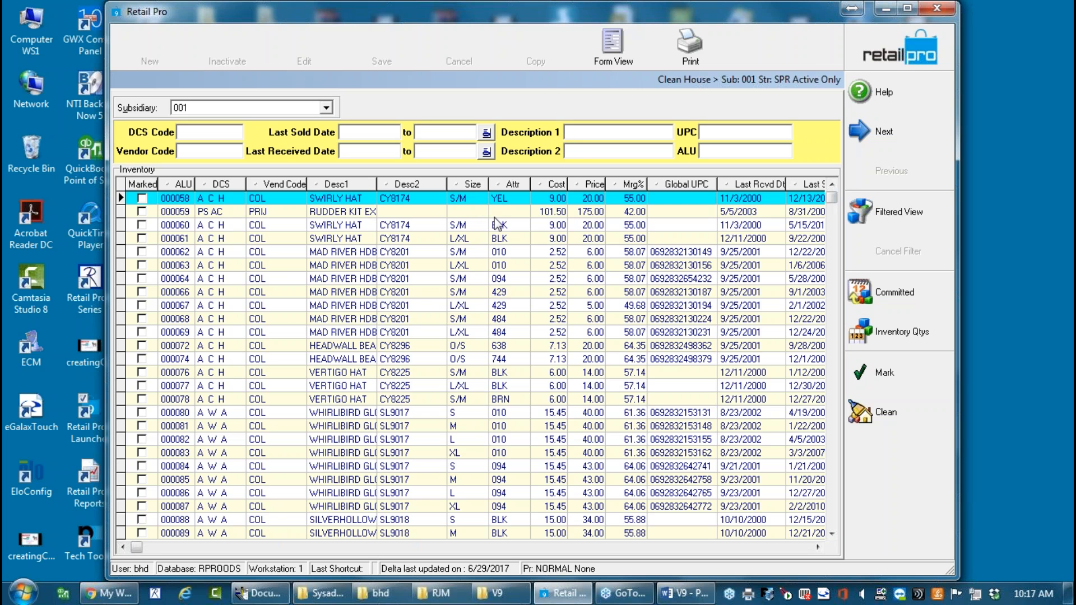
pyautogui.click(818, 547)
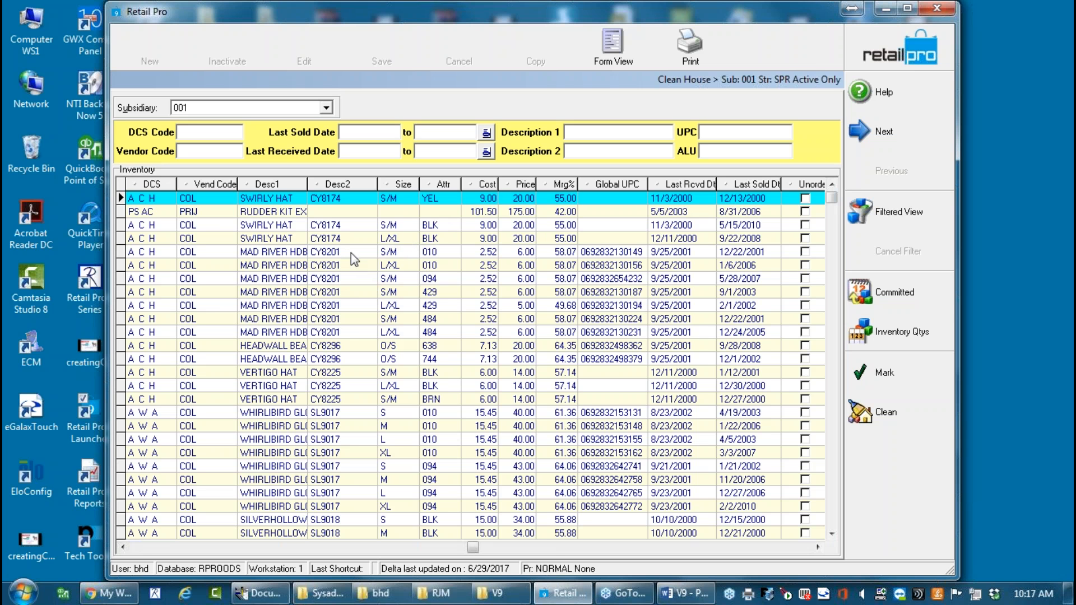
# Clear all criteria of the Clean House filtered view and list the selectable vendor codes in alphabetical order.
pyautogui.click(896, 212)
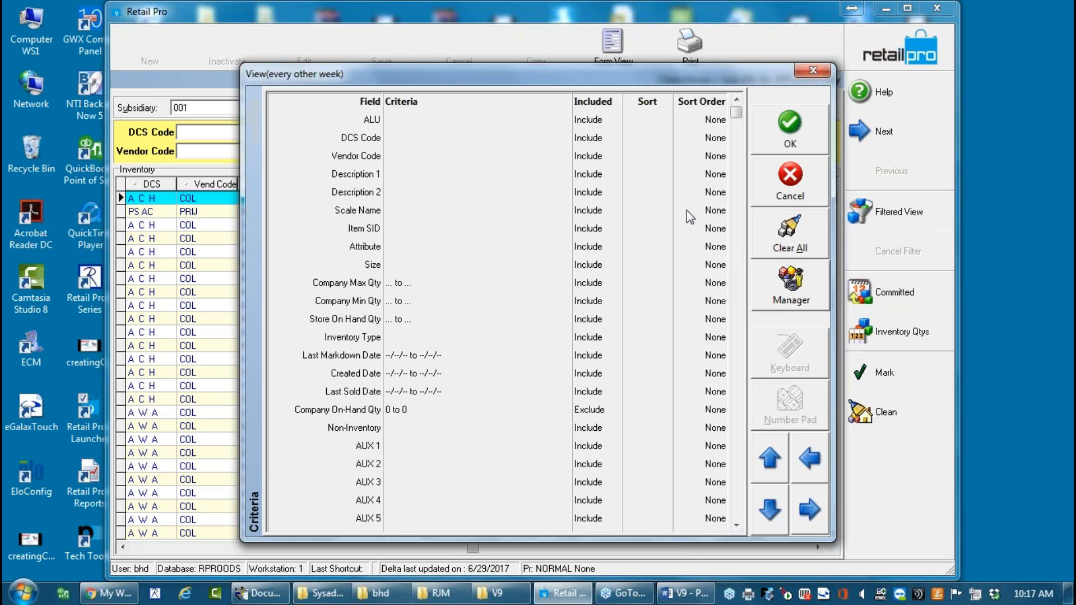
pyautogui.click(790, 238)
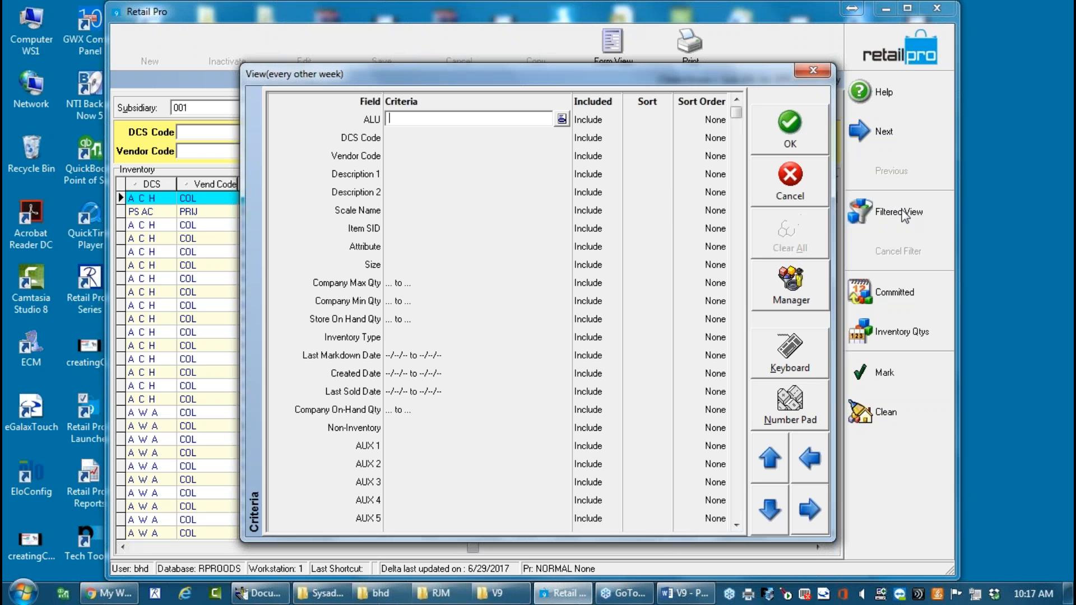
pyautogui.click(390, 156)
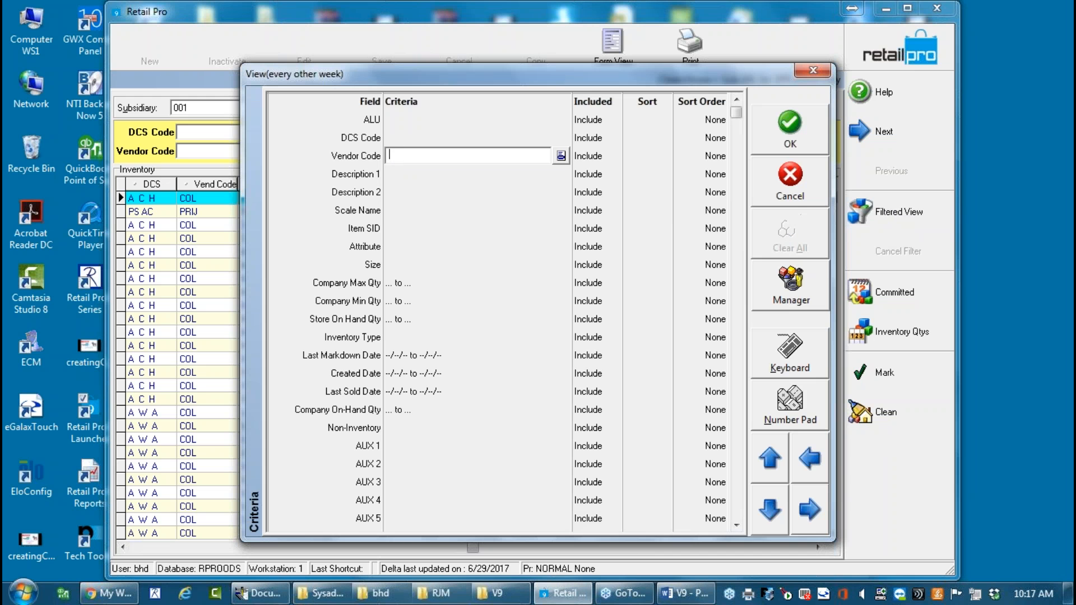
pyautogui.click(561, 156)
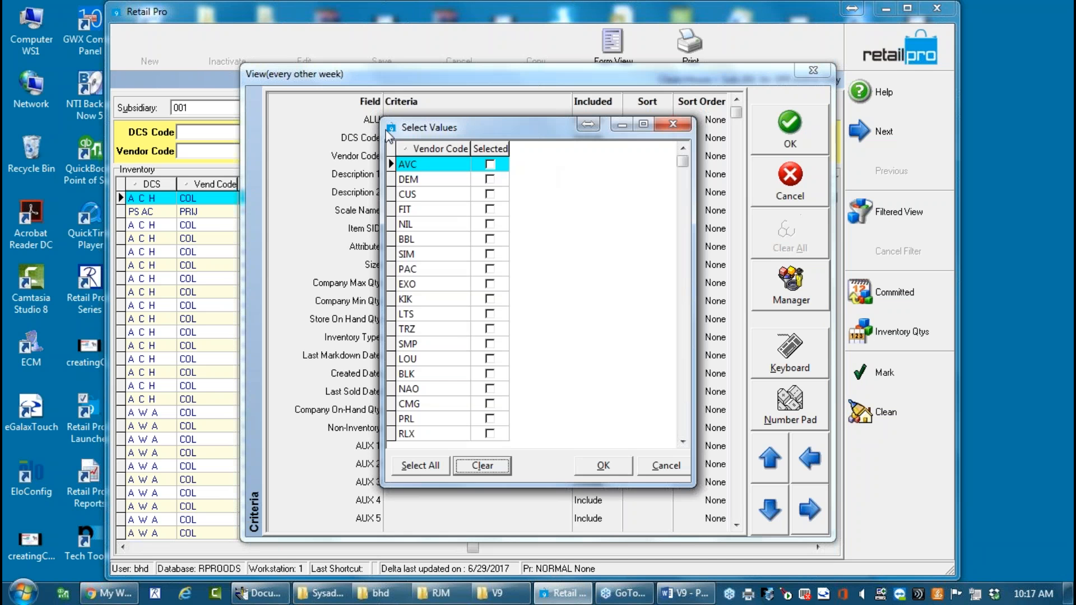
pyautogui.click(420, 148)
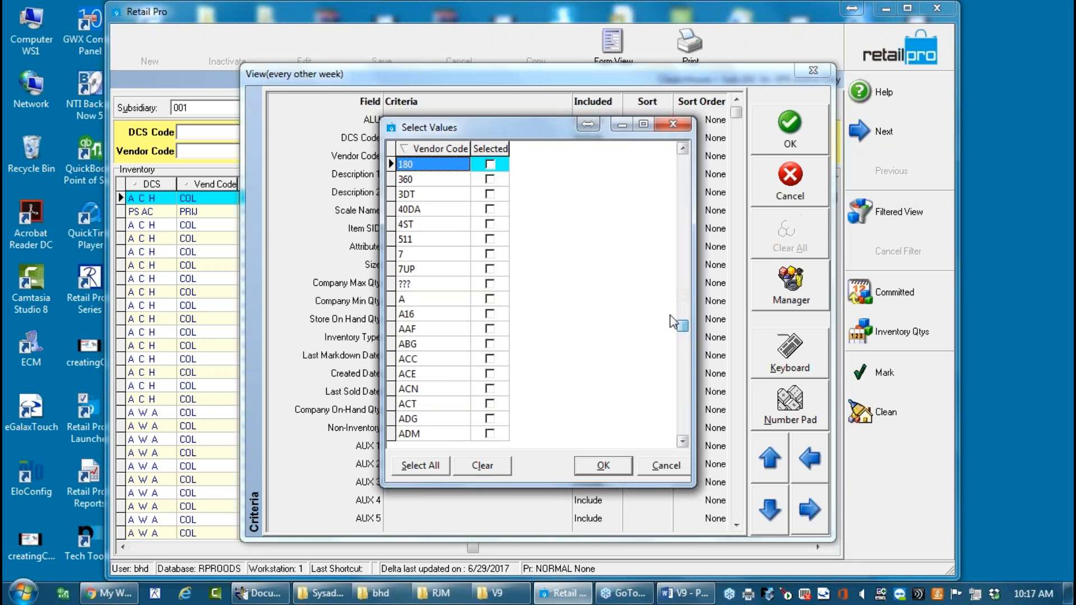
# Select vendor code COL as the filter value and apply the filter to the Clean House list.
pyautogui.click(686, 422)
pyautogui.click(686, 420)
pyautogui.click(686, 418)
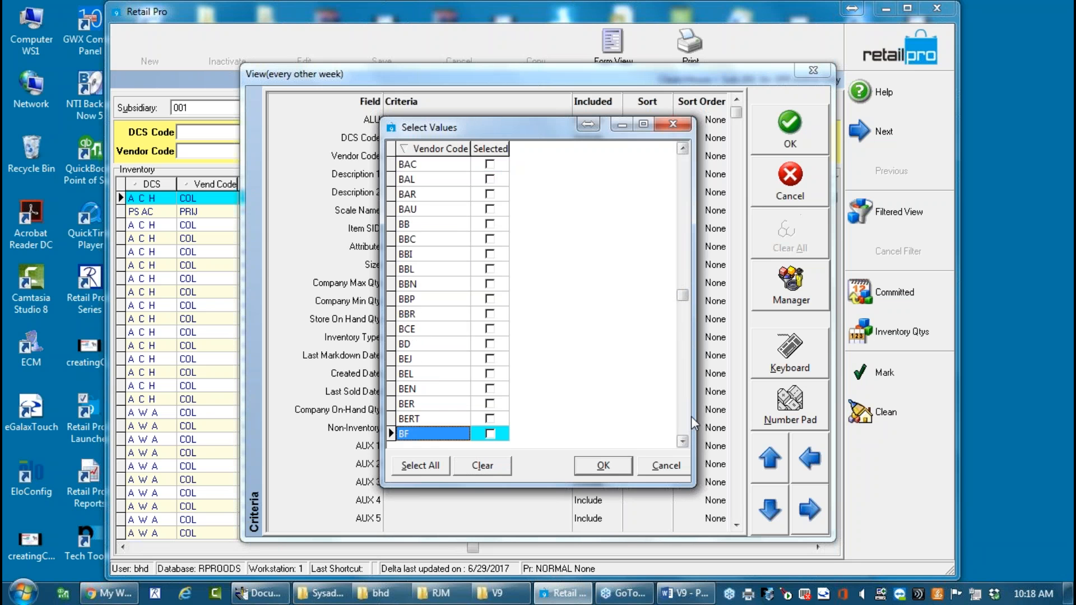
pyautogui.click(686, 415)
pyautogui.click(682, 410)
pyautogui.click(683, 410)
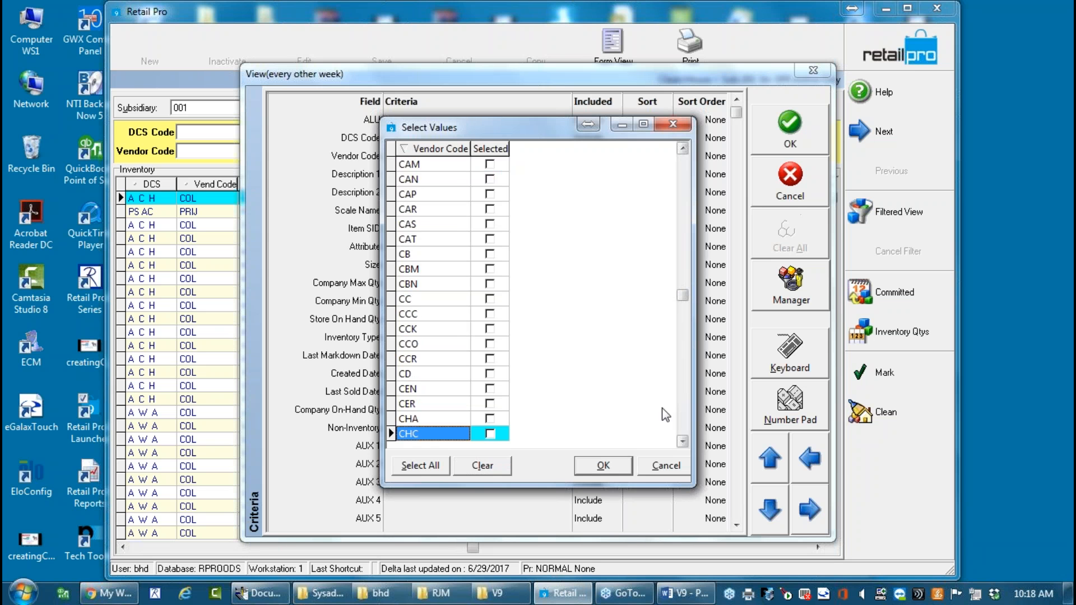
pyautogui.click(686, 419)
pyautogui.click(686, 419)
pyautogui.click(684, 419)
pyautogui.click(685, 419)
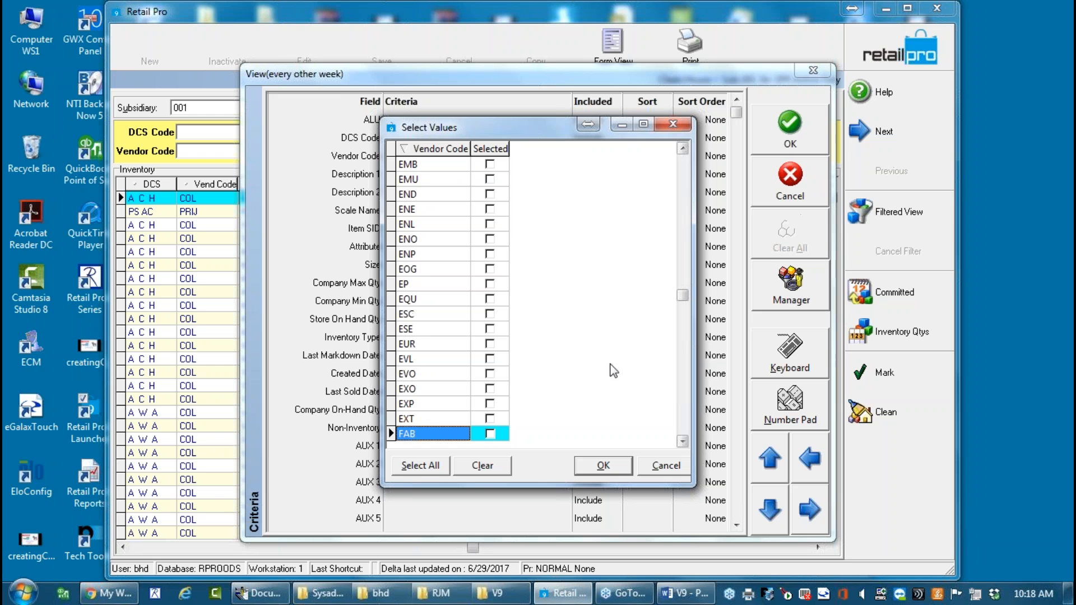
pyautogui.click(681, 165)
pyautogui.click(681, 166)
pyautogui.click(680, 166)
pyautogui.click(681, 165)
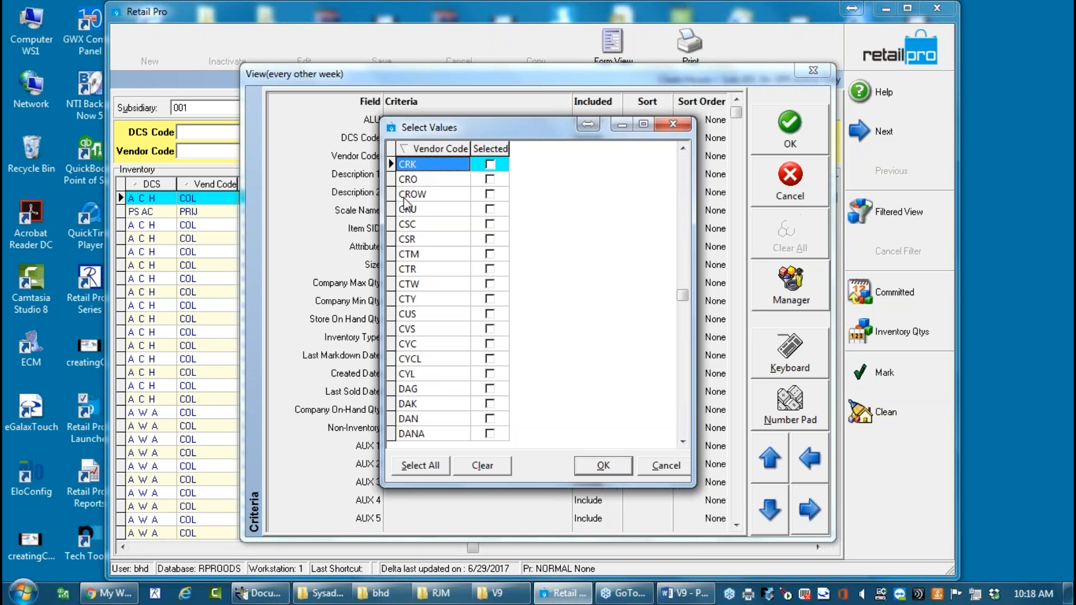
pyautogui.click(681, 169)
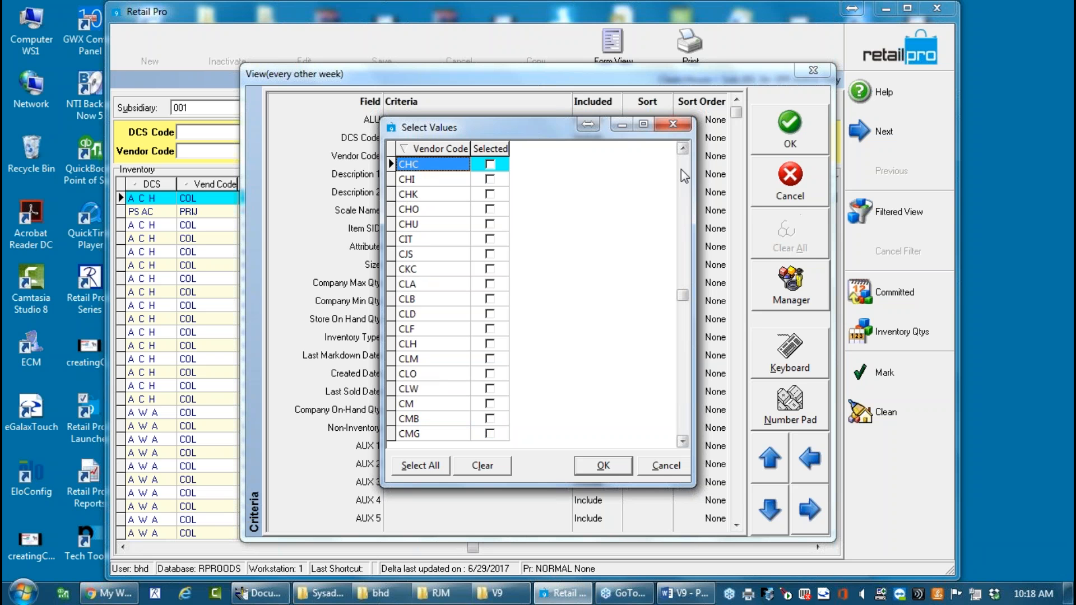
pyautogui.click(681, 169)
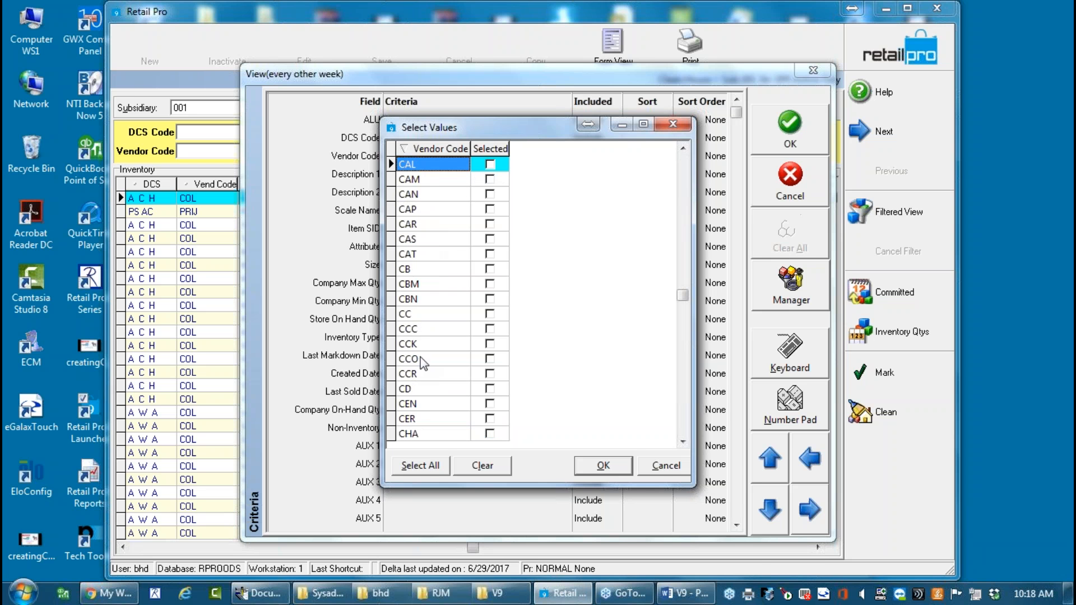
pyautogui.click(682, 442)
pyautogui.click(682, 442)
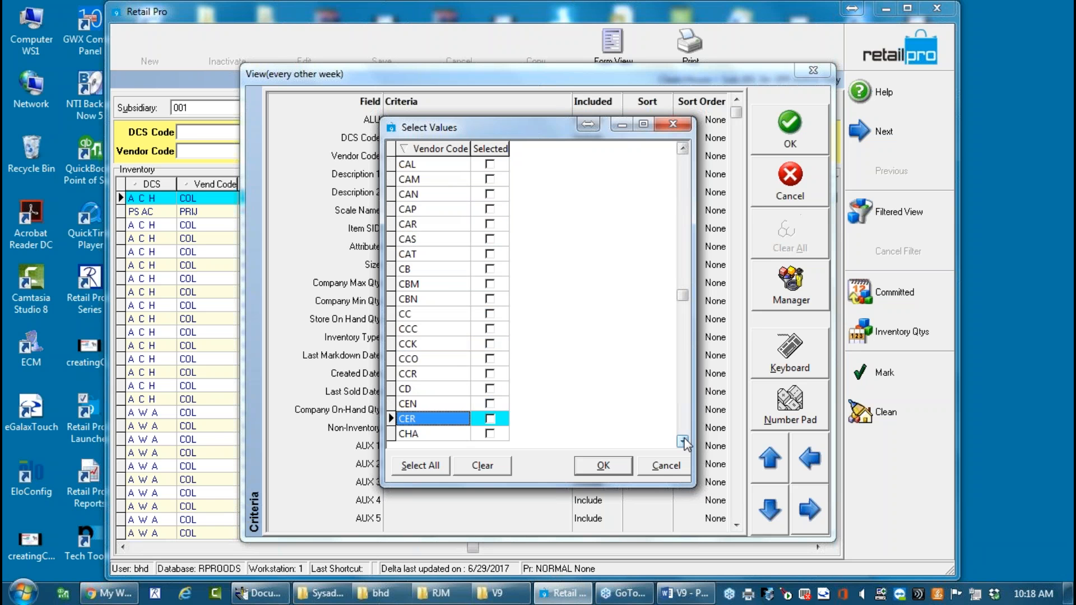
pyautogui.click(683, 443)
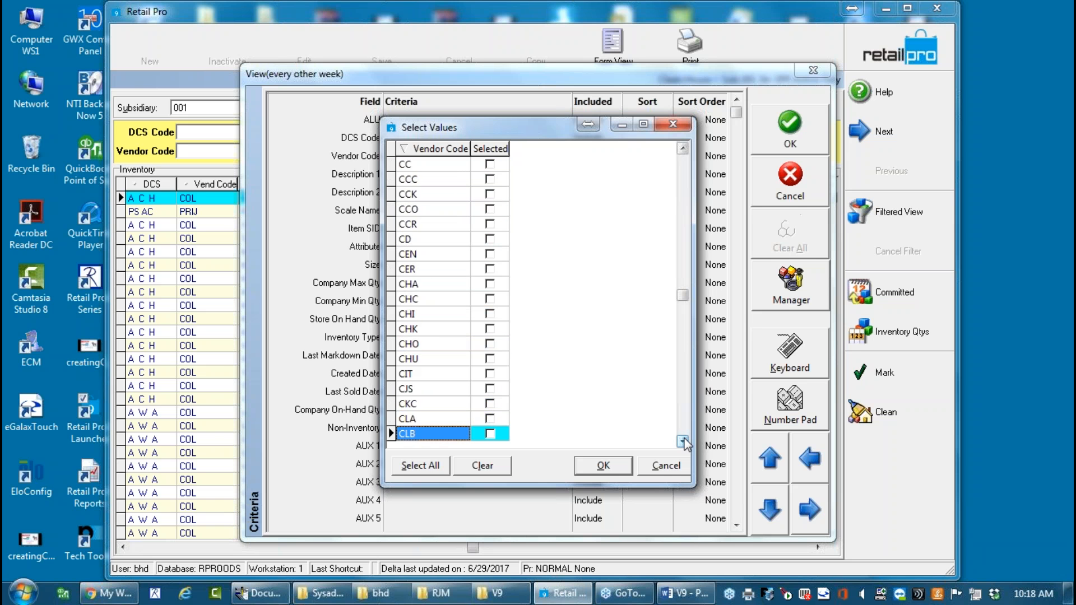
pyautogui.click(682, 442)
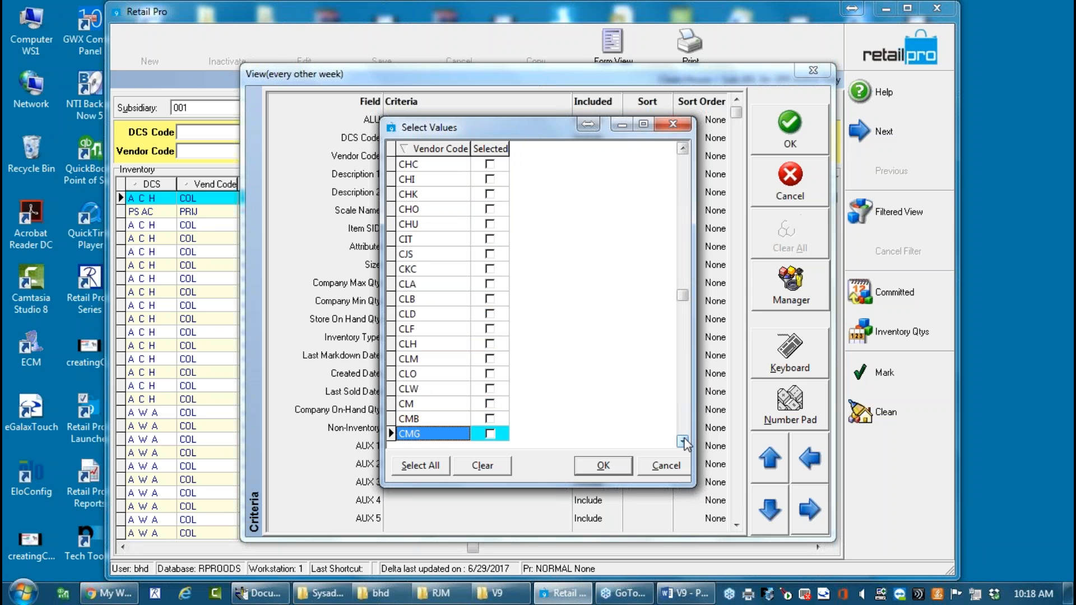
pyautogui.click(682, 442)
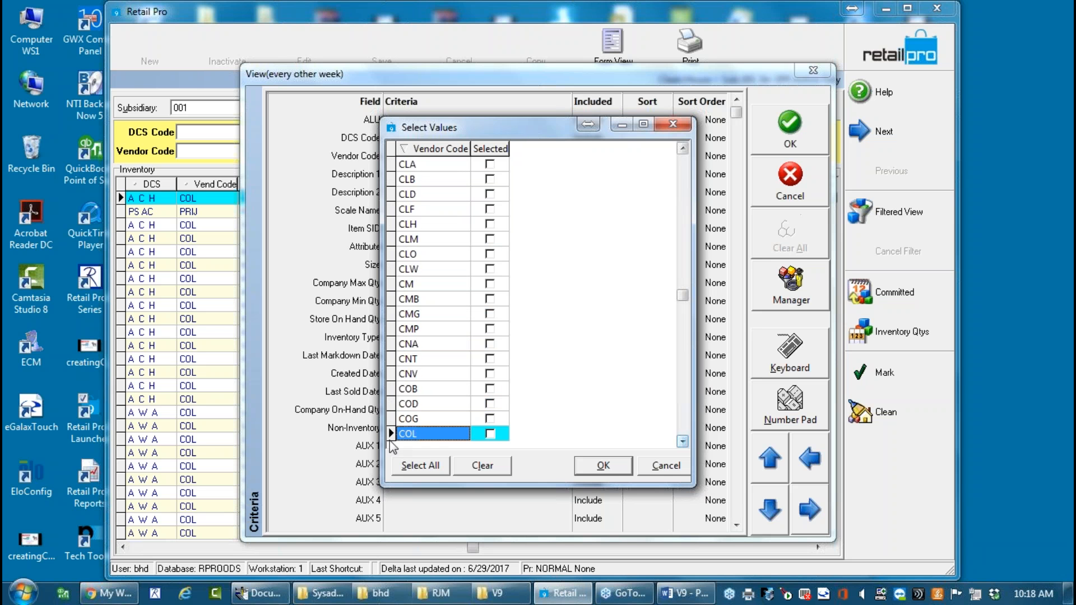
pyautogui.click(489, 433)
pyautogui.click(602, 465)
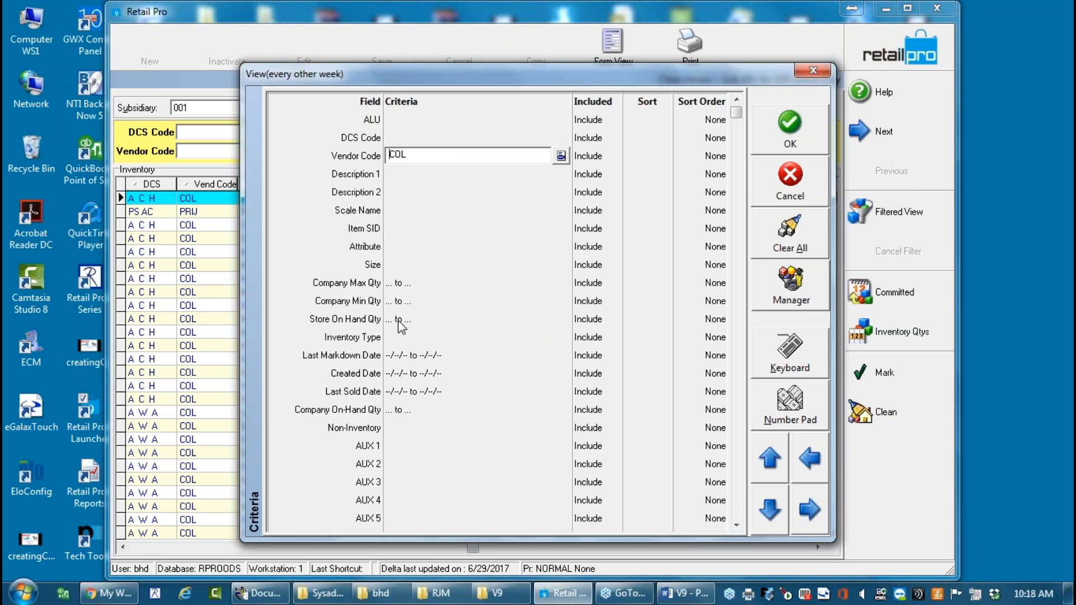
pyautogui.click(790, 134)
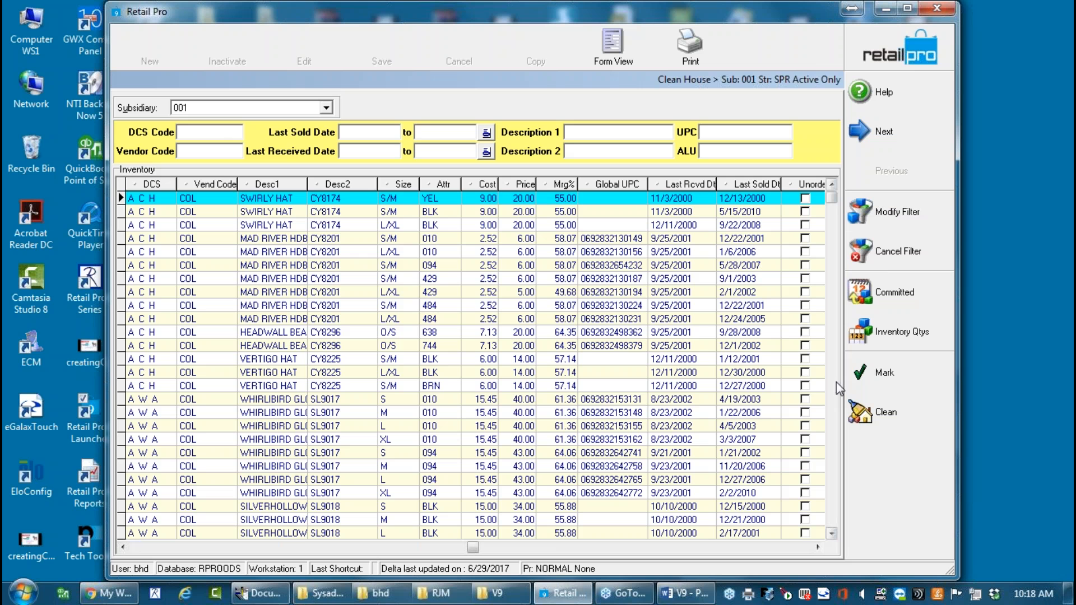
# Reopen the filter criteria and define the Created Date as a dynamic months-ago range with duration 24 months, starting 23 months ago.
pyautogui.click(899, 212)
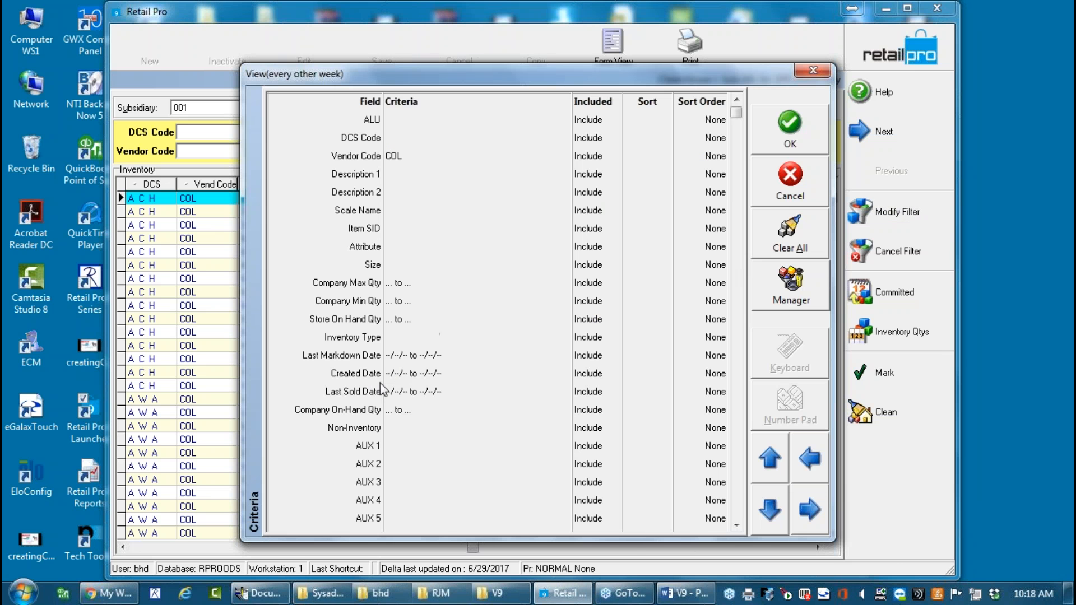
pyautogui.click(392, 373)
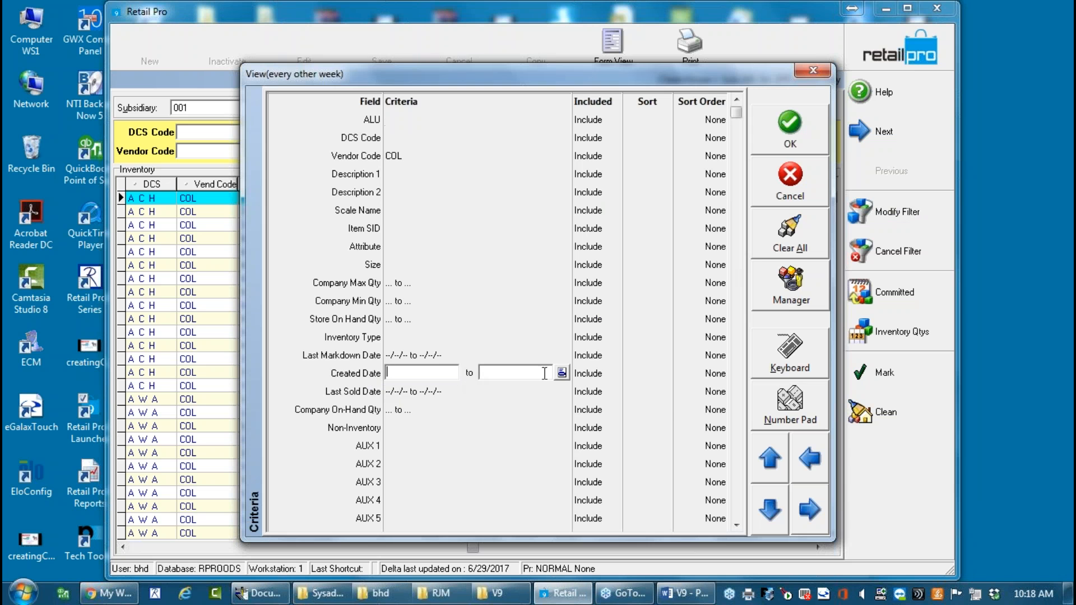
pyautogui.click(561, 373)
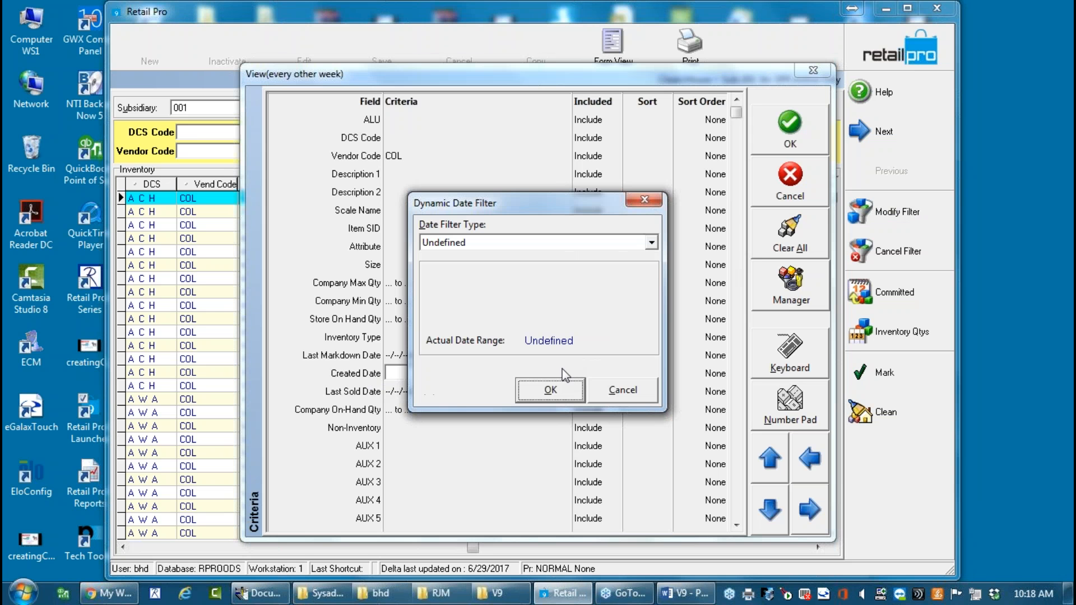
pyautogui.click(650, 241)
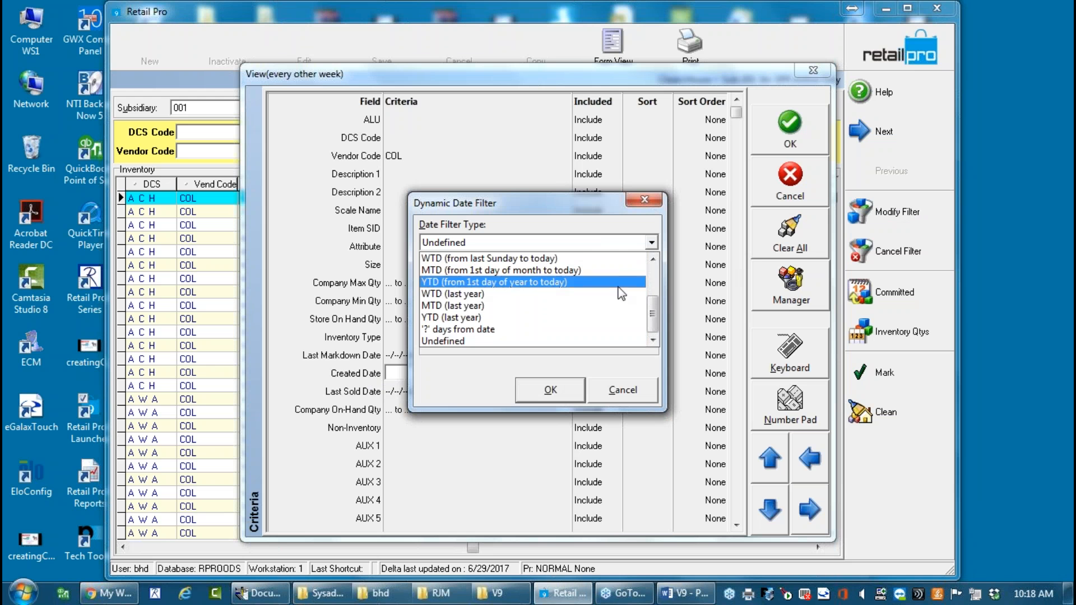
pyautogui.scroll(2, 652, 317)
pyautogui.click(511, 315)
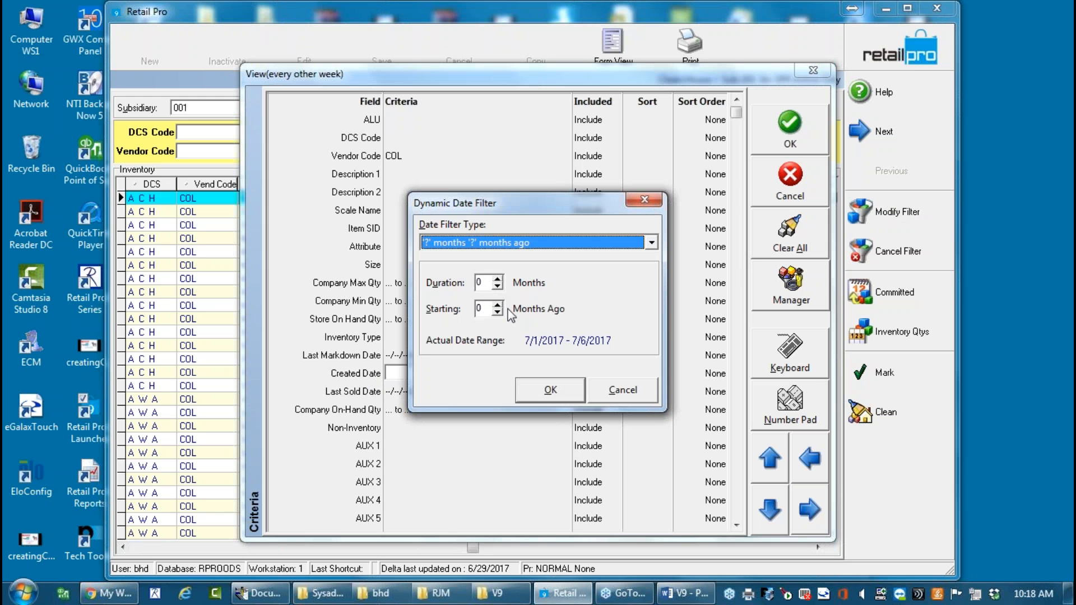
pyautogui.click(480, 282)
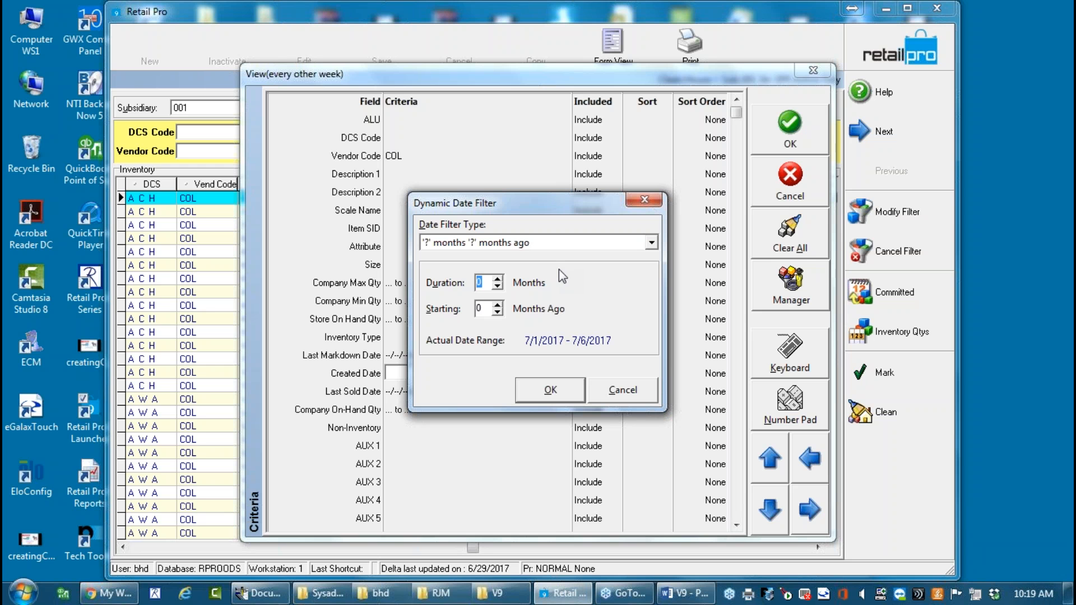
pyautogui.write('24')
pyautogui.press('Tab')
pyautogui.write('23')
pyautogui.click(550, 389)
# Switch the Created Date criterion to Exclude and apply the modified filter to the Clean House list.
pyautogui.click(604, 377)
pyautogui.click(612, 373)
pyautogui.click(599, 401)
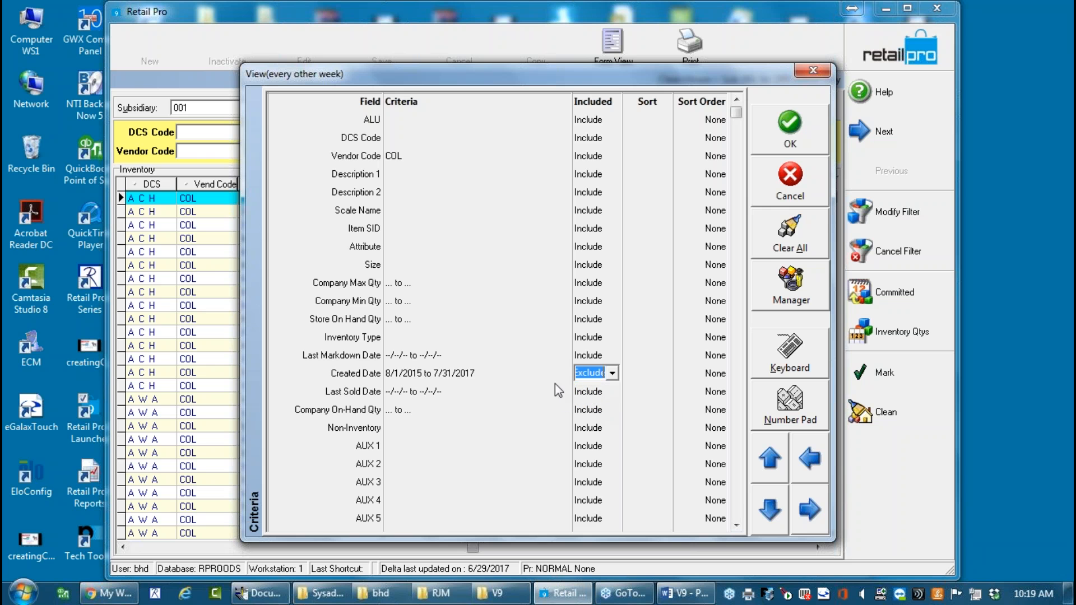
pyautogui.click(384, 381)
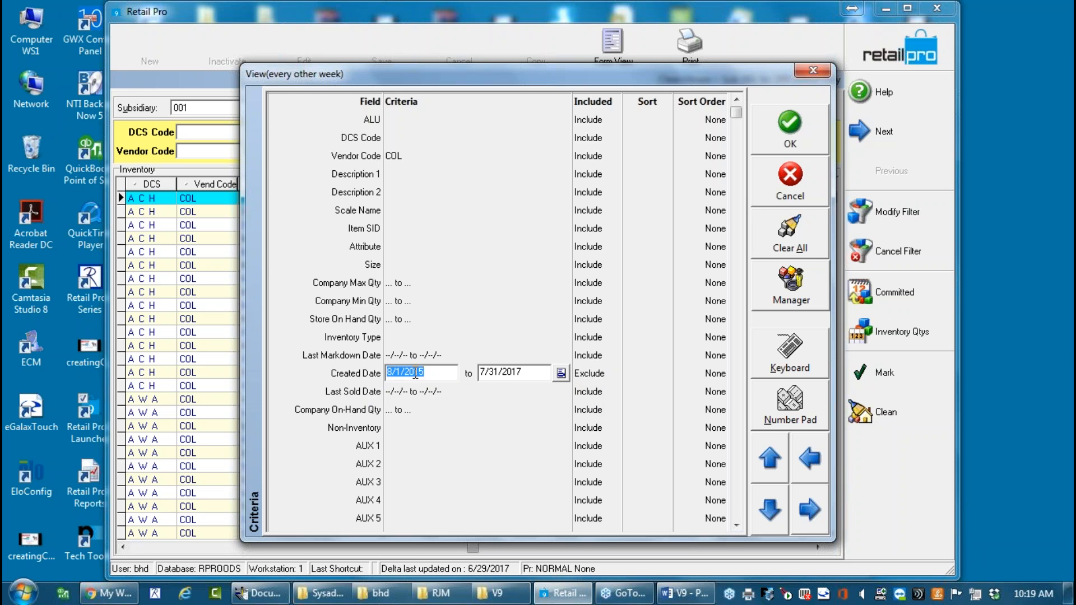
pyautogui.click(779, 130)
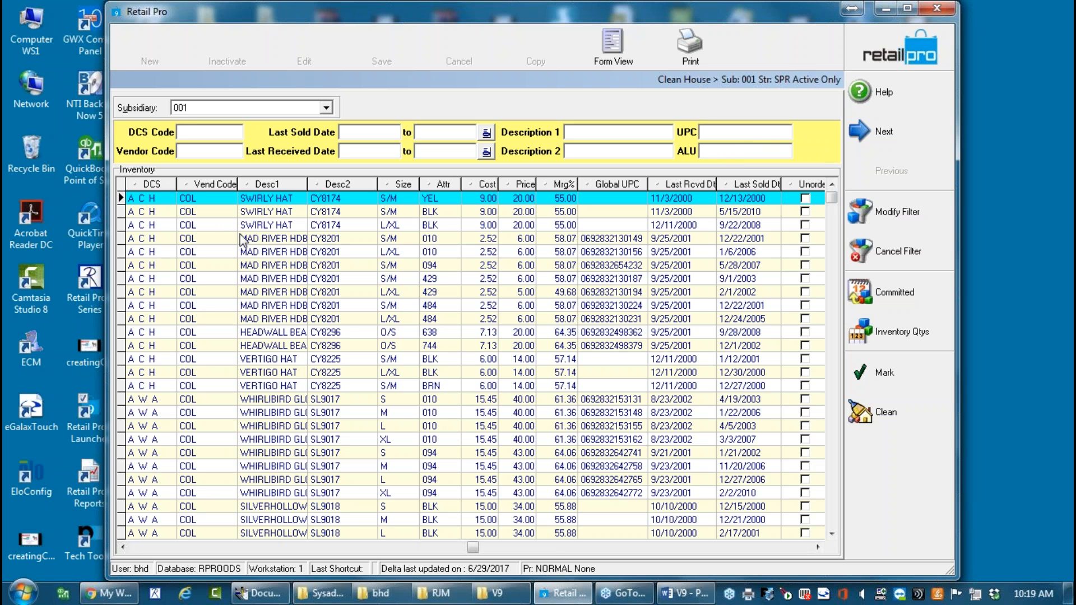
# Examine the last received and last sold dates of the filtered COL items throughout the Clean House list.
pyautogui.click(835, 514)
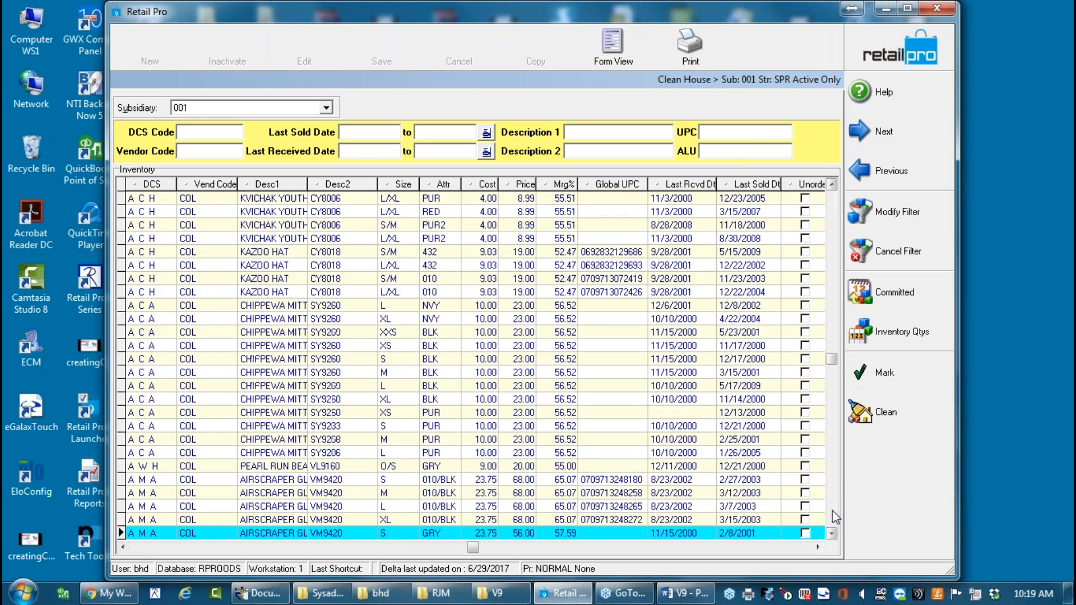
pyautogui.click(833, 514)
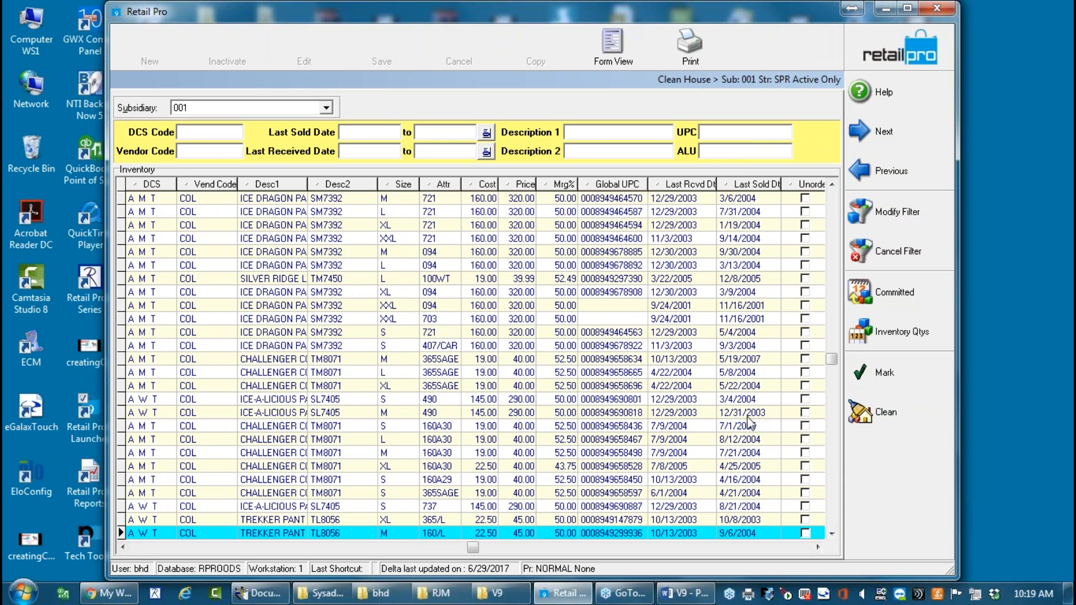
pyautogui.click(702, 213)
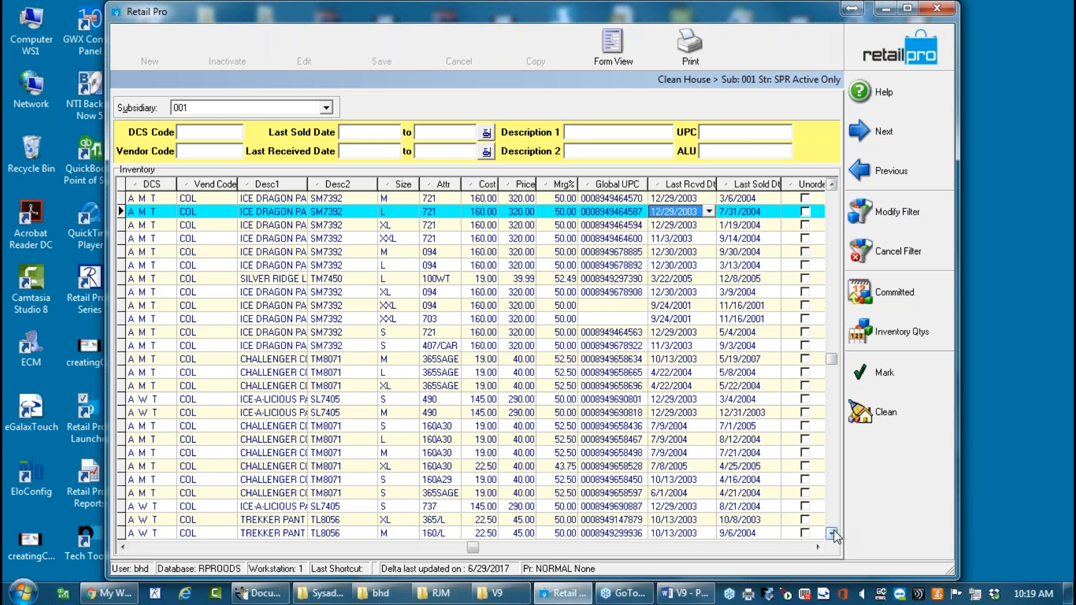
pyautogui.press('Down')
pyautogui.press('Down')
pyautogui.press('Down')
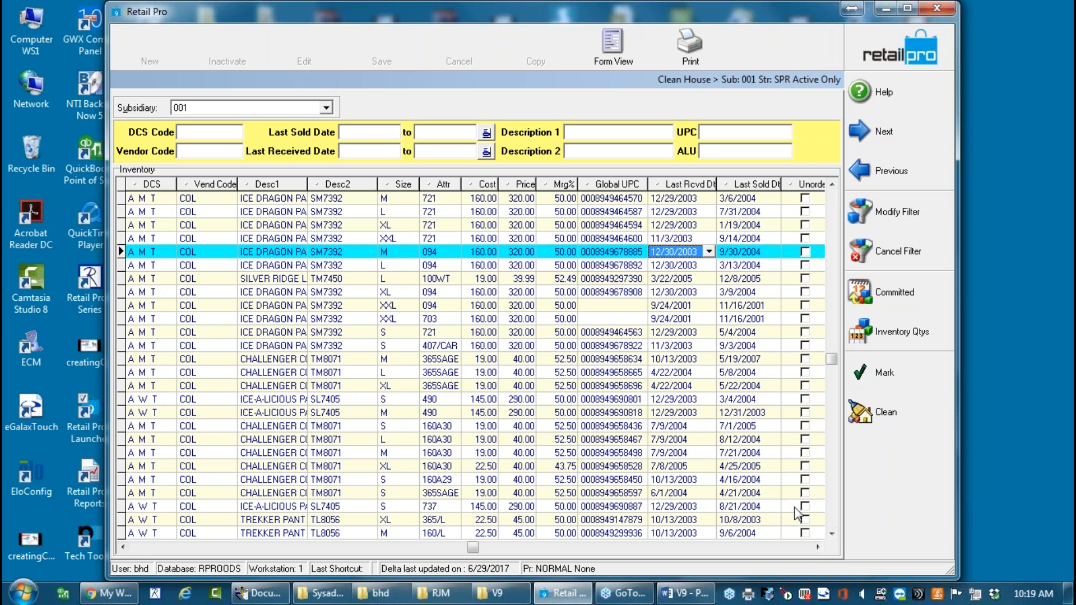
pyautogui.click(832, 534)
pyautogui.click(834, 535)
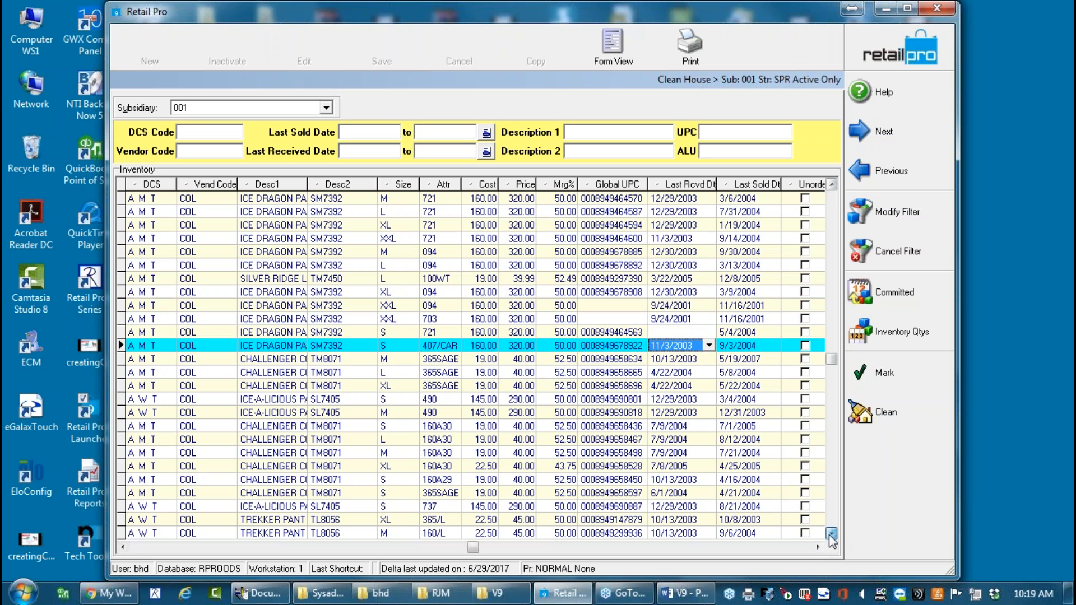
pyautogui.click(830, 535)
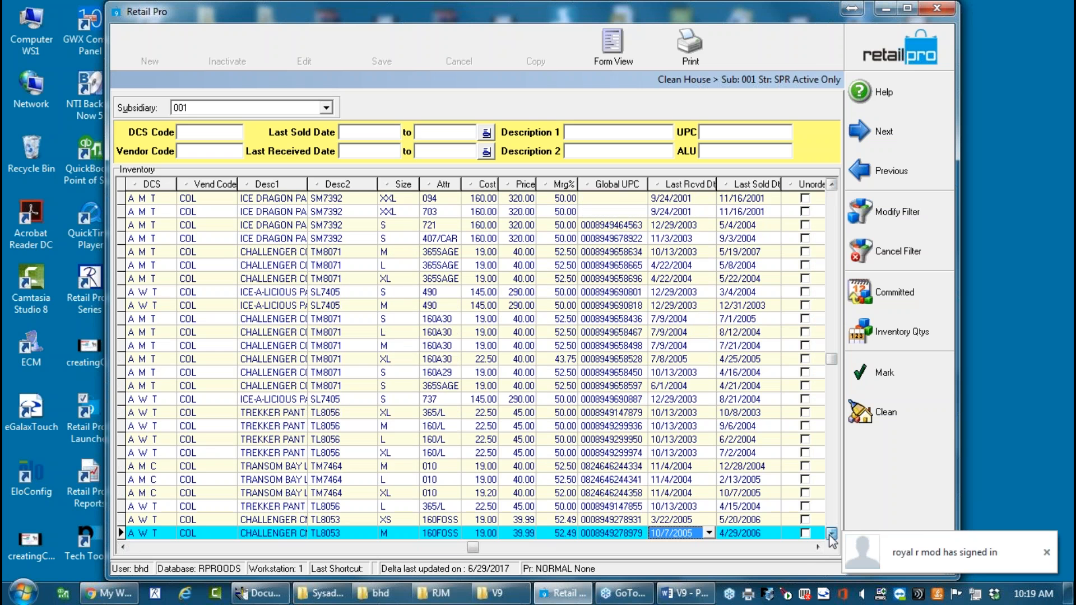
pyautogui.click(833, 533)
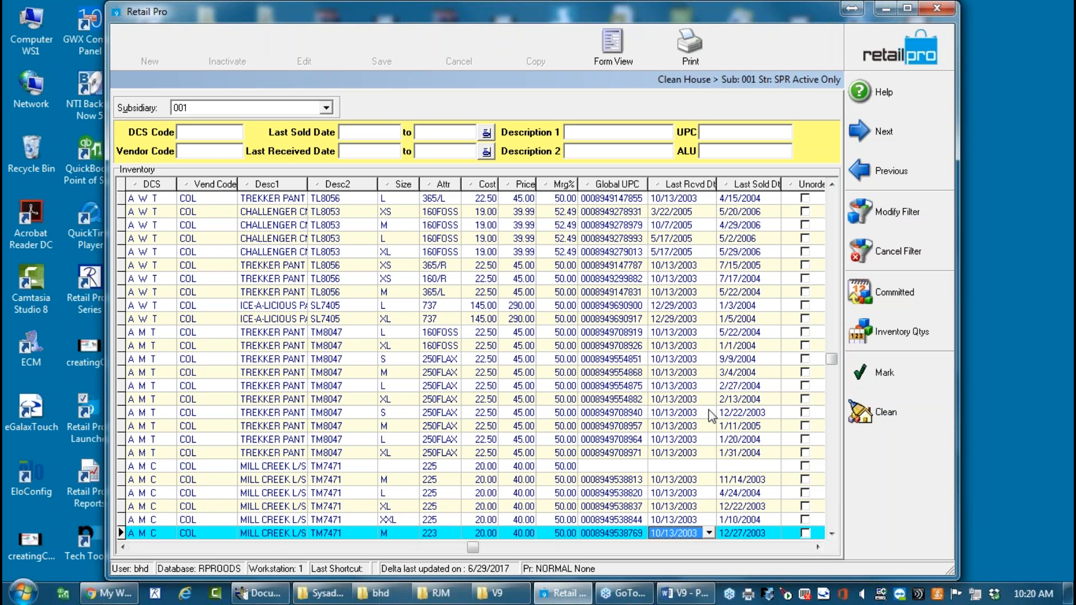
pyautogui.click(832, 514)
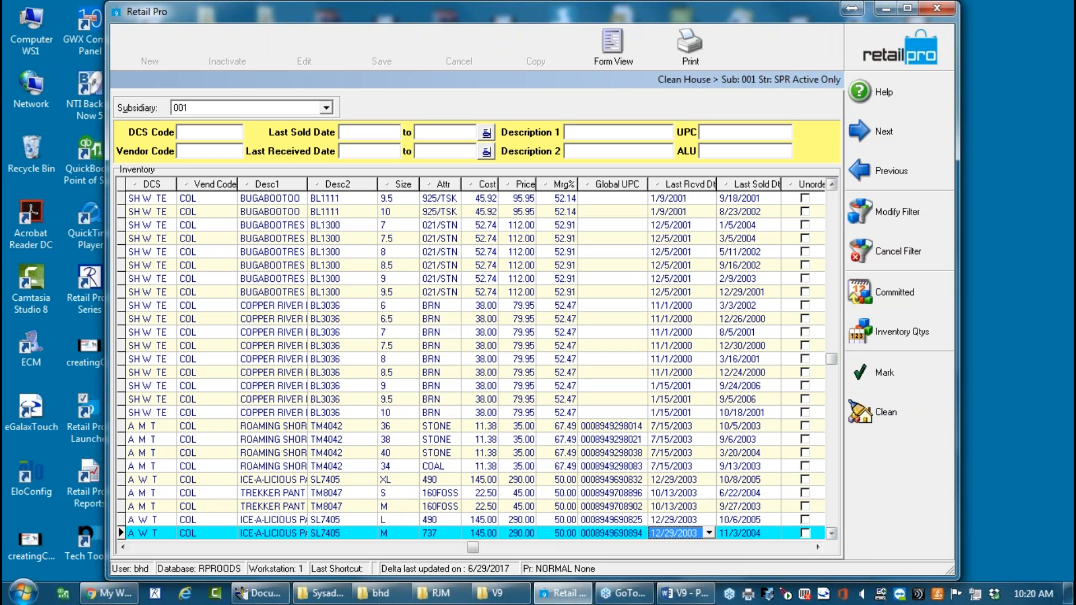
pyautogui.click(832, 514)
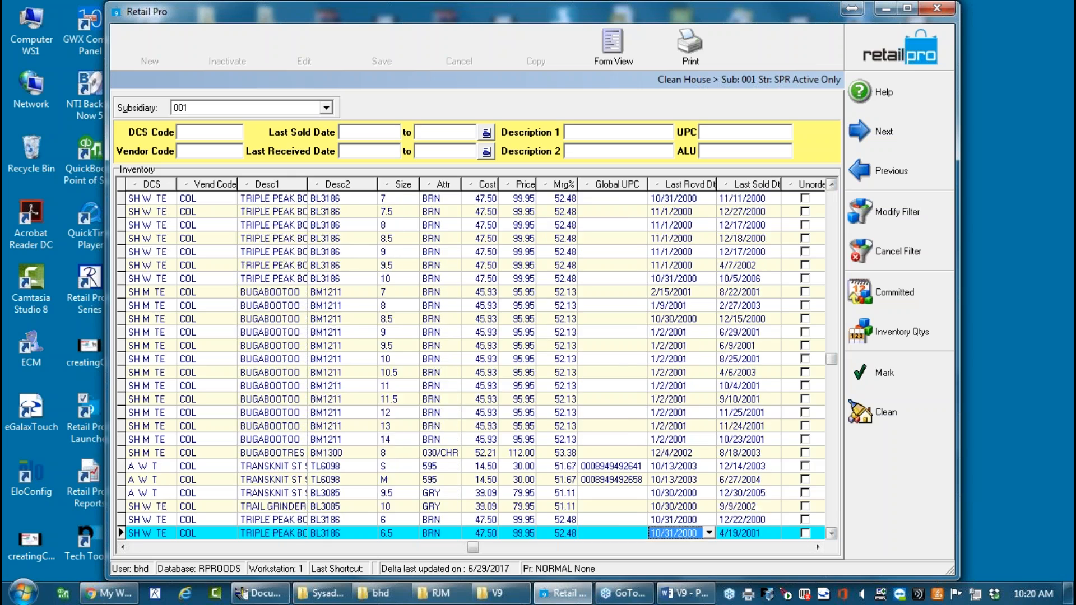
pyautogui.click(833, 514)
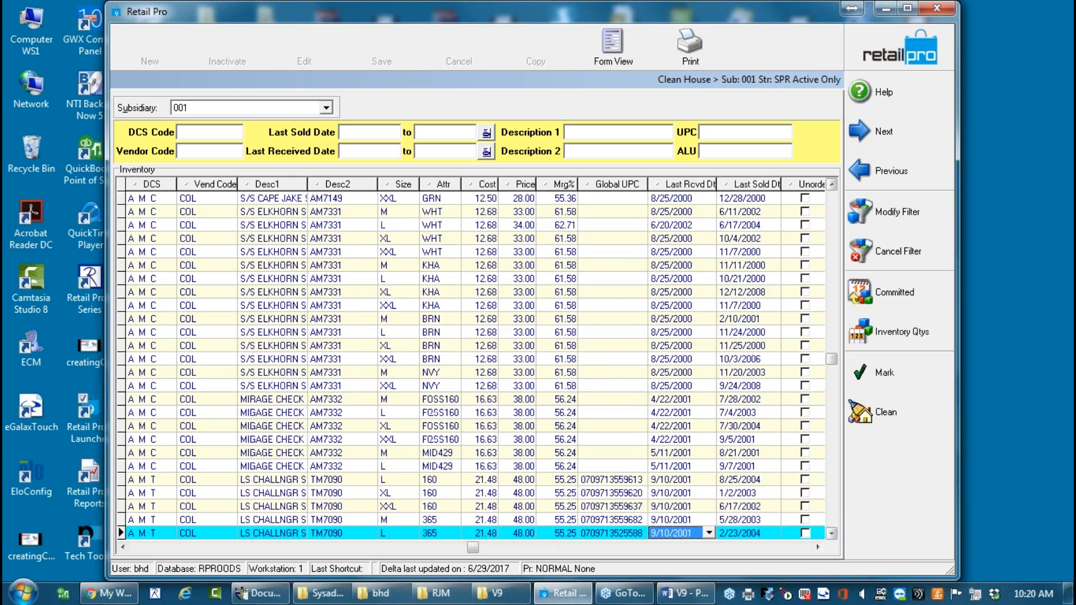
pyautogui.click(832, 514)
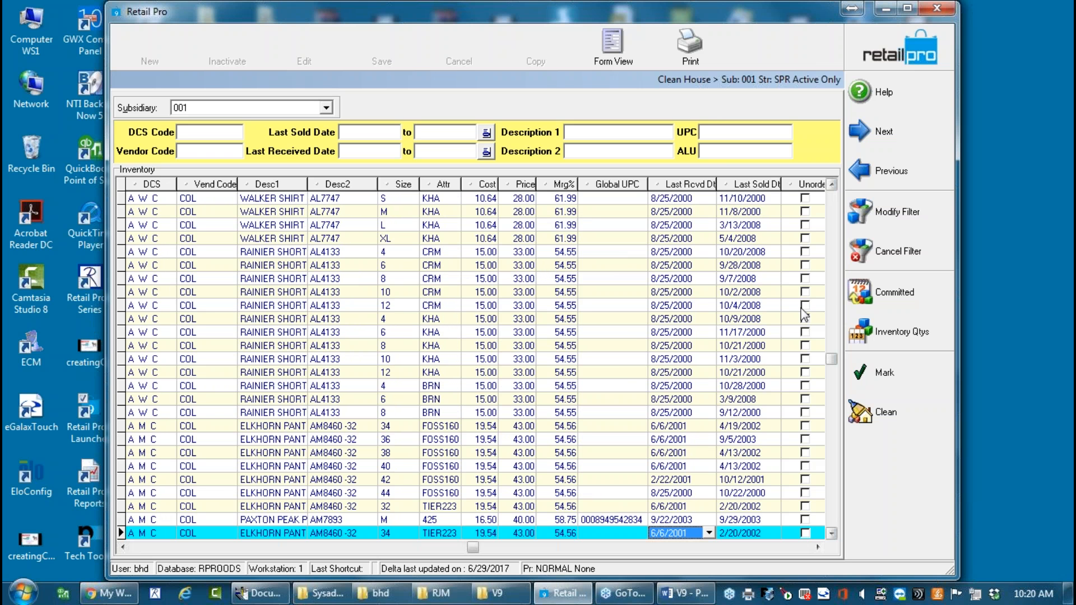
# Bring the Marked column into view and mark all items in the filtered Clean House list.
pyautogui.click(124, 549)
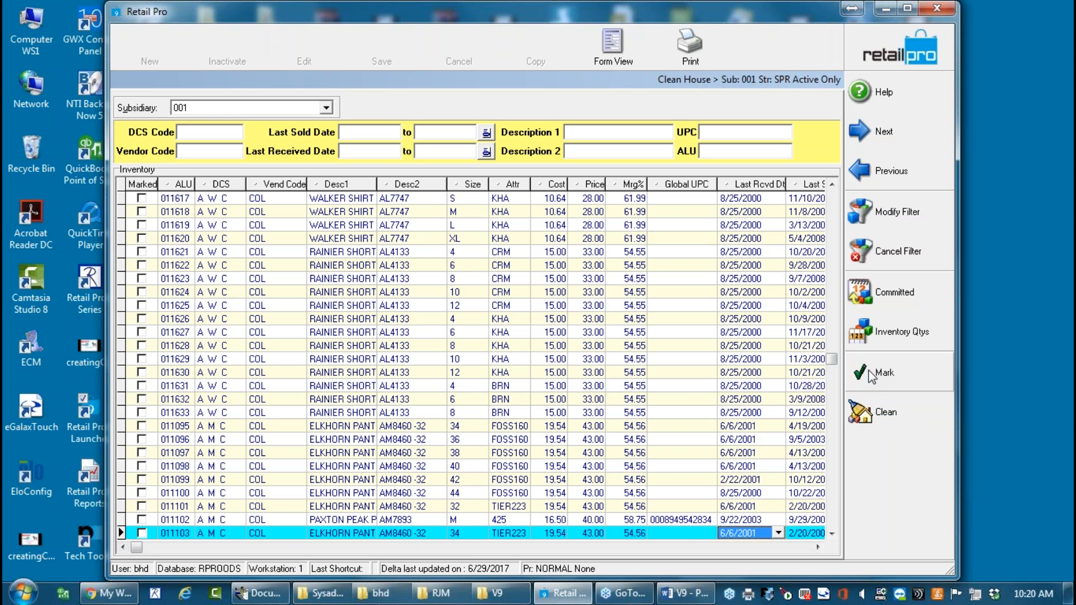
pyautogui.click(887, 374)
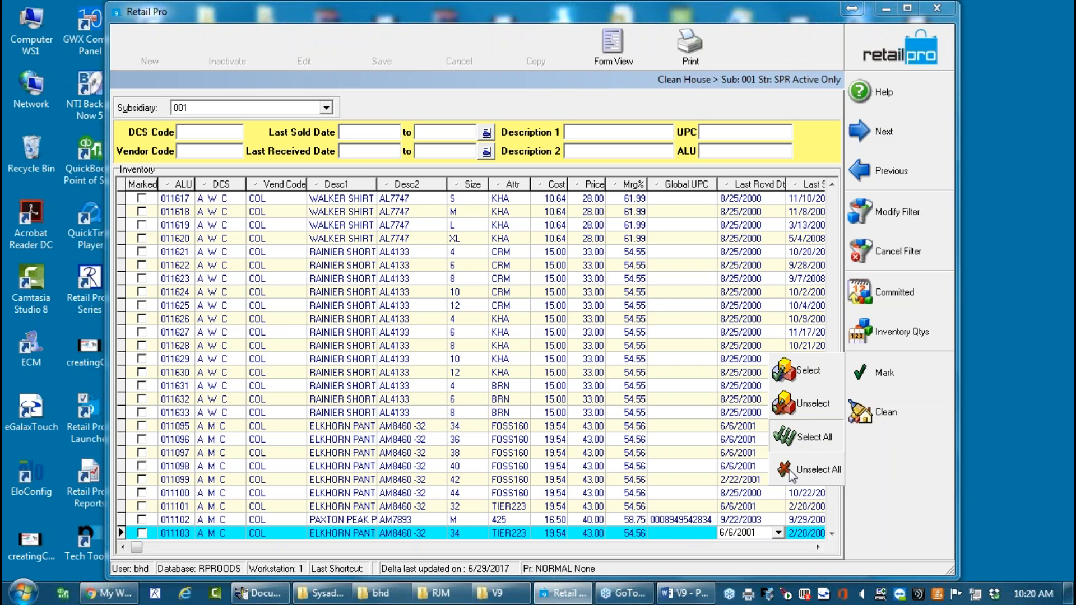
pyautogui.click(780, 437)
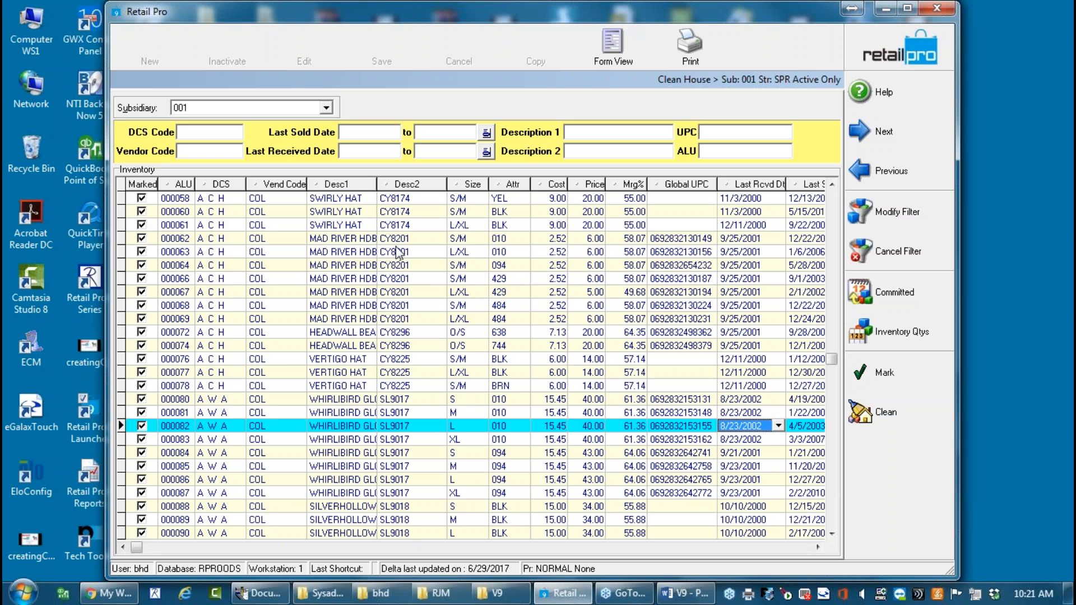
# Unmark the two MAD RIVER CY8201 items with ALU 000062 and 000063.
pyautogui.click(142, 239)
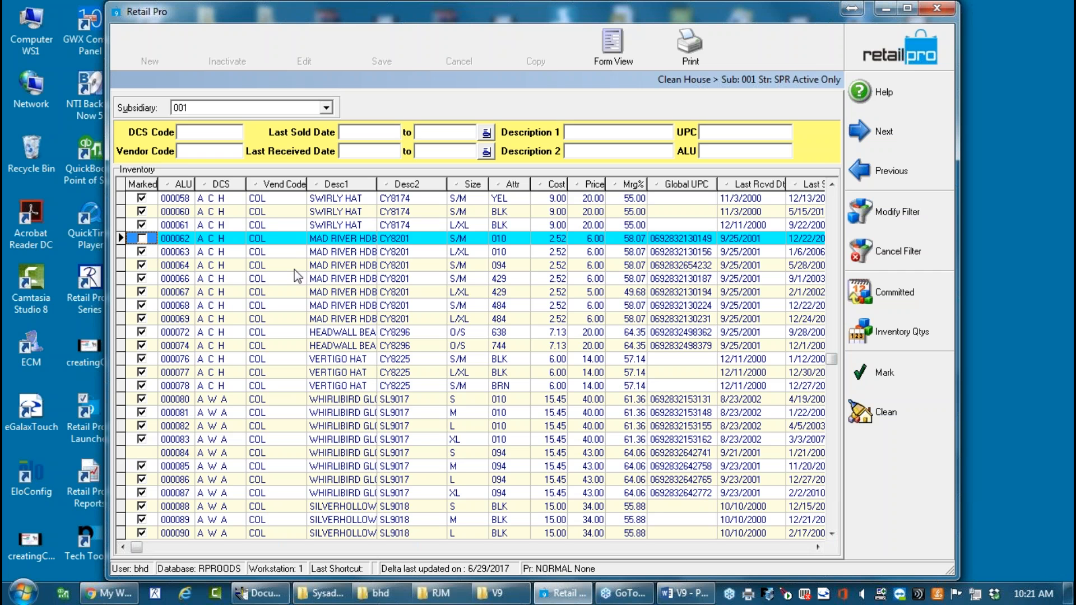
pyautogui.click(875, 364)
pyautogui.click(819, 407)
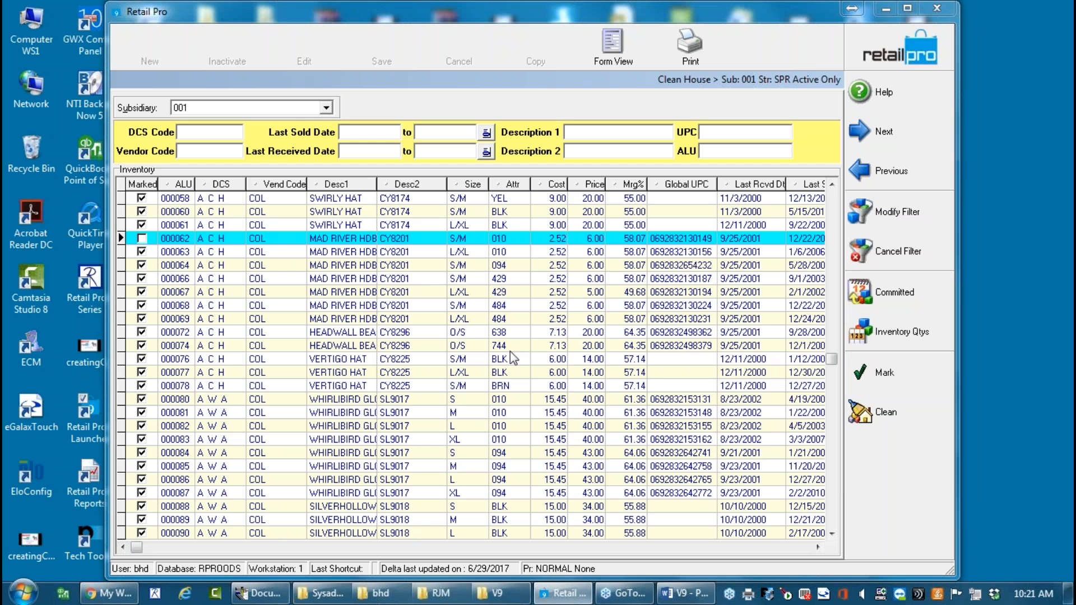
pyautogui.click(168, 253)
pyautogui.click(879, 372)
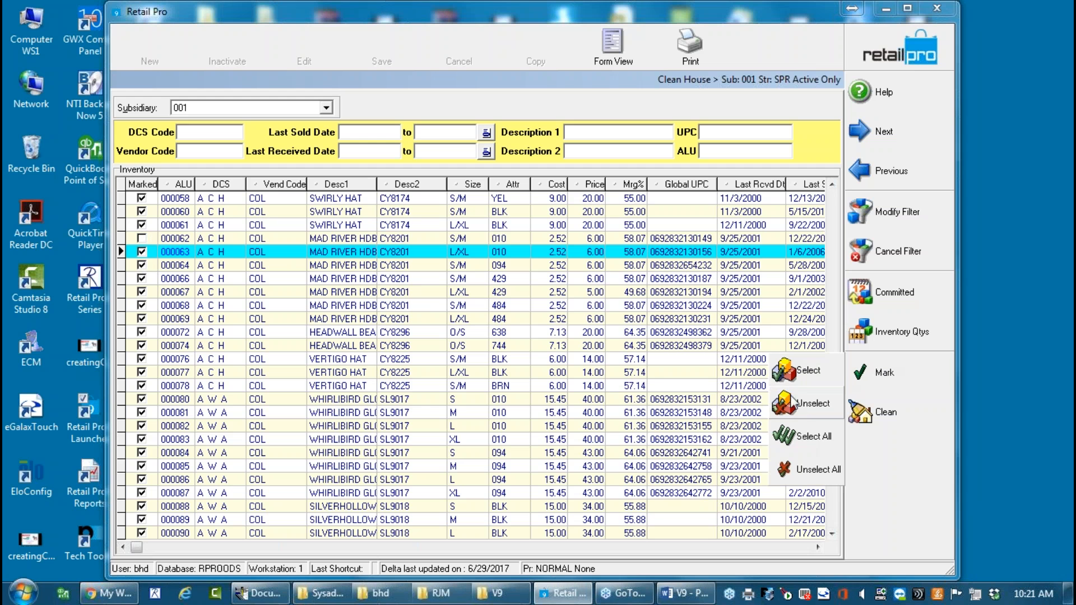
pyautogui.click(811, 403)
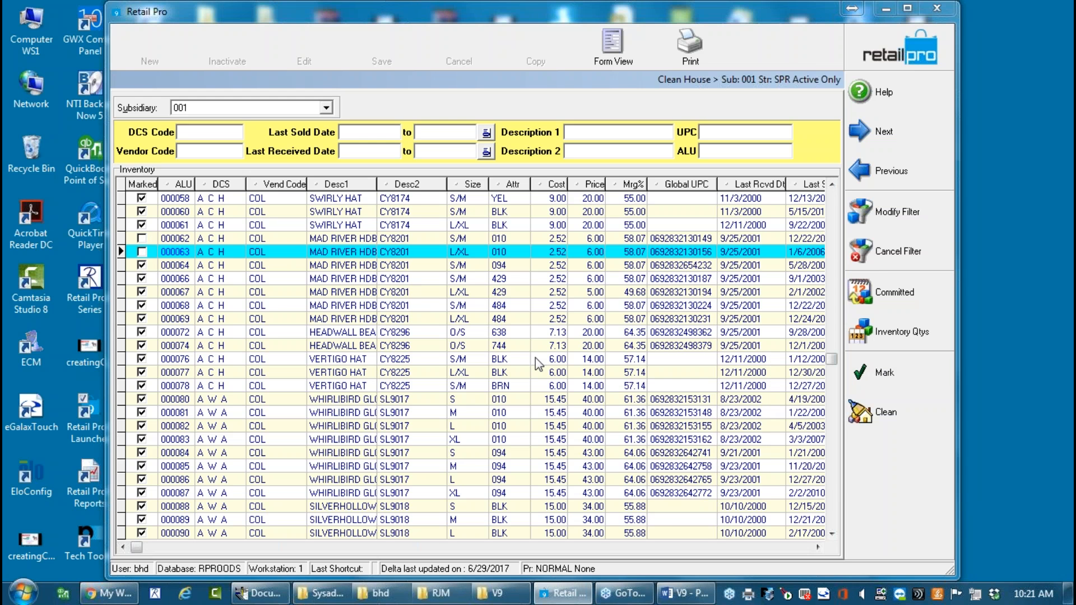
# Unmark the remaining MAD RIVER CY8201 items, ALU 000064 and 000066 through 000069.
pyautogui.click(143, 267)
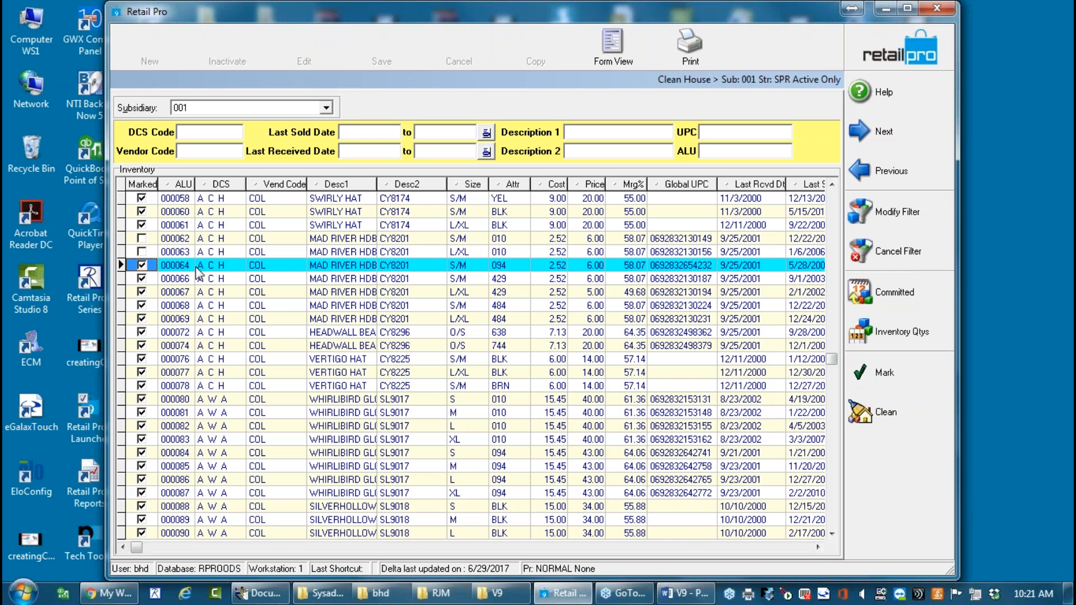
pyautogui.click(141, 279)
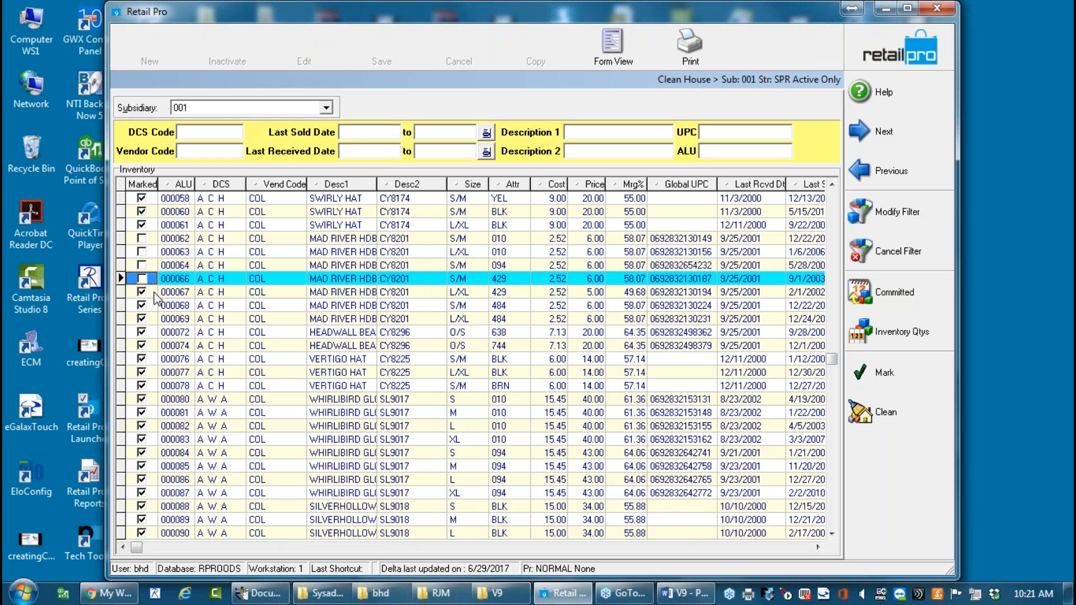
pyautogui.click(142, 292)
pyautogui.click(144, 305)
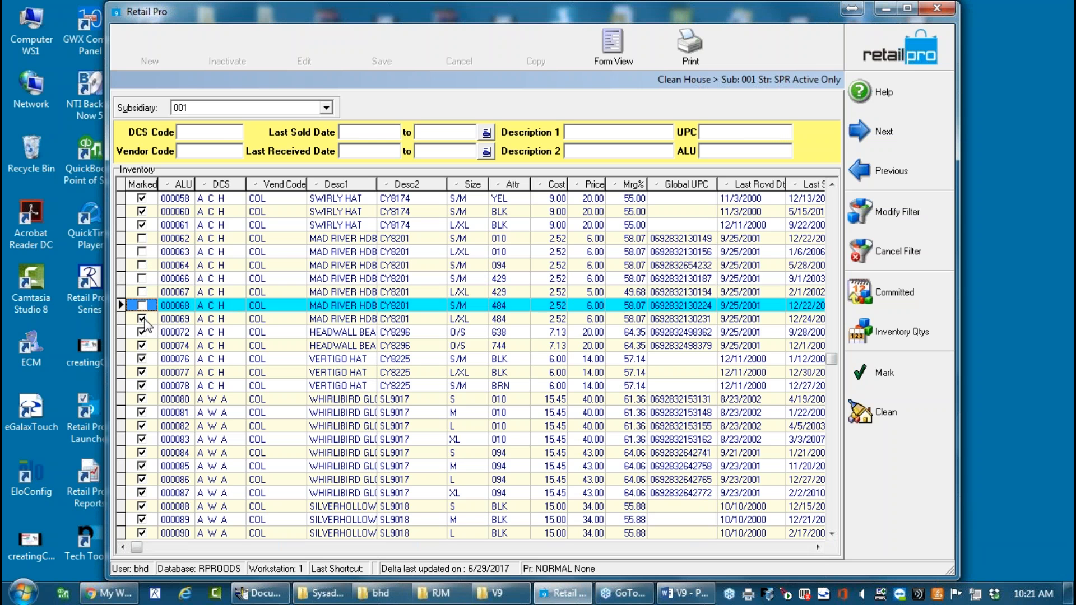
pyautogui.click(144, 319)
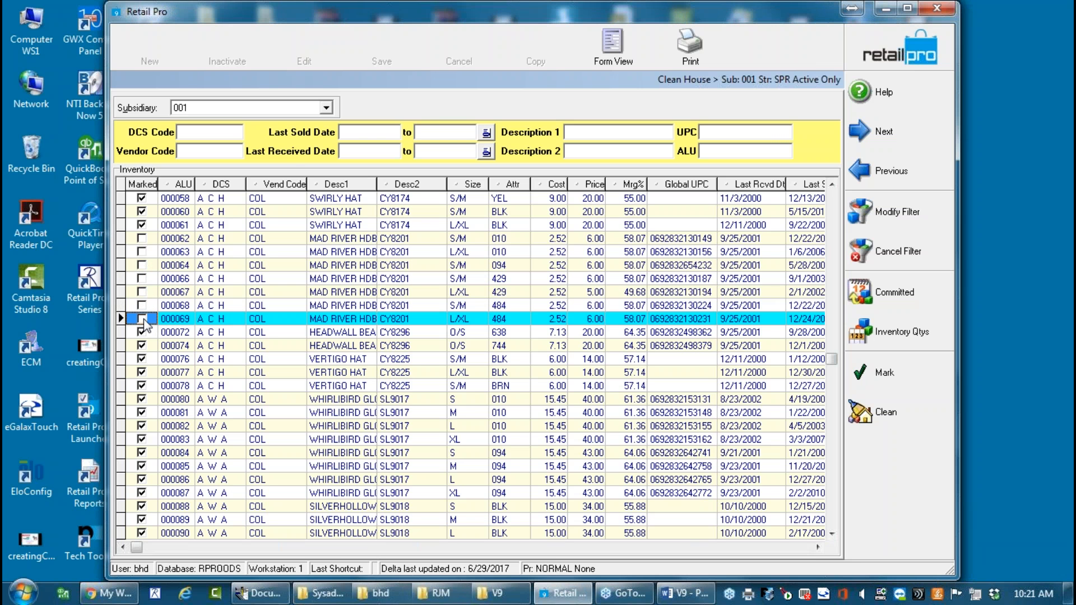
# Run the Clean operation on the items still marked in the Clean House list.
pyautogui.click(236, 332)
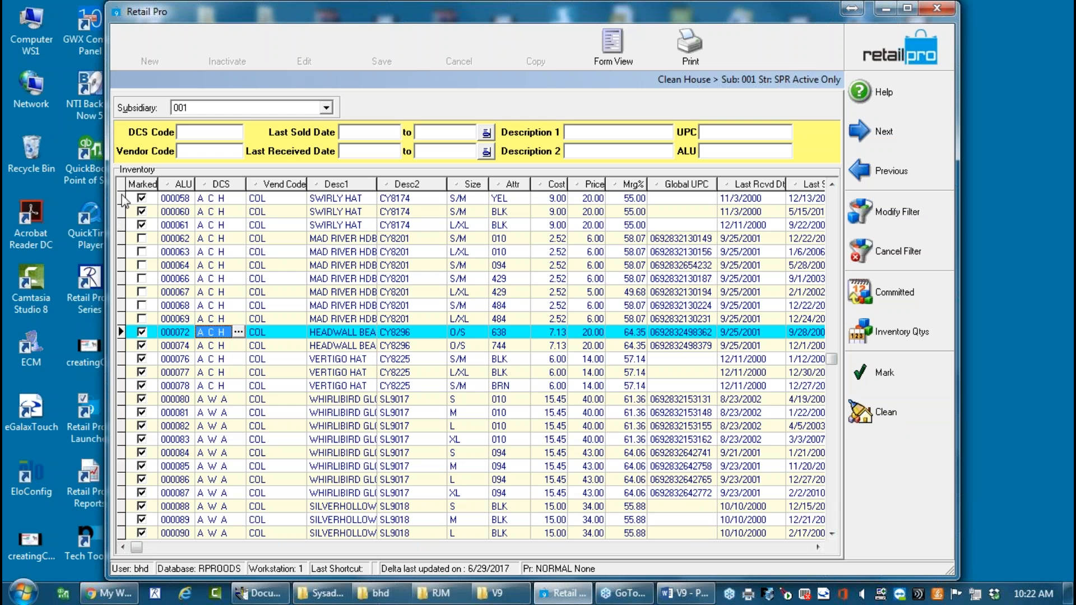
pyautogui.click(882, 415)
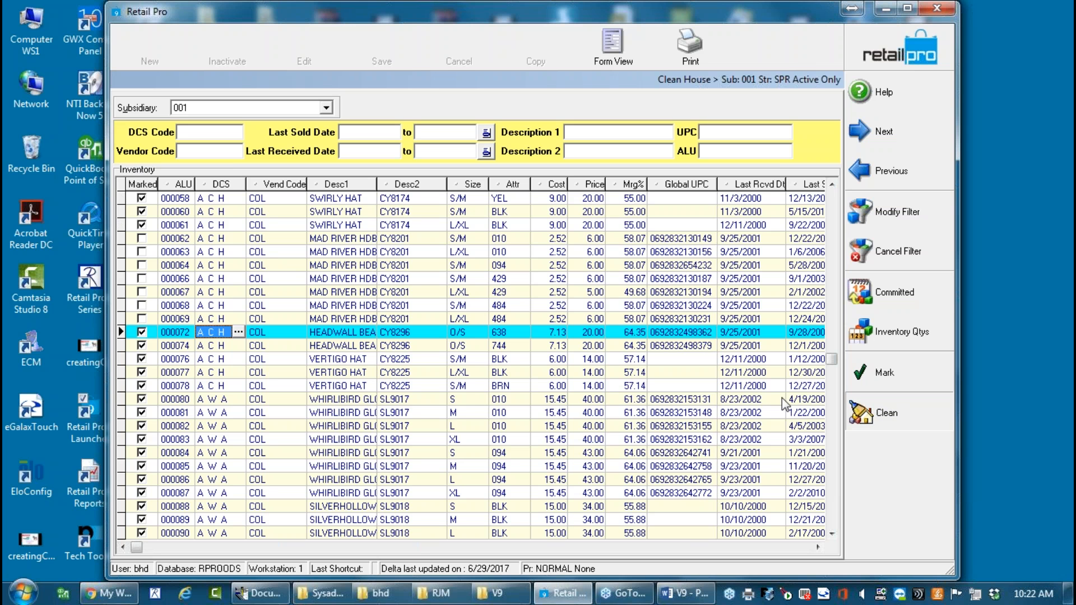
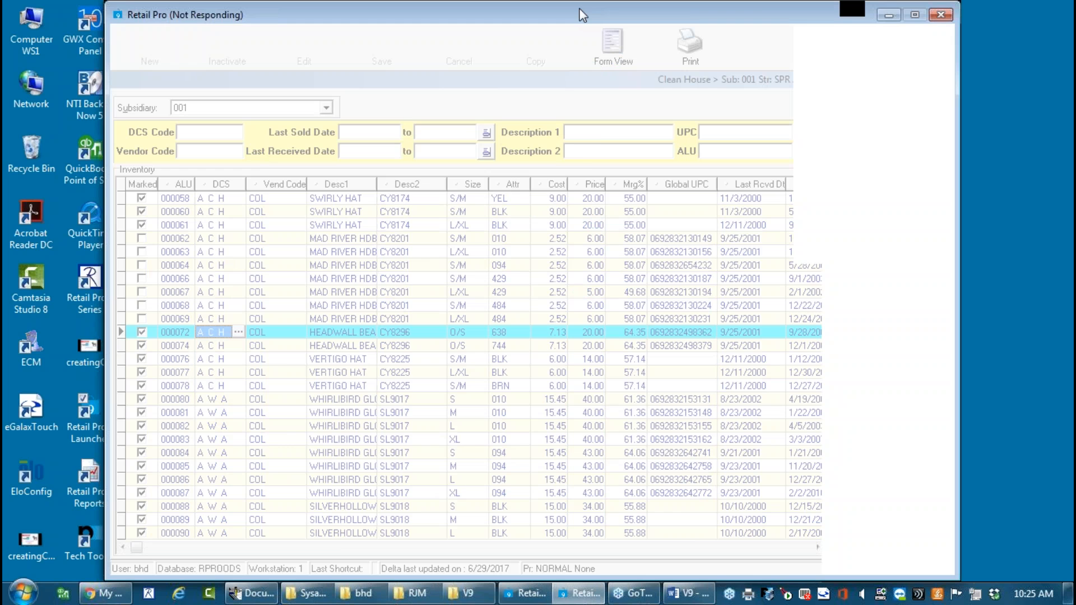
pyautogui.moveTo(580, 9); pyautogui.dragTo(487, 9)
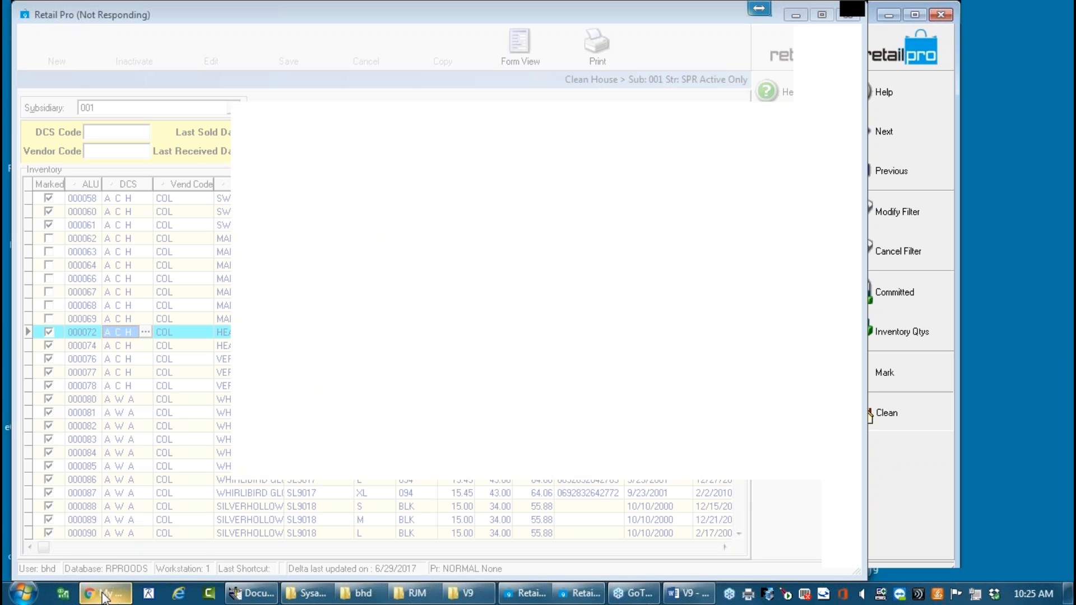
# Switch to the GoToWebinar page in the browser and look through the upcoming webinars for the next 365 days through Nov 30.
pyautogui.moveTo(106, 598)
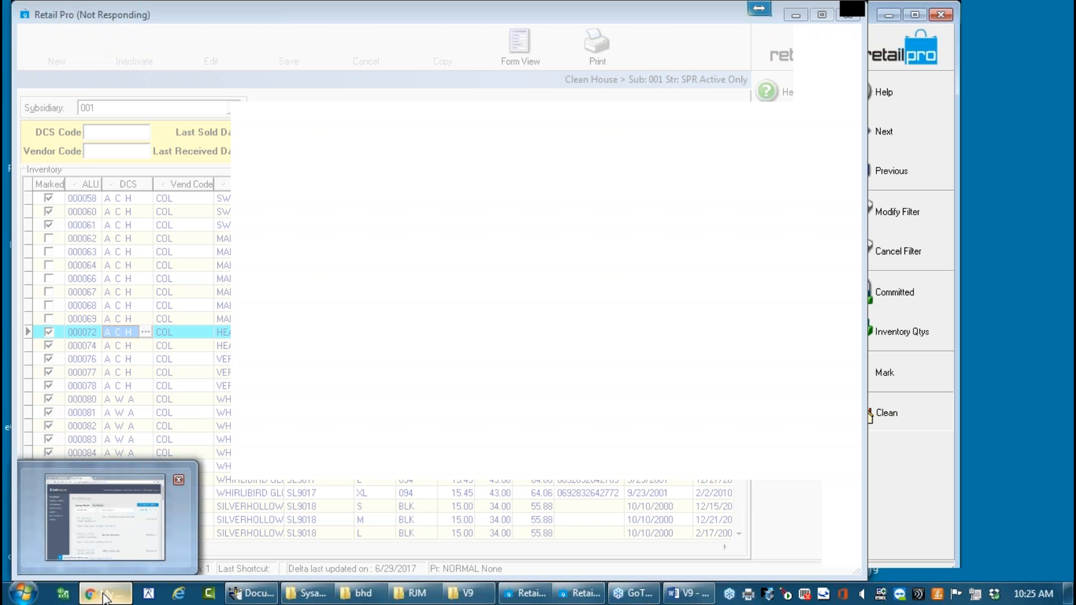
pyautogui.click(105, 596)
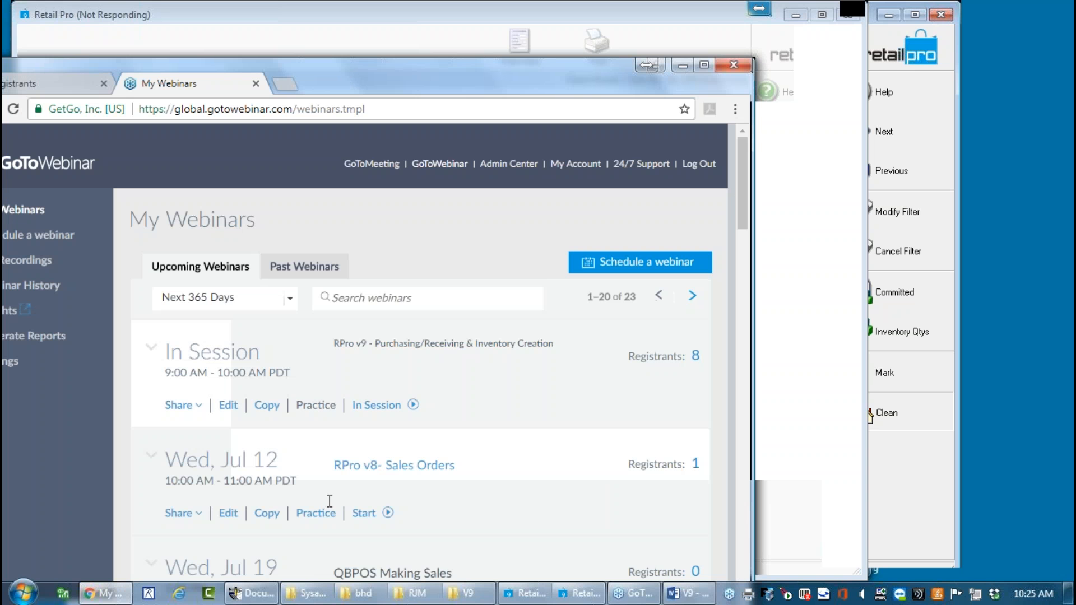
pyautogui.moveTo(456, 81); pyautogui.dragTo(459, 18)
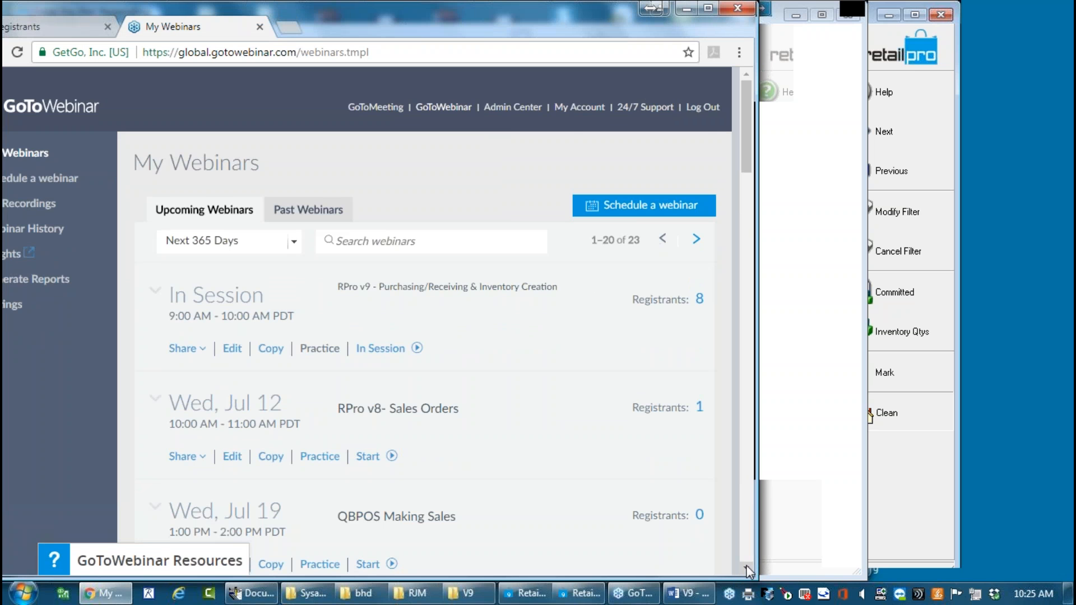
pyautogui.scroll(-5, 746, 567)
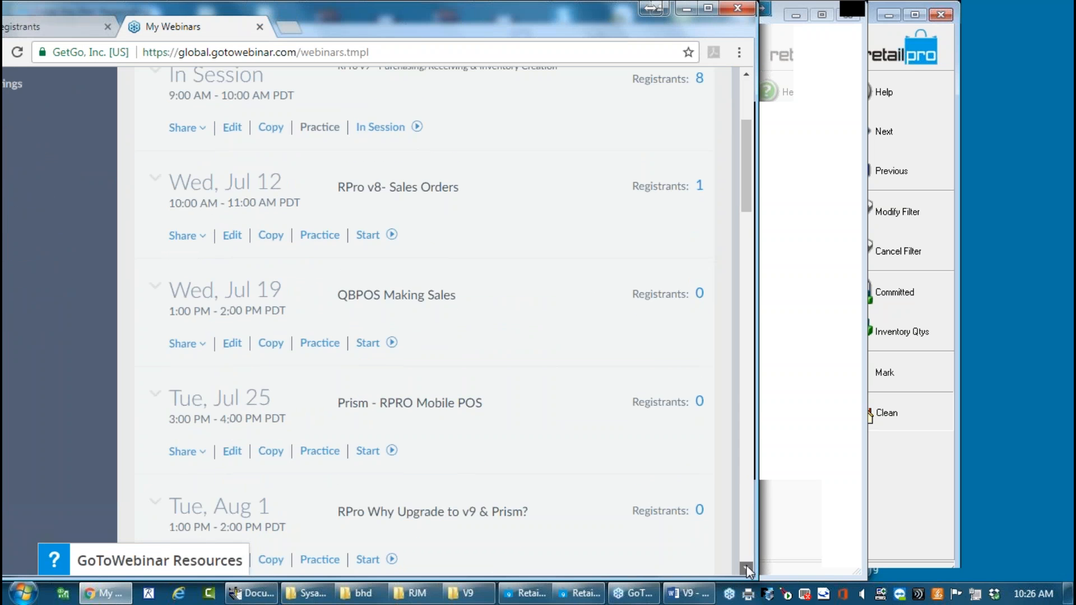
pyautogui.scroll(-3, 747, 567)
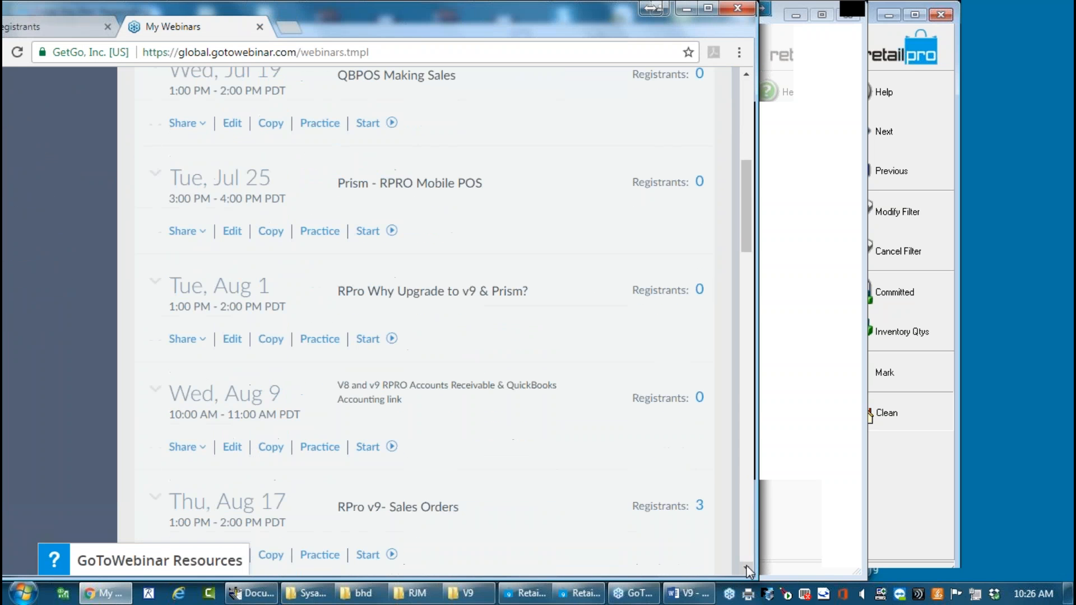
pyautogui.scroll(-2, 748, 567)
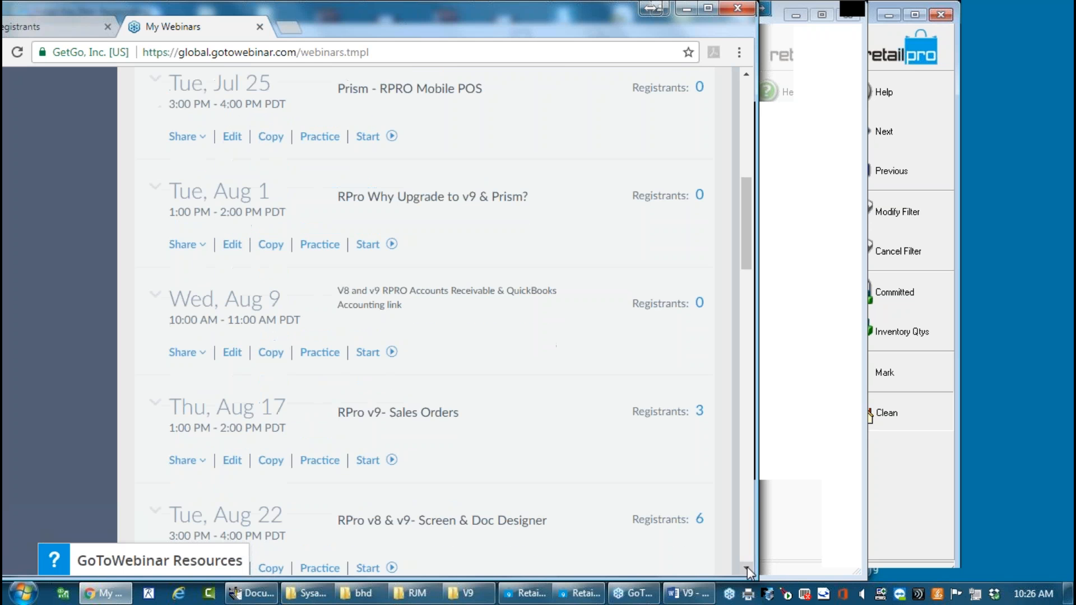
pyautogui.scroll(-4, 747, 566)
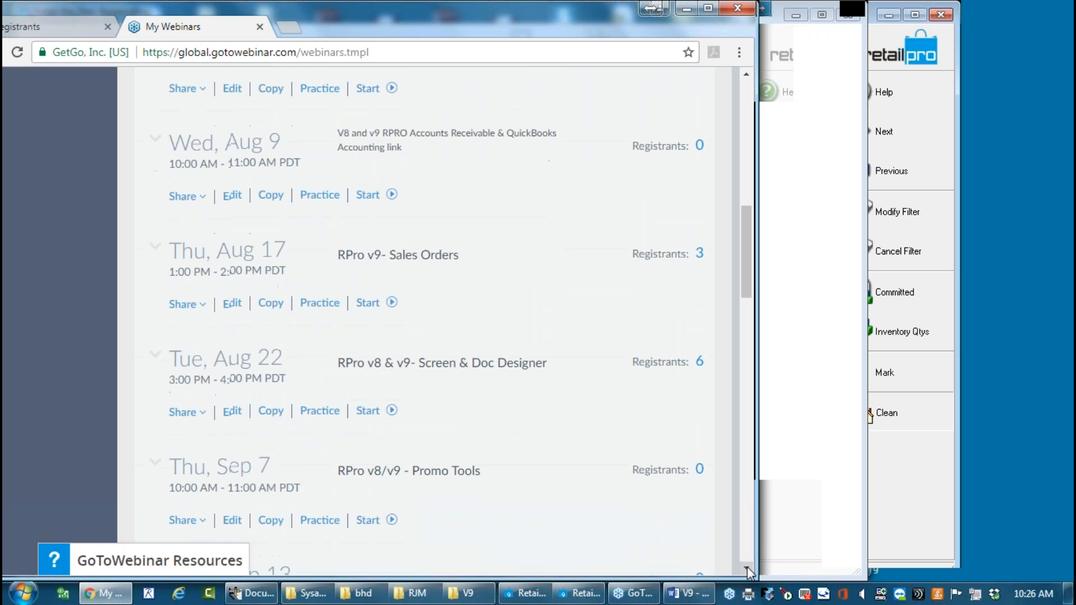
pyautogui.scroll(-4, 747, 567)
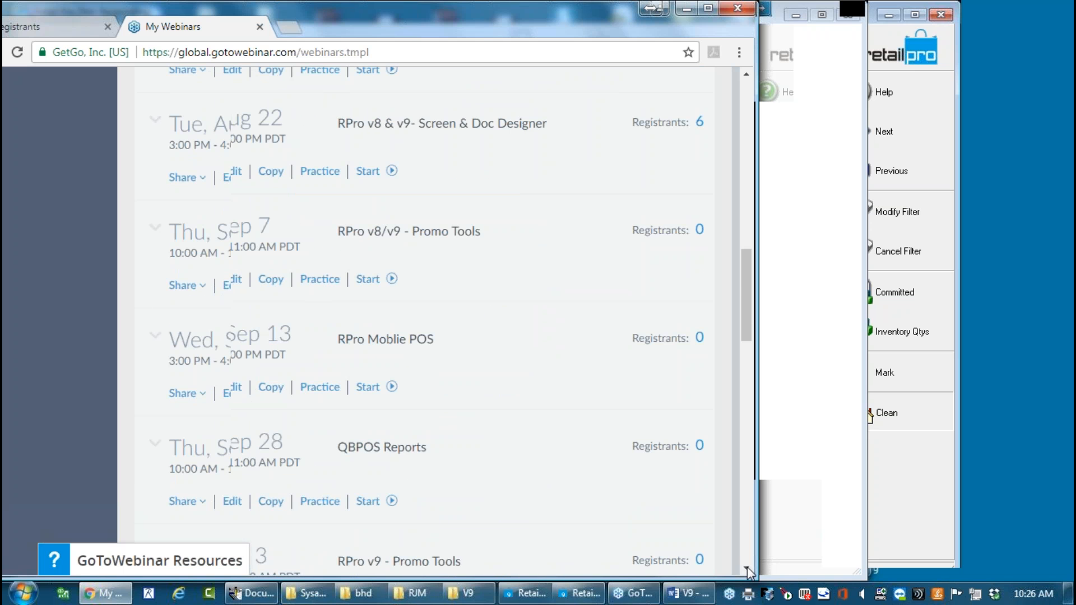
pyautogui.scroll(-9, 747, 570)
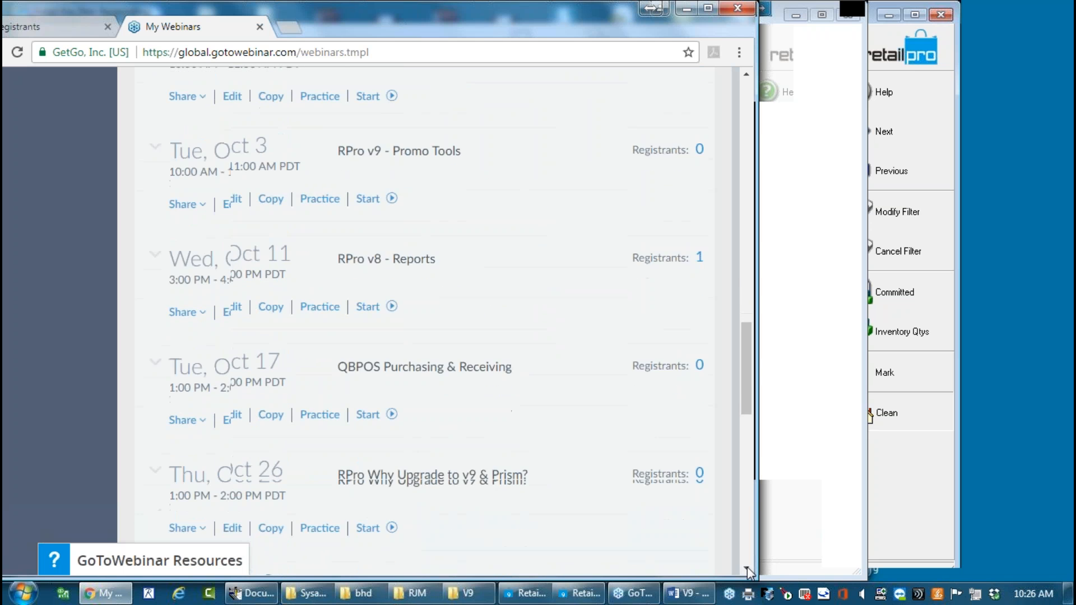
pyautogui.scroll(-3, 747, 566)
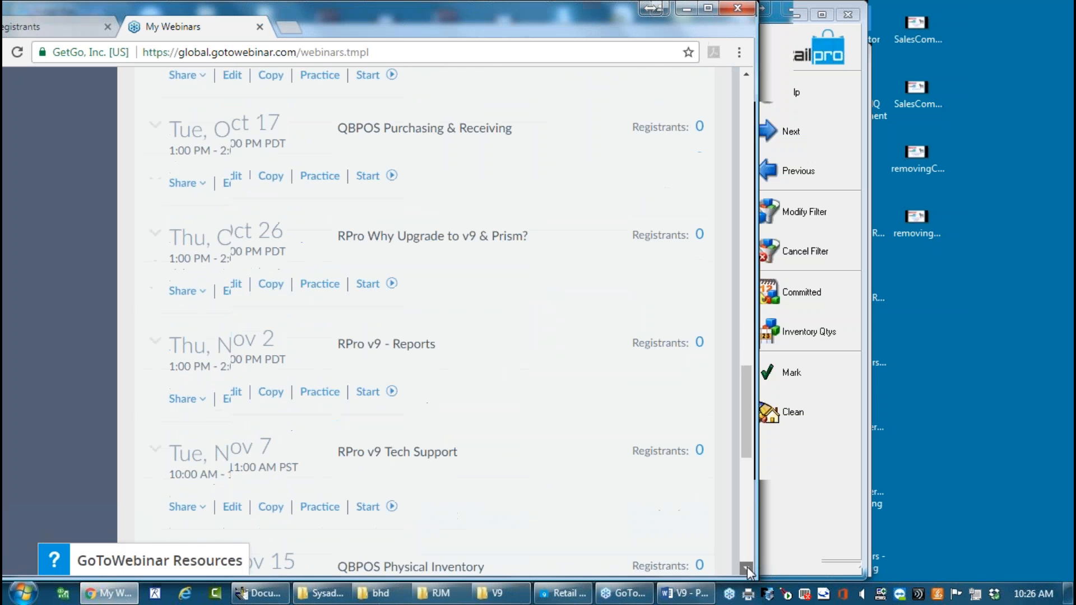
pyautogui.scroll(-4, 748, 566)
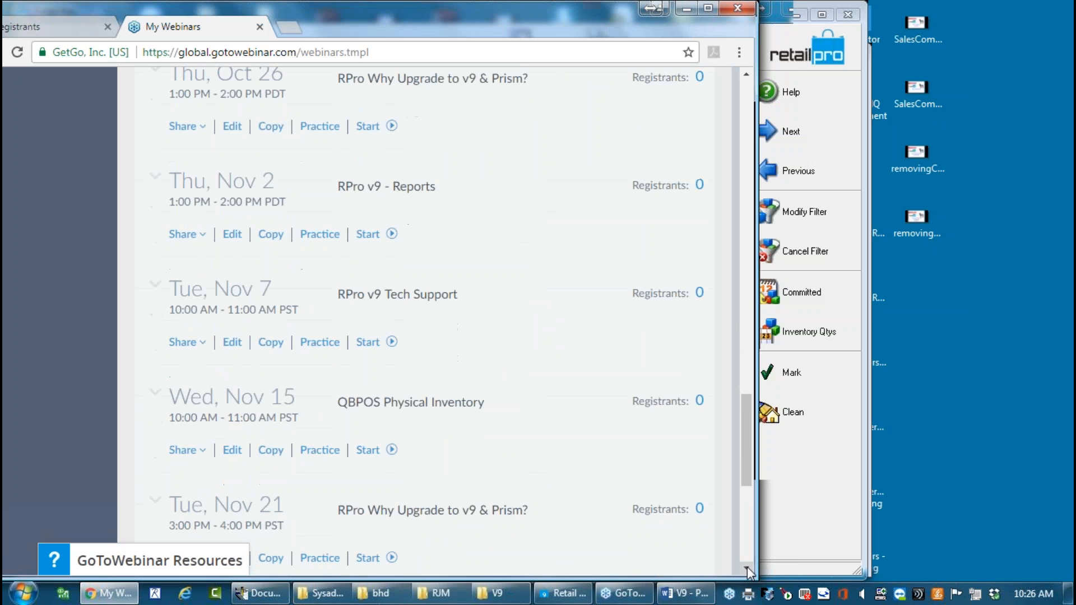
pyautogui.scroll(-4, 747, 567)
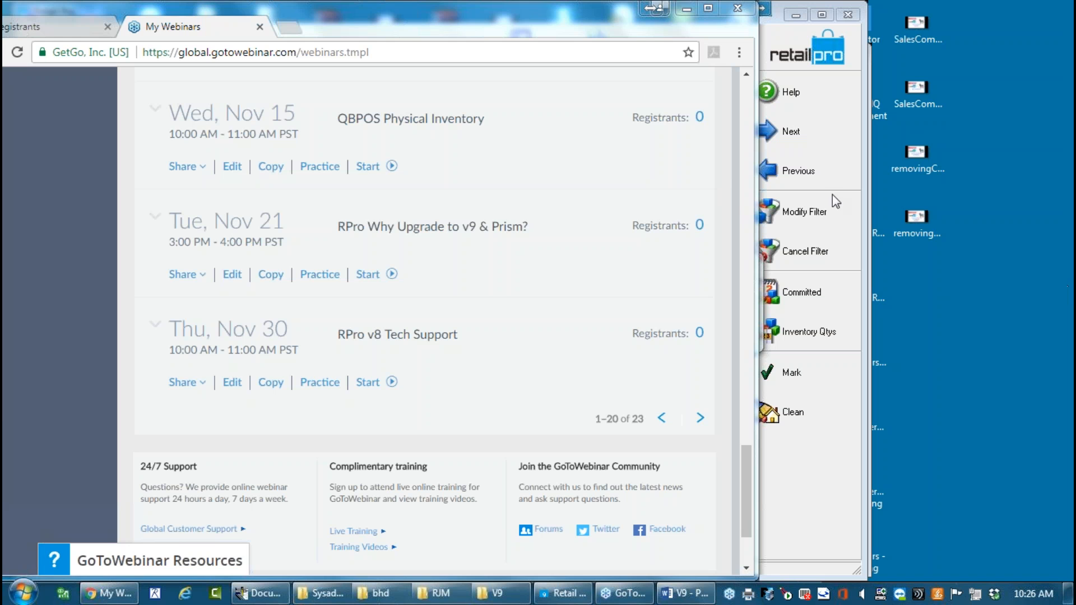
# Return to Retail Pro and dismiss the Clean process completion message.
pyautogui.click(686, 9)
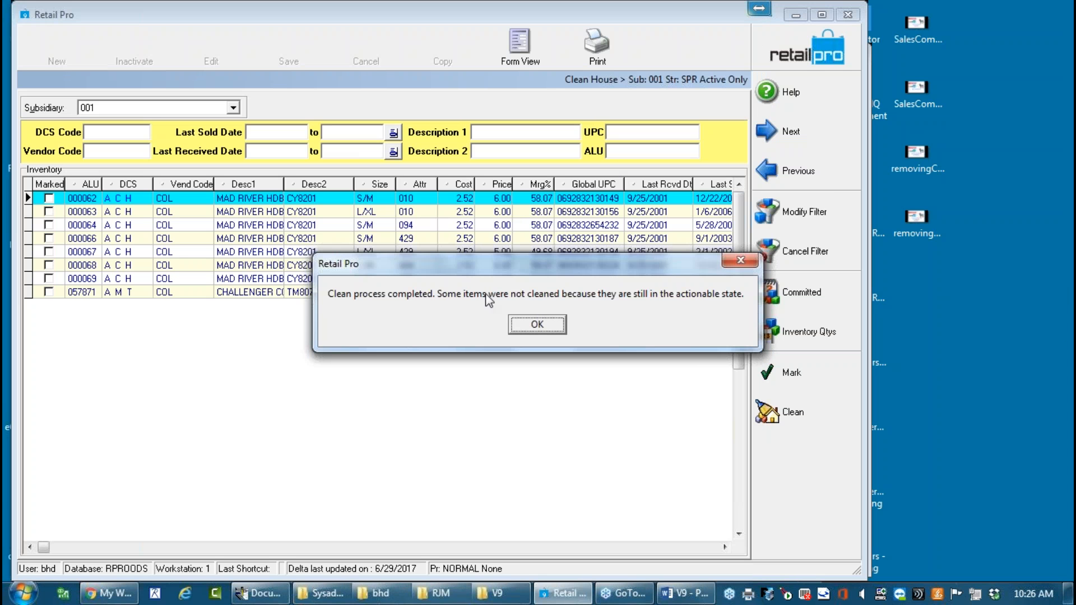
pyautogui.click(535, 320)
pyautogui.click(536, 326)
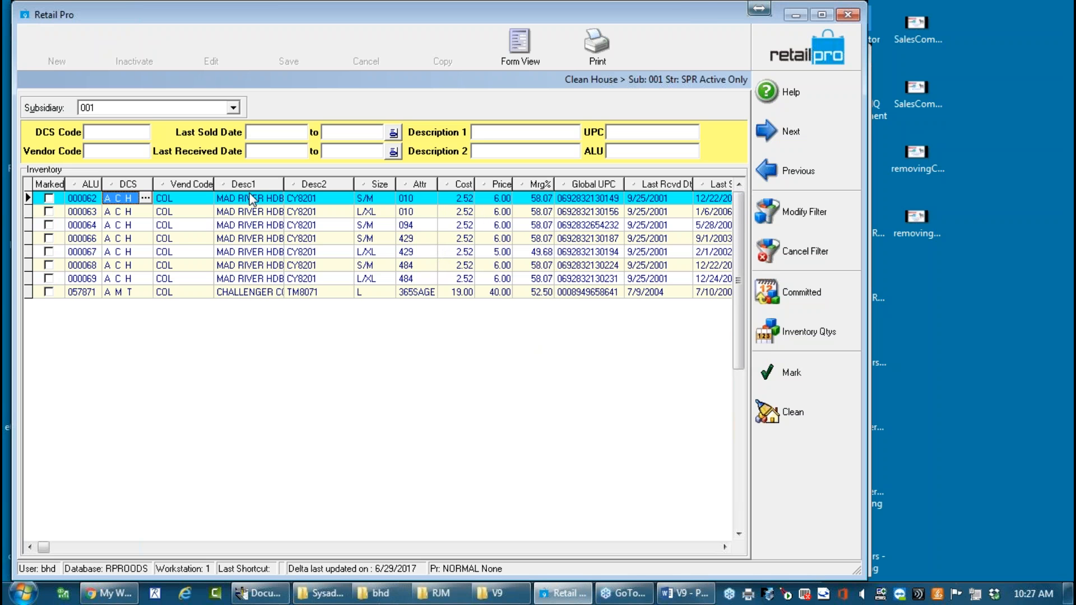
# Examine the store quantities and inventory dates of the MAD RIVER item with ALU 000063, and return to the Clean House list.
pyautogui.click(260, 215)
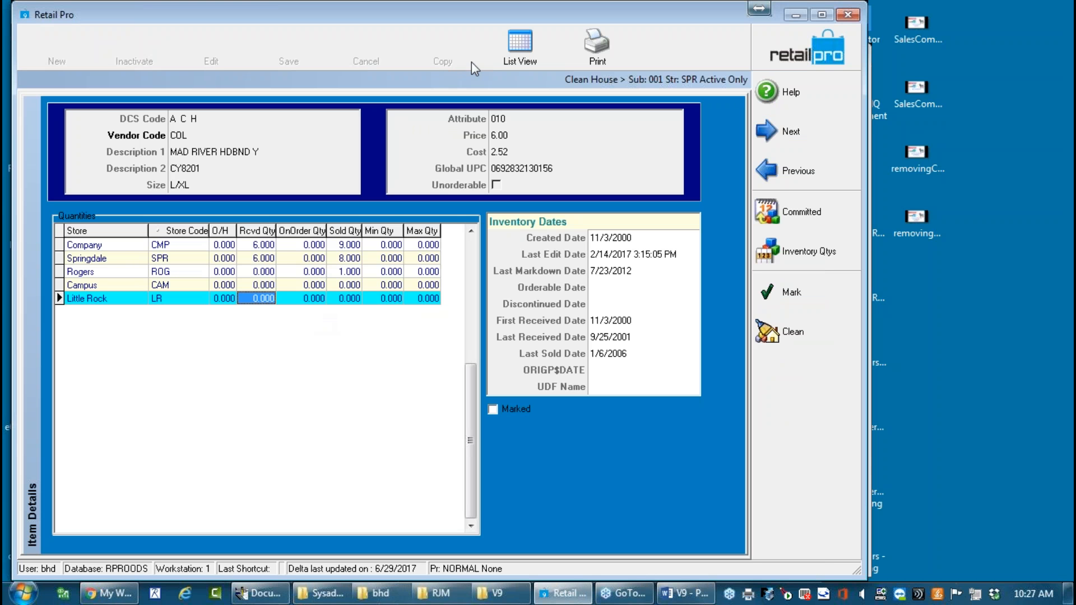
pyautogui.click(290, 258)
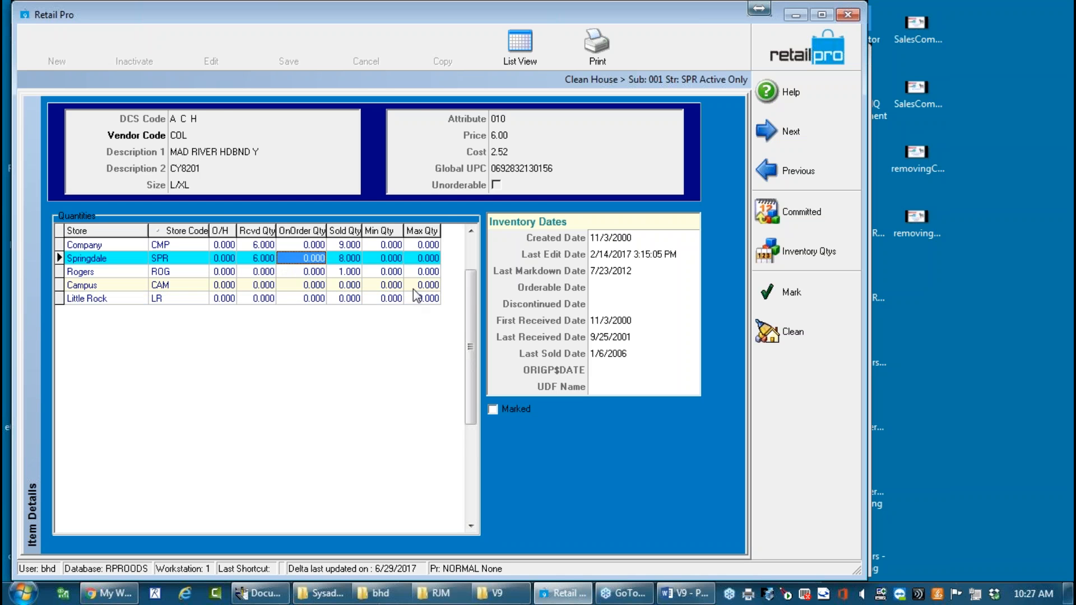
pyautogui.click(343, 271)
pyautogui.click(520, 50)
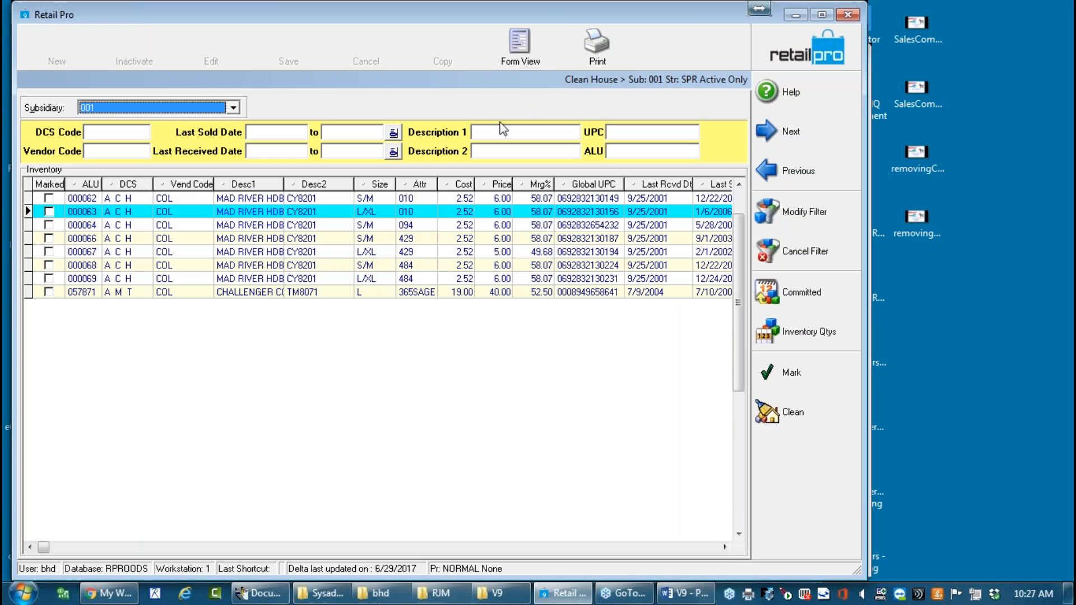
# Look over the CHALLENGER item and the last two MAD RIVER items, ALU 000069 and 000068, in the Clean House list.
pyautogui.click(268, 291)
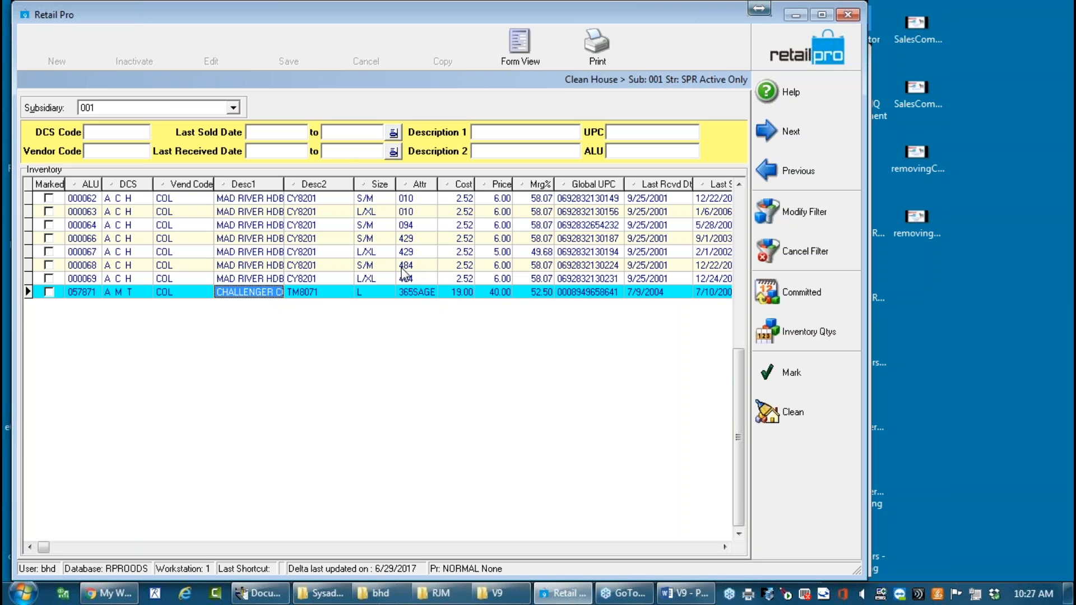
pyautogui.click(322, 278)
pyautogui.click(327, 266)
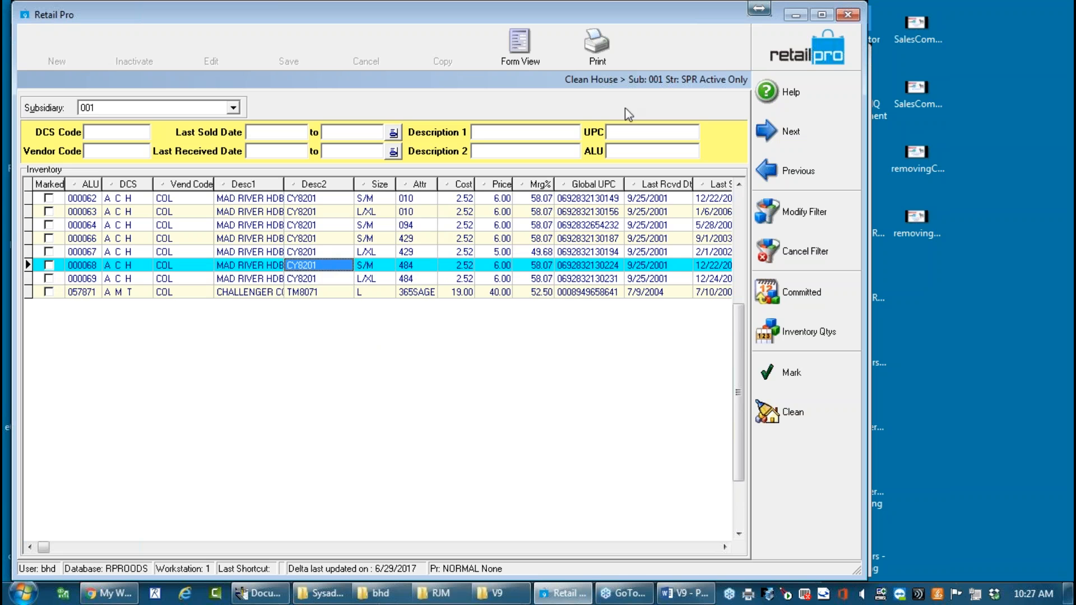
# Leave Clean House for the home screen, open Inventory and filter its items by vendor code COL.
pyautogui.click(794, 45)
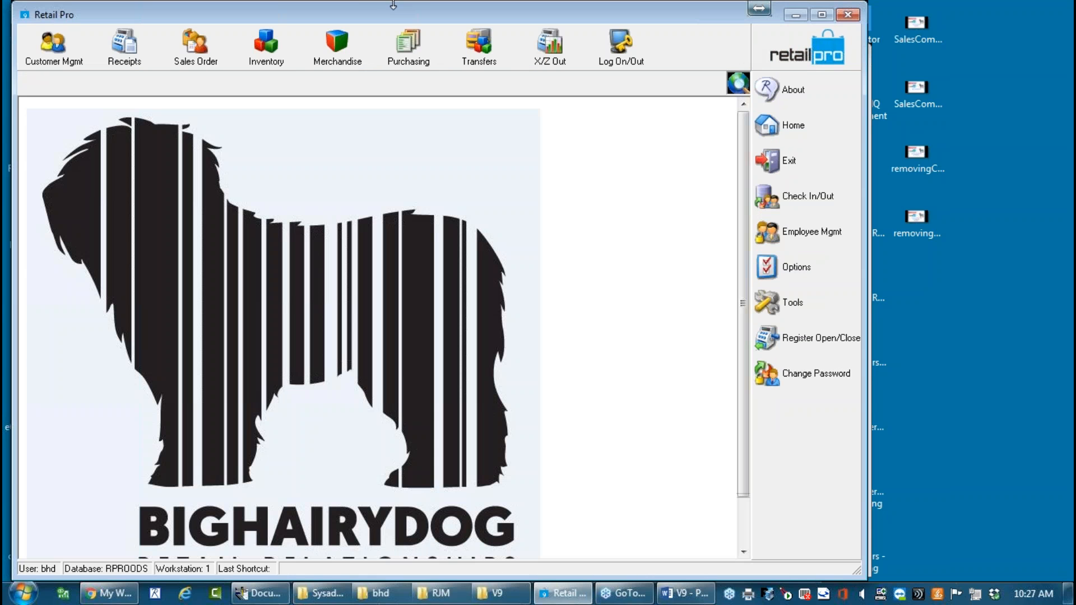
pyautogui.click(248, 66)
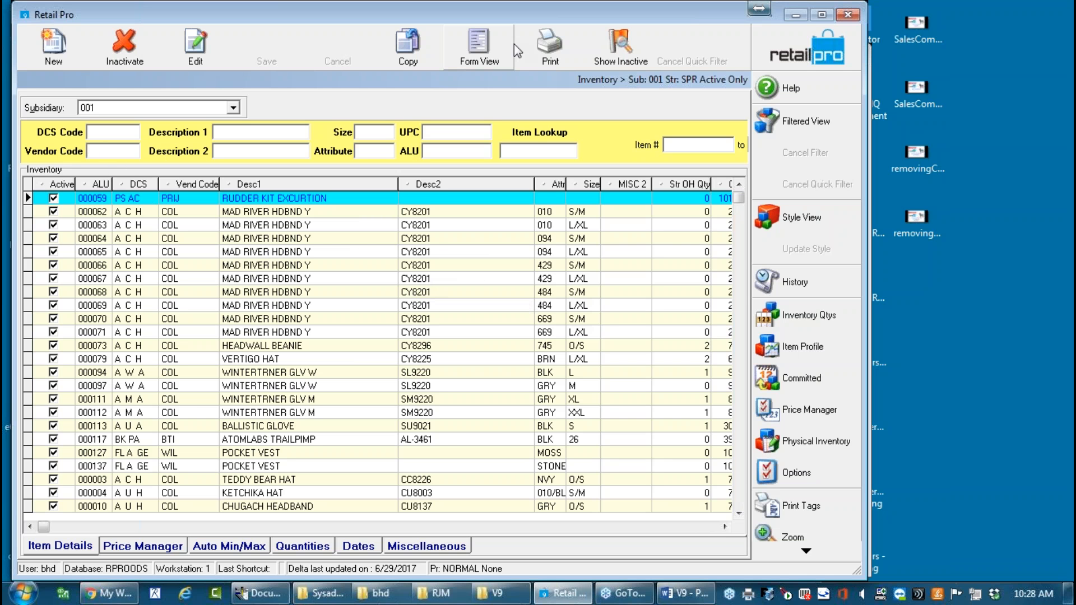
pyautogui.write('col')
pyautogui.press('Return')
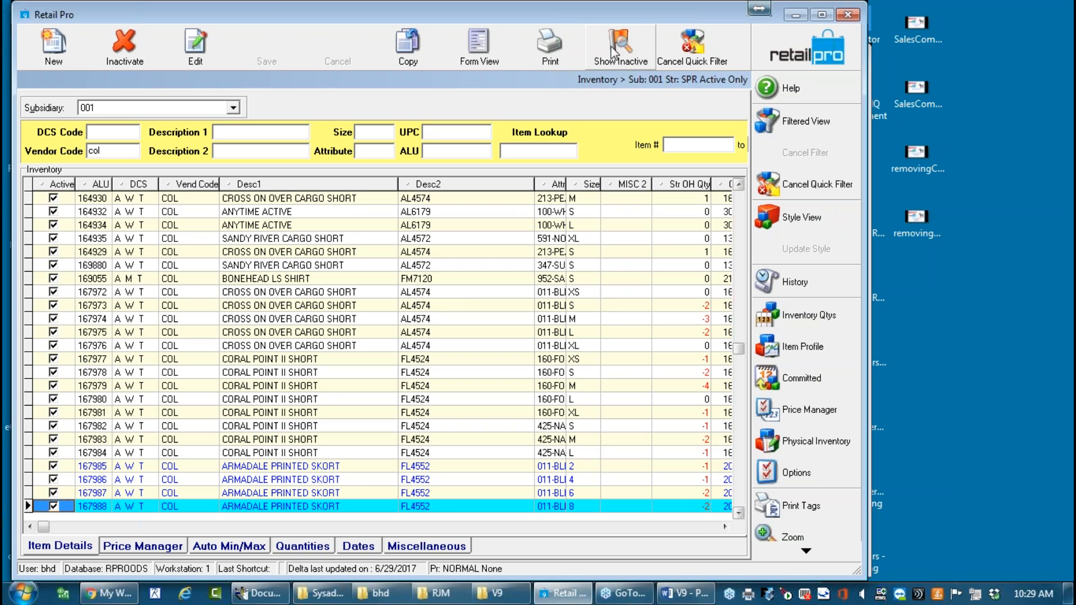
# Show the inactive items in the filtered COL inventory list to review the cleaned items, and hide them again.
pyautogui.click(625, 51)
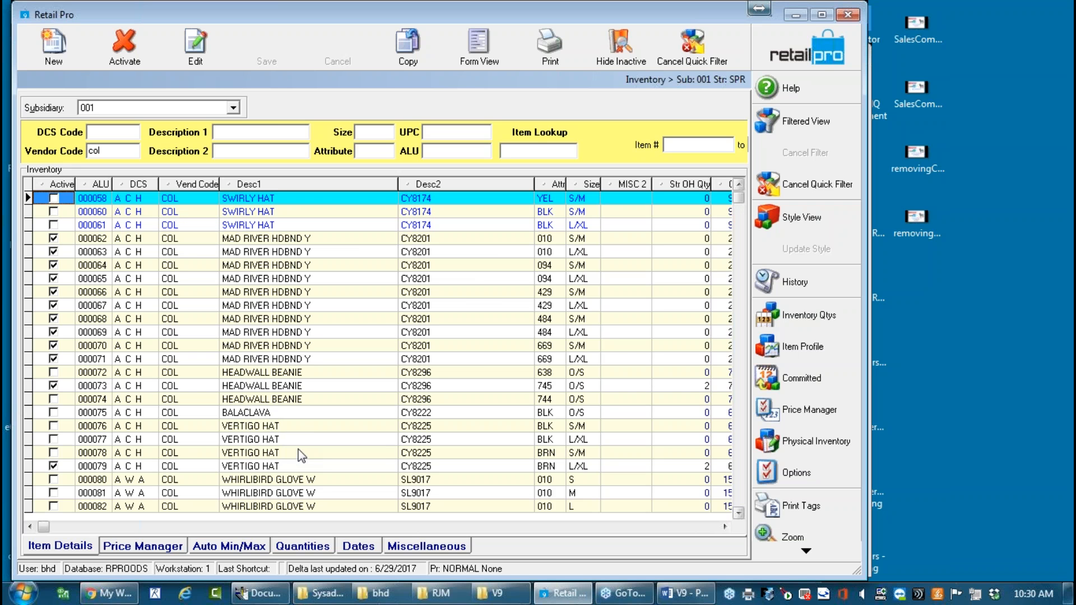
pyautogui.click(617, 50)
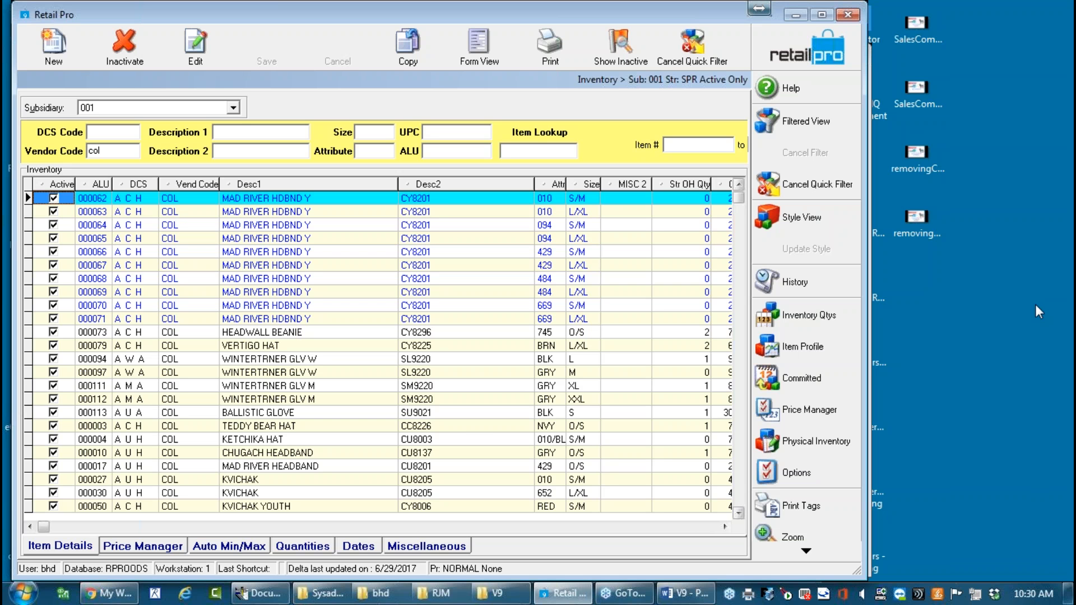
pyautogui.click(1068, 332)
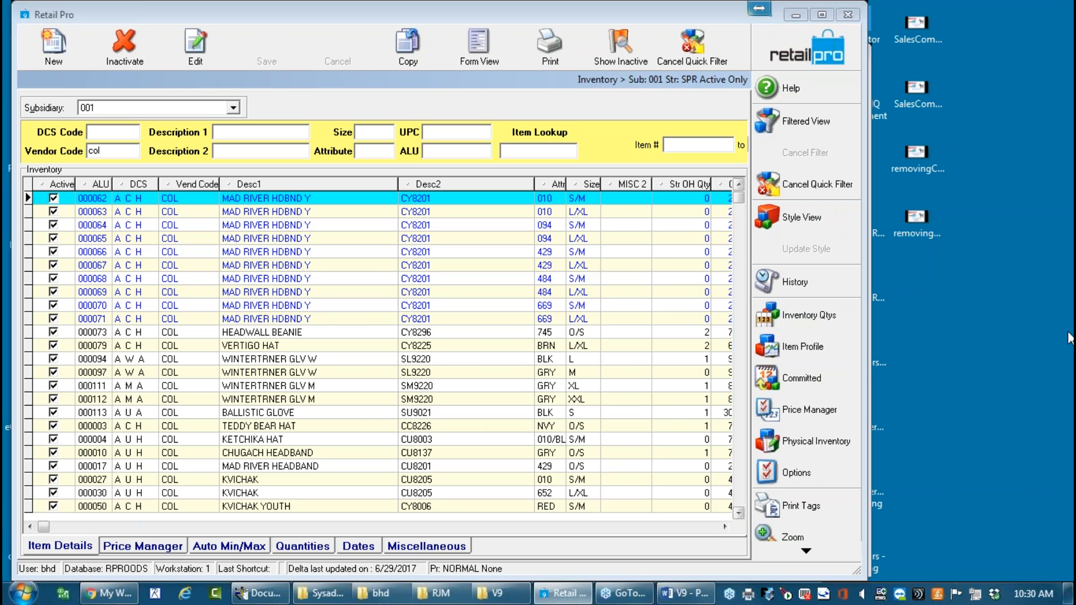